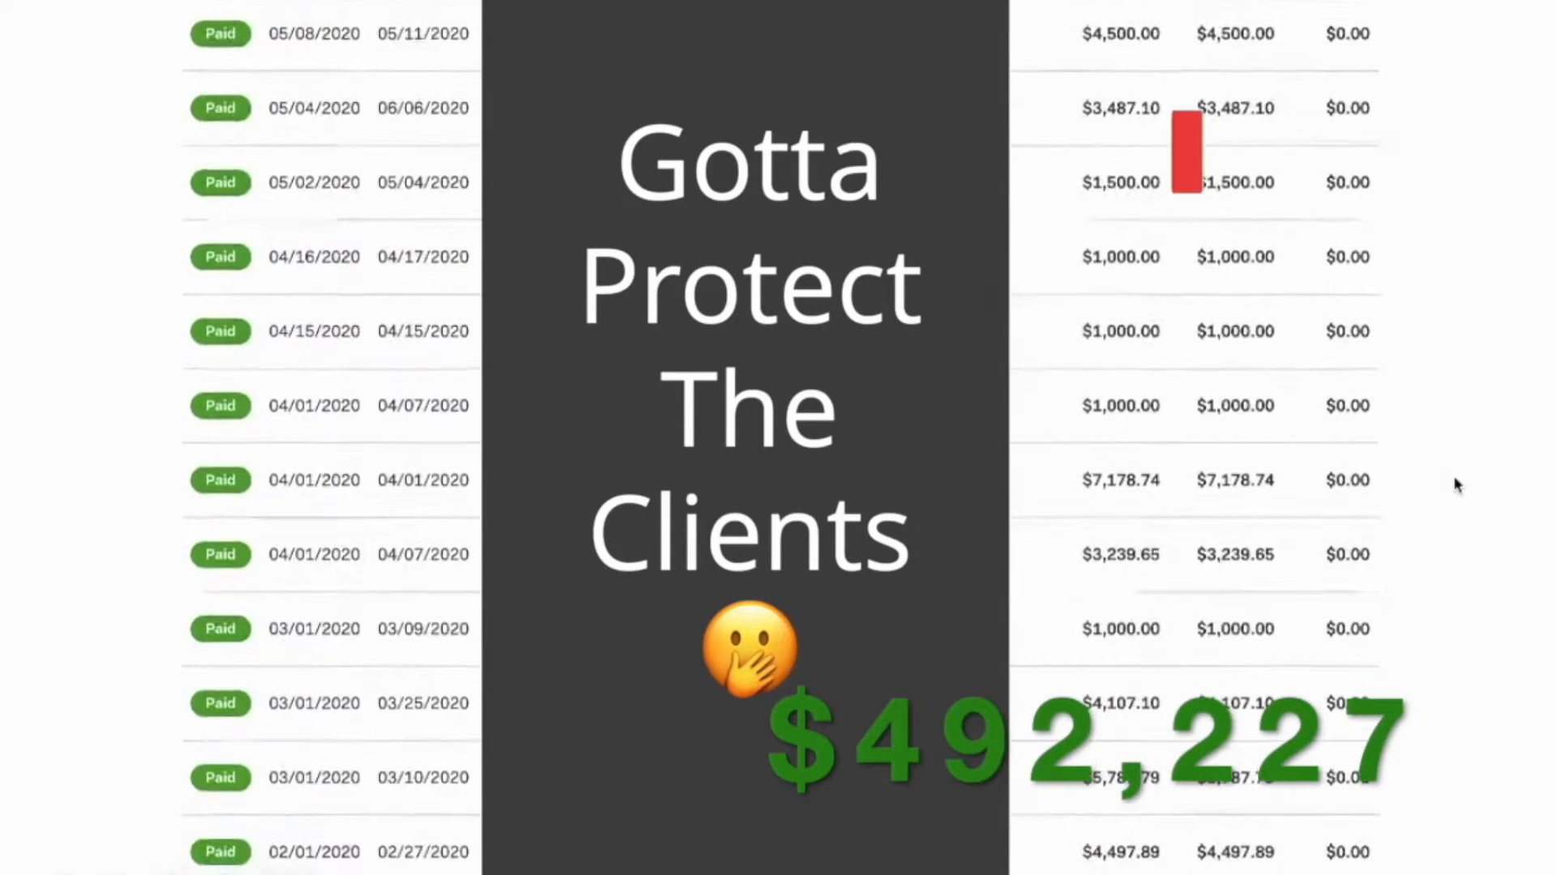
scroll(1457, 484, "down", 4)
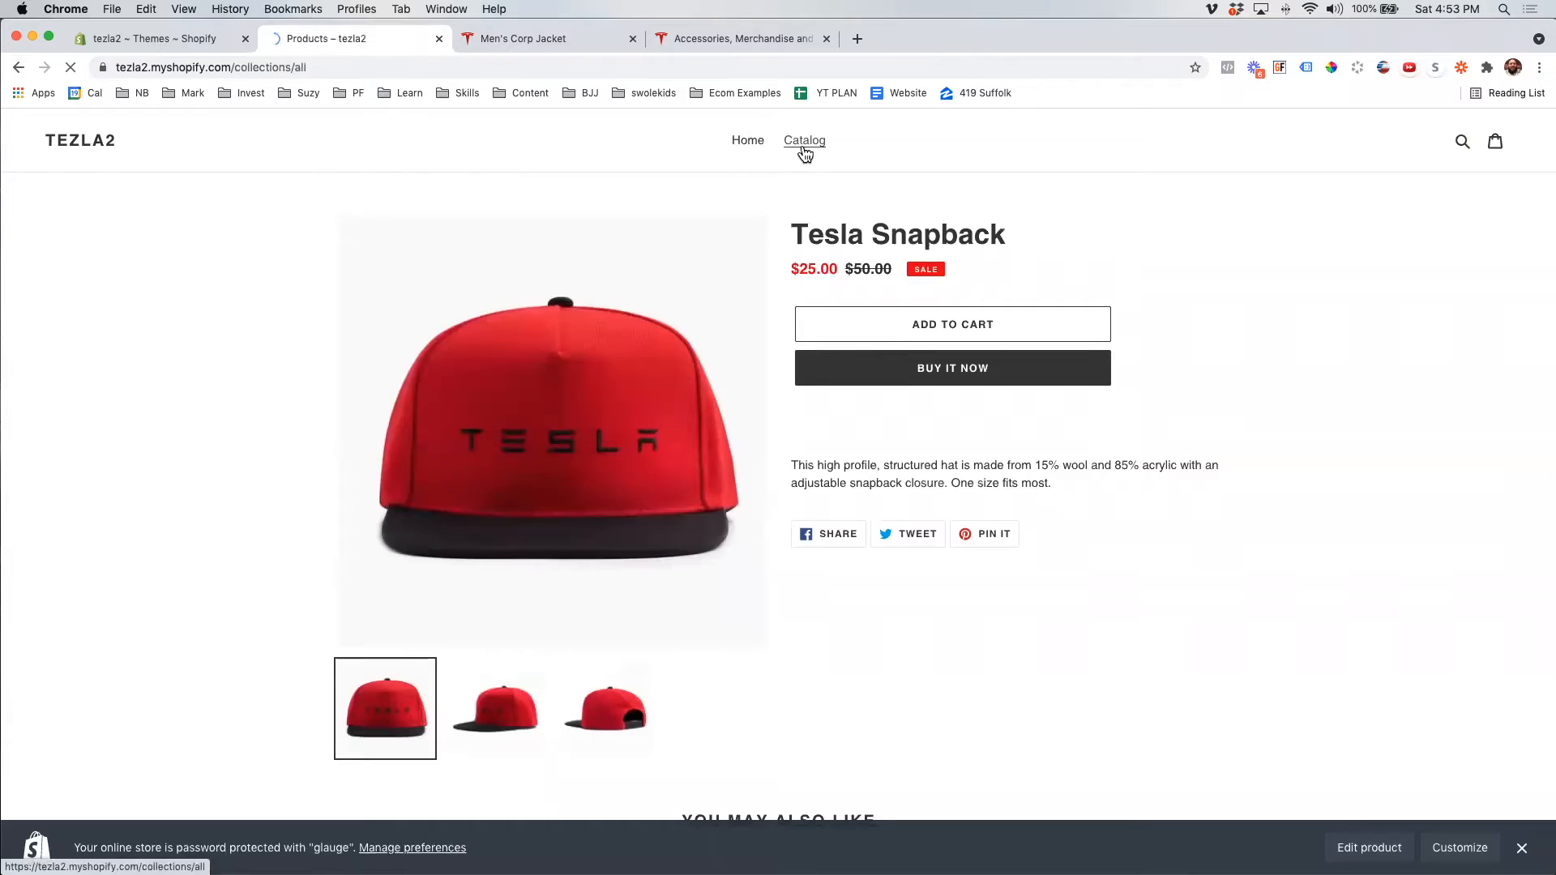
- Open the Men's Corp Jacket from the store catalog and look through its product photos, including the zipper and chest logo close-ups
left_click(803, 144)
left_click(466, 533)
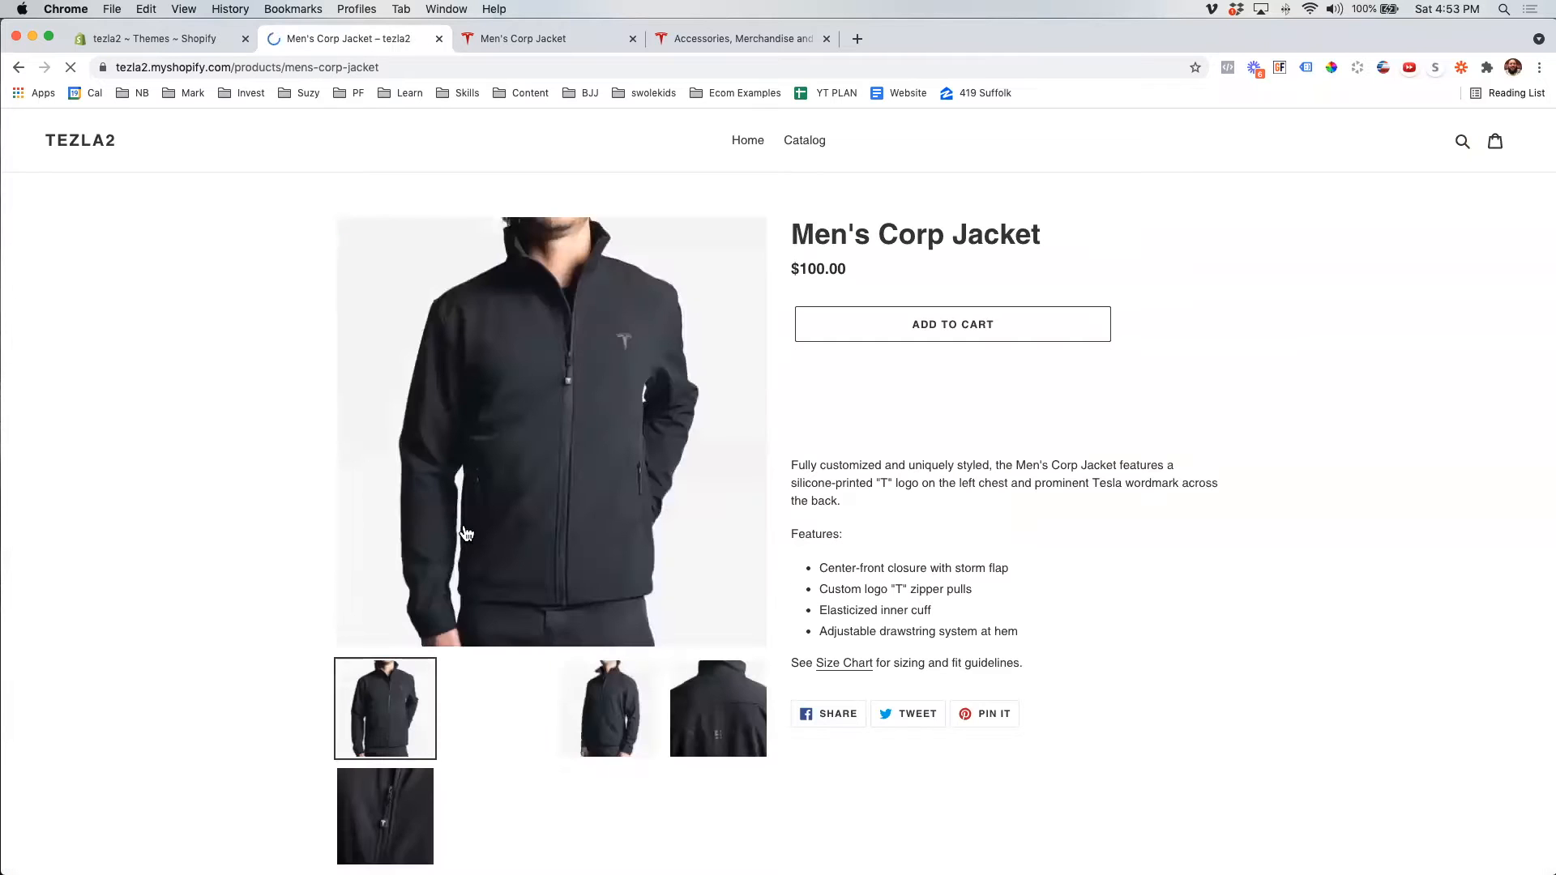
scroll(192, 438, "down", 10)
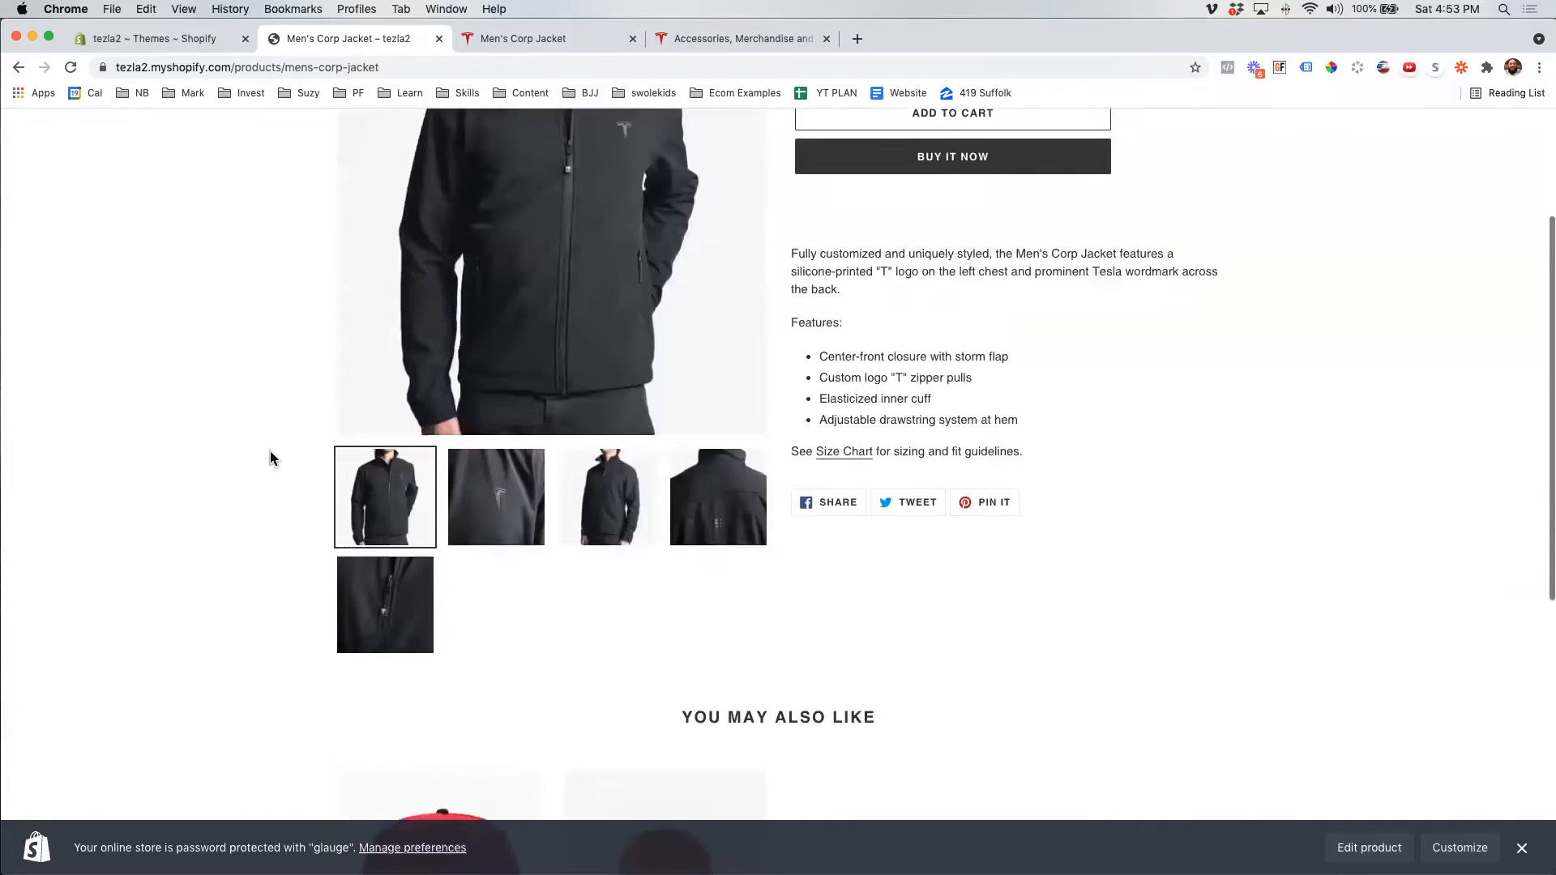
left_click(388, 384)
scroll(387, 383, "up", 10)
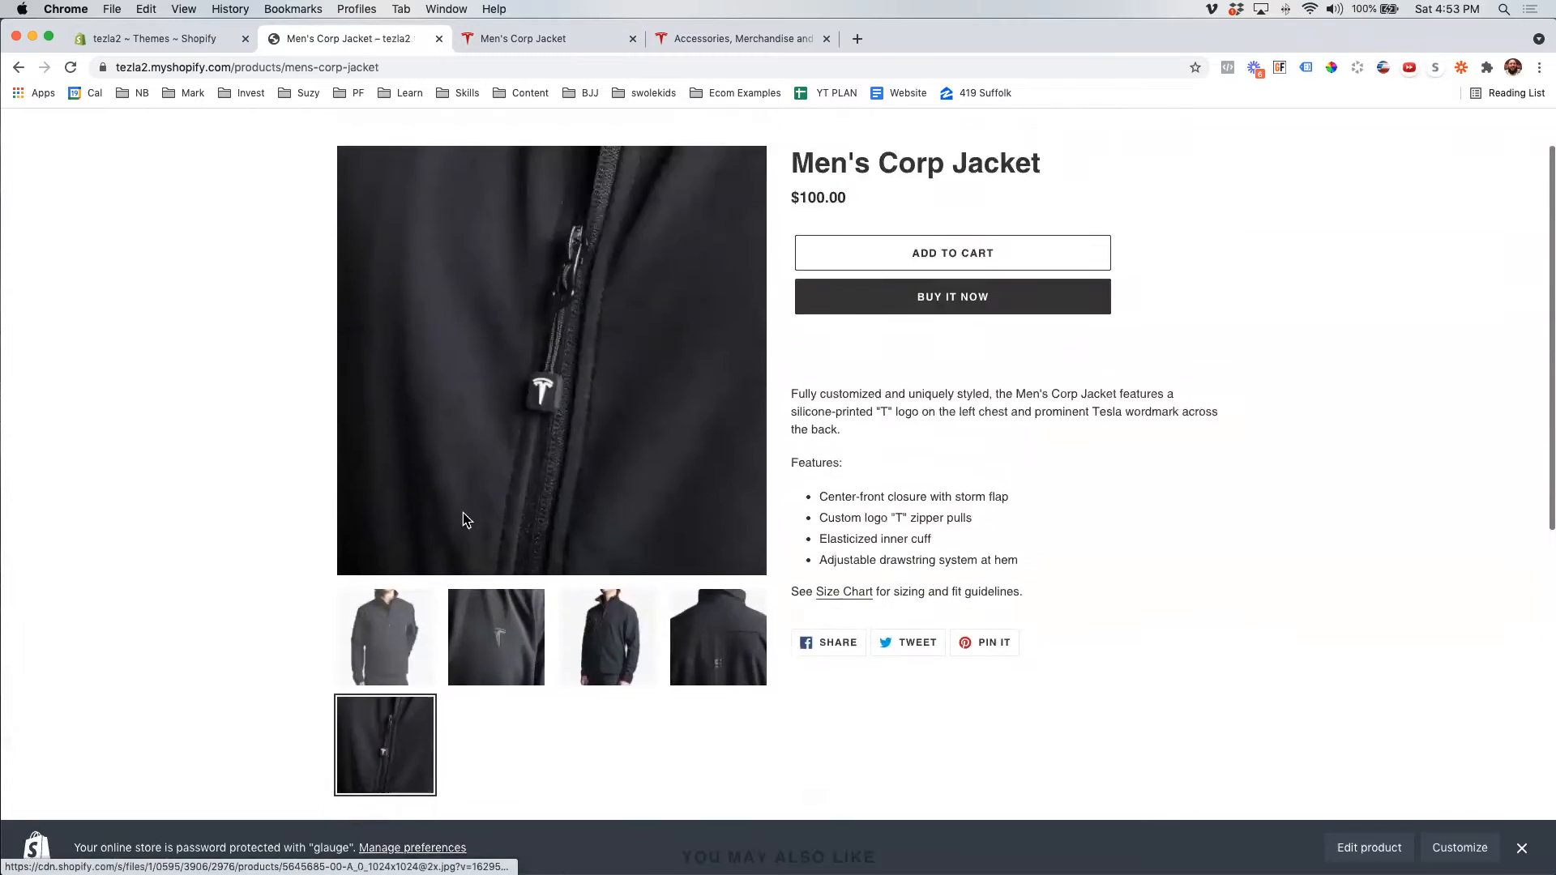
left_click(486, 713)
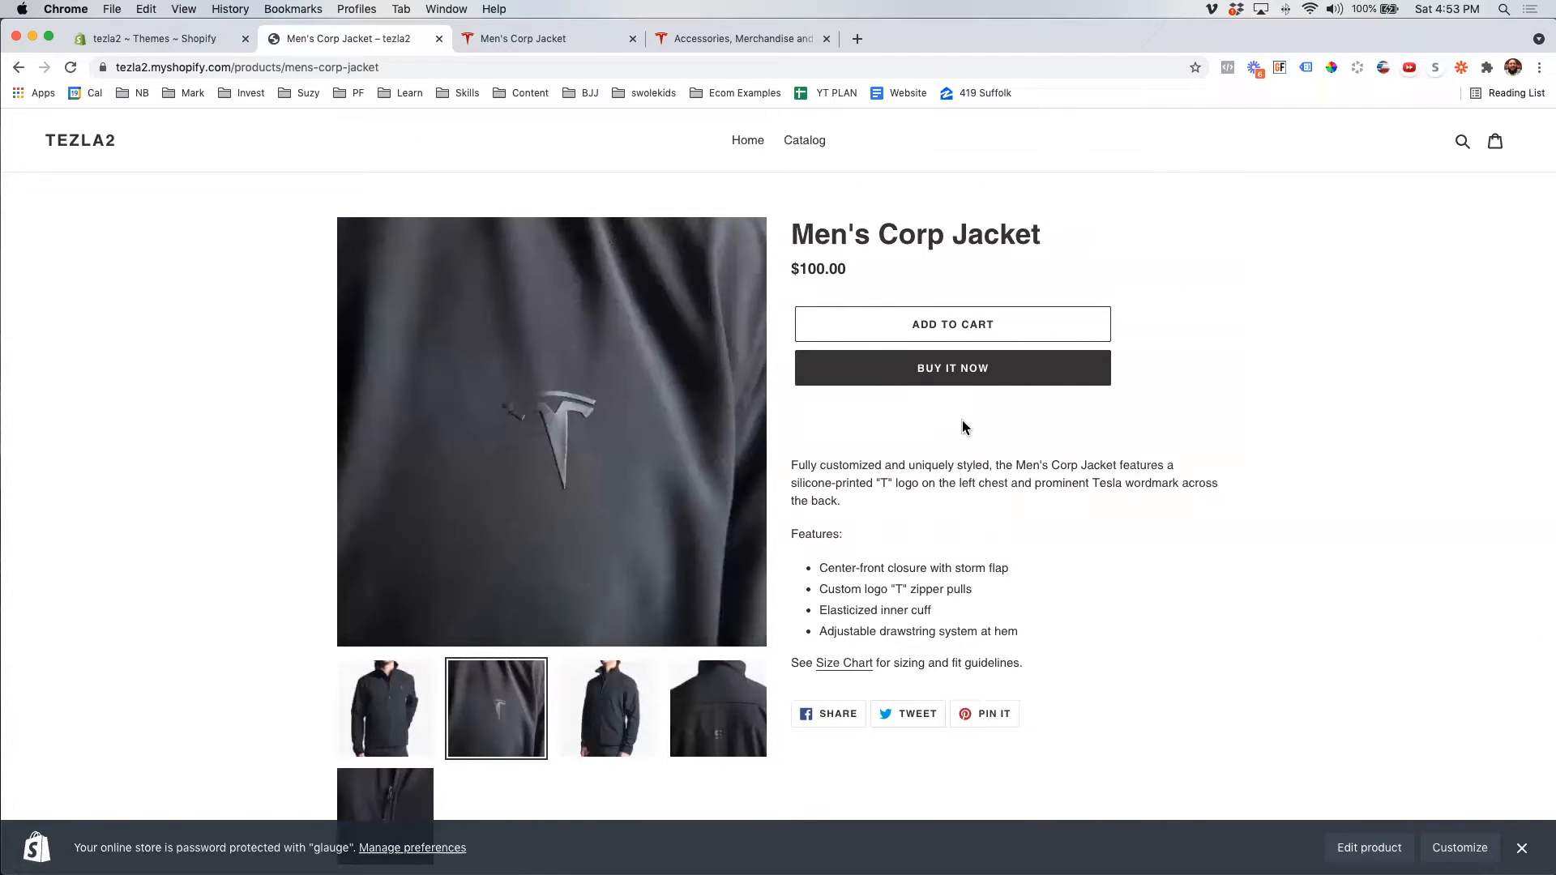
- Add the Men's Corp Jacket to the cart, try to buy it immediately, and return to the product page
left_click(983, 327)
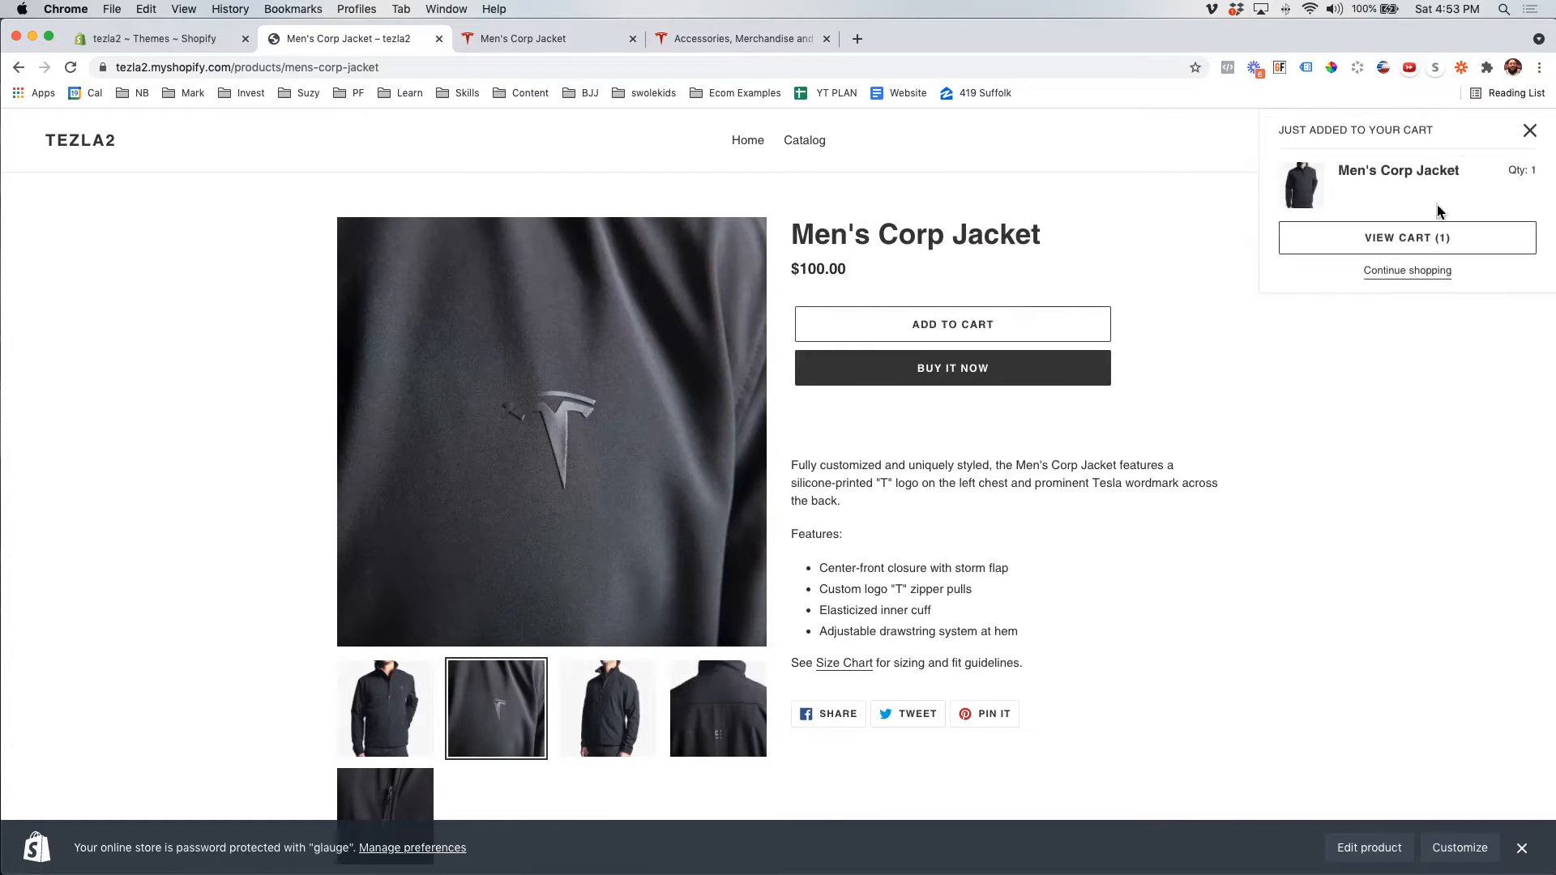
left_click(1408, 273)
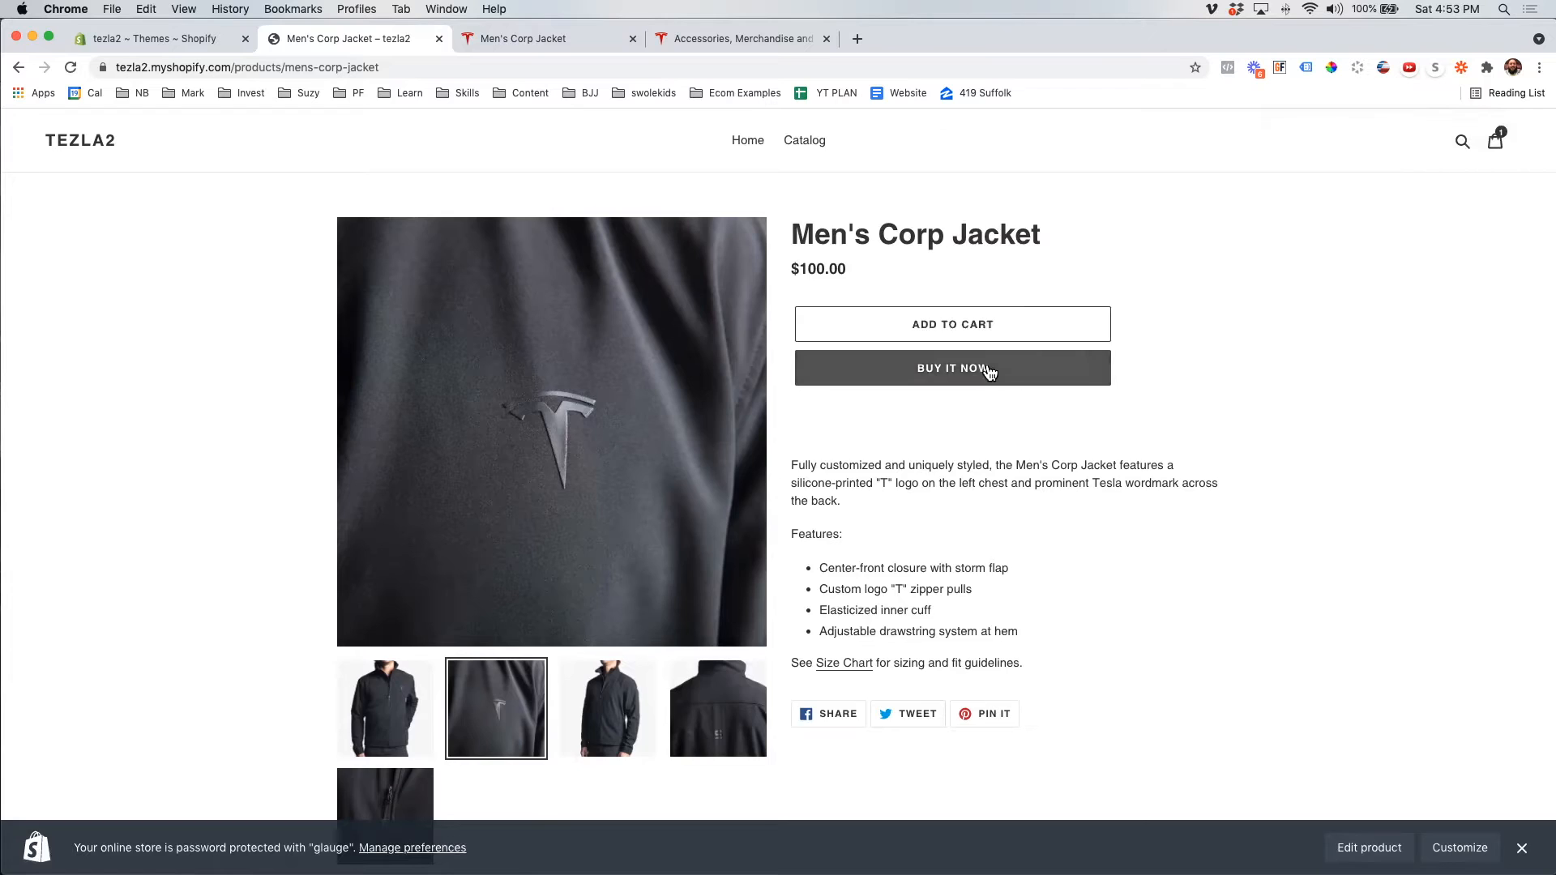
left_click(912, 376)
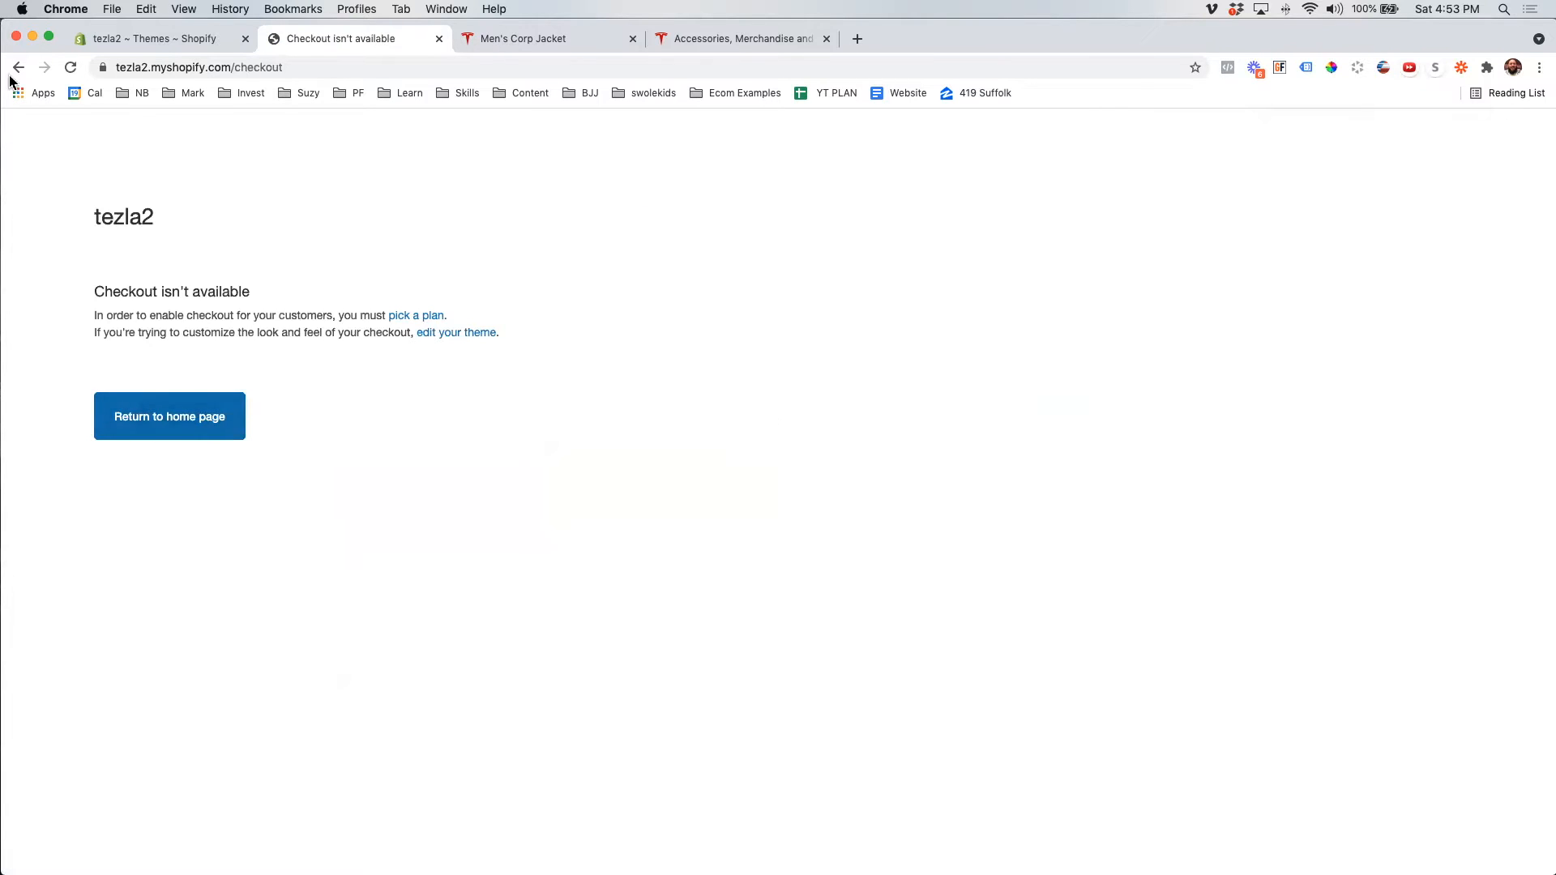
left_click(18, 68)
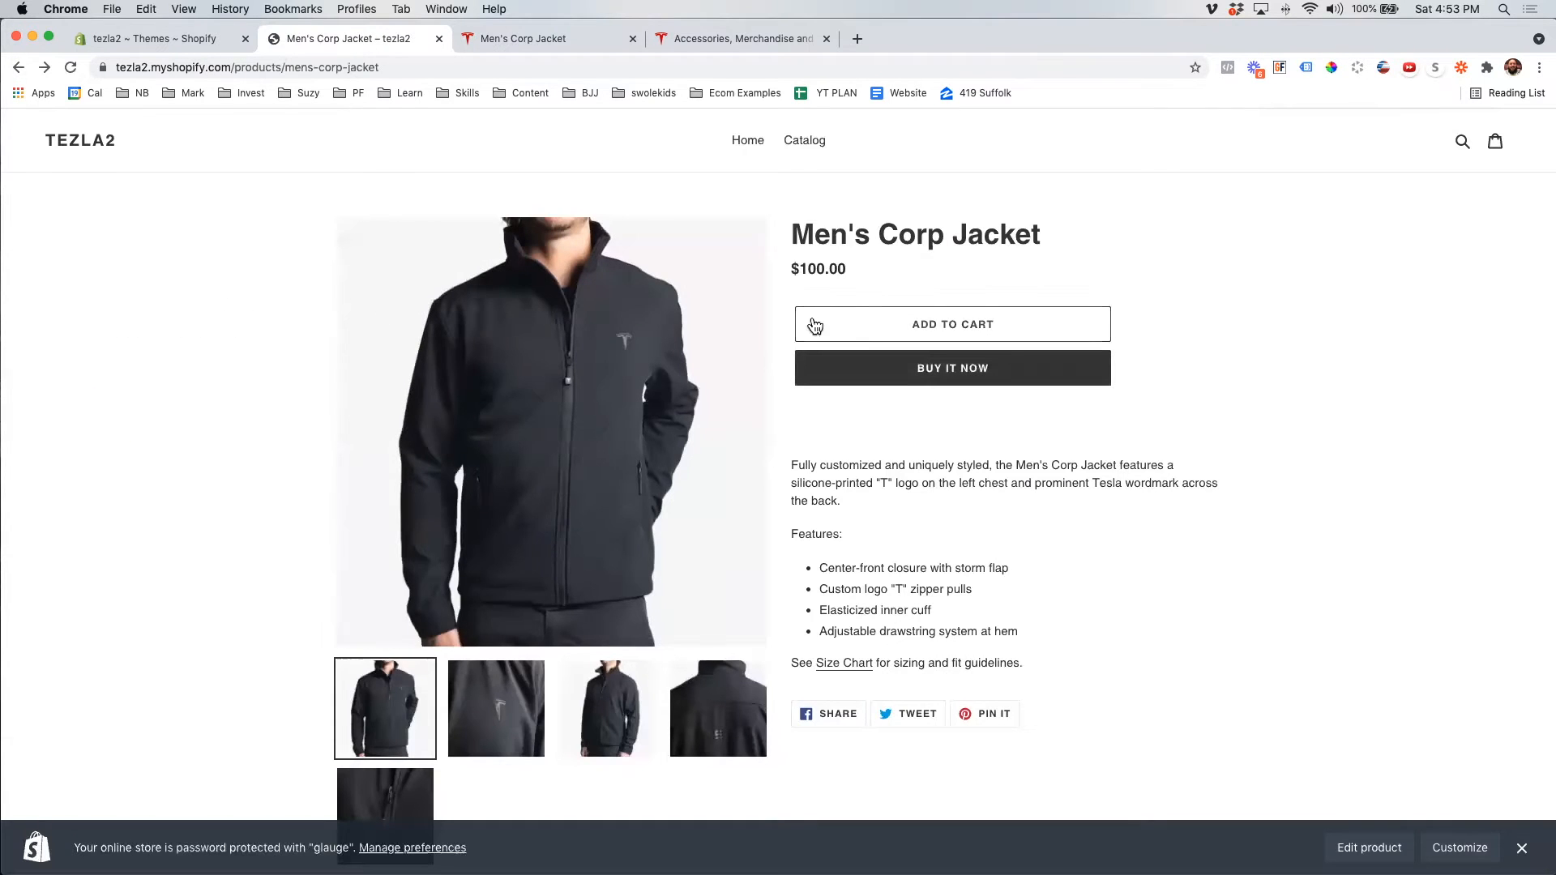
- Go to the store admin's payment settings and open the Shopify Payments account setup
left_click(193, 38)
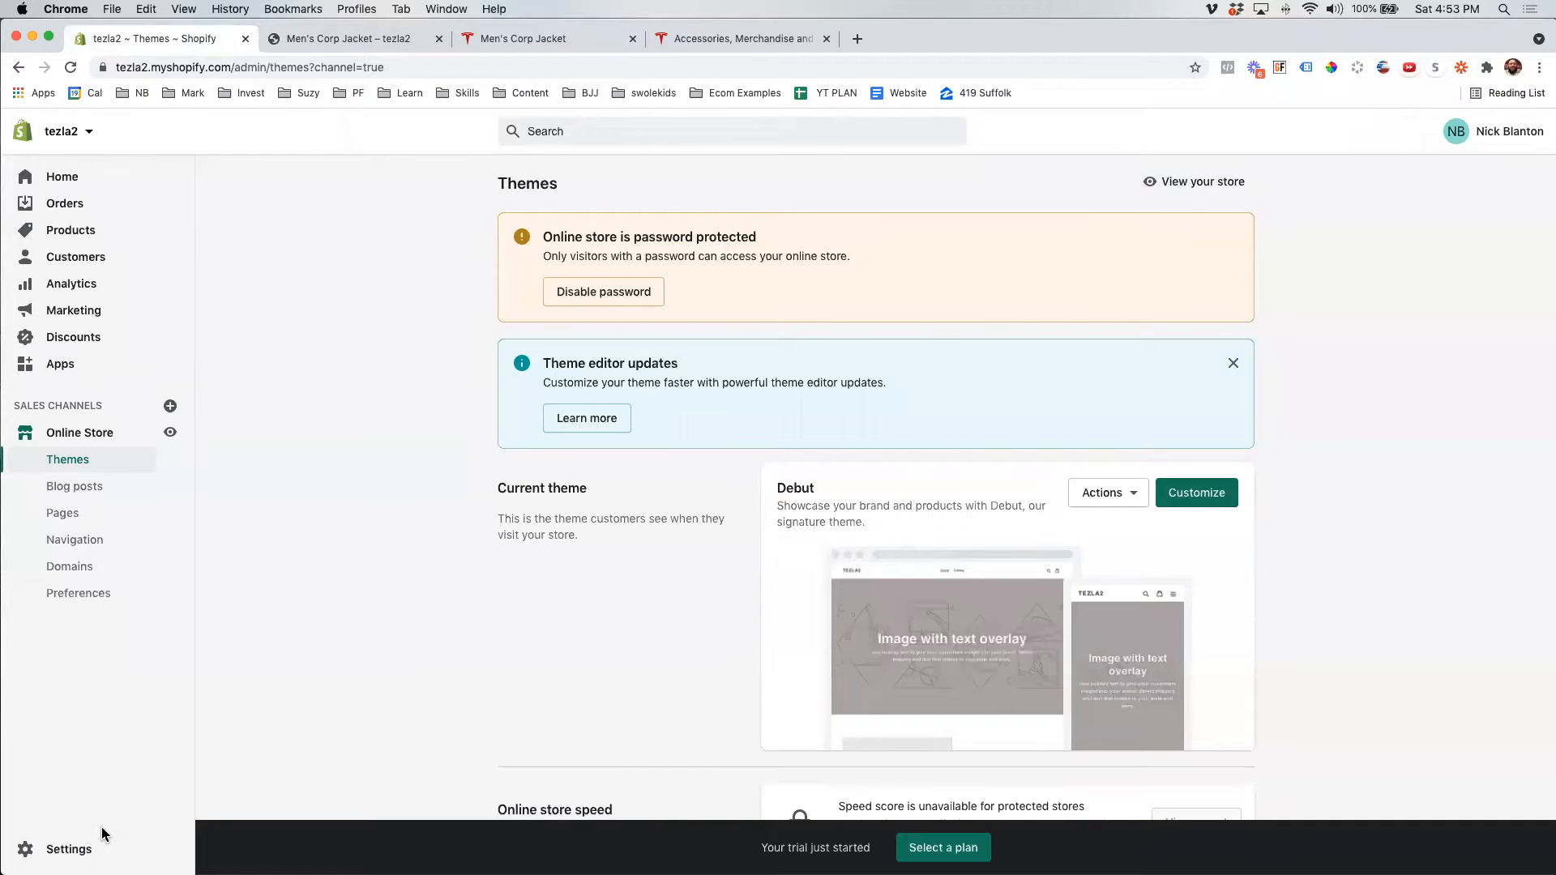
left_click(82, 850)
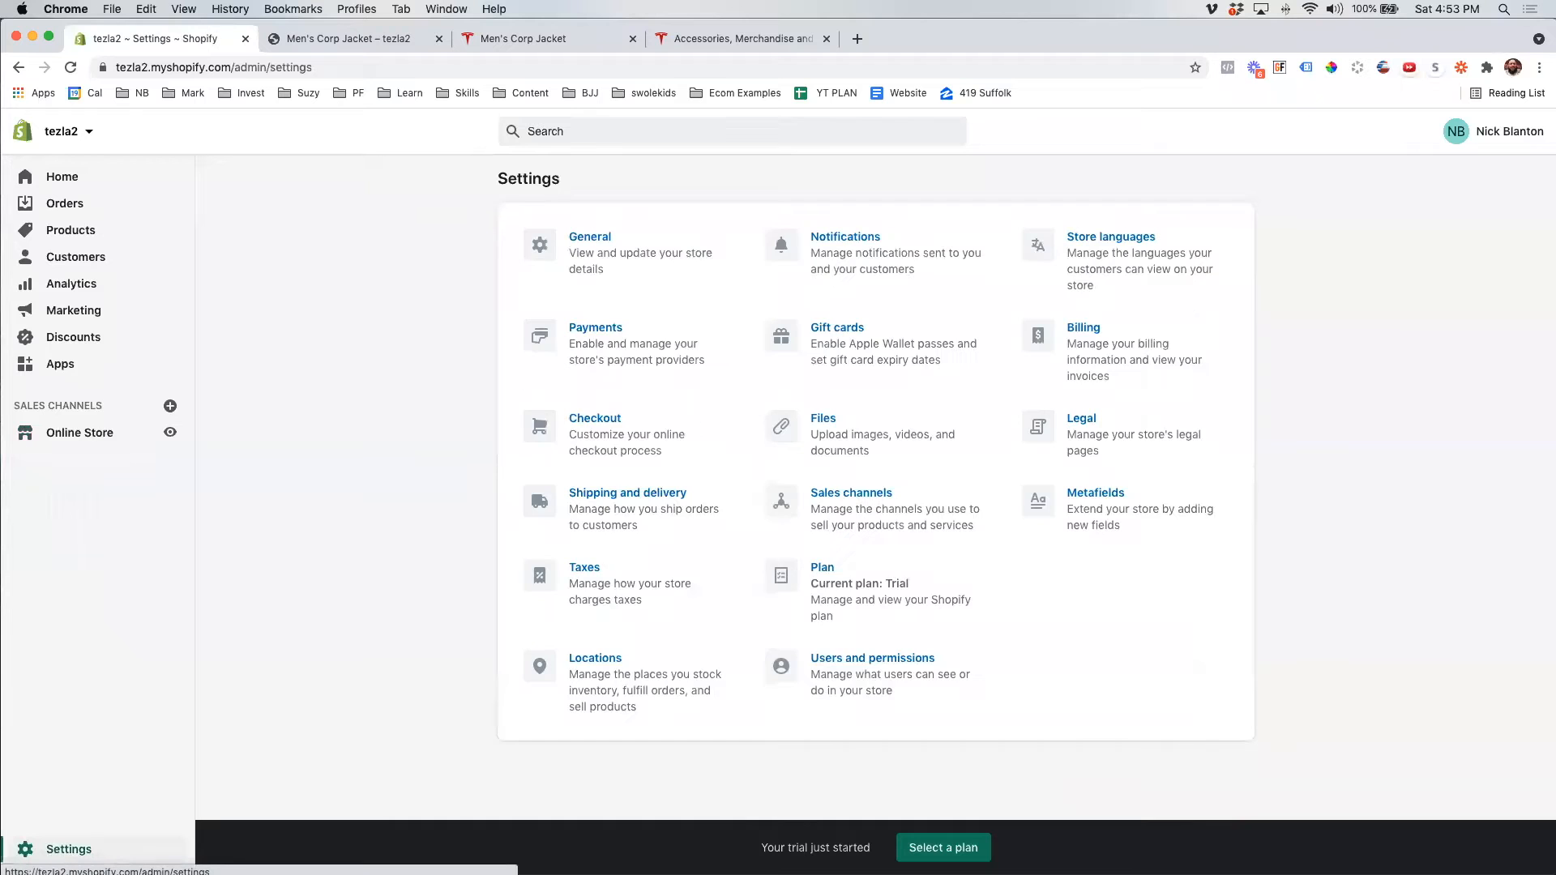
left_click(594, 330)
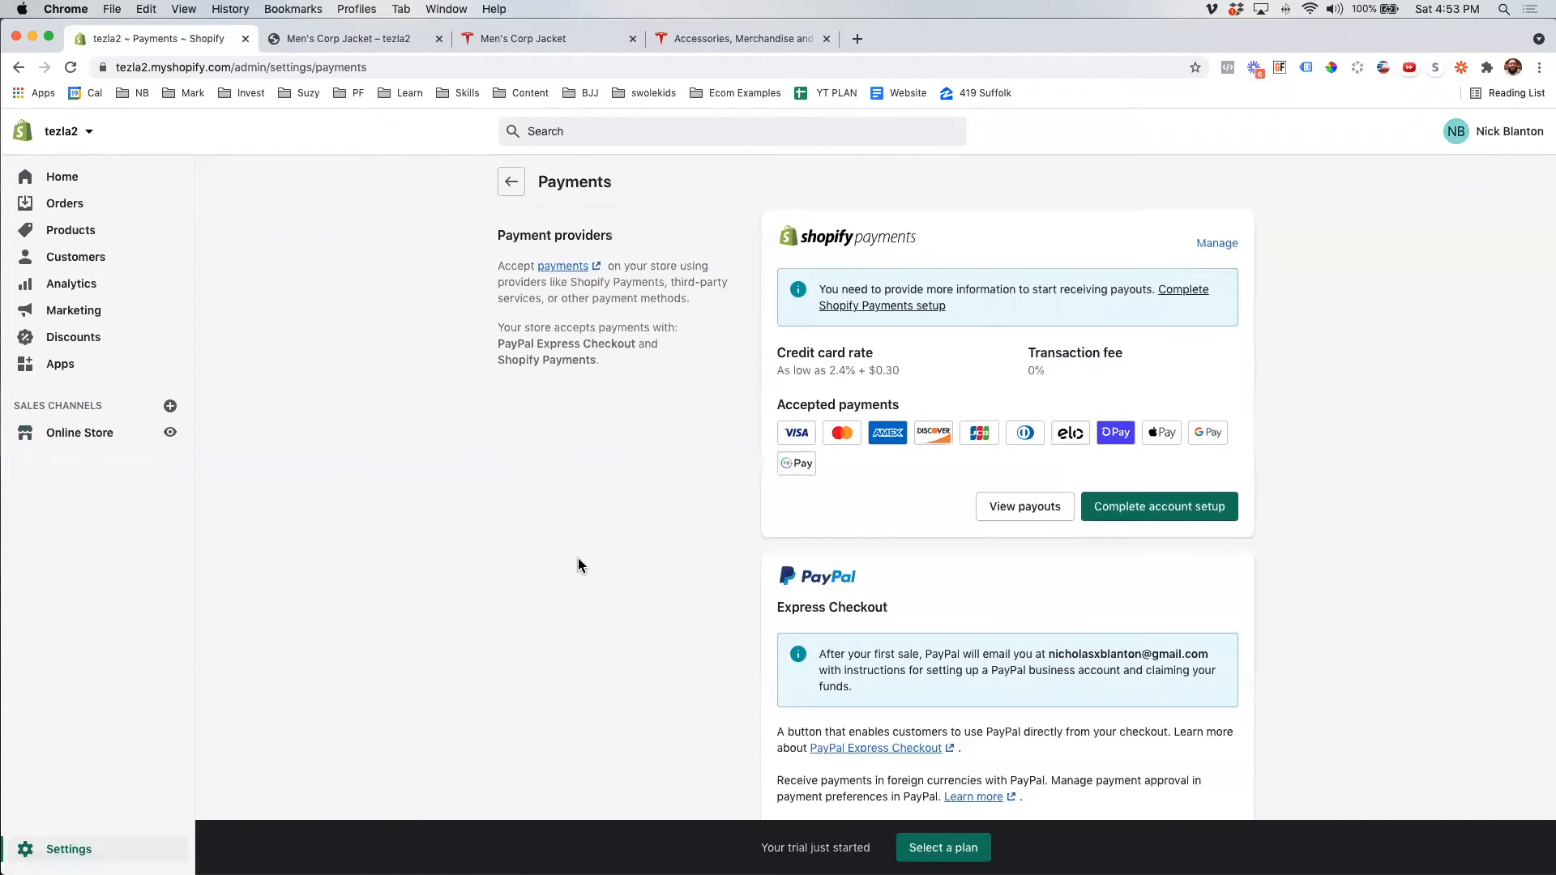
scroll(640, 544, "down", 1)
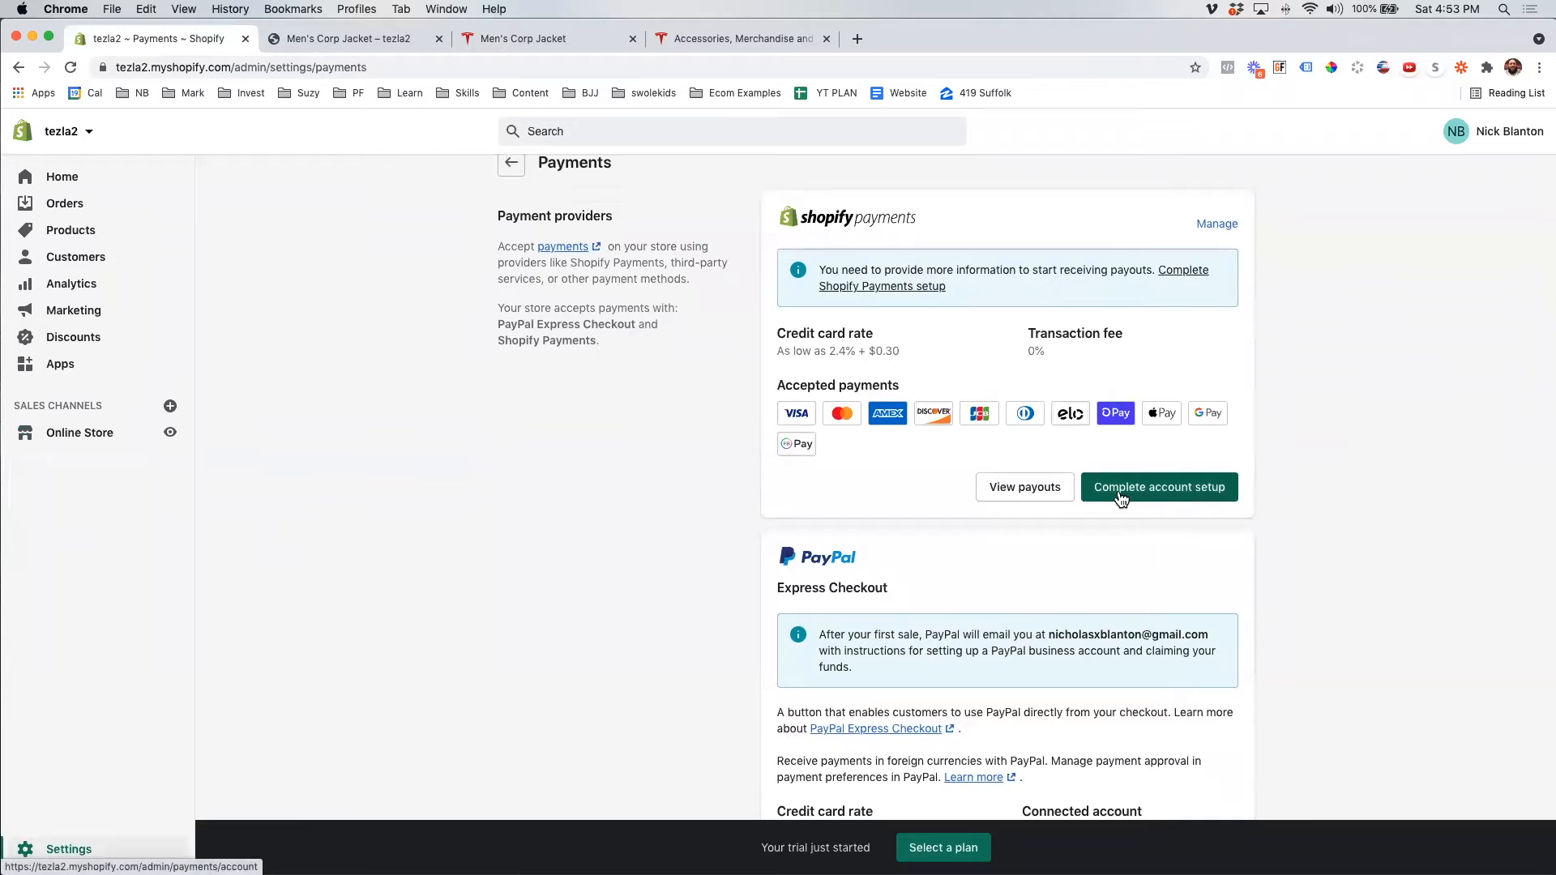
left_click(1179, 494)
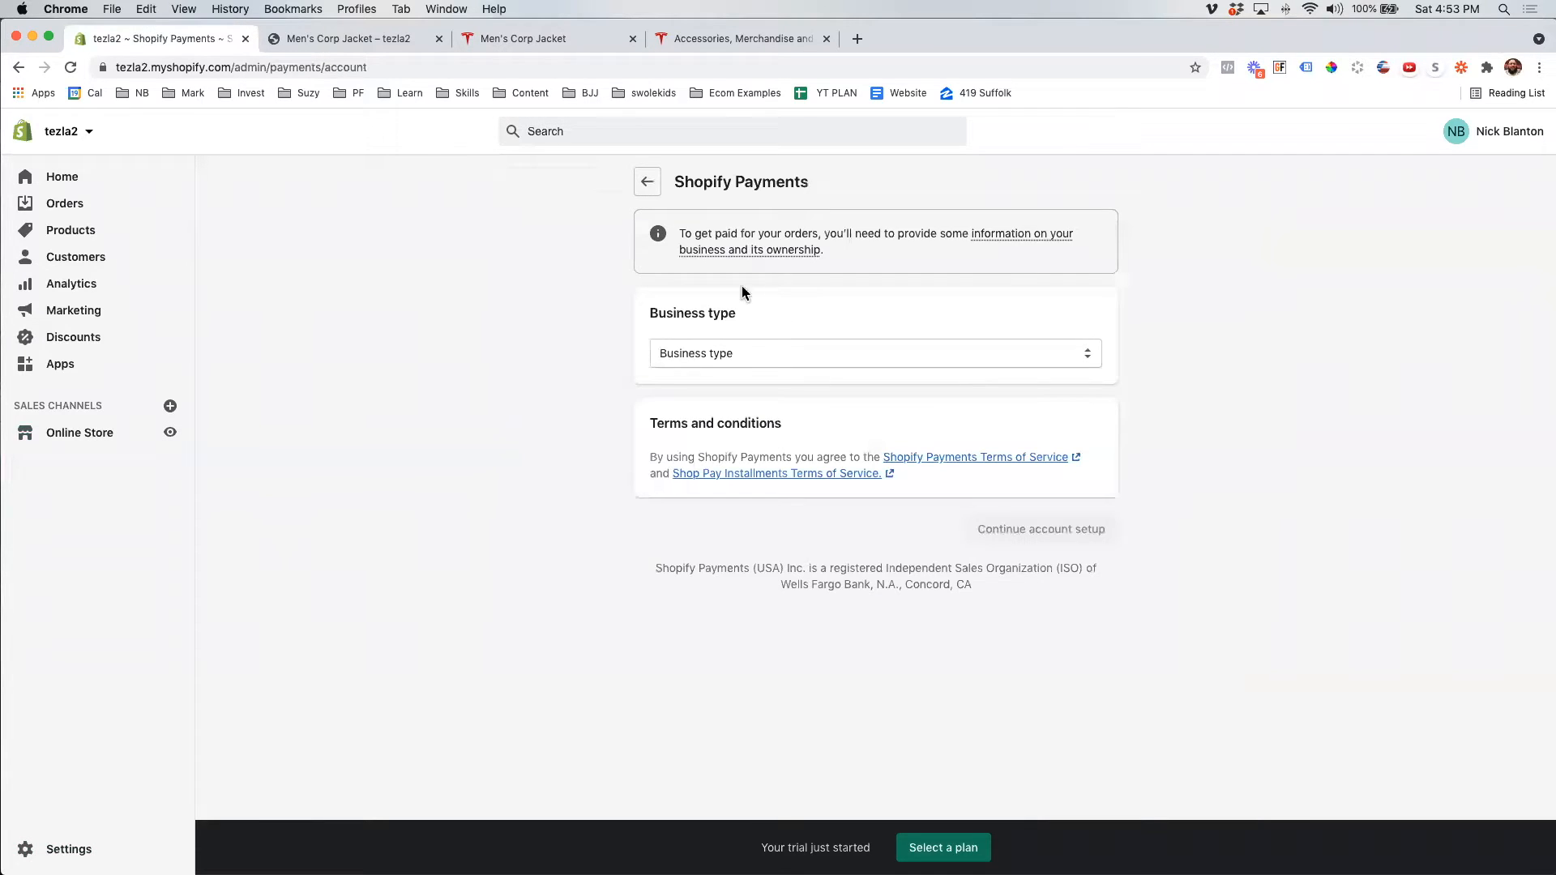
- Set the business type for Shopify Payments to Individual/sole proprietor
left_click(747, 350)
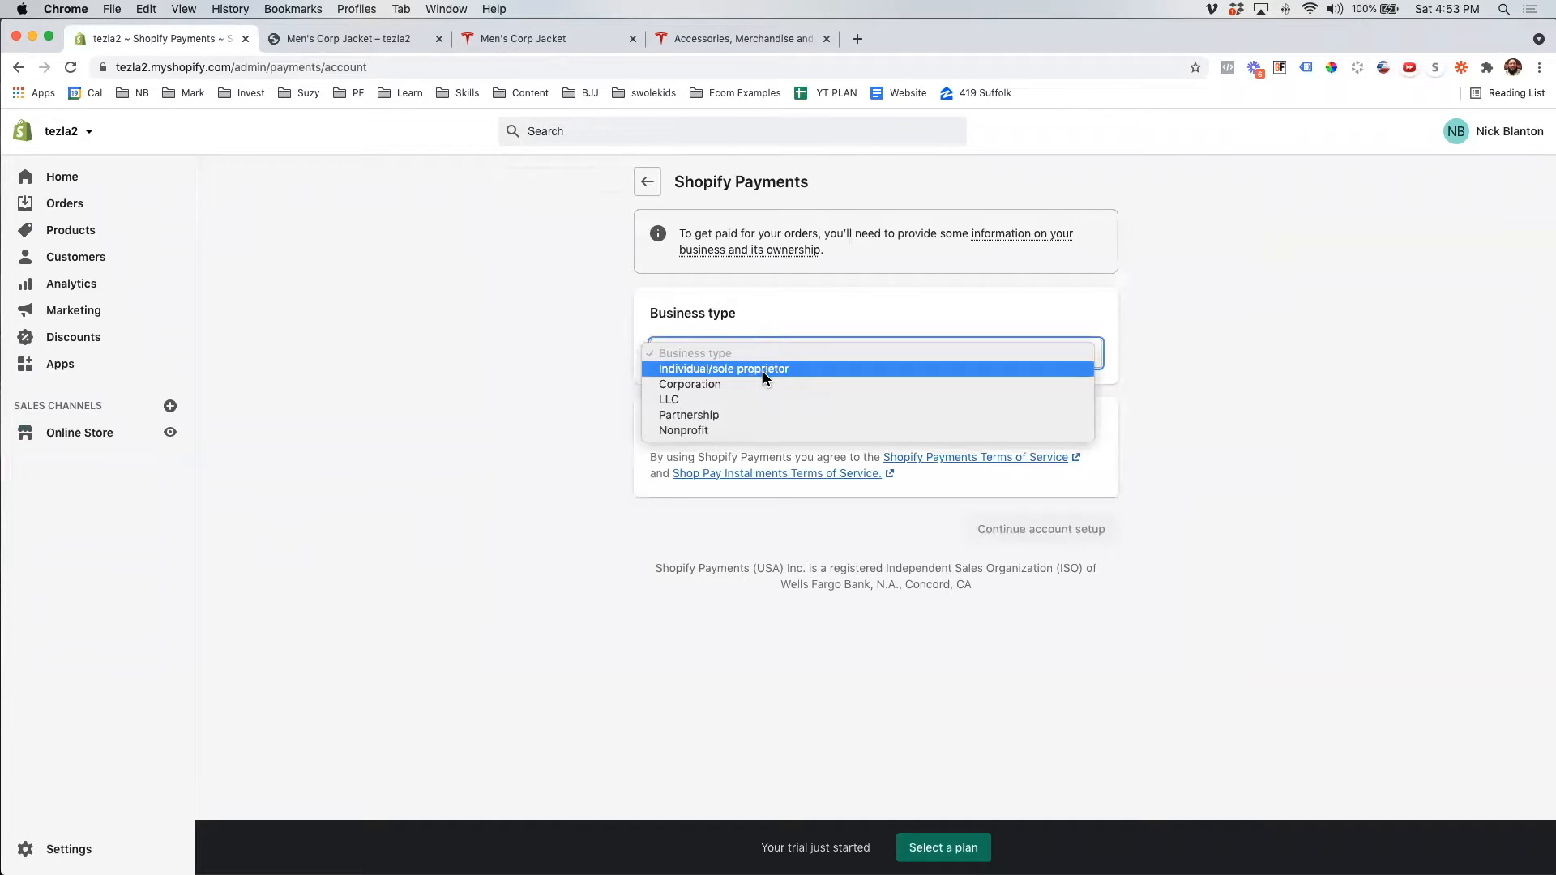
left_click(687, 370)
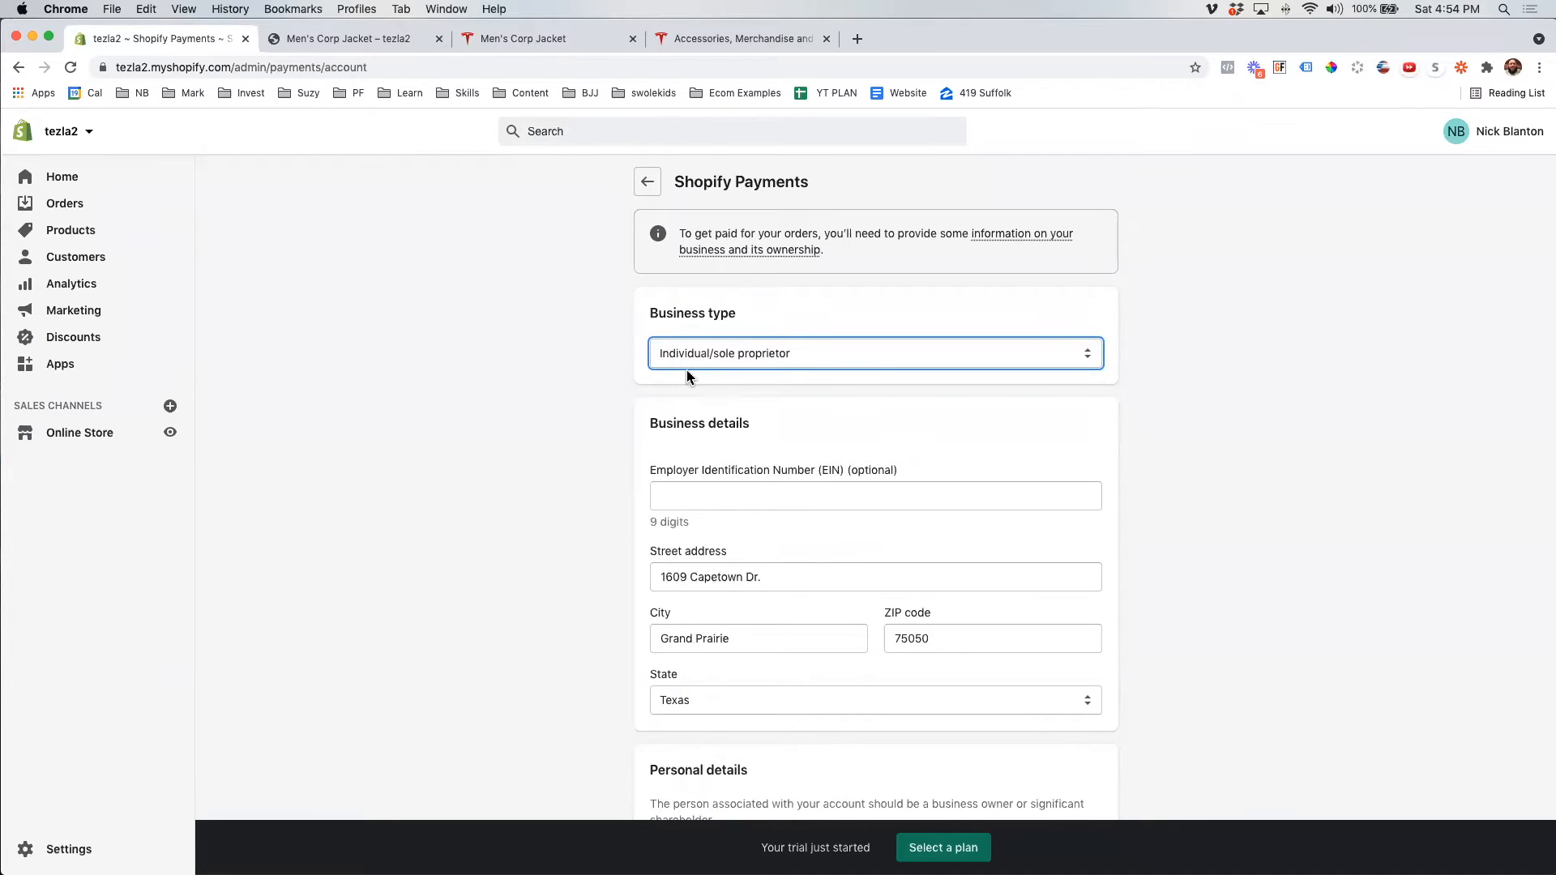
left_click(605, 386)
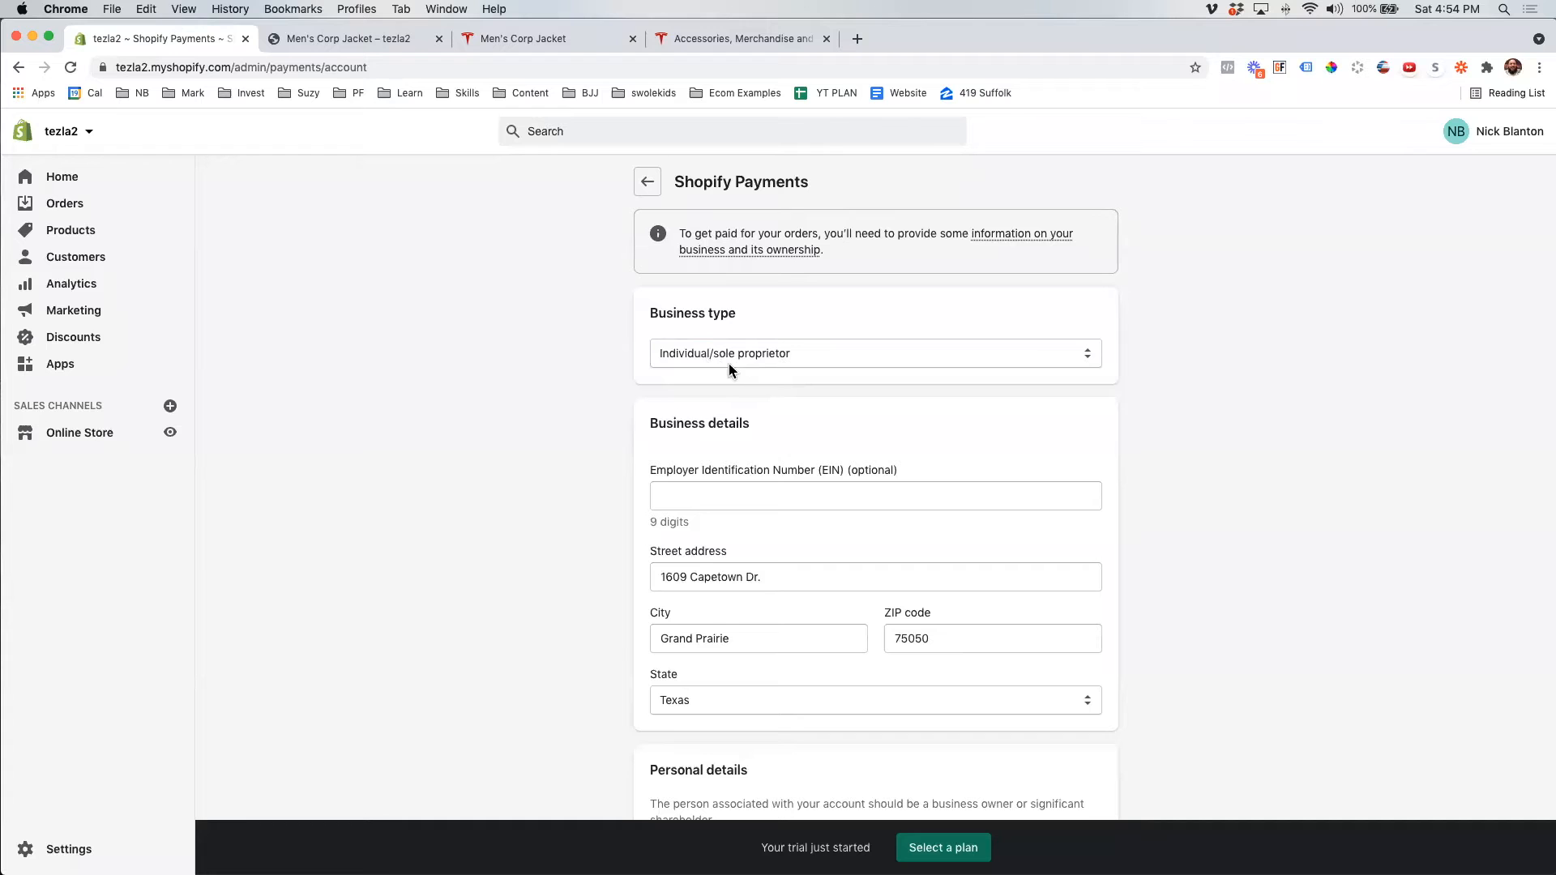
- Examine the business, personal and product detail fields required by the Shopify Payments form
left_click(700, 502)
left_click(513, 487)
left_click(436, 504)
scroll(767, 597, "down", 3)
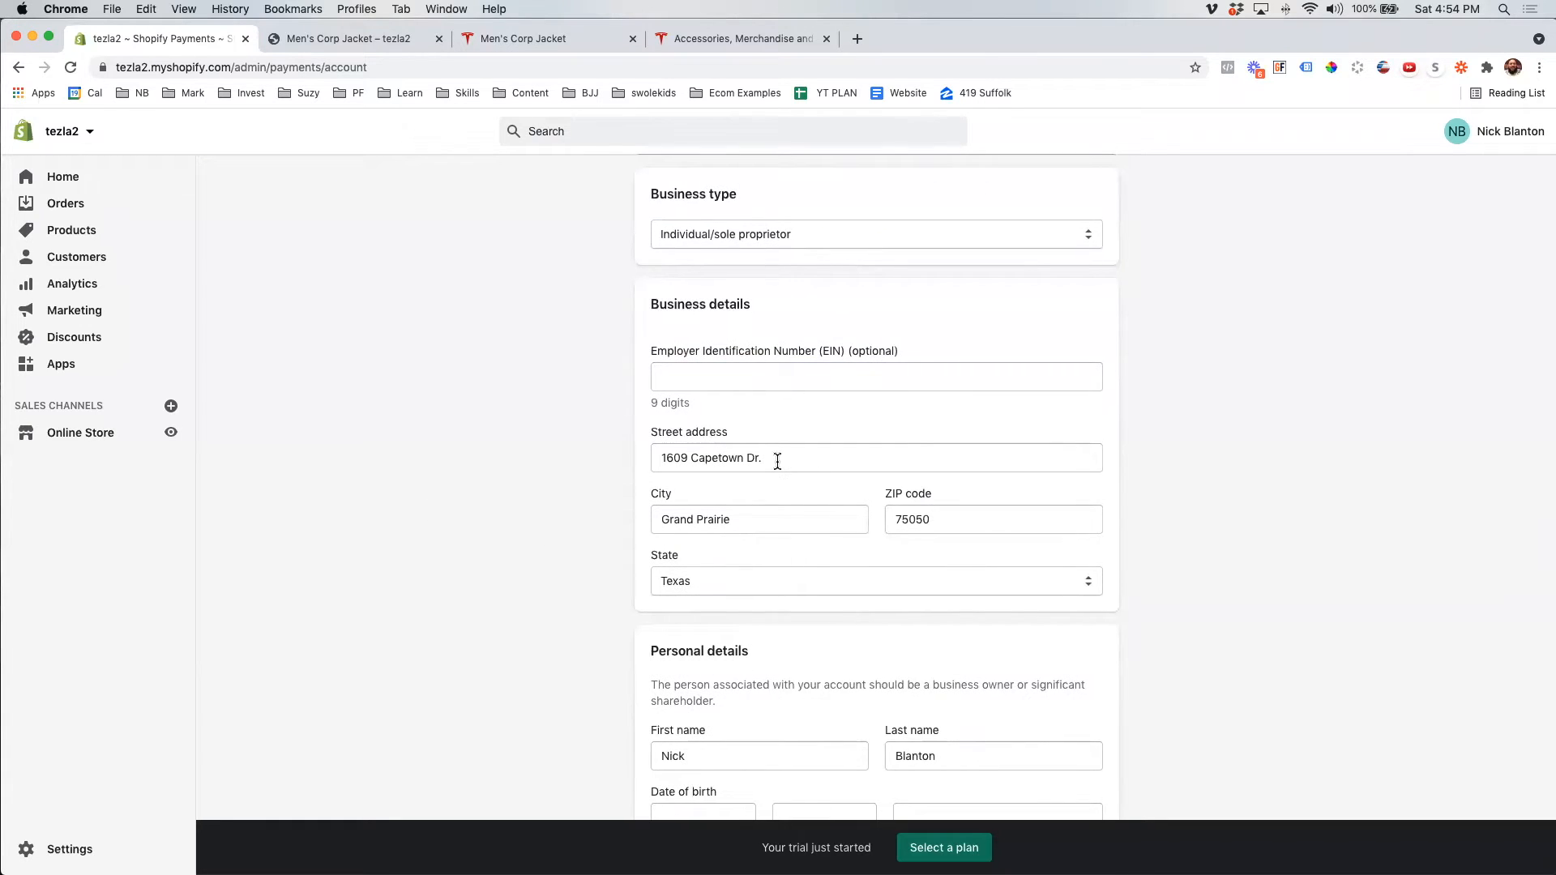
scroll(733, 486, "down", 6)
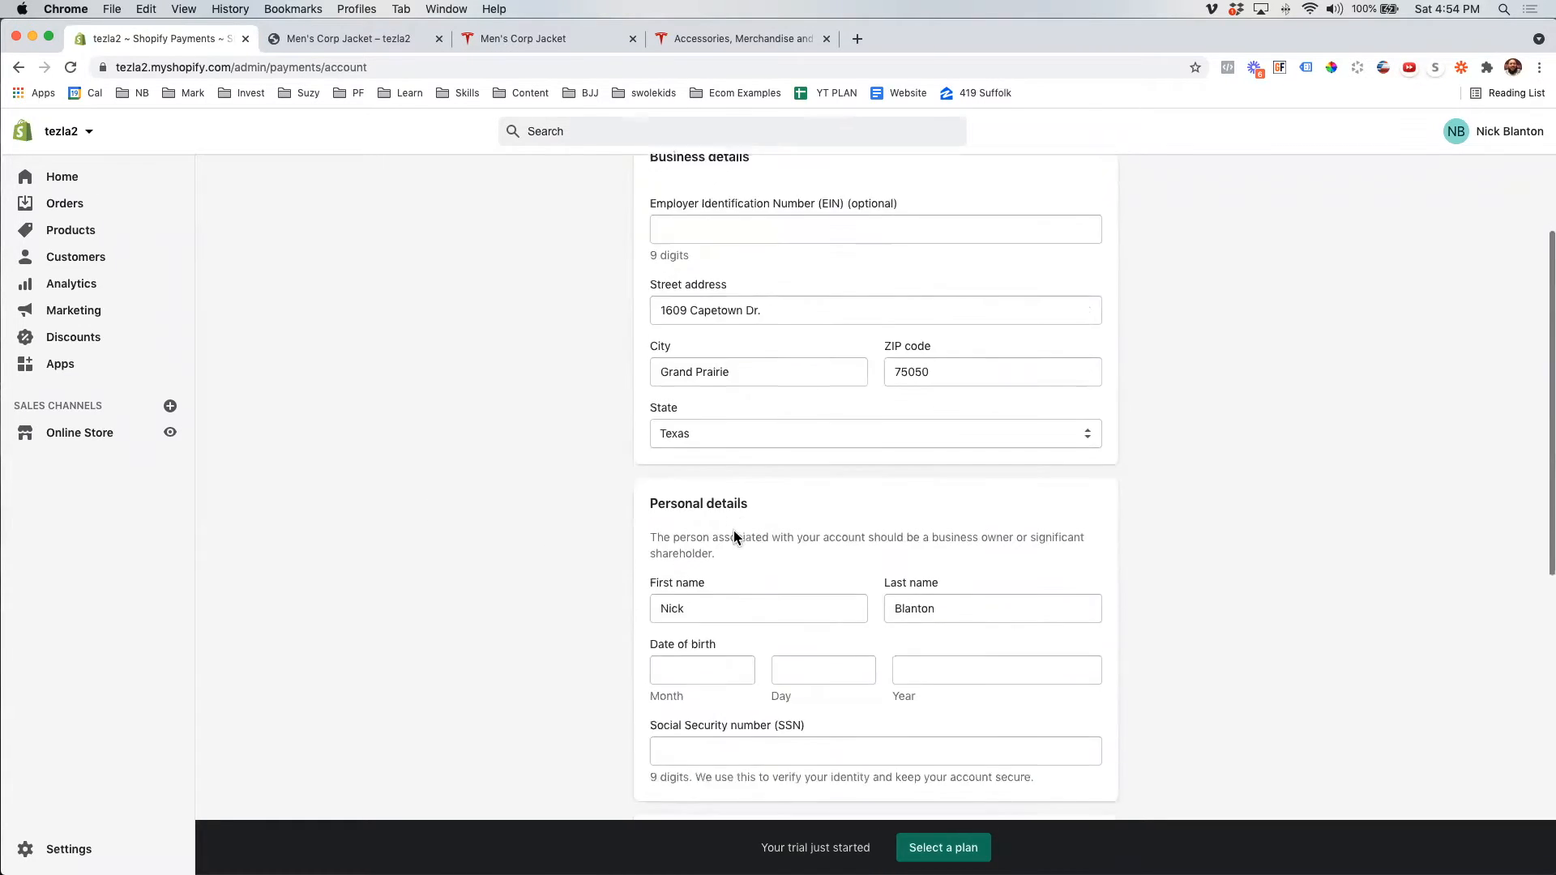
scroll(738, 487, "down", 2)
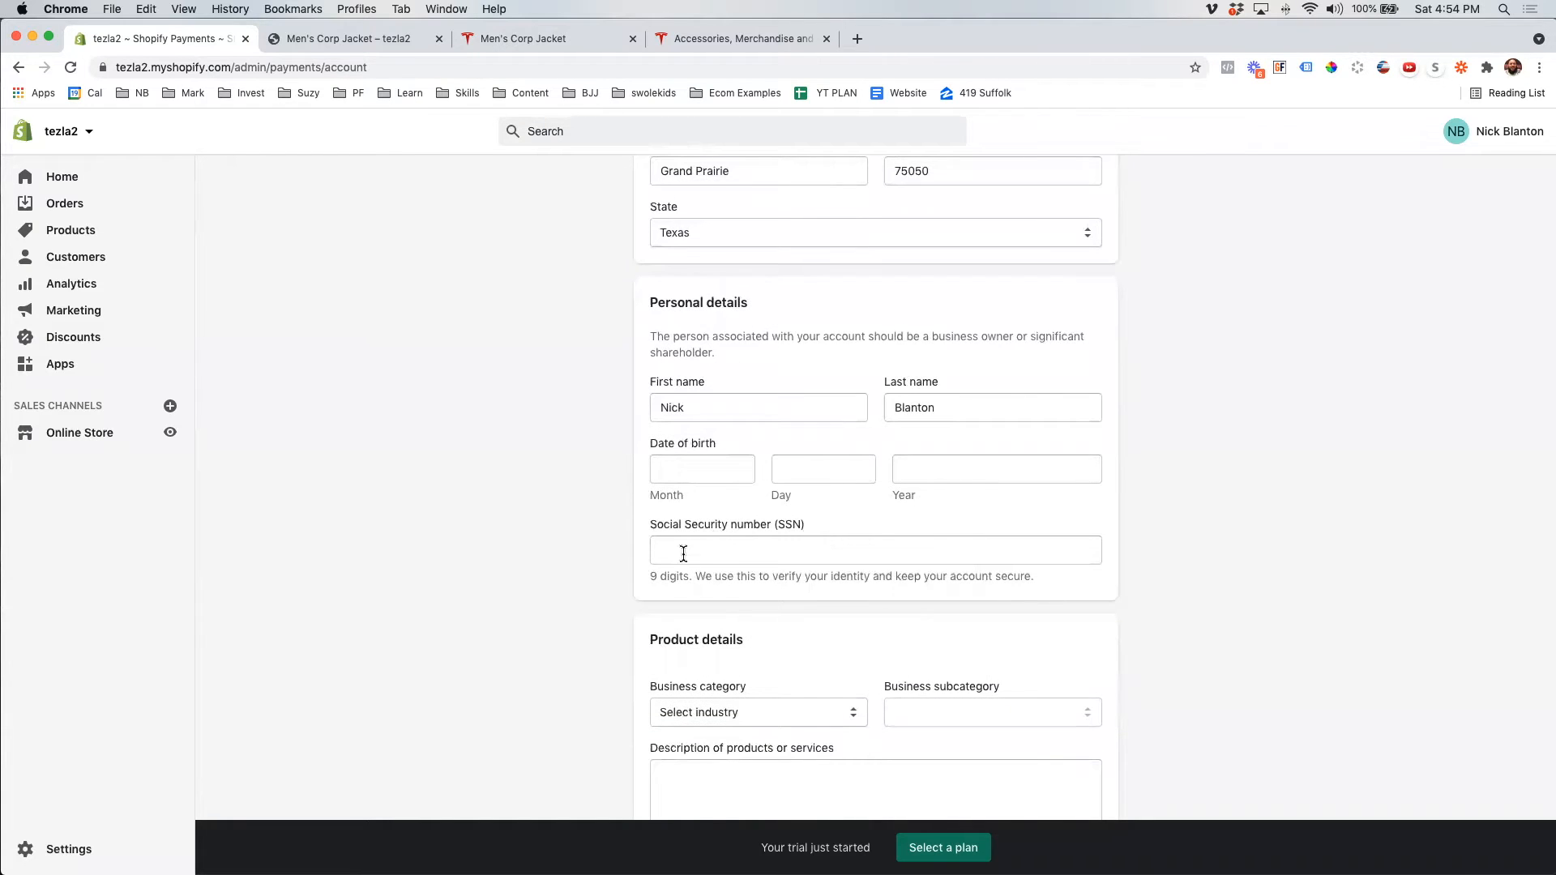
scroll(783, 673, "down", 1)
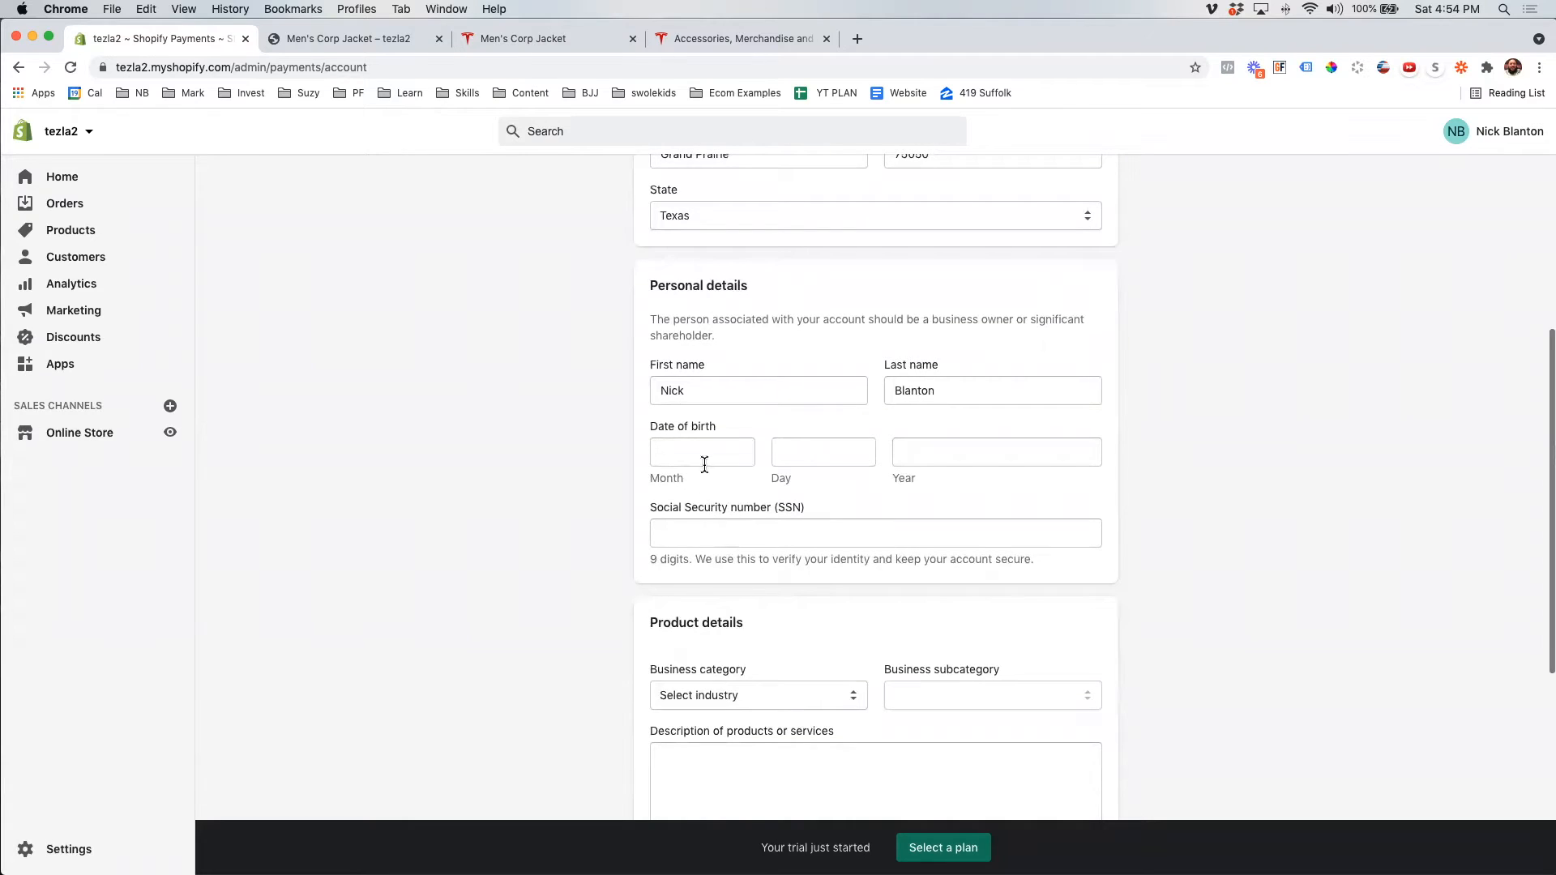
scroll(702, 759, "down", 1)
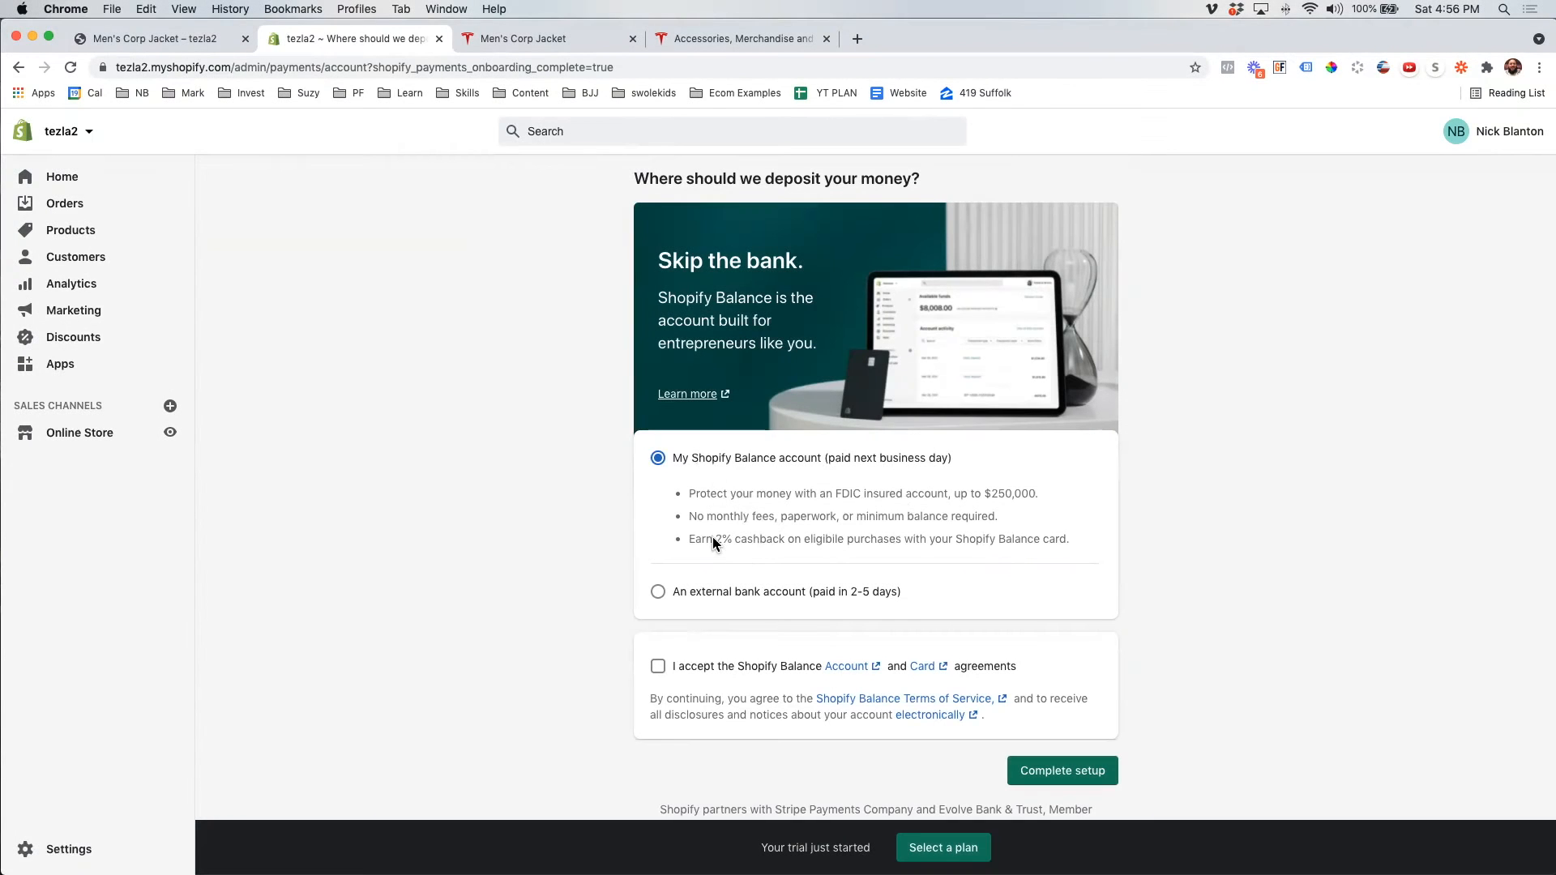
- Compare the Shopify Balance and external bank account deposit options, including their benefits and required bank details
scroll(776, 615, "down", 1)
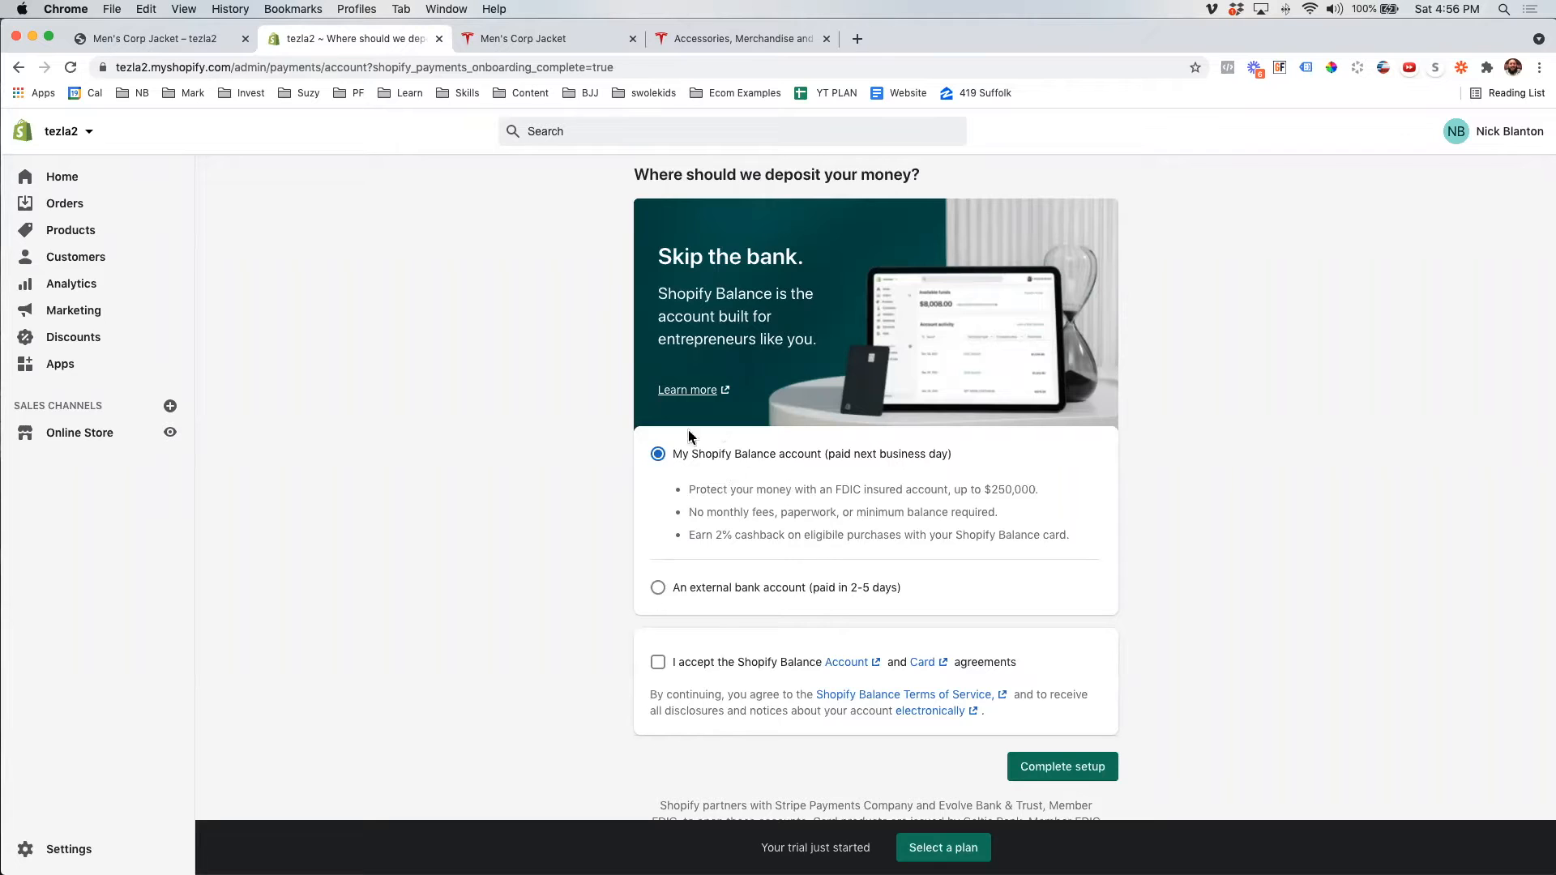
left_click(699, 592)
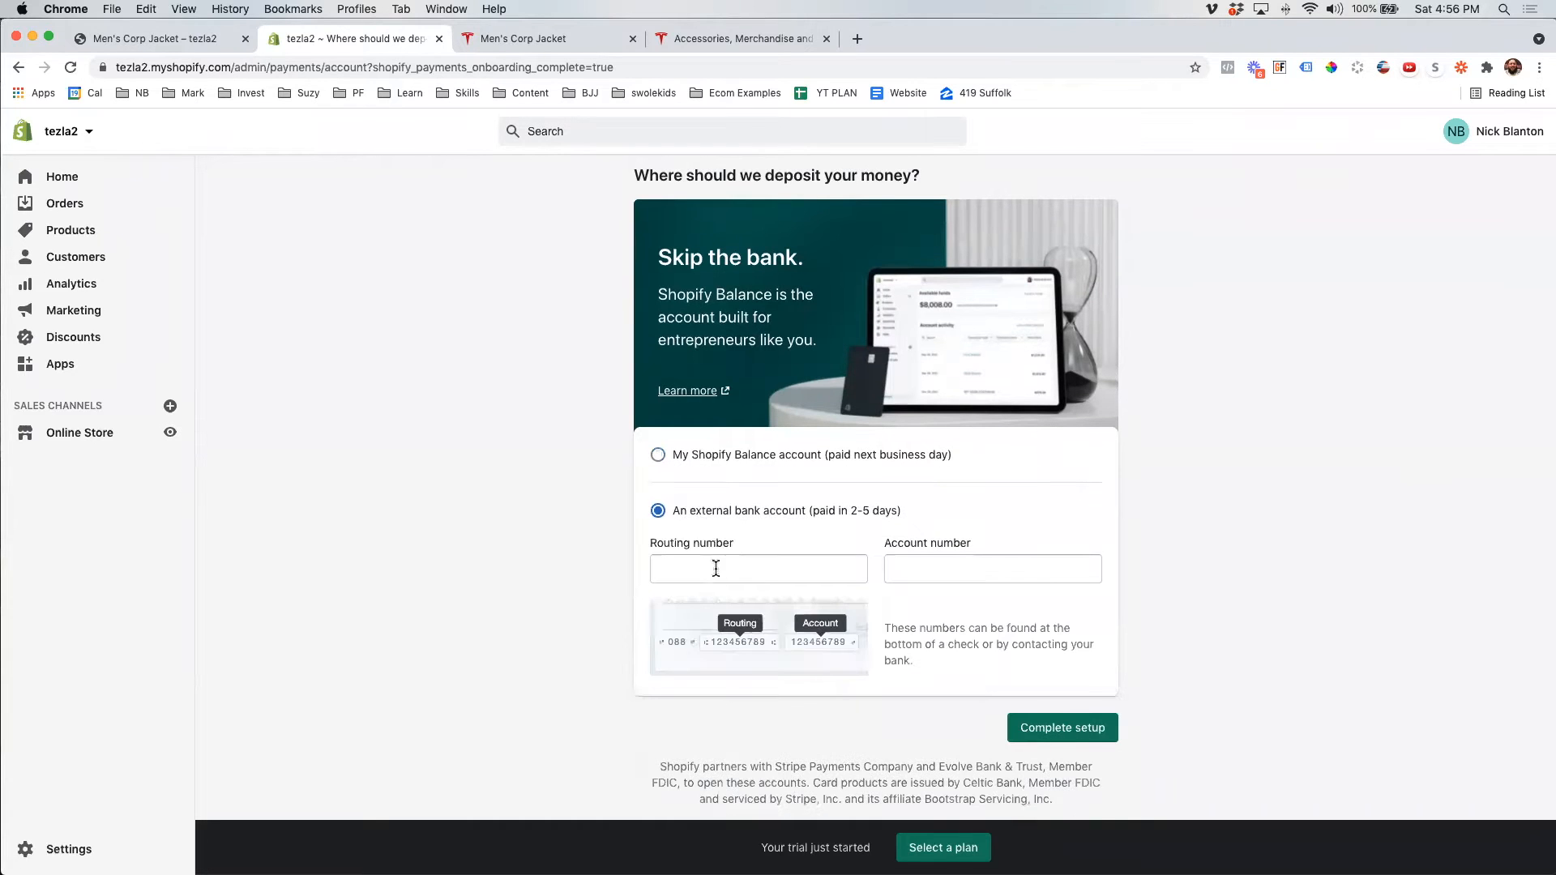
left_click(699, 456)
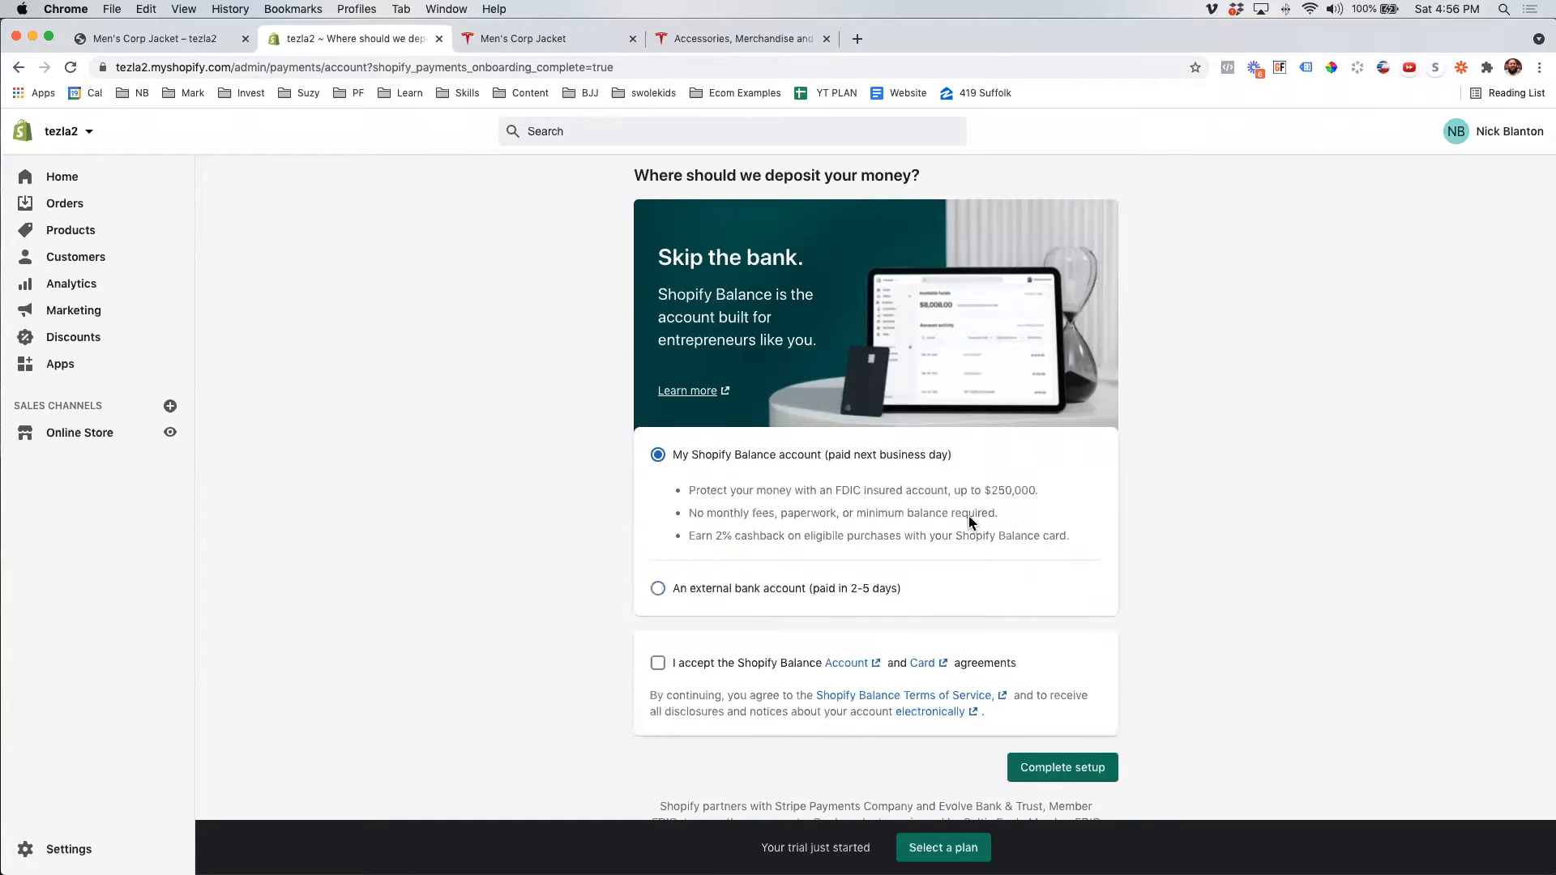
left_click_drag(999, 516, 717, 489)
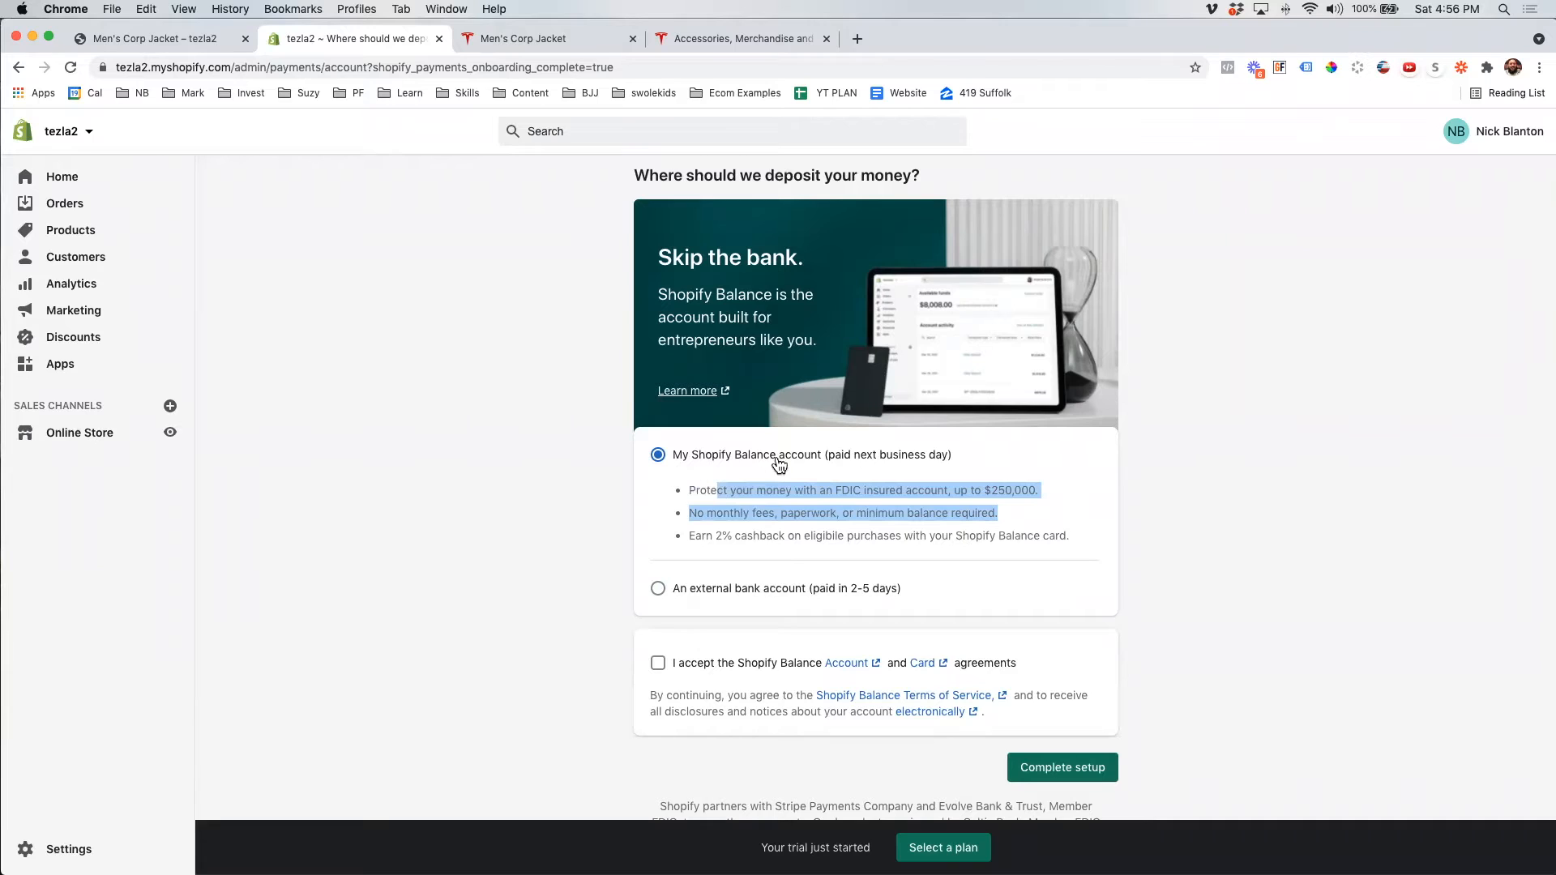
left_click(556, 541)
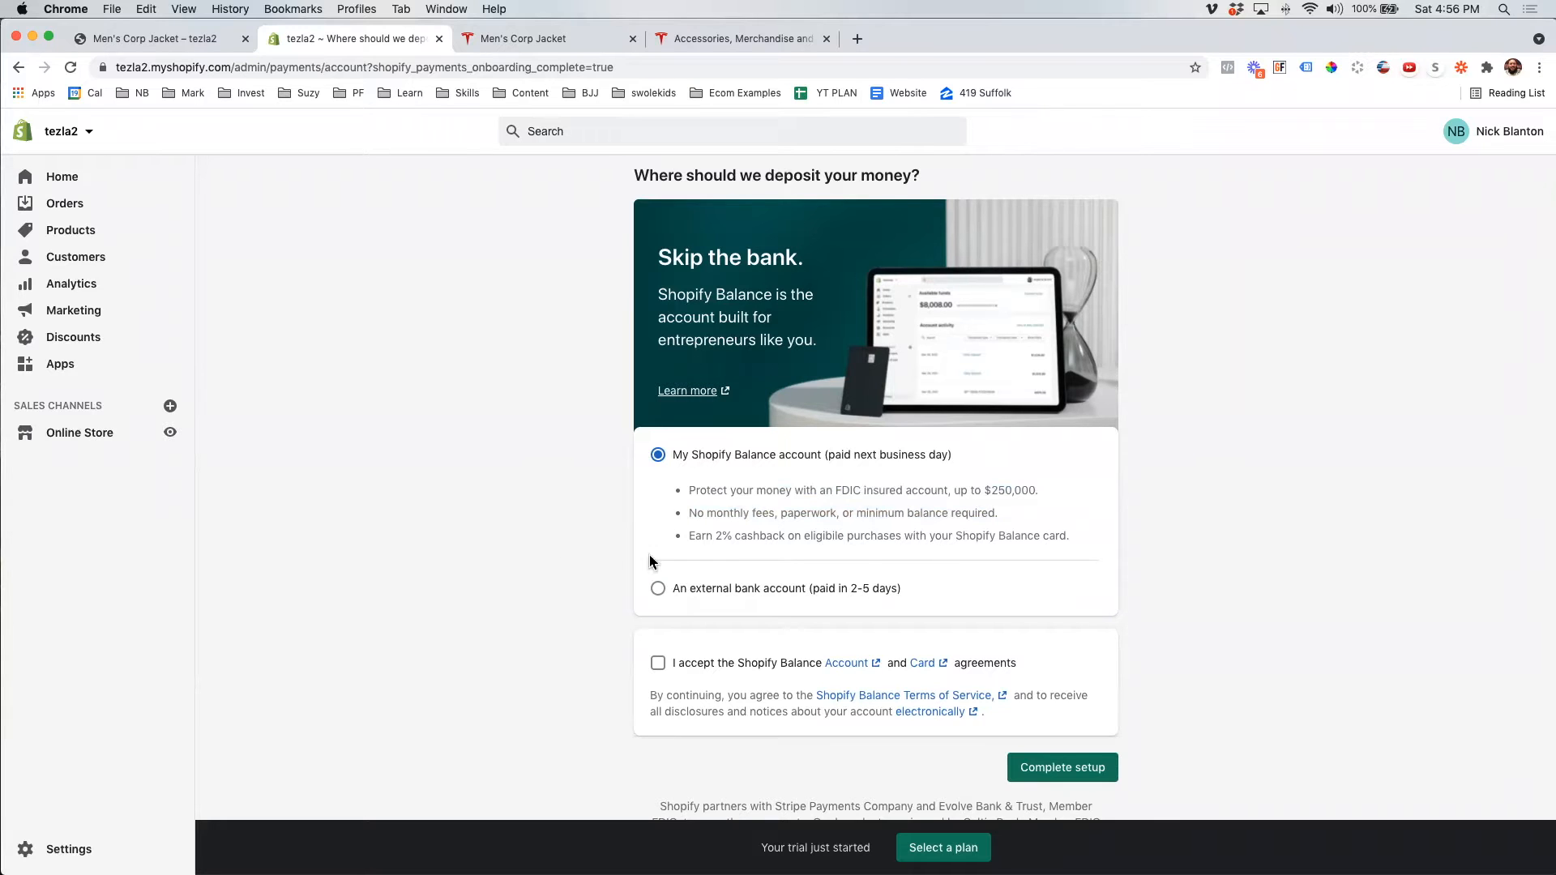
left_click(727, 585)
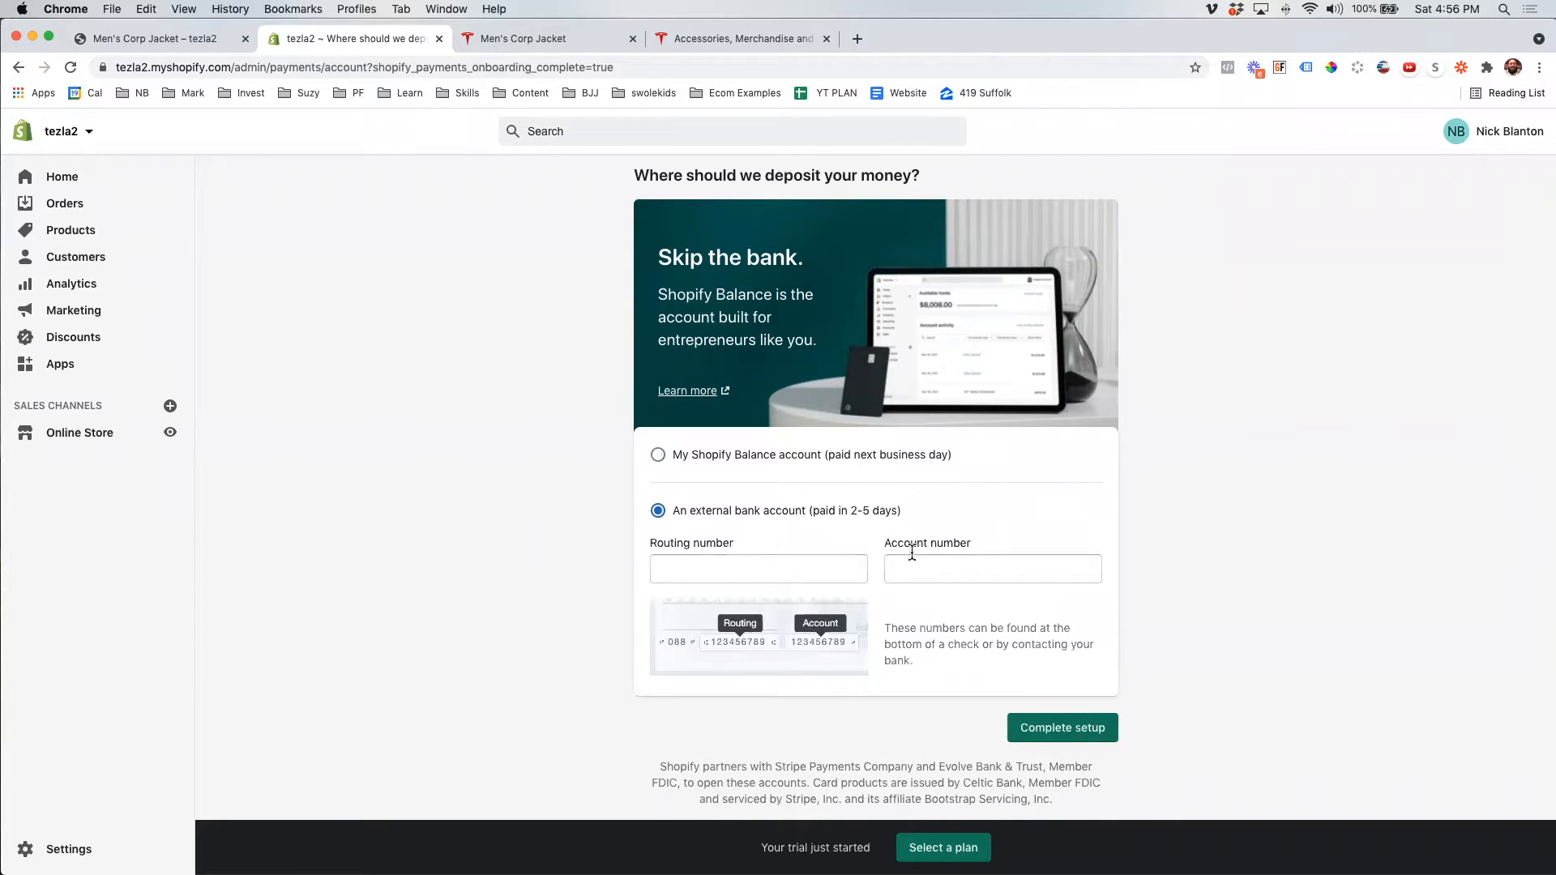
- Choose the Shopify Balance account for deposits, accept its account and card agreements, and complete the setup
left_click(752, 456)
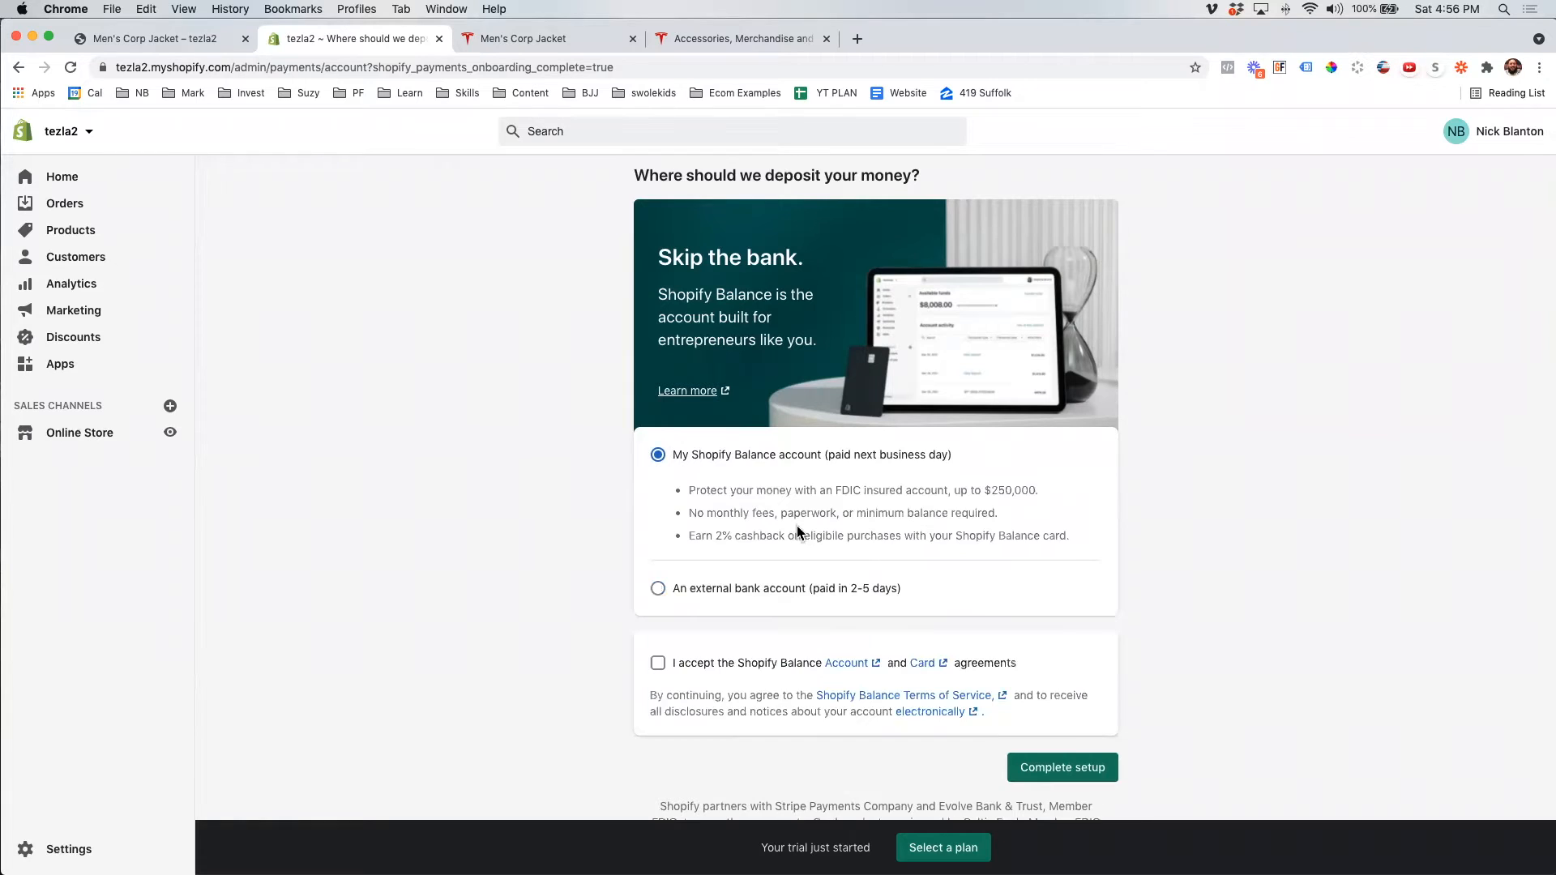
left_click(659, 668)
left_click(1104, 770)
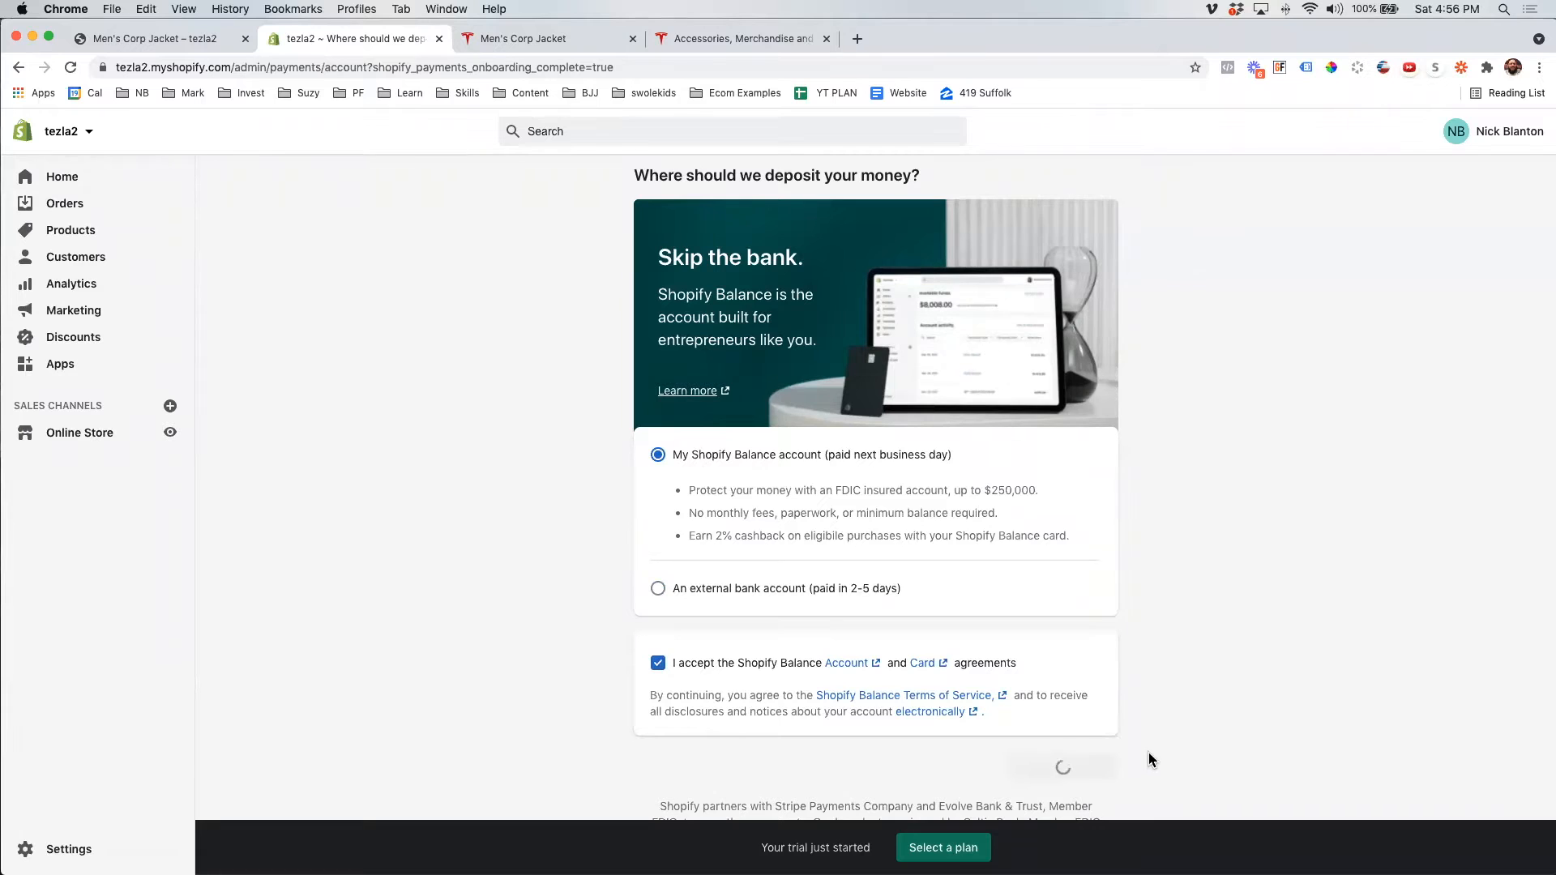
- Open the PayPal Express Checkout account setup, check its connection form, and close it without filling it in
scroll(811, 555, "down", 3)
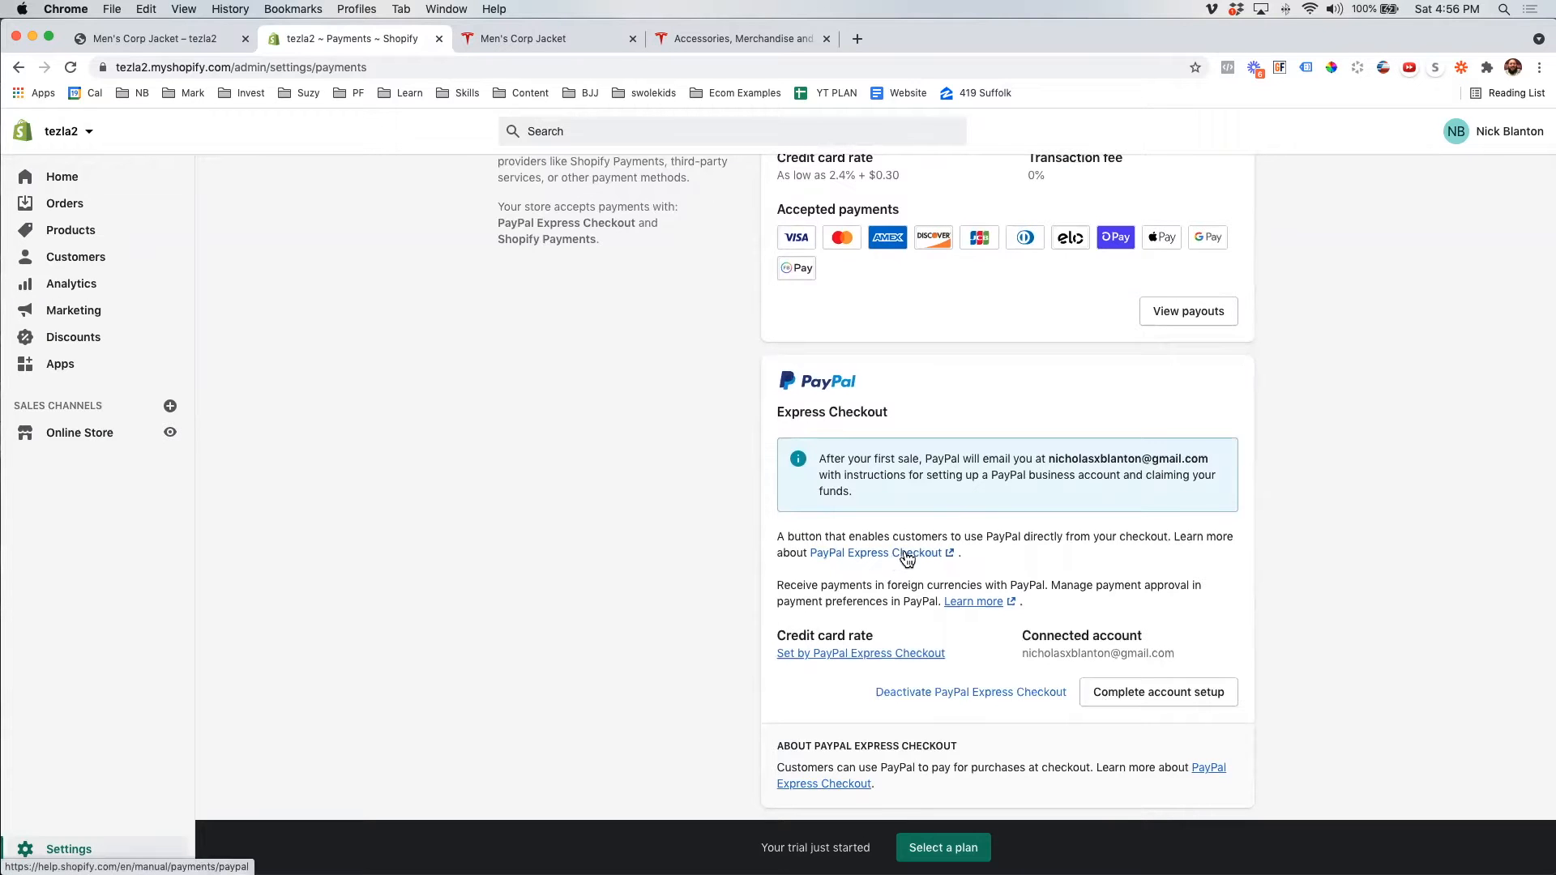
left_click(1140, 691)
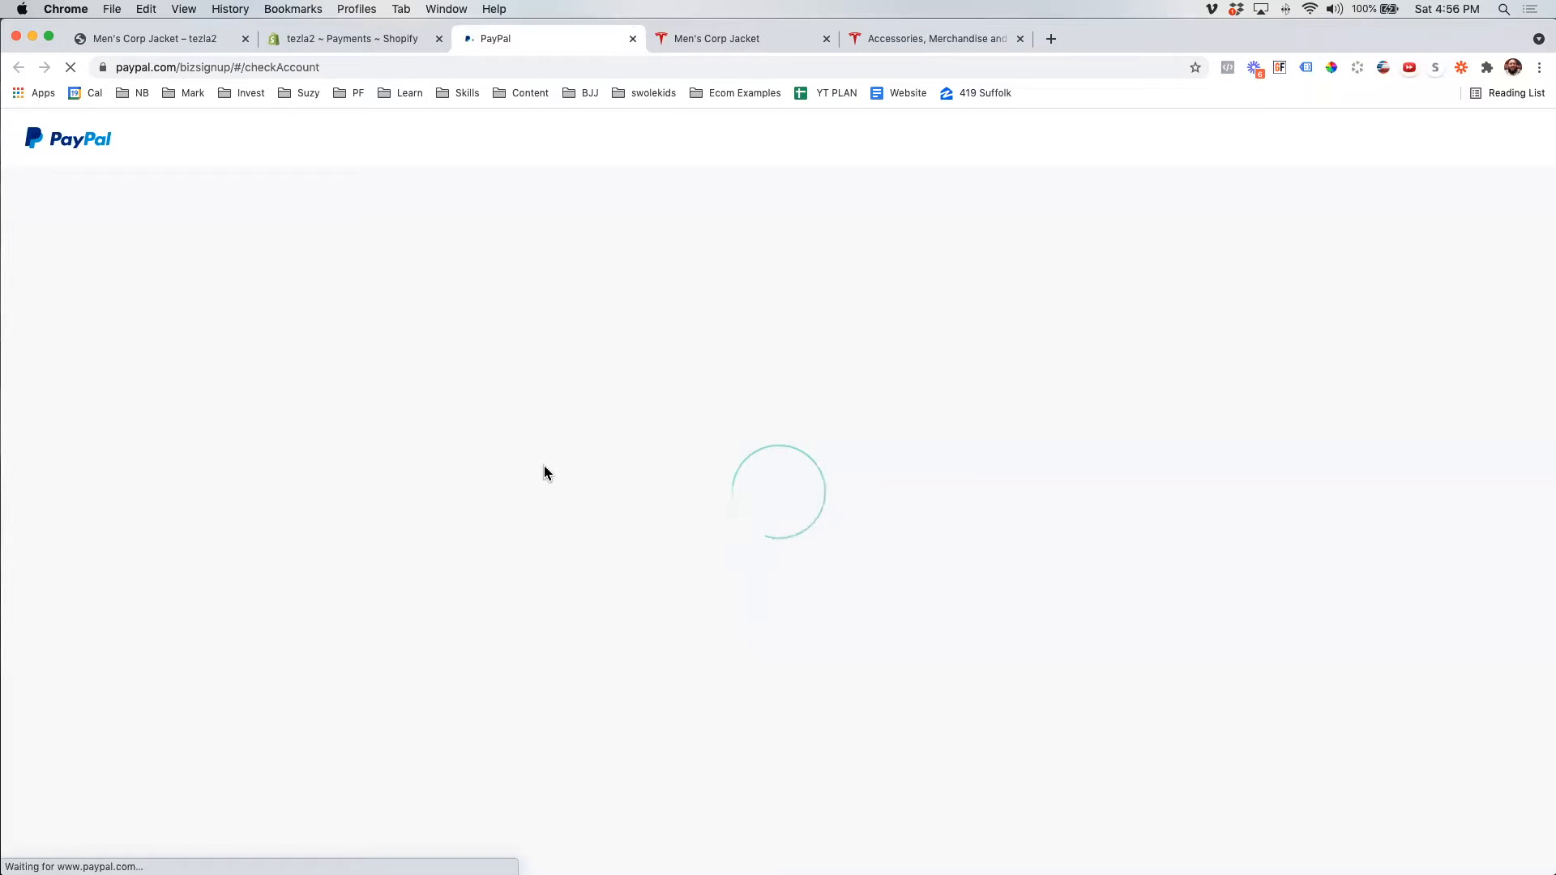
left_click(733, 509)
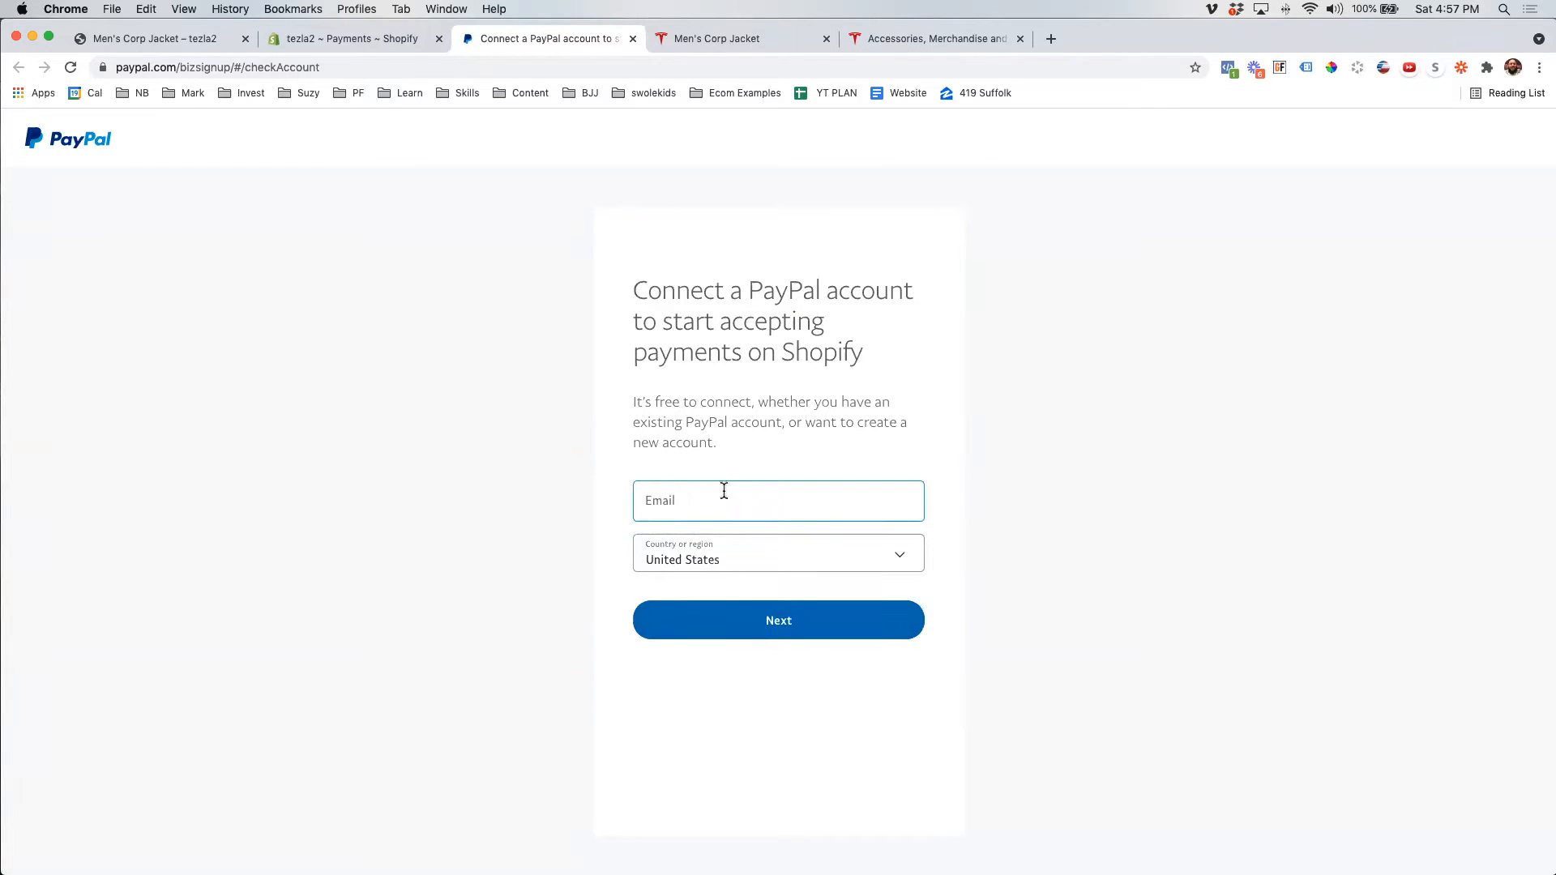
left_click(633, 39)
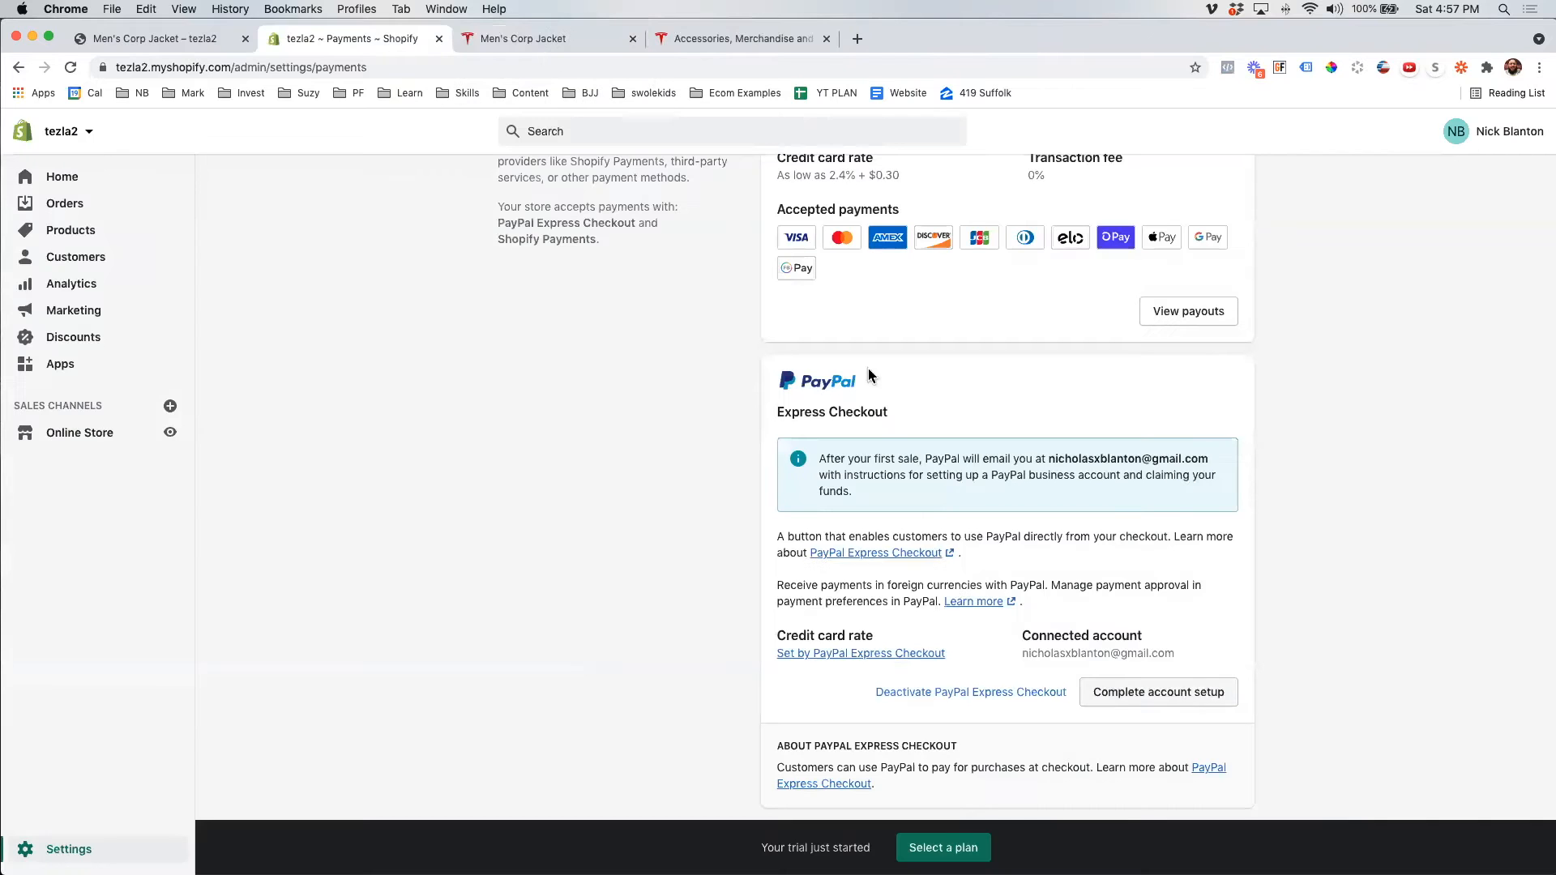
- Review the remaining payment settings: Amazon Pay, third-party providers, alternative and manual payment methods, payment capture, and the Shopify Payments and PayPal entries
scroll(1110, 592, "down", 2)
scroll(1127, 590, "down", 5)
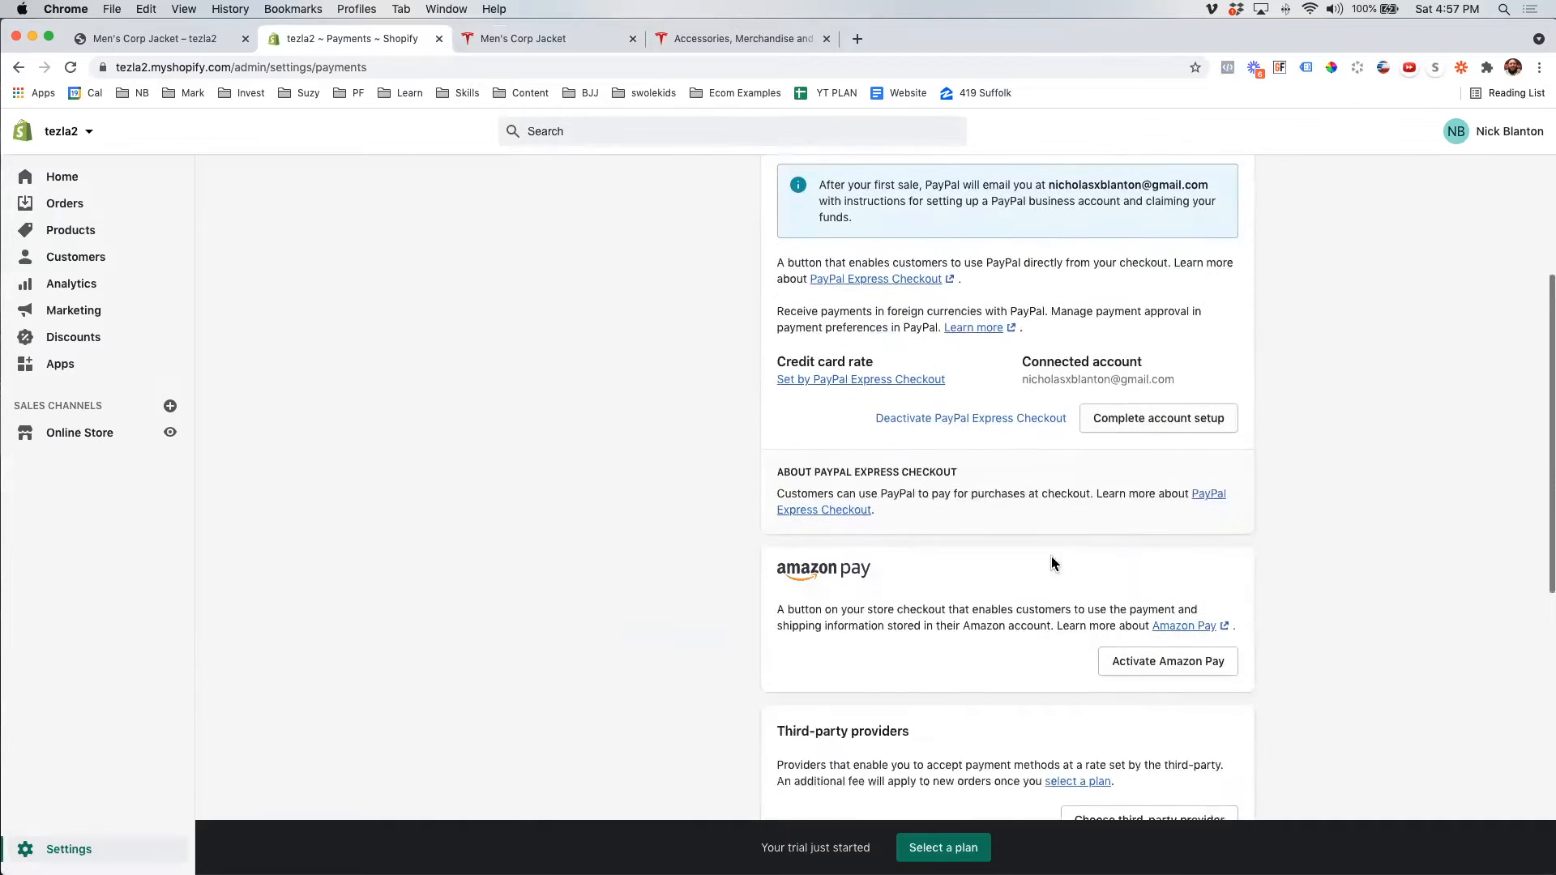
scroll(1116, 566, "down", 6)
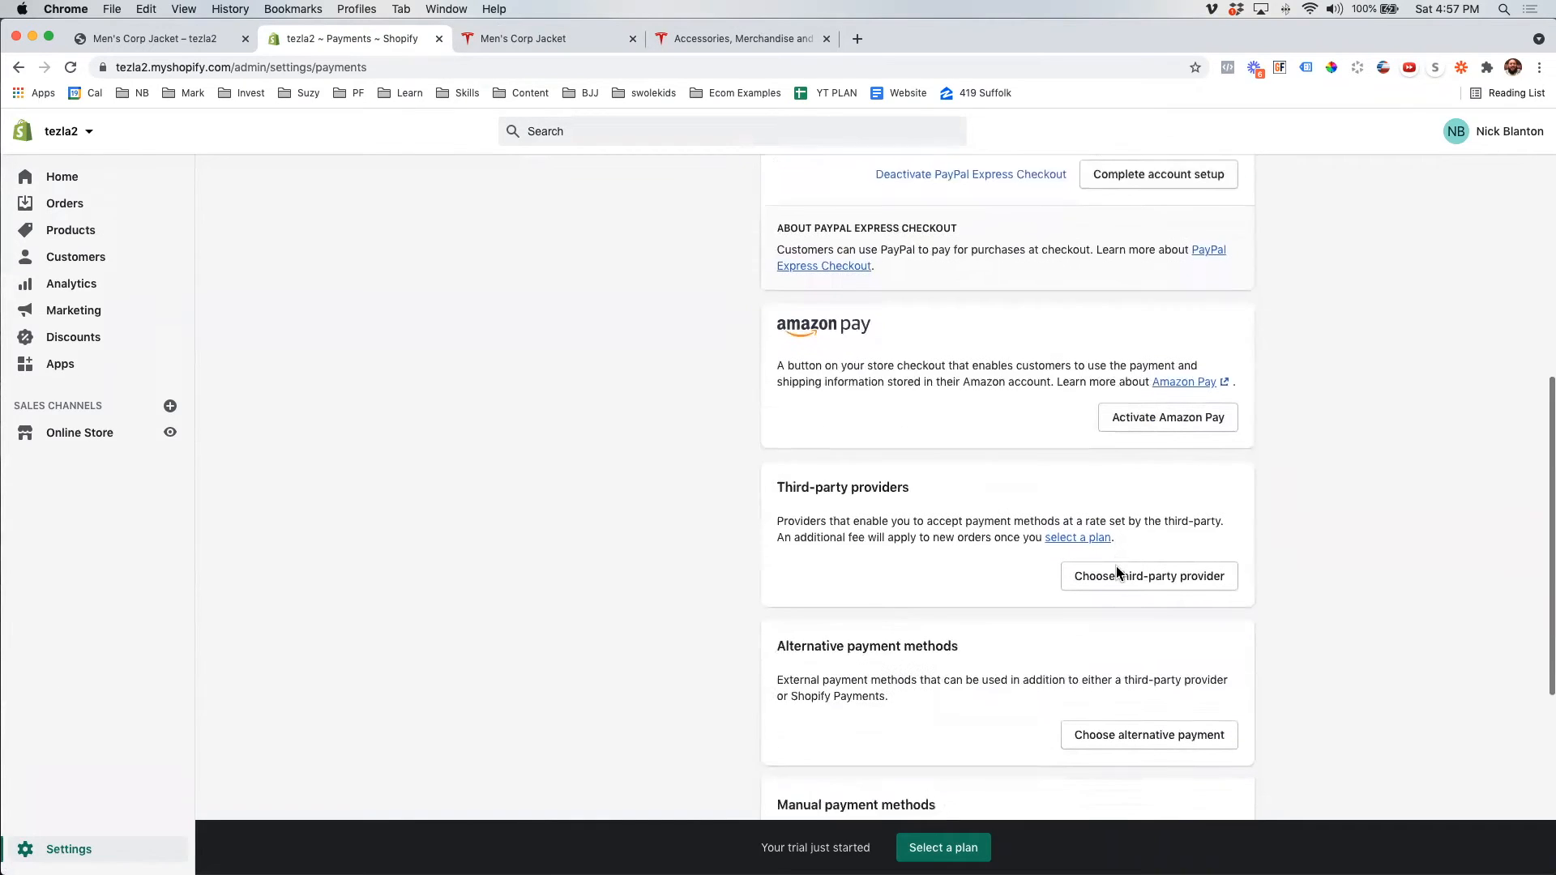
scroll(1116, 566, "down", 2)
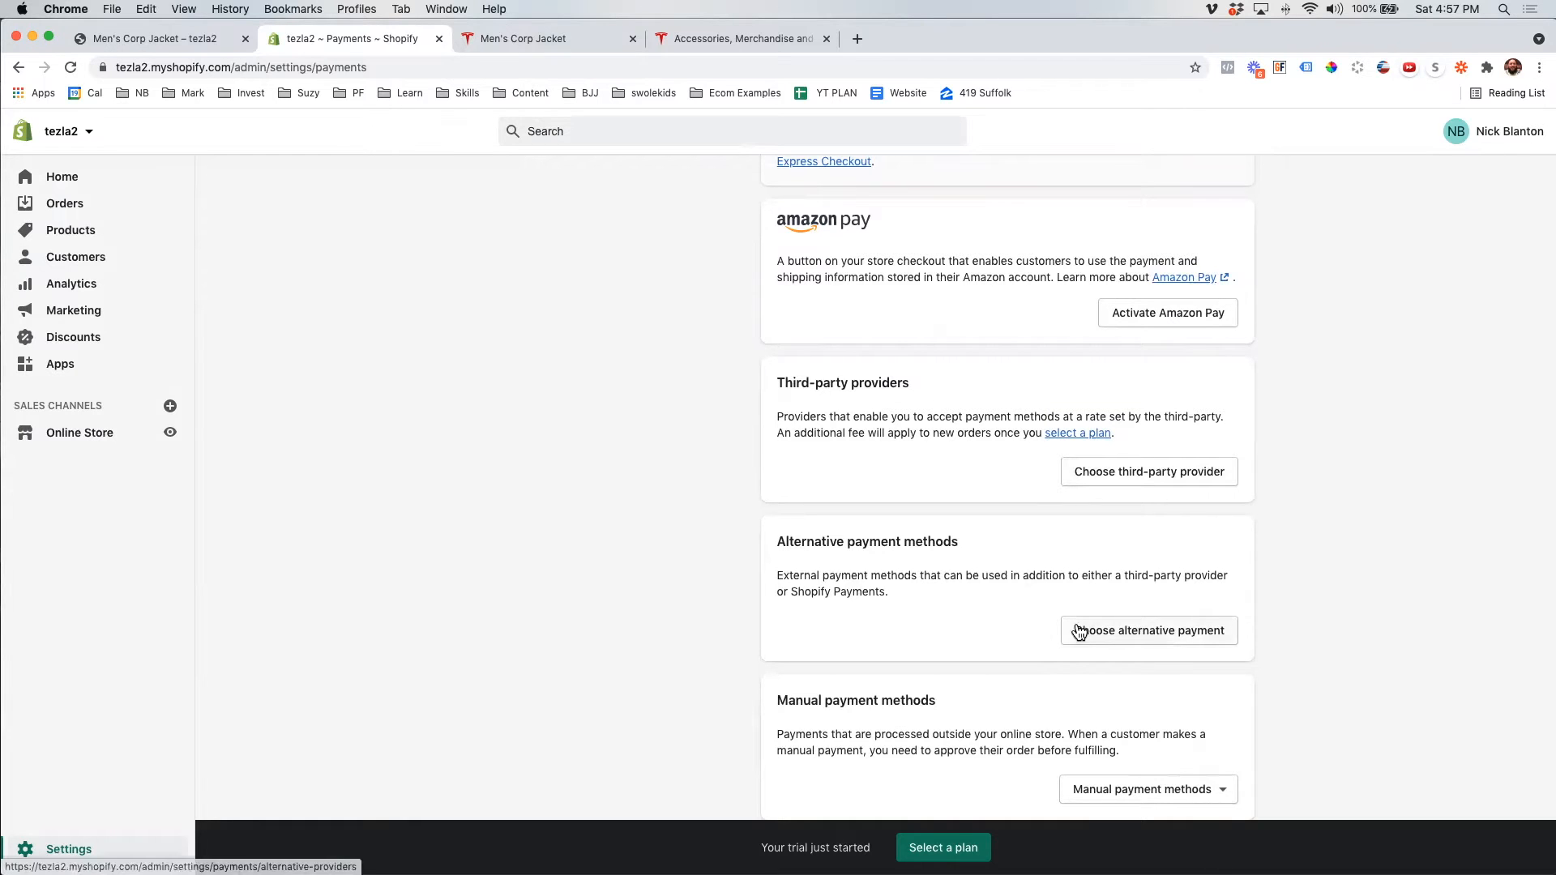
scroll(998, 708, "down", 3)
scroll(926, 649, "up", 3)
scroll(926, 649, "down", 3)
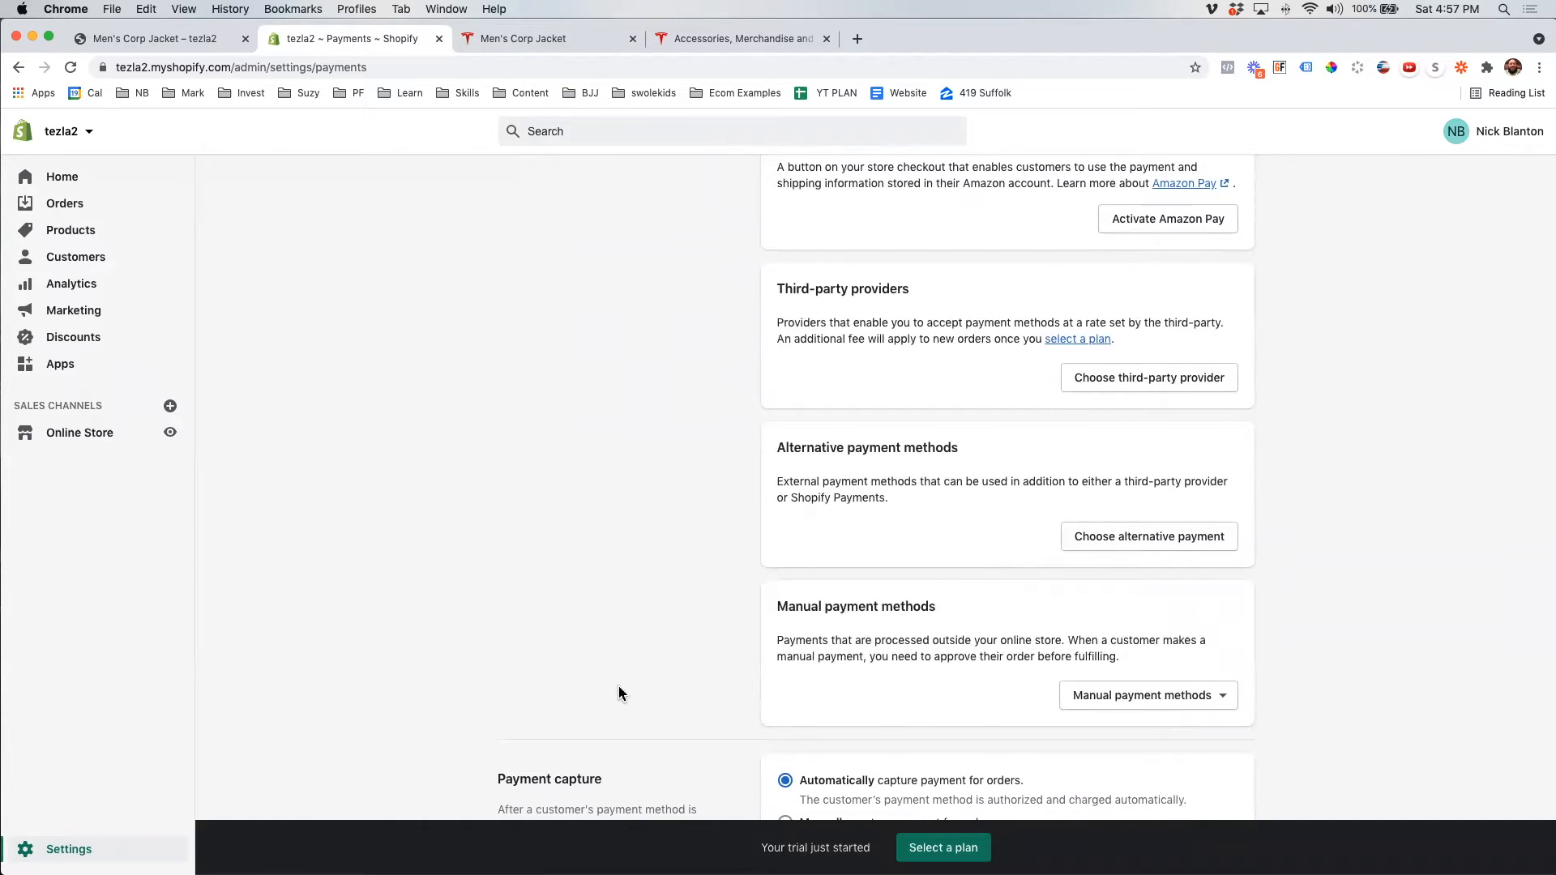
scroll(762, 638, "down", 5)
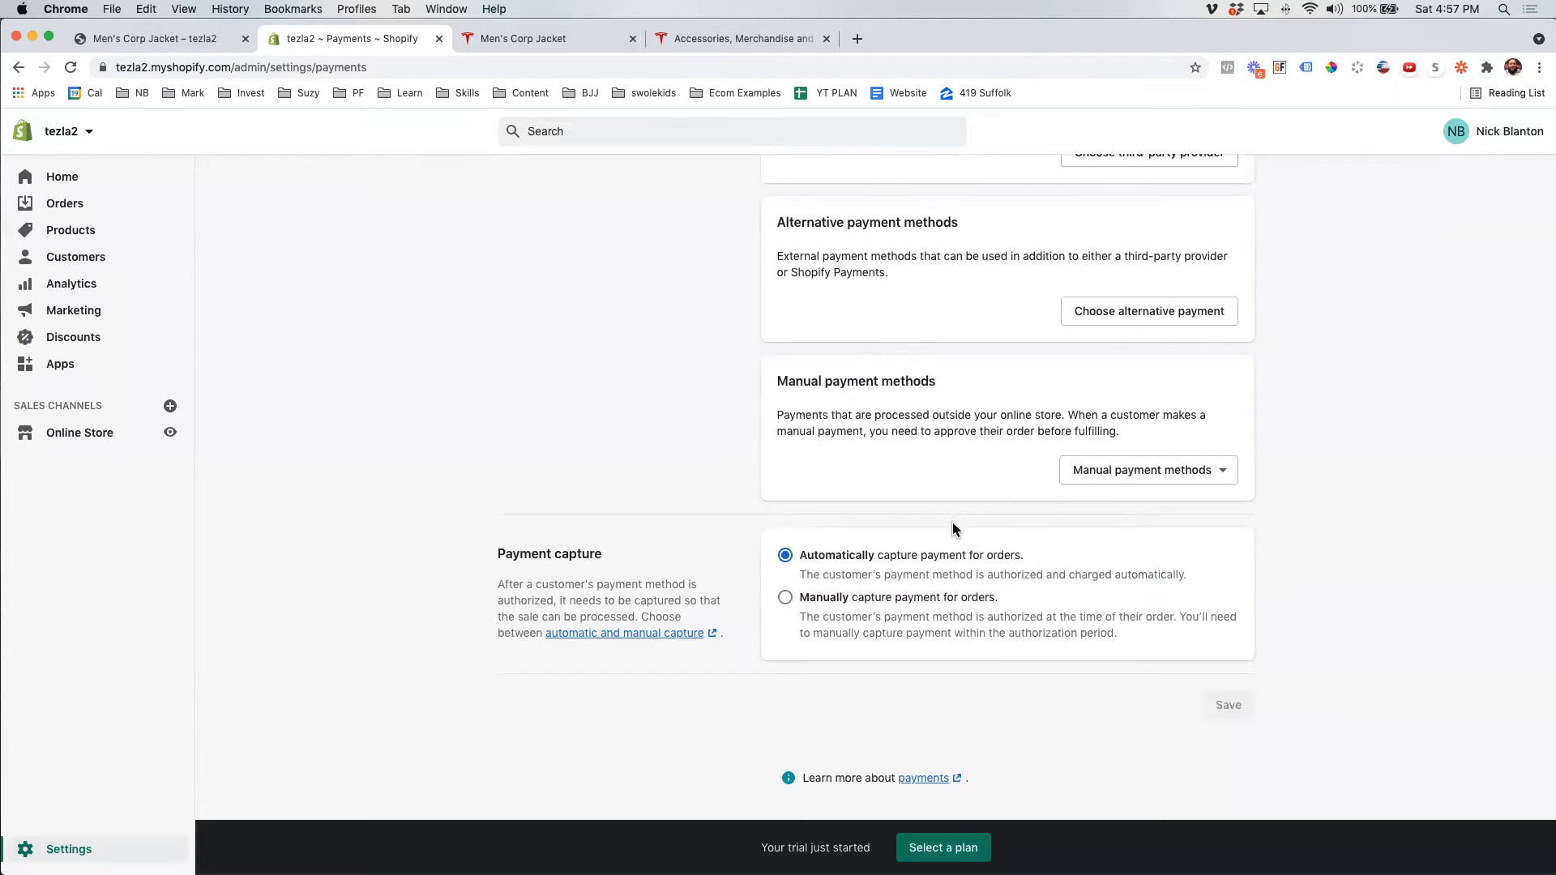
scroll(953, 529, "up", 15)
scroll(954, 527, "up", 5)
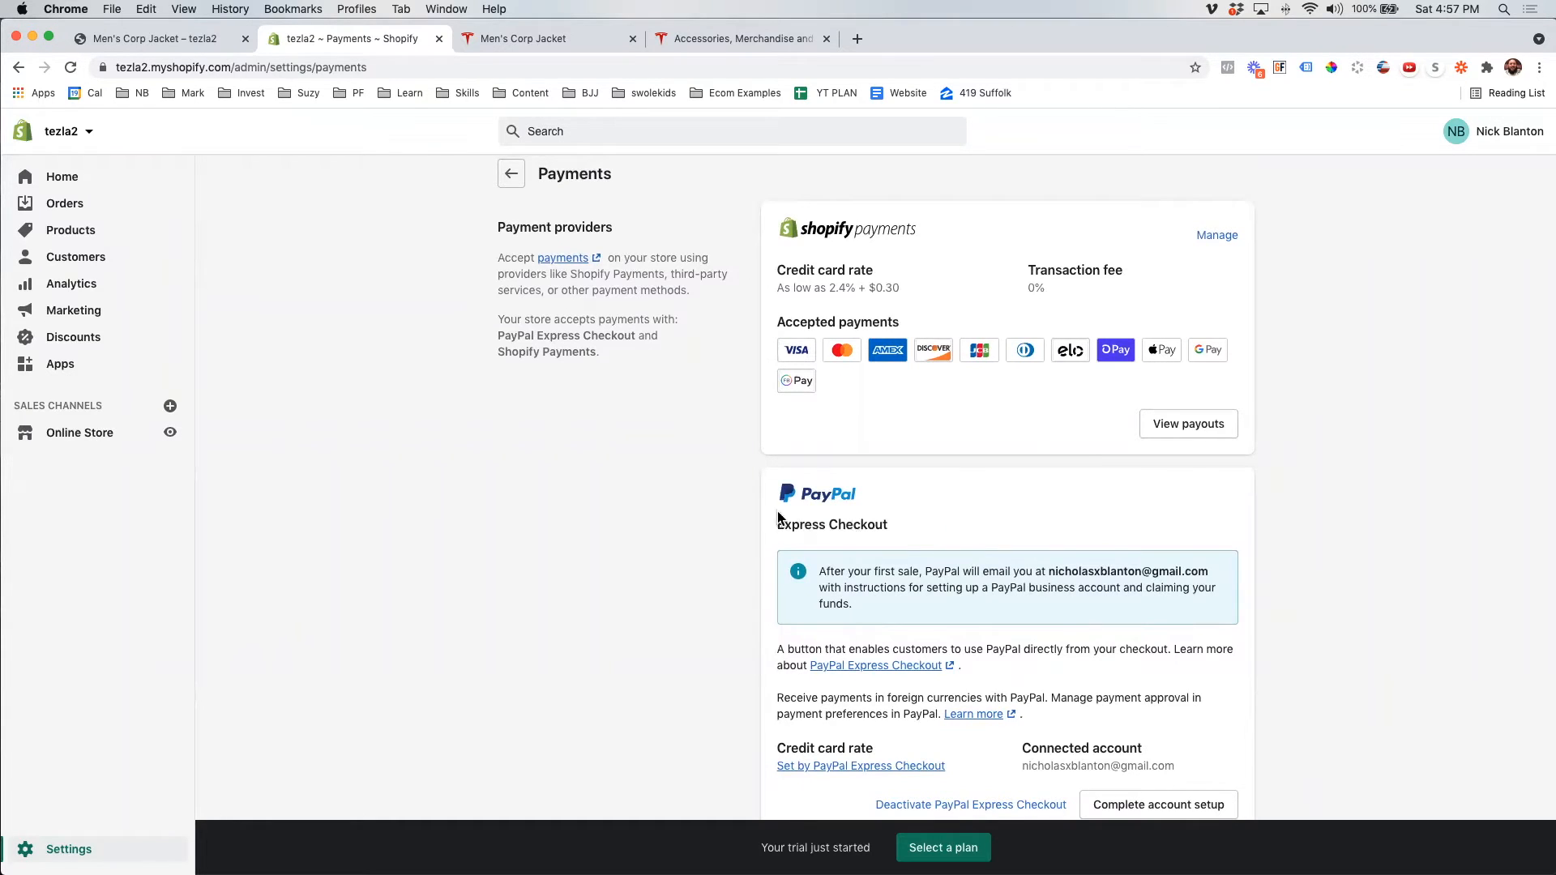
scroll(774, 518, "down", 1)
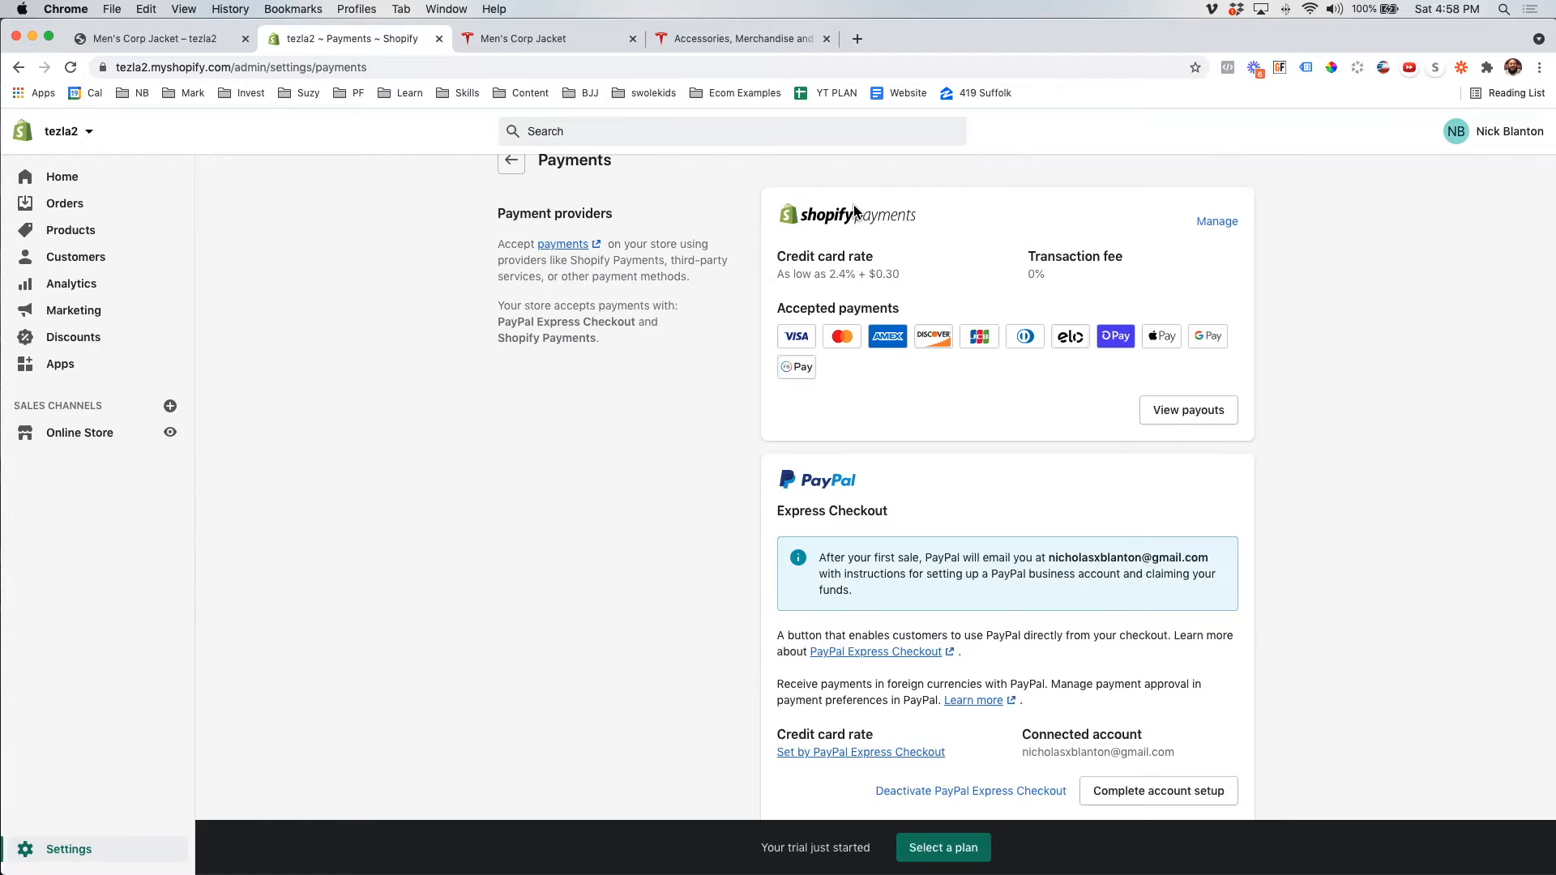
- Open the Online Store section in a separate browser tab and view the storefront from its Themes page
left_click(556, 36)
left_click(310, 38)
scroll(95, 426, "down", 1)
right_click(98, 426)
left_click(144, 439)
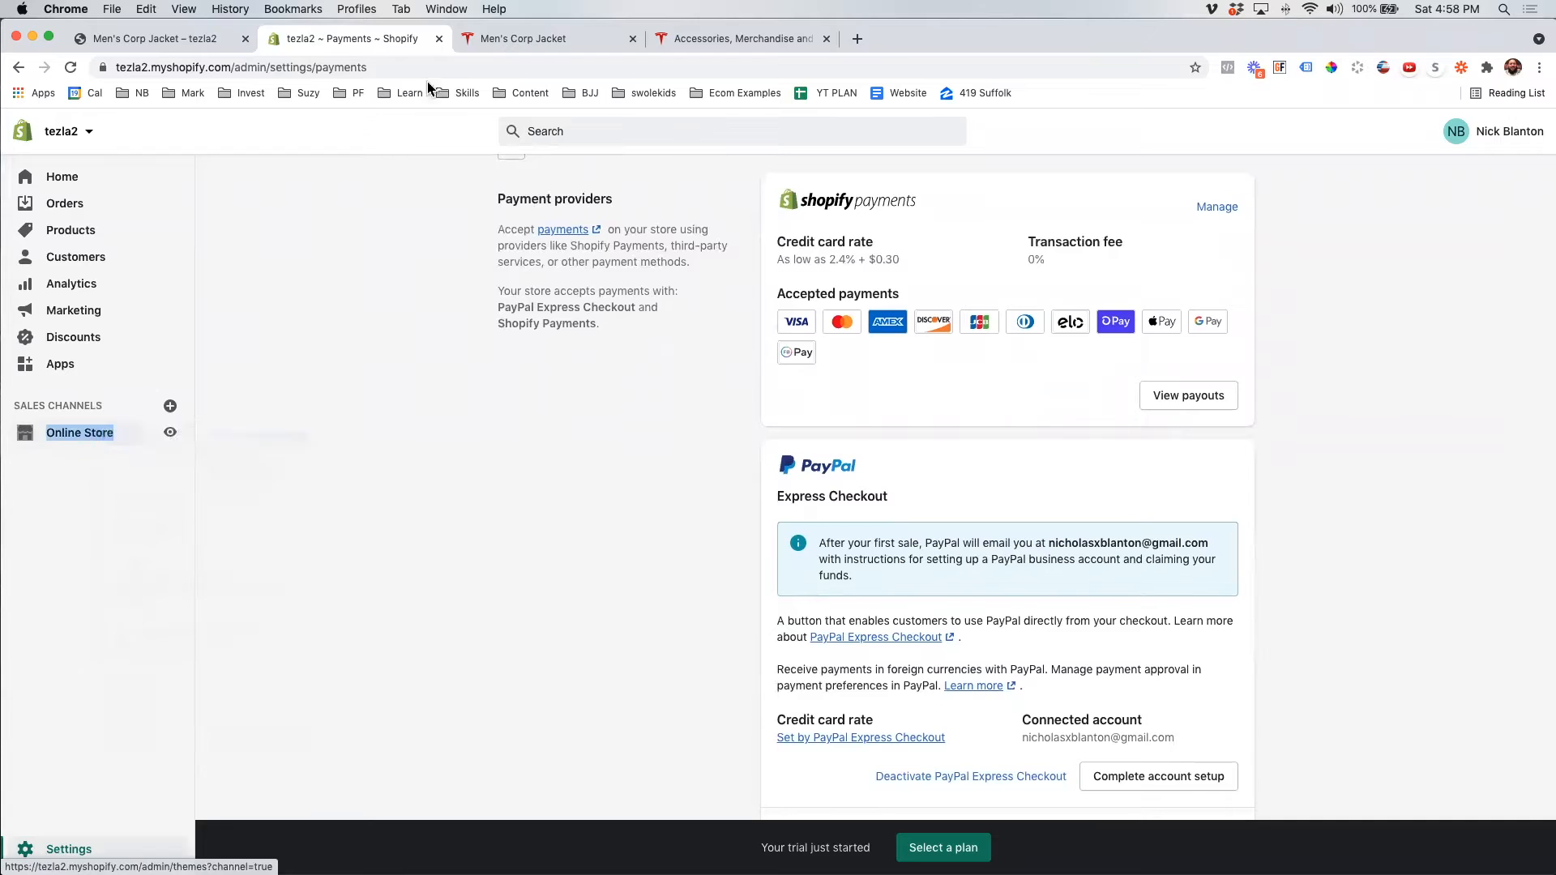
left_click(496, 38)
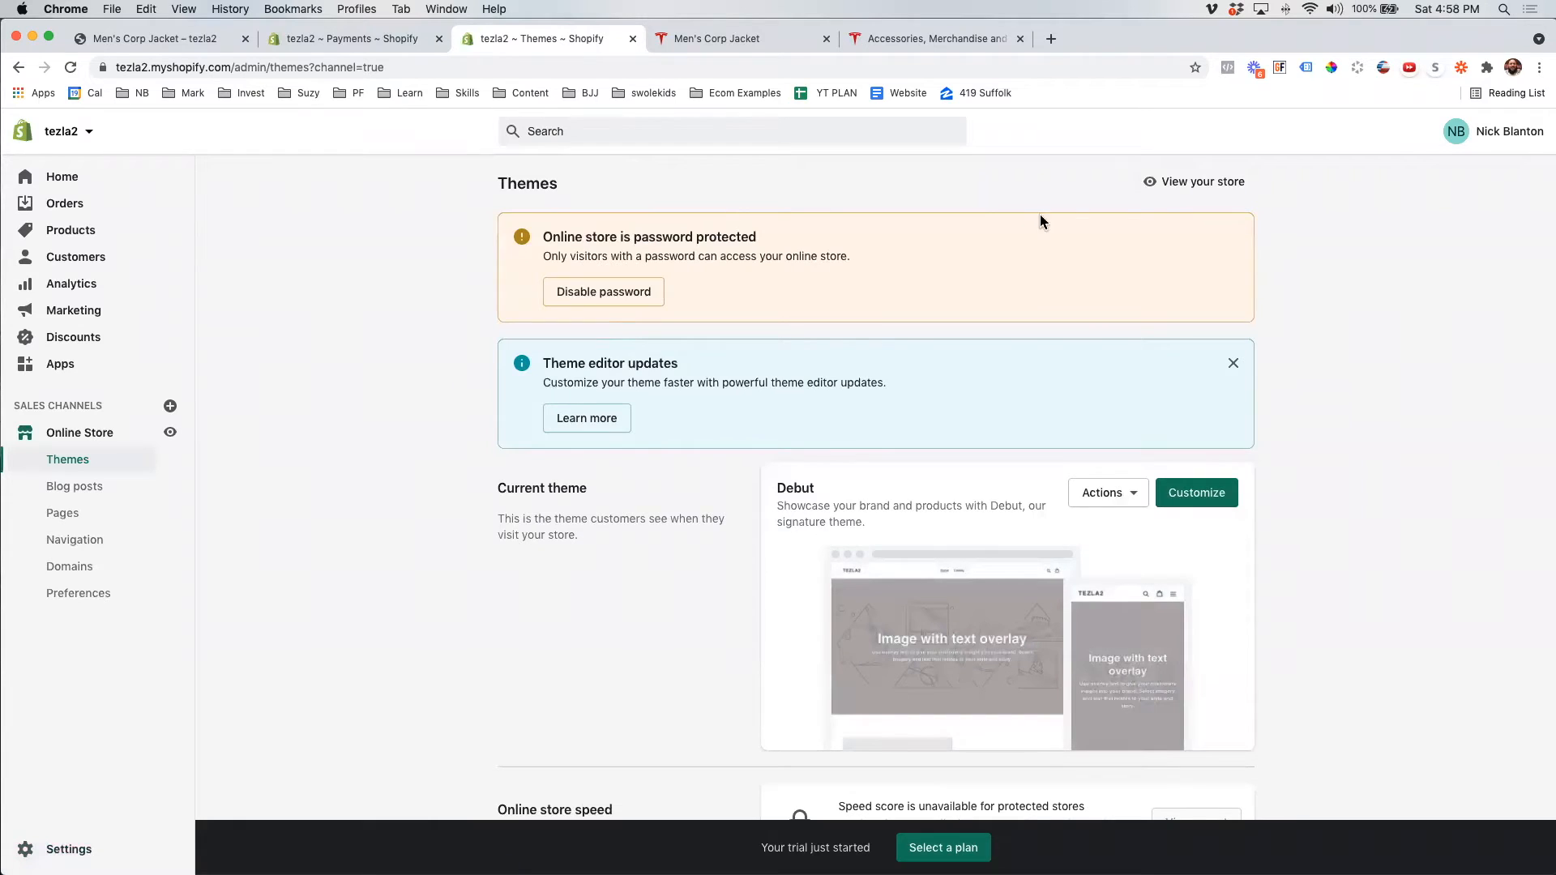
left_click(1175, 185)
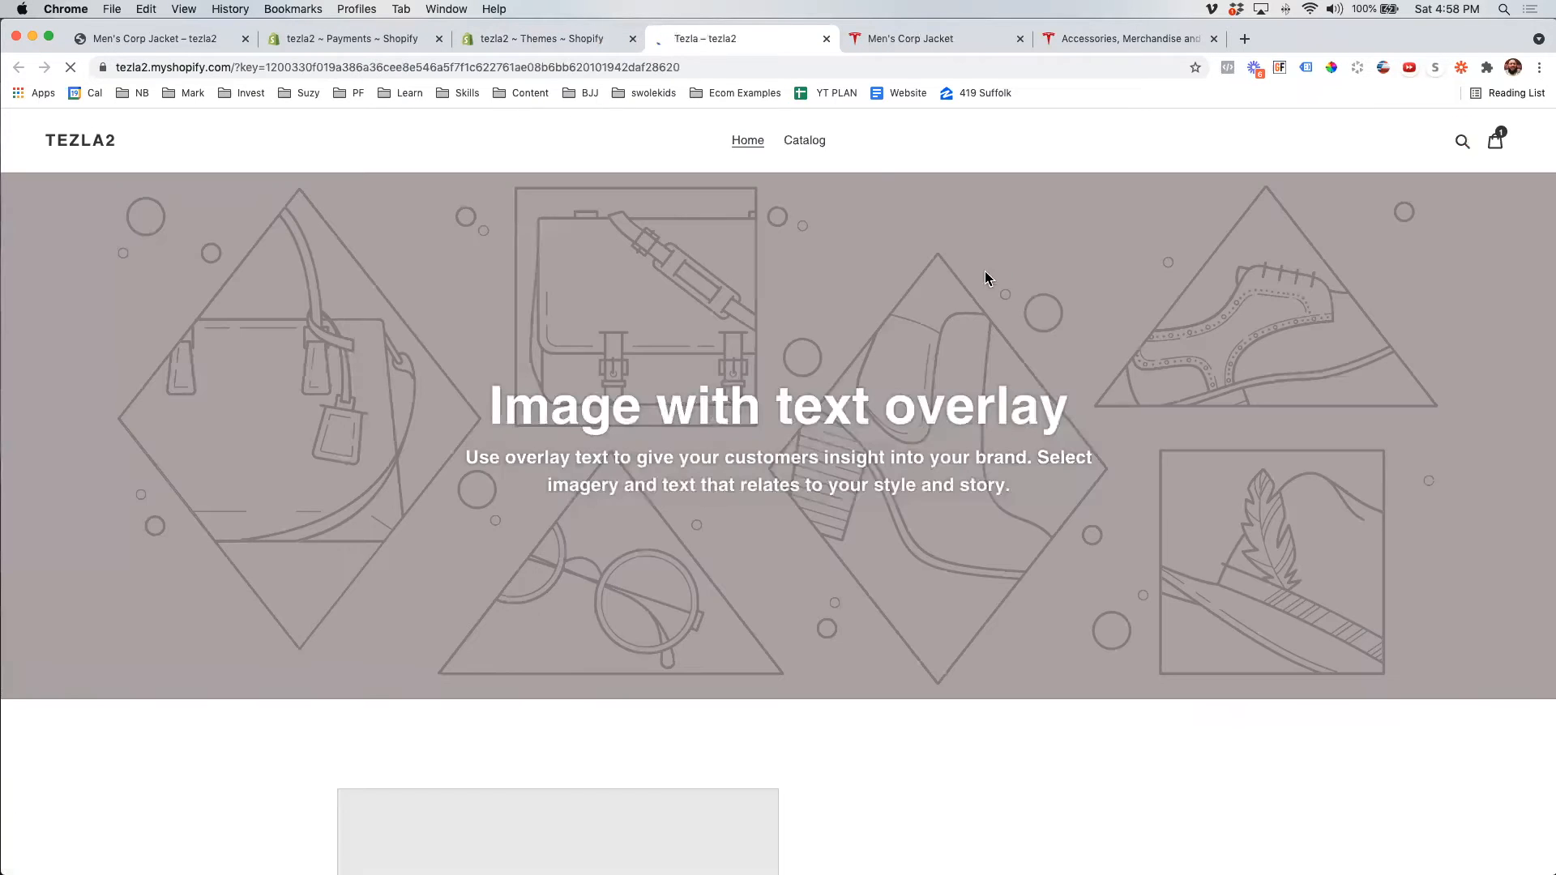
- Open the Men's Corp Jacket from the store catalog and examine its Shop Pay installment offer
left_click(815, 144)
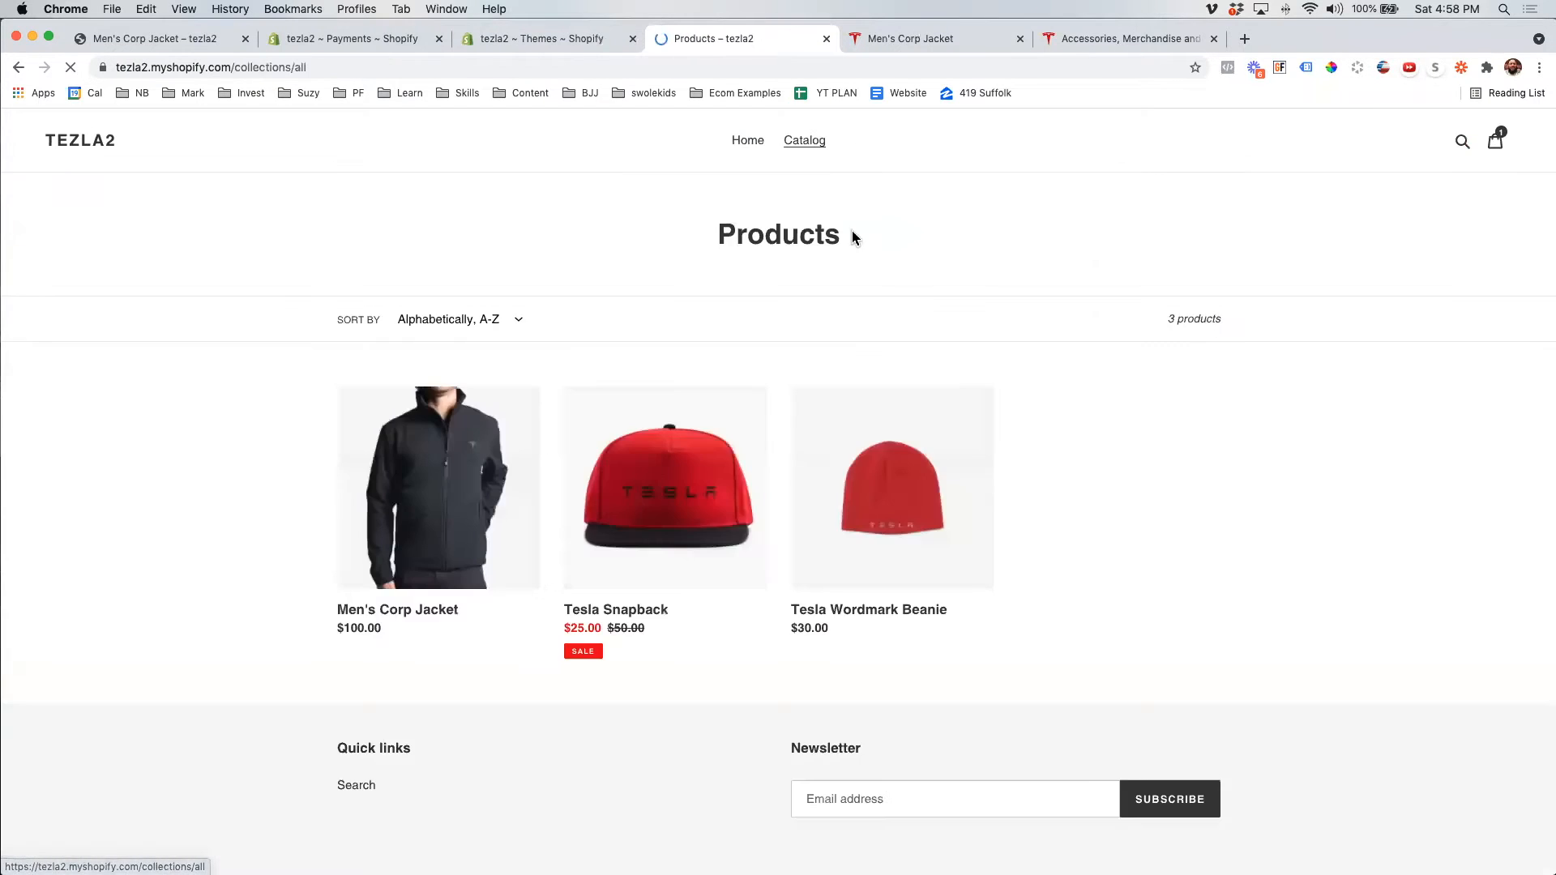
left_click(435, 520)
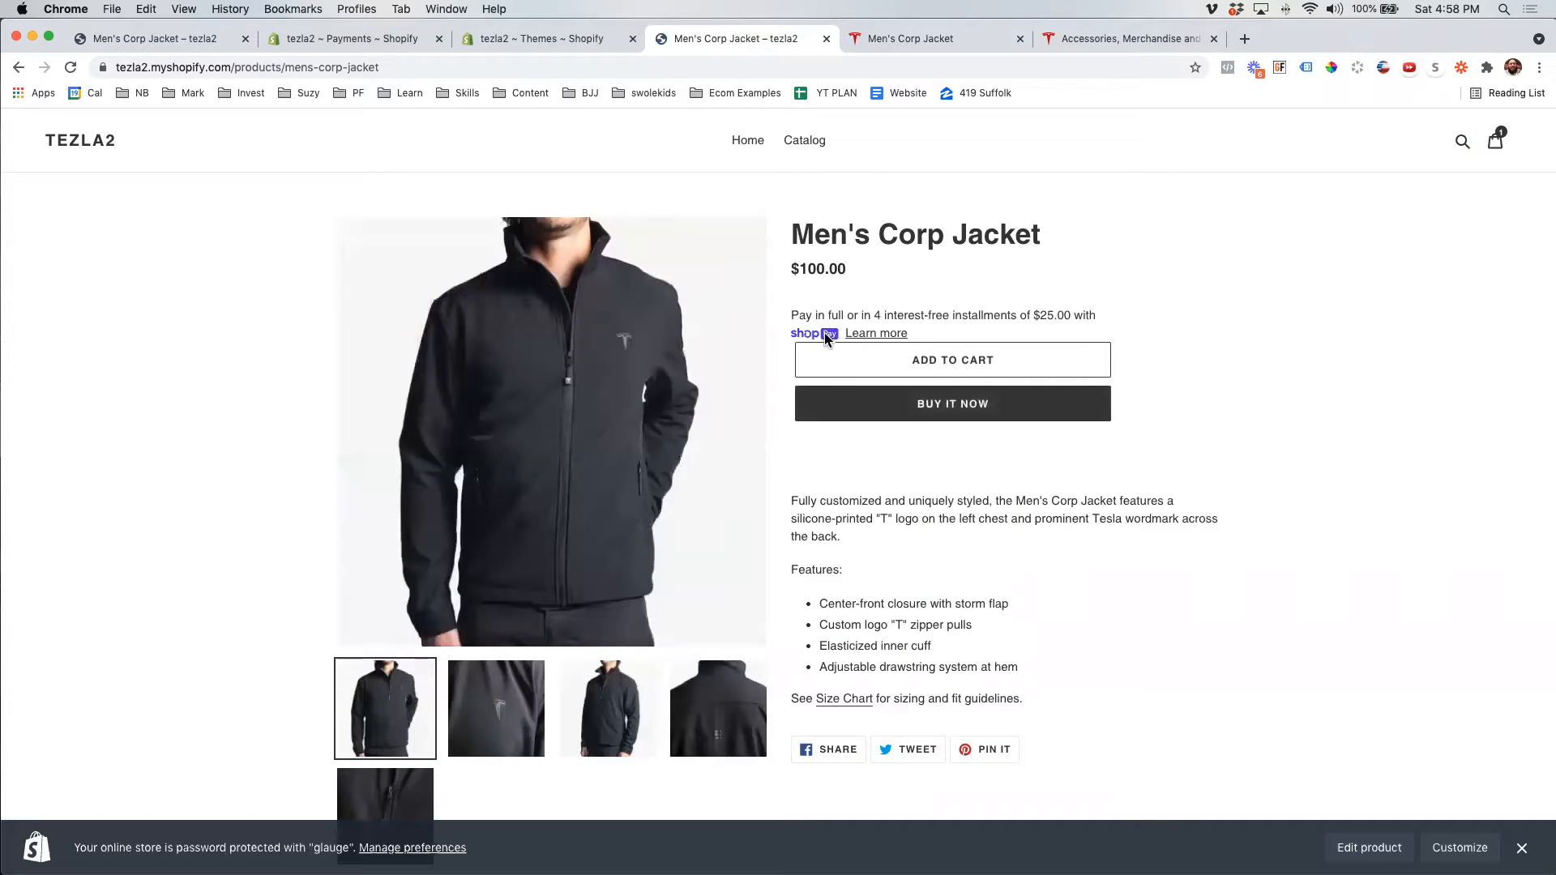
left_click_drag(795, 314, 1103, 317)
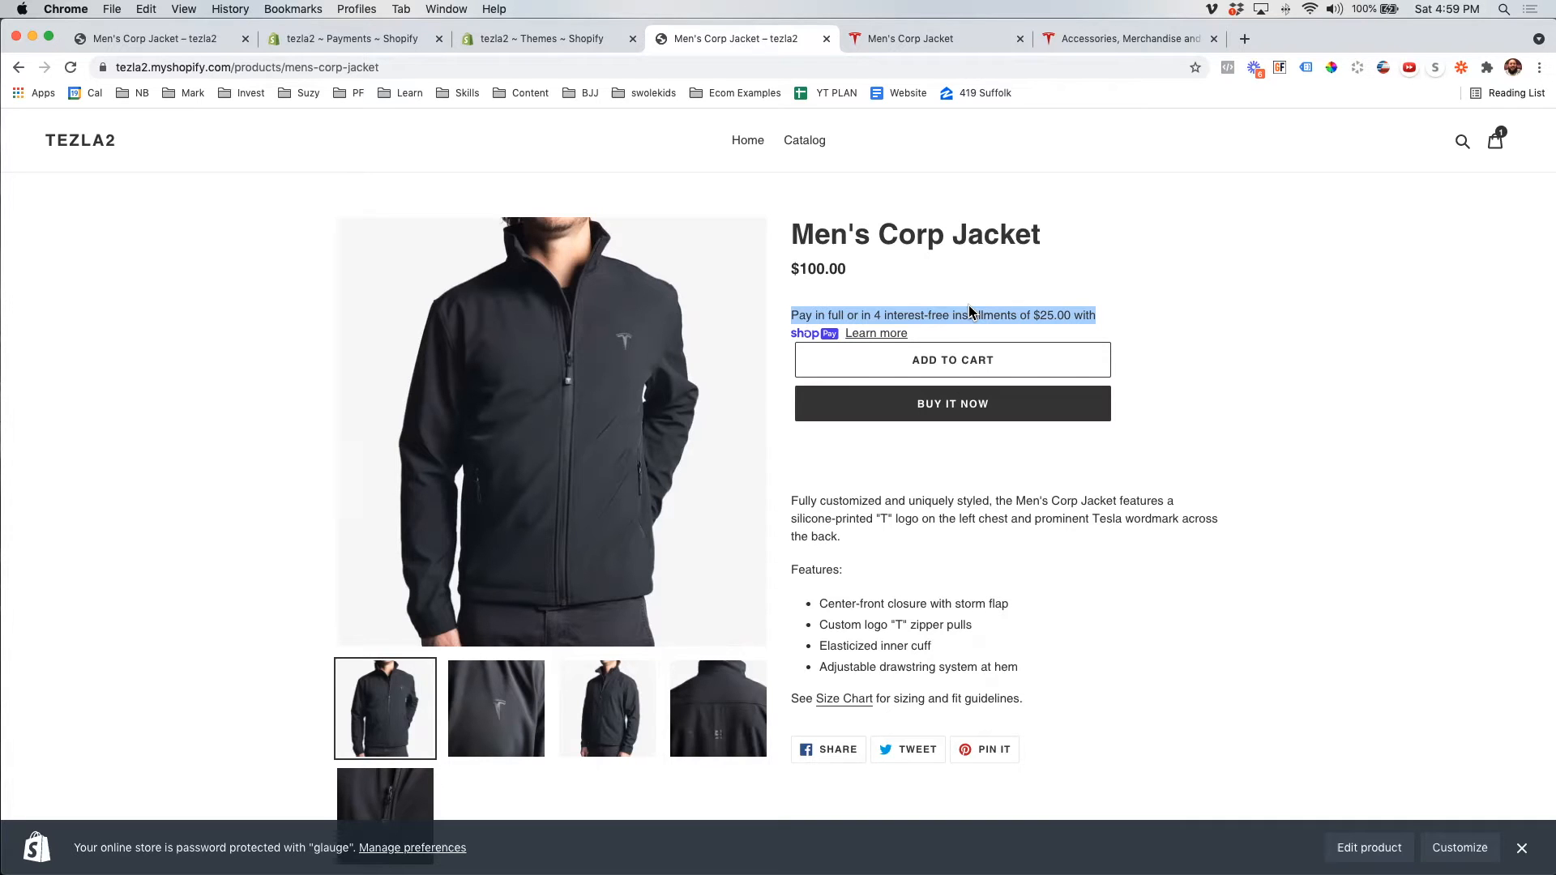
left_click(1129, 513)
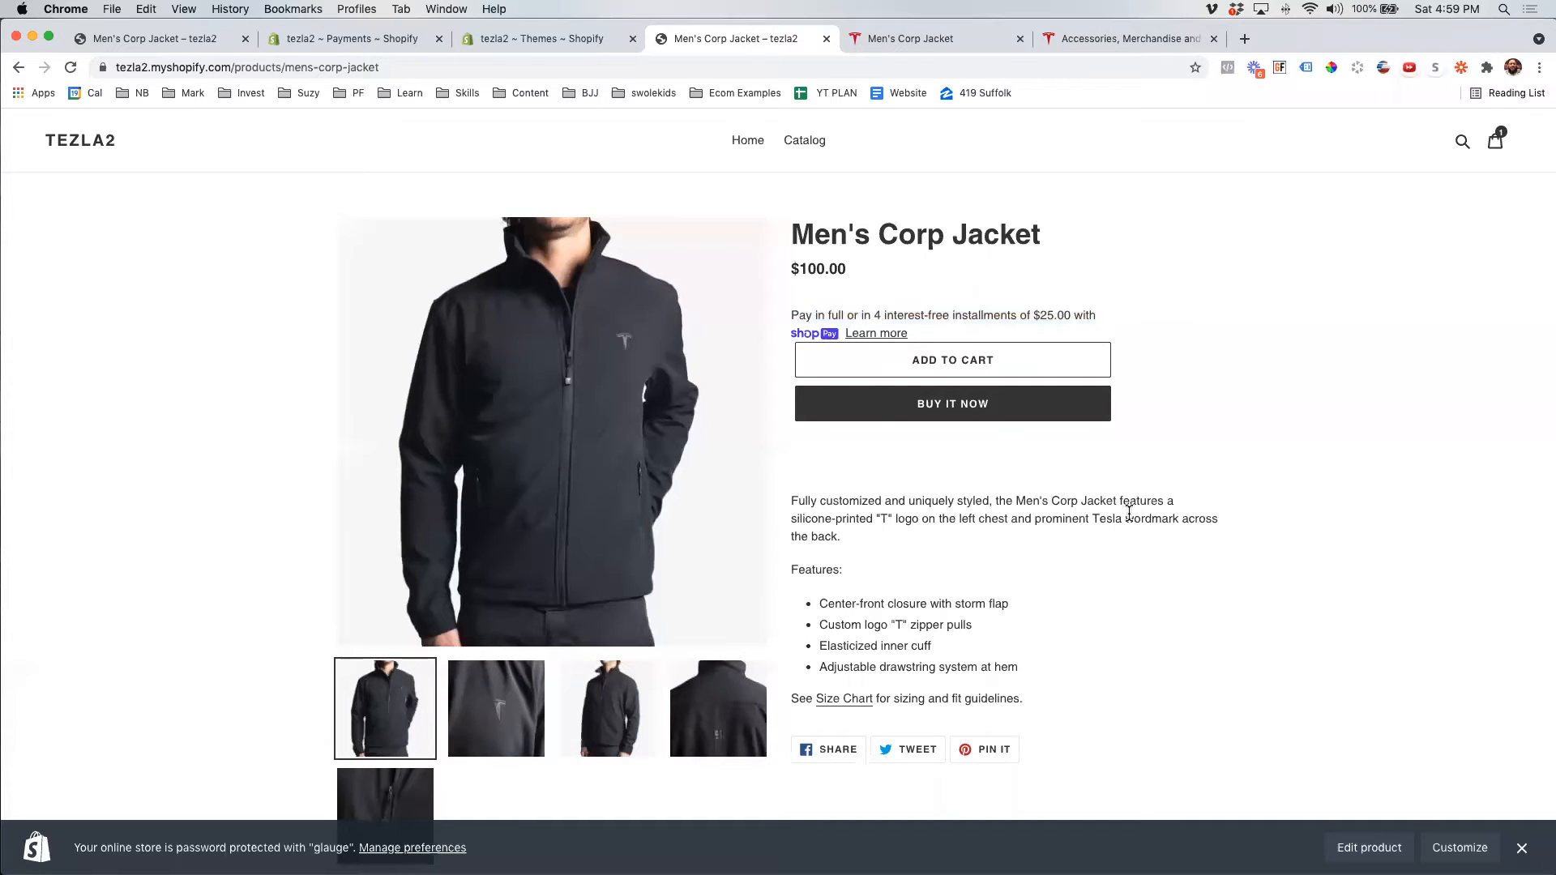
- Try to buy the Men's Corp Jacket immediately, return to the home page, and retry the purchase from the catalog
left_click(957, 405)
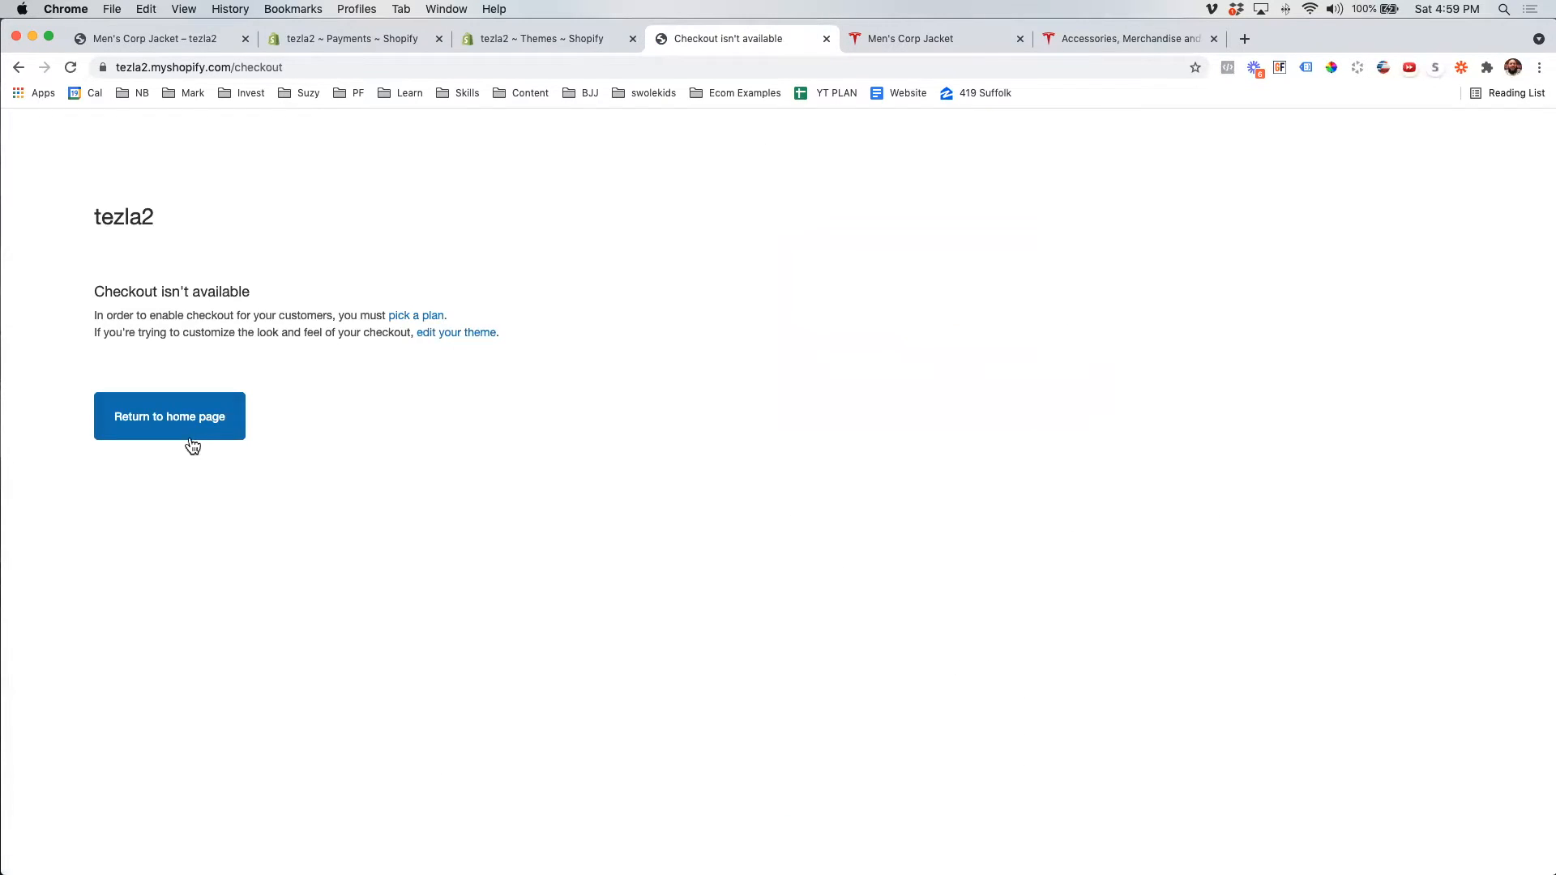
left_click(240, 436)
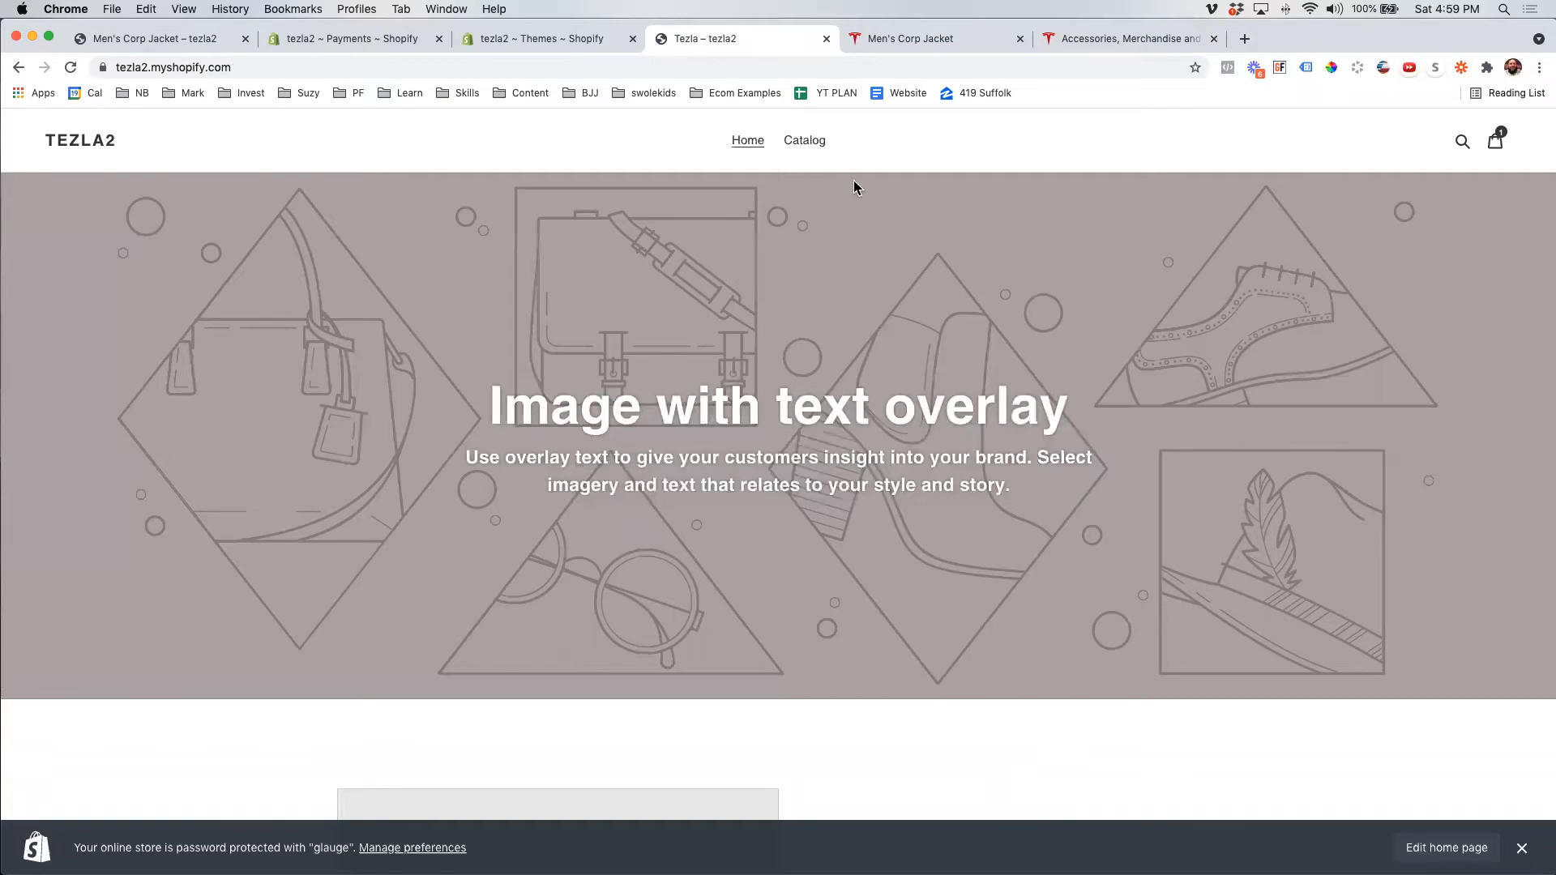
left_click(804, 147)
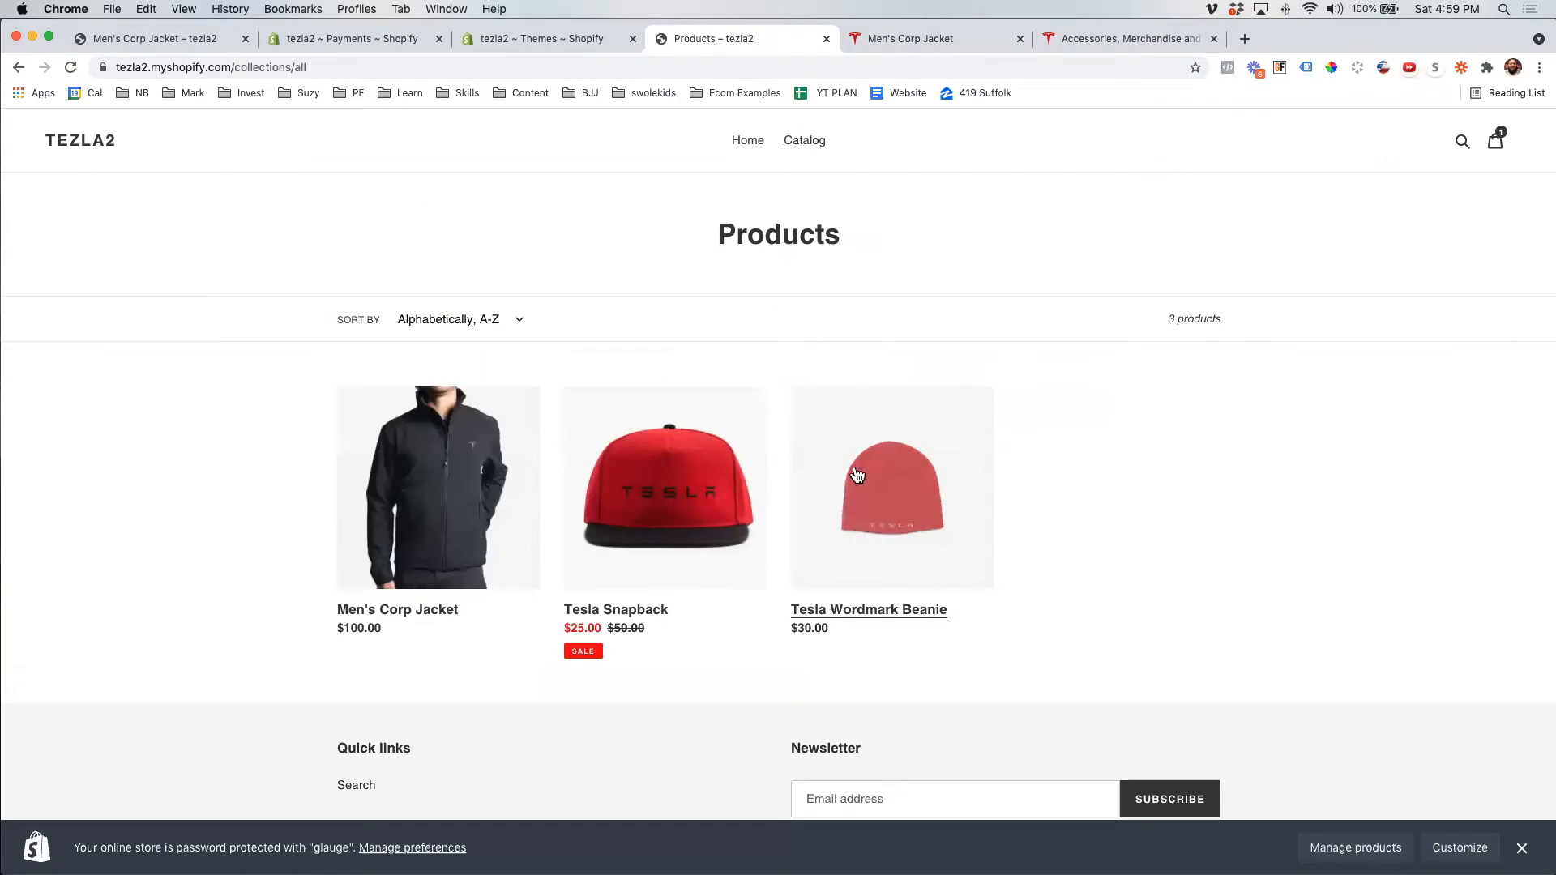
left_click(812, 151)
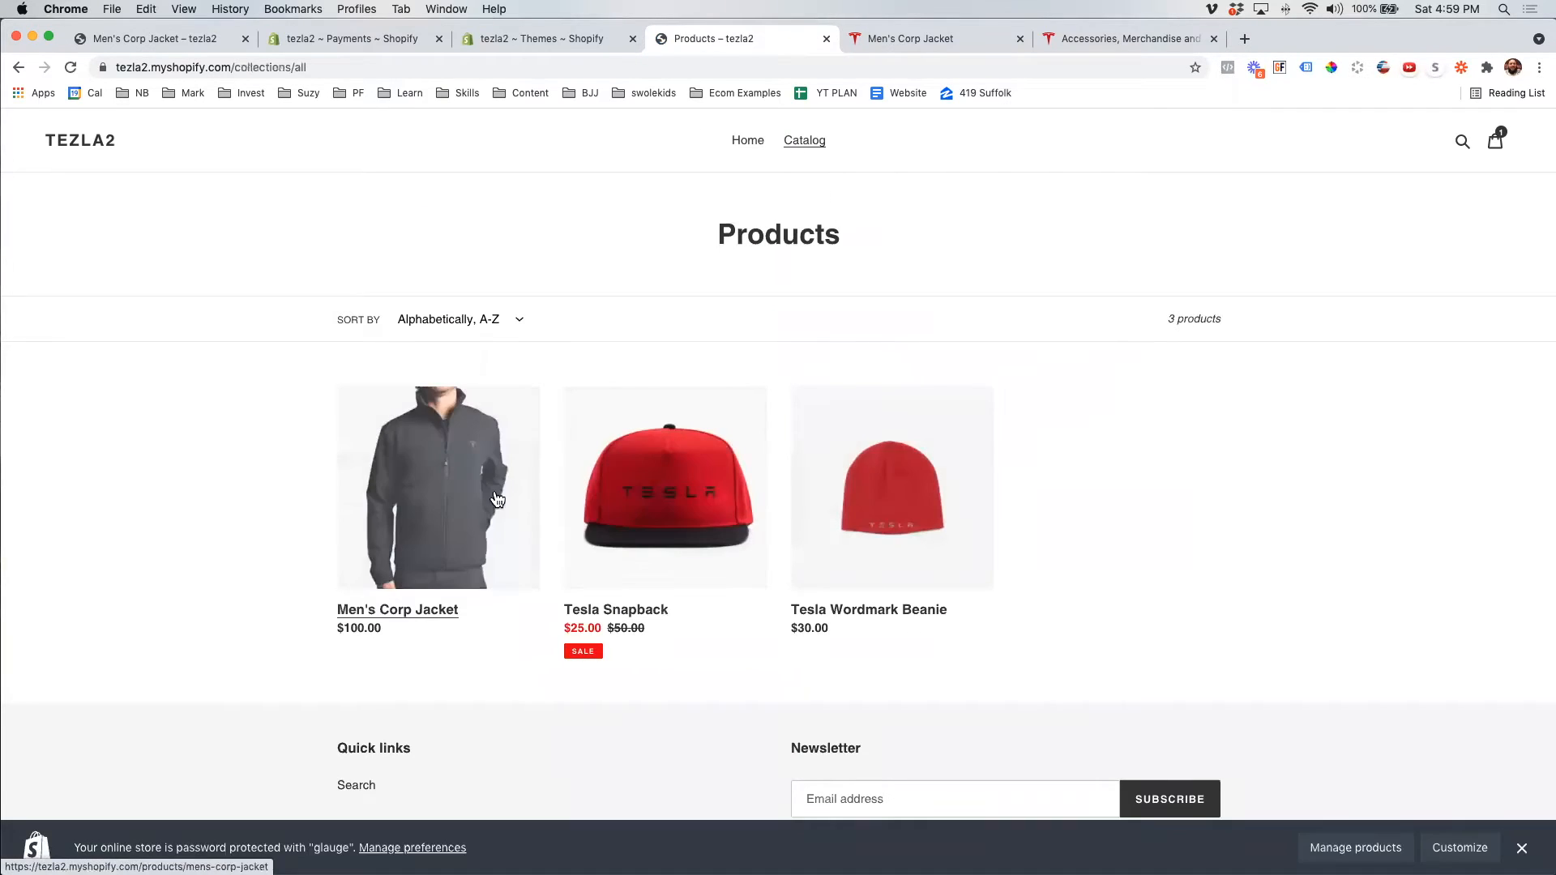
left_click(497, 498)
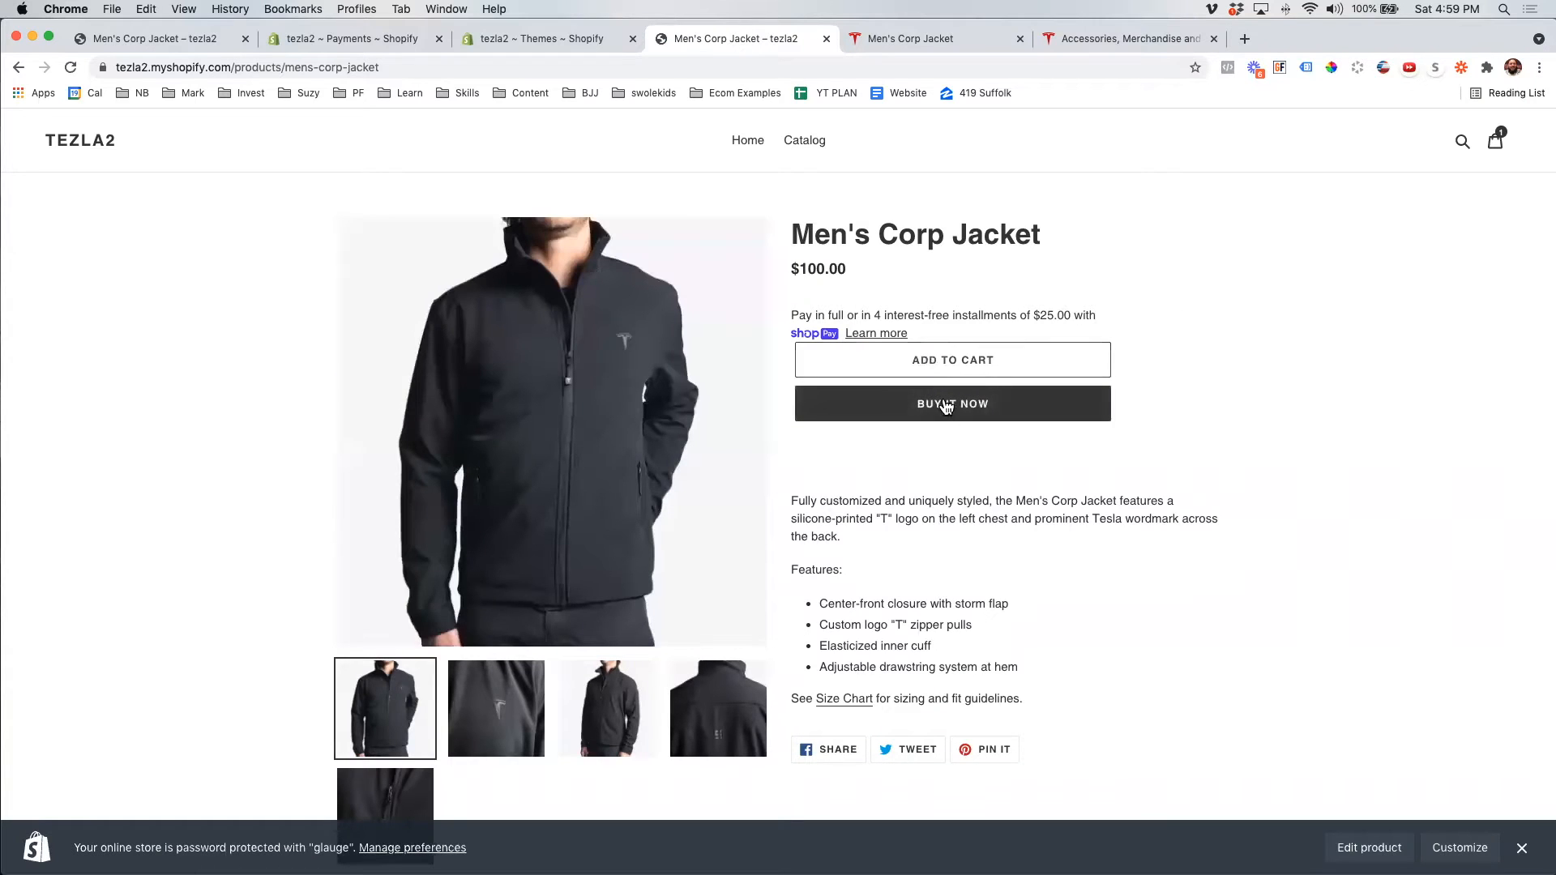
left_click(946, 407)
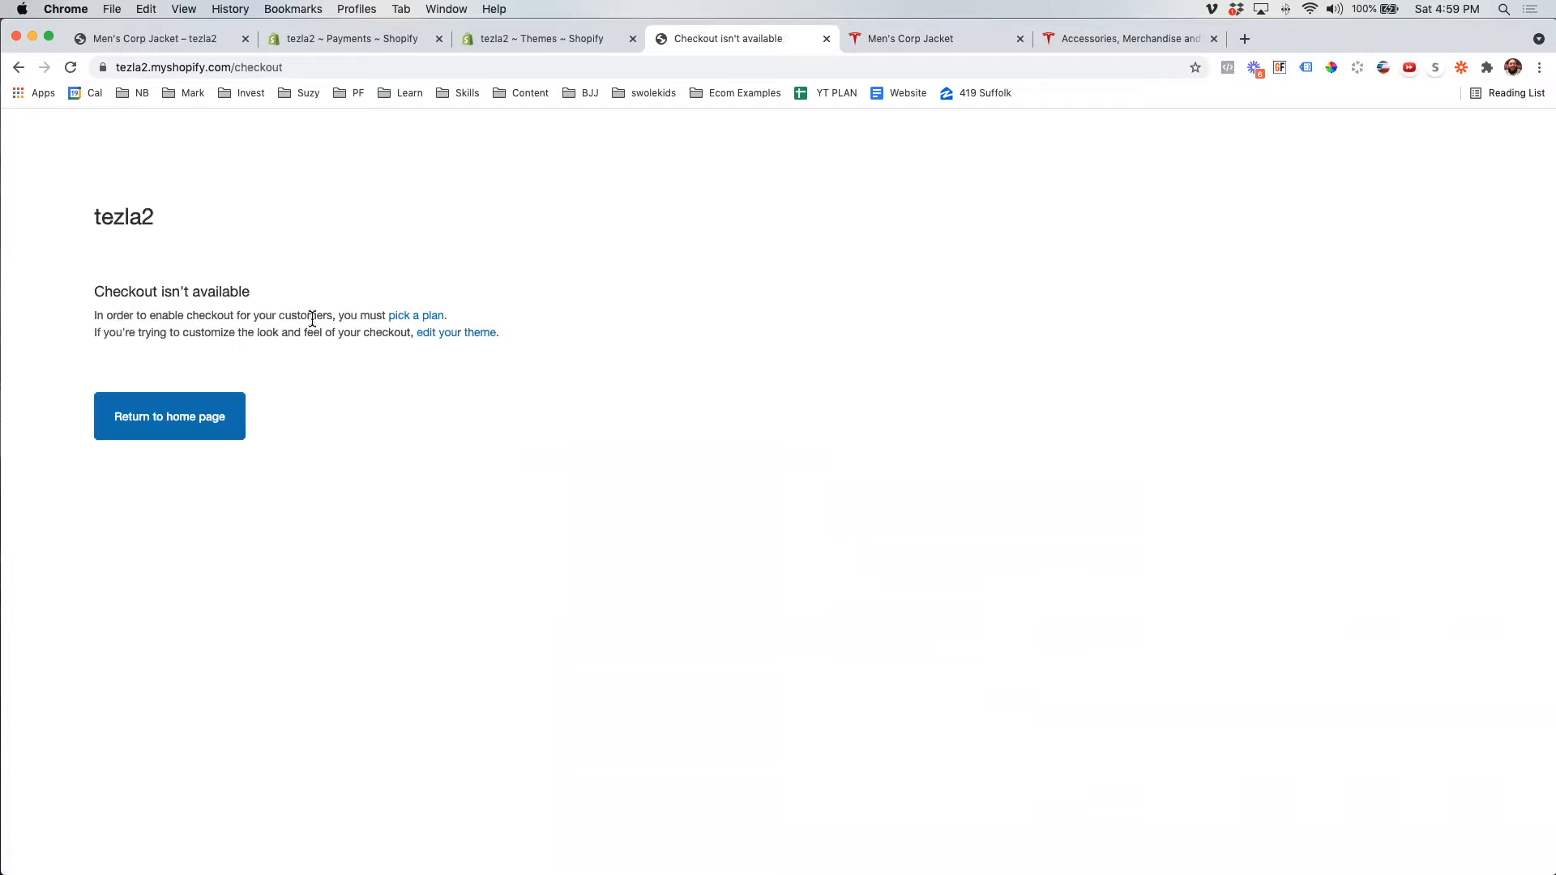
- Open the plan choices from the checkout page, choose the Basic Shopify plan, and close its browser tab
left_click(431, 322)
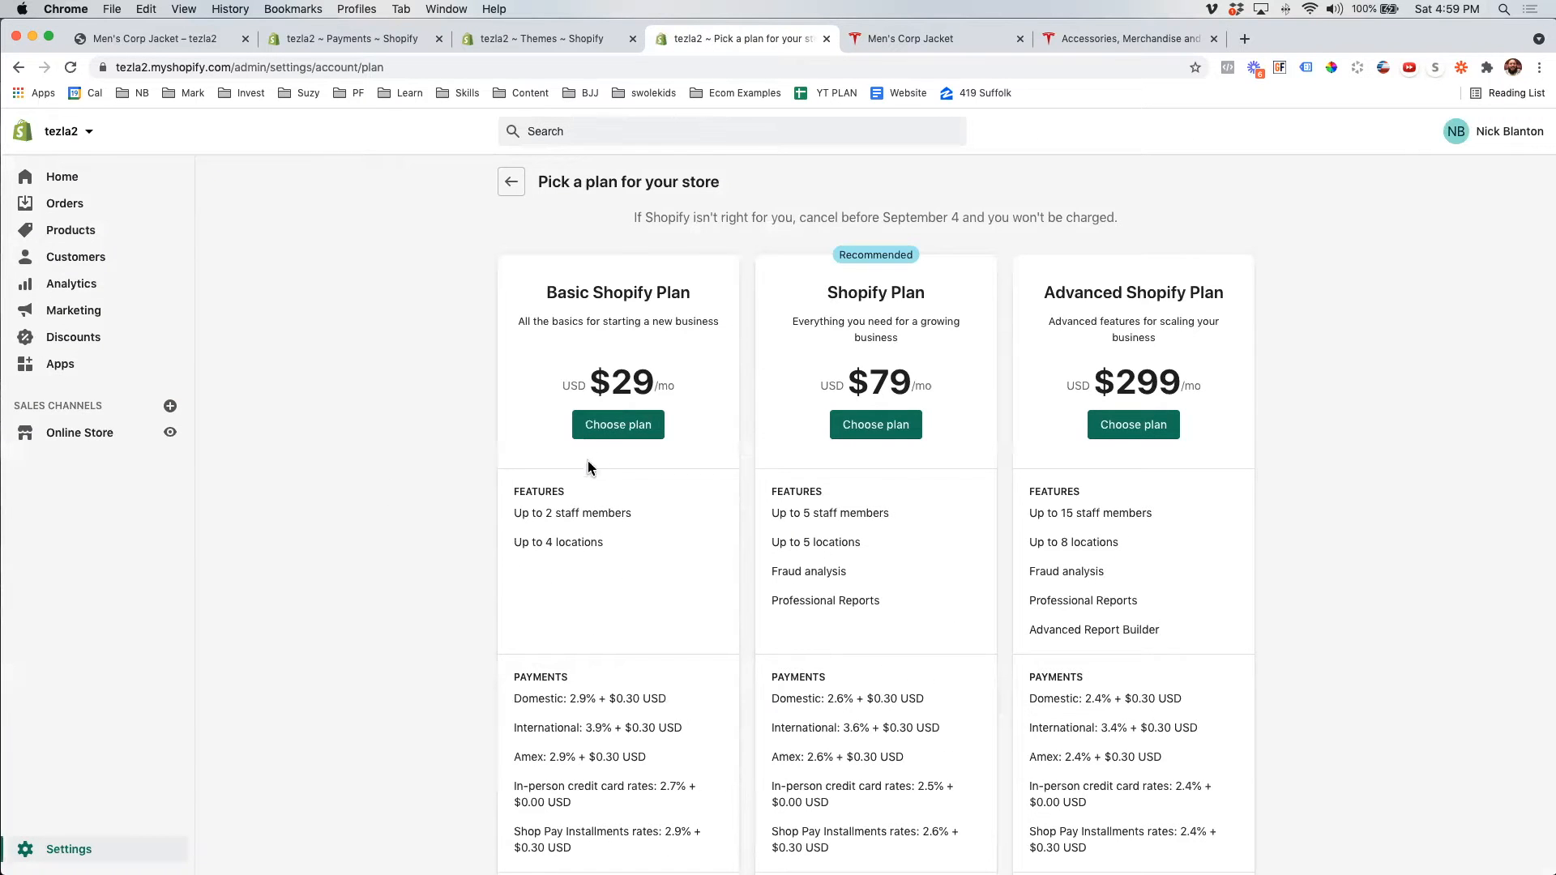
left_click(620, 429)
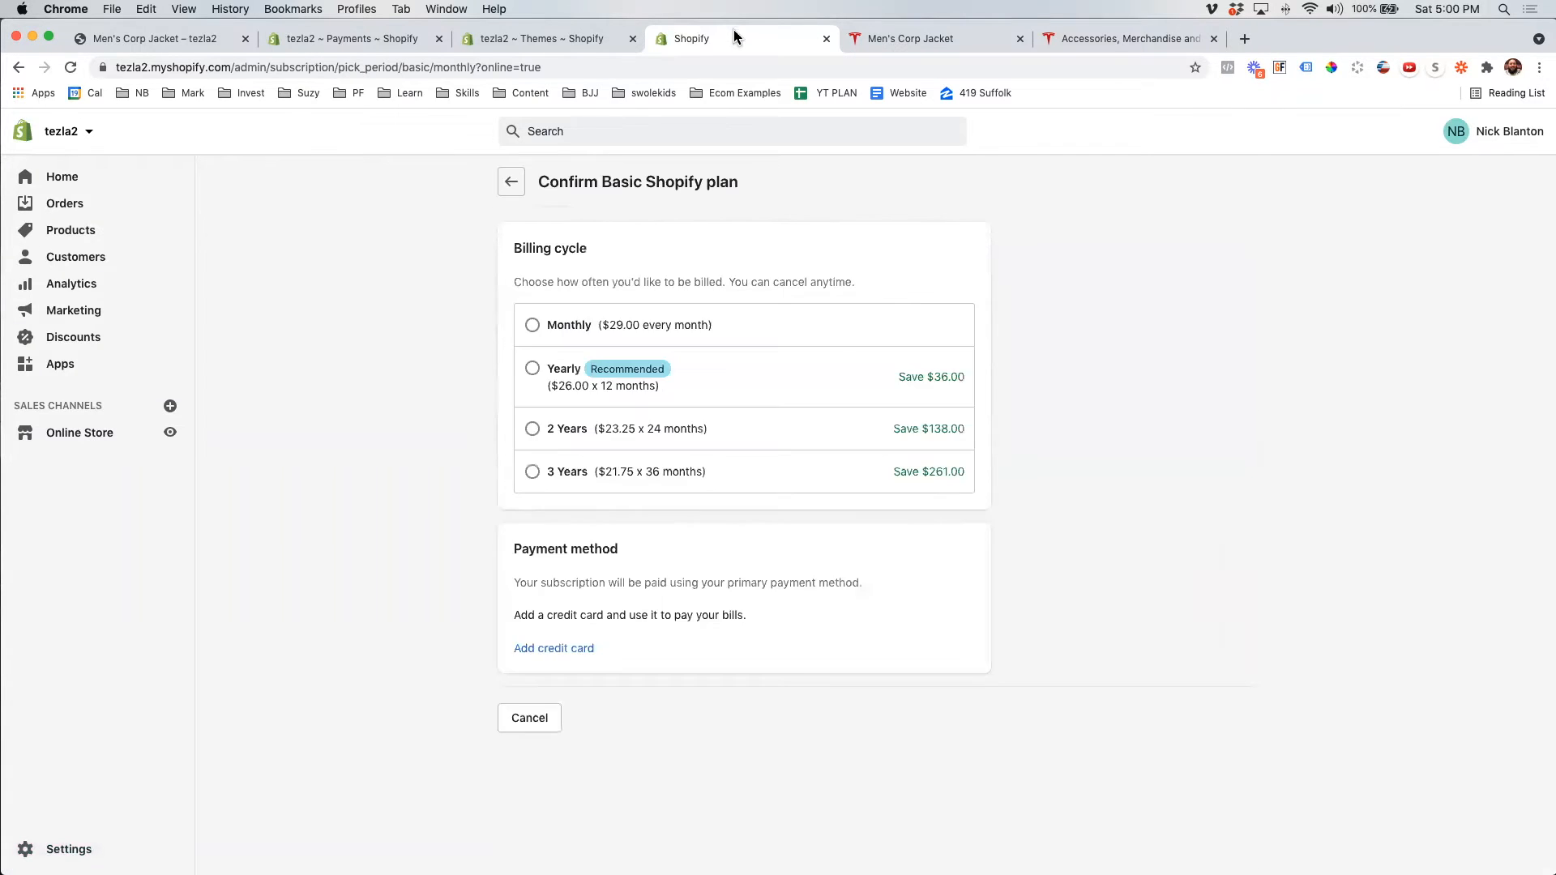
key("super+w")
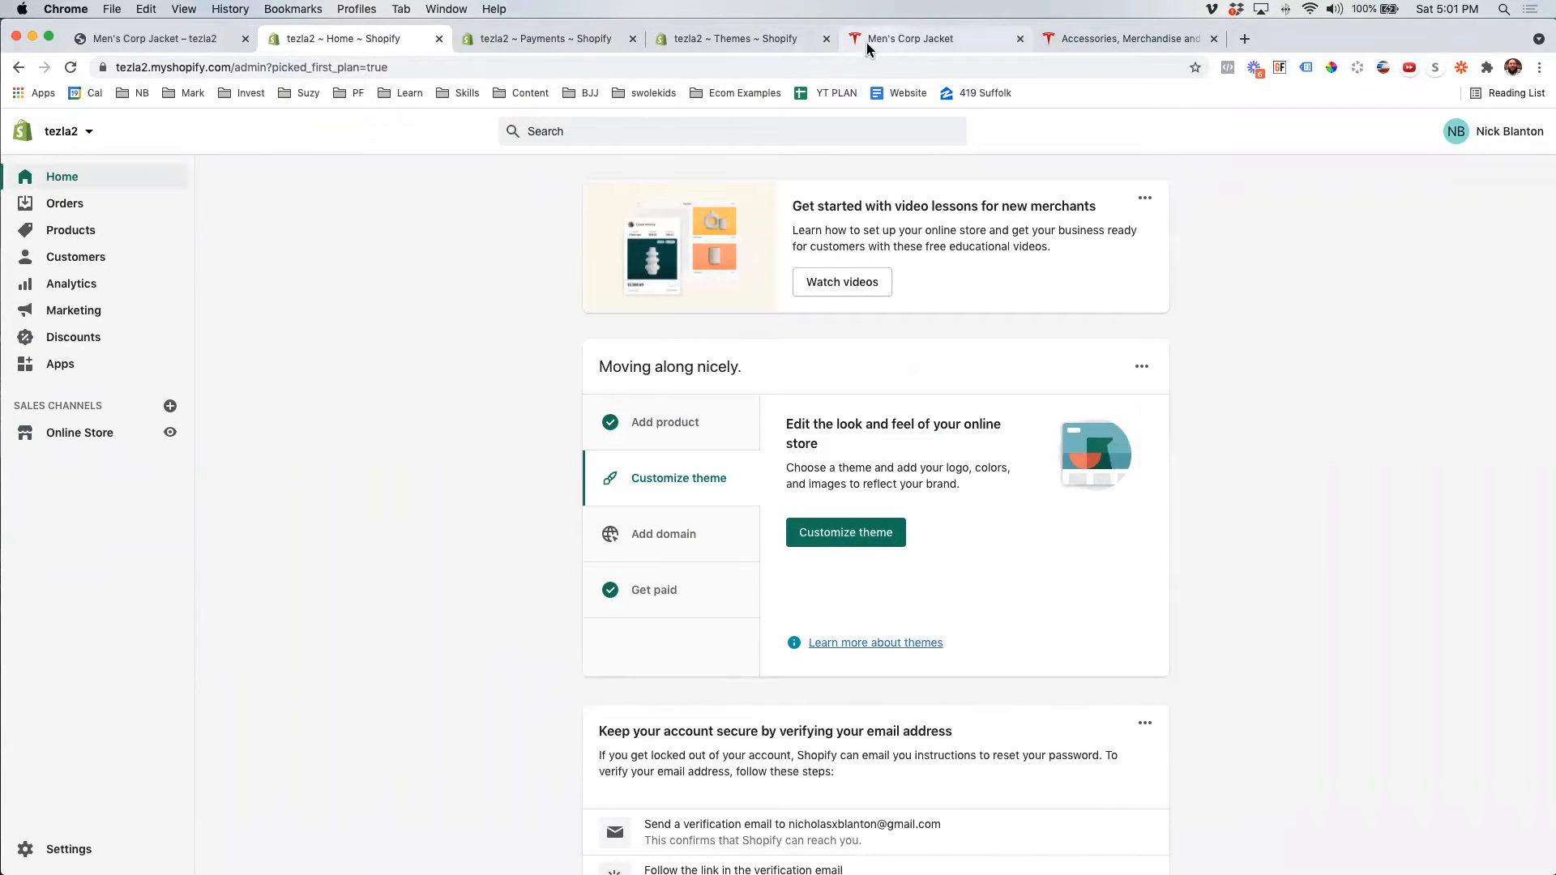
- Disable password protection for the online store in its preferences and save the change
left_click(736, 38)
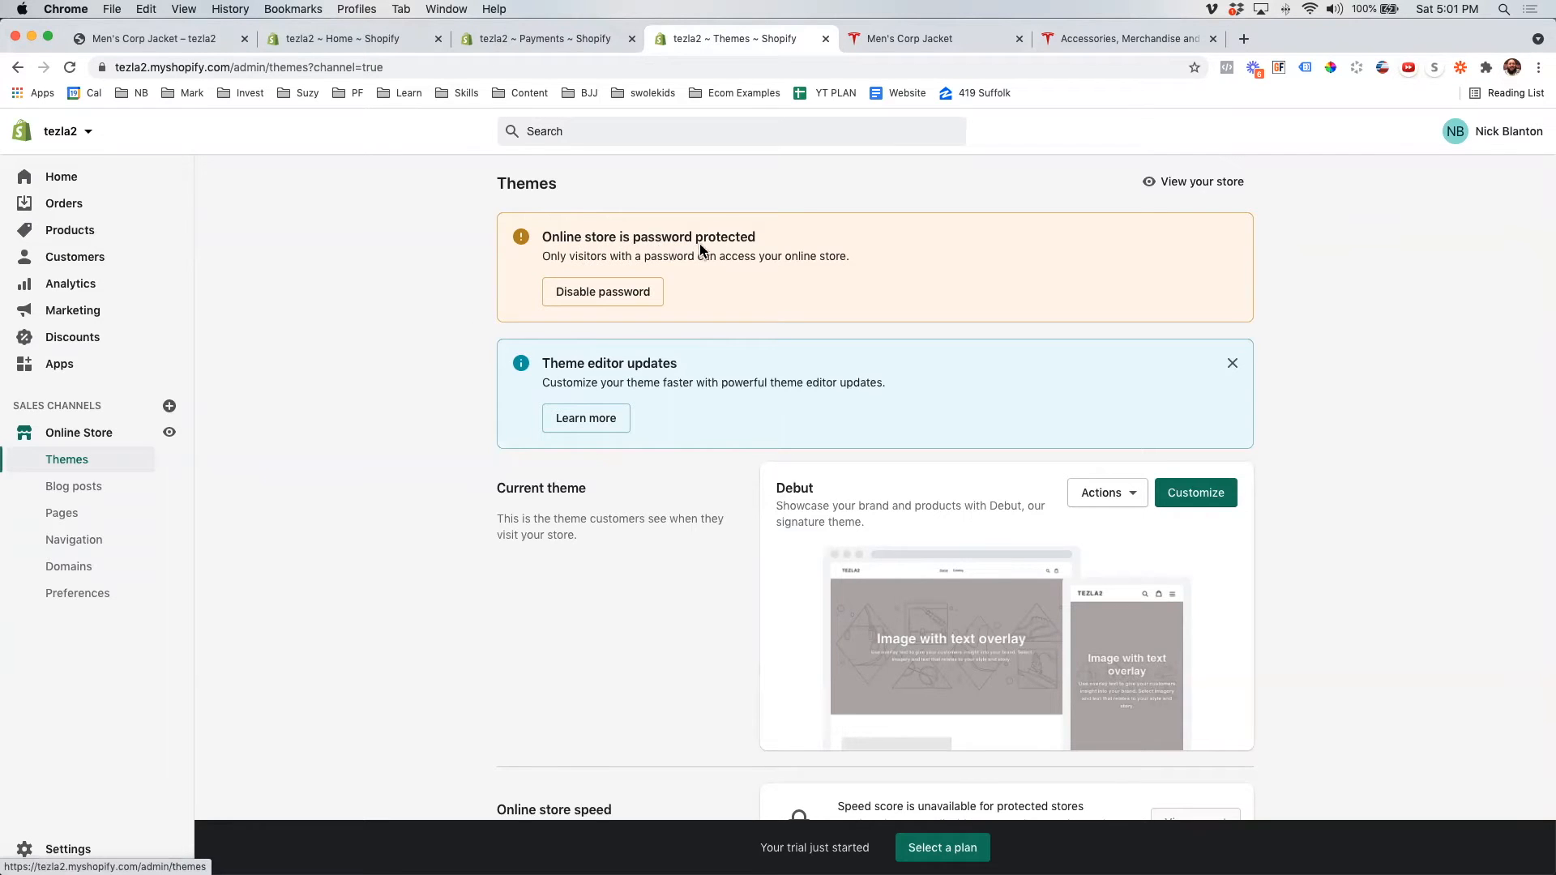
left_click(622, 301)
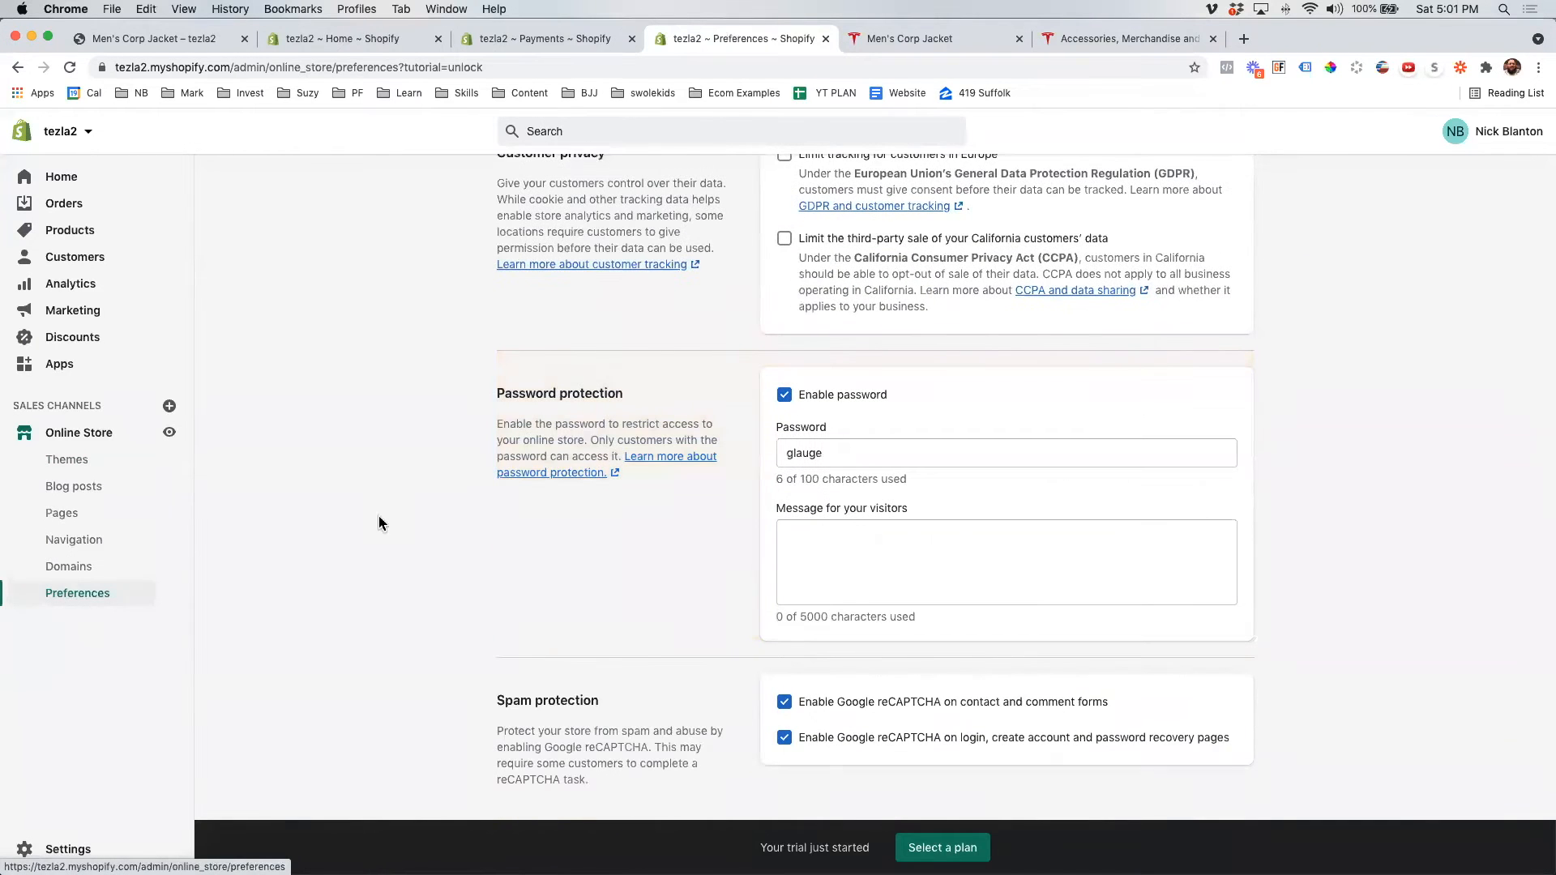
left_click(784, 395)
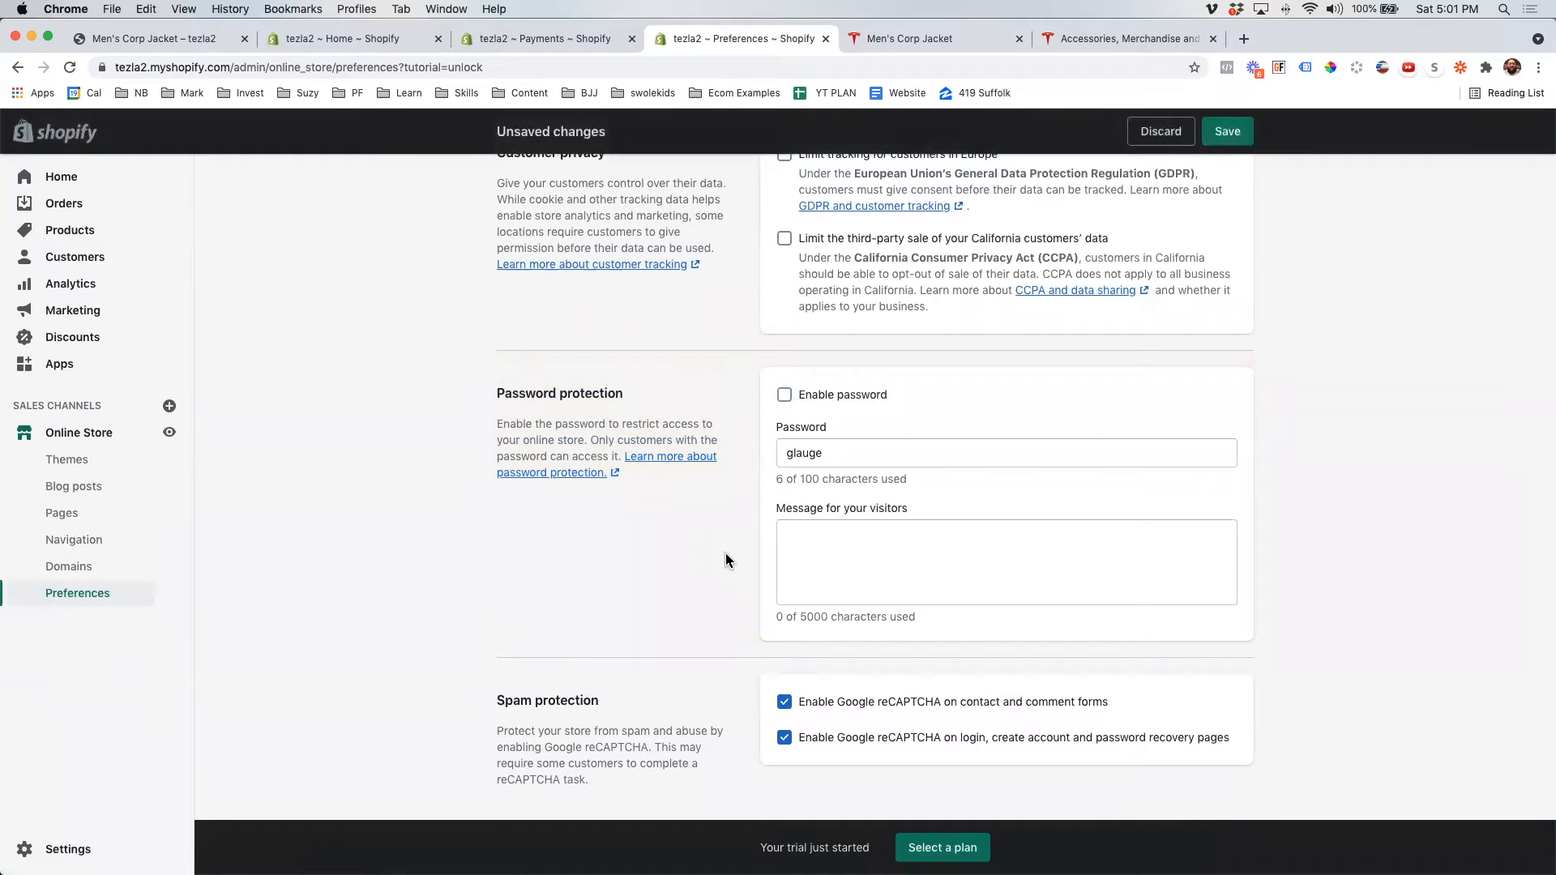
left_click(1227, 132)
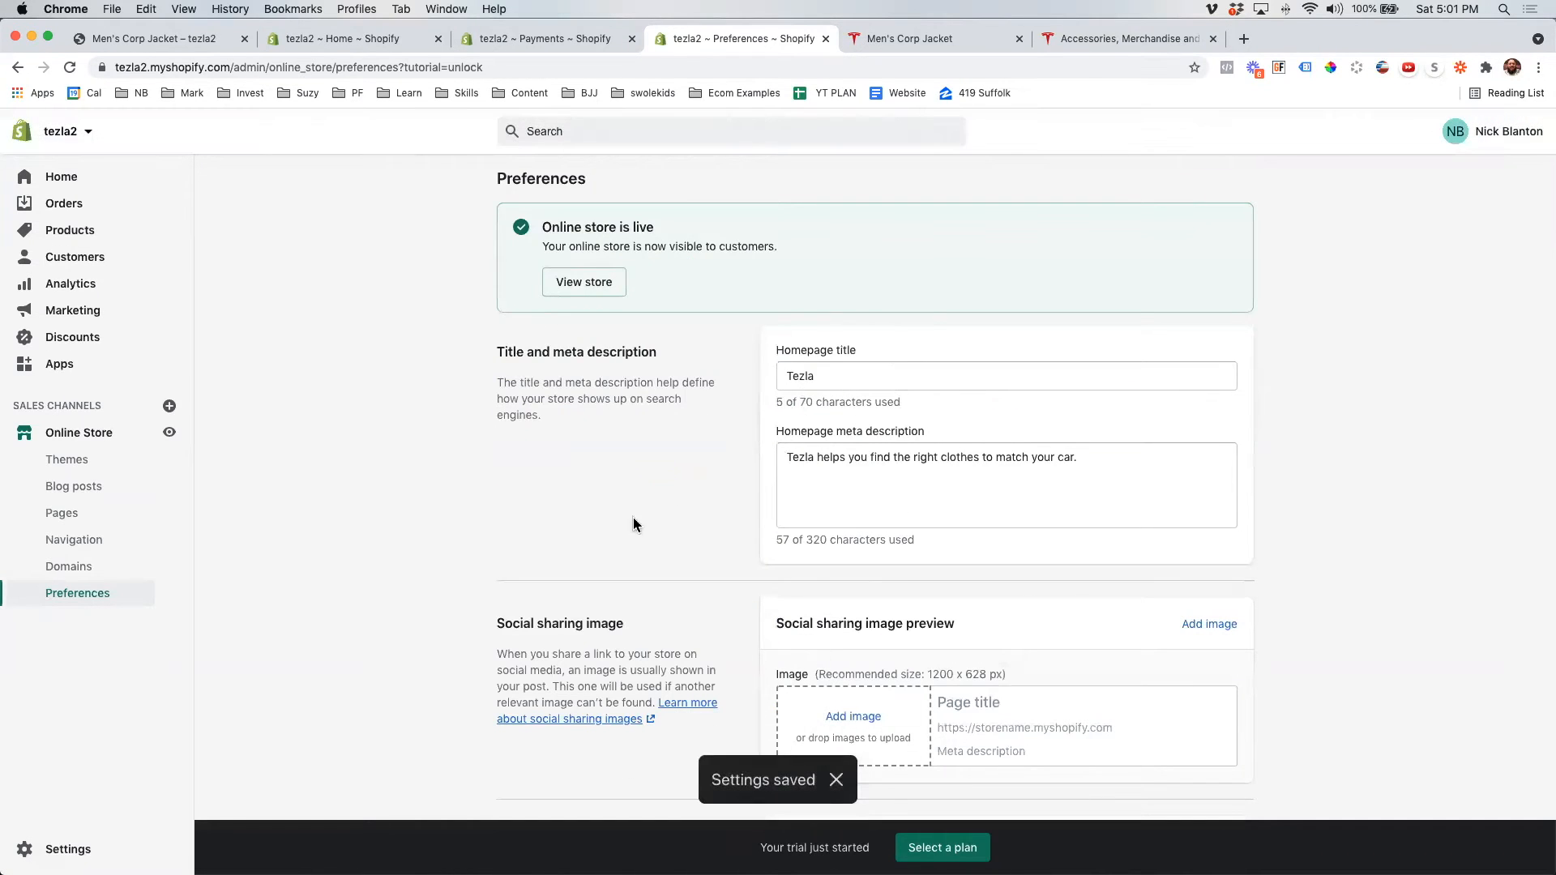
- View the live storefront and look over its home page
left_click(564, 292)
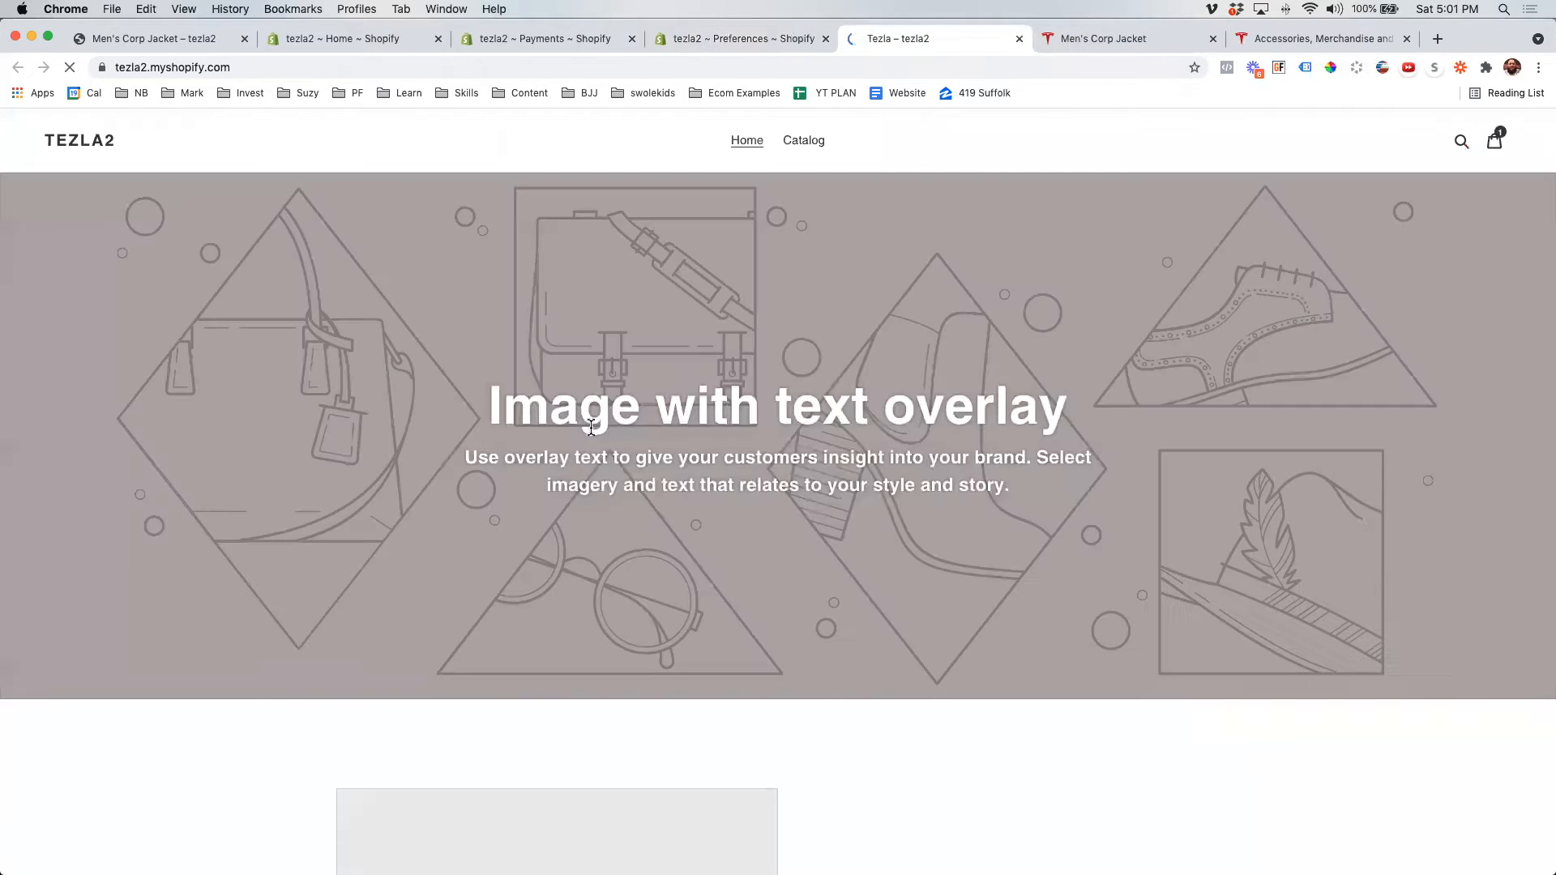
scroll(248, 292, "down", 15)
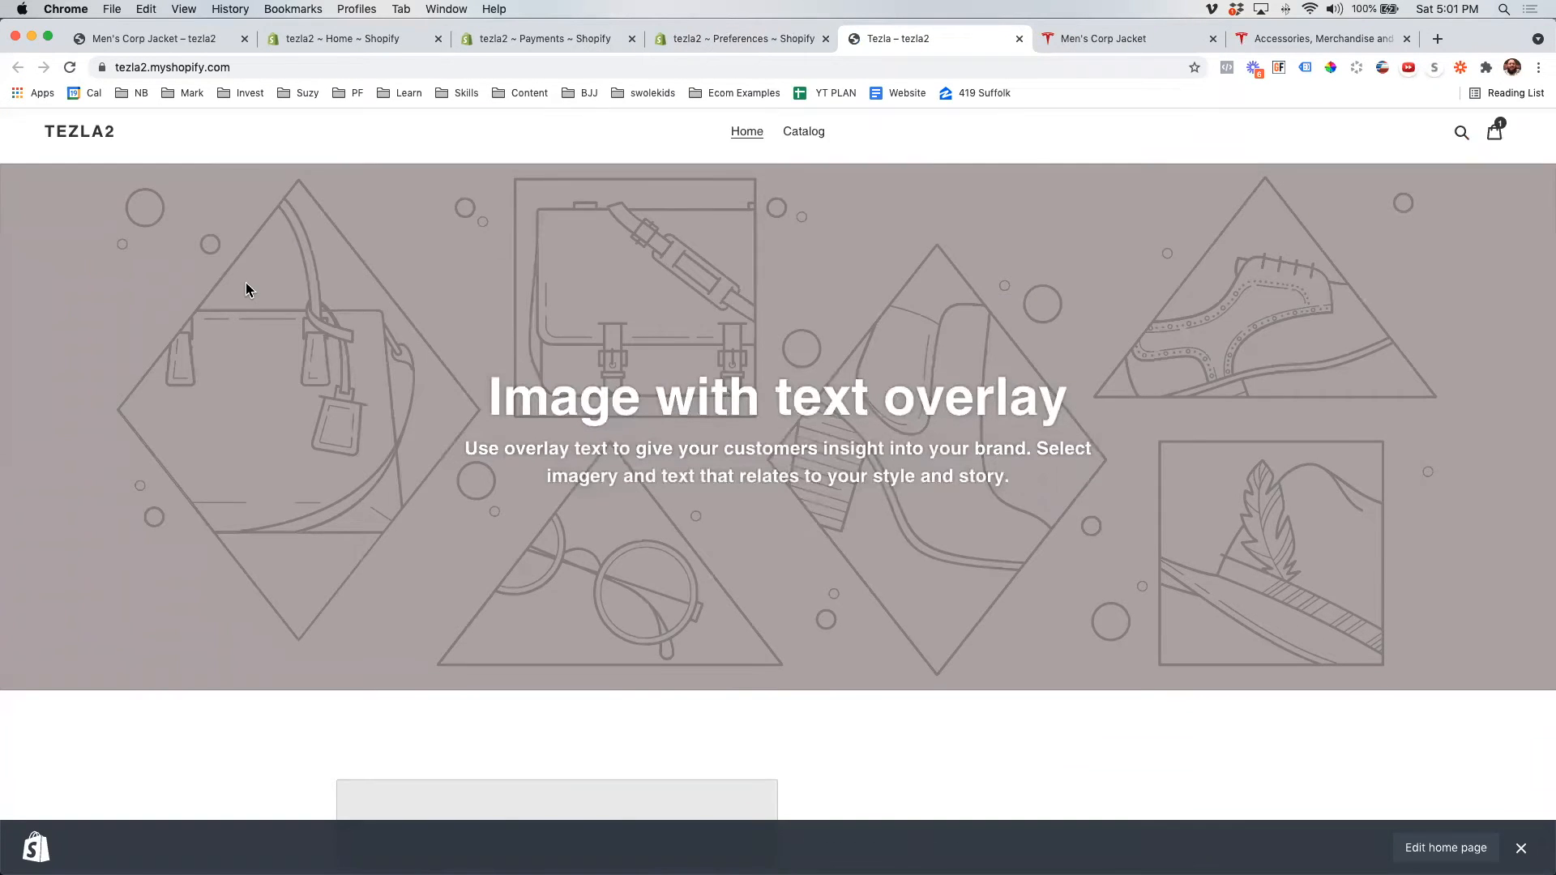
scroll(248, 296, "up", 15)
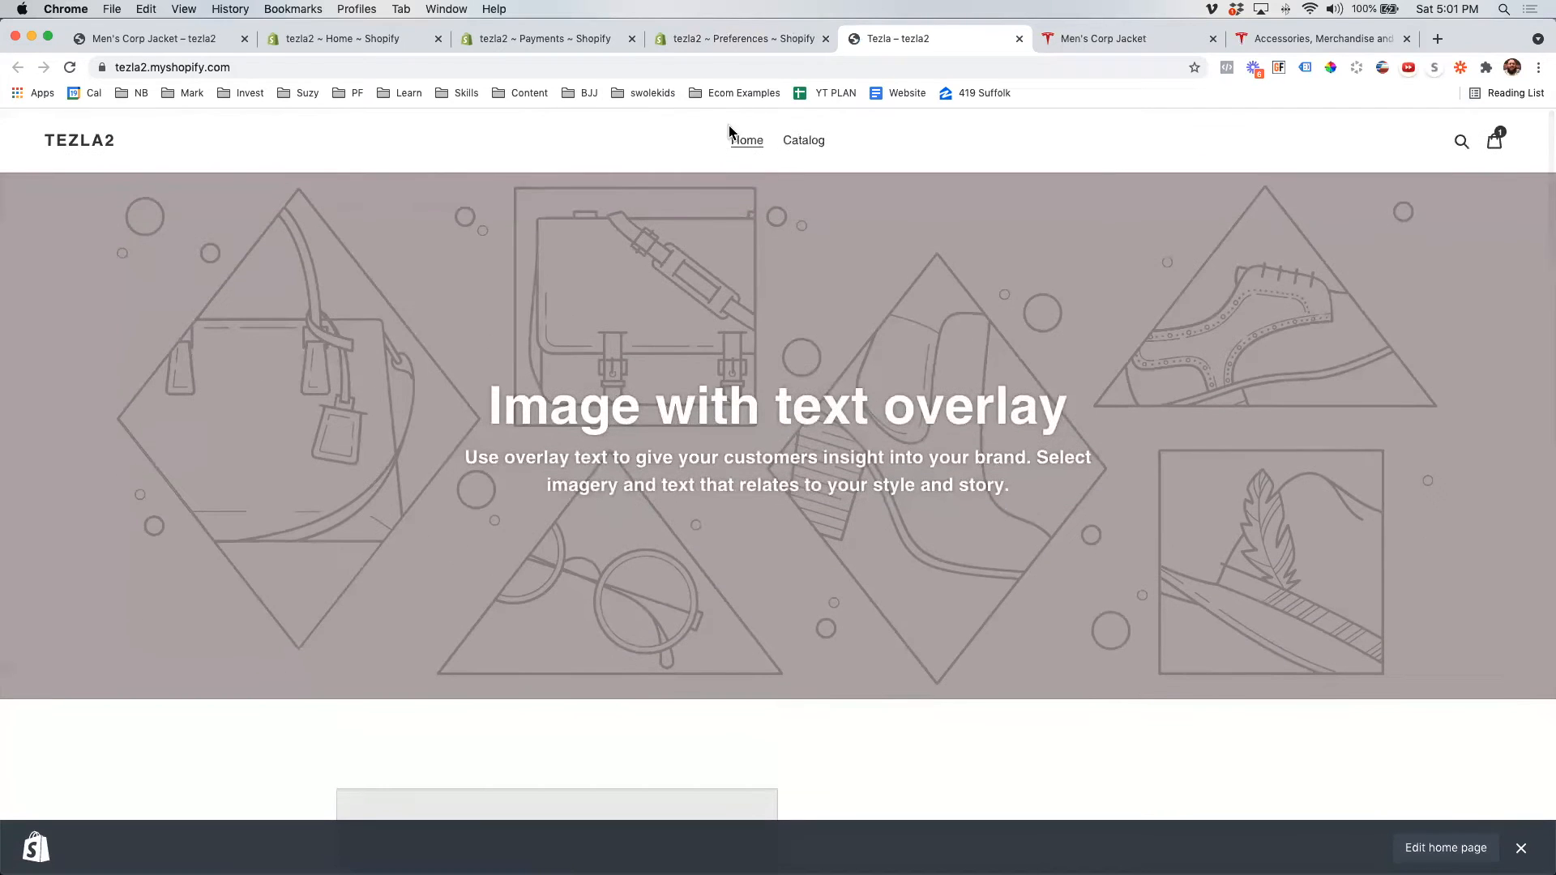
- Open the Men's Corp Jacket from the catalog and start its checkout through the additional payment options
left_click(806, 146)
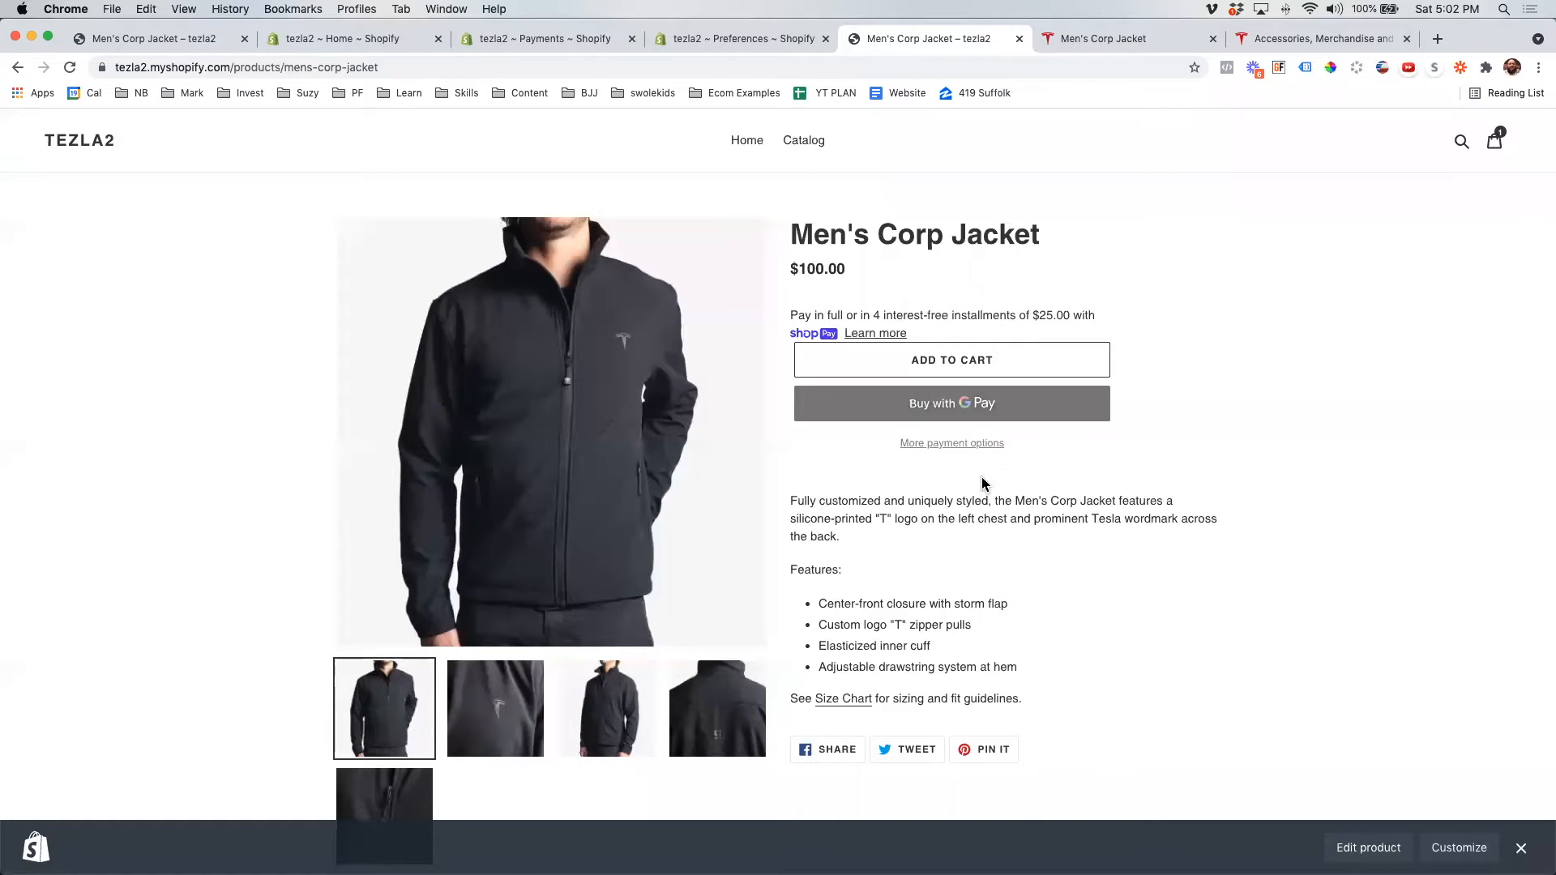
left_click(953, 446)
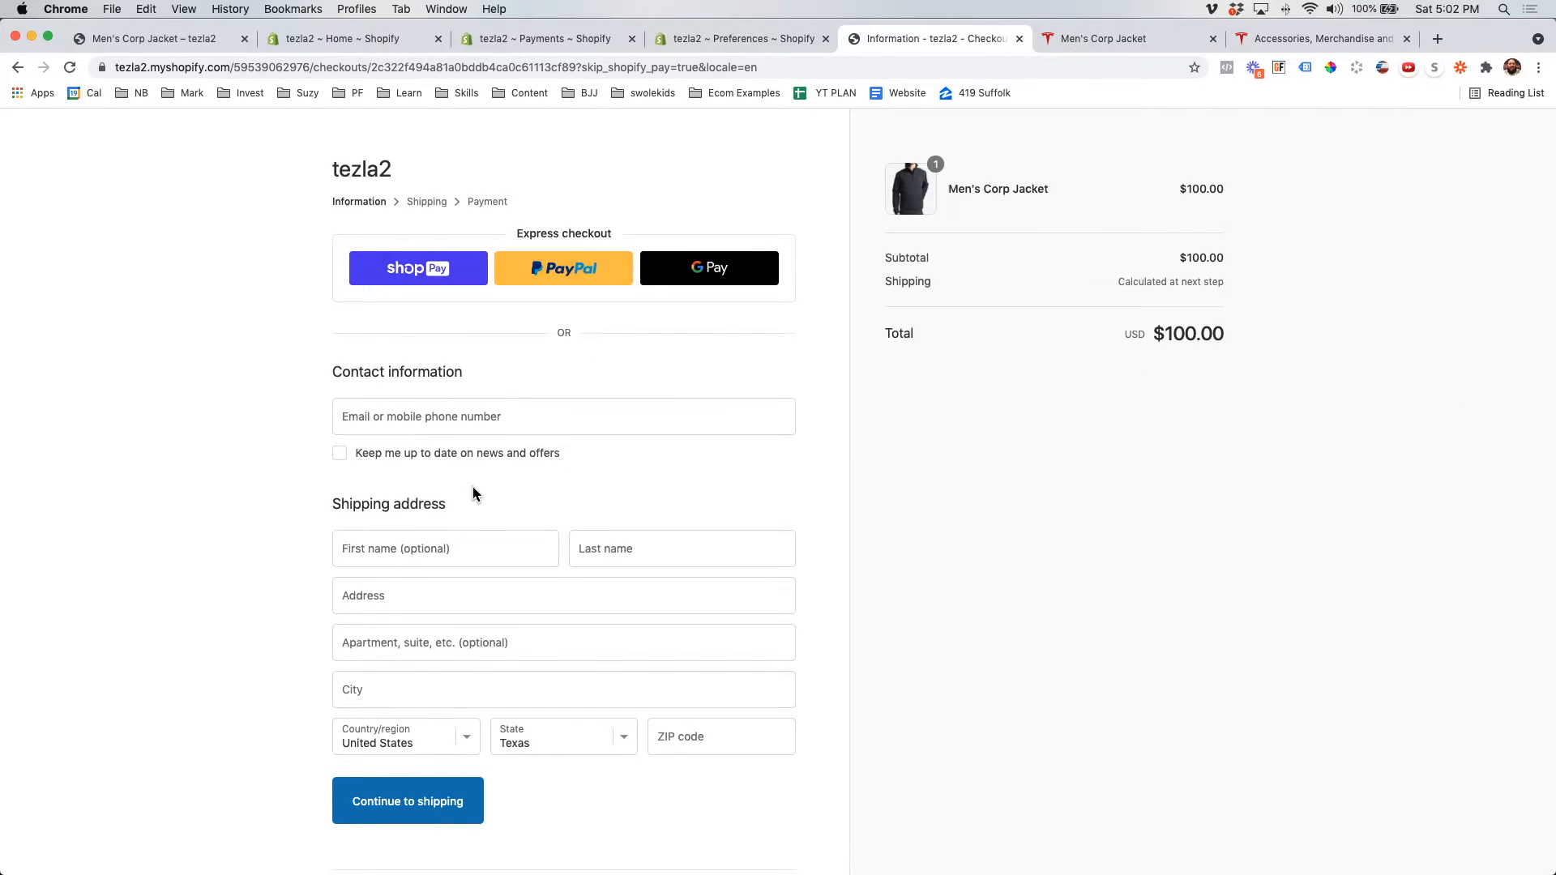
scroll(486, 502, "down", 1)
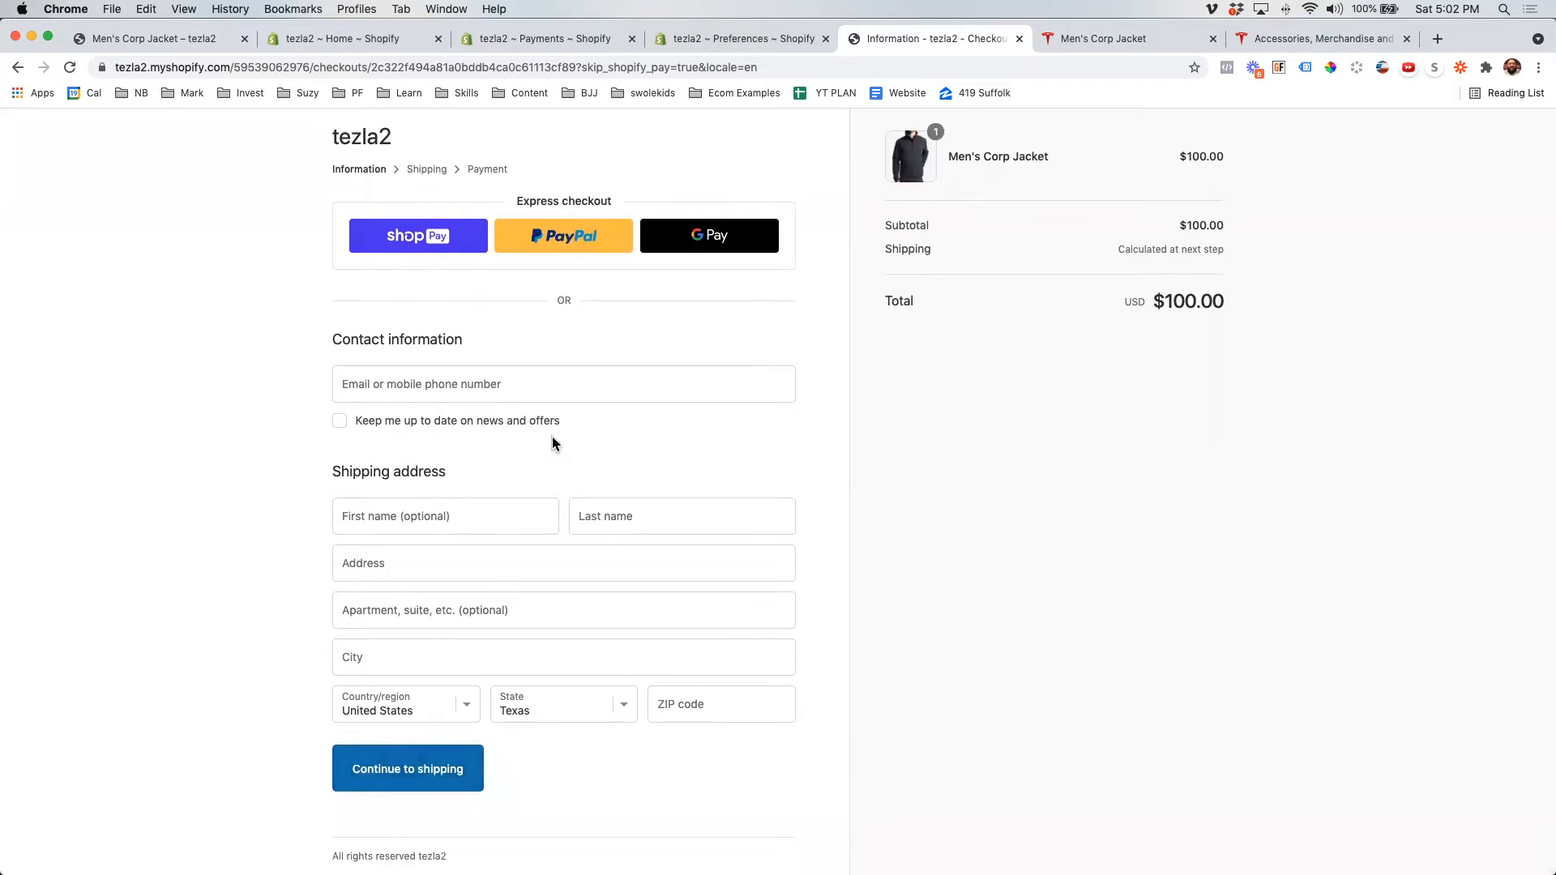
- Autofill the checkout form with the saved contact e-mail, name and shipping address, and continue to shipping
left_click(414, 384)
left_click(447, 436)
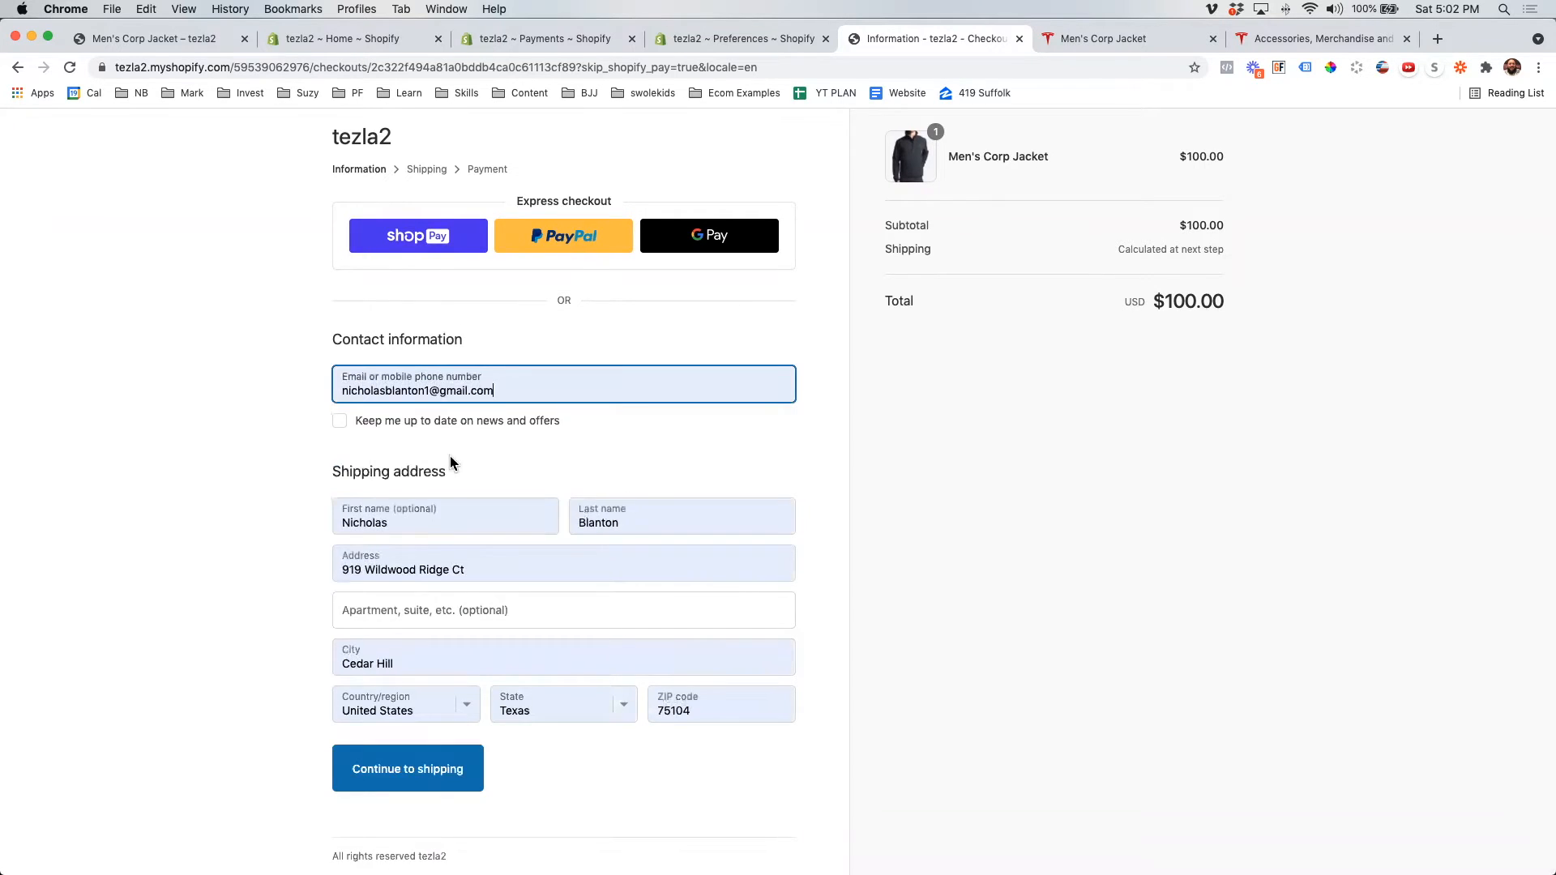
left_click(442, 758)
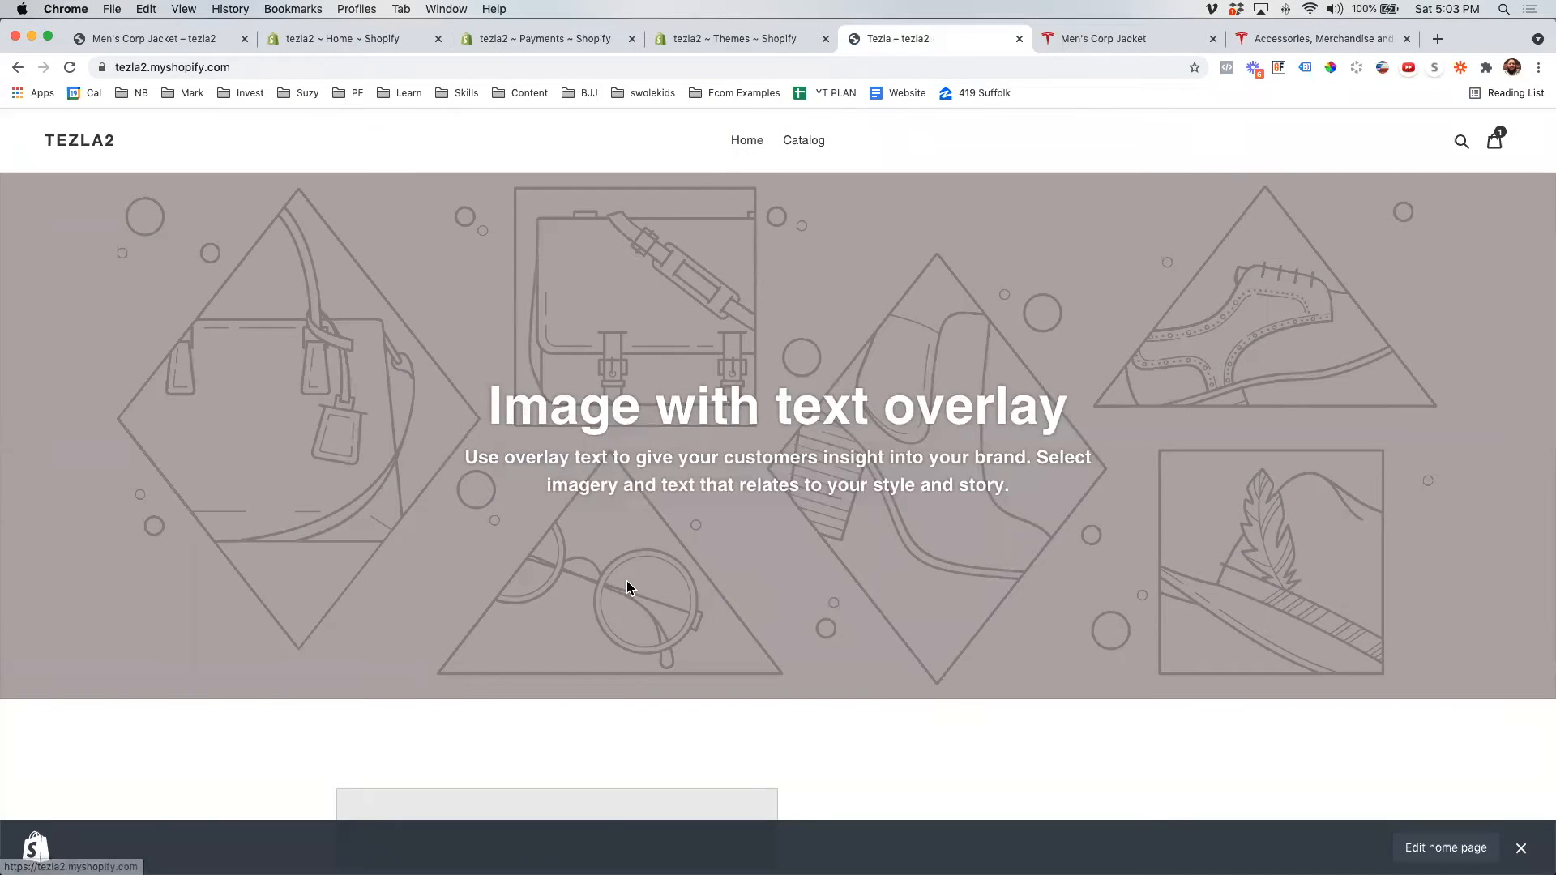
- Look over the storefront home page and the admin's Themes page, examining the live theme and the options for adding a theme
scroll(629, 588, "down", 20)
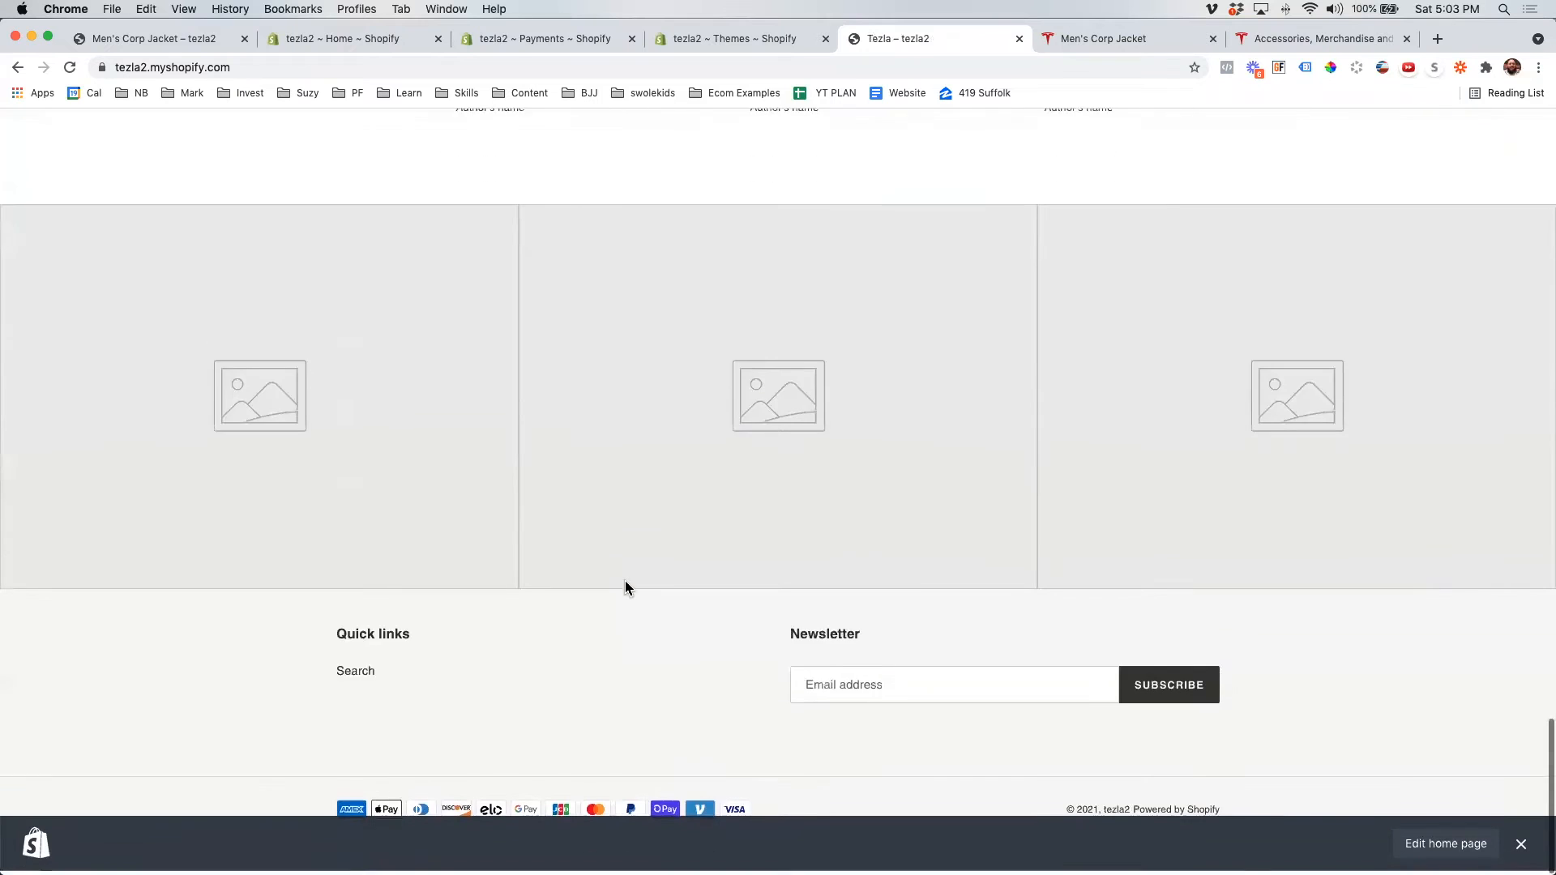
scroll(626, 588, "up", 20)
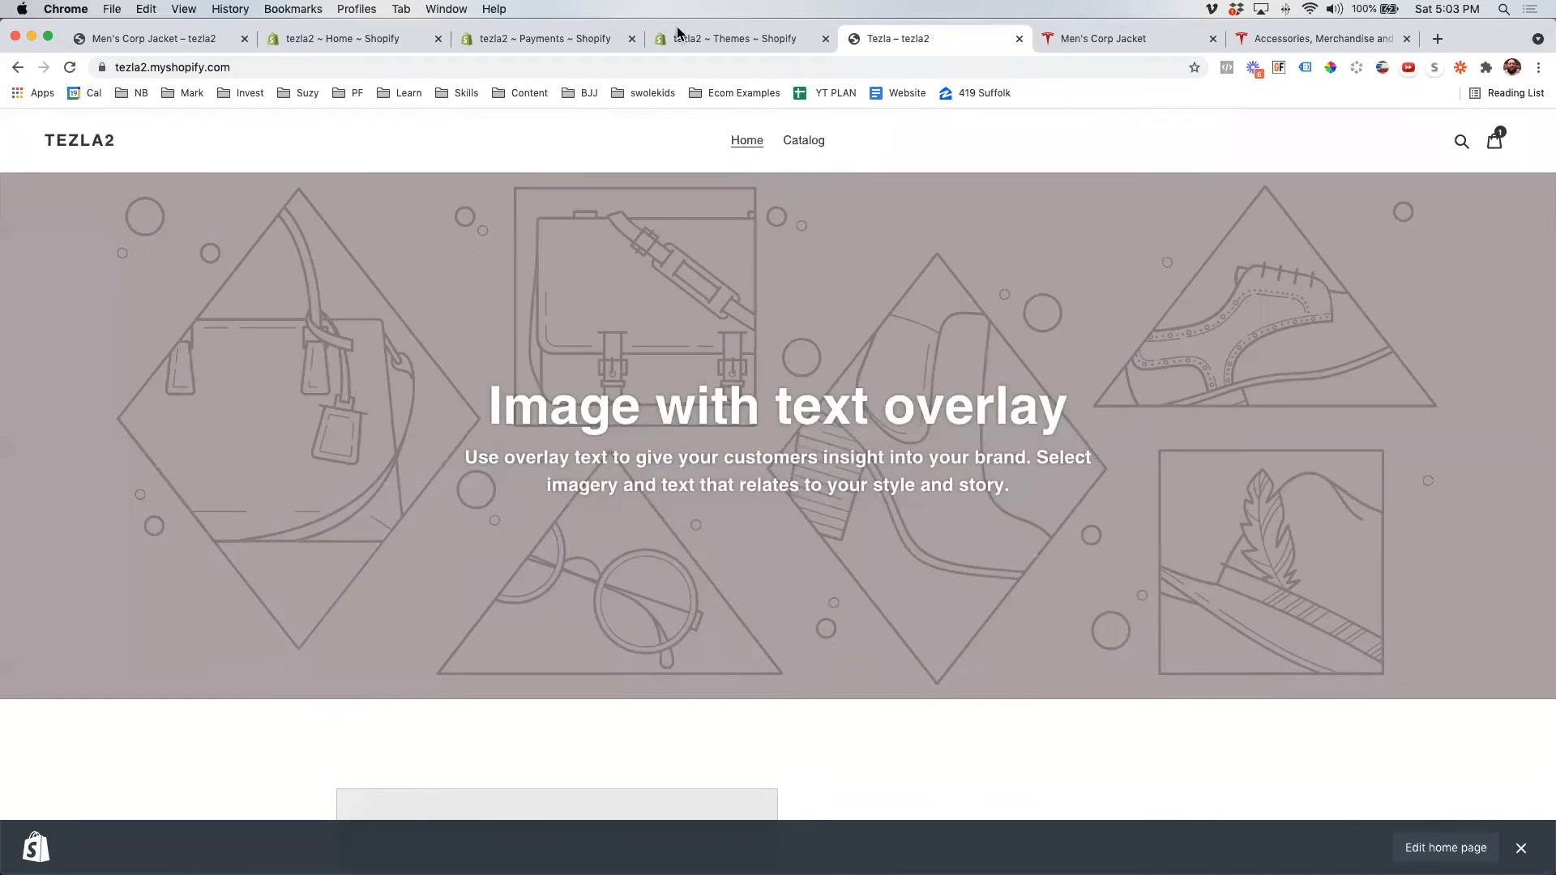
left_click(703, 37)
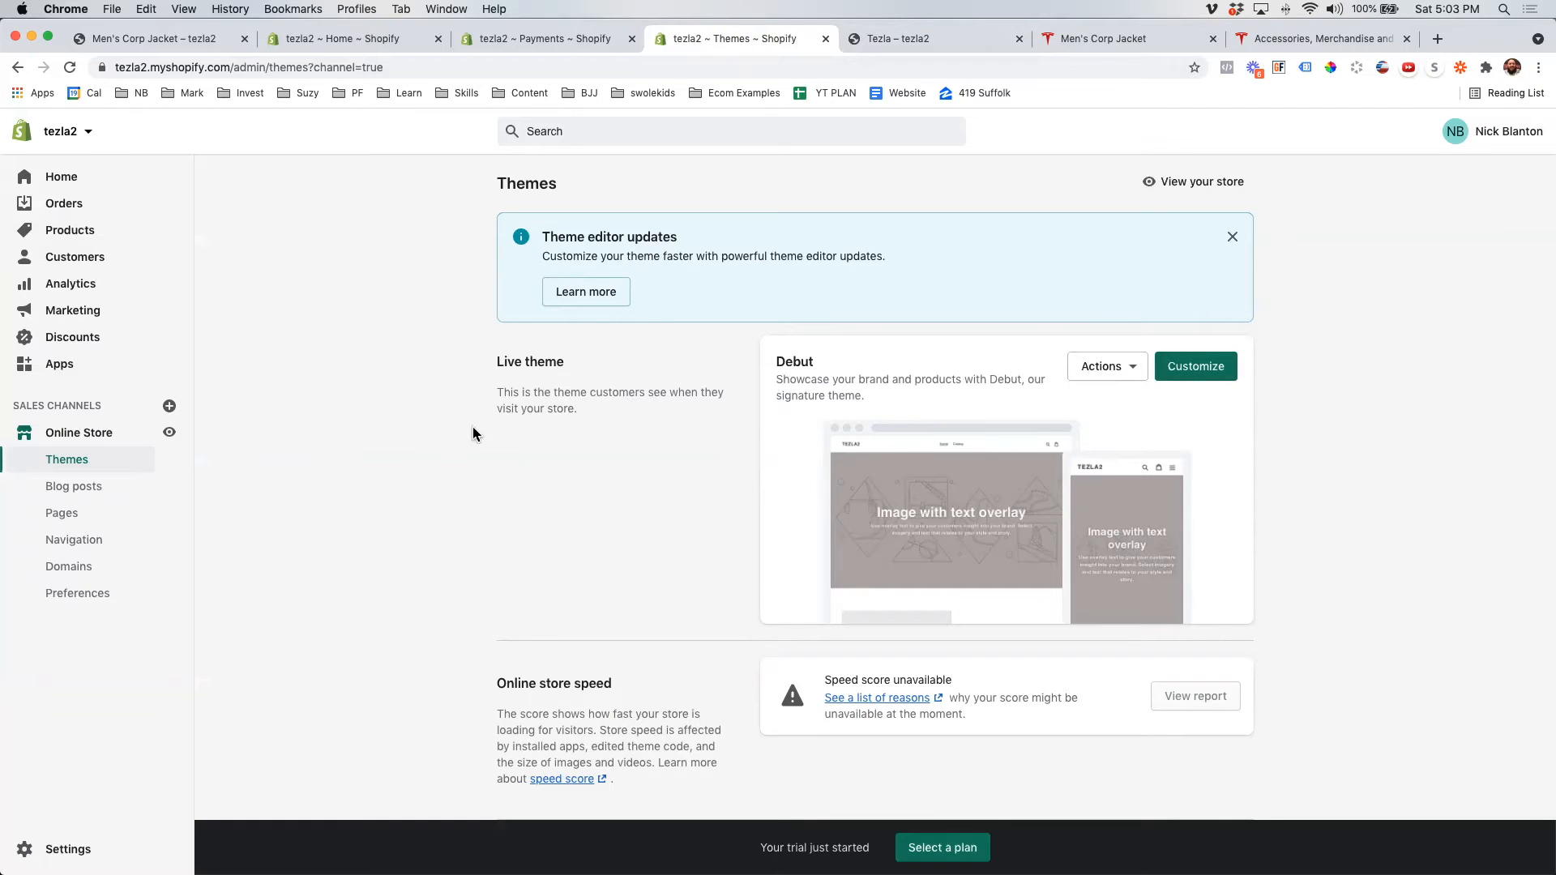
left_click_drag(824, 366, 767, 366)
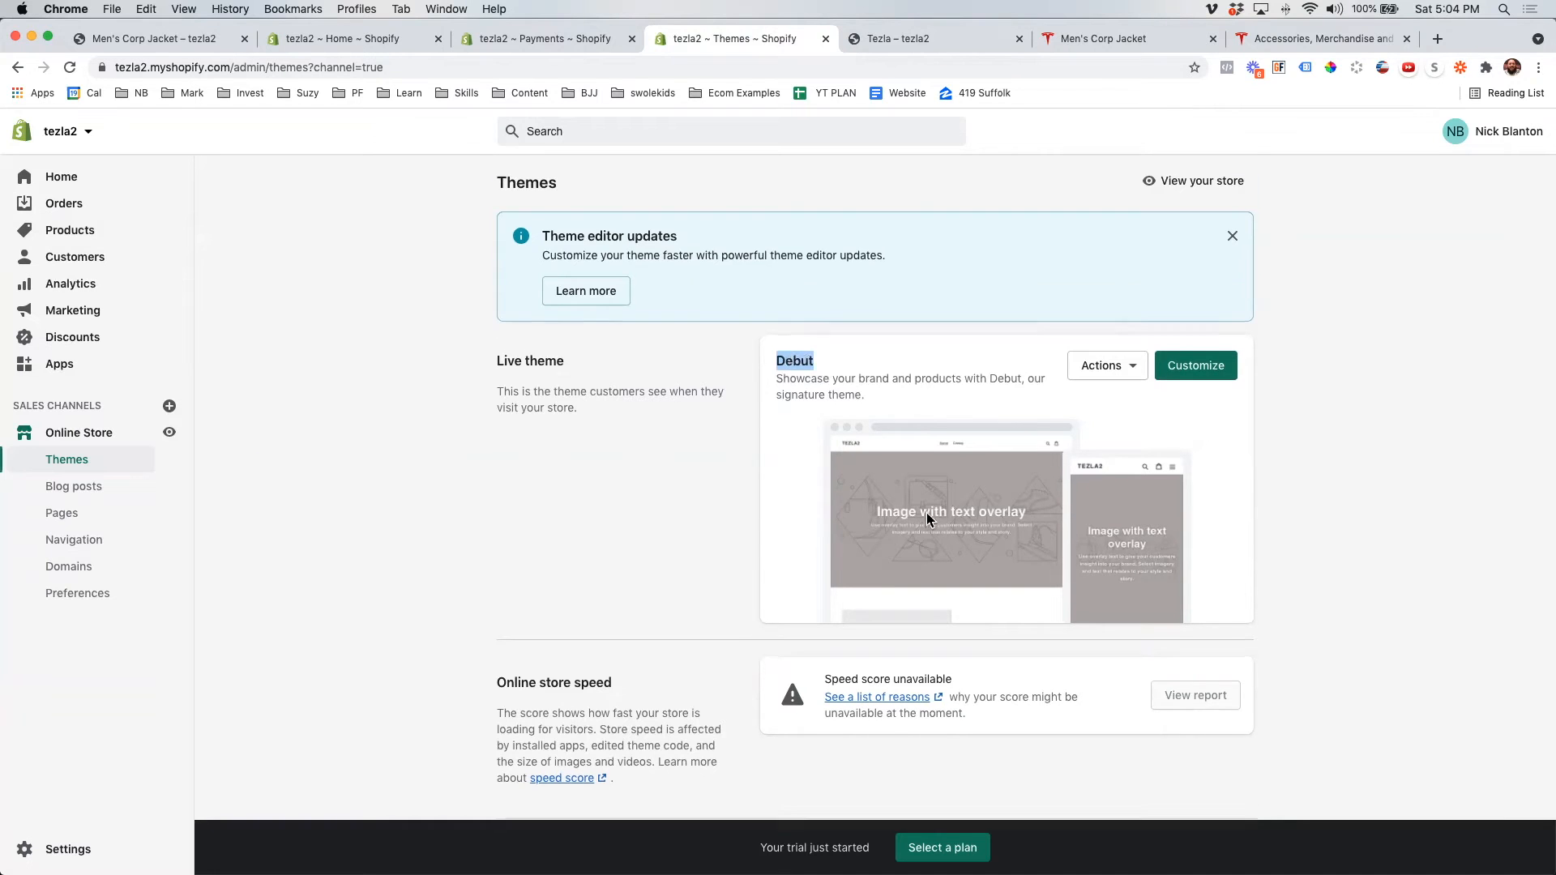
scroll(938, 514, "down", 4)
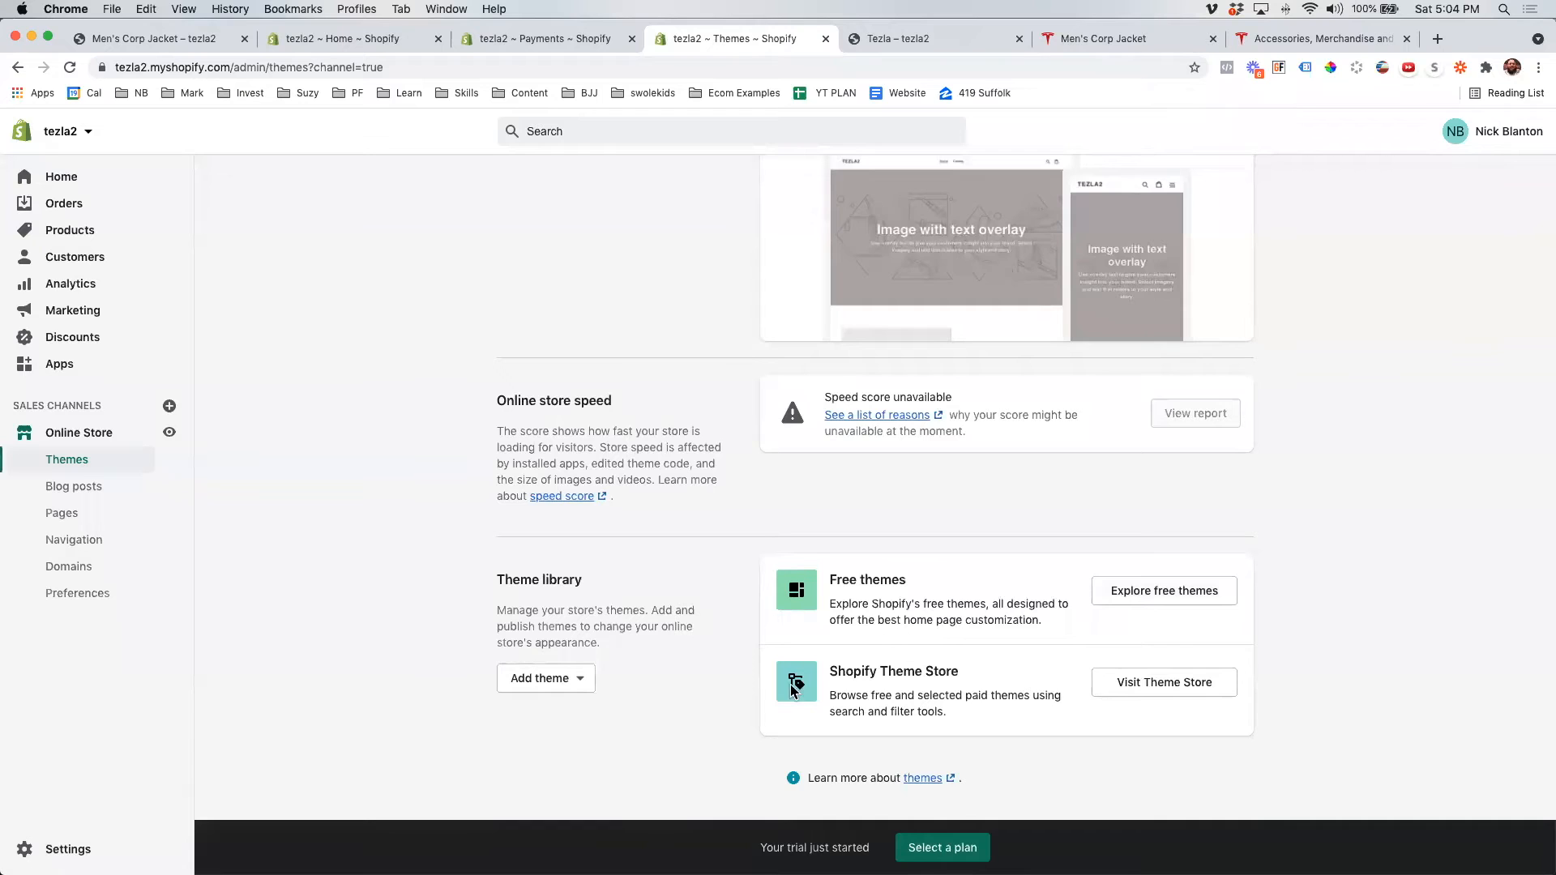
left_click(568, 689)
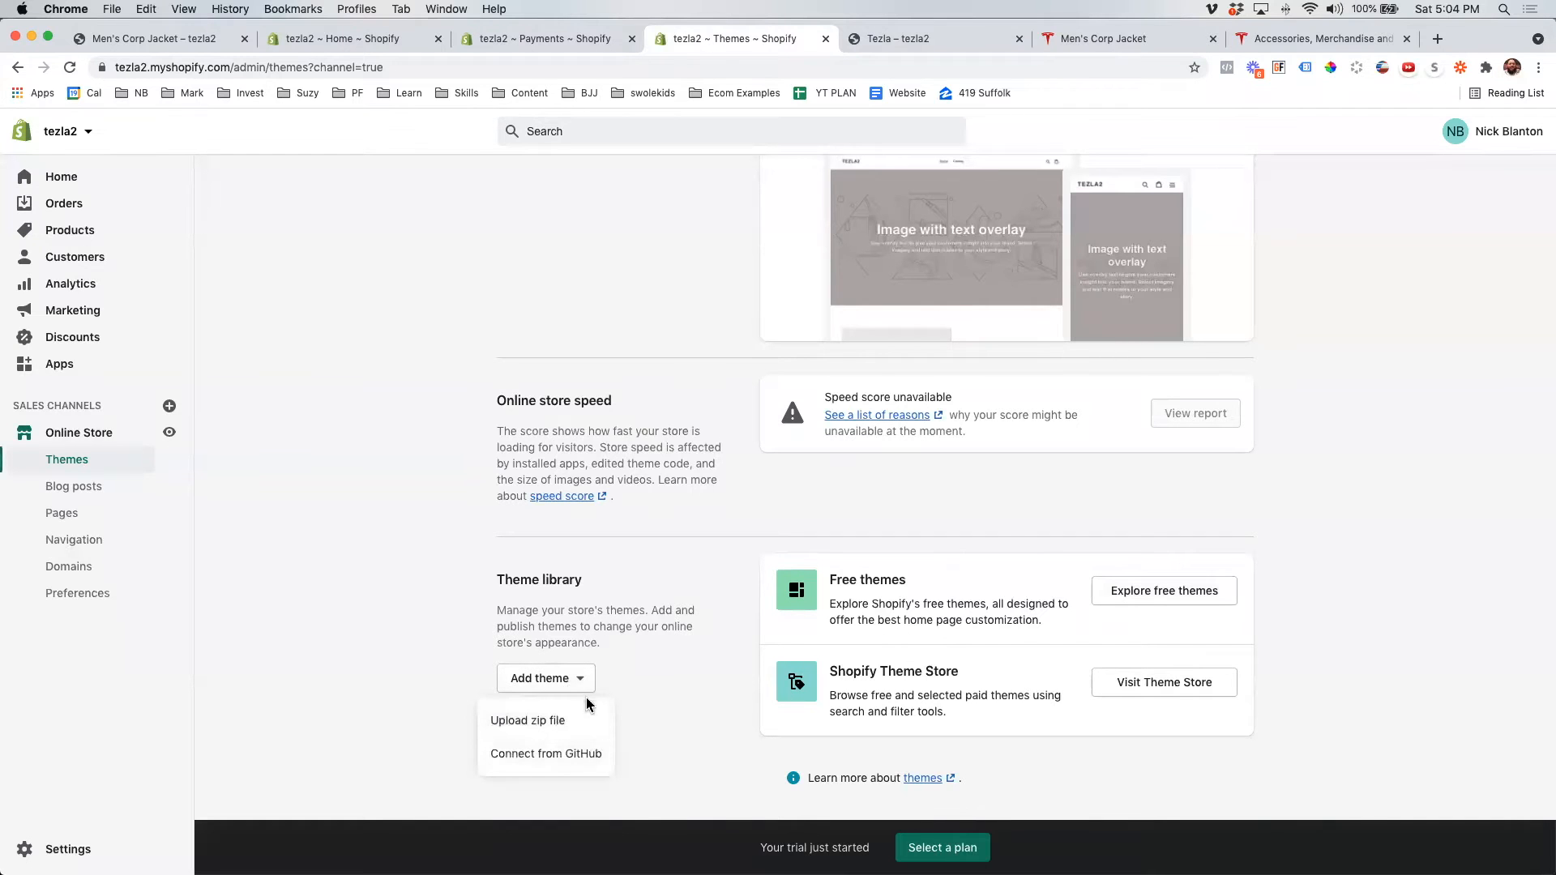
left_click(635, 714)
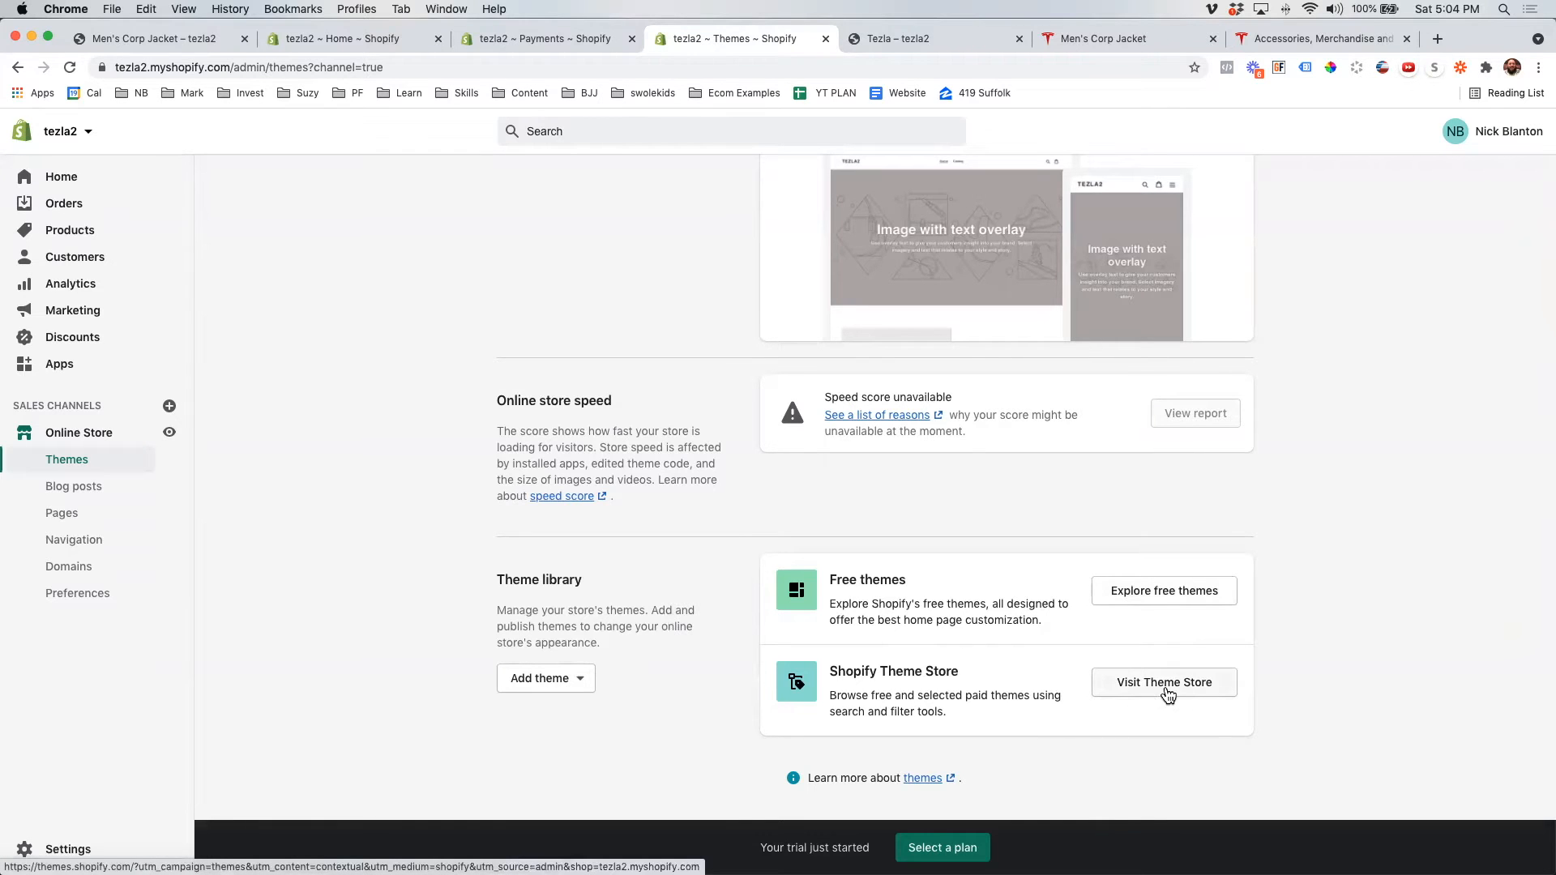
- Look through the free themes on offer and browse the Shopify Theme Store's home page
left_click(1159, 592)
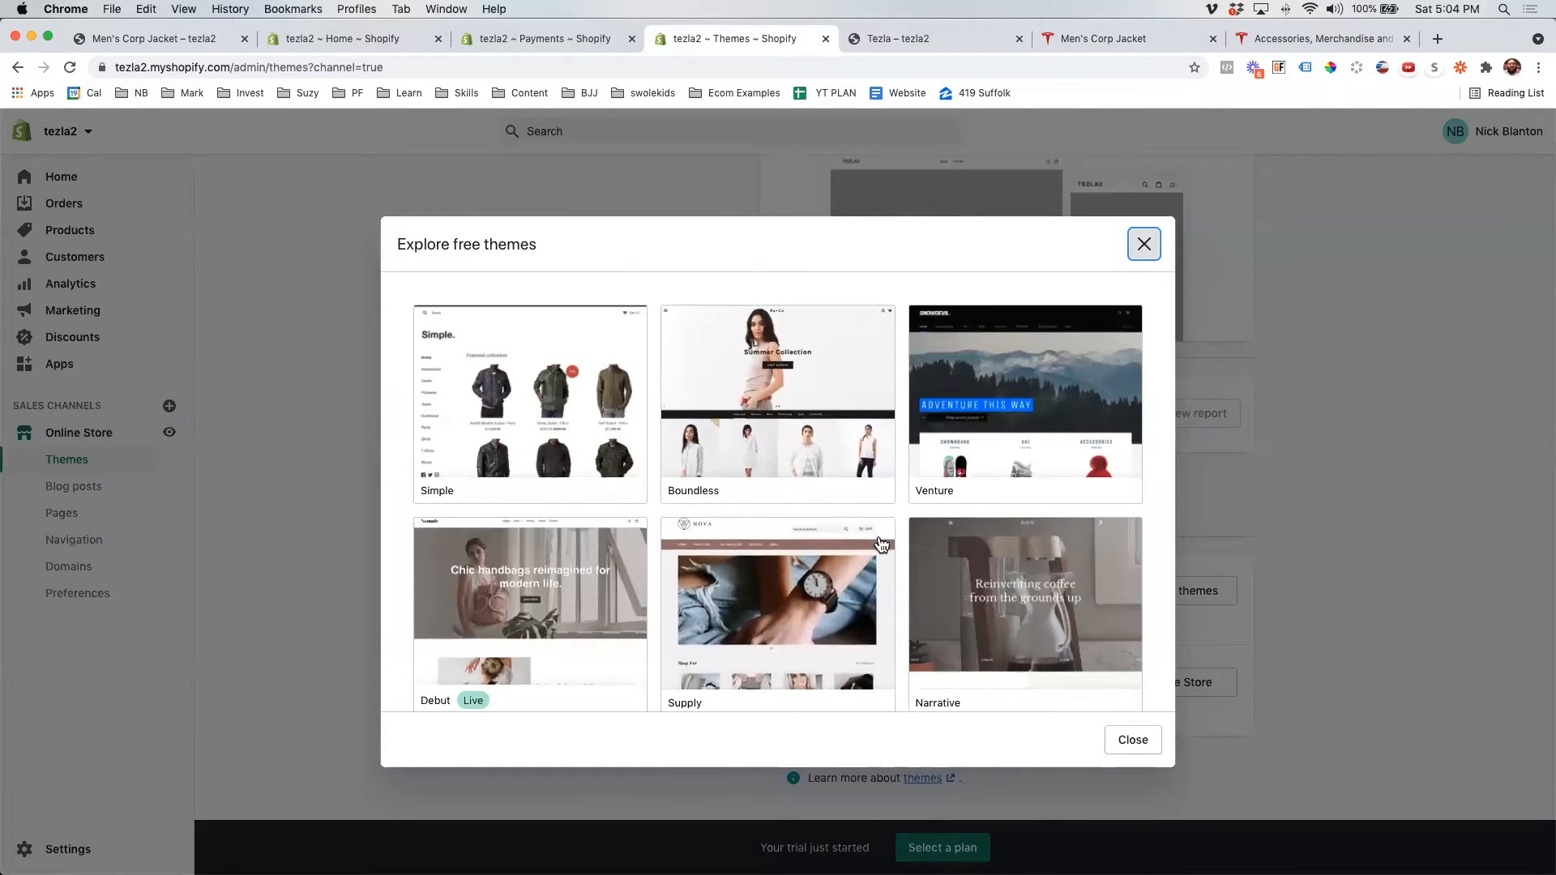
scroll(882, 543, "down", 2)
scroll(882, 543, "down", 1)
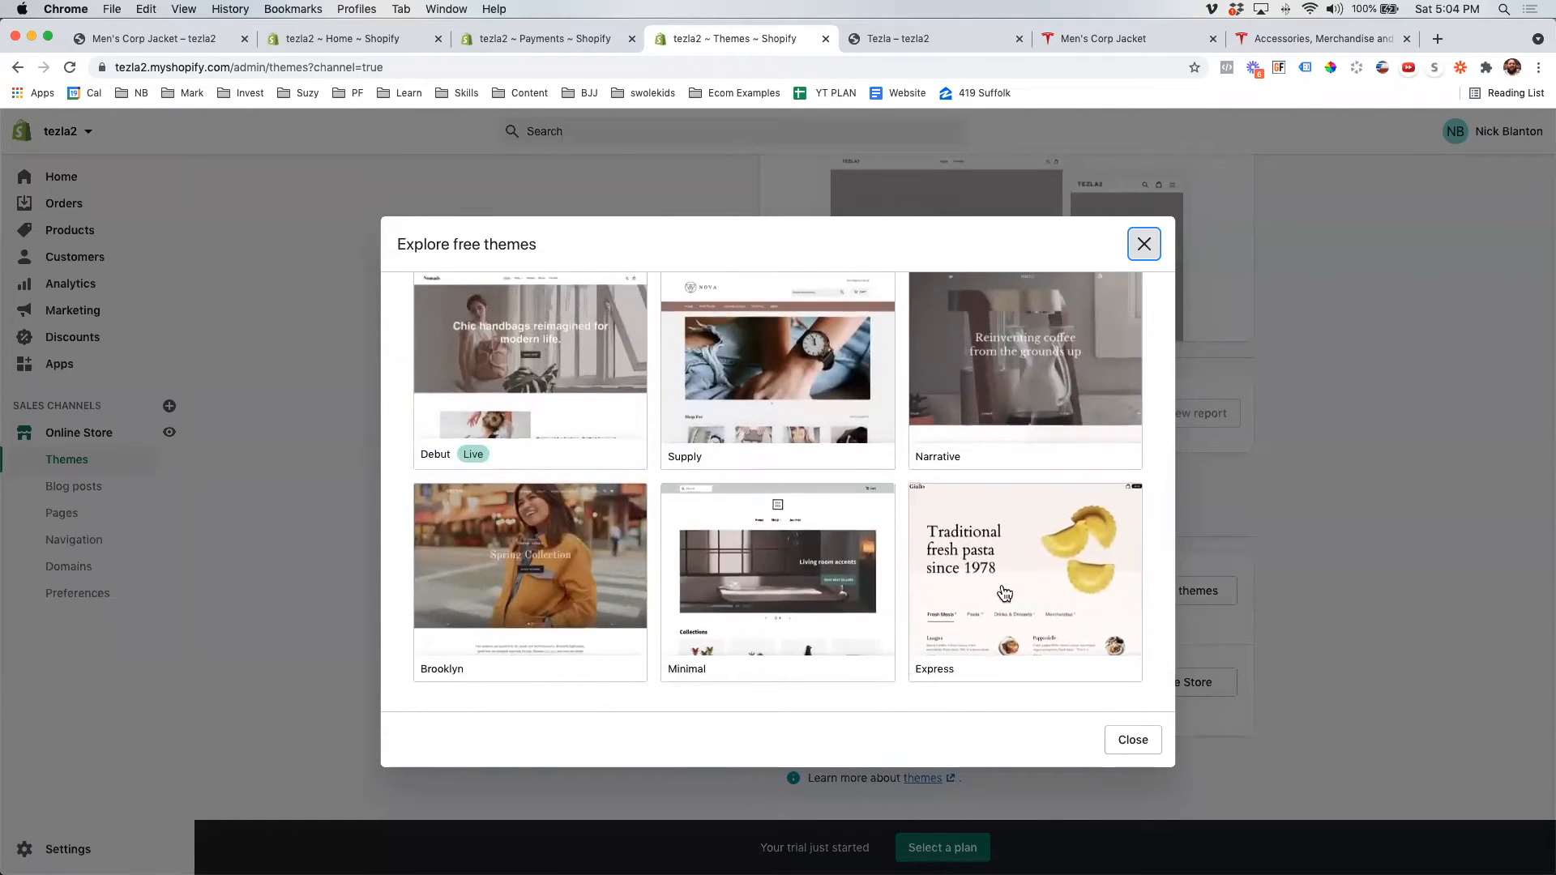
left_click(1039, 595)
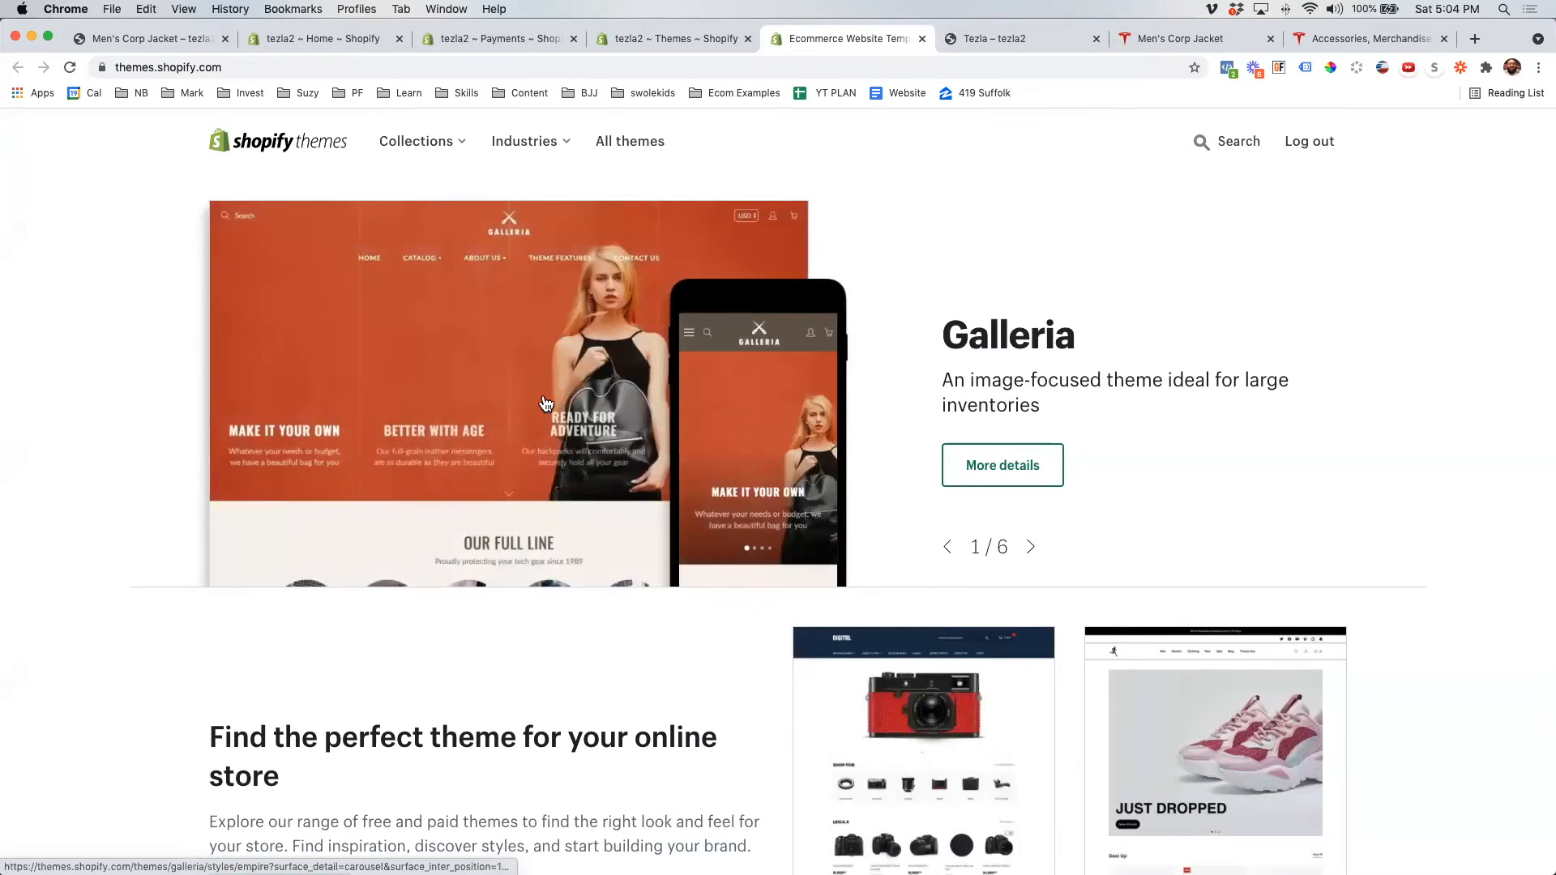
scroll(547, 389, "down", 10)
scroll(561, 402, "down", 4)
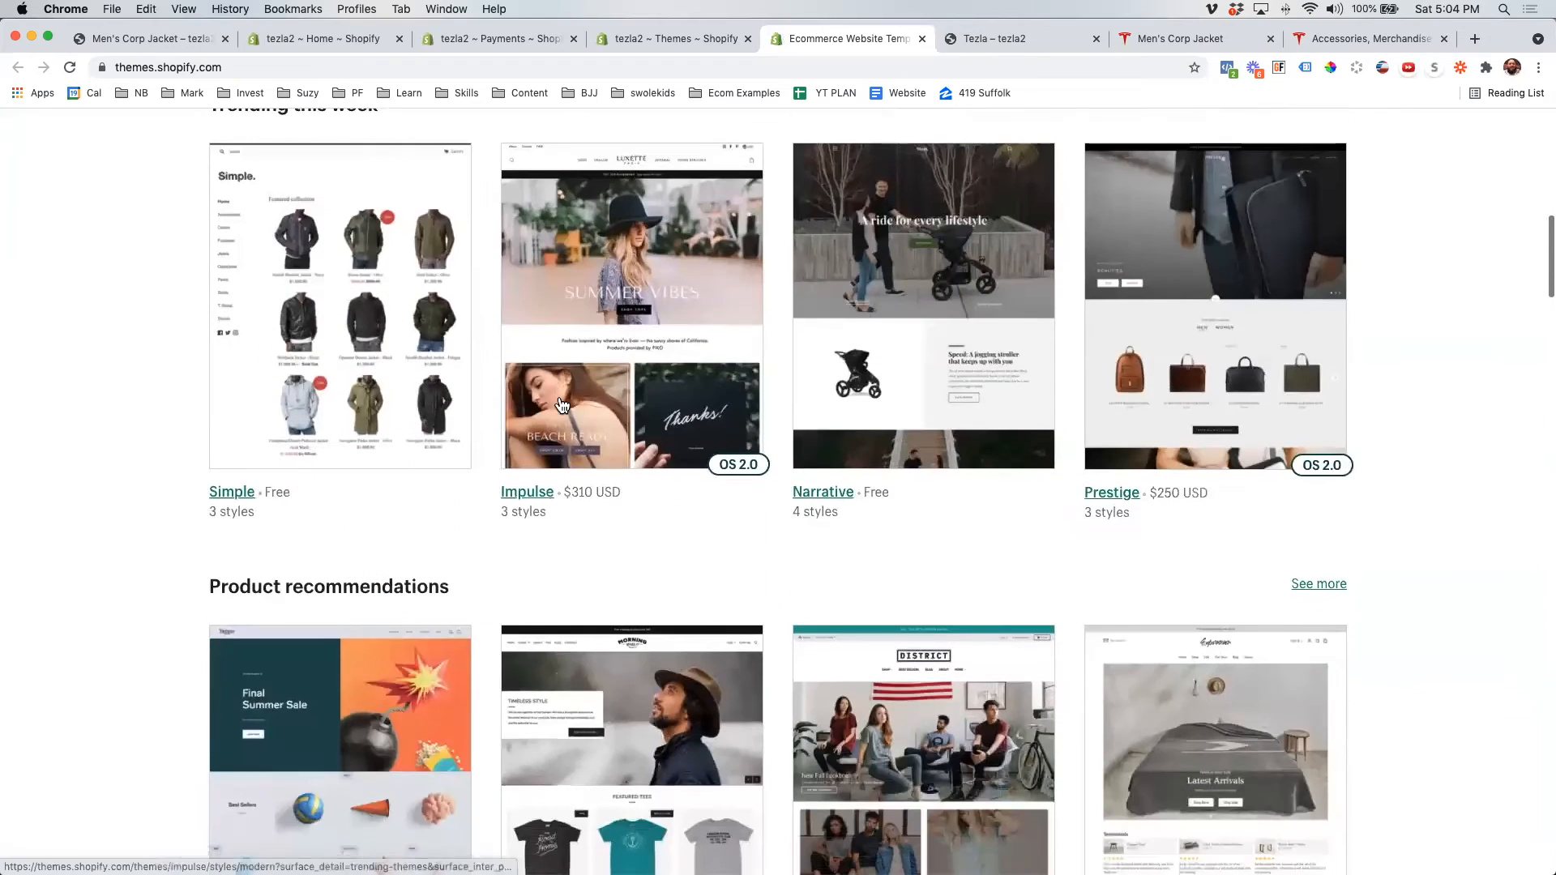
scroll(874, 482, "up", 2)
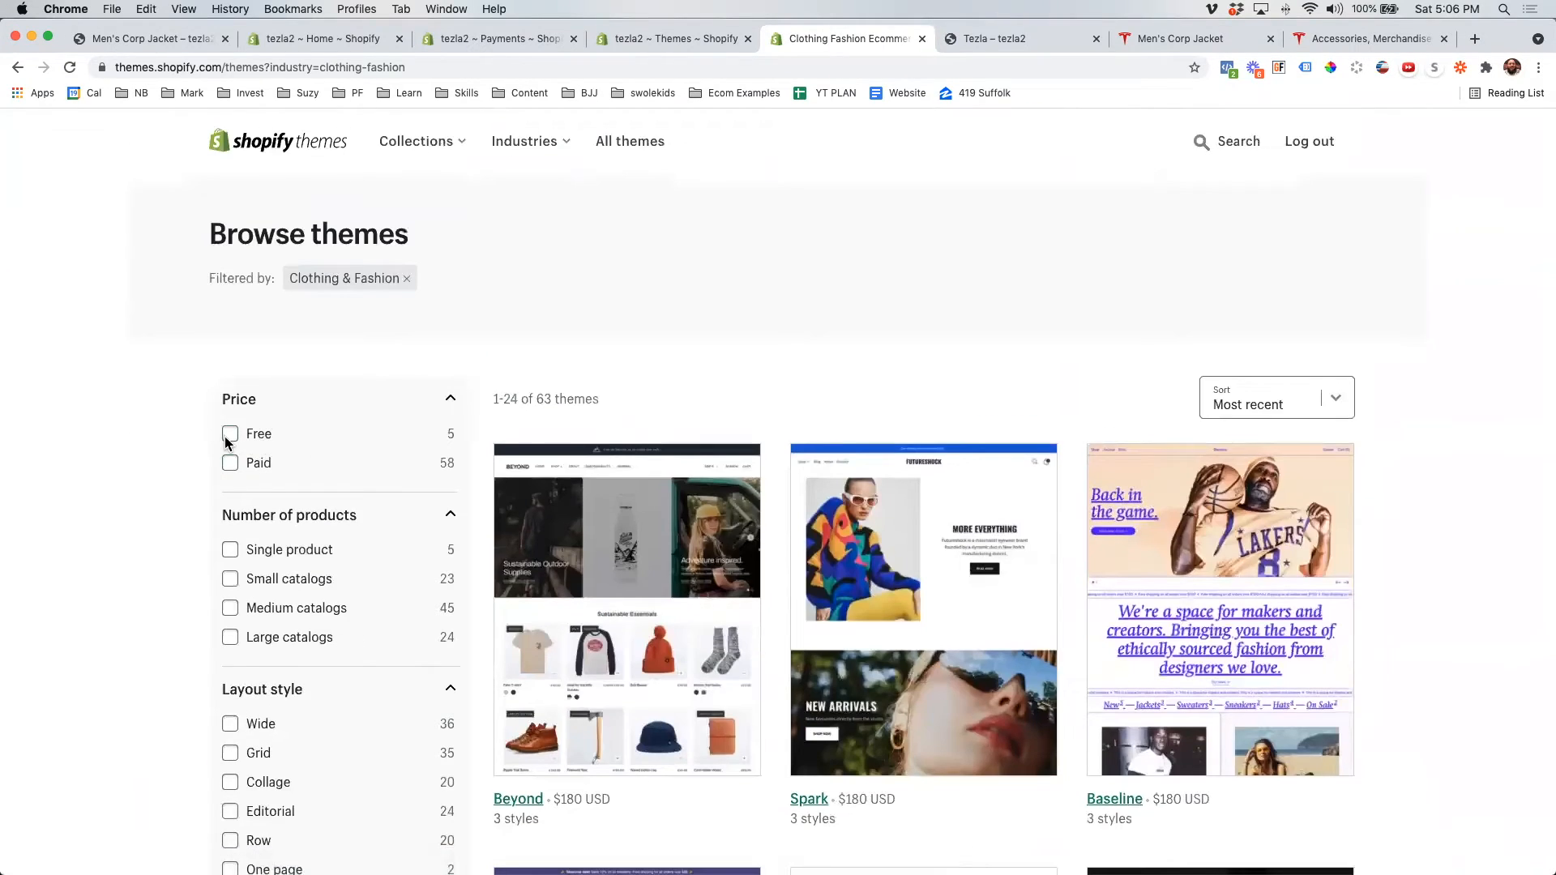
- Filter the Clothing & Fashion themes by Free price and add the Simple theme to the store
left_click(228, 437)
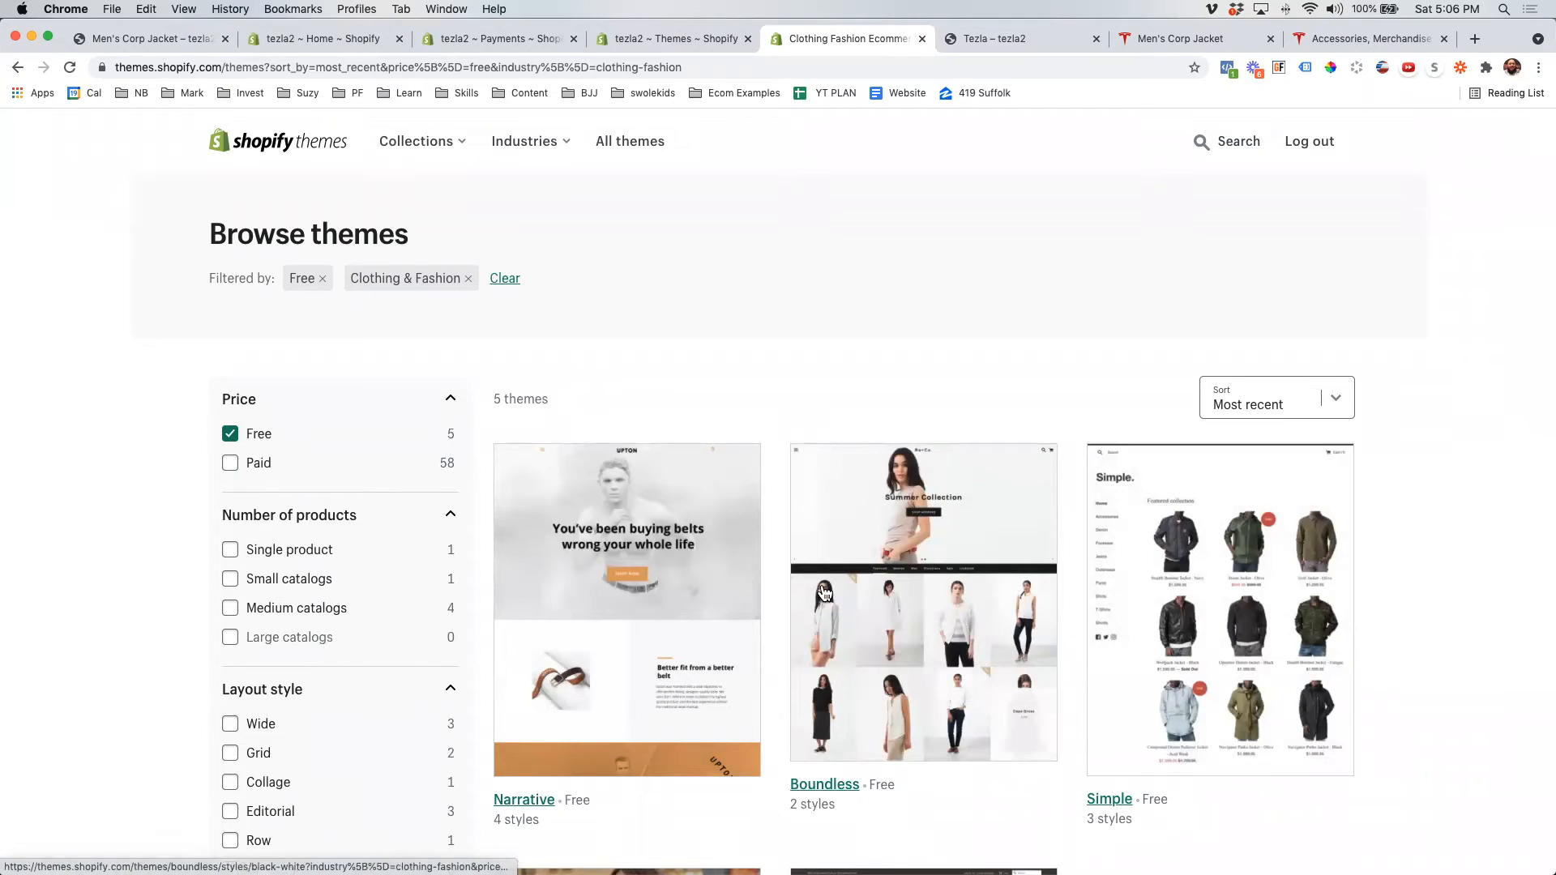
scroll(811, 583, "down", 5)
scroll(839, 596, "down", 1)
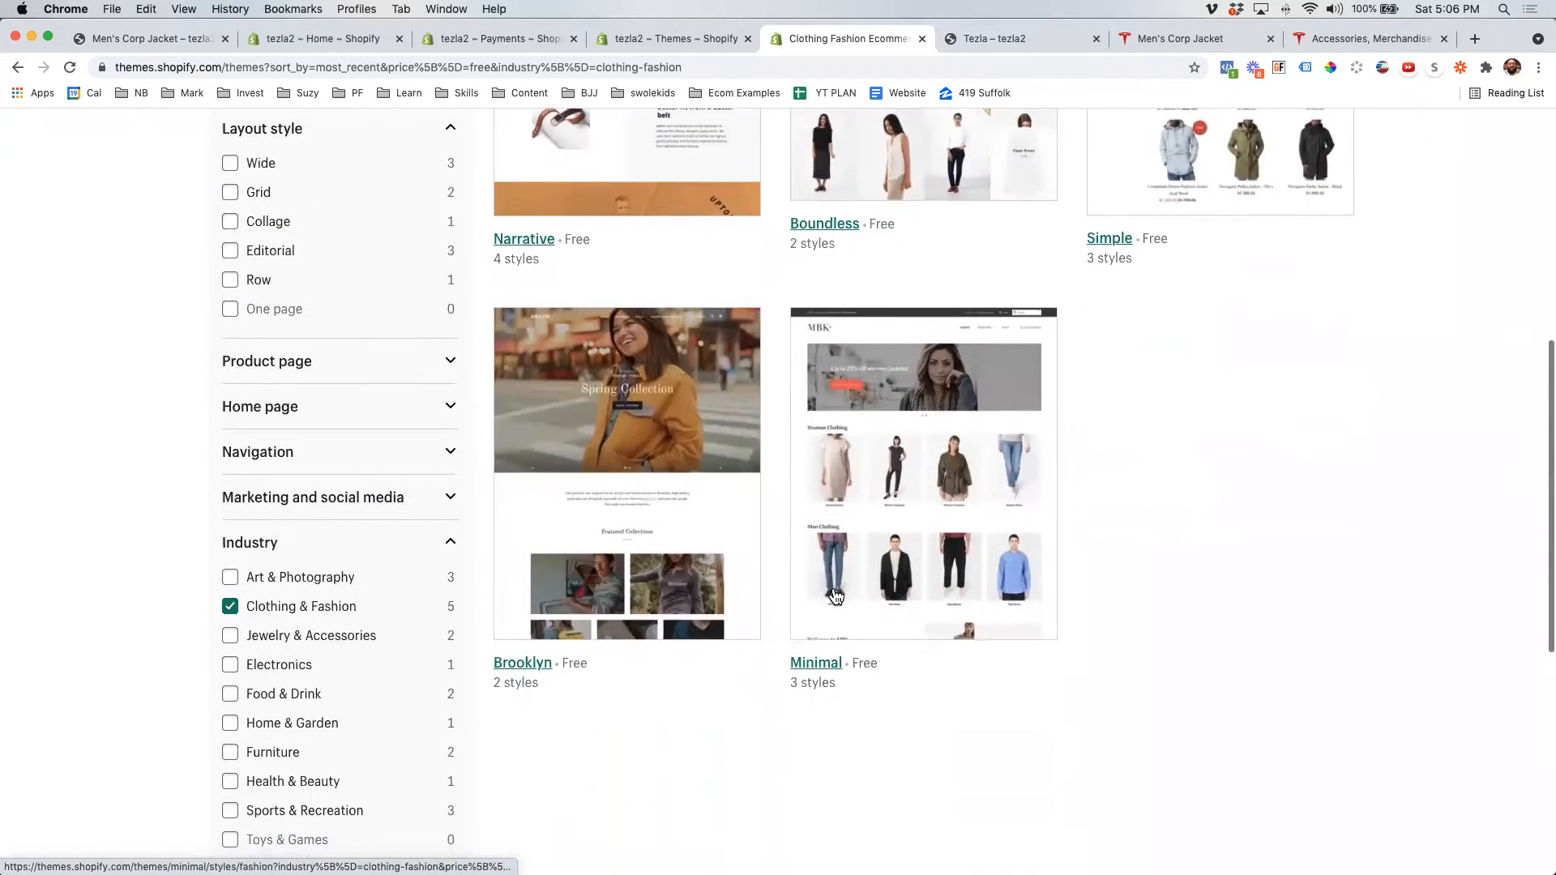
scroll(828, 591, "up", 4)
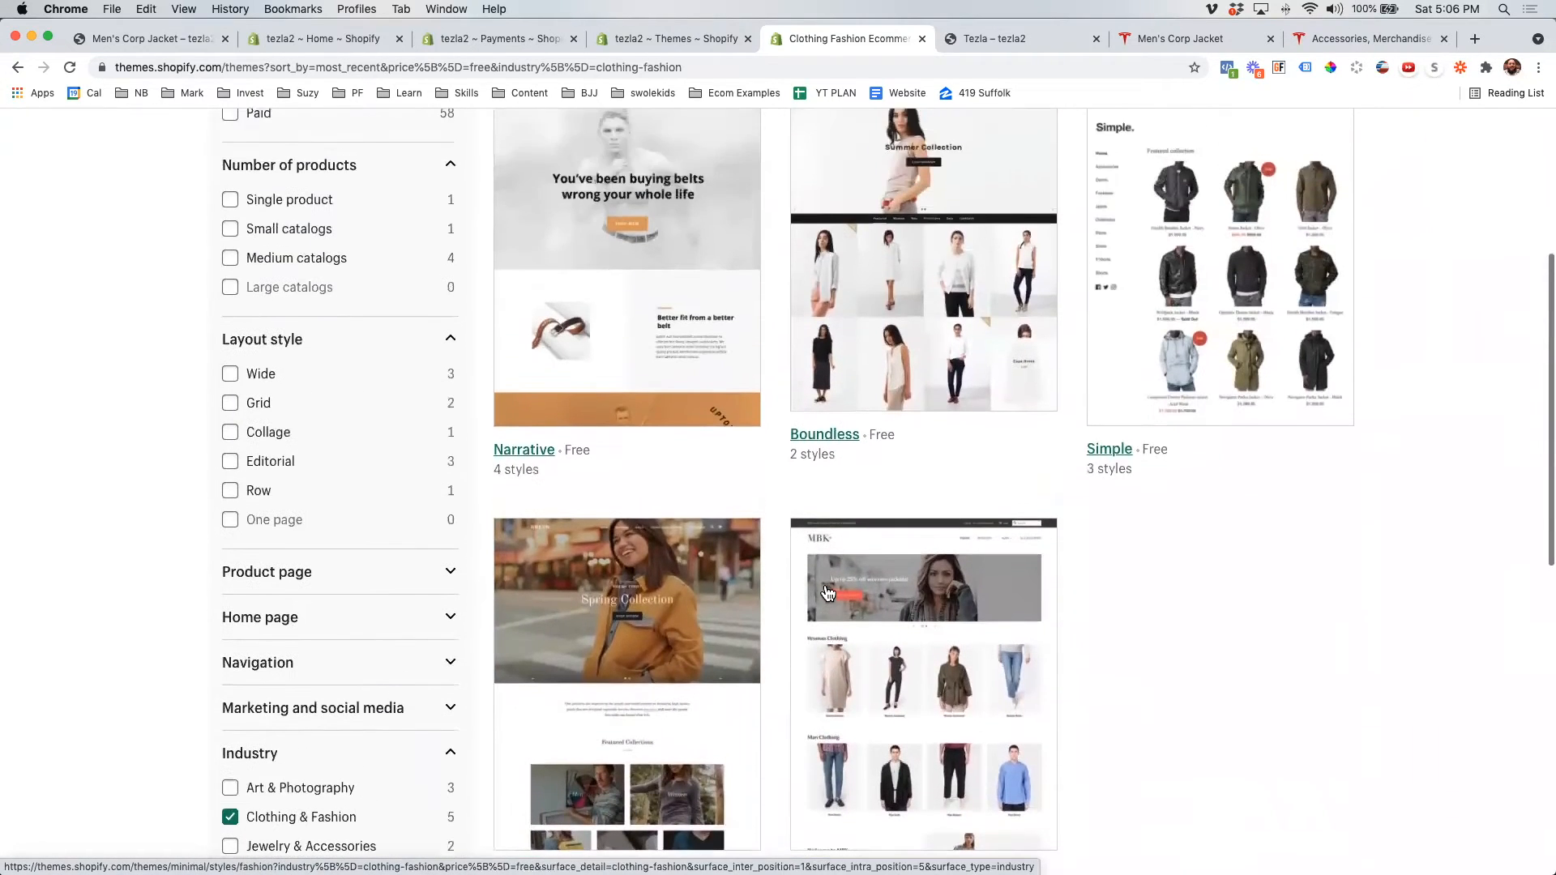
left_click(1109, 599)
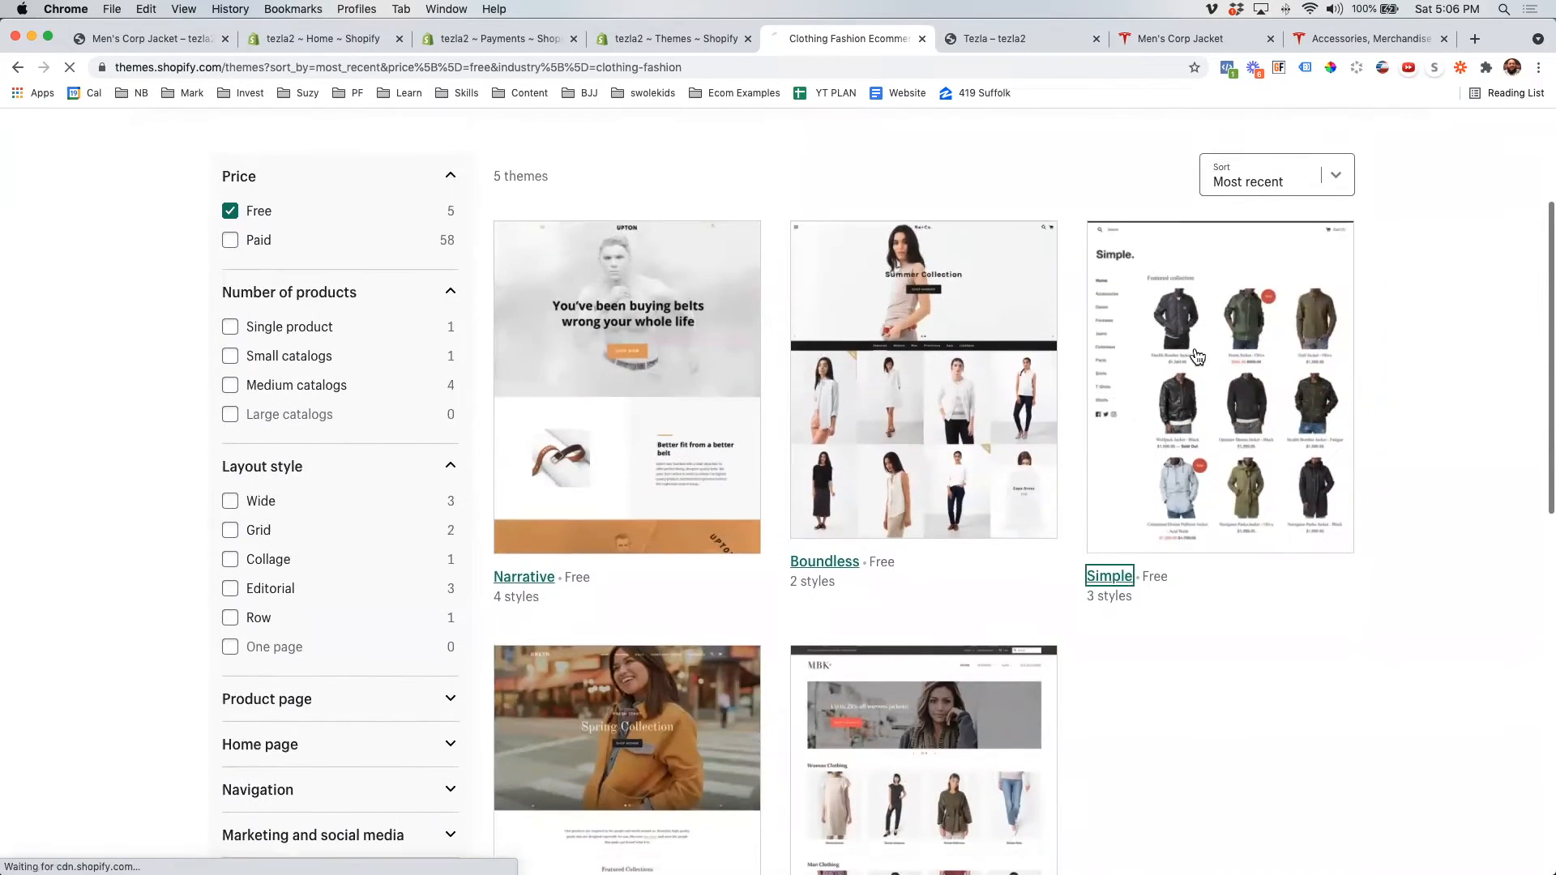
left_click(289, 513)
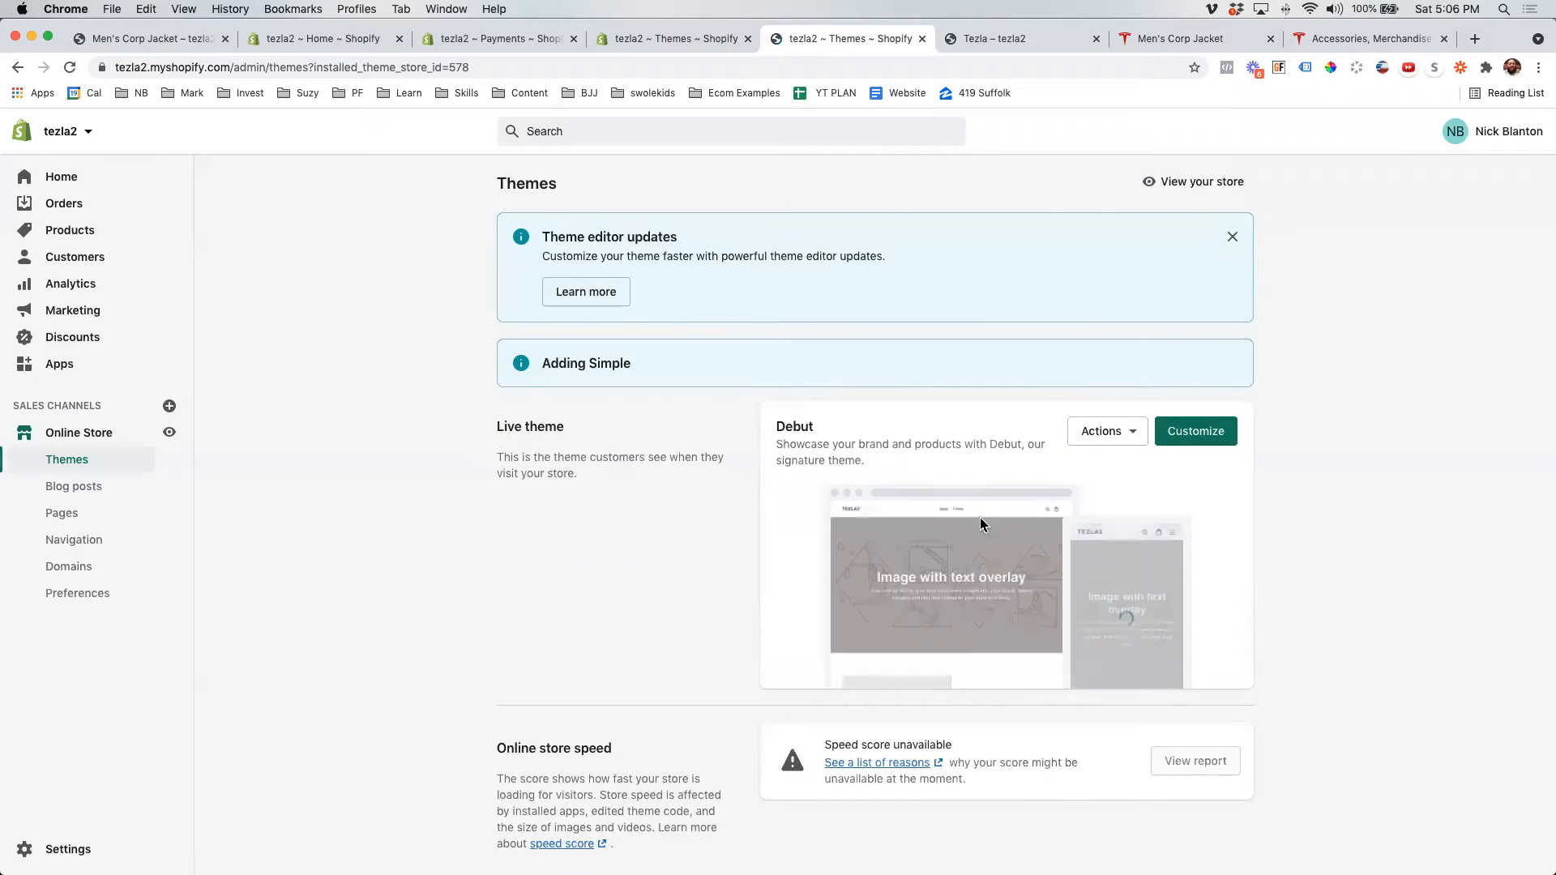
- Check the Simple entry in the theme library and the live theme section, and dismiss the Theme editor updates notice
scroll(1013, 670, "down", 5)
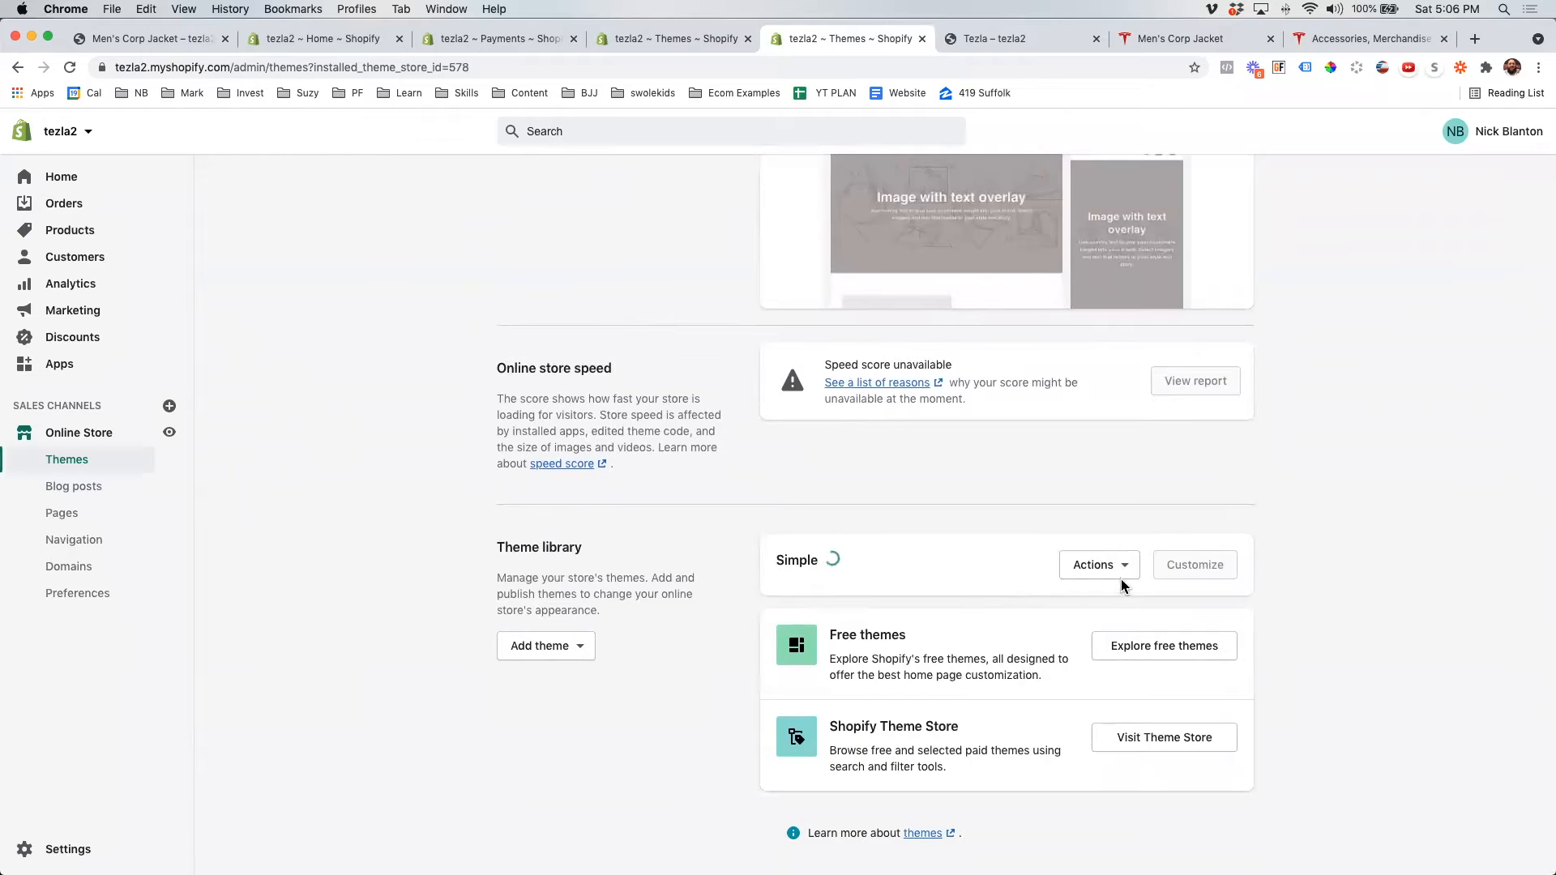
scroll(602, 541, "up", 5)
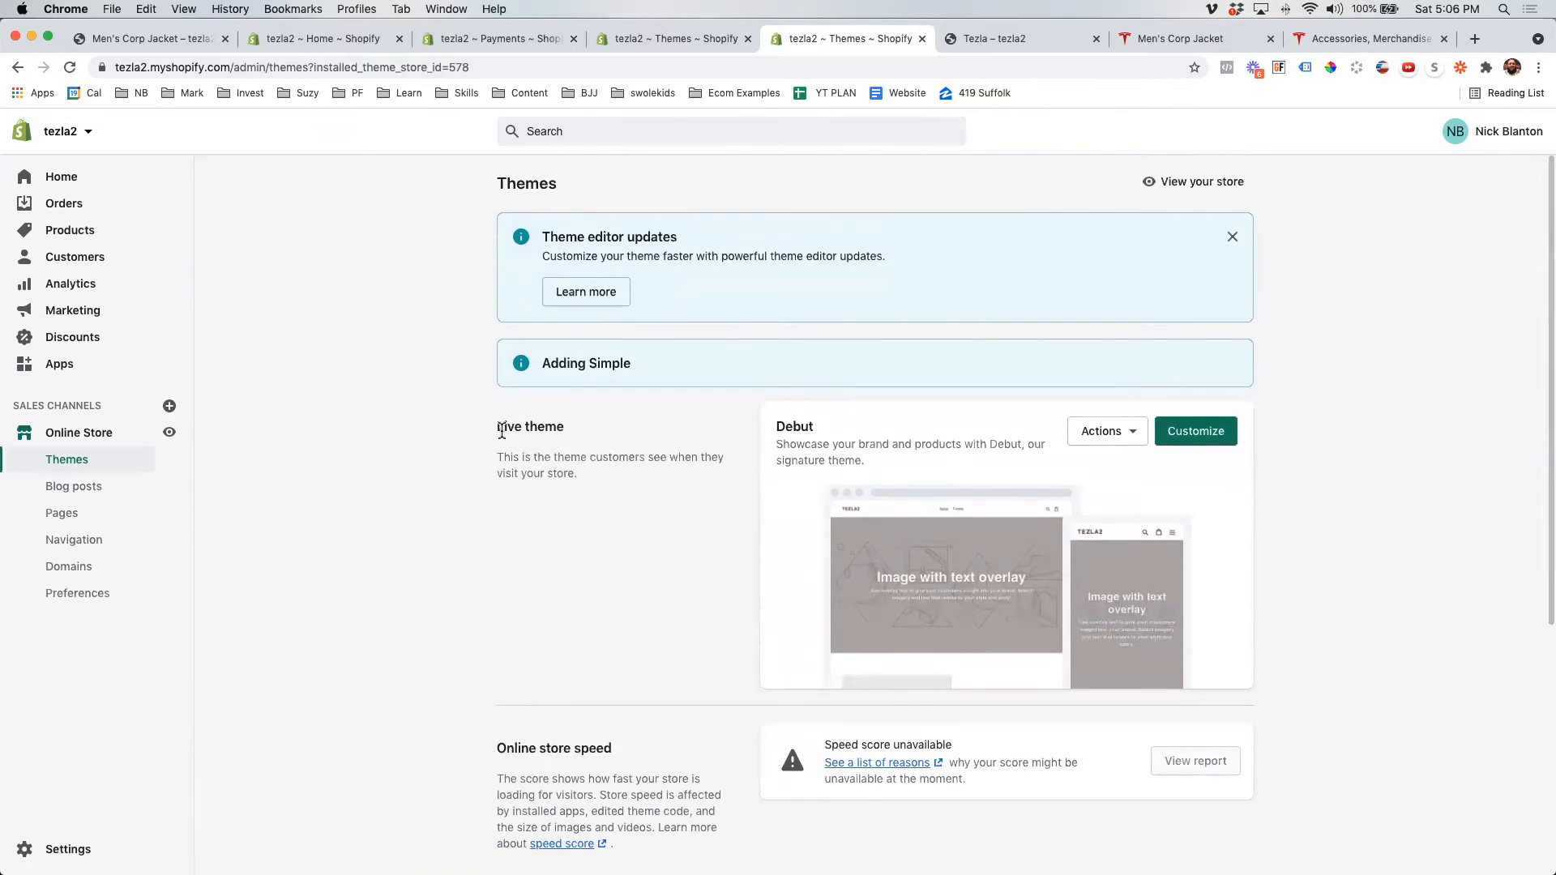
left_click_drag(500, 429, 551, 430)
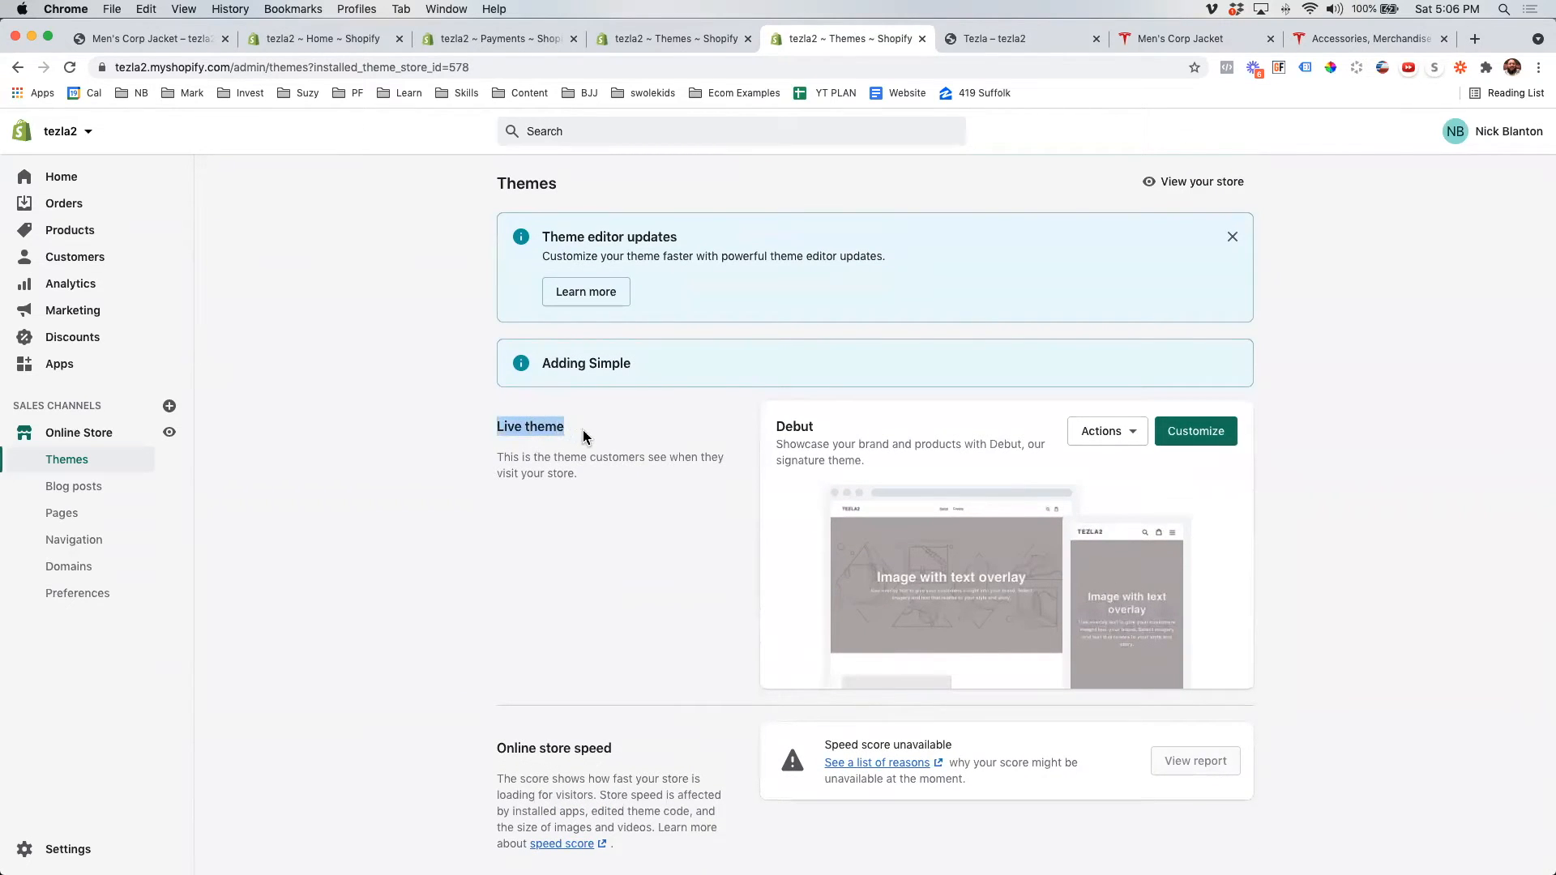
left_click(1232, 236)
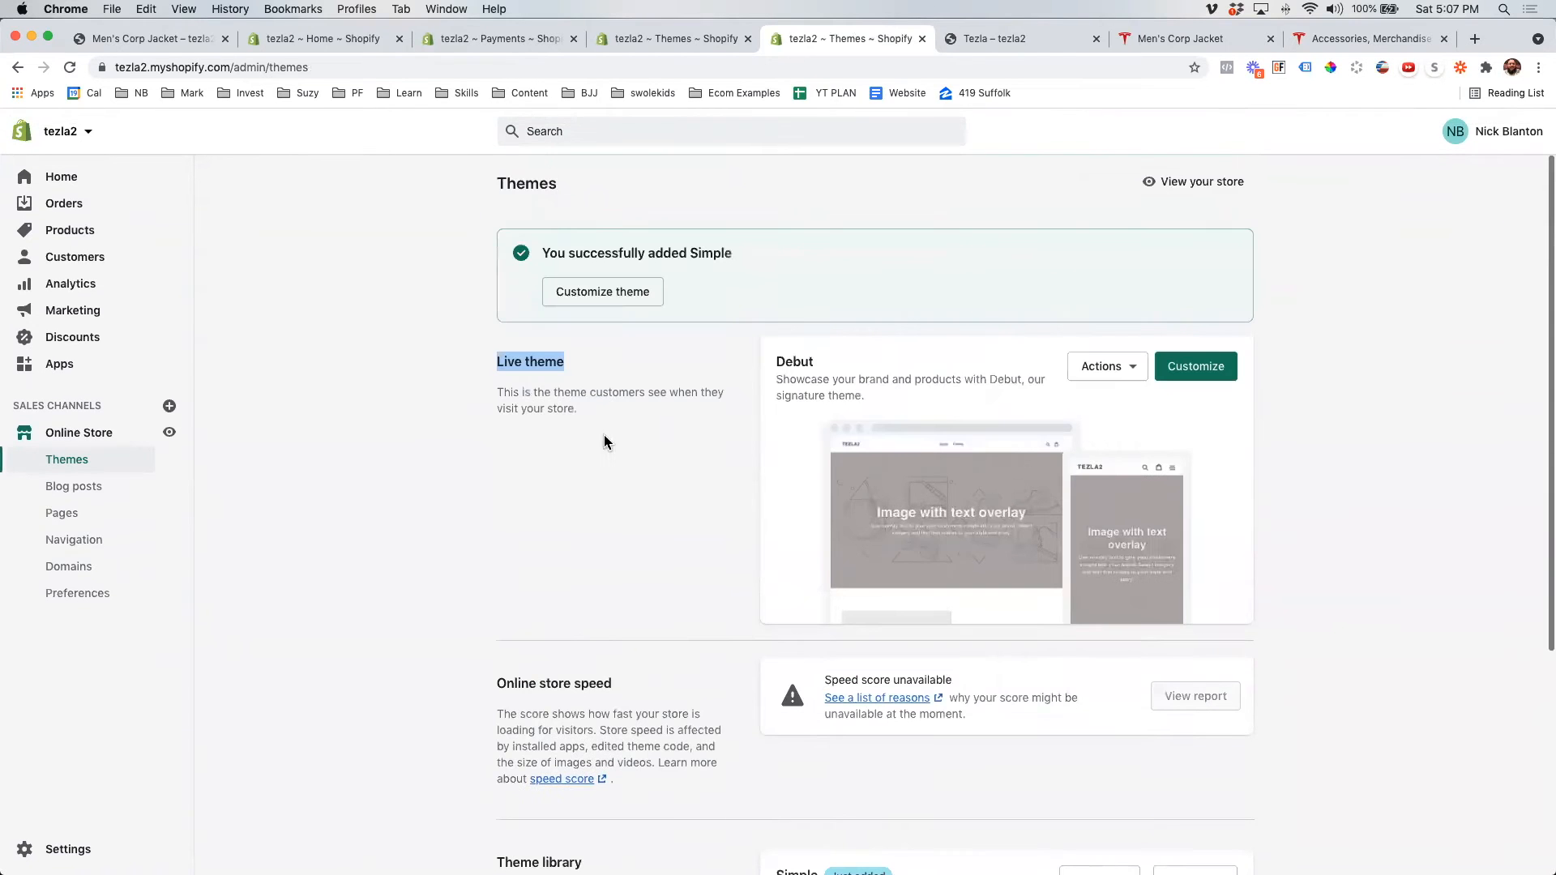
- View the Simple theme in the theme editor, exit back to Themes, and review the actions available for it
left_click(597, 291)
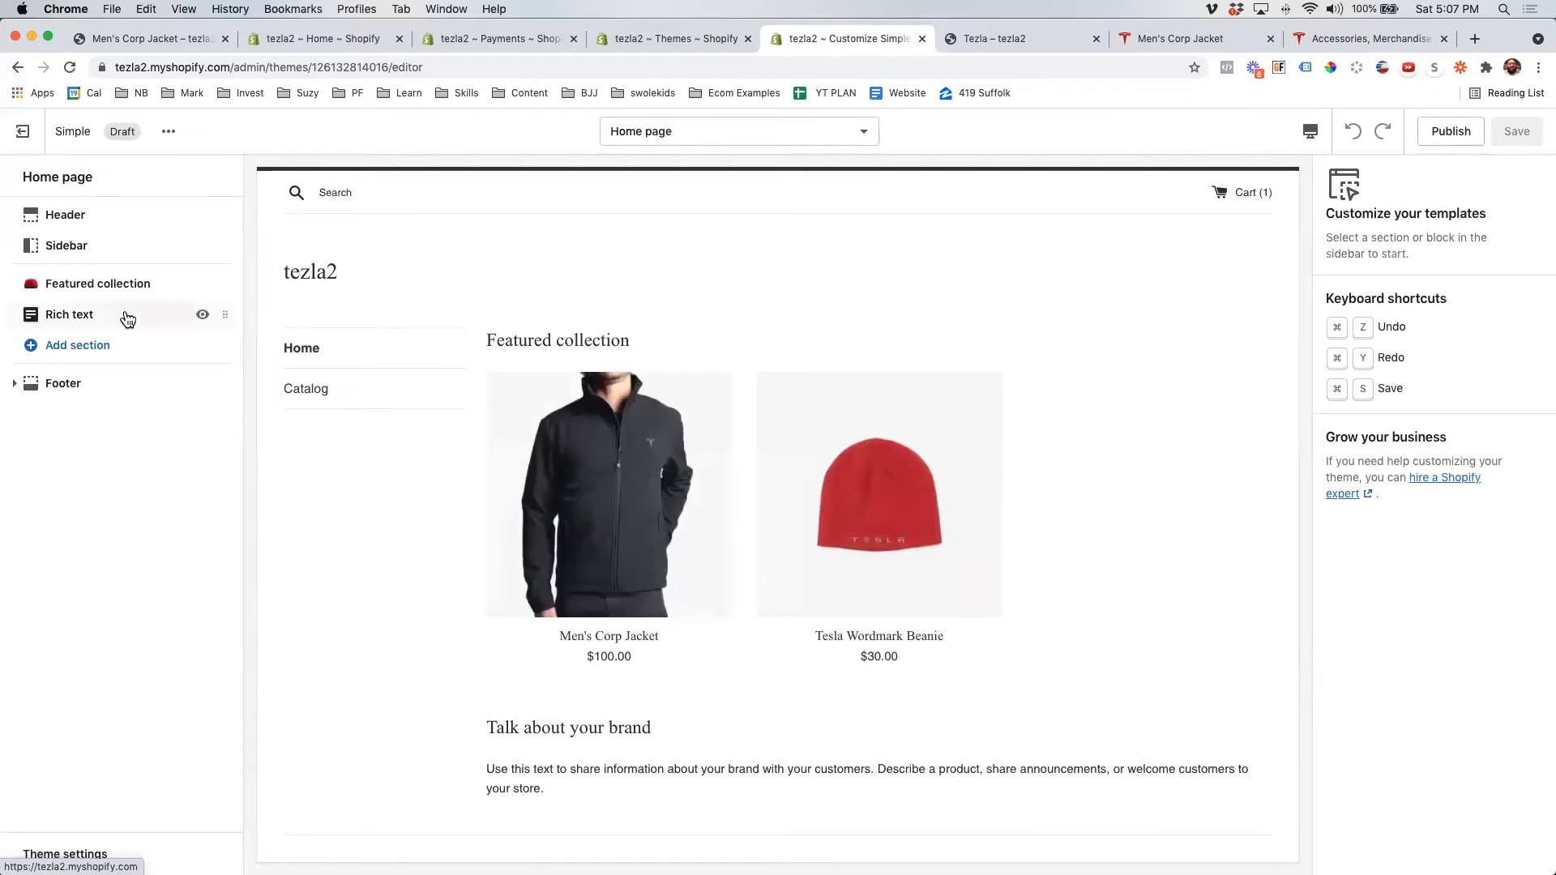
left_click(23, 132)
scroll(794, 657, "down", 5)
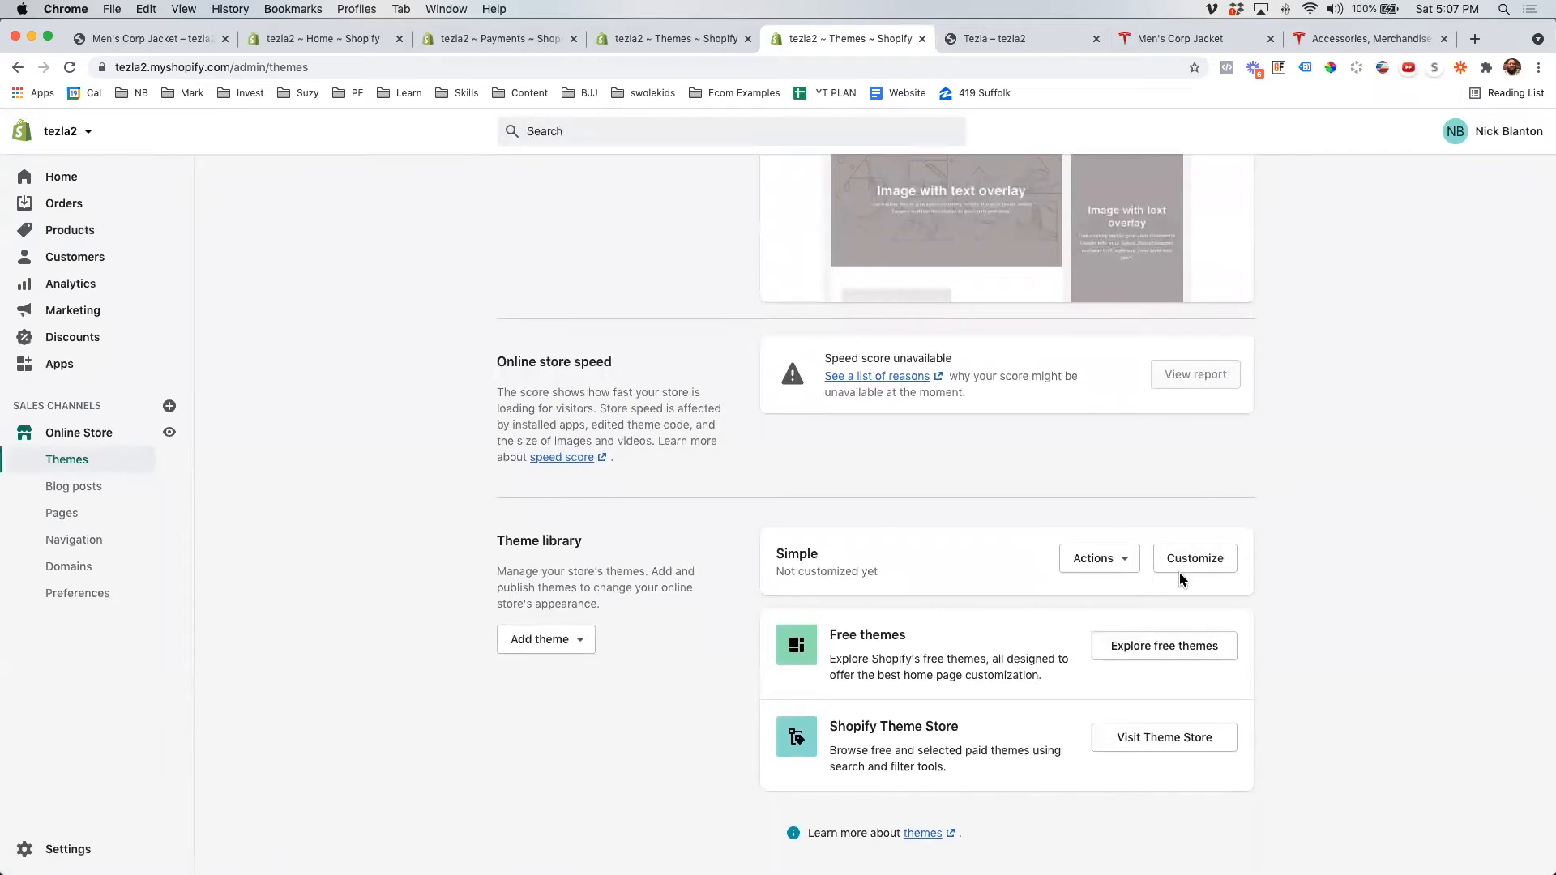
left_click(1134, 566)
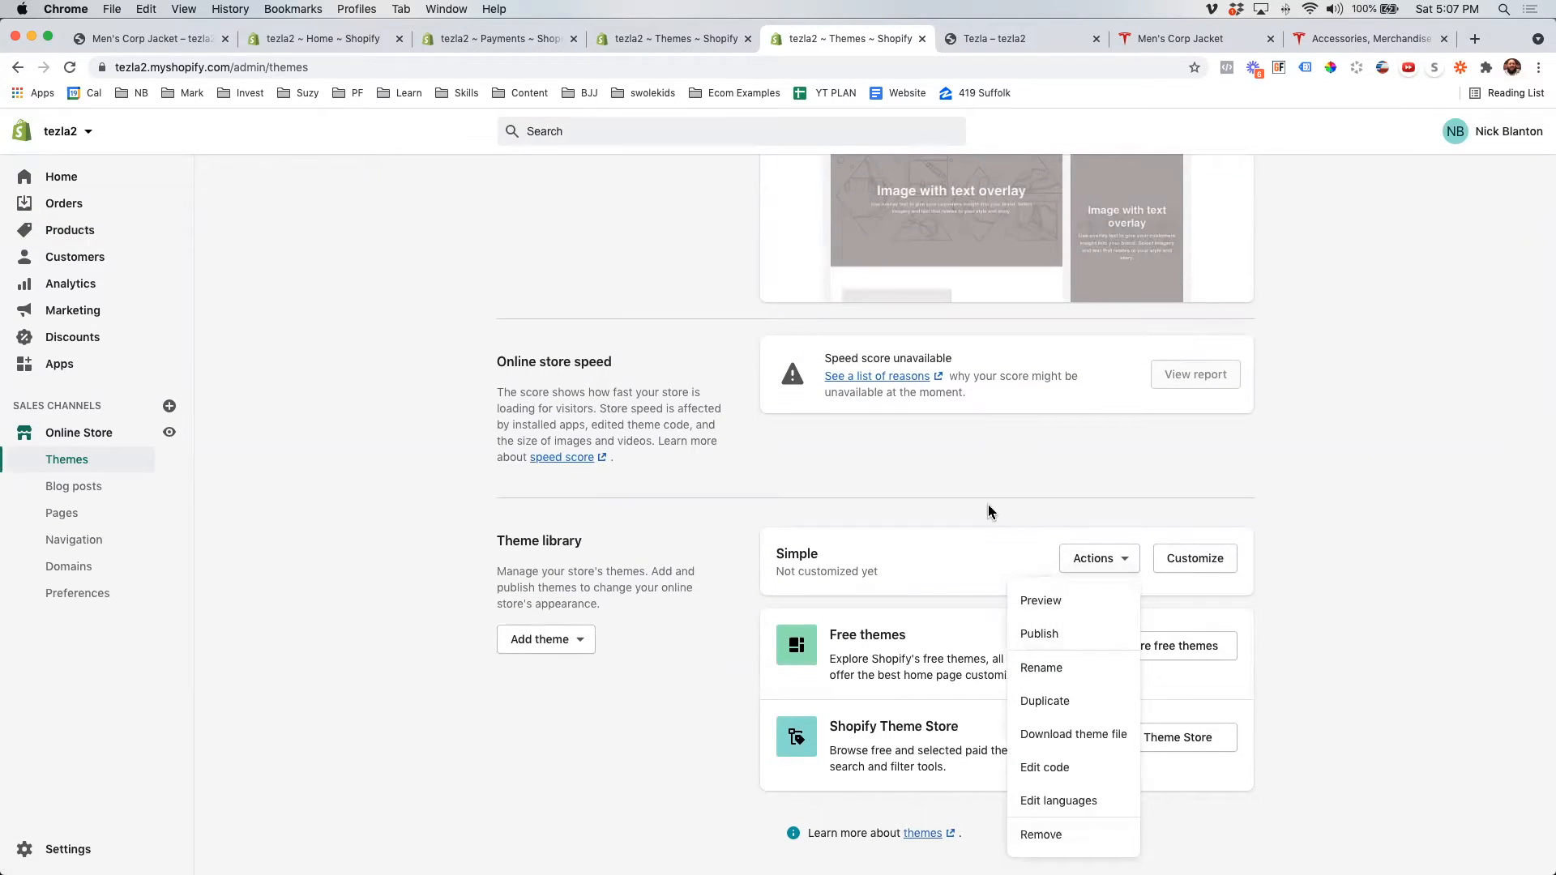
left_click(902, 470)
scroll(906, 485, "up", 4)
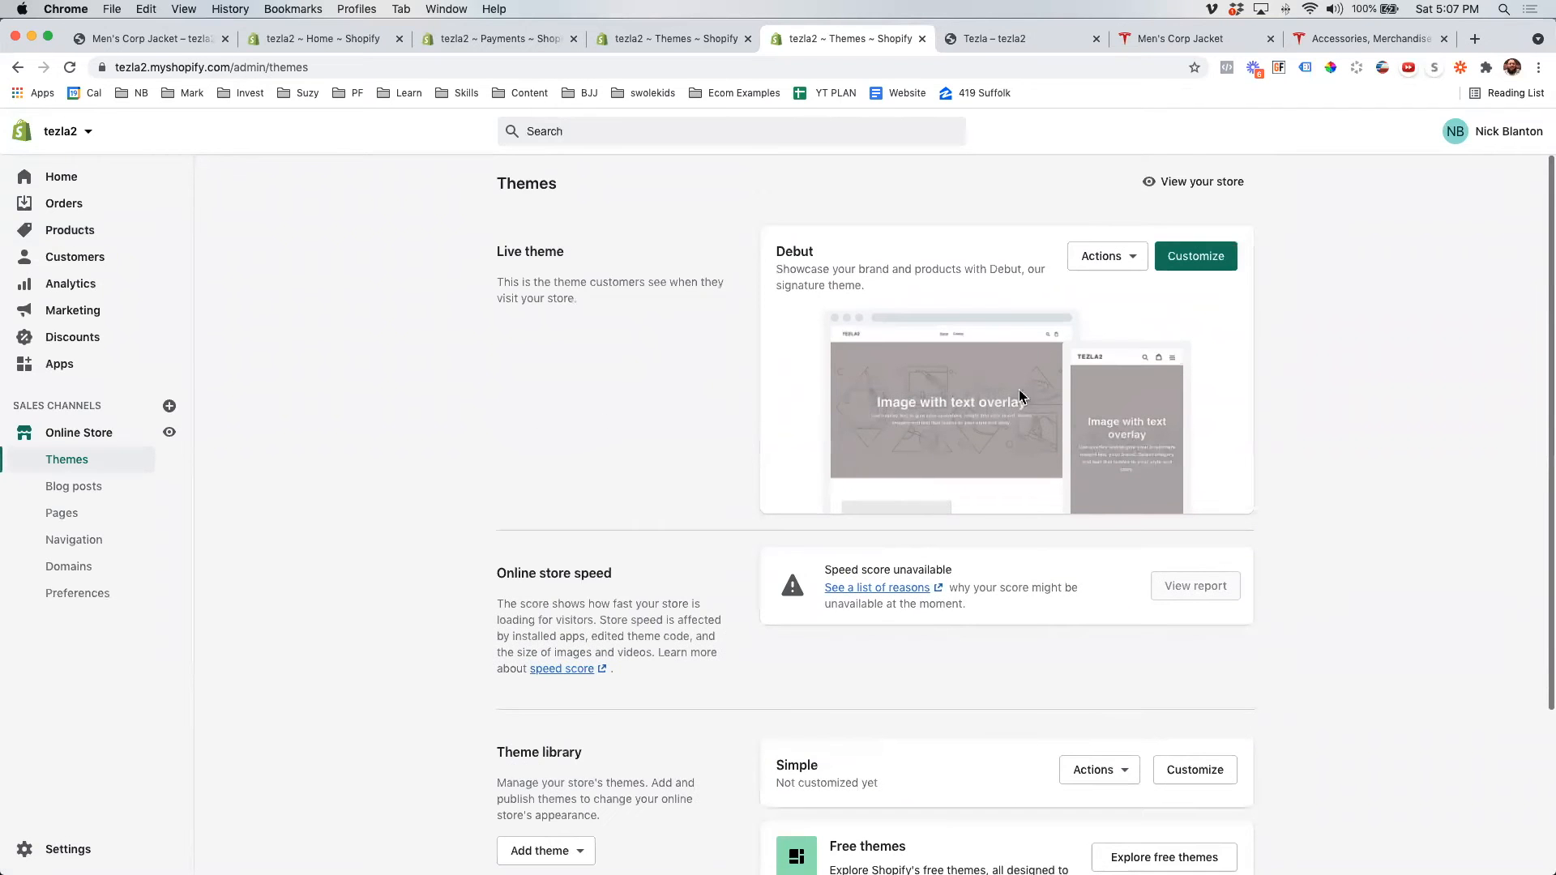
- Publish the Simple theme from the theme library as the store's live theme
left_click(1094, 768)
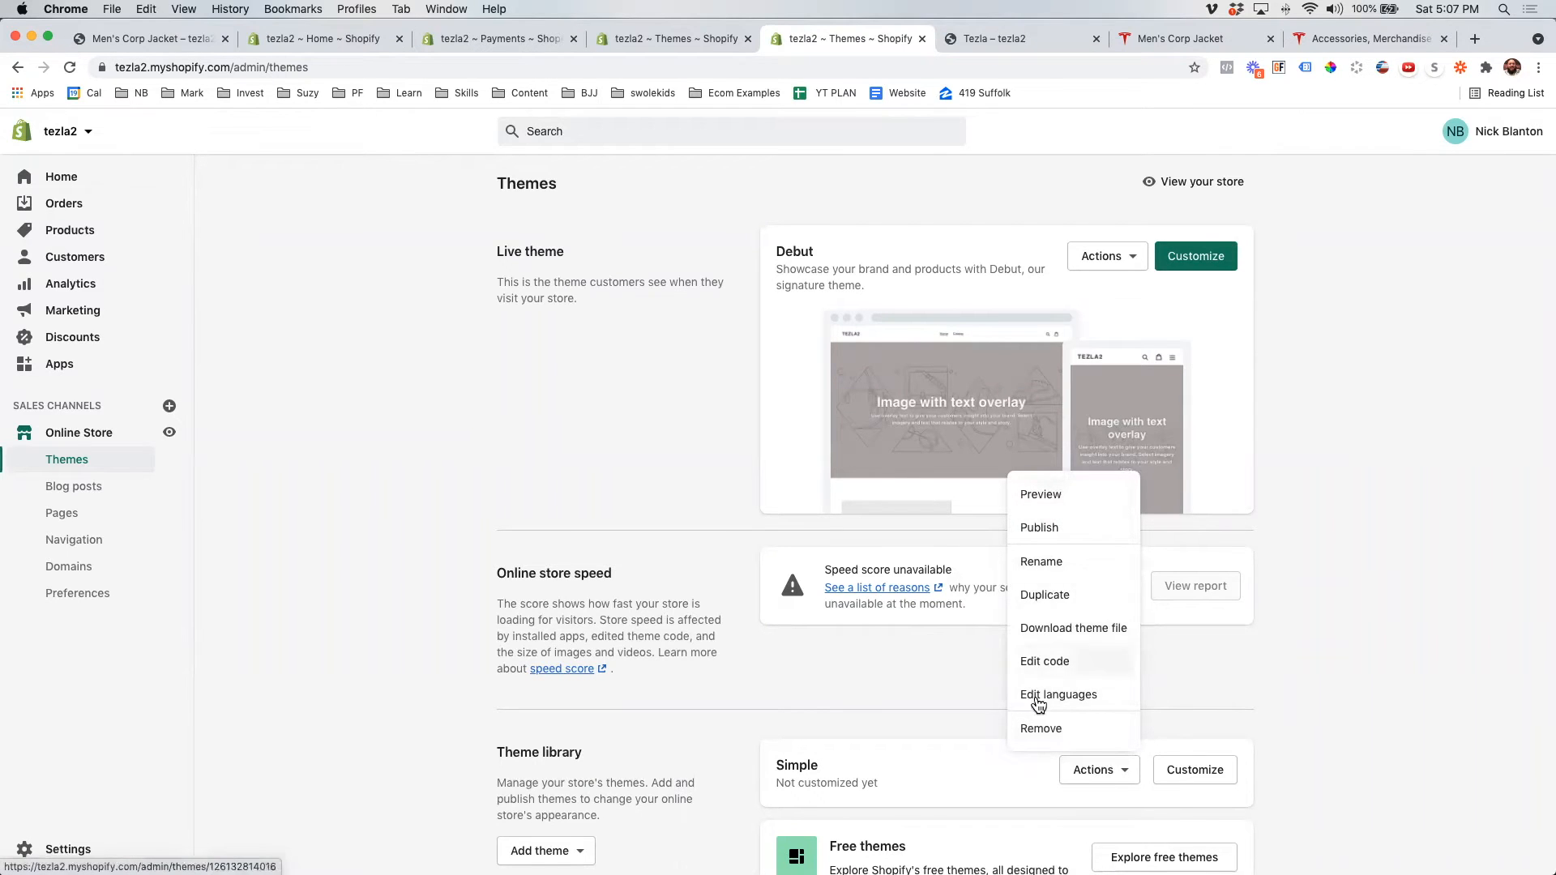
left_click(1050, 529)
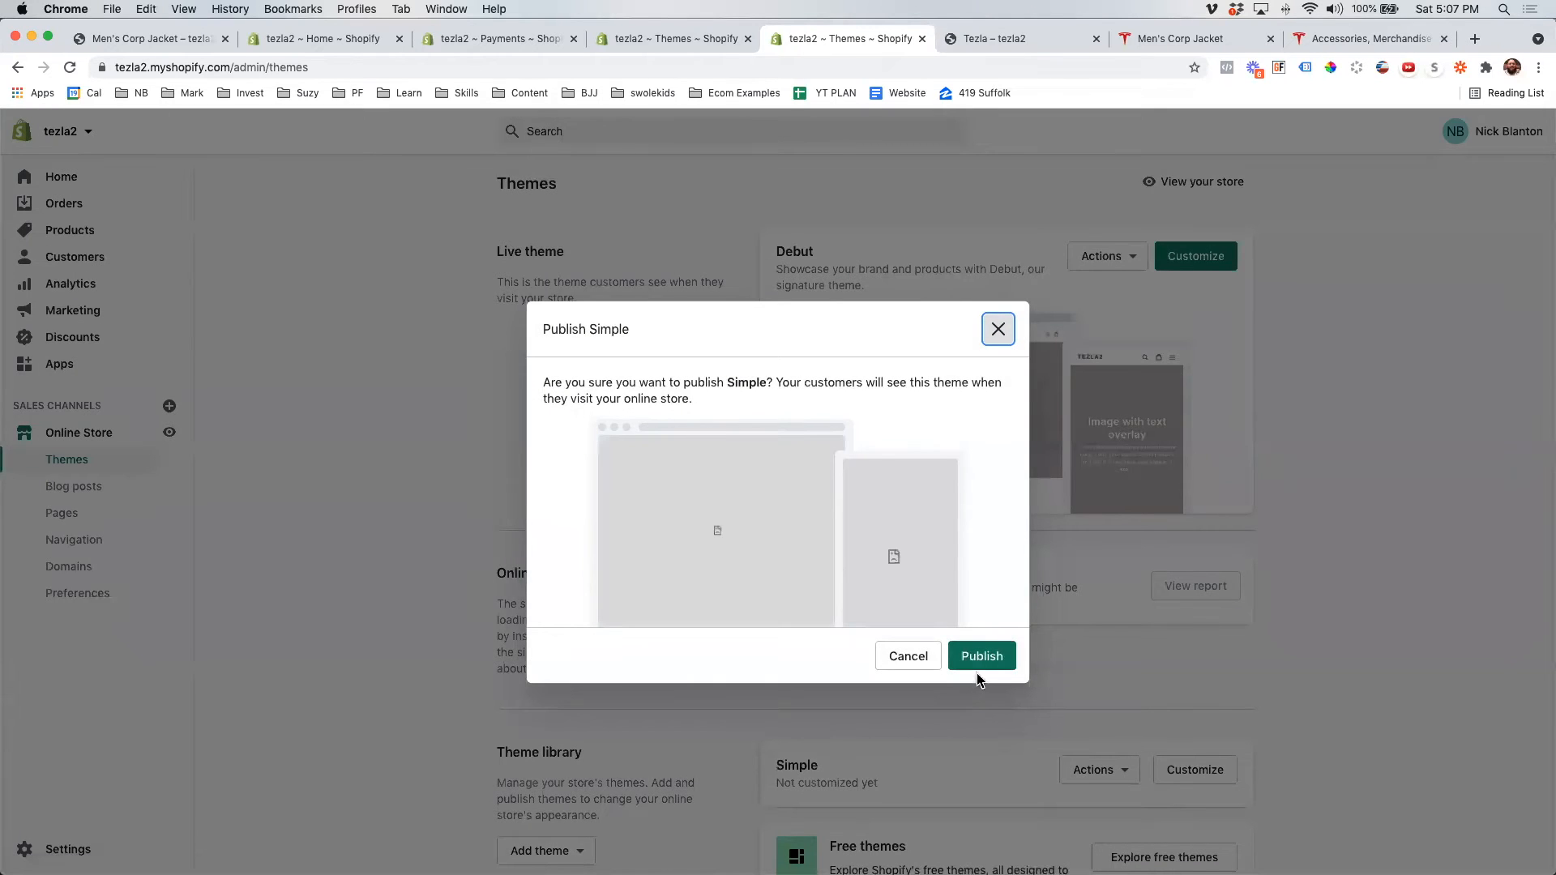
left_click(979, 660)
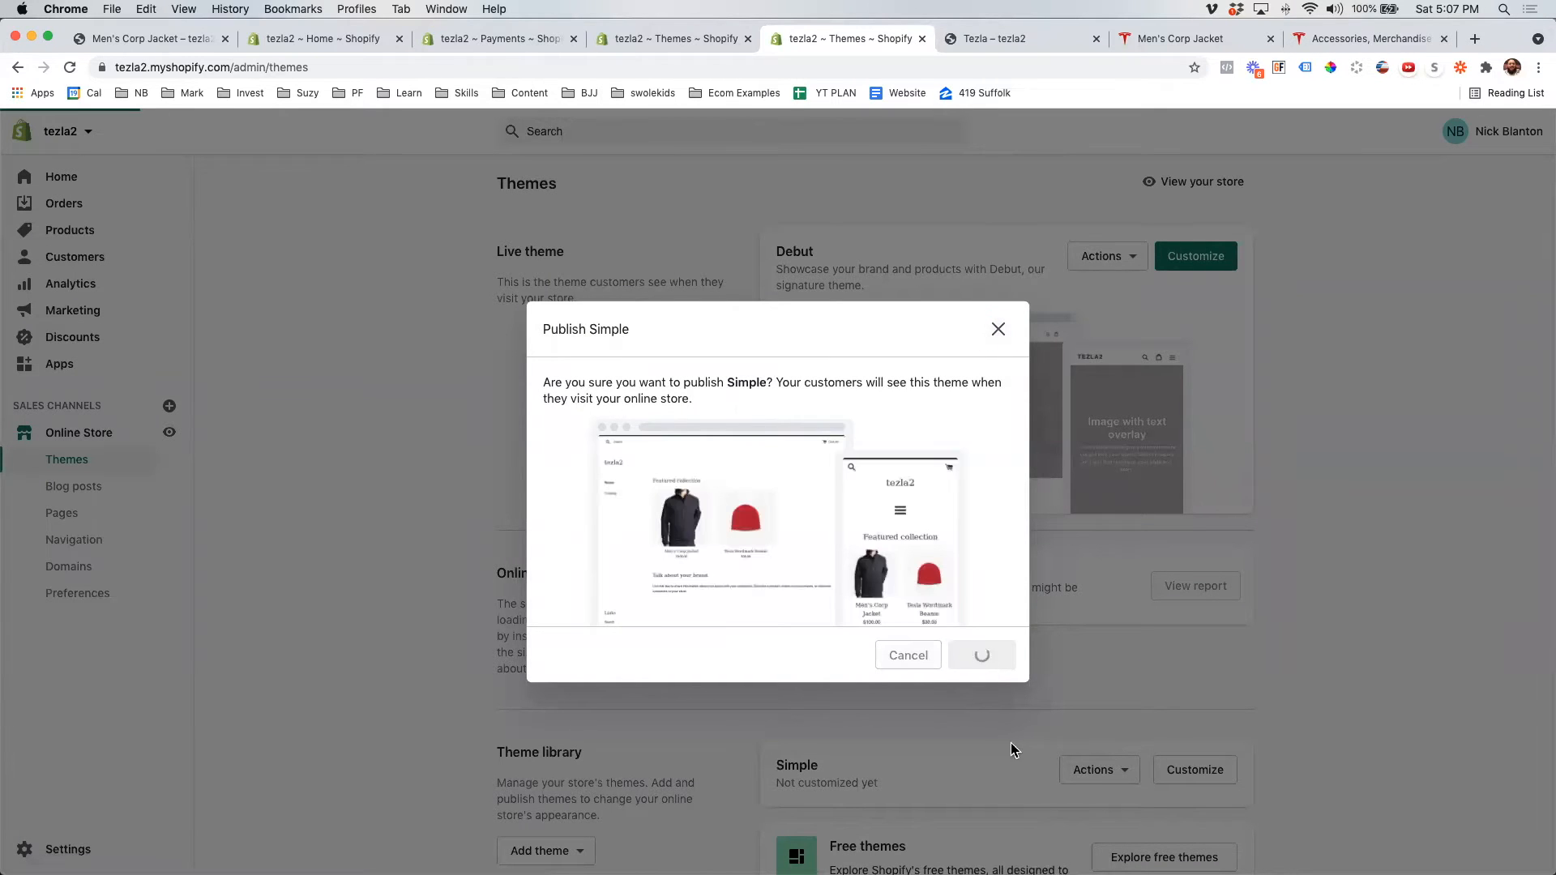
- View the storefront with the Simple theme and look over its home page
scroll(1032, 296, "down", 1)
scroll(1053, 301, "up", 1)
scroll(1158, 209, "down", 1)
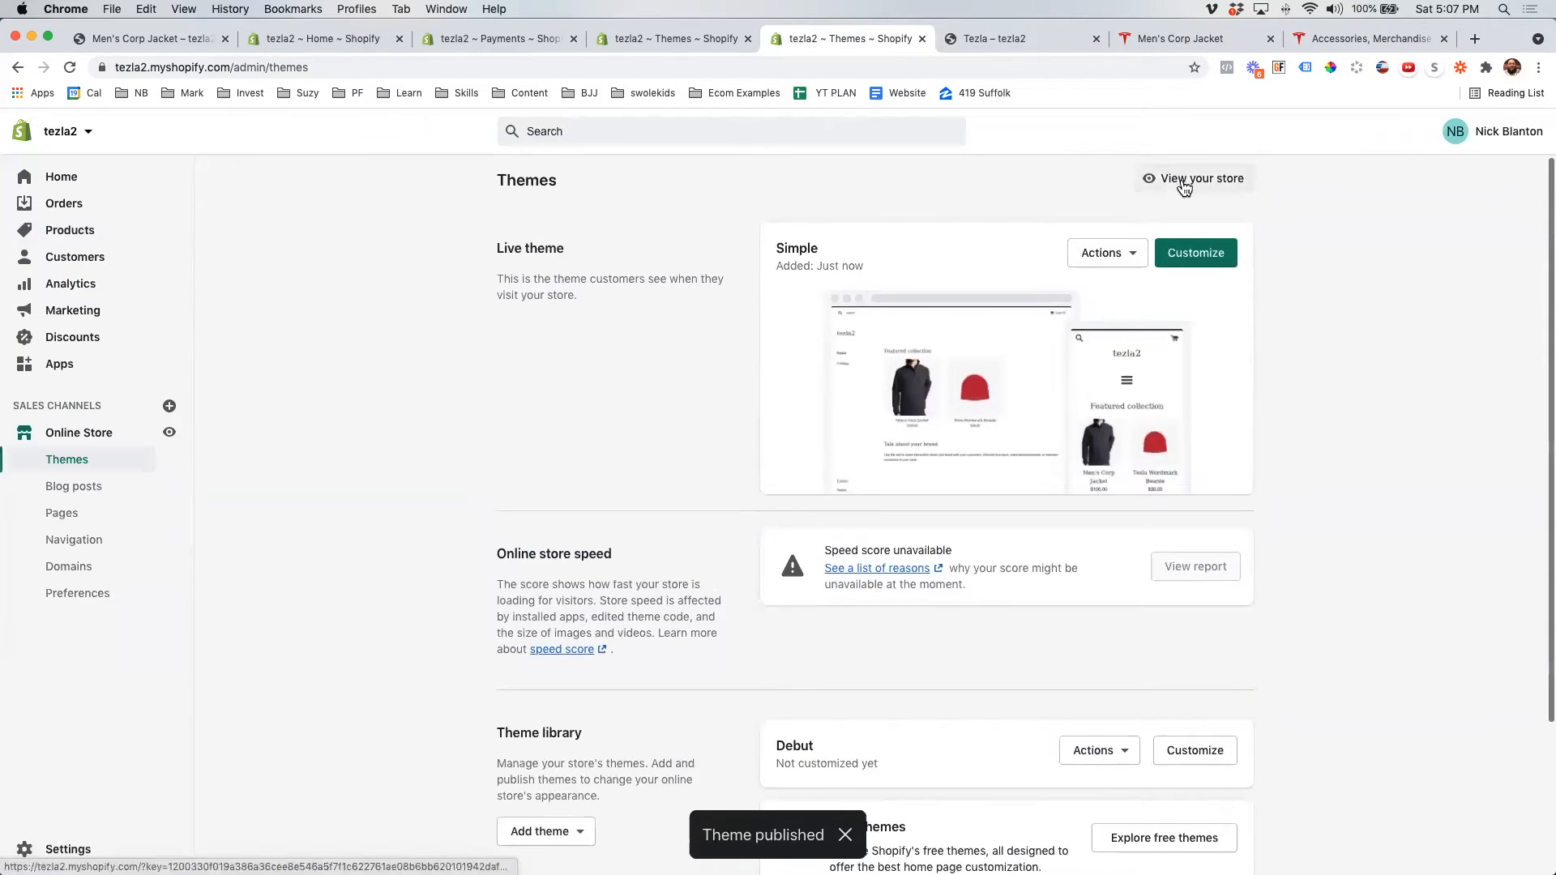
left_click(1183, 188)
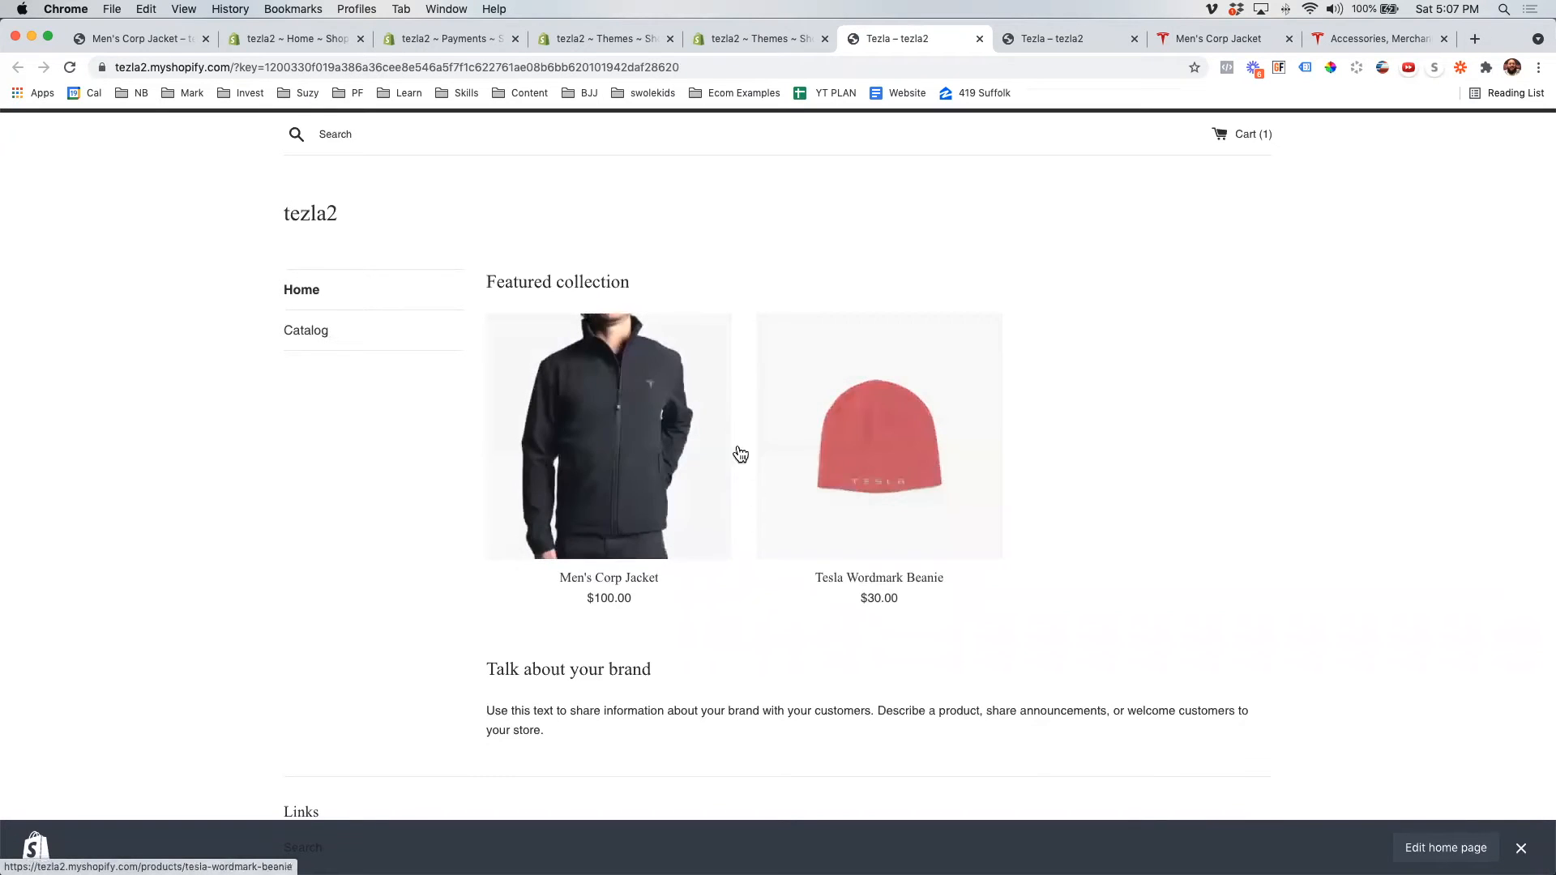
scroll(672, 478, "down", 2)
scroll(687, 499, "up", 3)
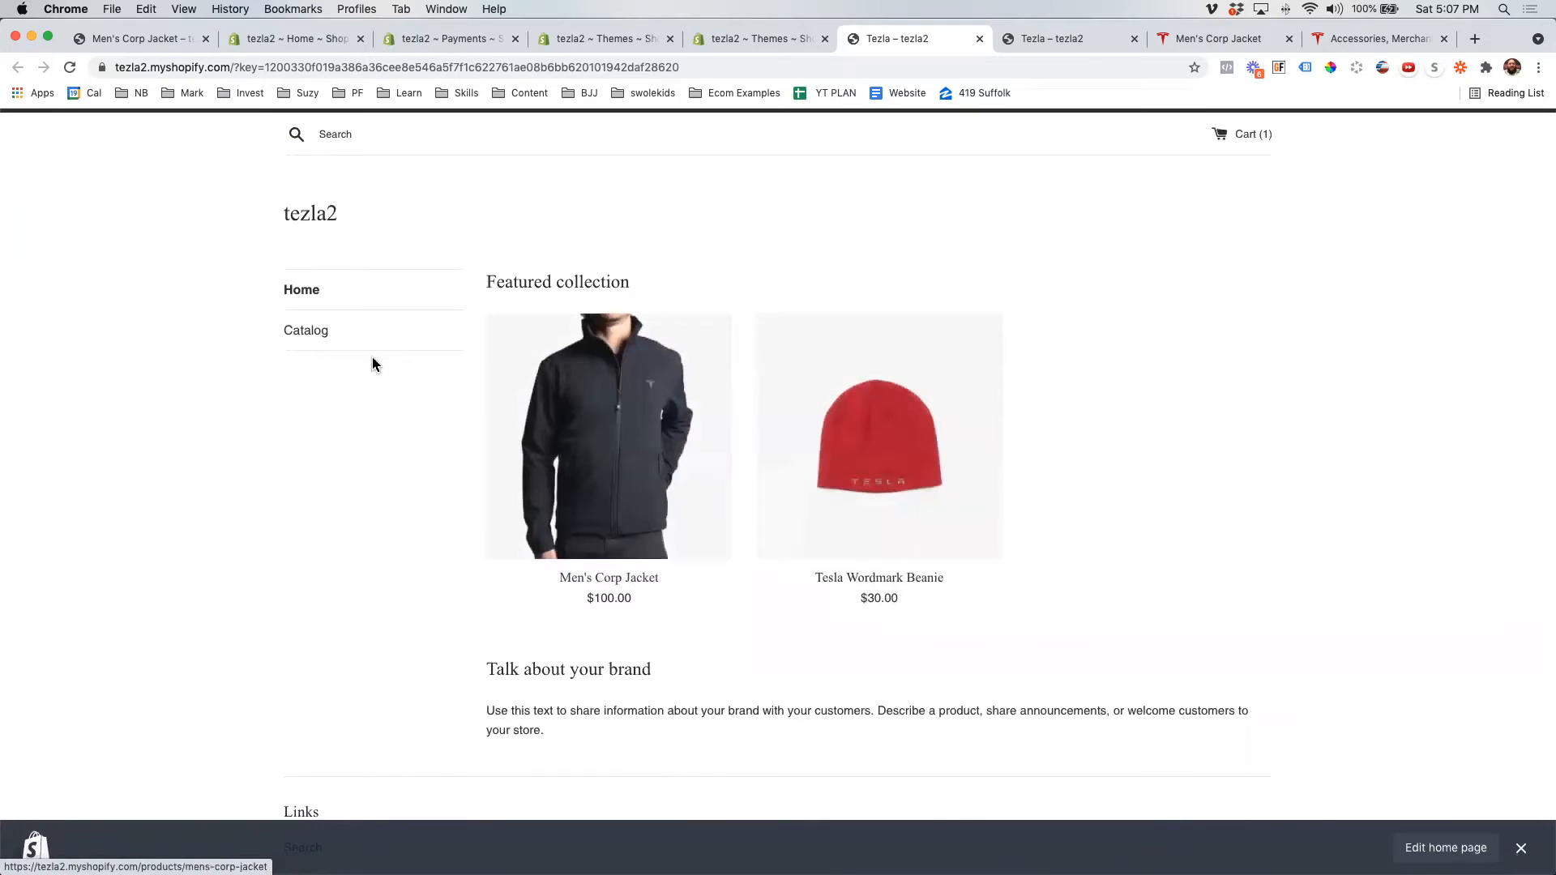
- Open the Tesla Wordmark Beanie from the catalog and examine its product page layout, description and recommendations
left_click(318, 334)
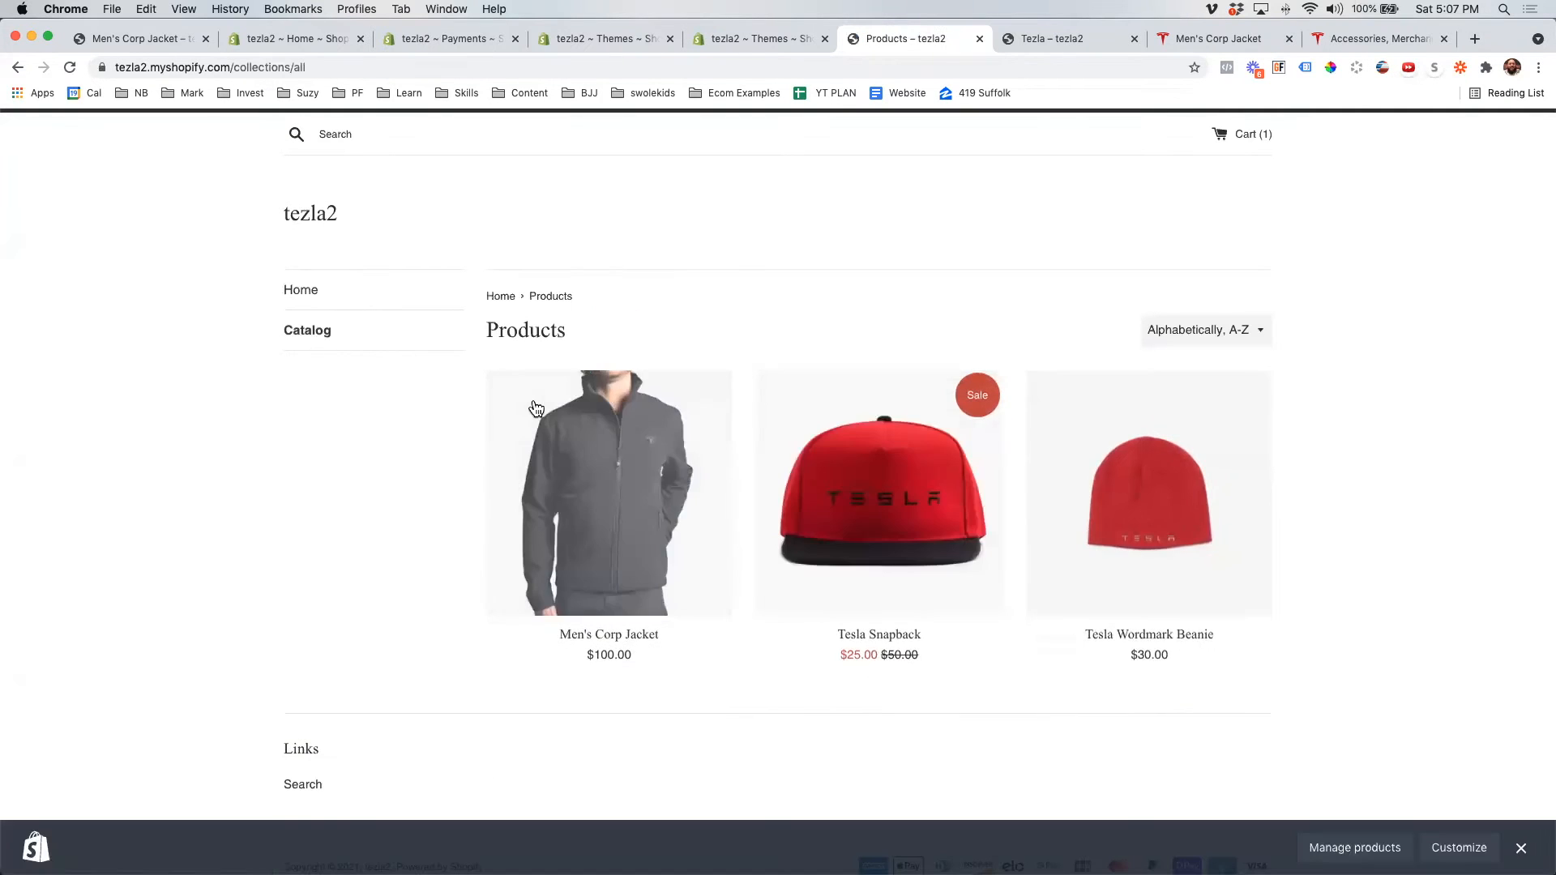
left_click(1188, 536)
scroll(977, 621, "down", 3)
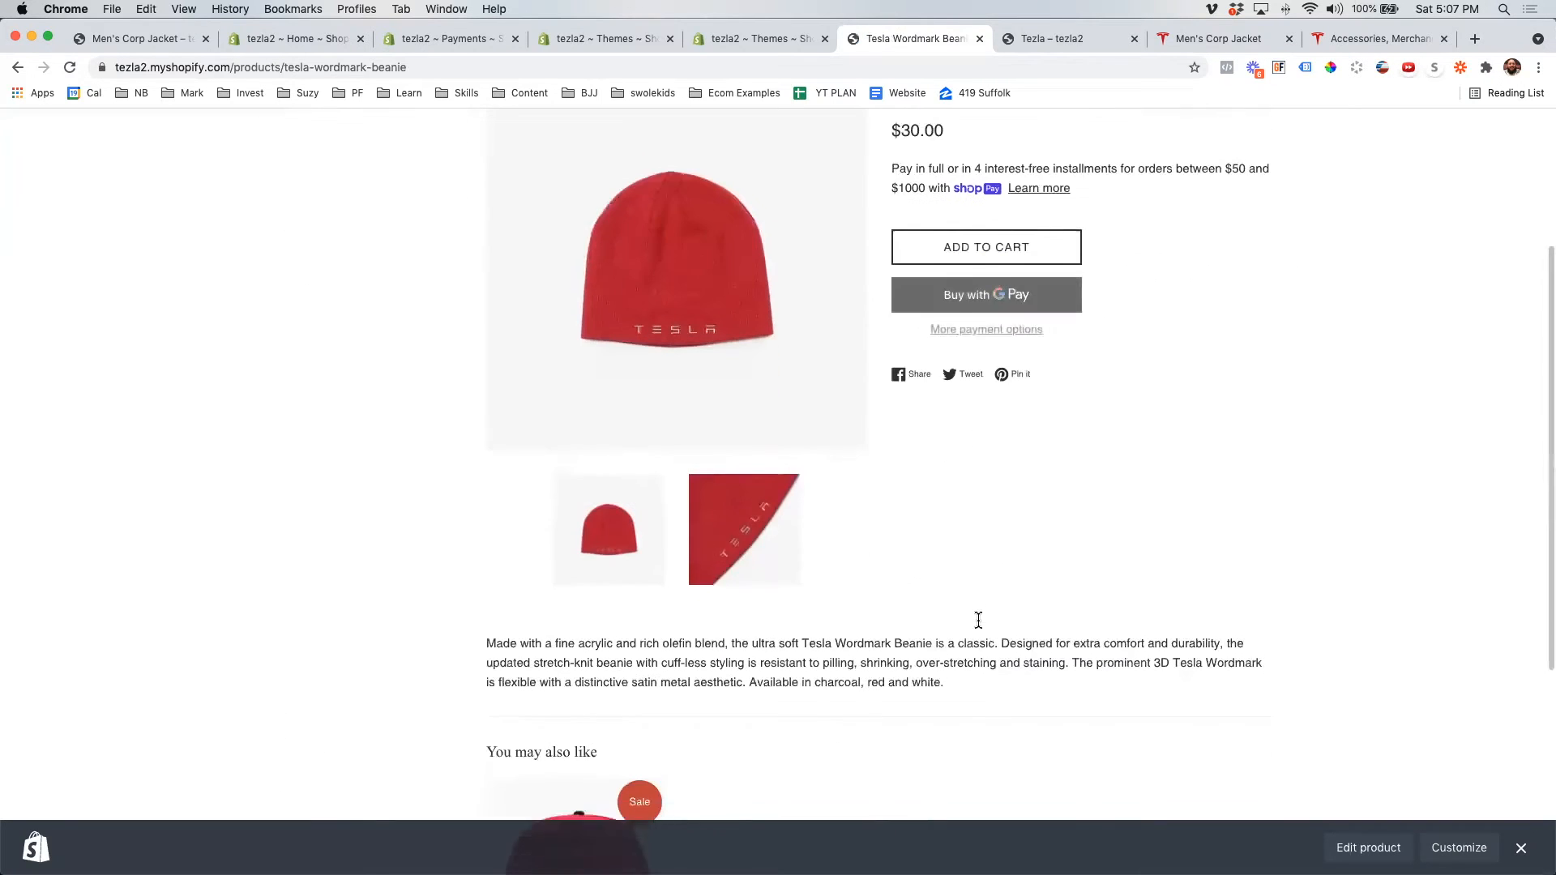
scroll(978, 621, "down", 5)
scroll(985, 614, "up", 8)
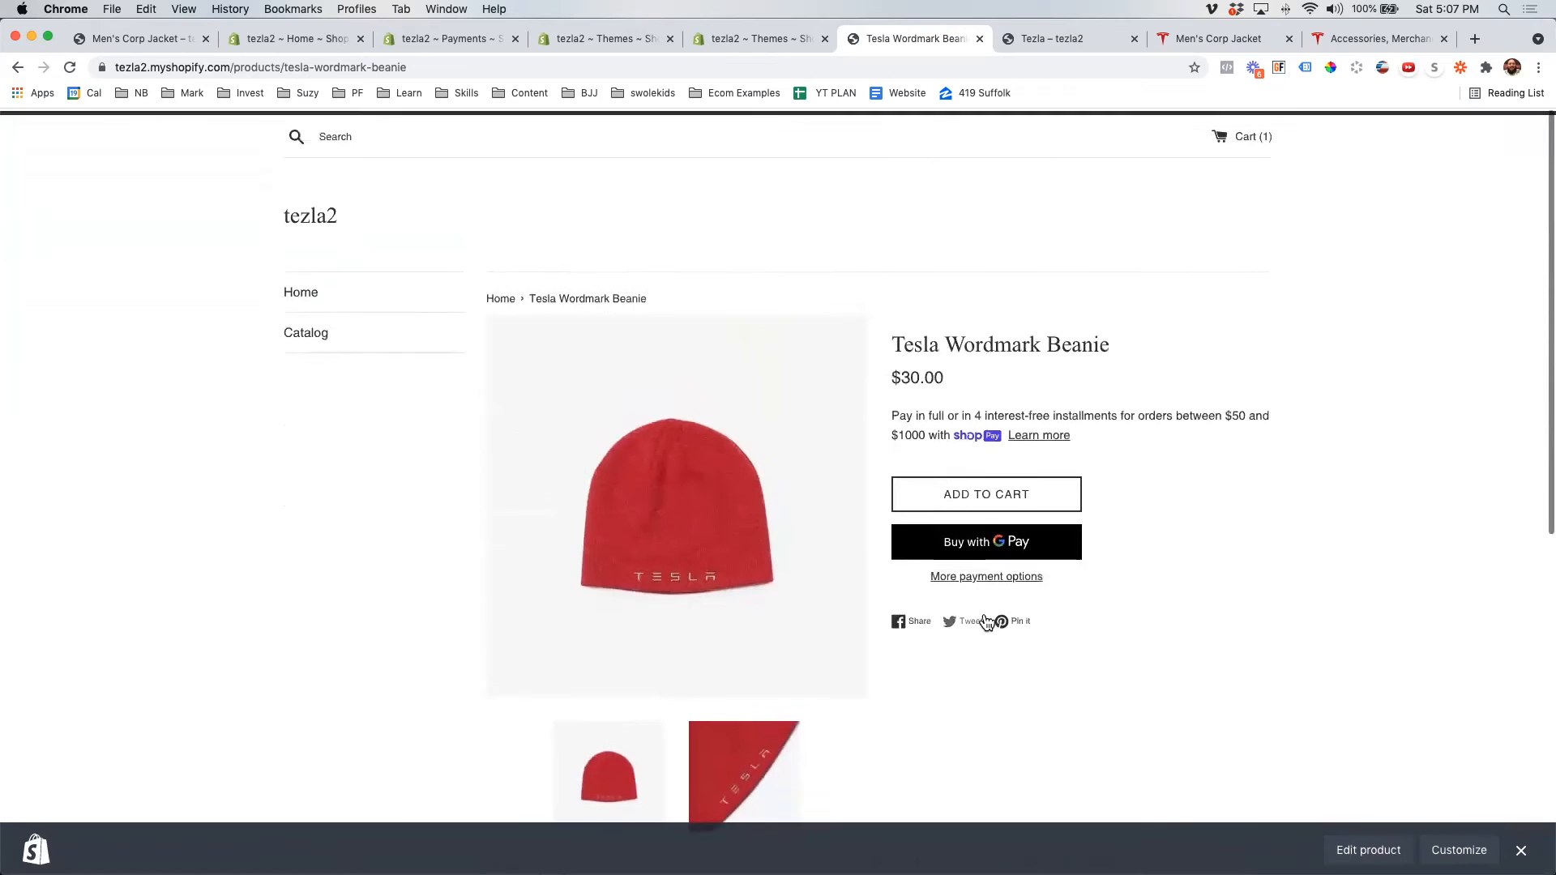
scroll(986, 621, "down", 7)
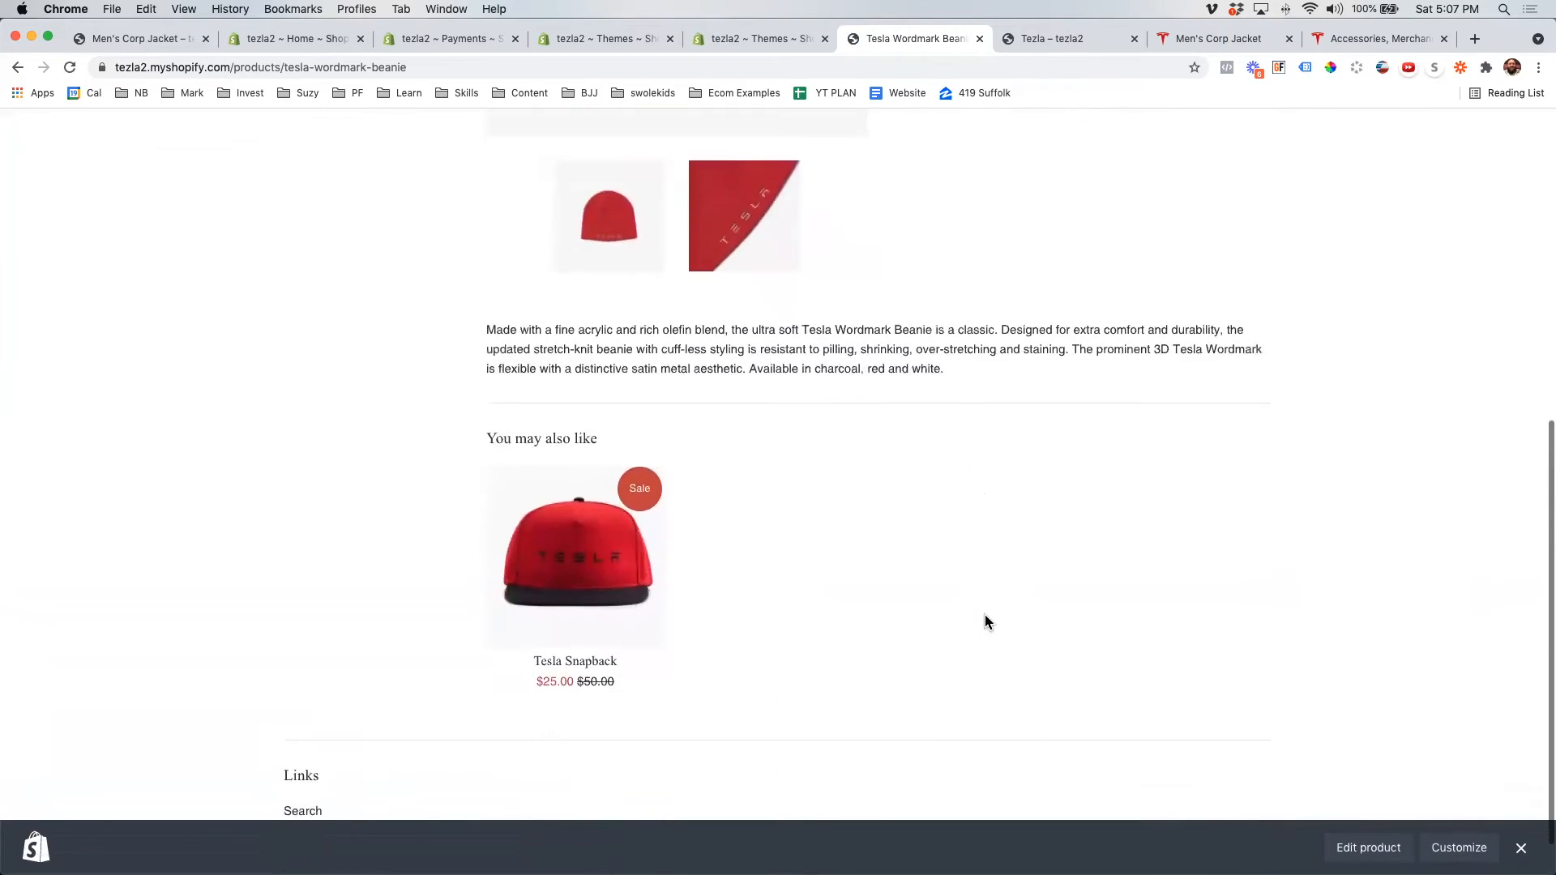
- Review the Tesla Wordmark Beanie product page from top to bottom and return to the storefront home page
scroll(985, 622, "up", 7)
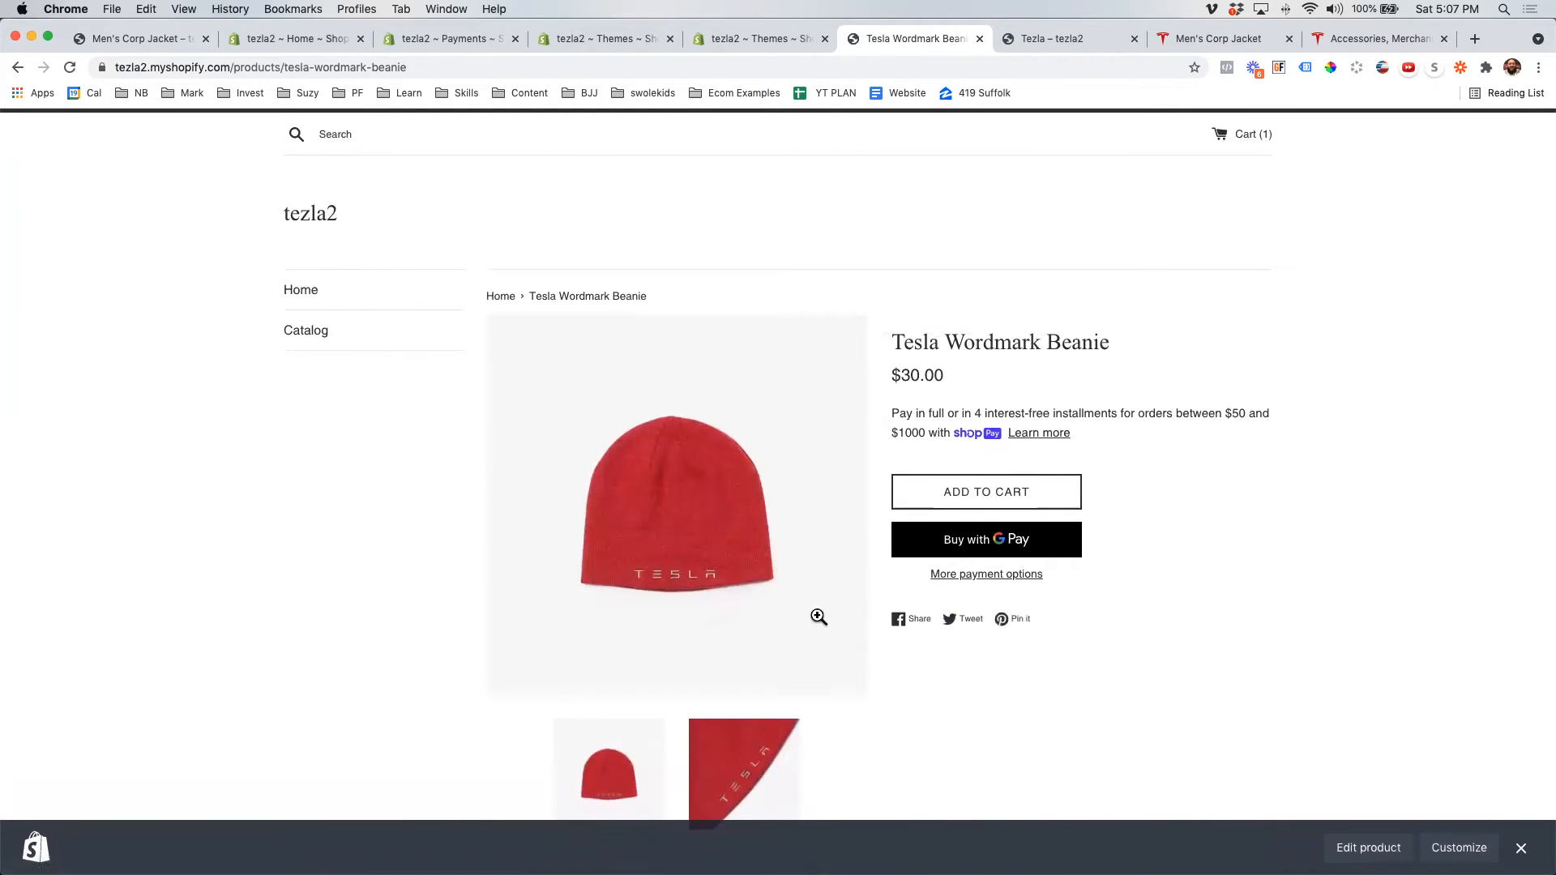
scroll(862, 626, "down", 7)
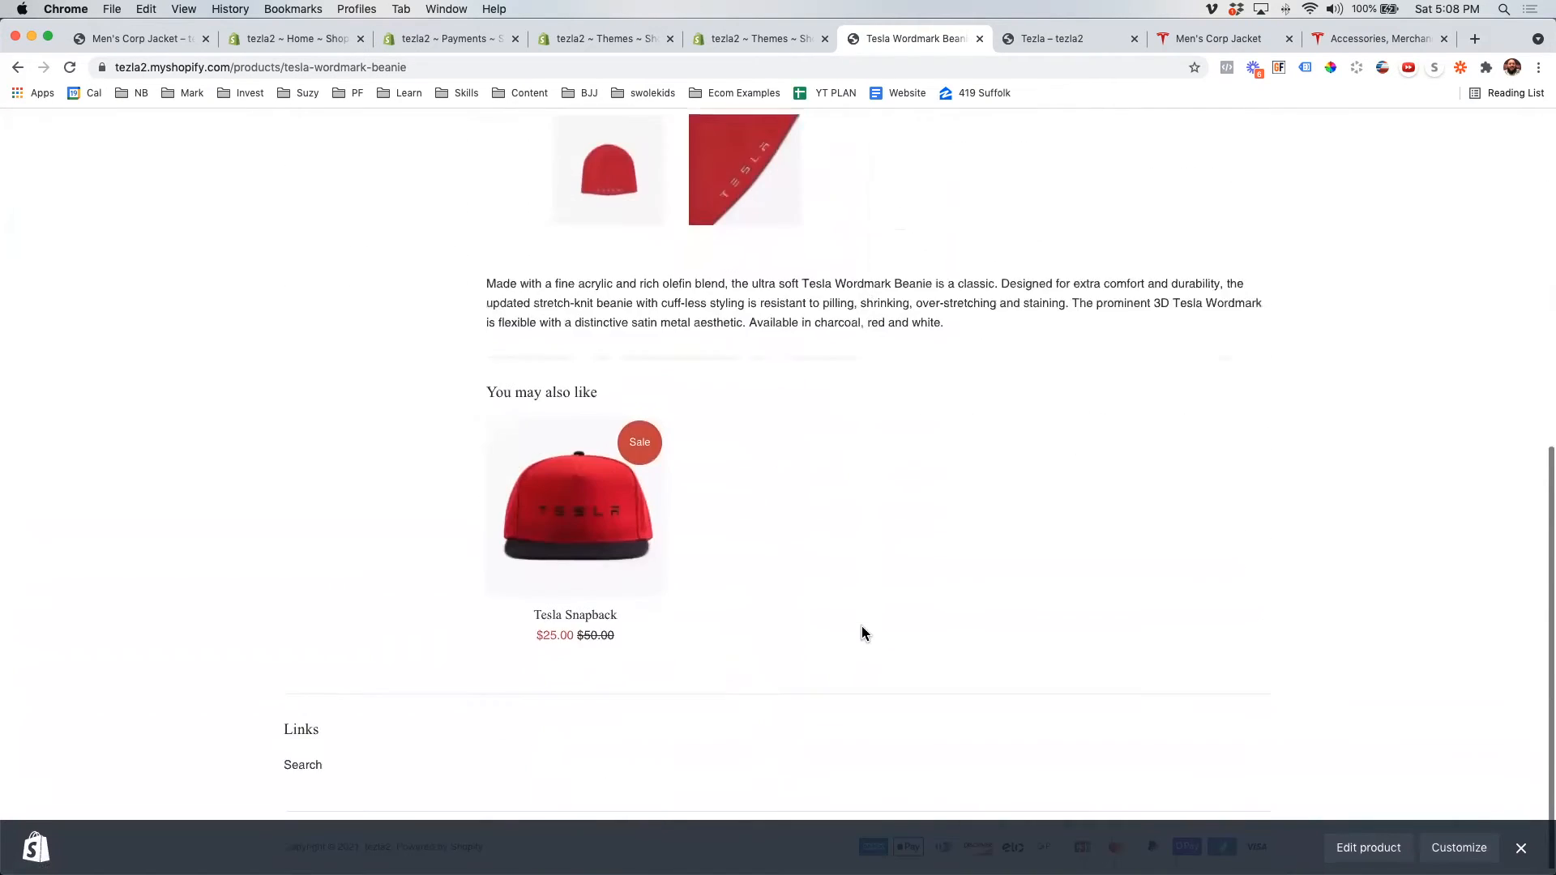
scroll(863, 626, "up", 7)
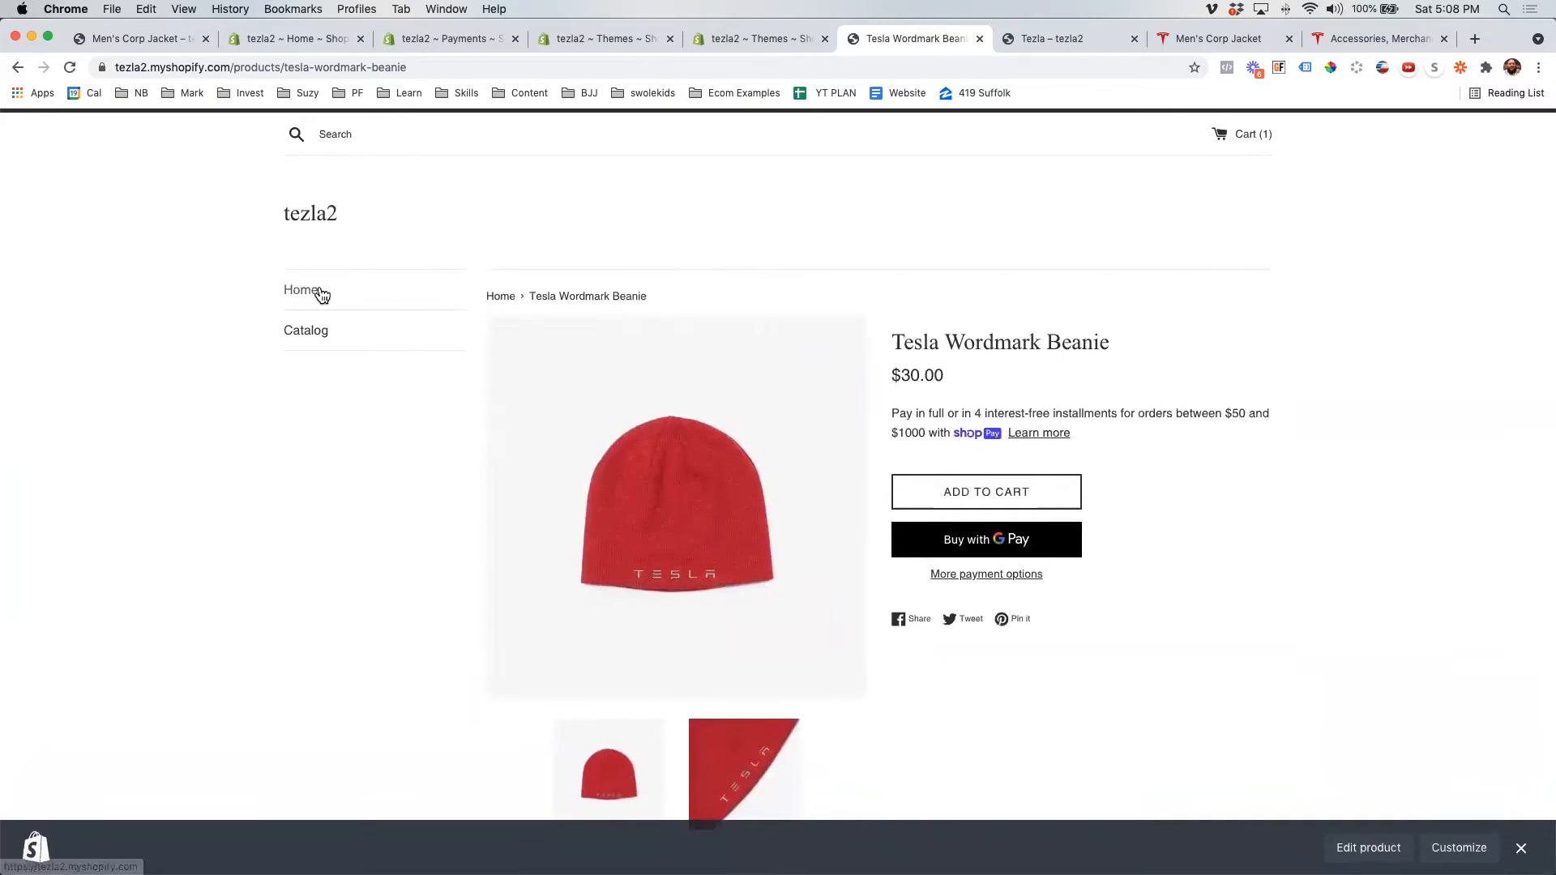
left_click(322, 295)
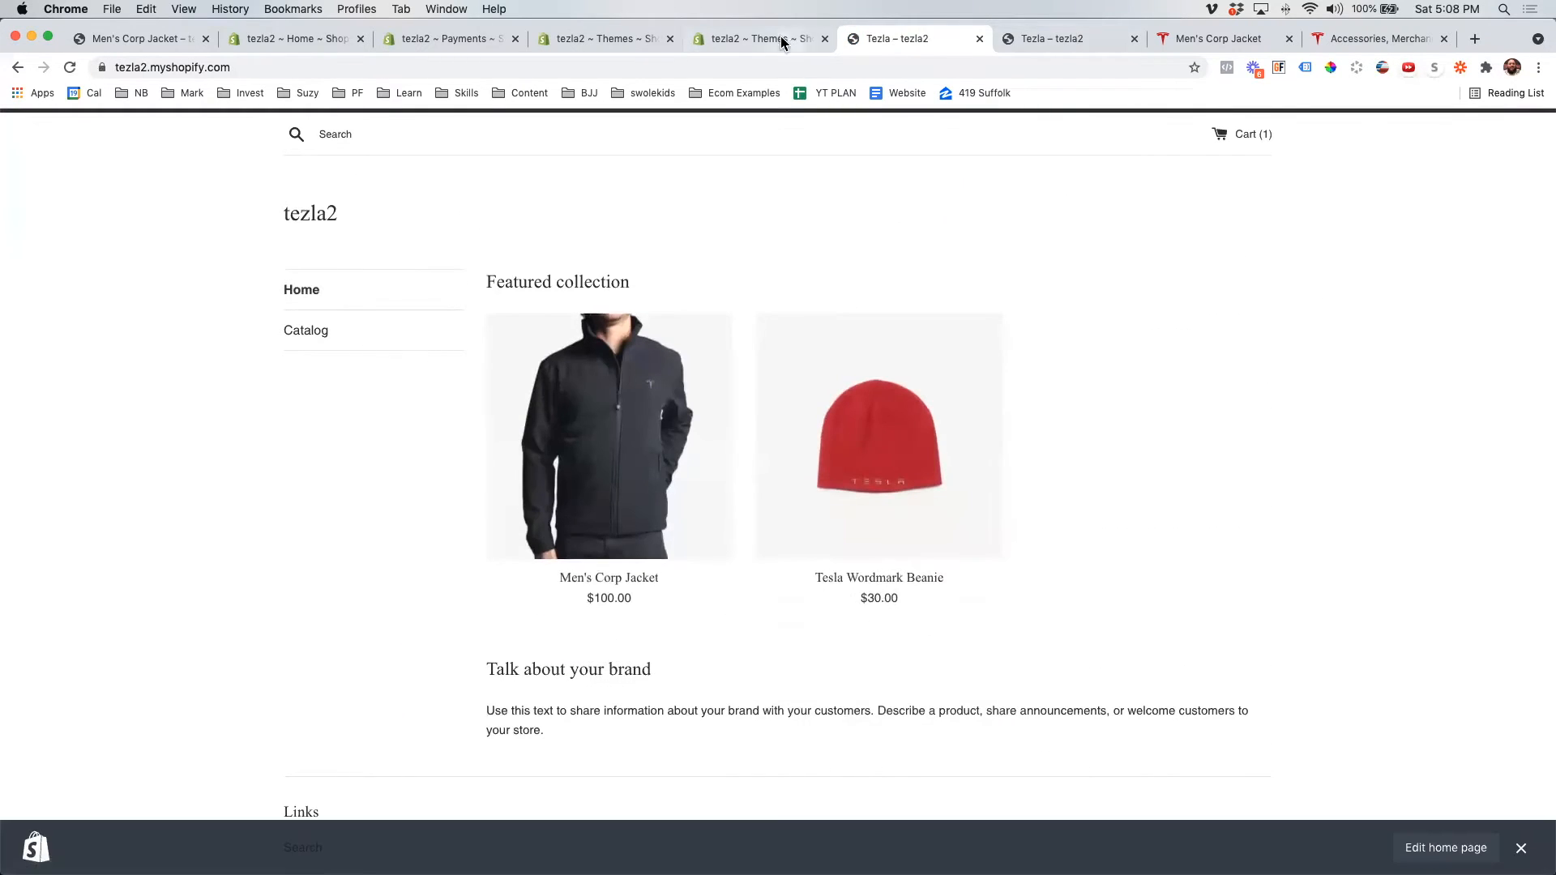
- Publish the Debut theme from the theme library as the store's live theme
left_click(762, 40)
scroll(1102, 527, "down", 4)
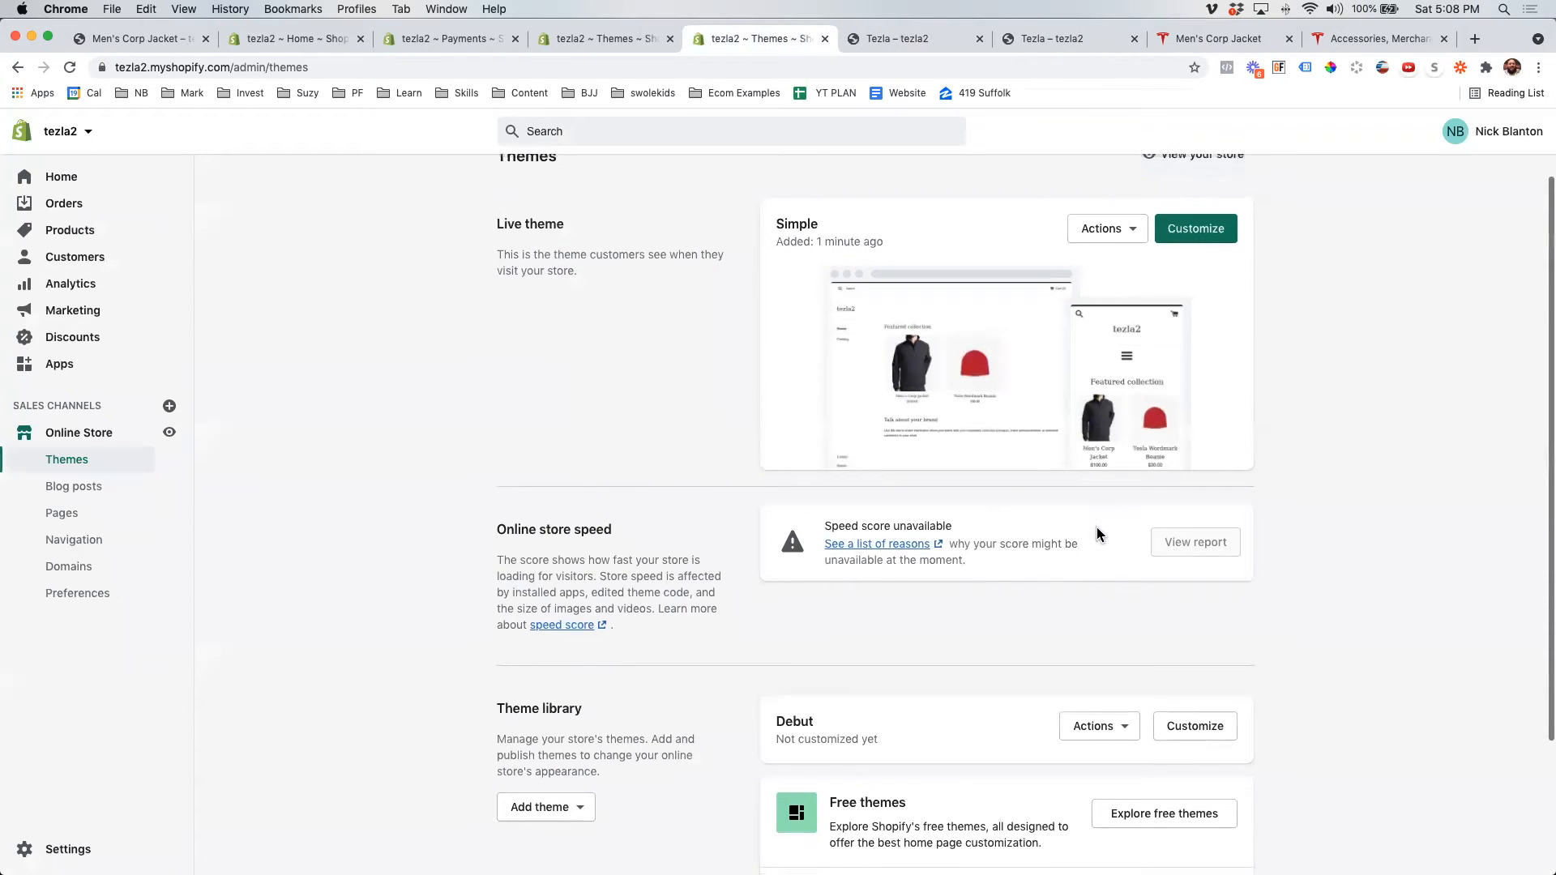
left_click(1112, 560)
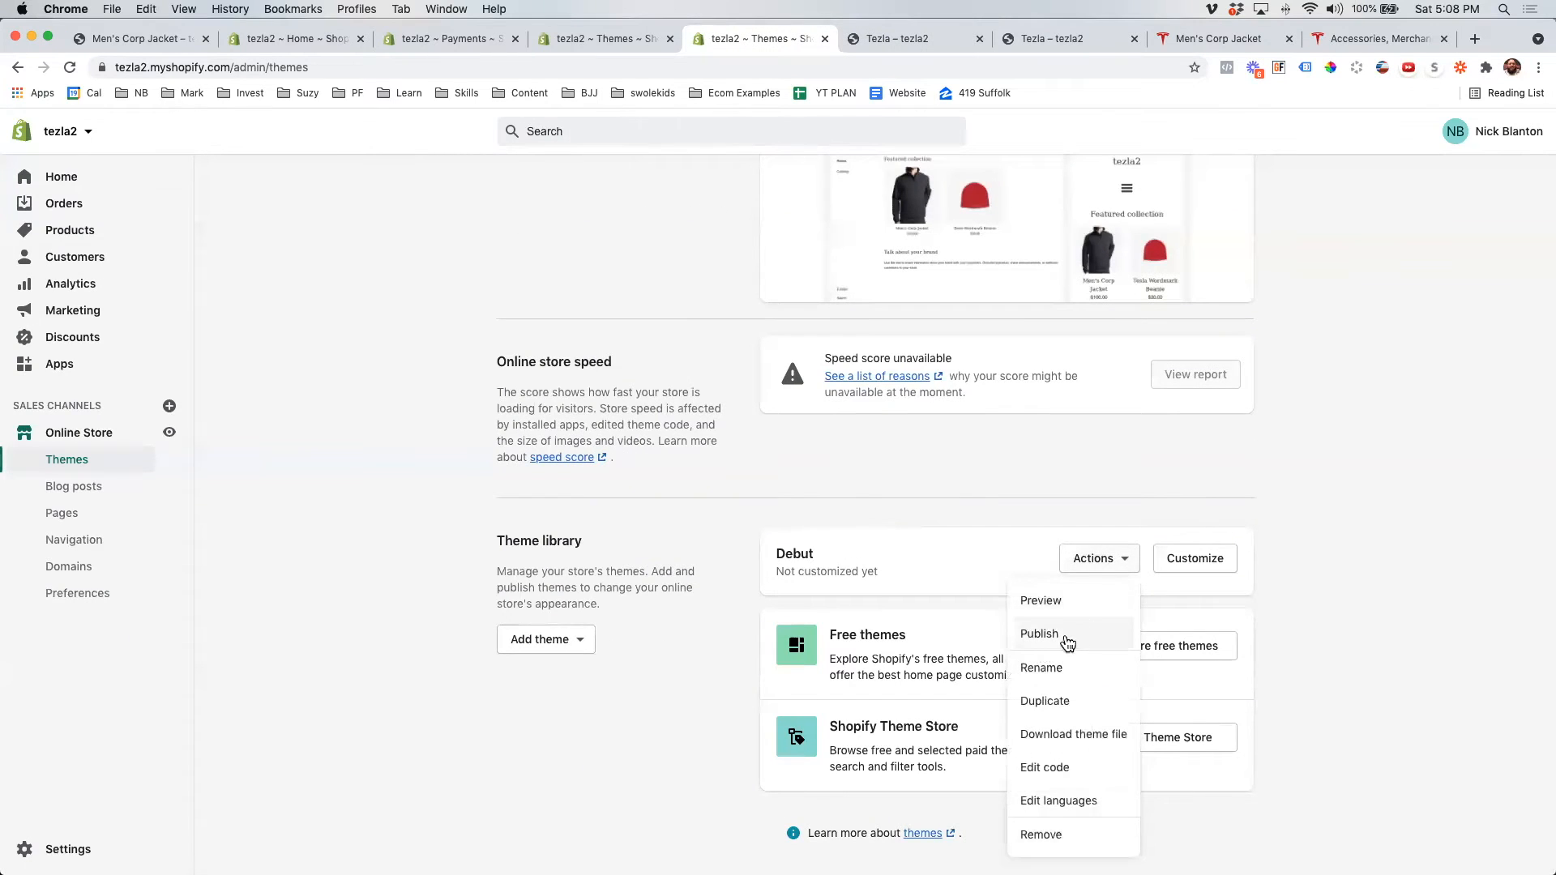
left_click(1066, 639)
left_click(982, 663)
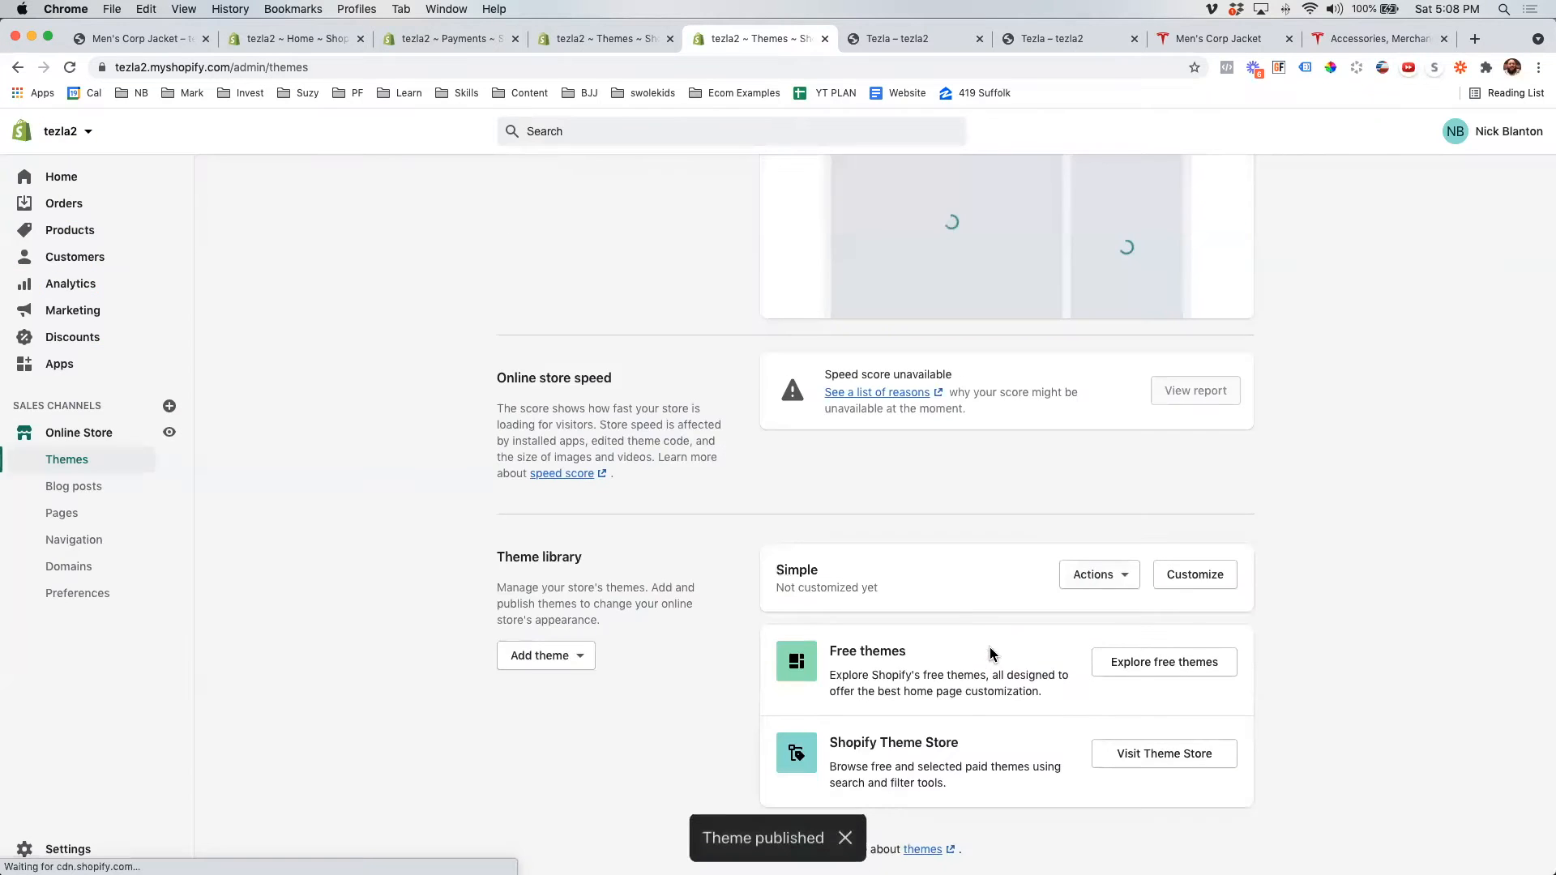
scroll(989, 567, "up", 5)
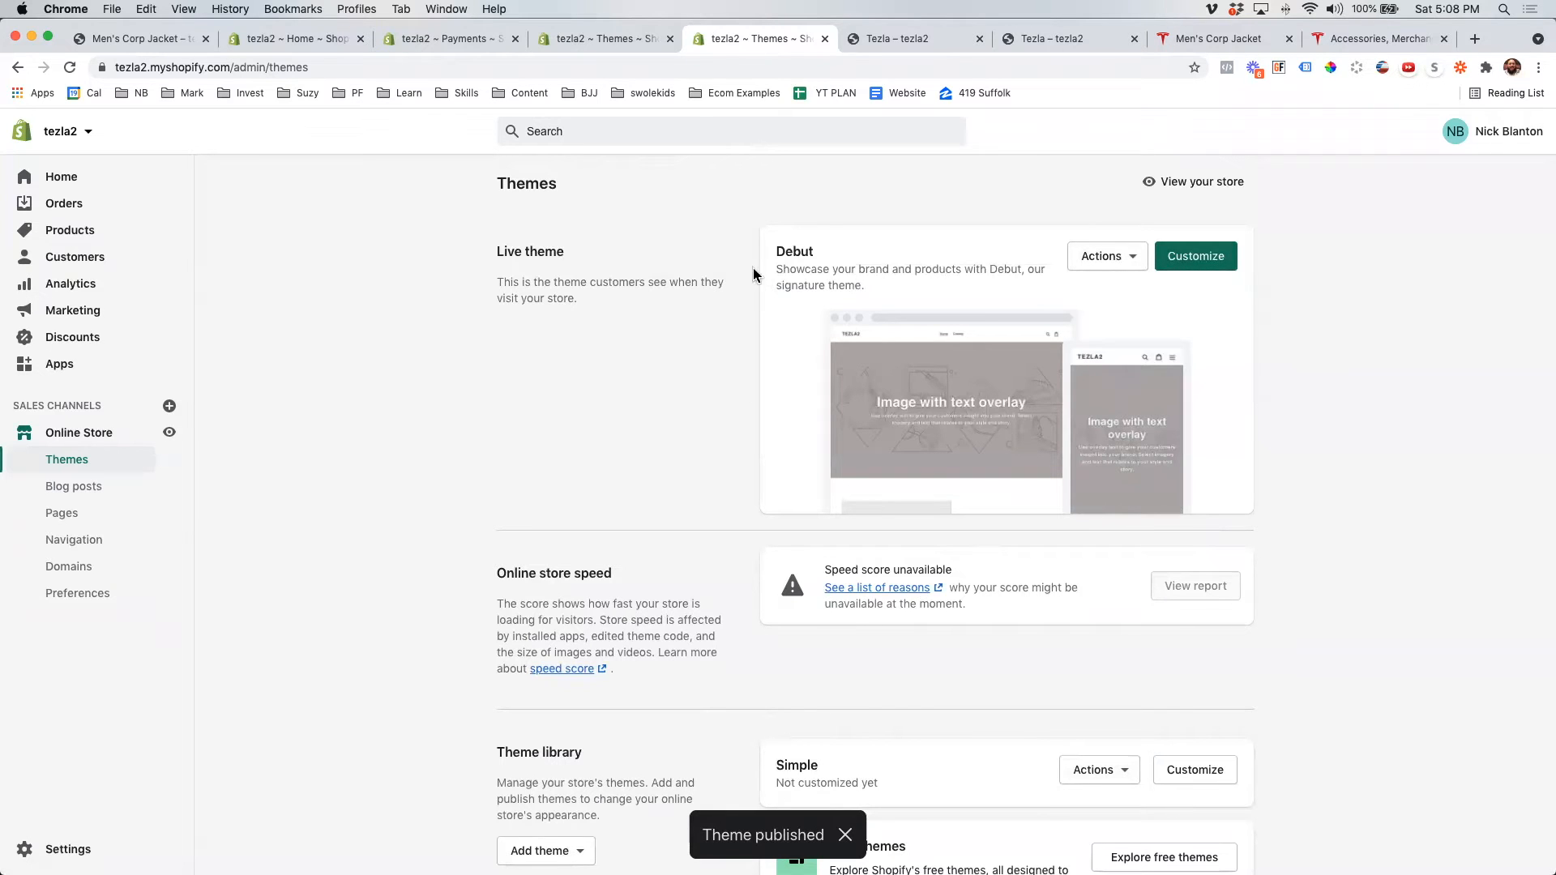
left_click_drag(812, 254, 697, 251)
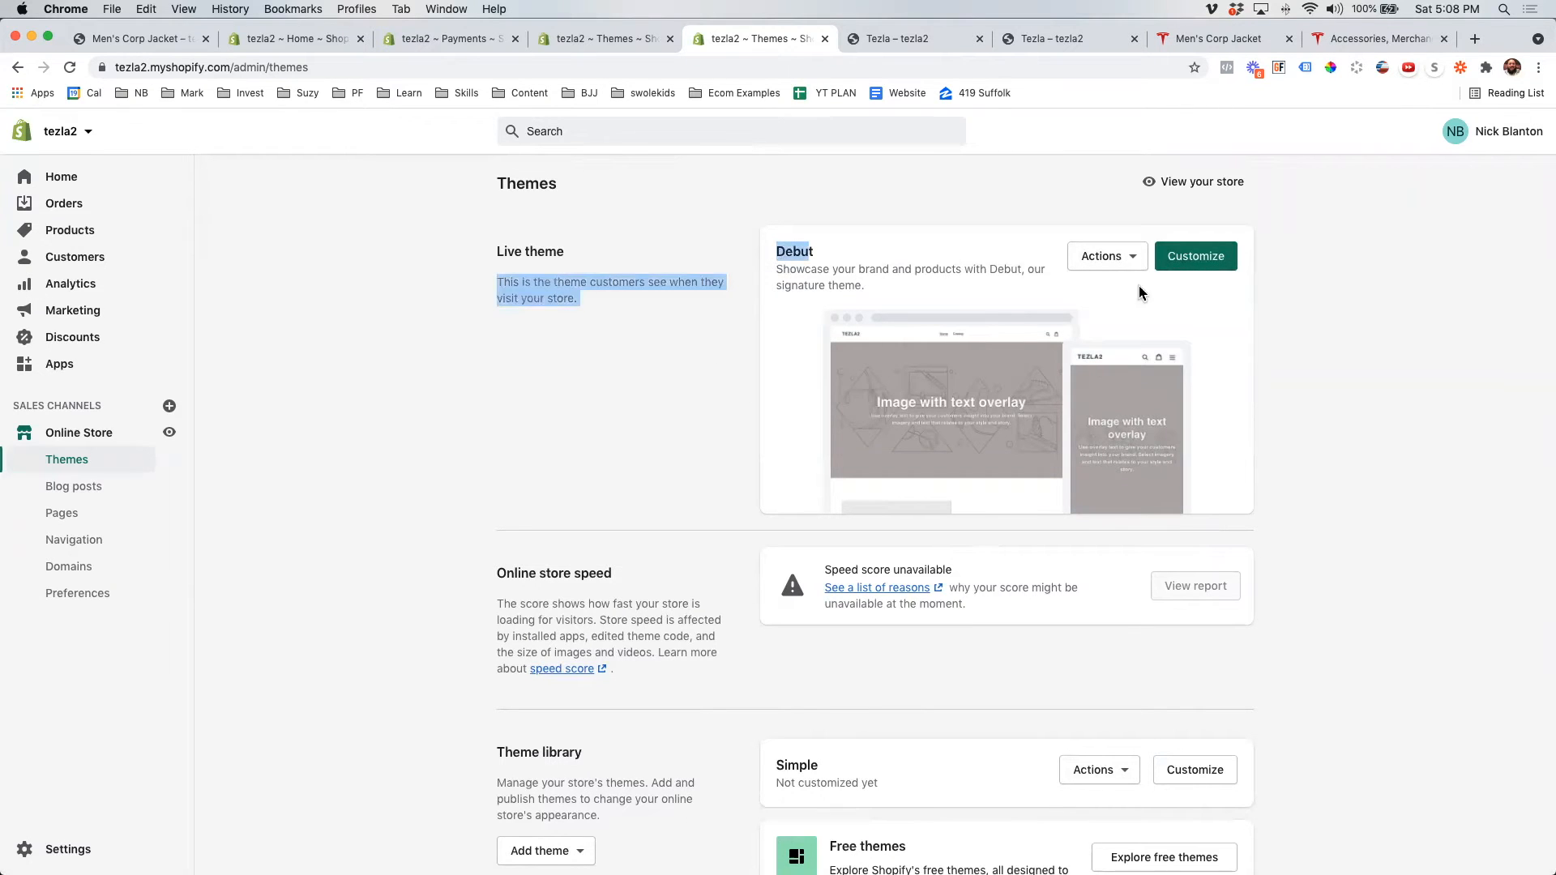
left_click(705, 388)
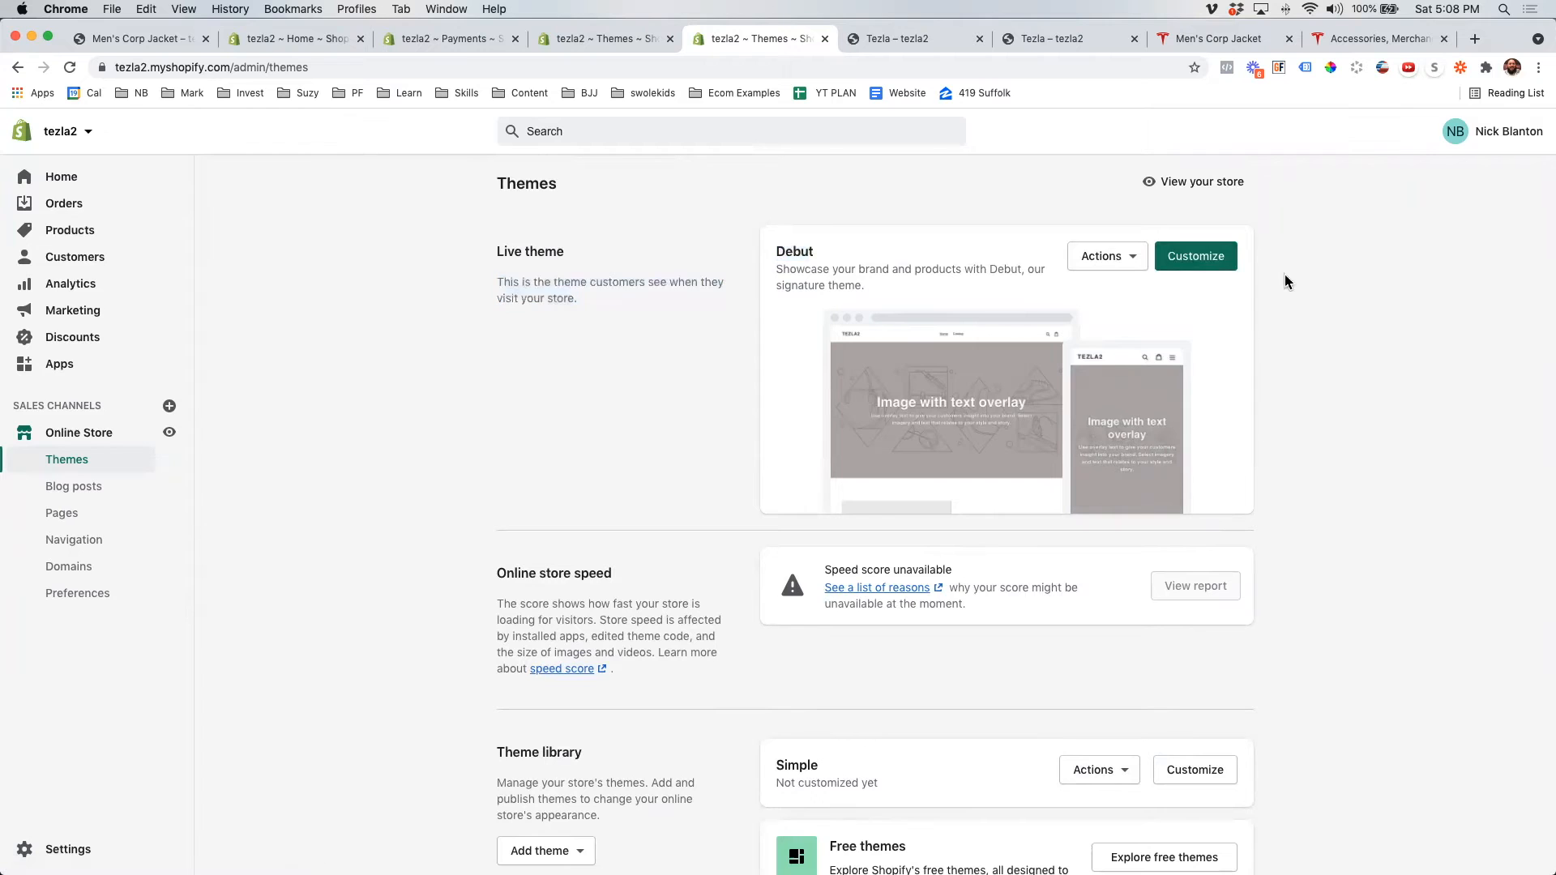
- Open the live Debut theme for customization and display the home page header's settings
left_click(1185, 262)
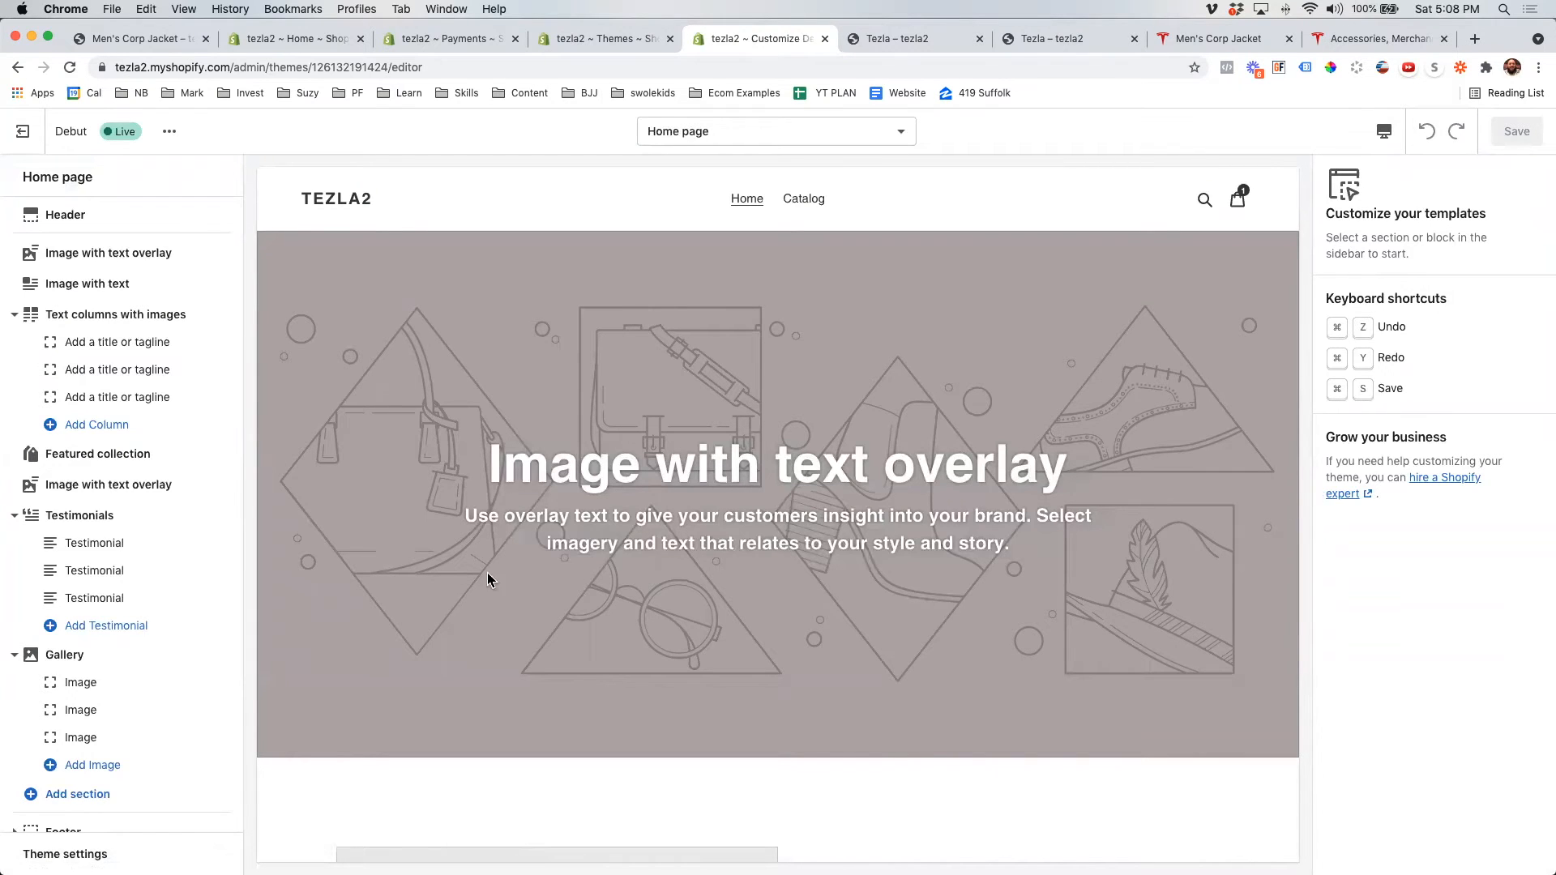
left_click(93, 214)
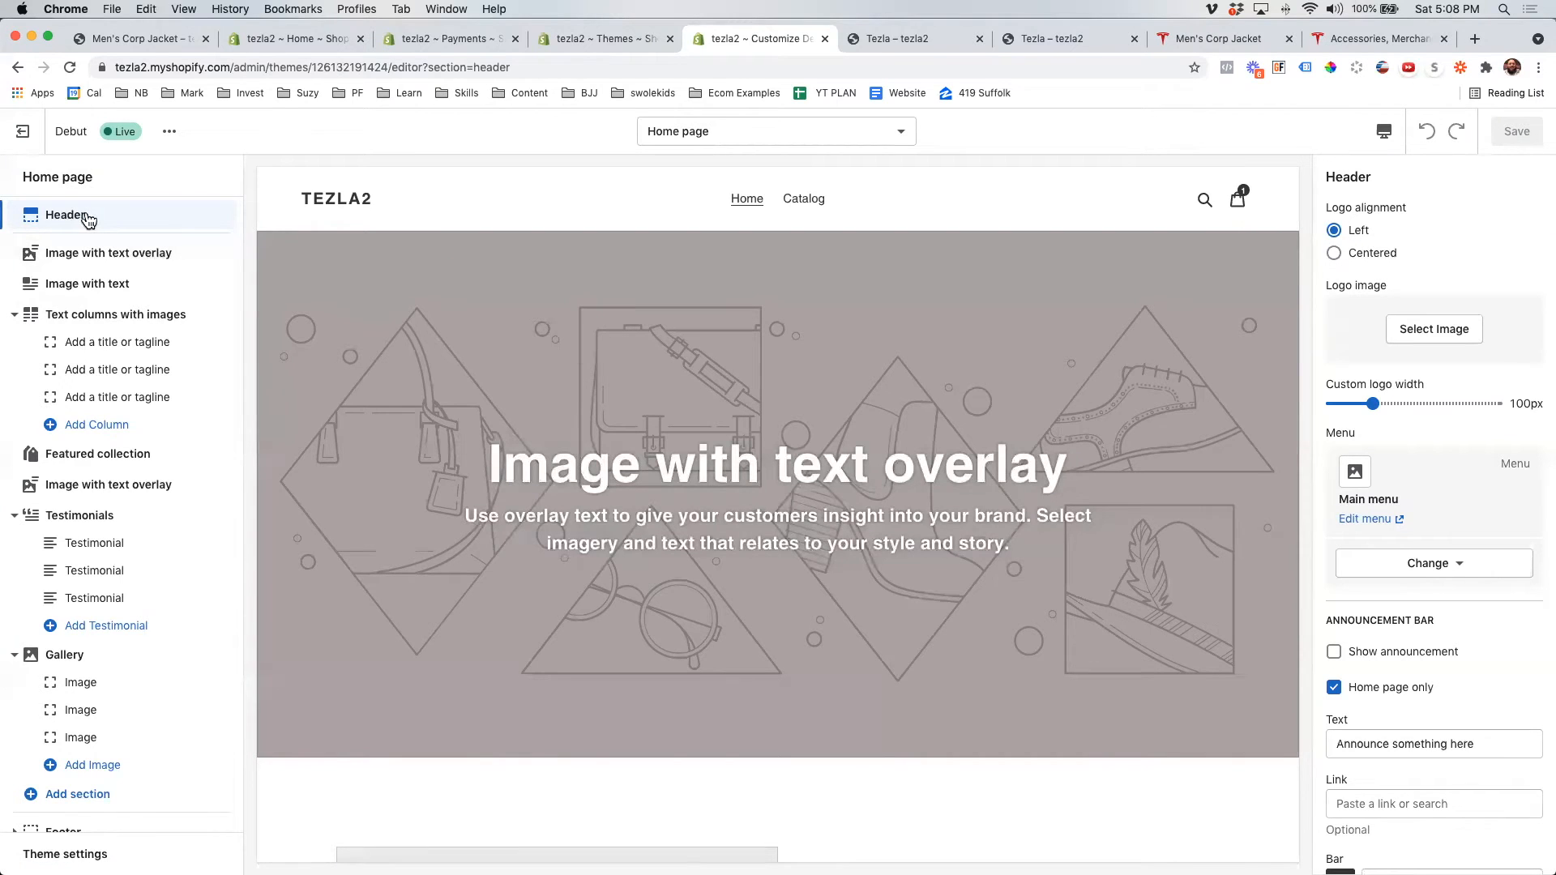
- Try the Centered logo alignment for the header and set it back to Left
left_click(1358, 259)
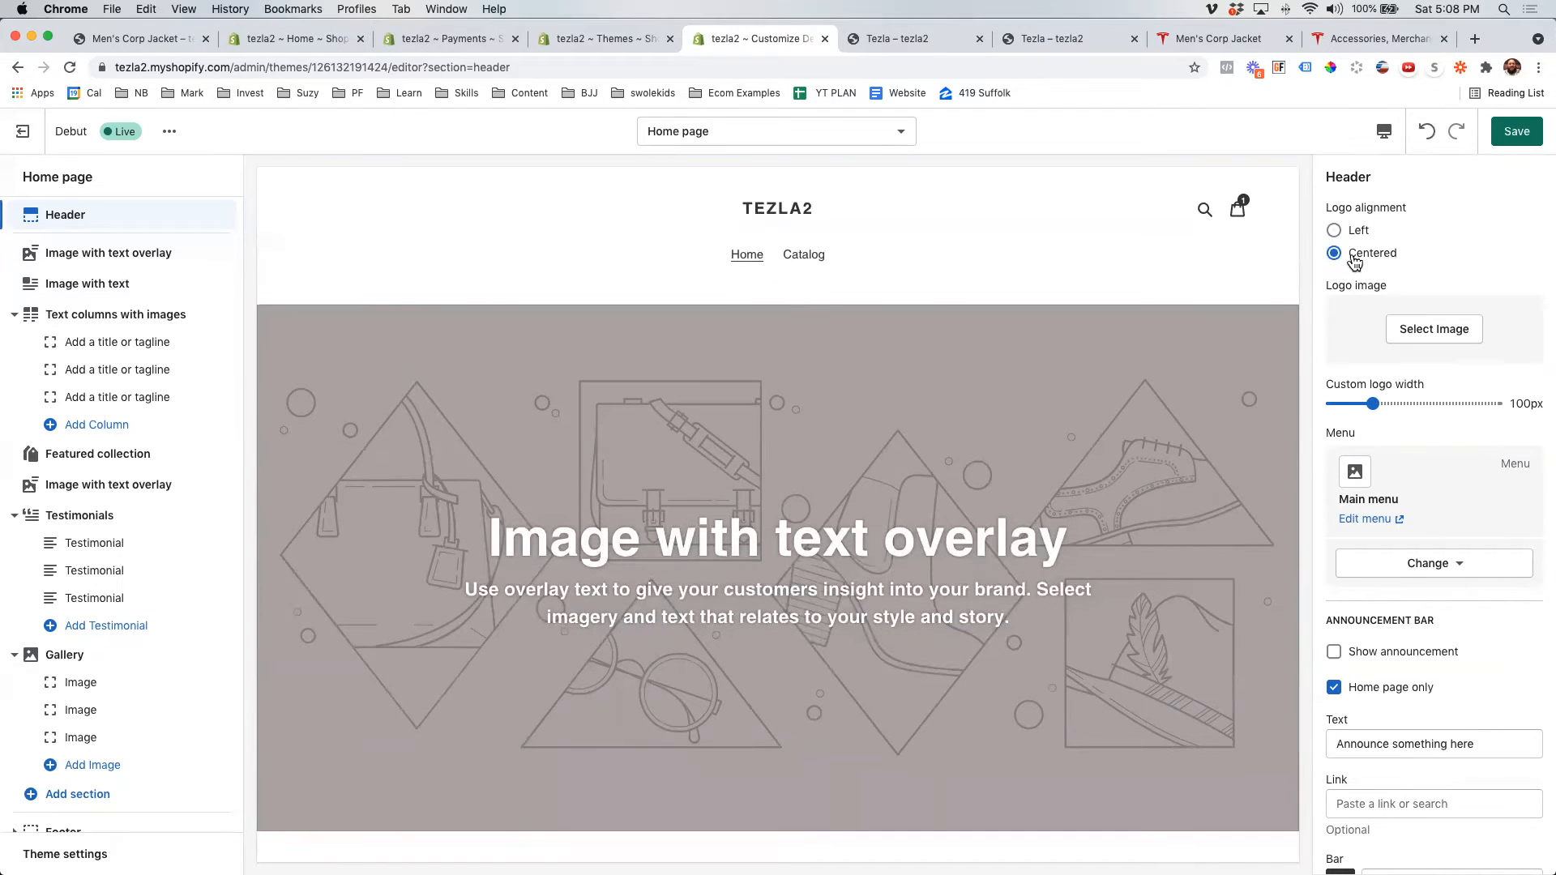
left_click(1356, 234)
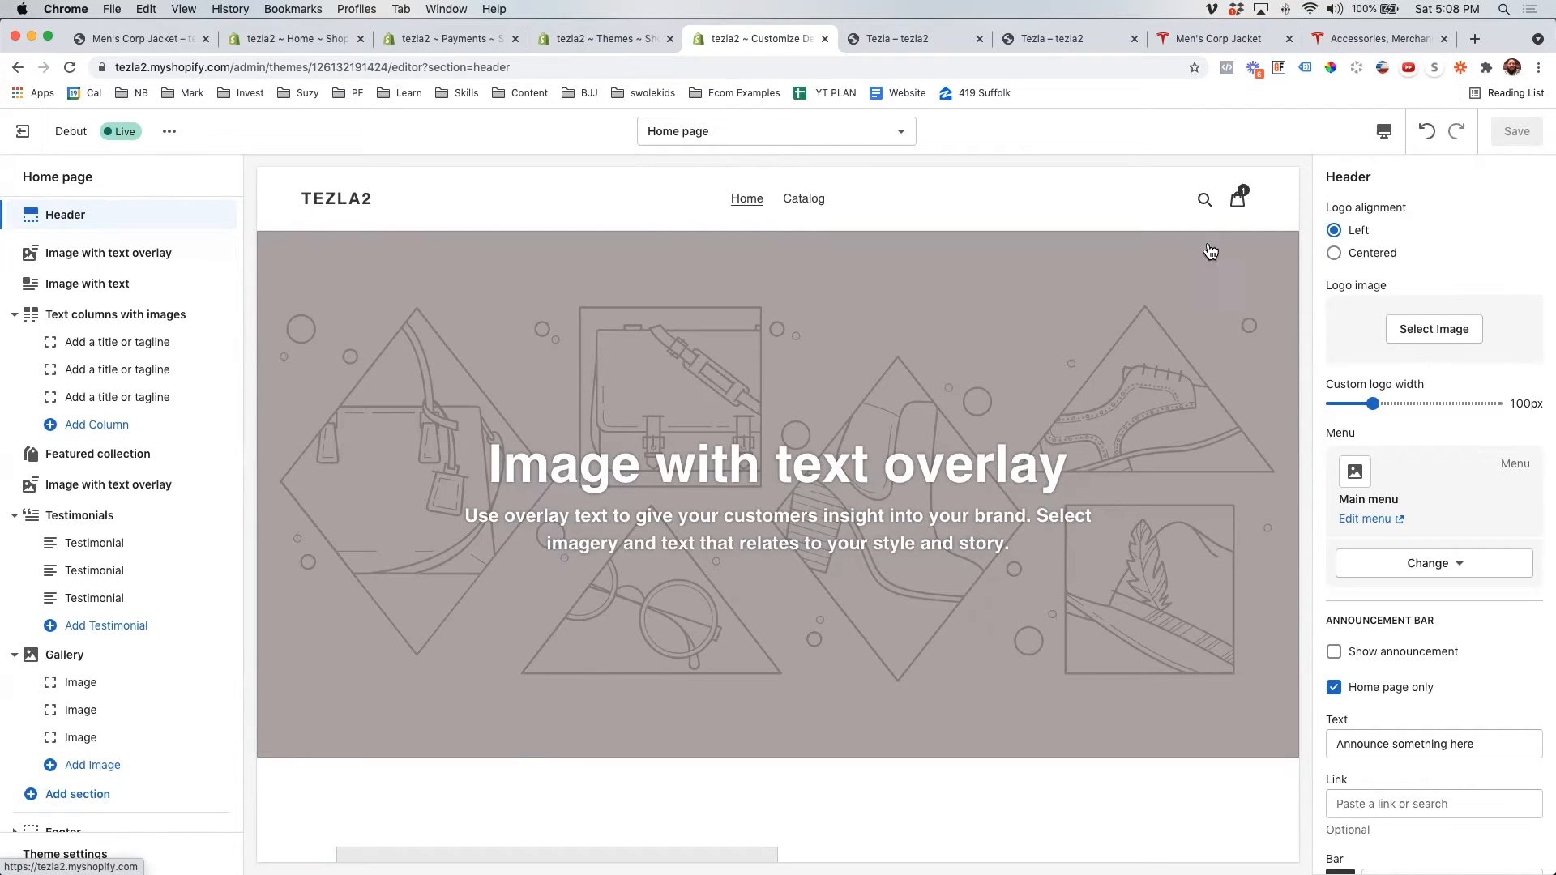
left_click(1353, 256)
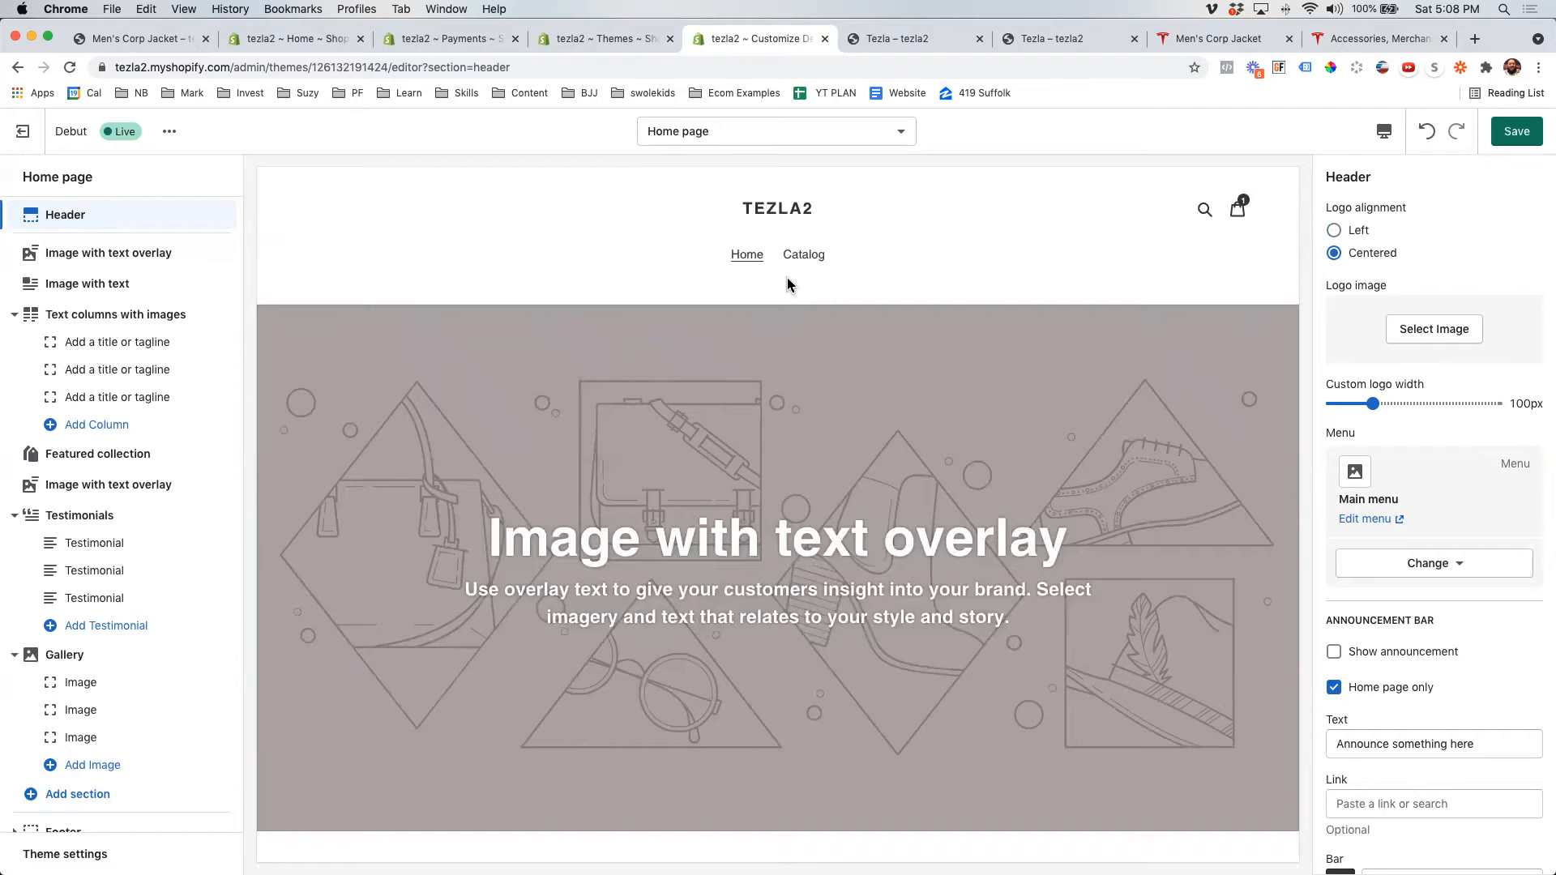
left_click(1357, 235)
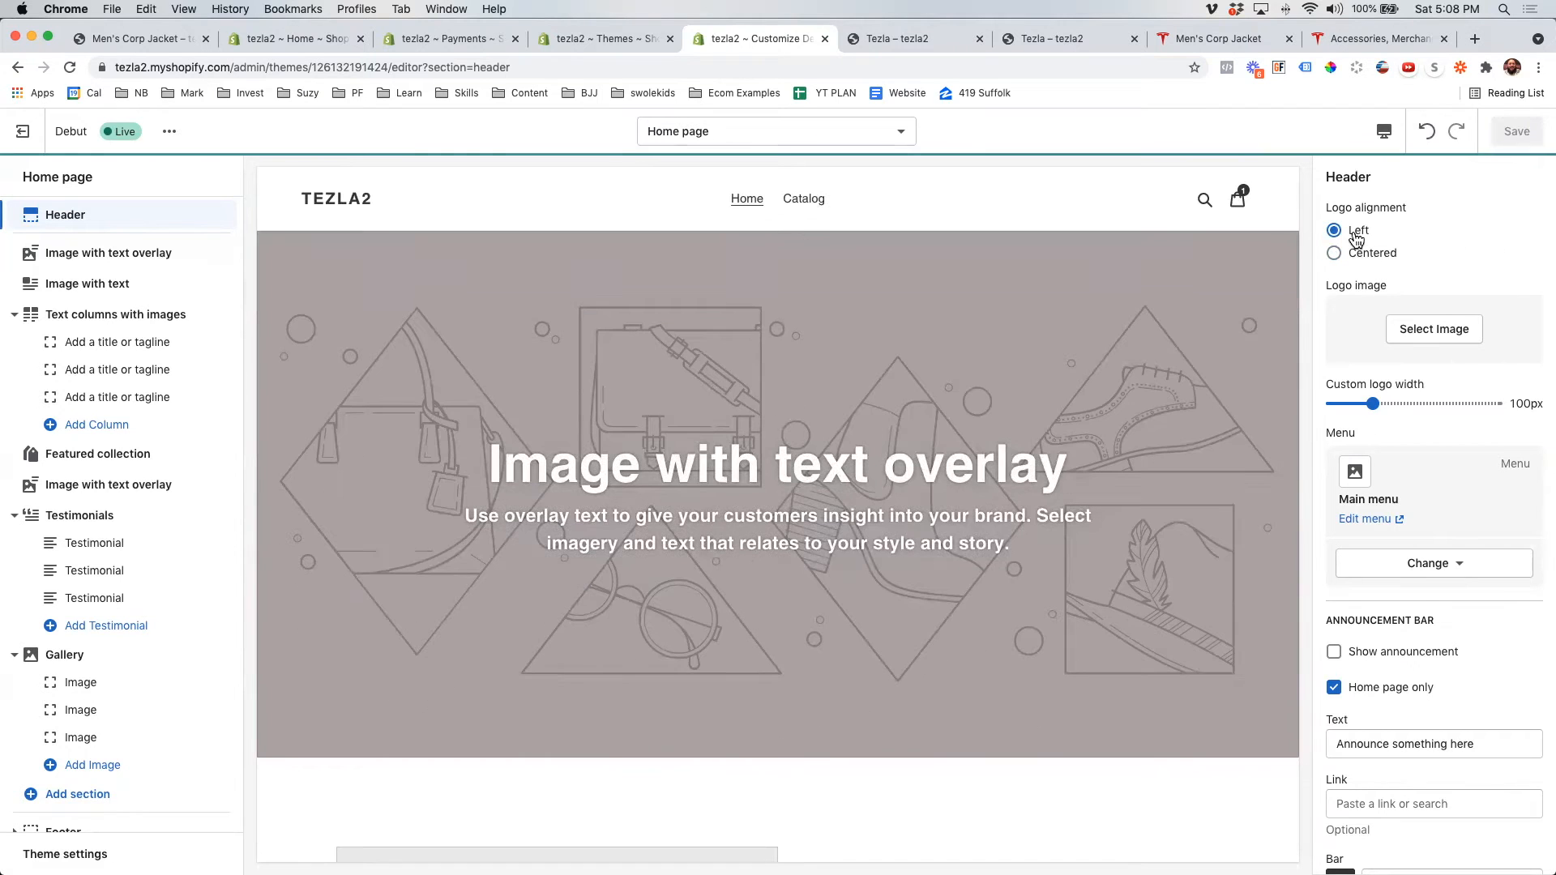
- Open the header's logo image picker, and load snappa.com/app/saved-graphics in a new browser tab
left_click(1423, 334)
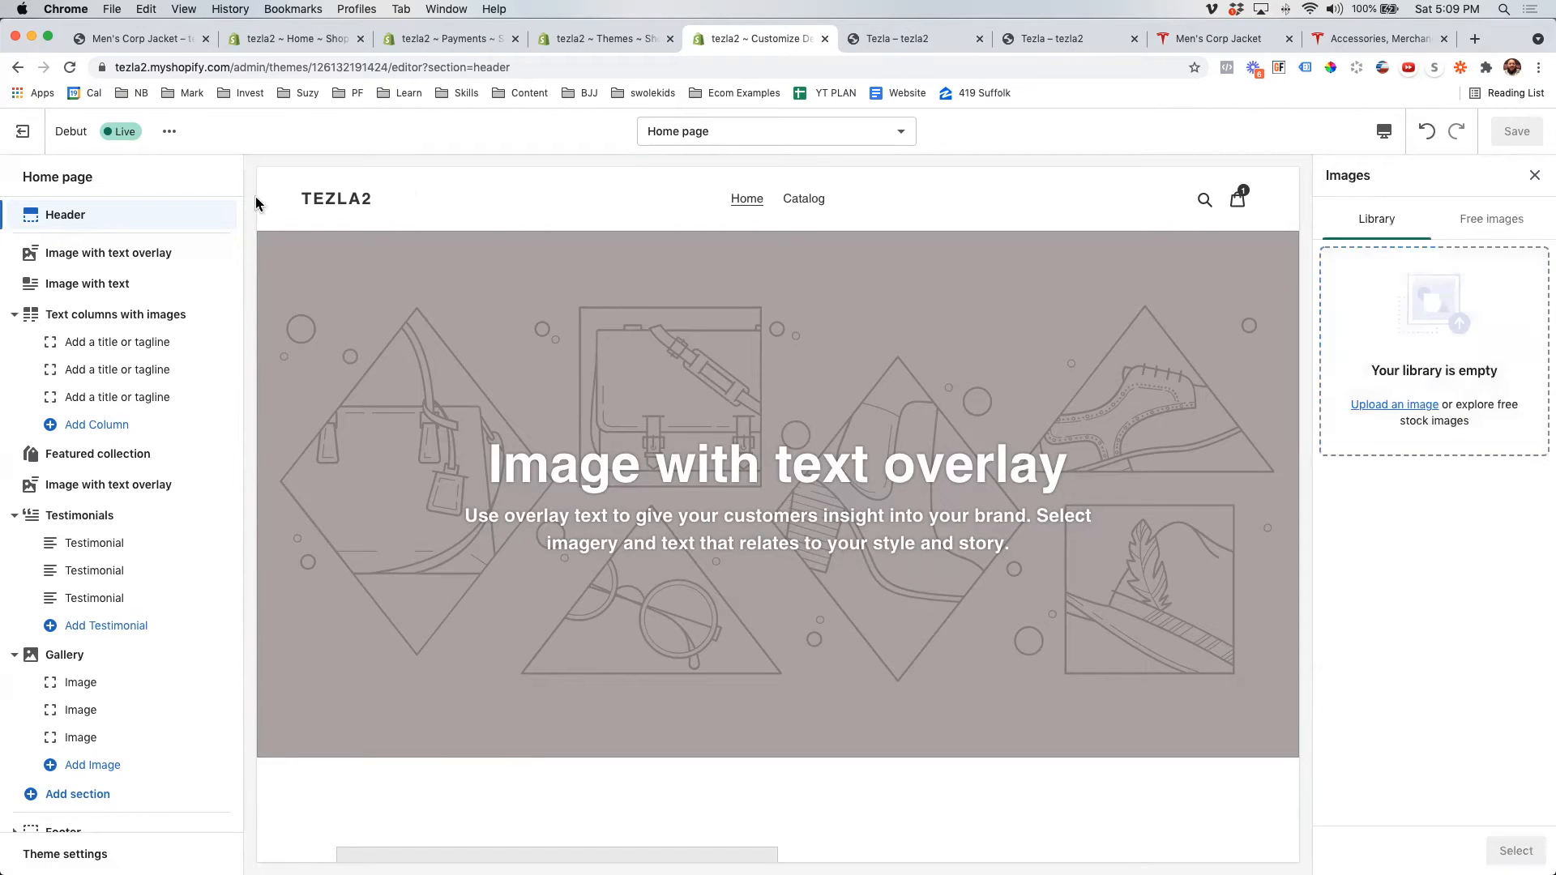
left_click(1475, 38)
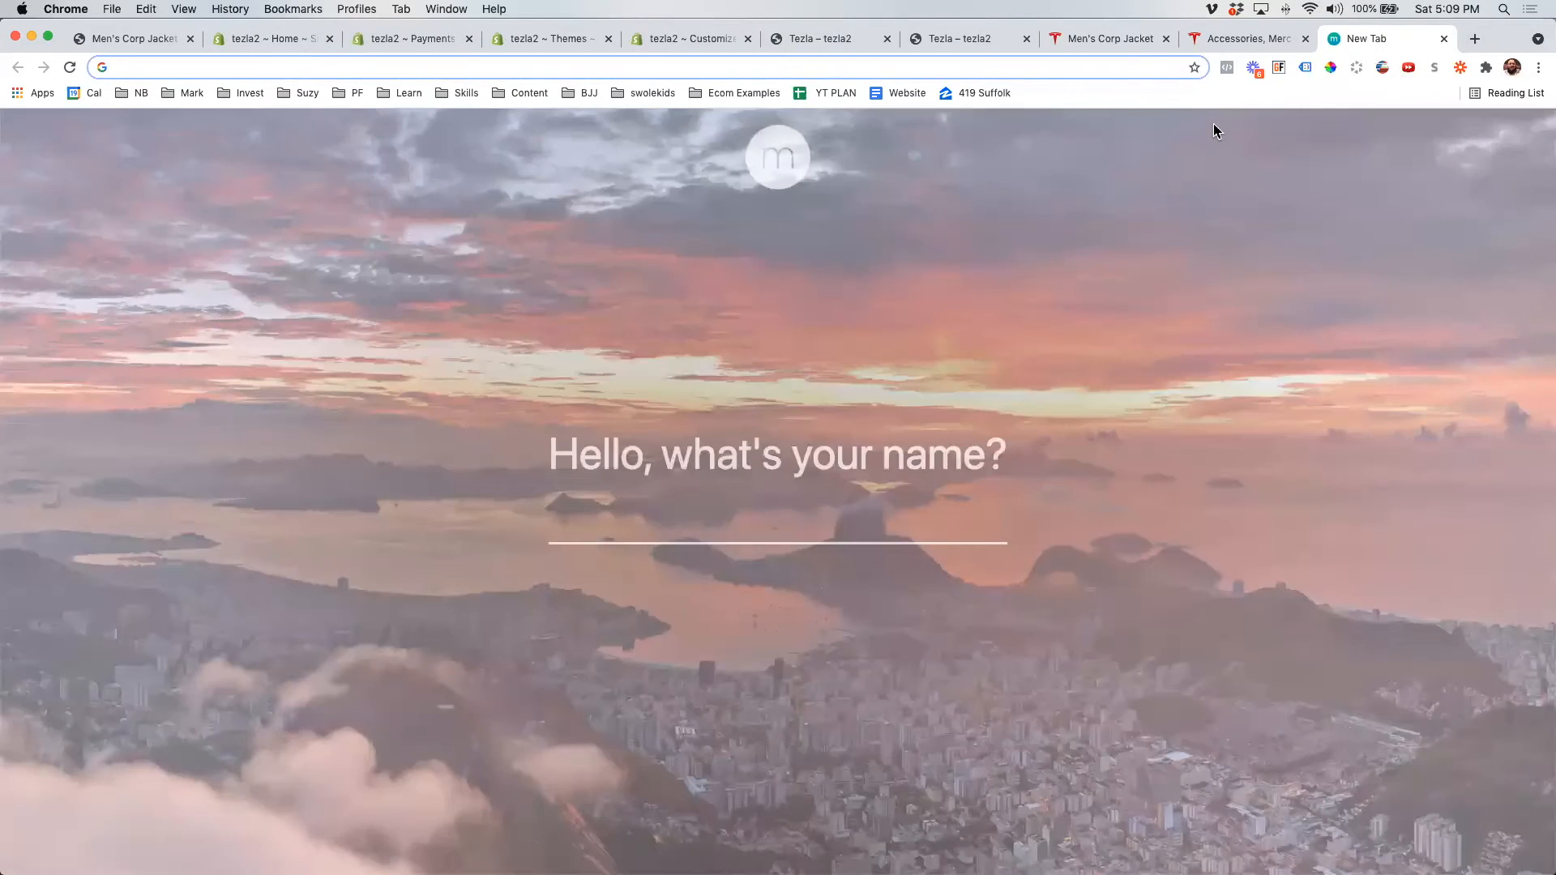
type("snappa.com/app/saved-graphics")
key("Return")
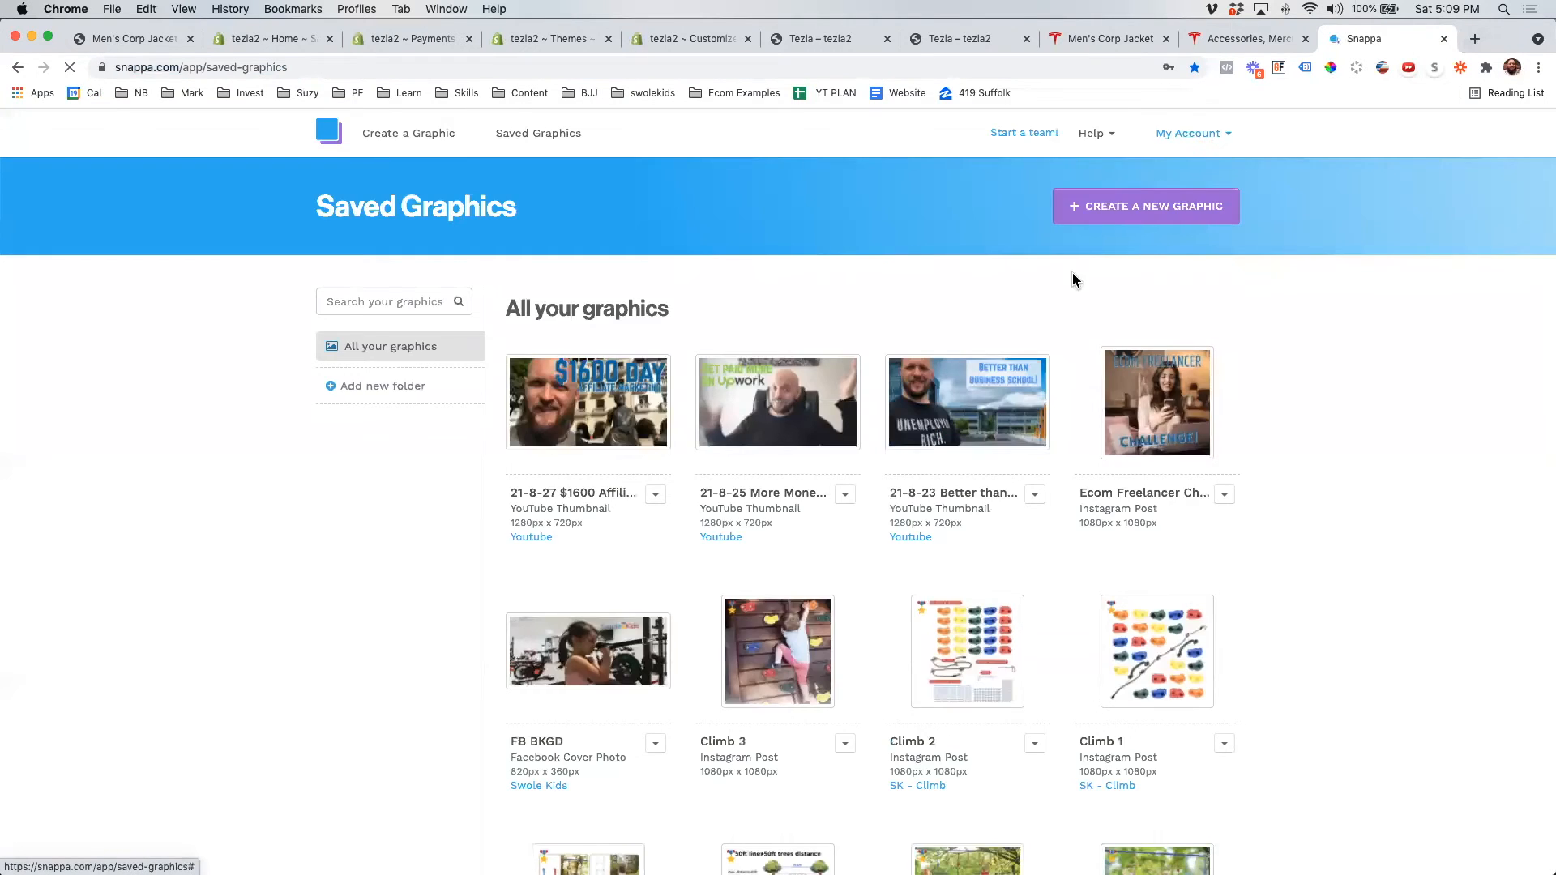
- Create a new custom-size graphic of 400 x 150 px in Snappa
left_click(1158, 212)
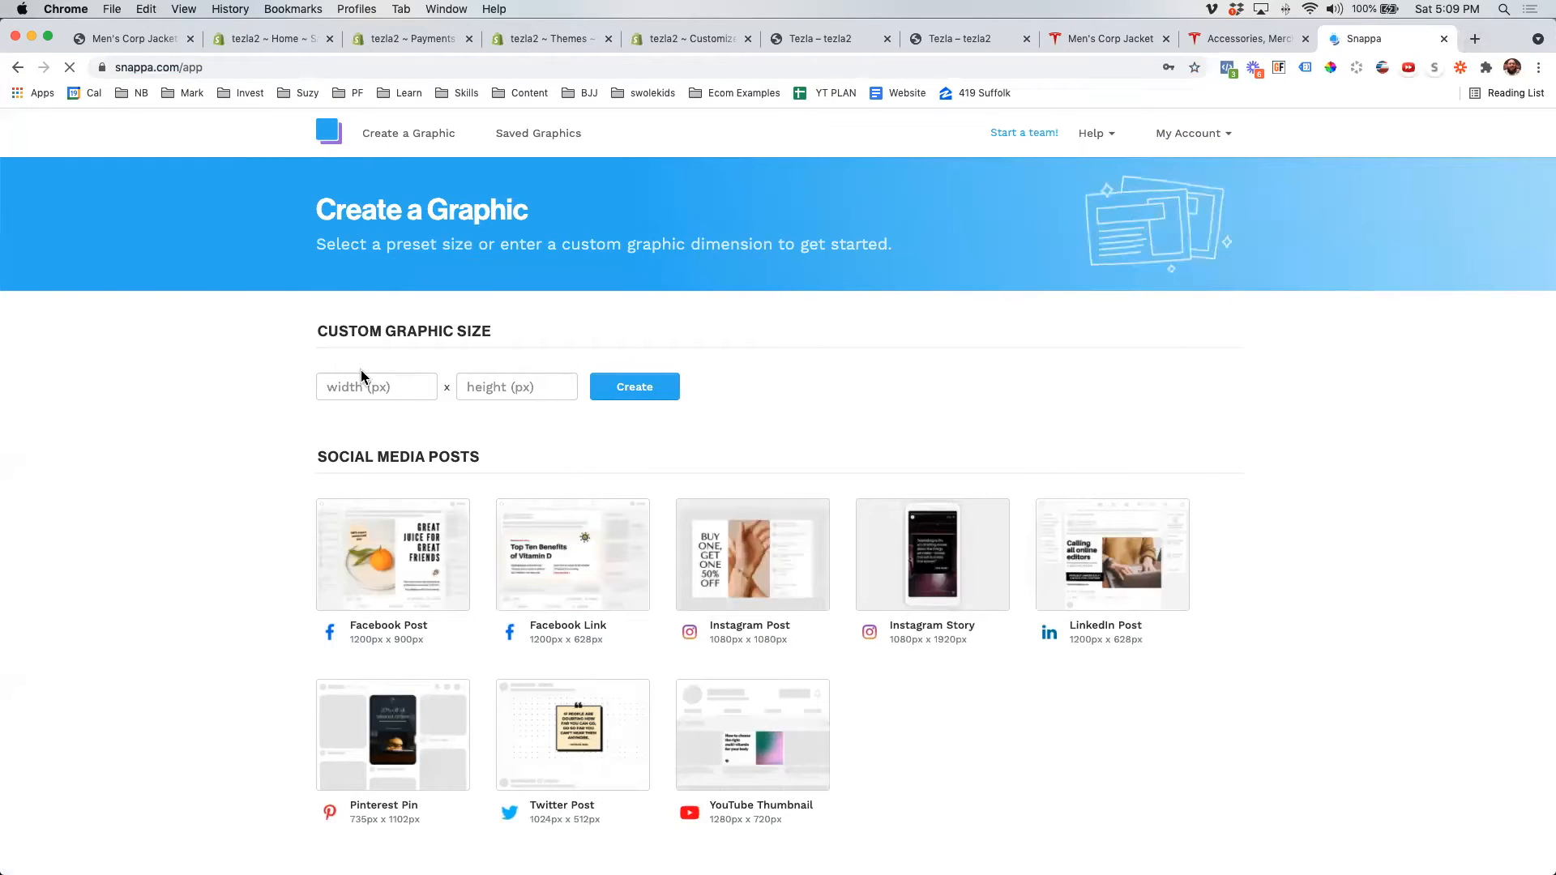
left_click(377, 387)
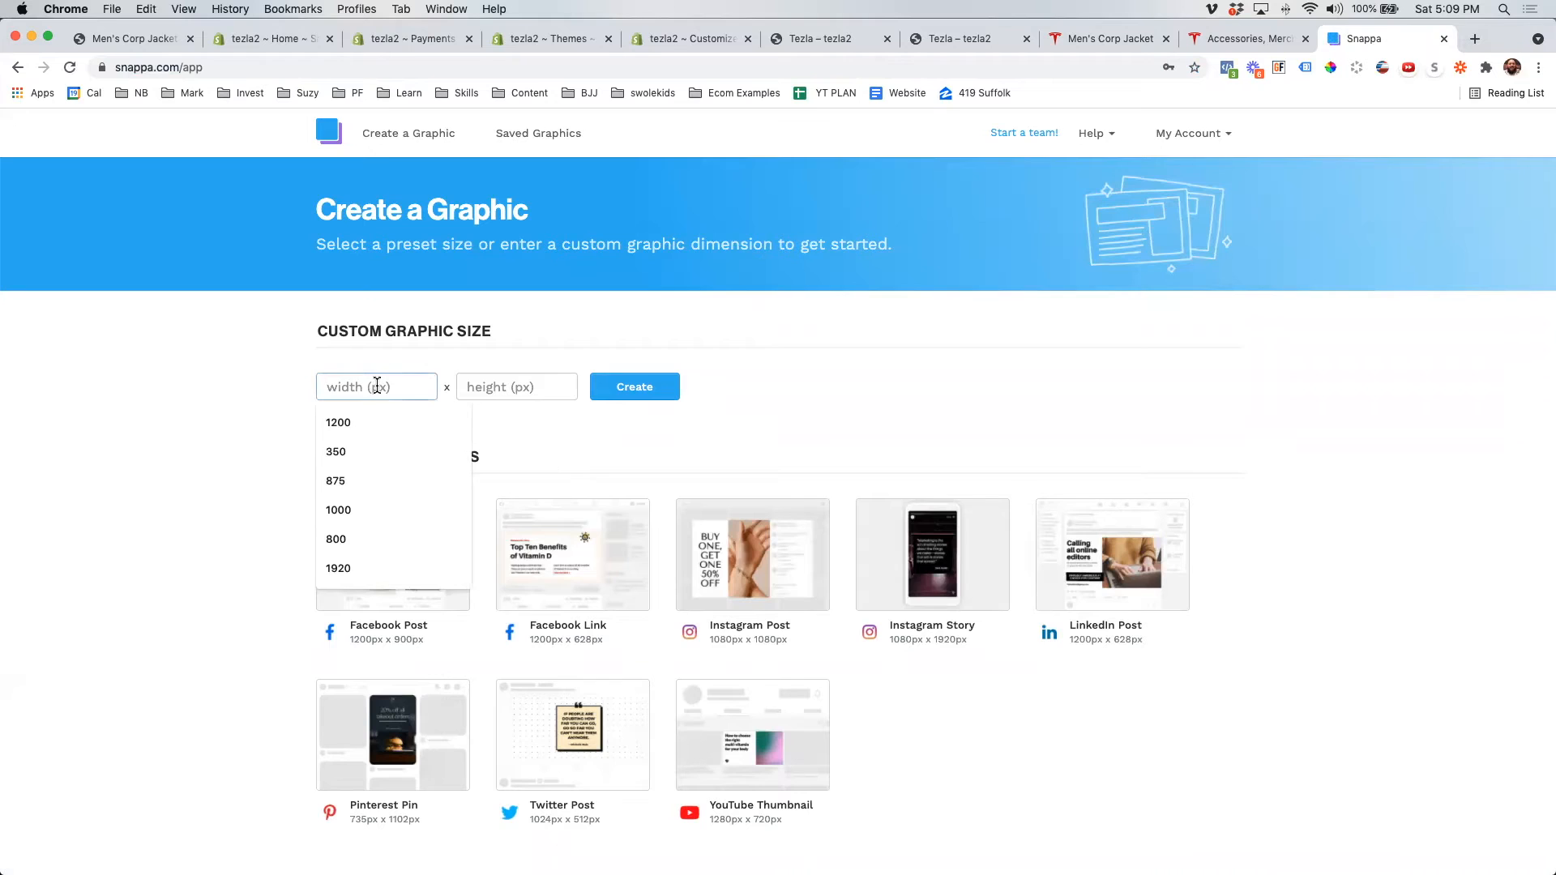
type("400")
key("Tab")
type("150")
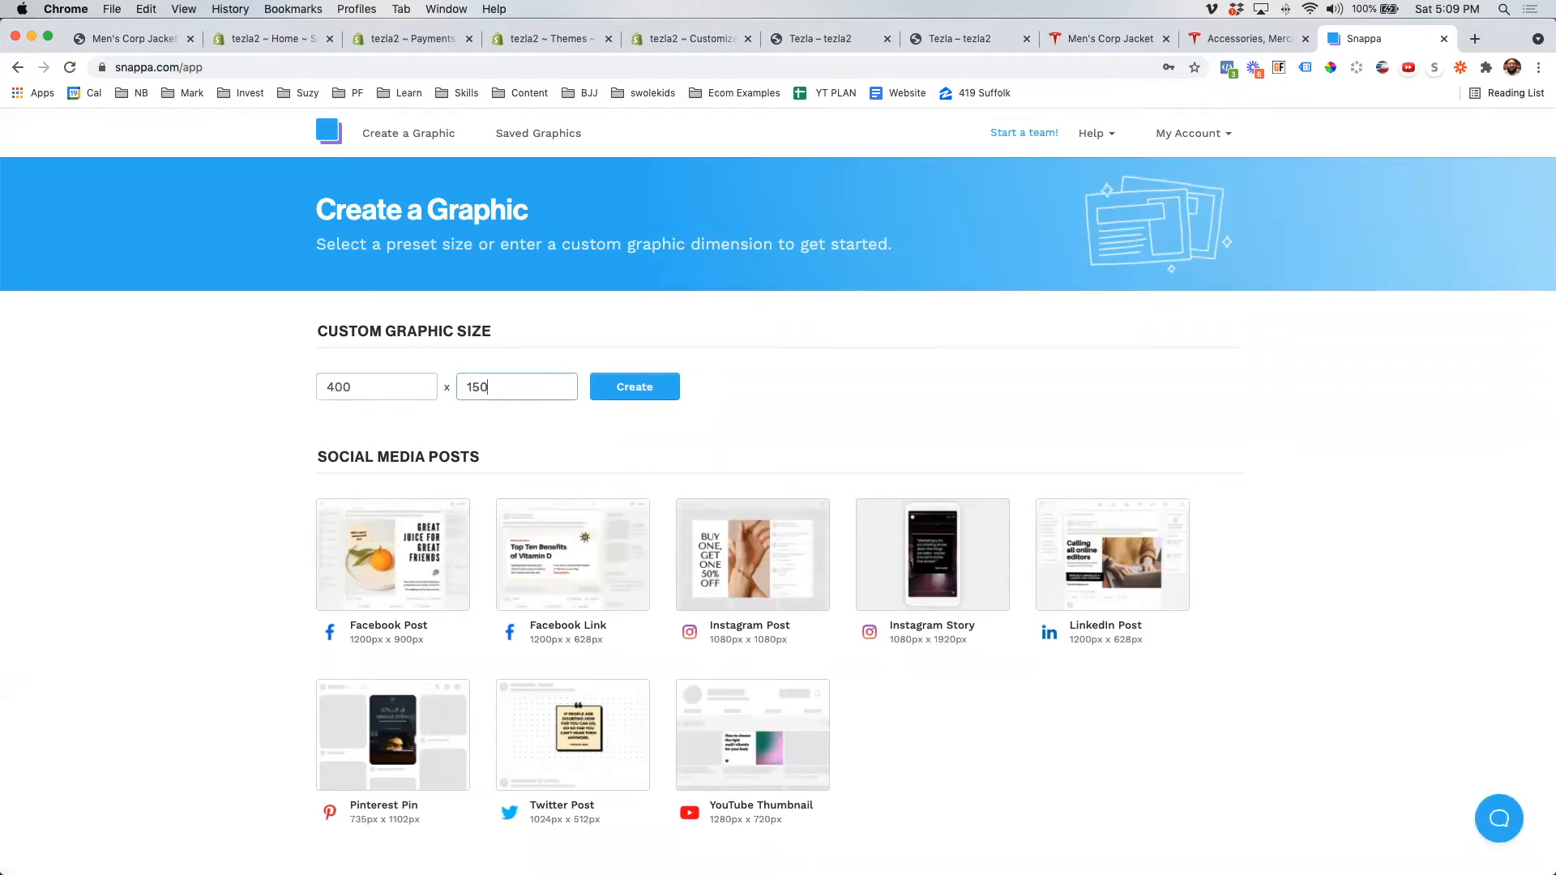
left_click(636, 396)
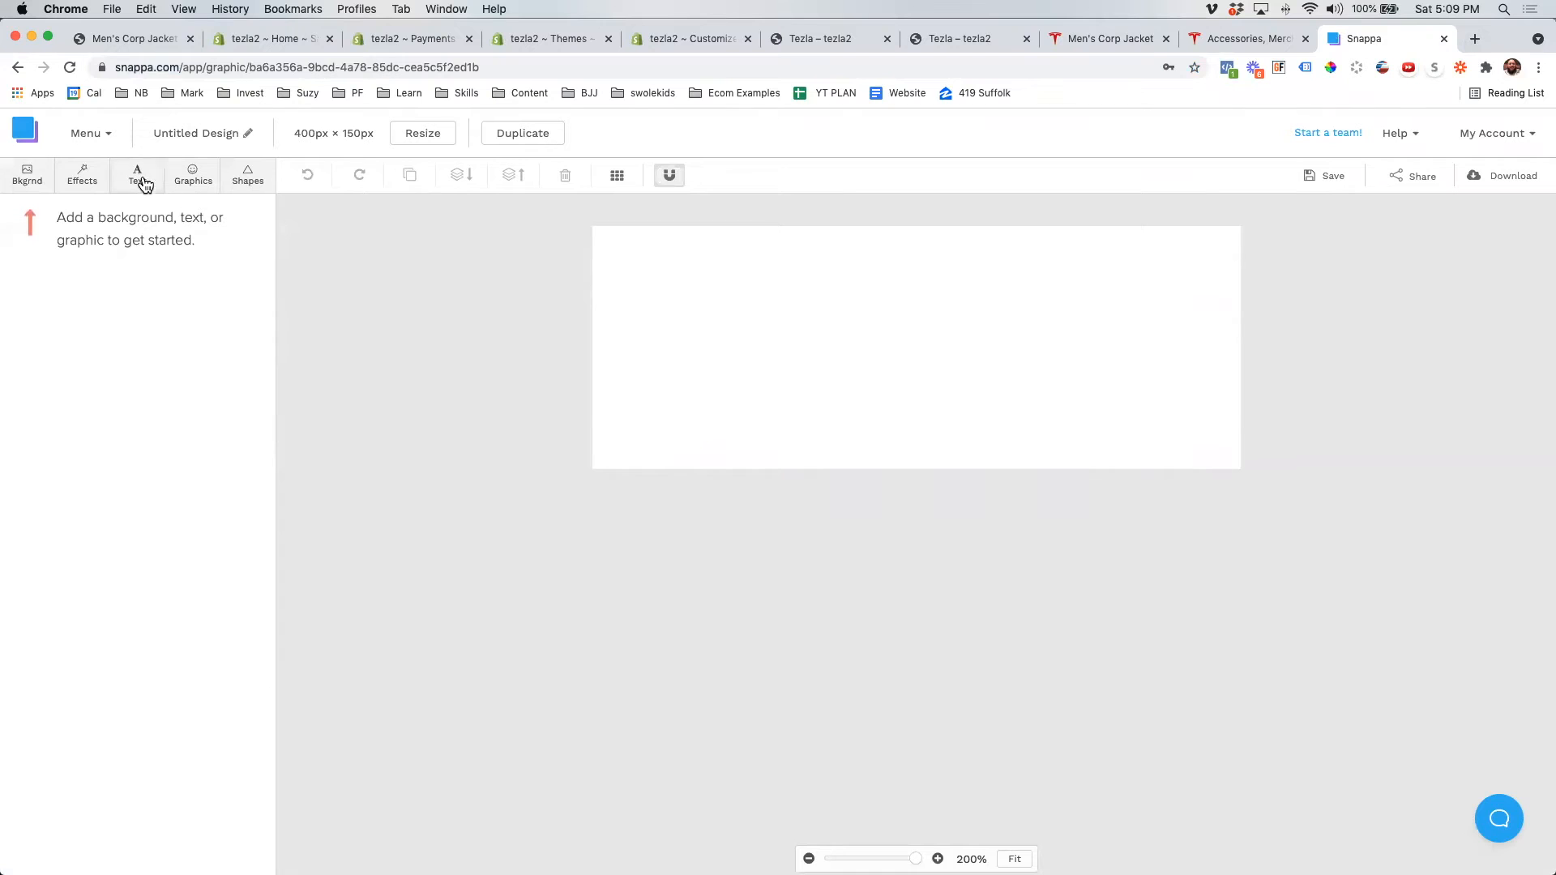
- Add a heading text to the blank canvas and replace its wording with "Tezla"
left_click(139, 183)
left_click(142, 236)
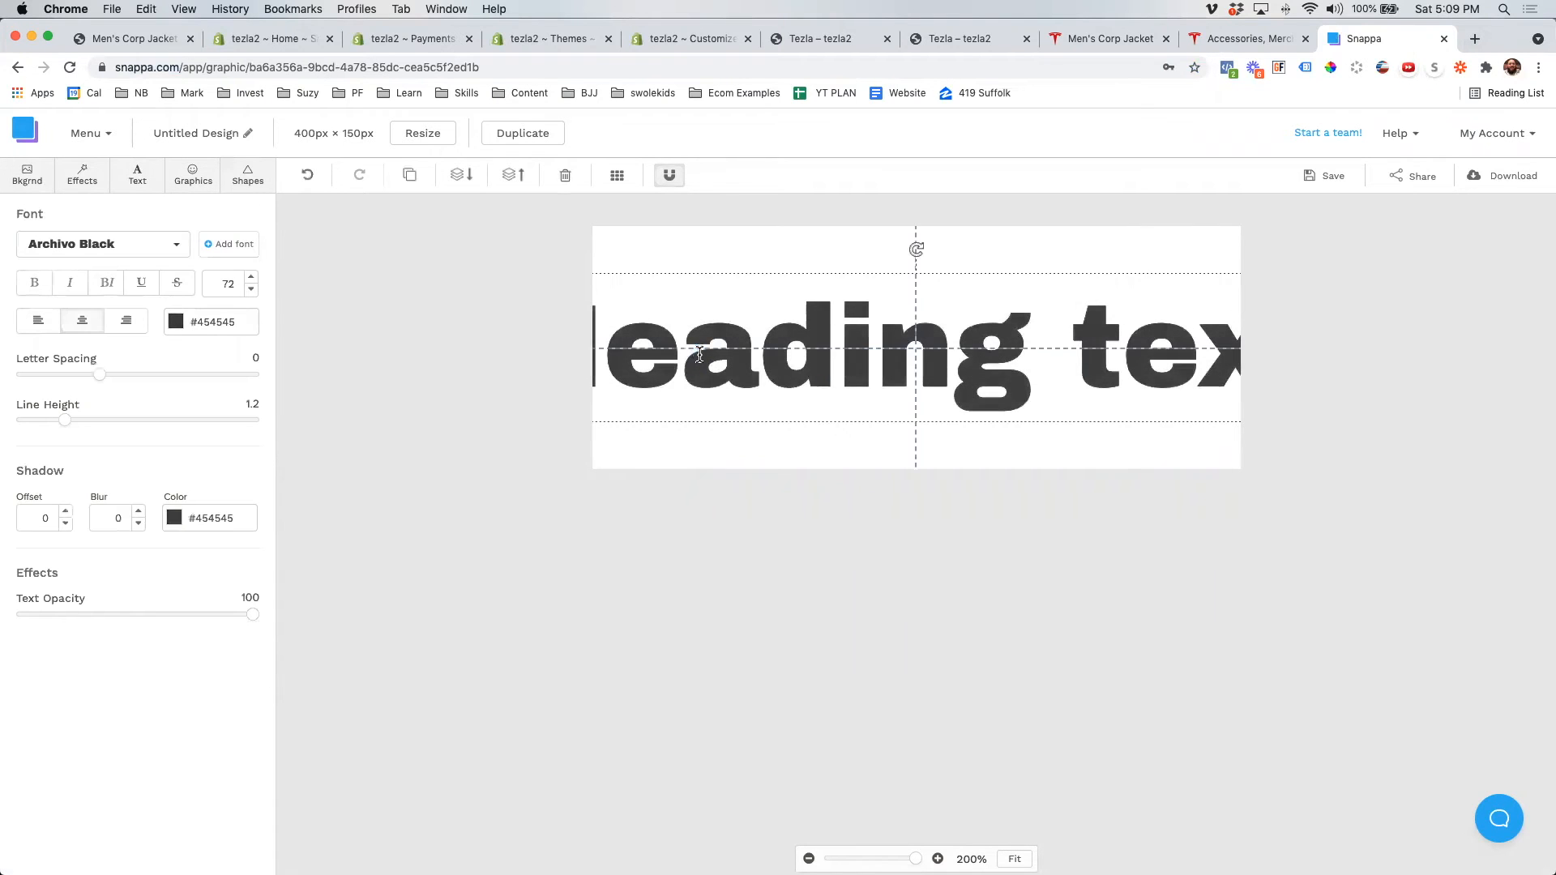
double_click(699, 355)
type("Texa")
key("BackSpace")
key("BackSpace")
type("zla")
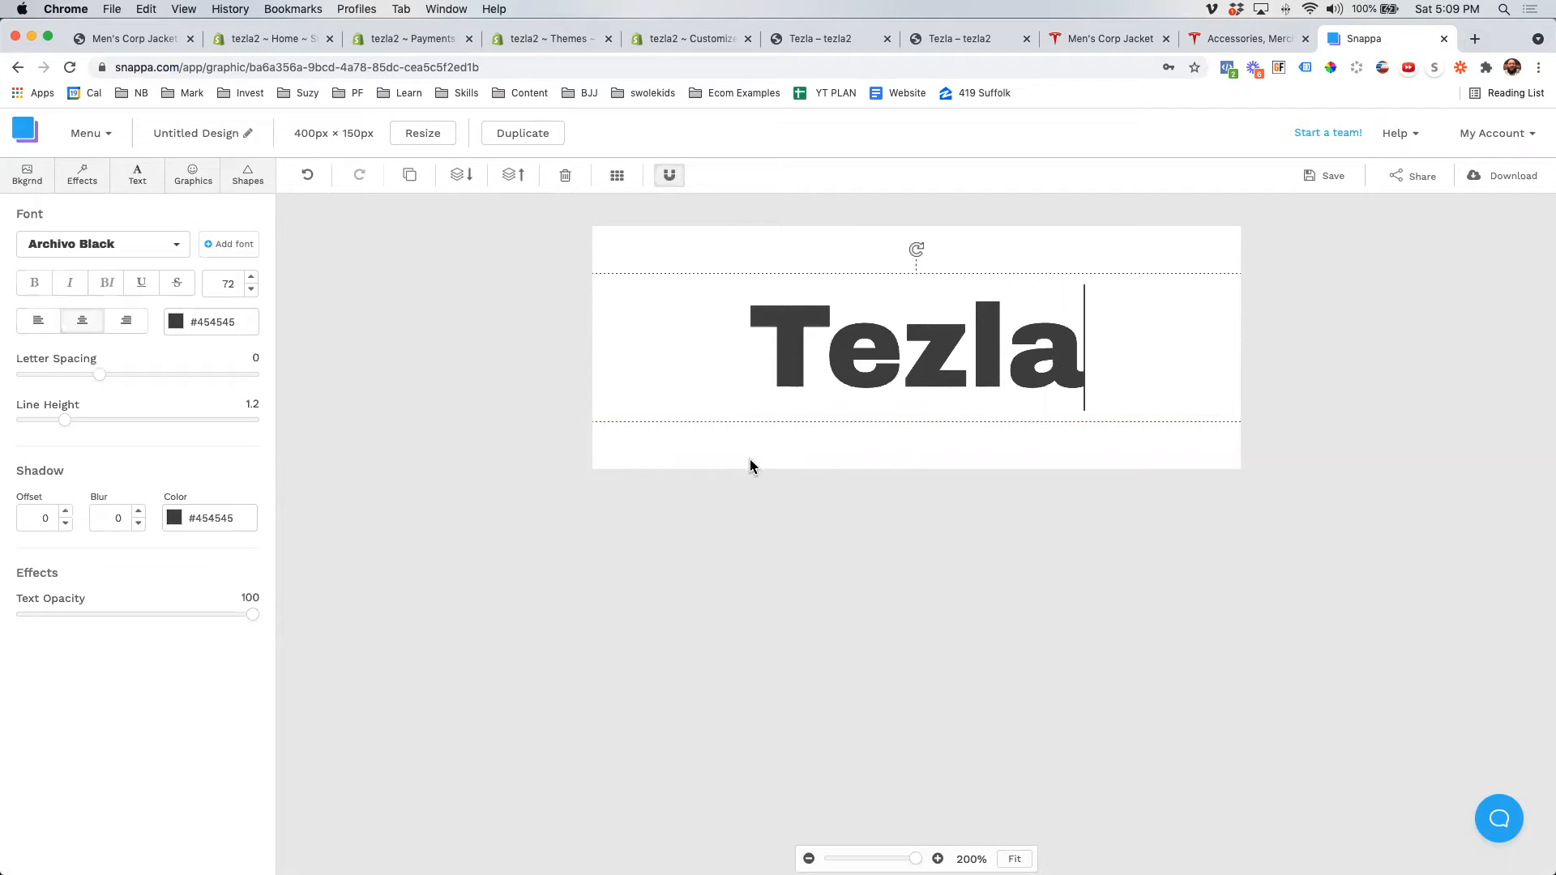
- Narrow the "Tezla" text box so it fits inside the canvas, and left-align its text
left_click(870, 354)
left_click(896, 445)
left_click(879, 368)
left_click_drag(889, 364, 720, 406)
left_click_drag(857, 383, 707, 393)
left_click_drag(1103, 396, 1146, 367)
left_click(754, 376)
left_click(635, 379)
left_click_drag(976, 380, 1007, 364)
left_click_drag(1198, 348, 1077, 348)
left_click(1143, 365)
left_click(920, 364)
left_click_drag(895, 366, 998, 365)
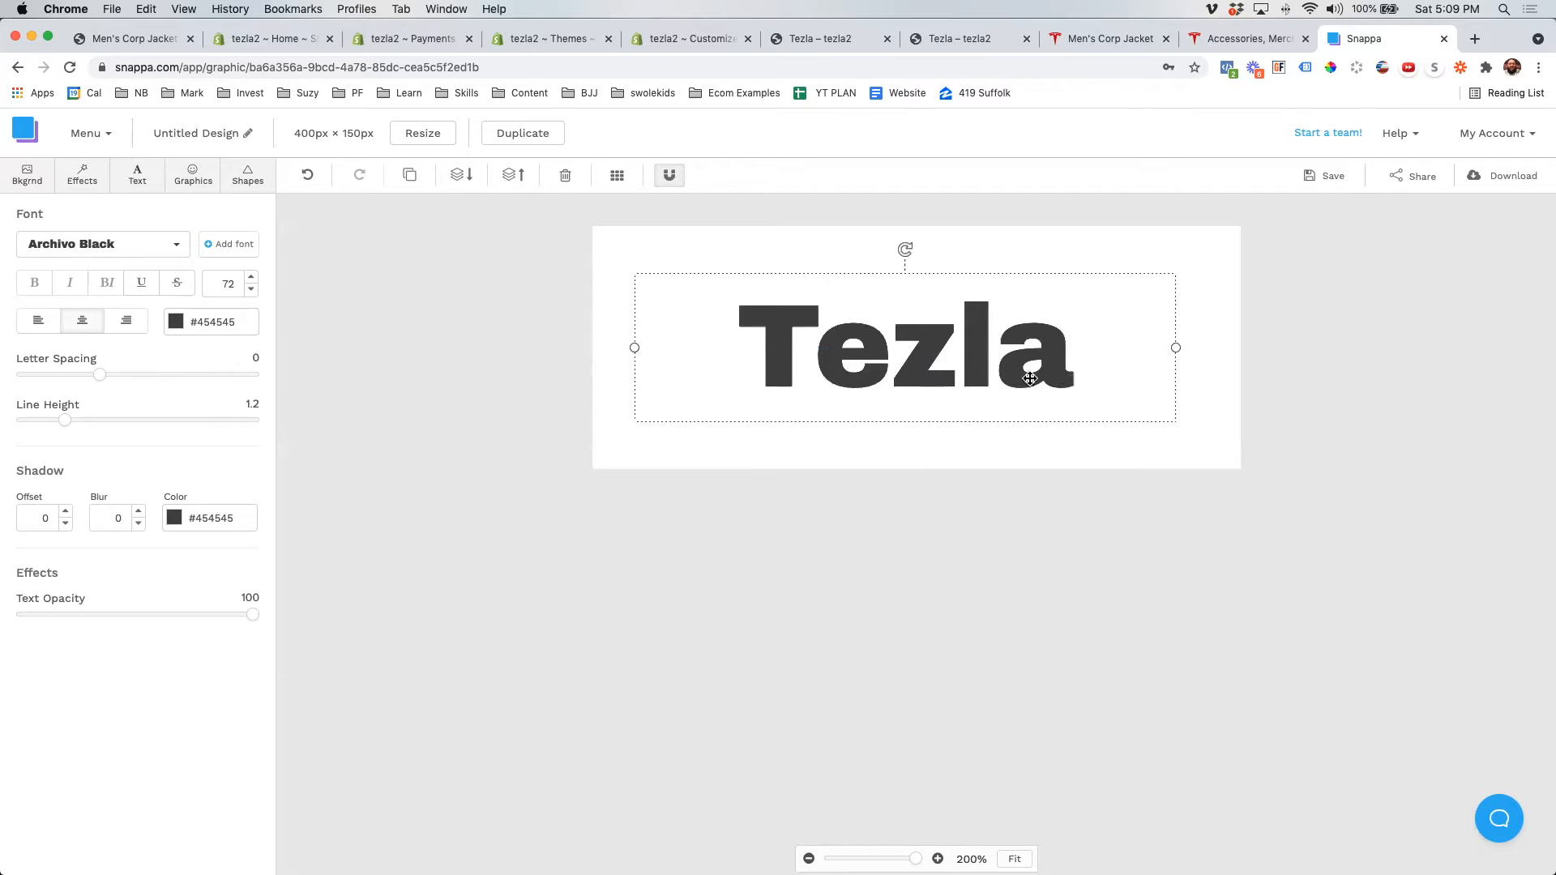
left_click(37, 322)
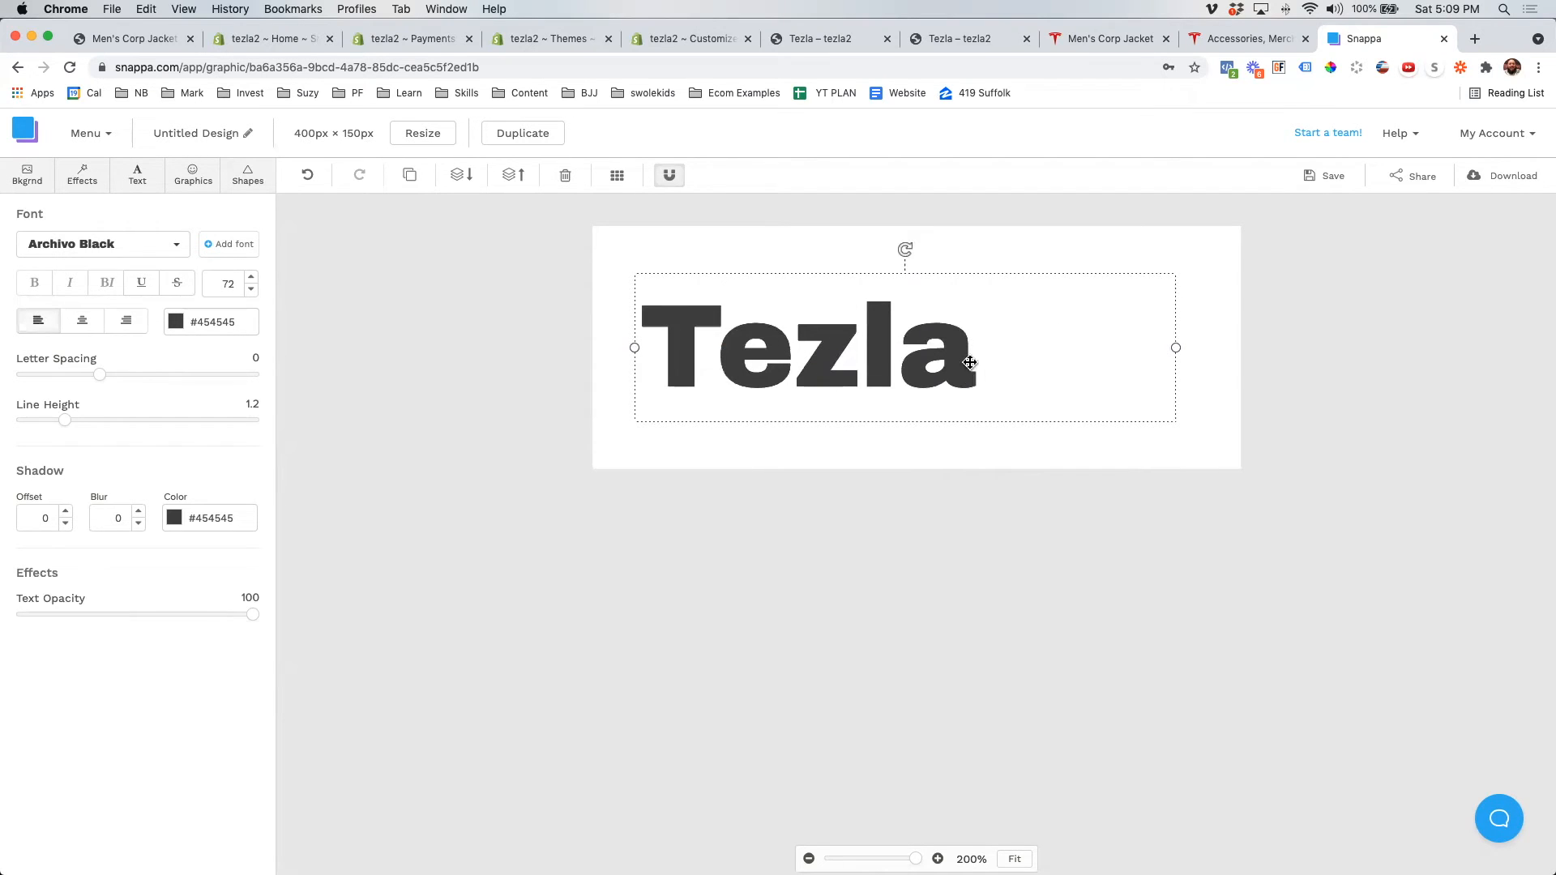
- Set the "Tezla" text size to 120 and reposition its text box to fill the canvas
left_click(843, 462)
left_click(851, 376)
left_click(232, 284)
type("120")
left_click_drag(1024, 399, 951, 316)
left_click_drag(1124, 425, 1209, 417)
left_click(1254, 448)
left_click_drag(1066, 372, 1104, 416)
left_click(1427, 521)
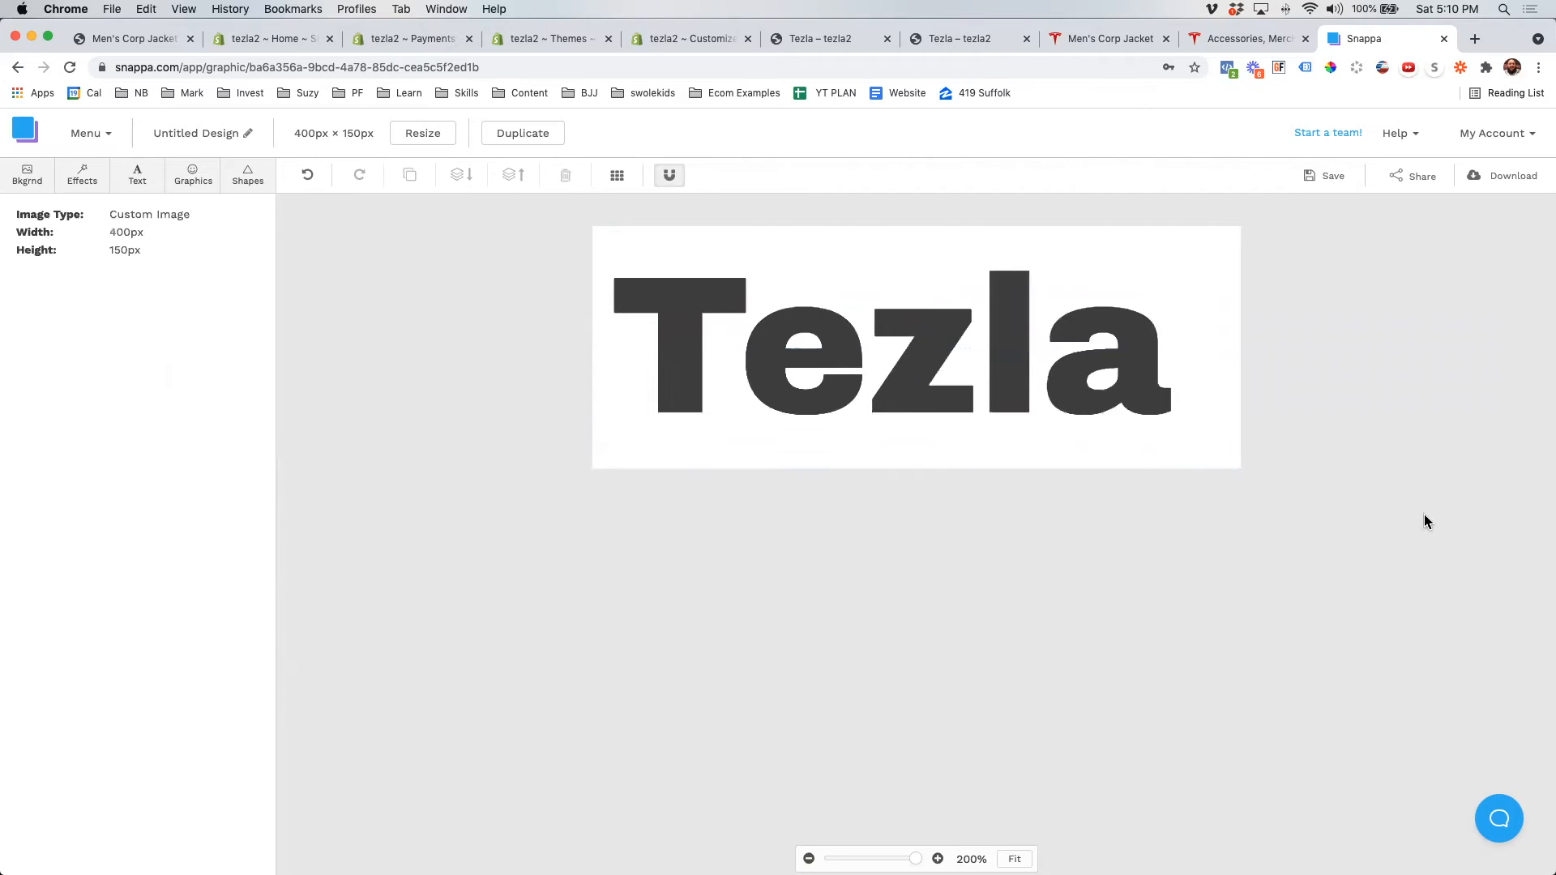
- Duplicate the "Tezla" text layer and delete "Tez" from the copy, leaving "la"
left_click(909, 395)
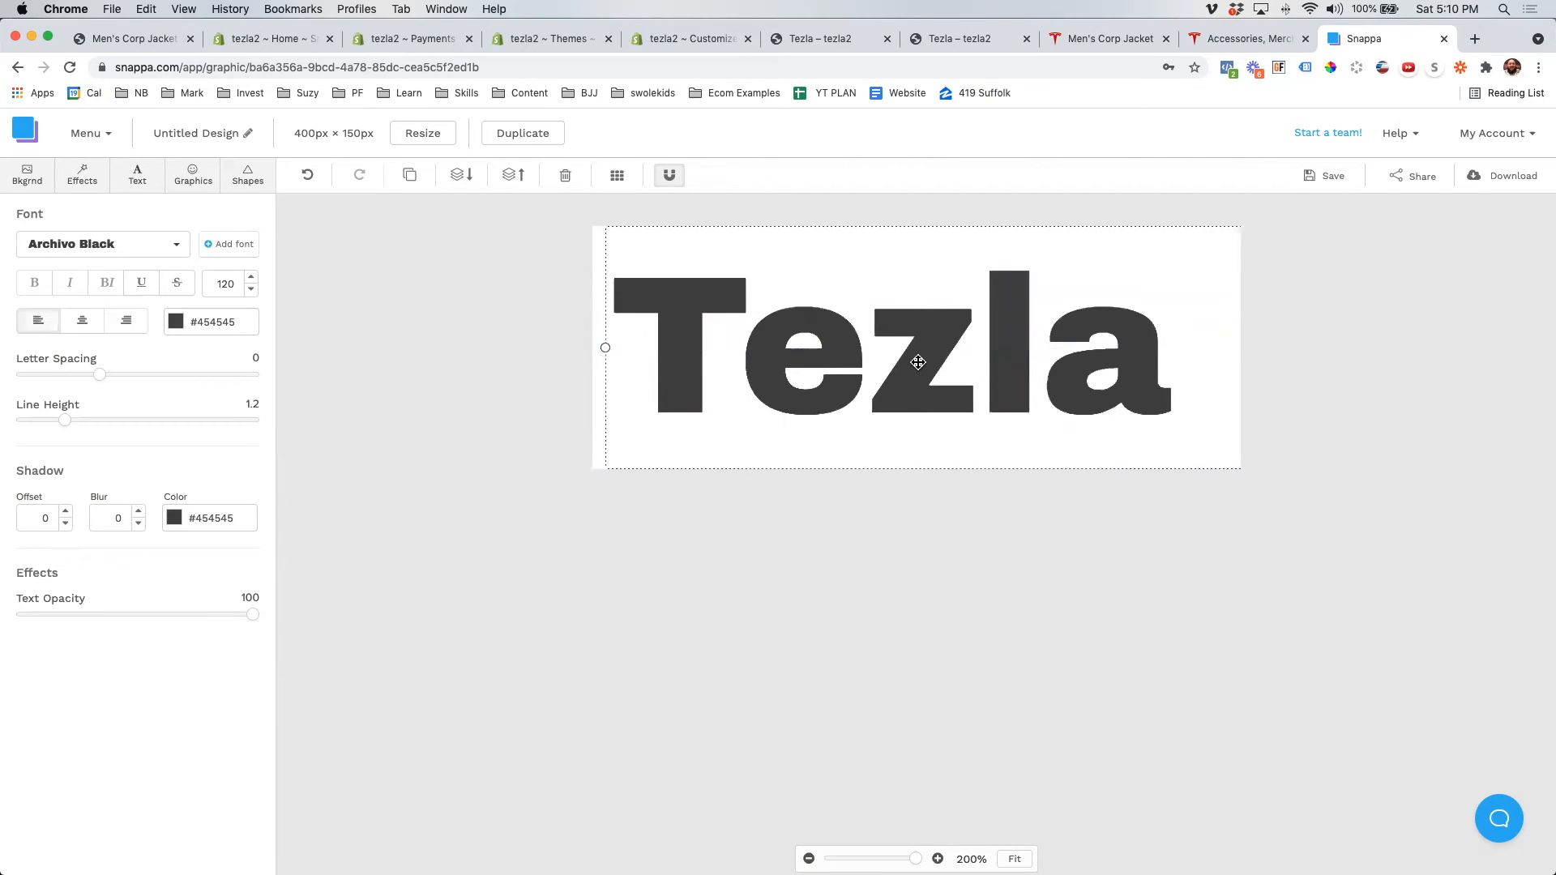
double_click(917, 362)
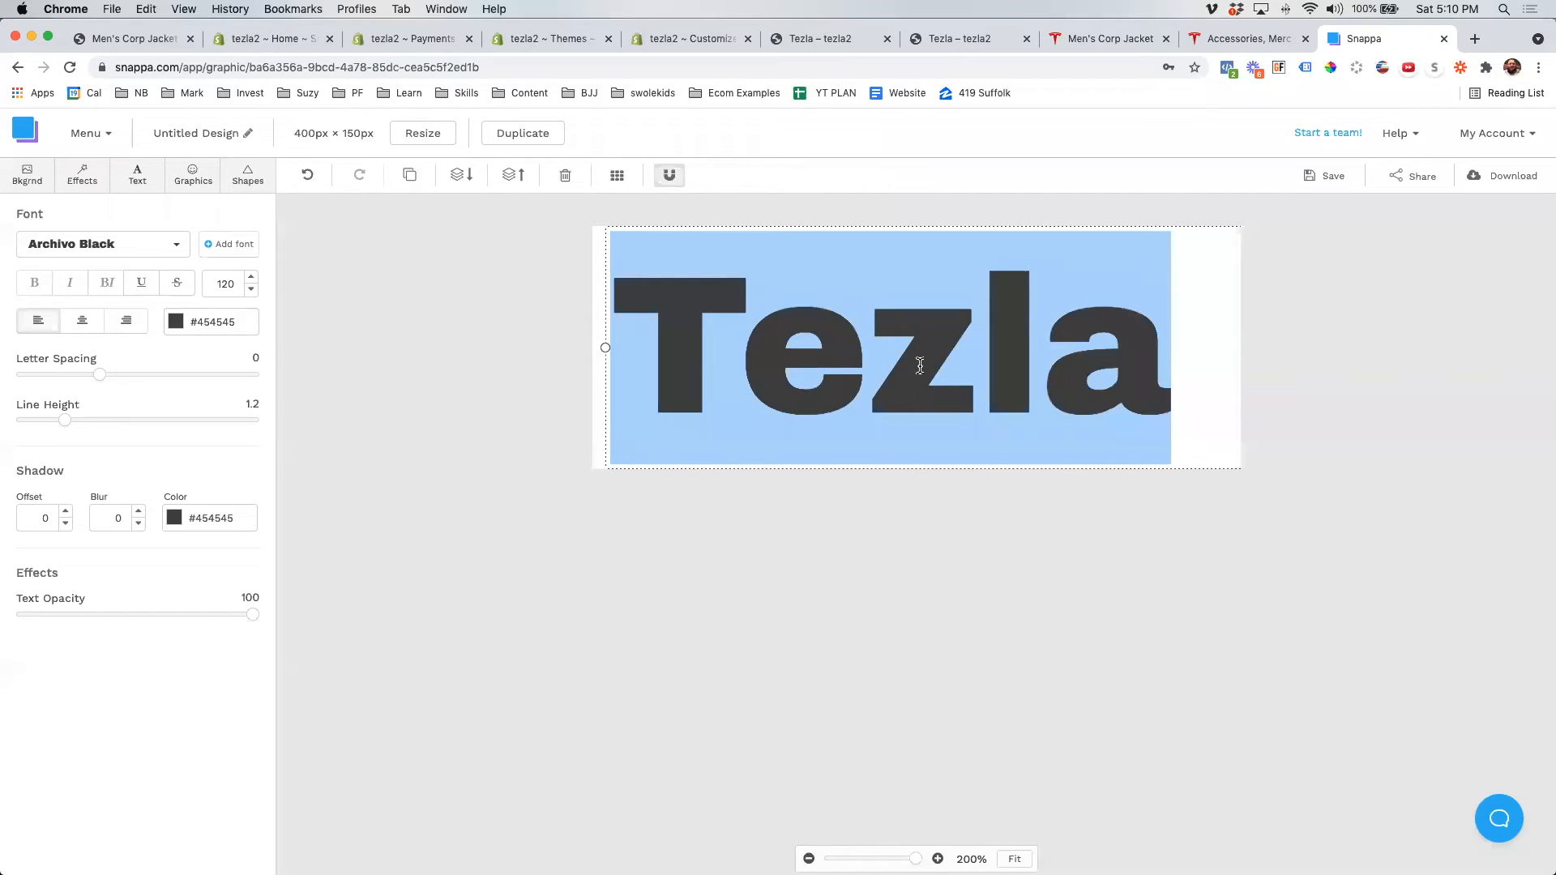
left_click(409, 177)
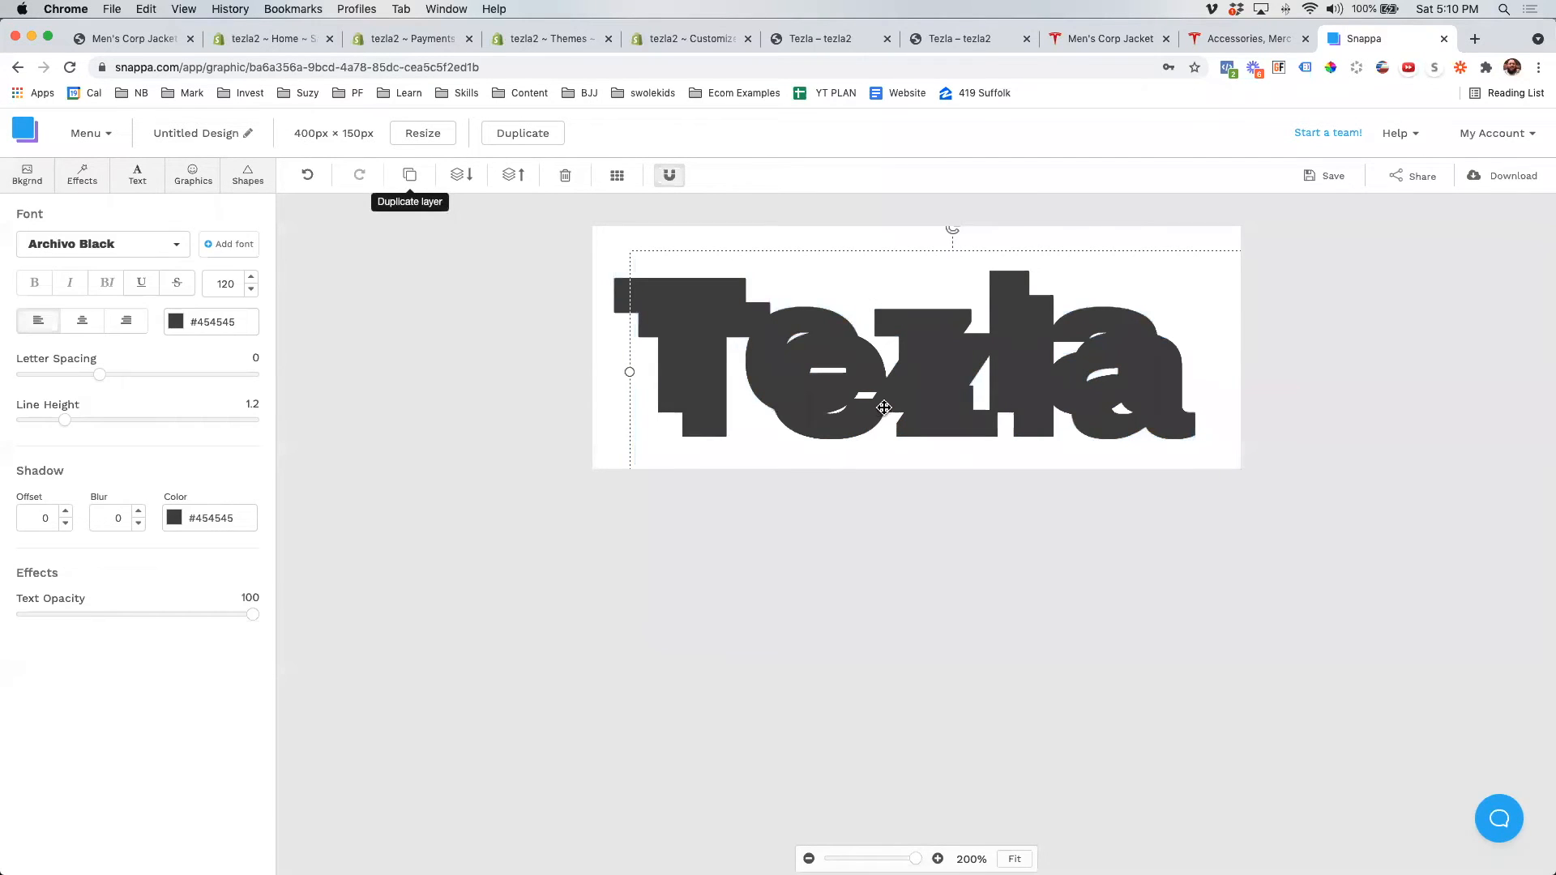
left_click(912, 405)
left_click_drag(988, 405, 619, 392)
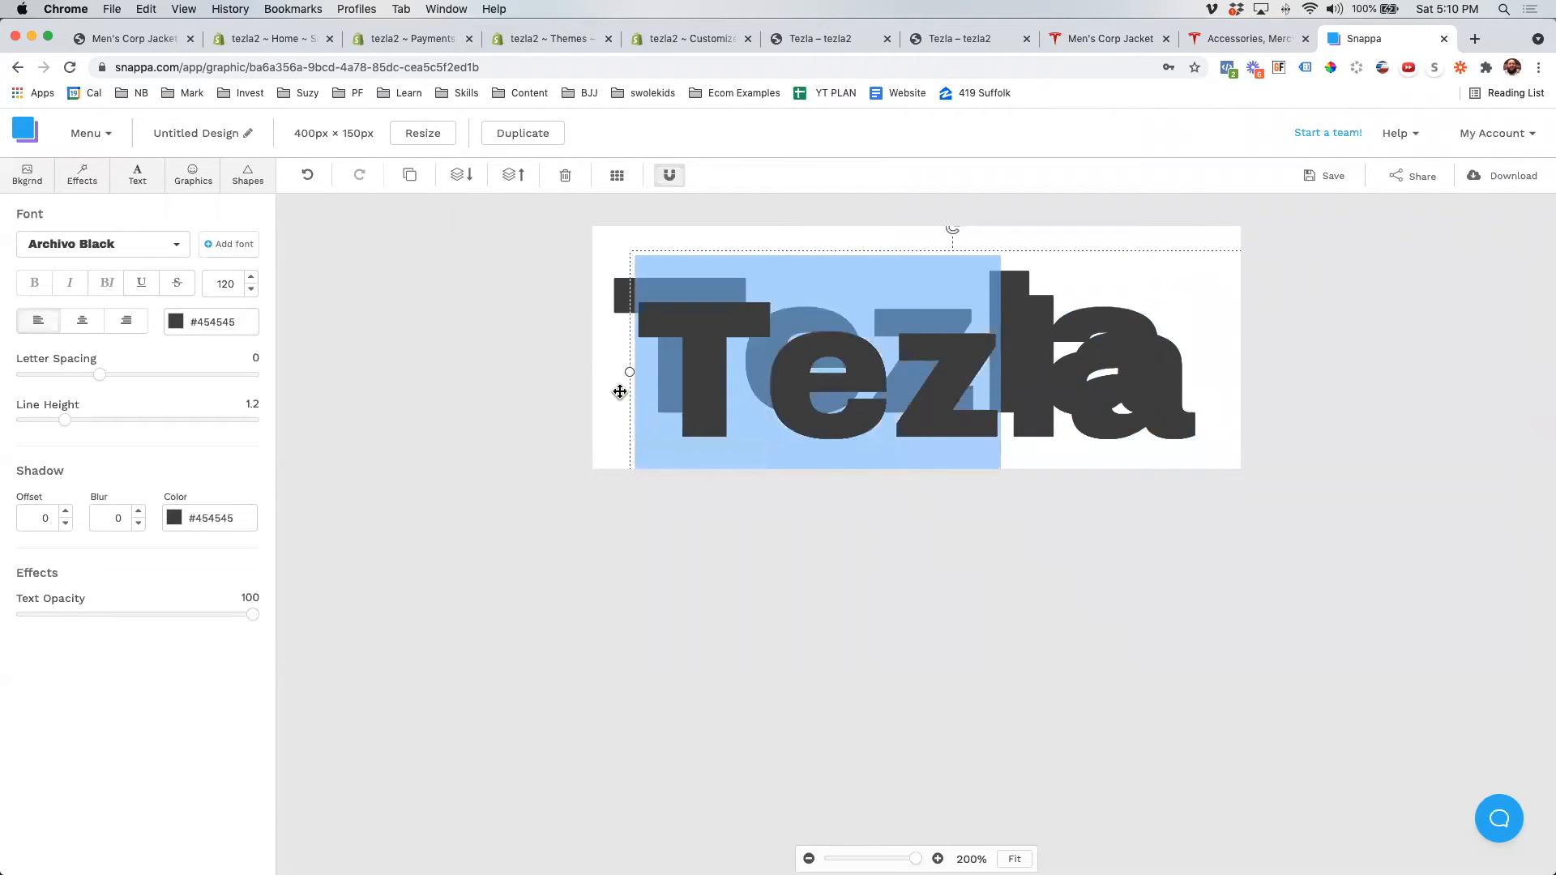
key("BackSpace")
left_click(865, 526)
- Move the "la" copy toward the canvas's lower-right corner and delete "la" from the original text, leaving "Tez"
left_click_drag(696, 391, 1119, 420)
double_click(980, 377)
left_click(981, 377)
left_click_drag(910, 375, 1126, 374)
left_click(1017, 366)
left_click_drag(981, 366, 1119, 365)
key("BackSpace")
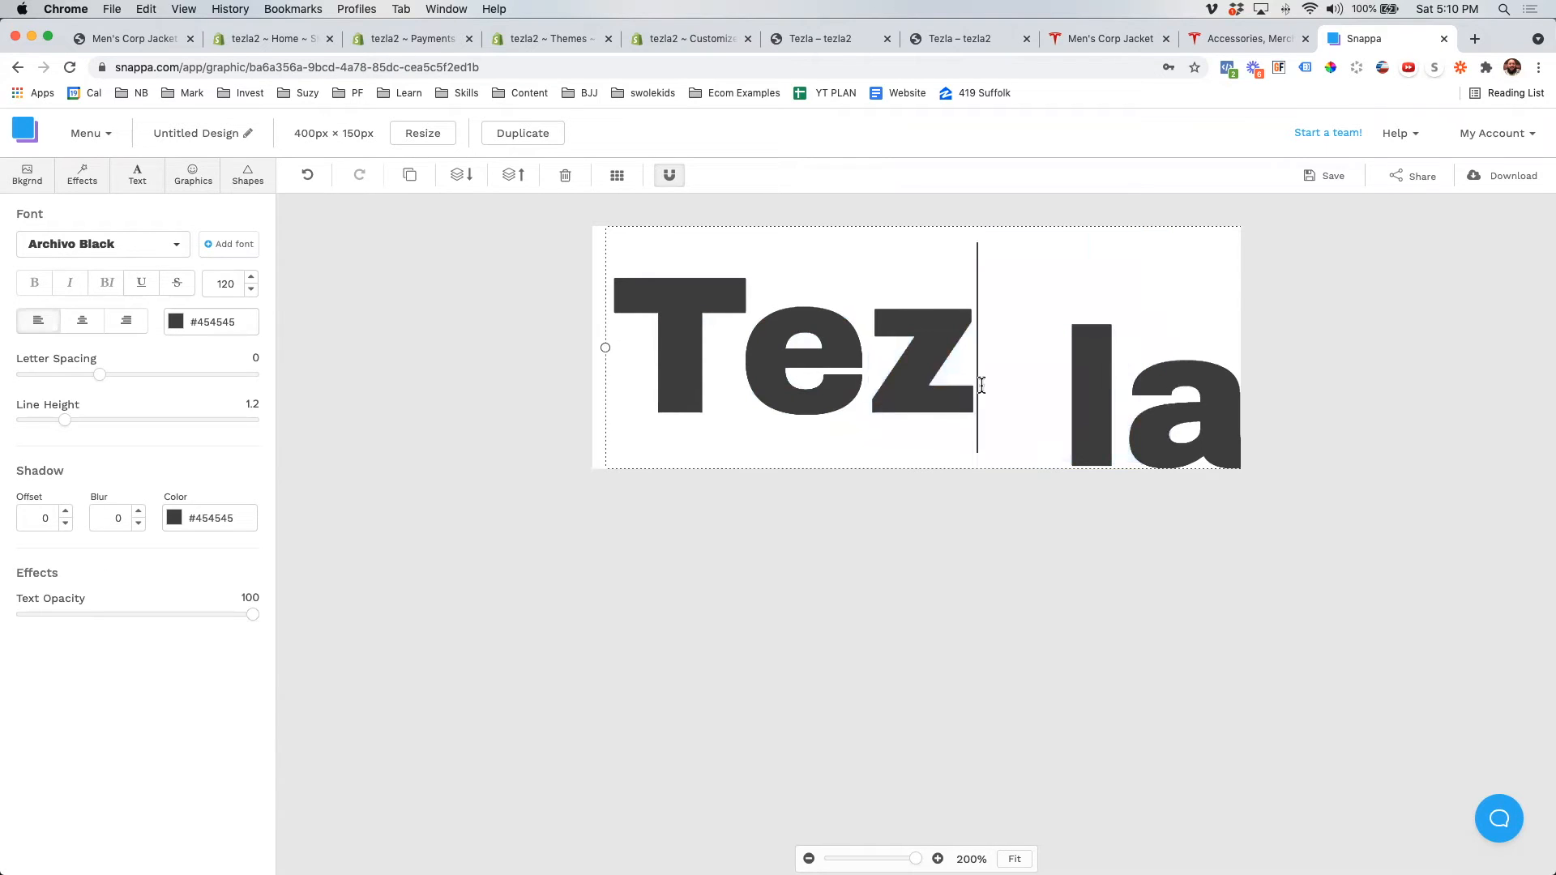
- Duplicate the "Tez" text layer and delete "Te" from the copy, leaving only "z"
left_click(1291, 490)
left_click(917, 401)
double_click(916, 399)
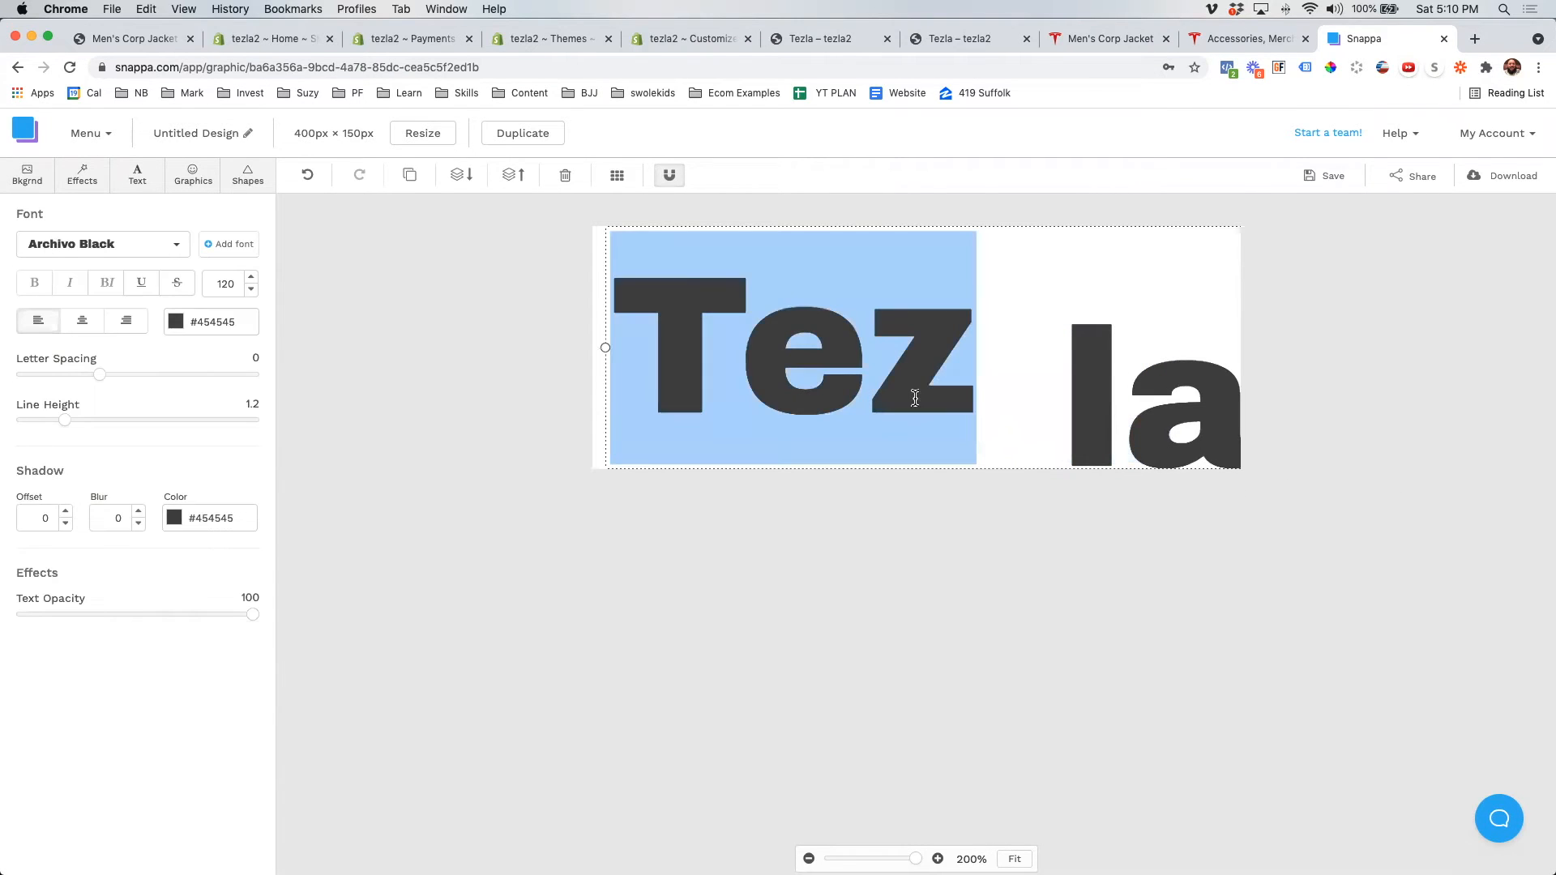
left_click(961, 401)
left_click(892, 377)
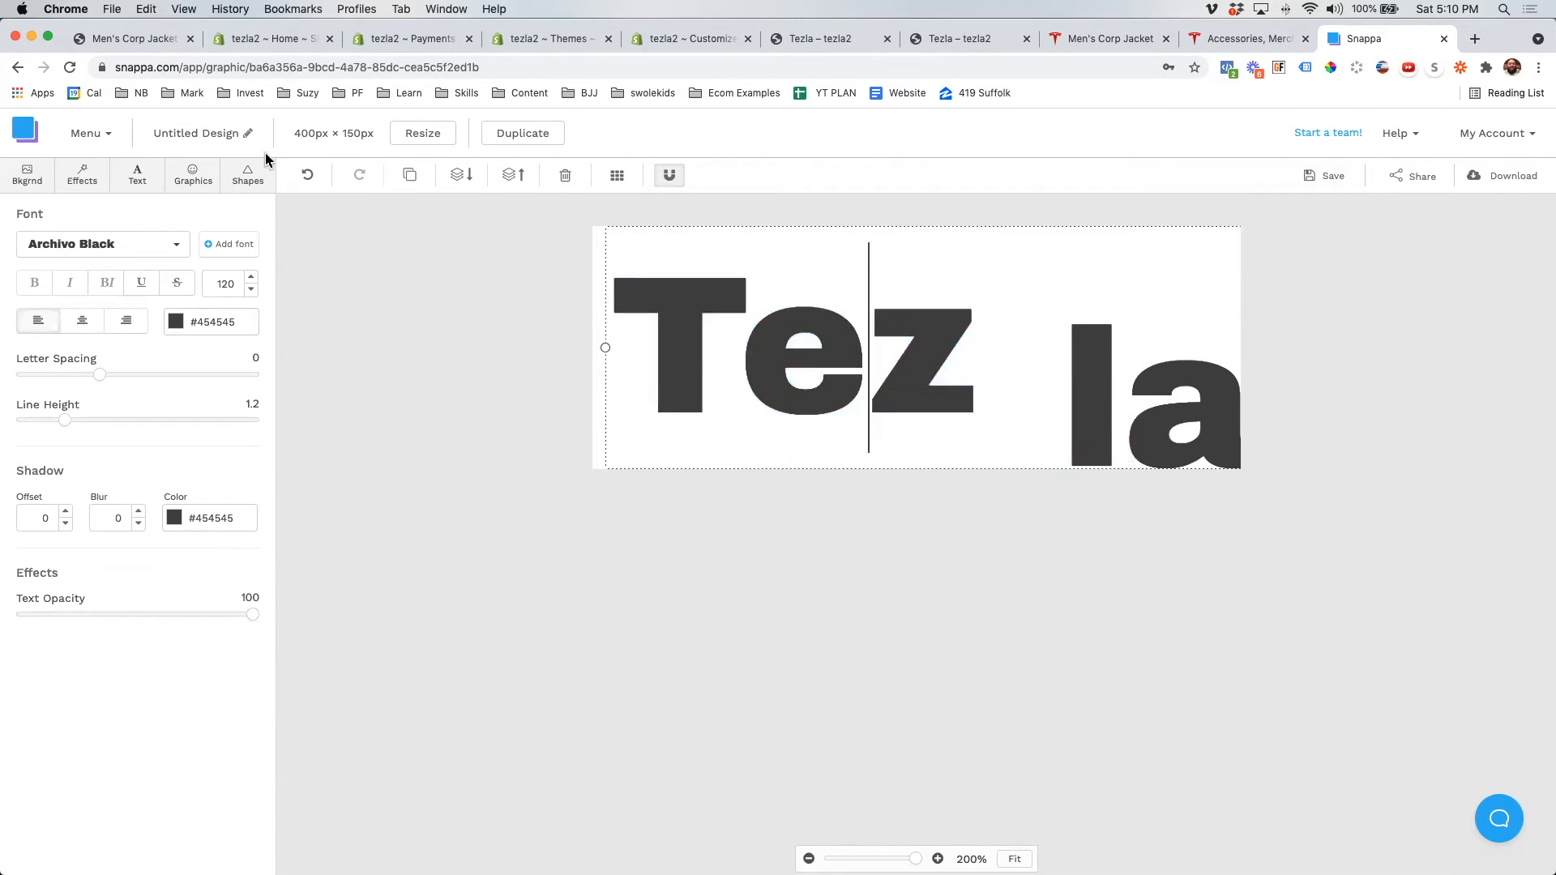
left_click(410, 175)
left_click(891, 382)
double_click(893, 381)
left_click_drag(894, 381, 613, 382)
key("BackSpace")
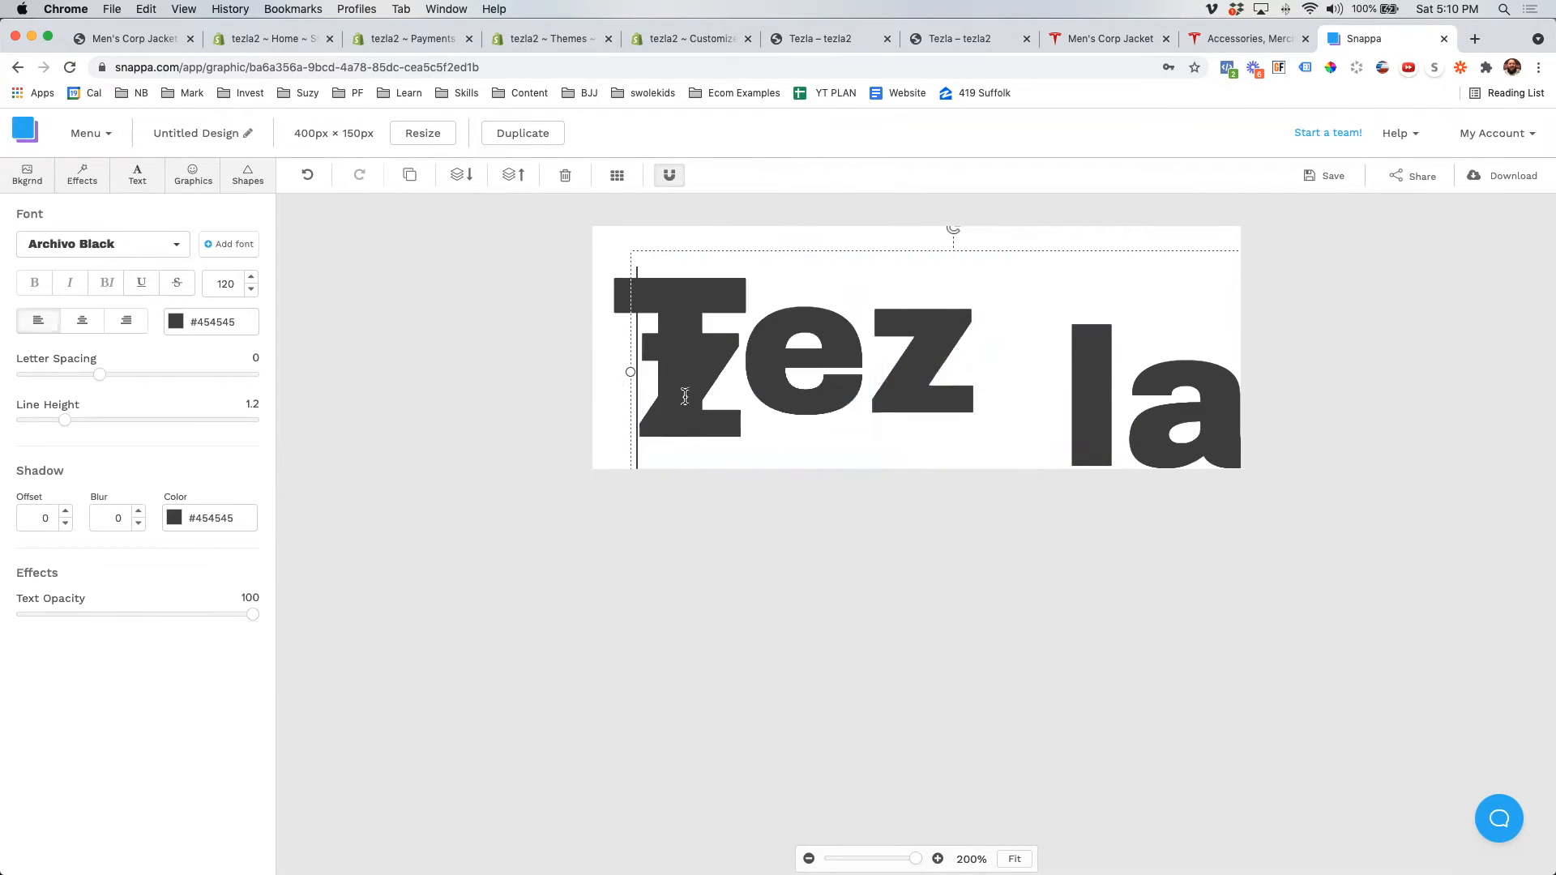
- Move the "z" copy below the original text and delete "z" from the original, leaving "Te"
left_click(904, 376)
left_click(605, 246)
left_click(675, 348)
left_click_drag(675, 347, 664, 444)
left_click(865, 326)
double_click(877, 331)
left_click(851, 327)
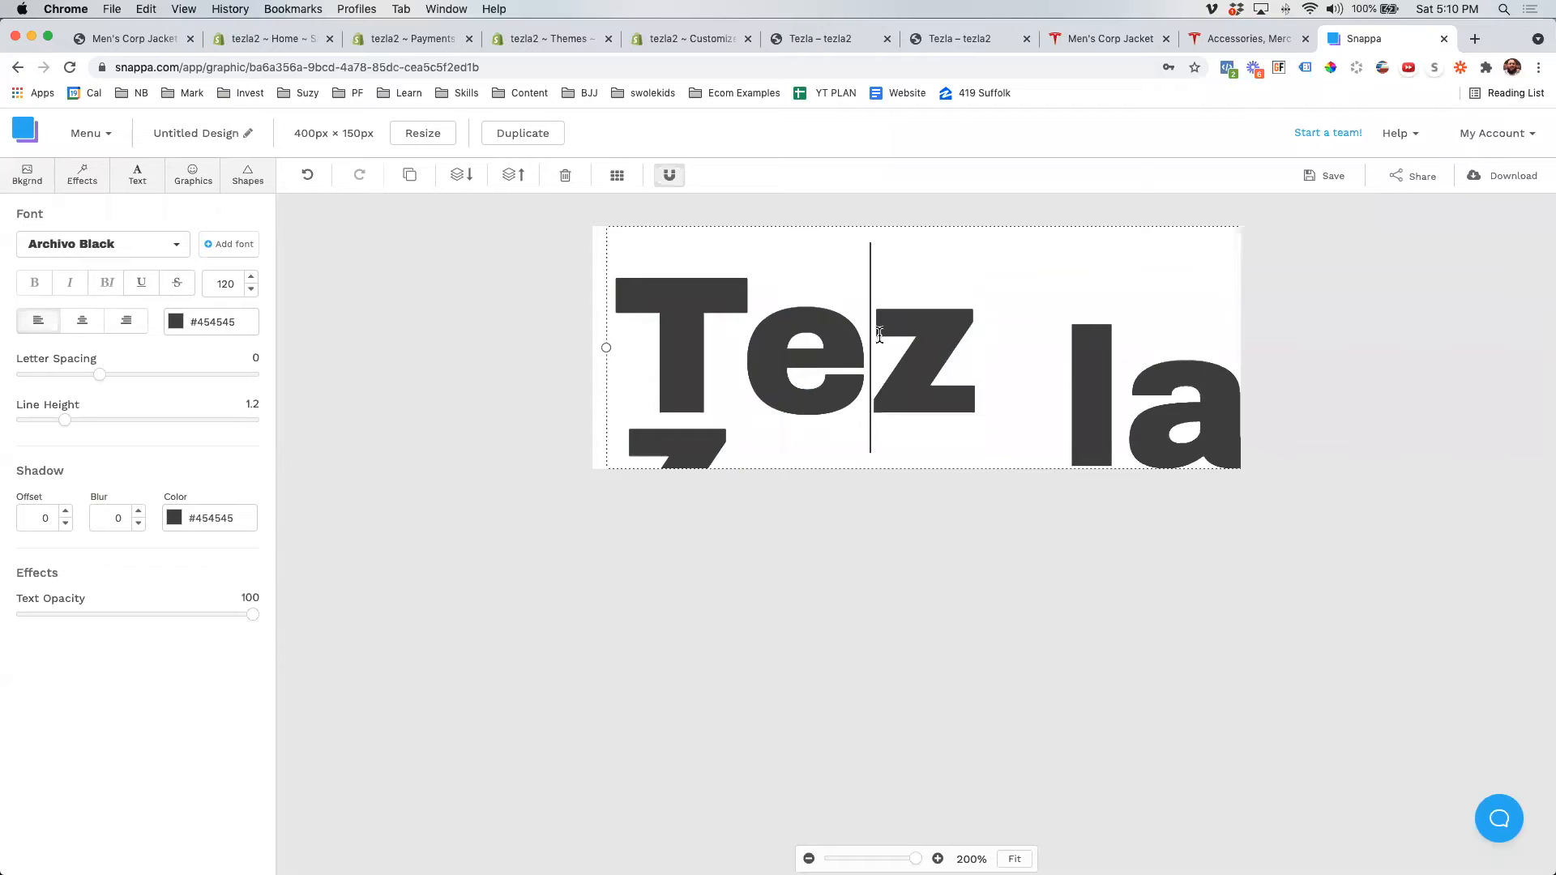
key("Delete")
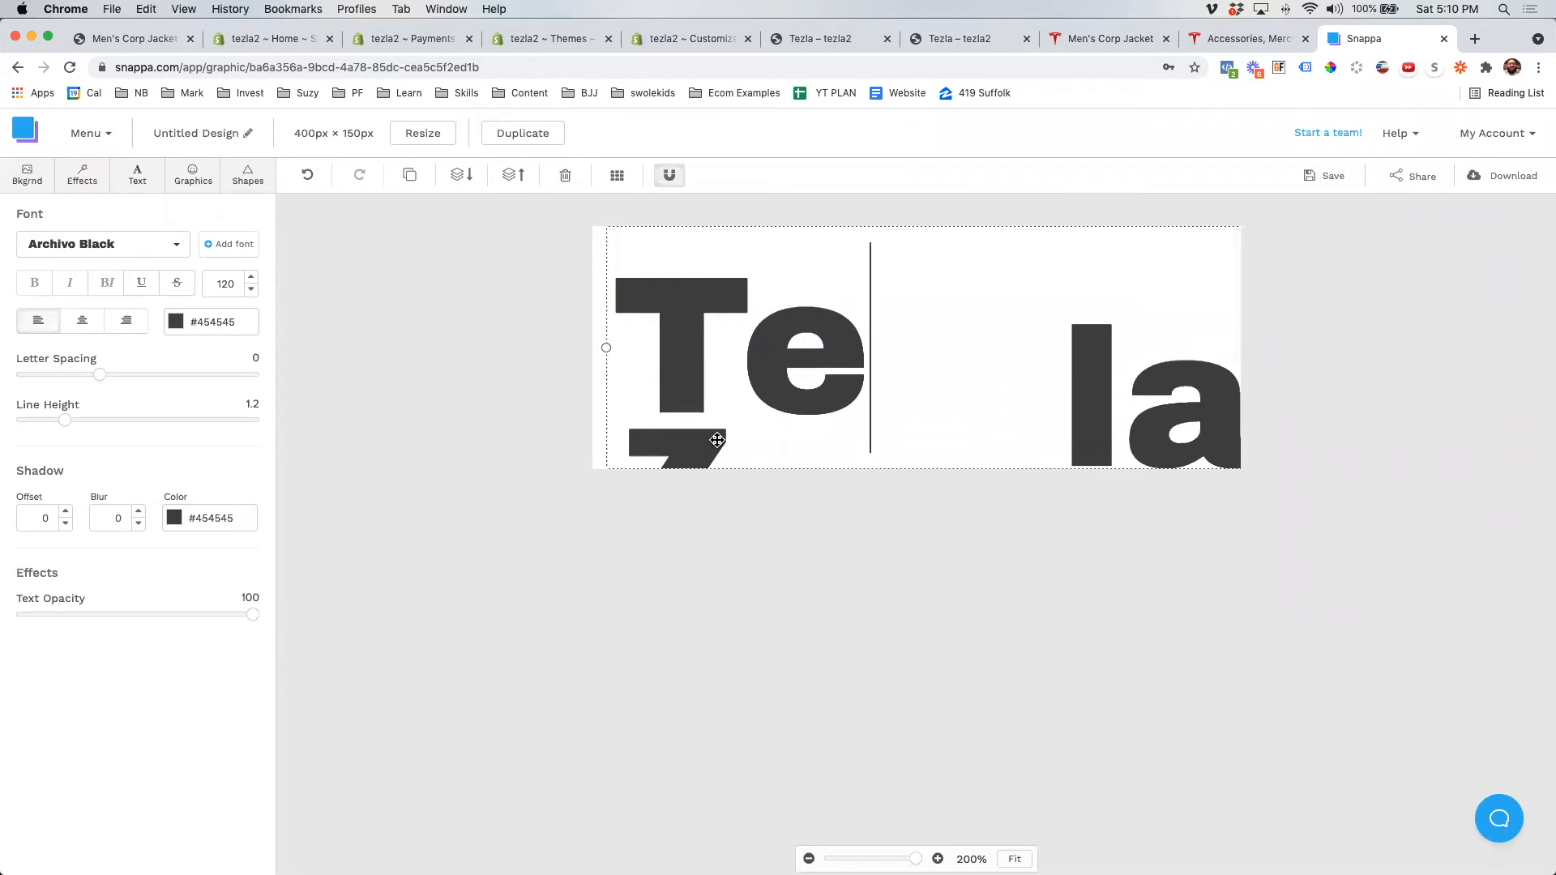
- Narrow the "z" text box to fit the letter and place it directly after "Te"
left_click_drag(761, 420, 626, 344)
left_click_drag(934, 351, 743, 333)
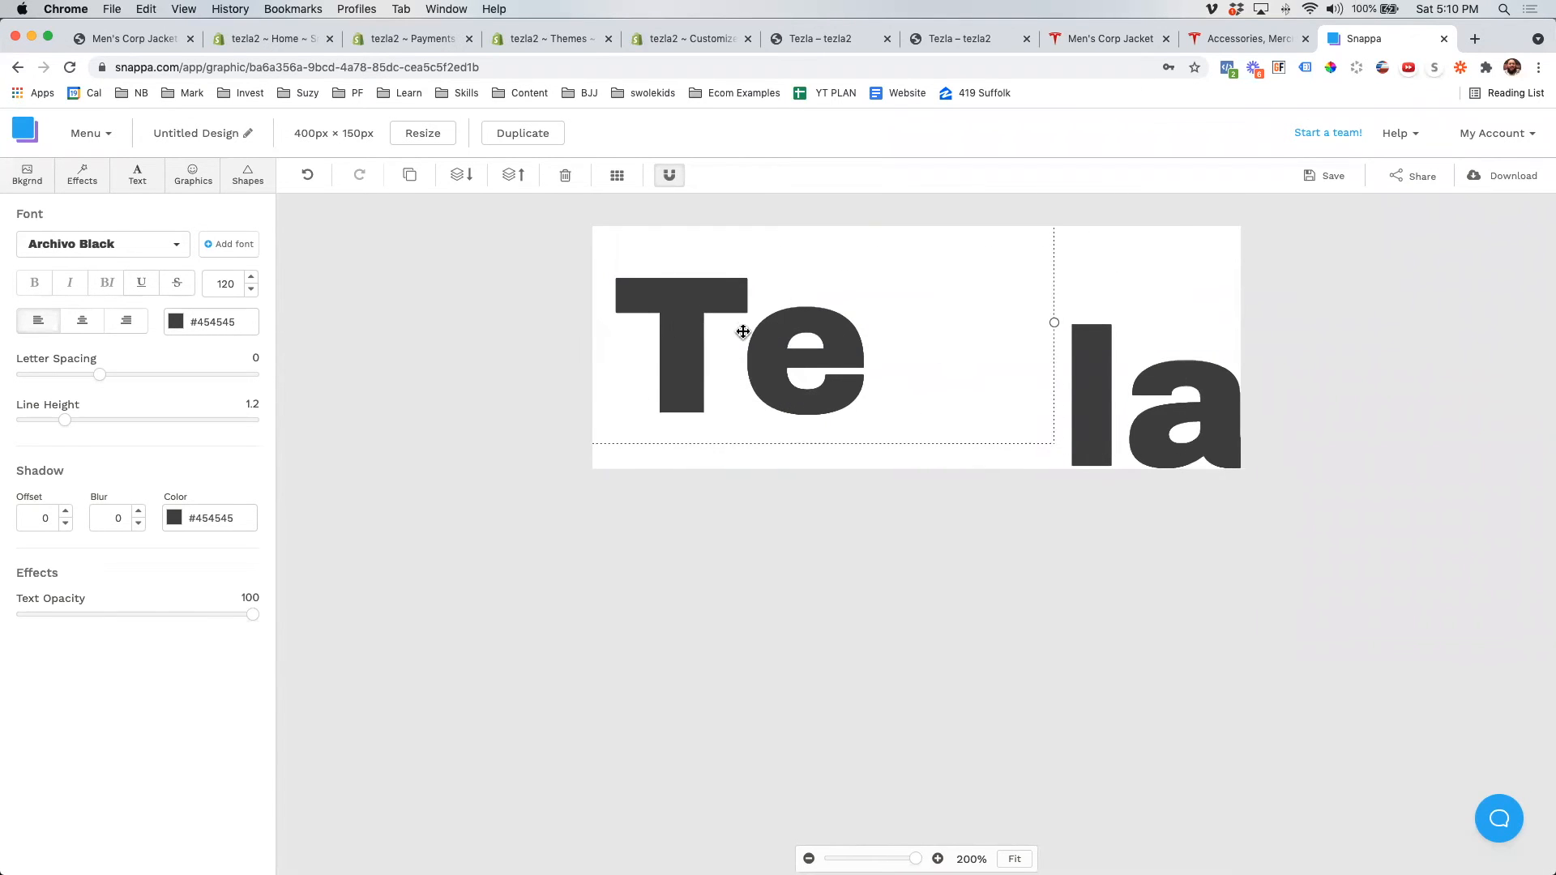
left_click_drag(1038, 328, 728, 313)
left_click(1010, 333)
left_click_drag(1078, 326, 886, 324)
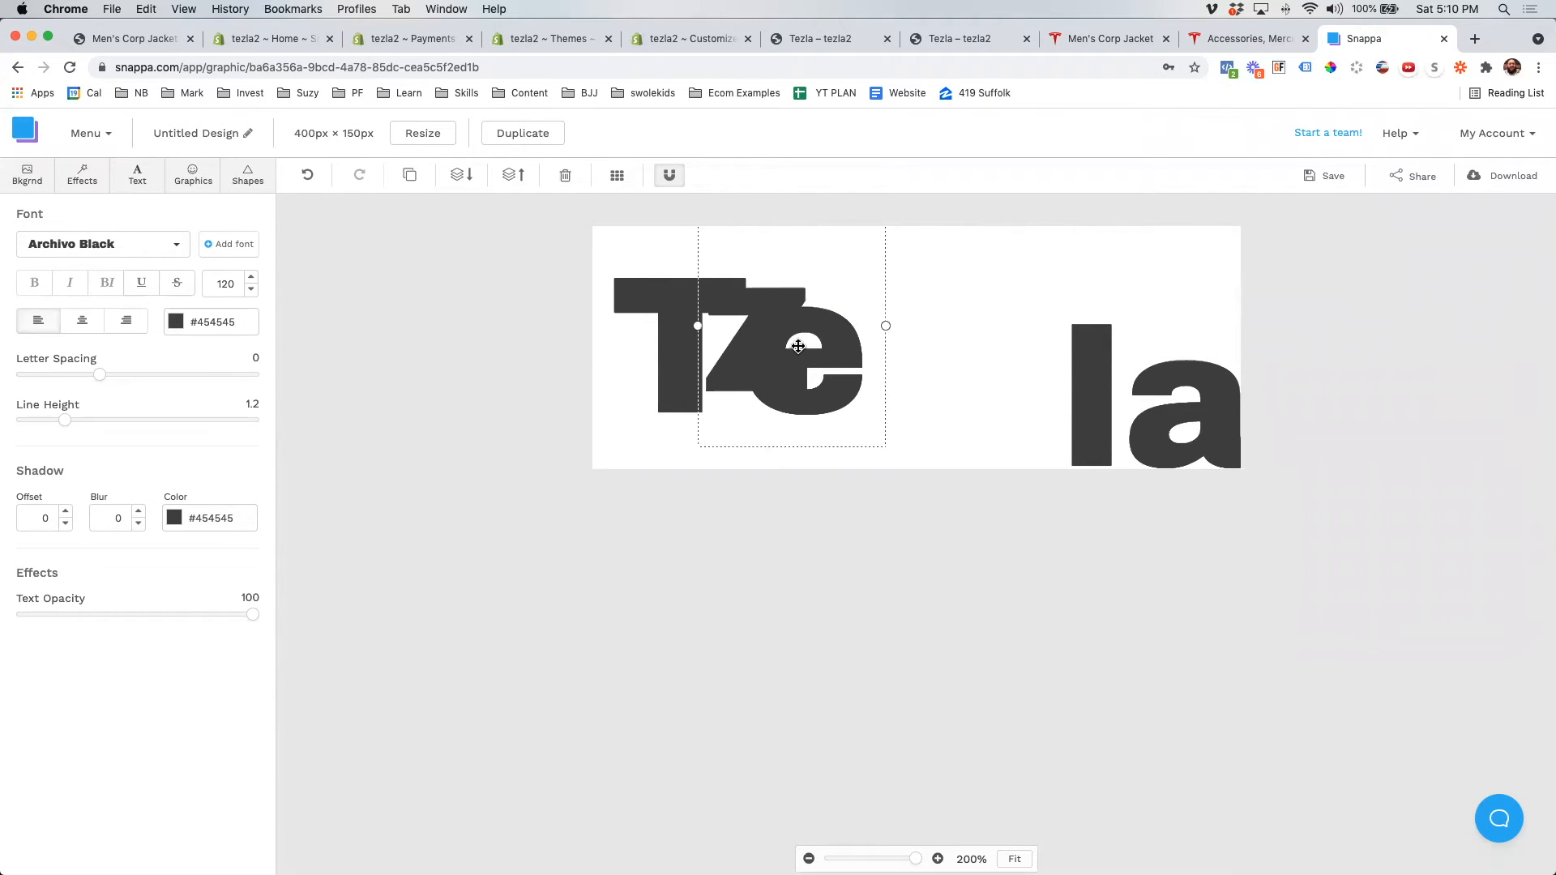
left_click_drag(799, 347, 951, 354)
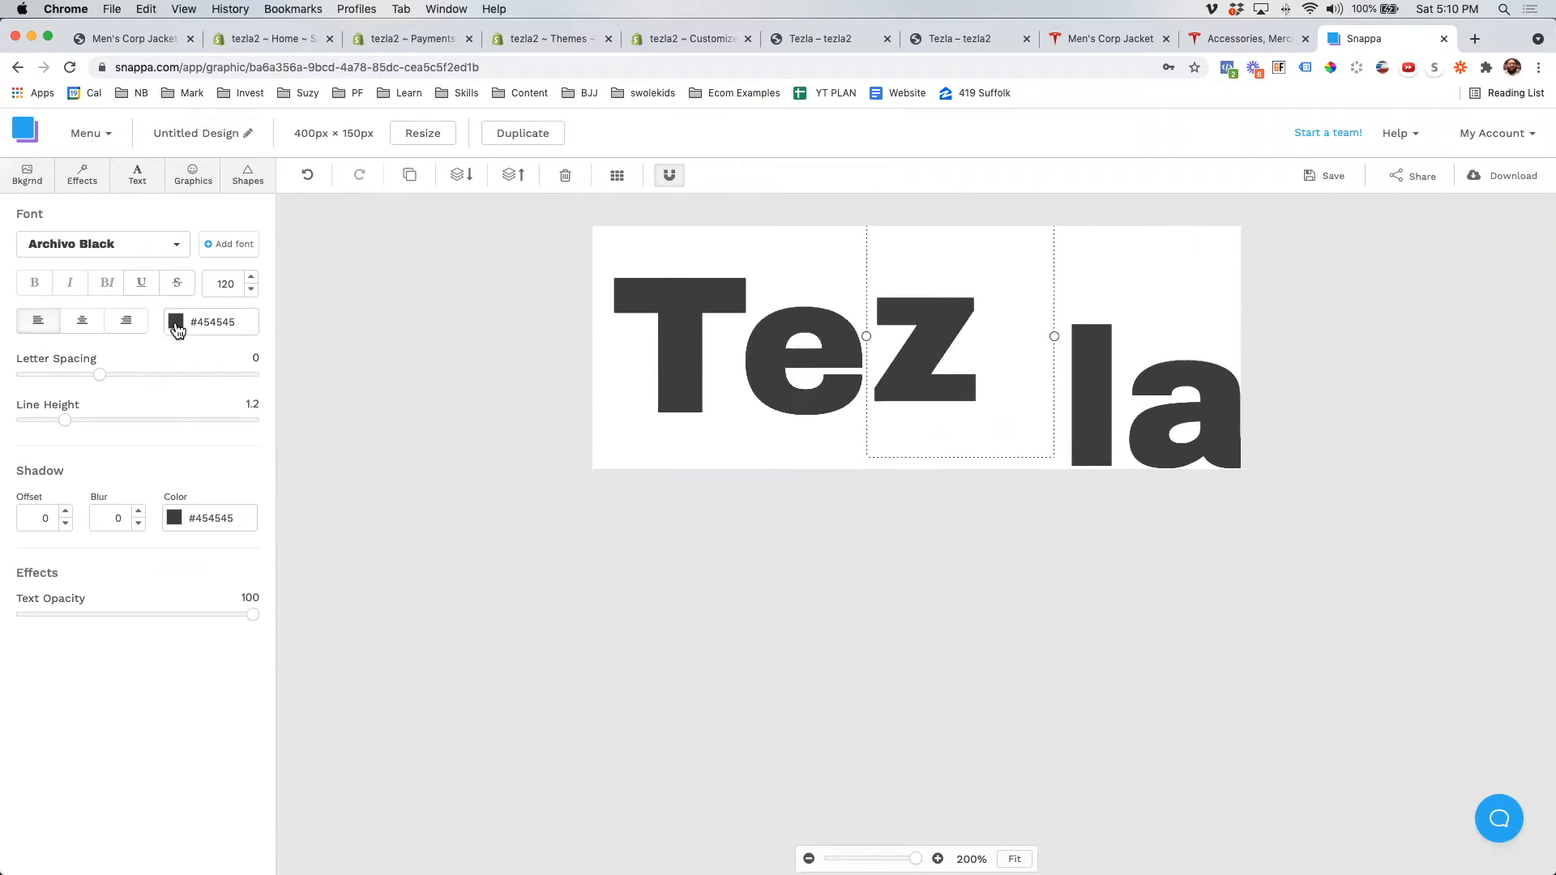
- Color the "z" purple (#967adc) and set its text size to 200
left_click(176, 323)
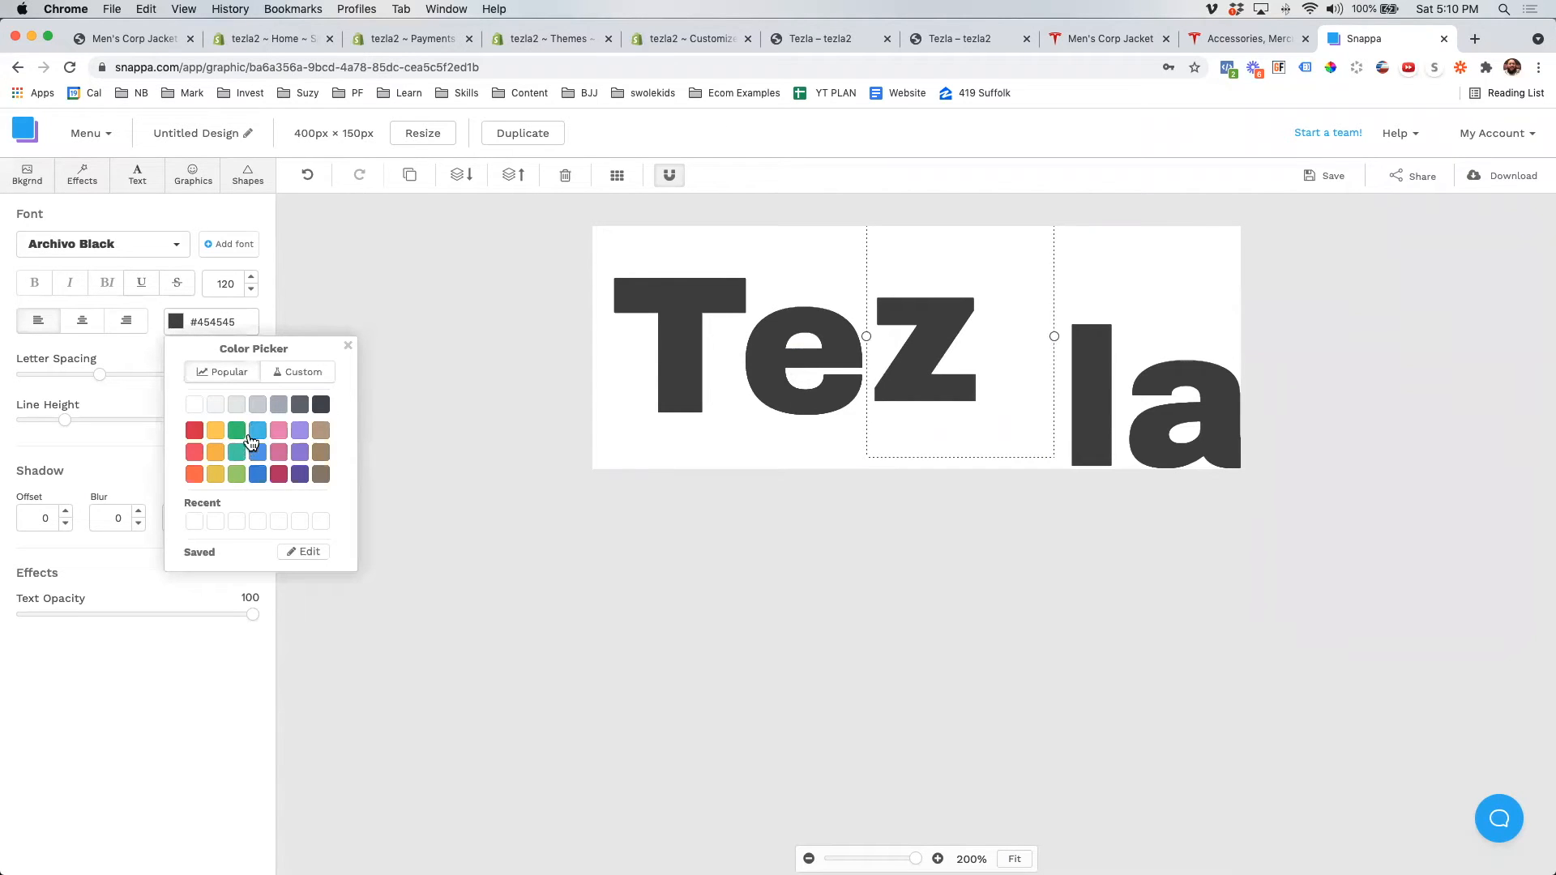
left_click(299, 454)
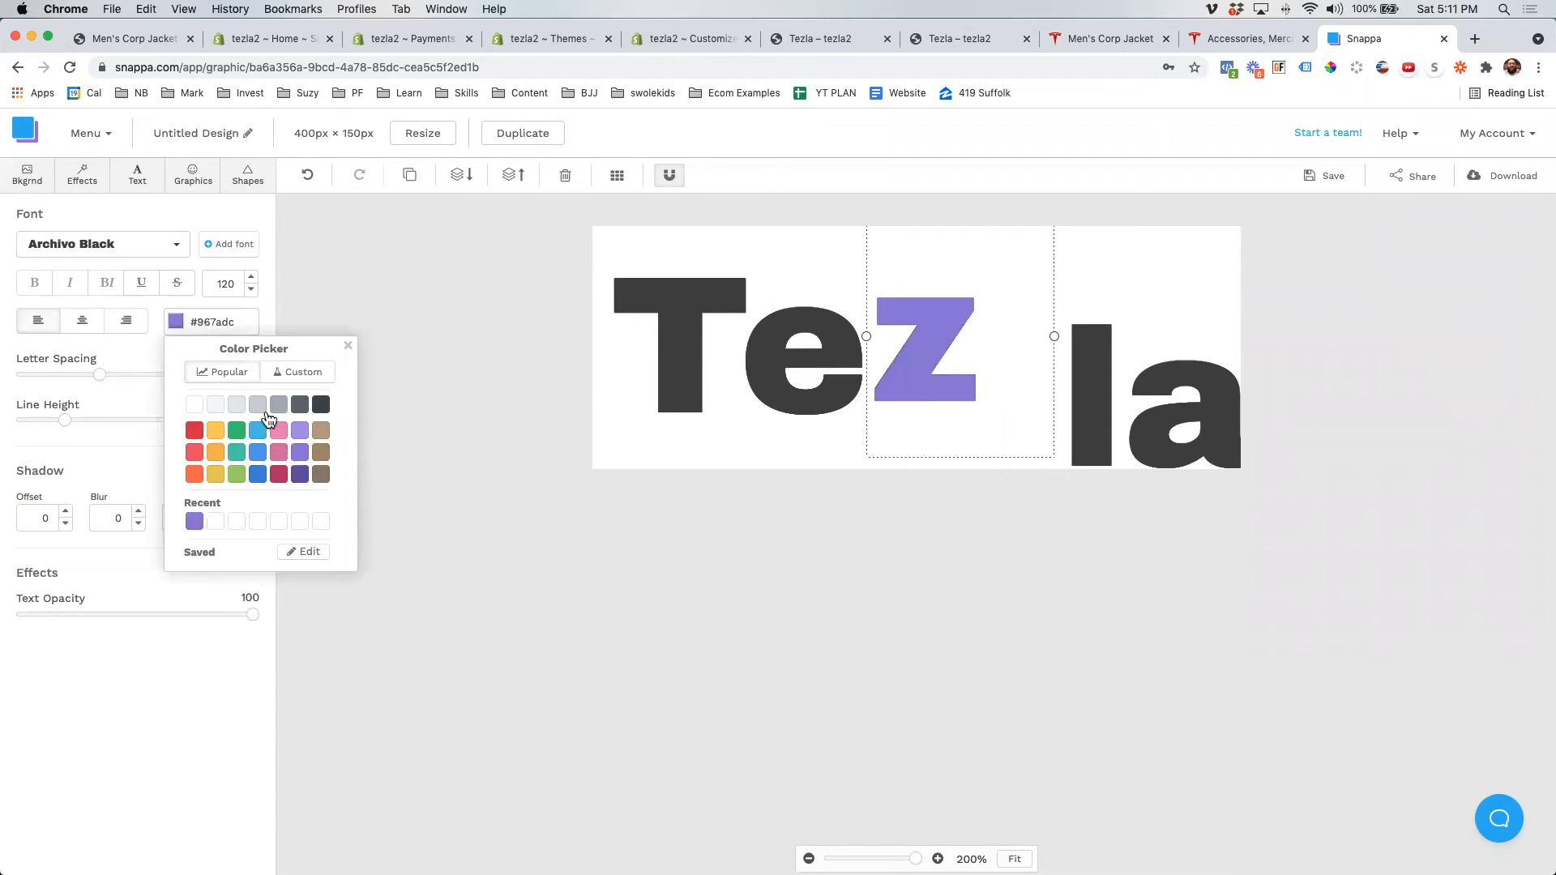
left_click(231, 287)
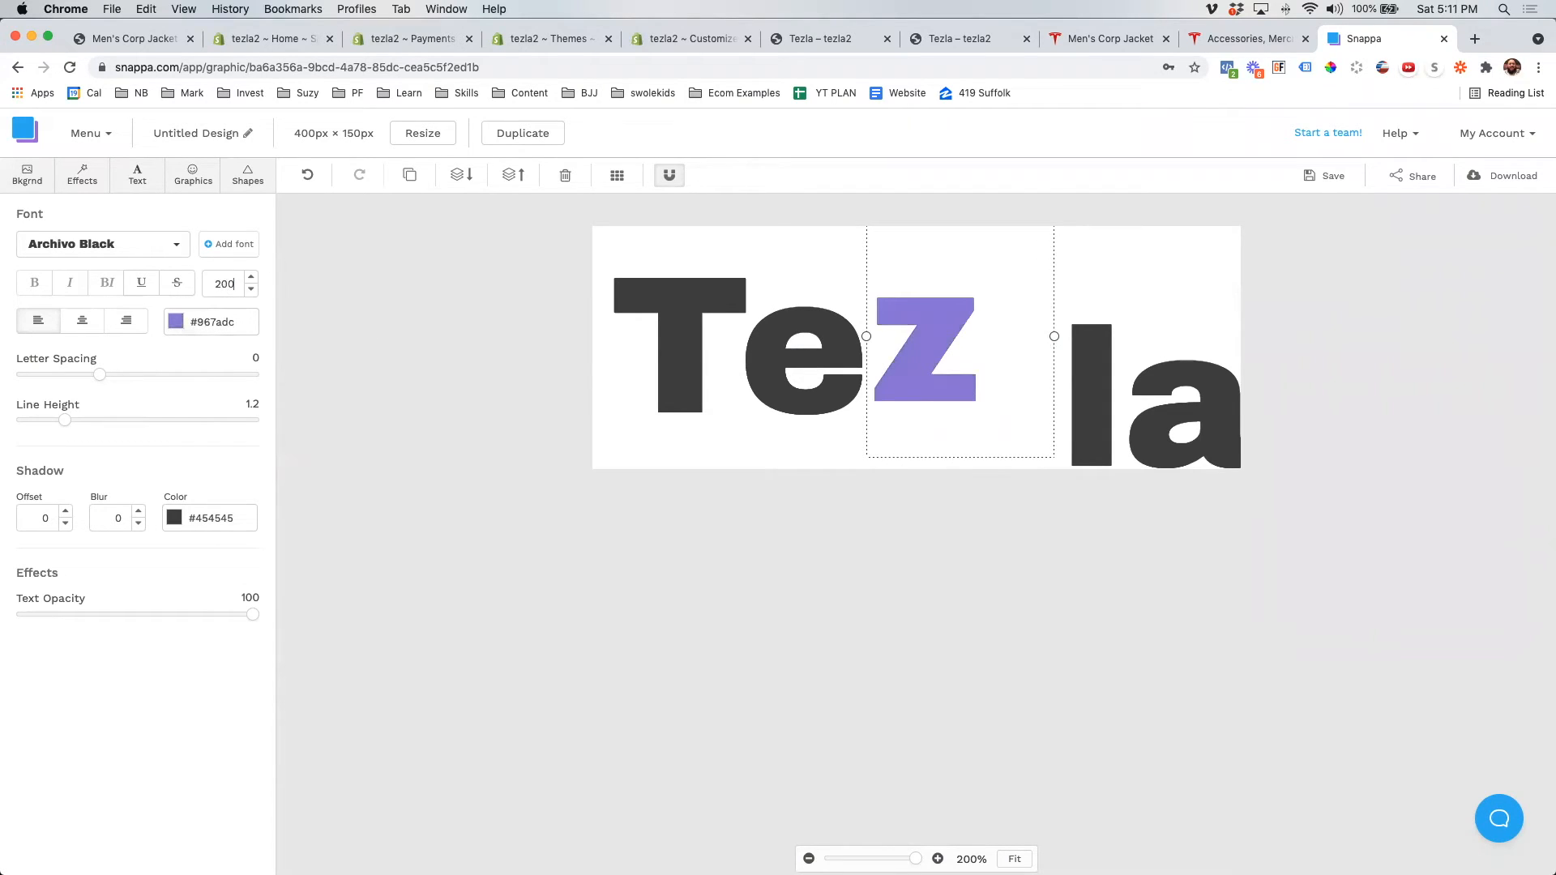
type("200")
- Position the "z" so it overlaps the "e", and move "la" up against it on the same baseline as "Te"
left_click_drag(1014, 413, 970, 336)
left_click_drag(1167, 381, 1058, 399)
mouse_move(912, 394)
left_mouse_down()
mouse_move(881, 390)
mouse_move(891, 398)
left_mouse_up()
left_click(1071, 402)
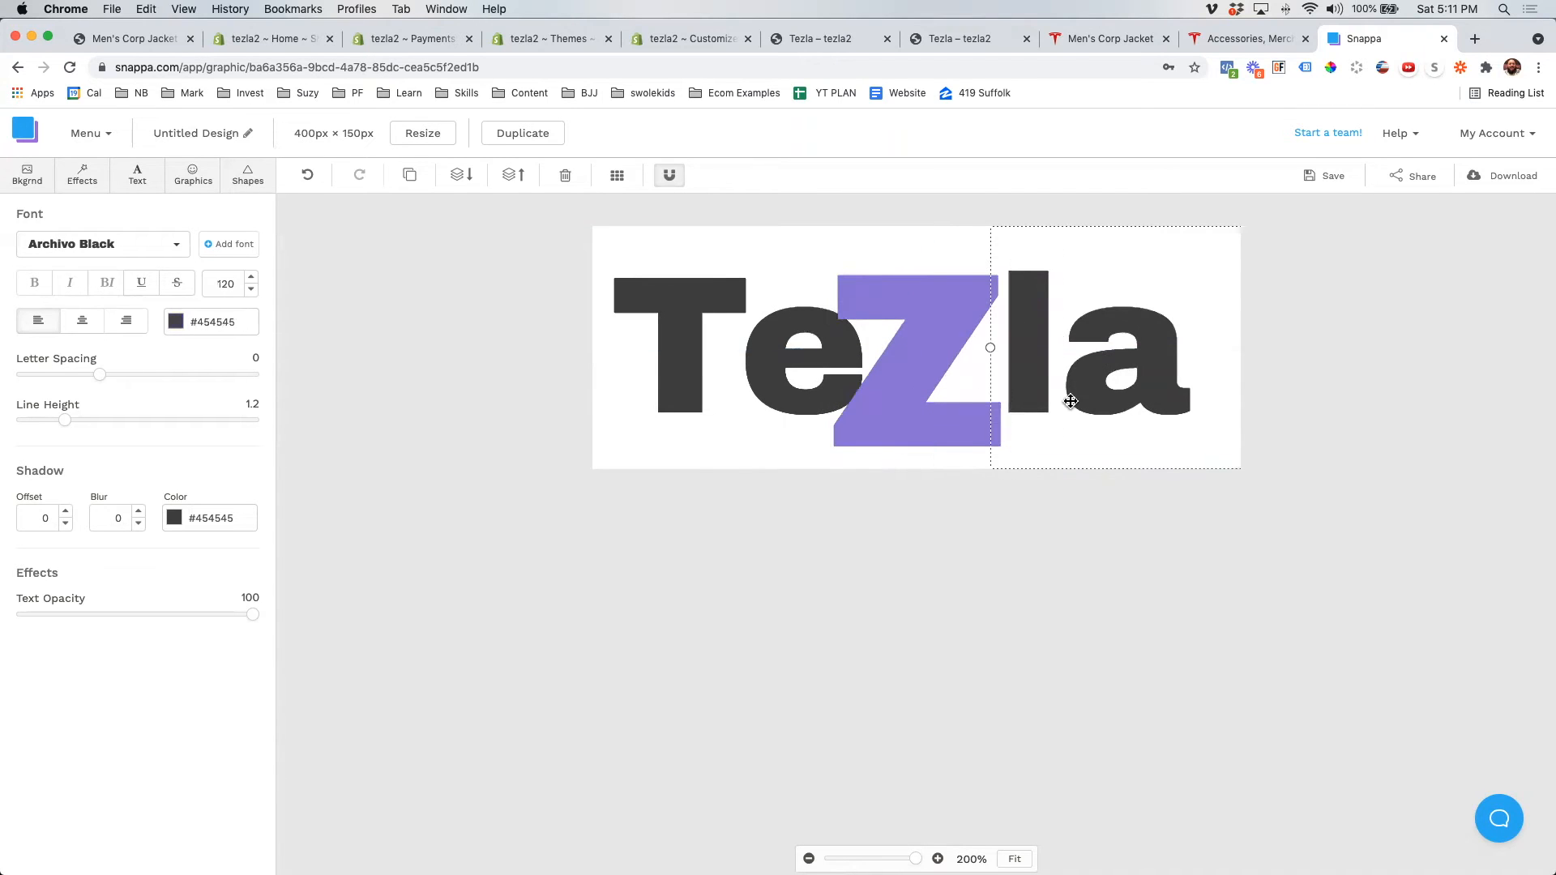
left_click_drag(1094, 386, 1054, 365)
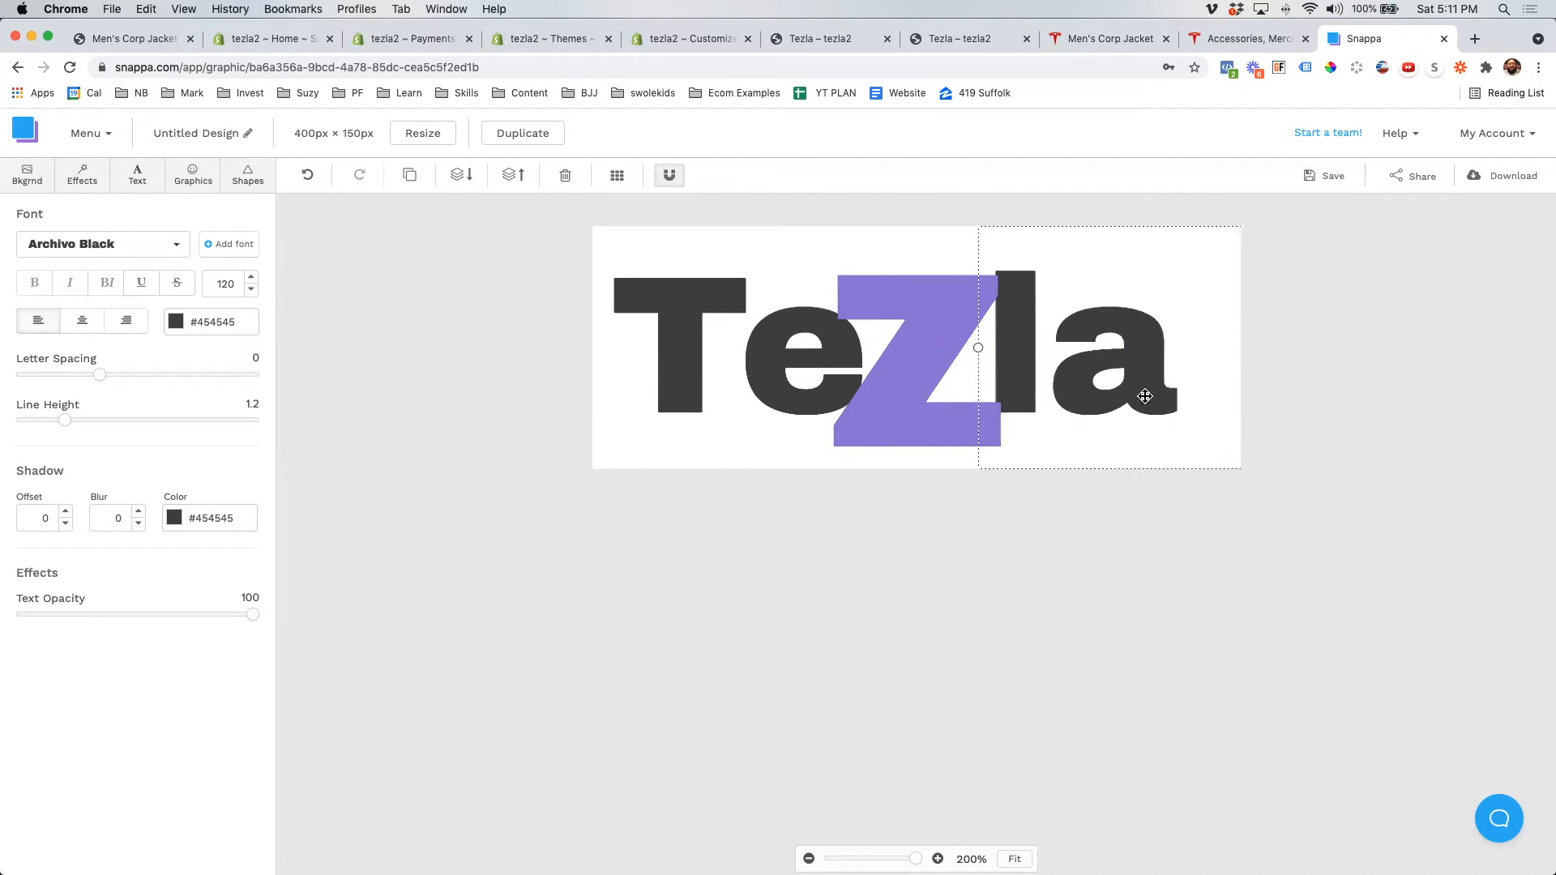
left_click(1164, 538)
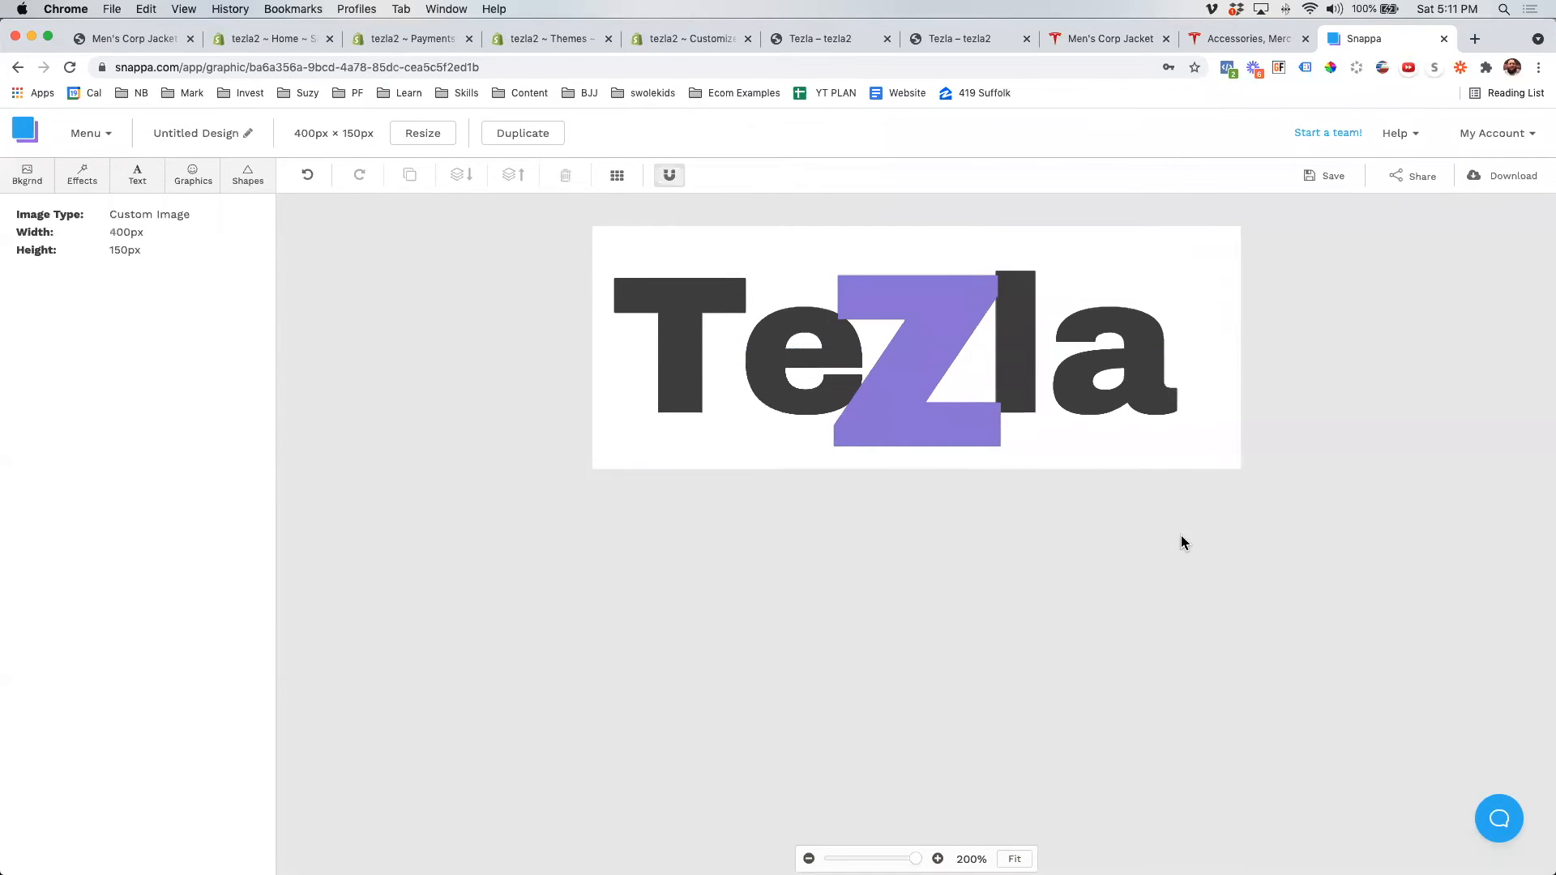
- Set the purple "z" text size to 225 and re-center it between "Te" and "la"
left_click(905, 341)
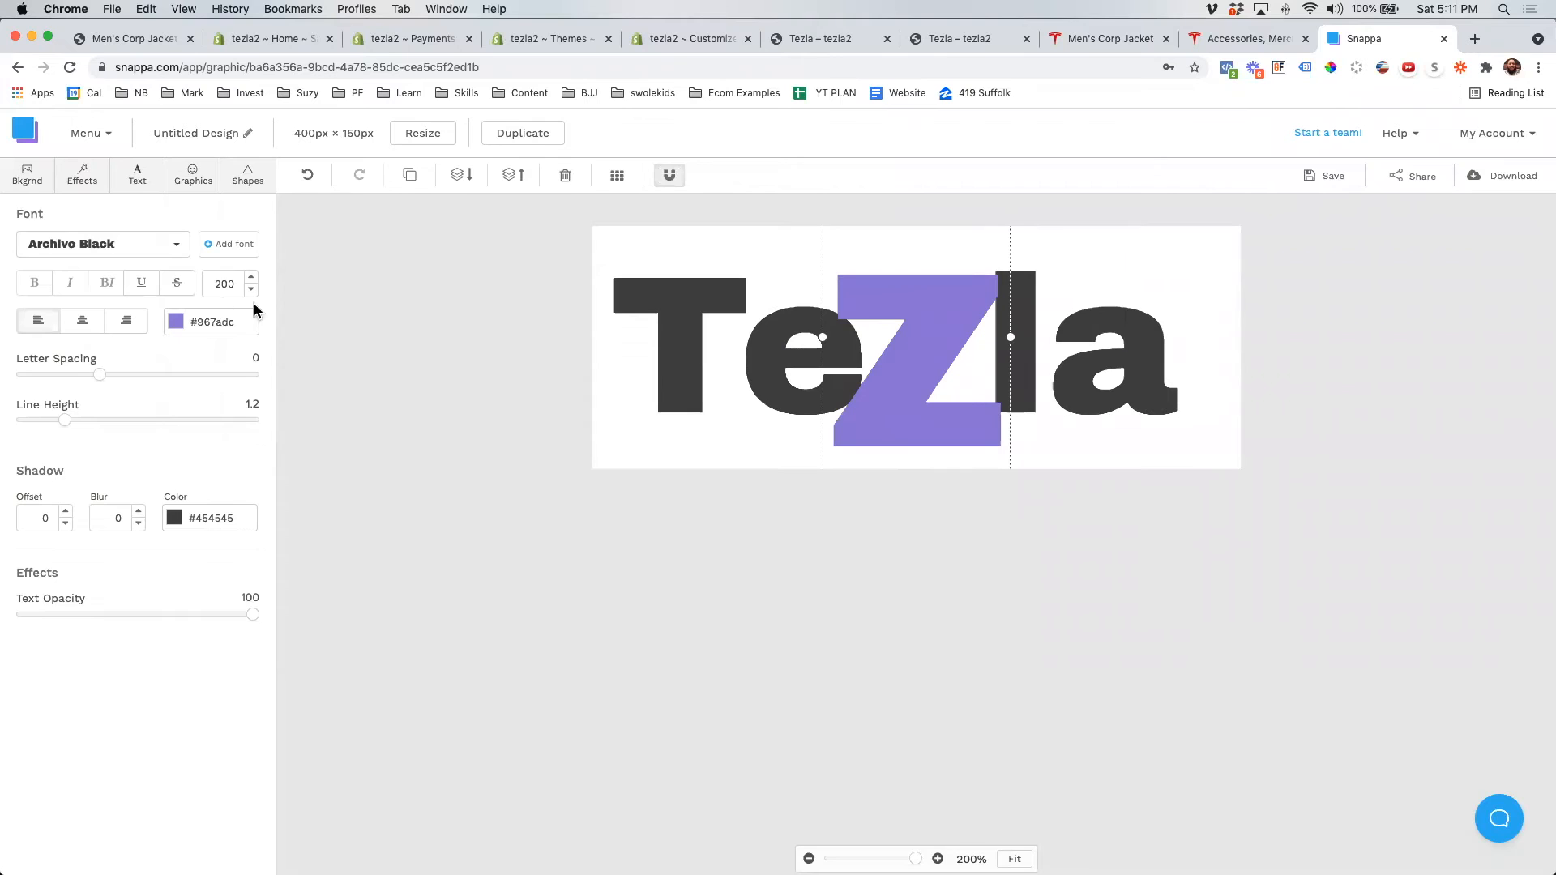
type("225")
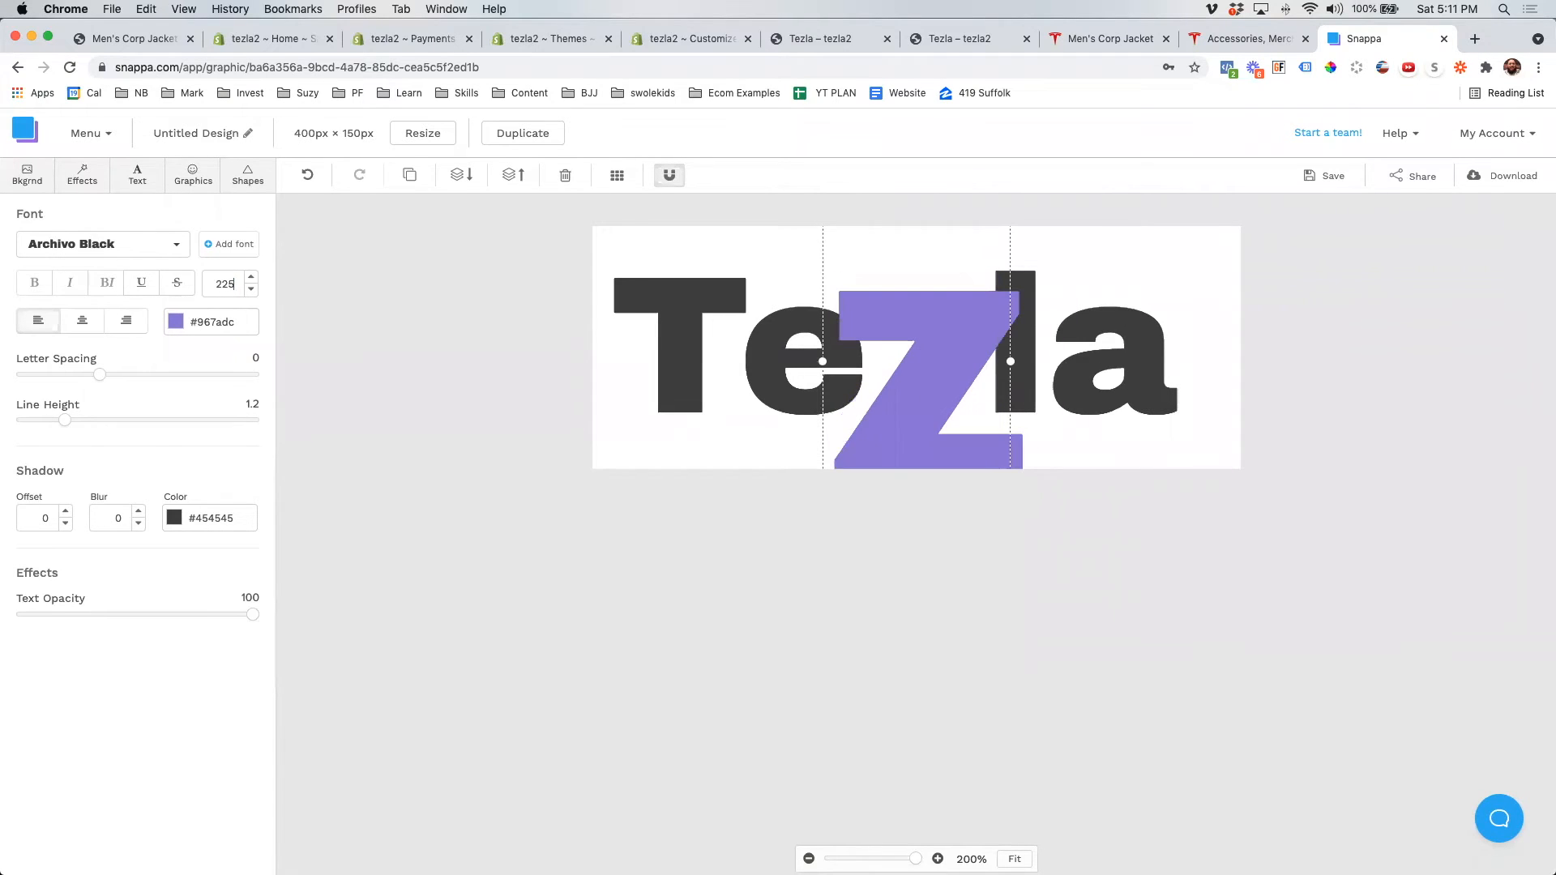
left_click_drag(896, 430, 880, 395)
left_click(1106, 475)
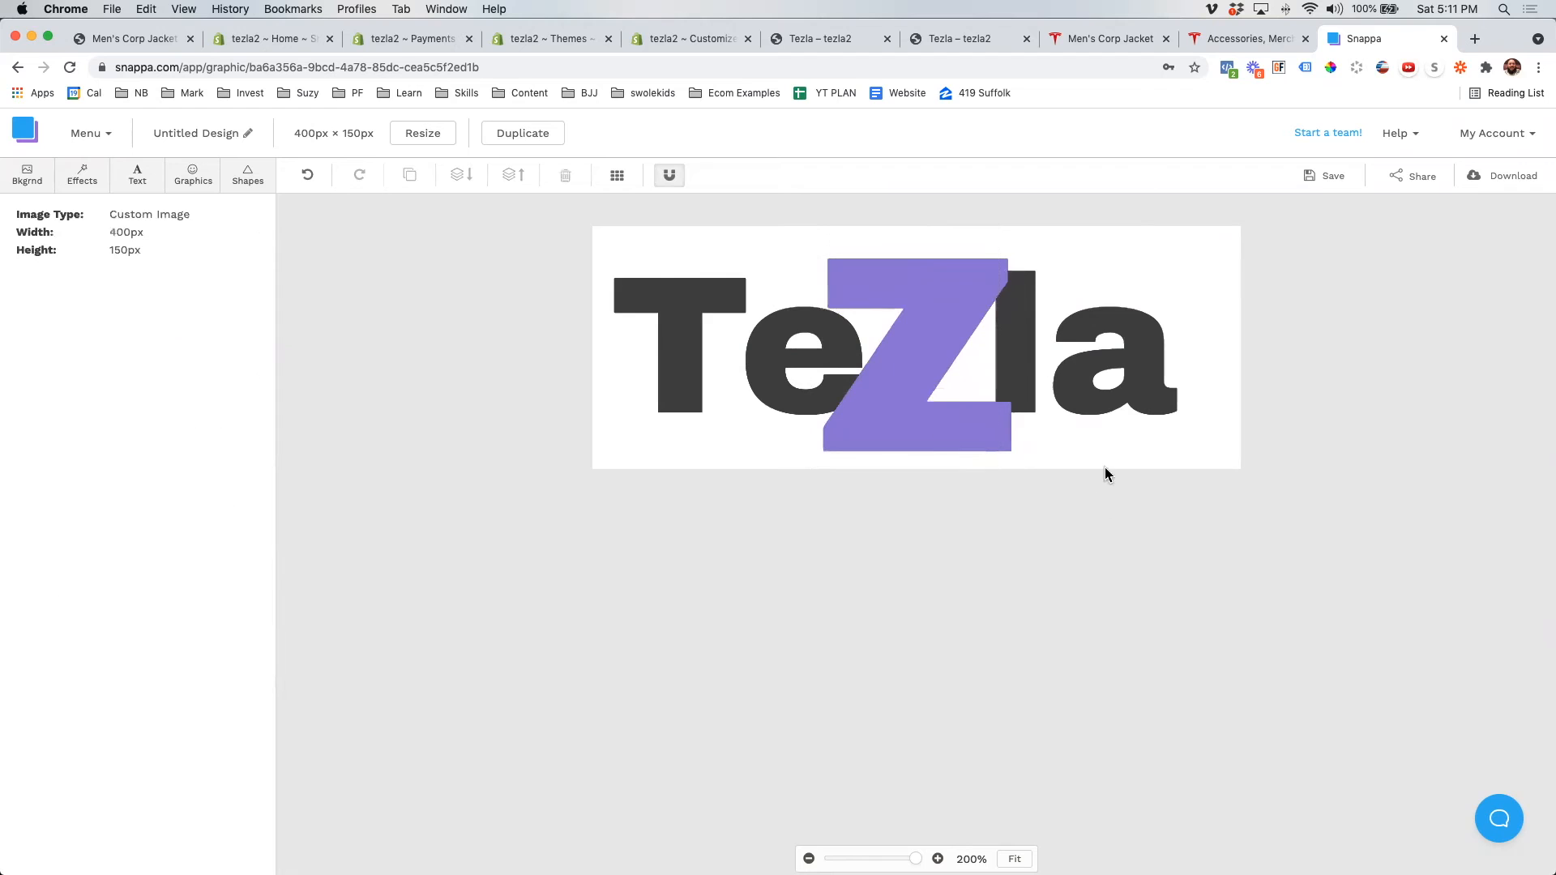
- Name the design "tezla logo" and save it in the default "All your graphics" location
left_click(247, 134)
type("texla logo")
key("Return")
left_click(1336, 186)
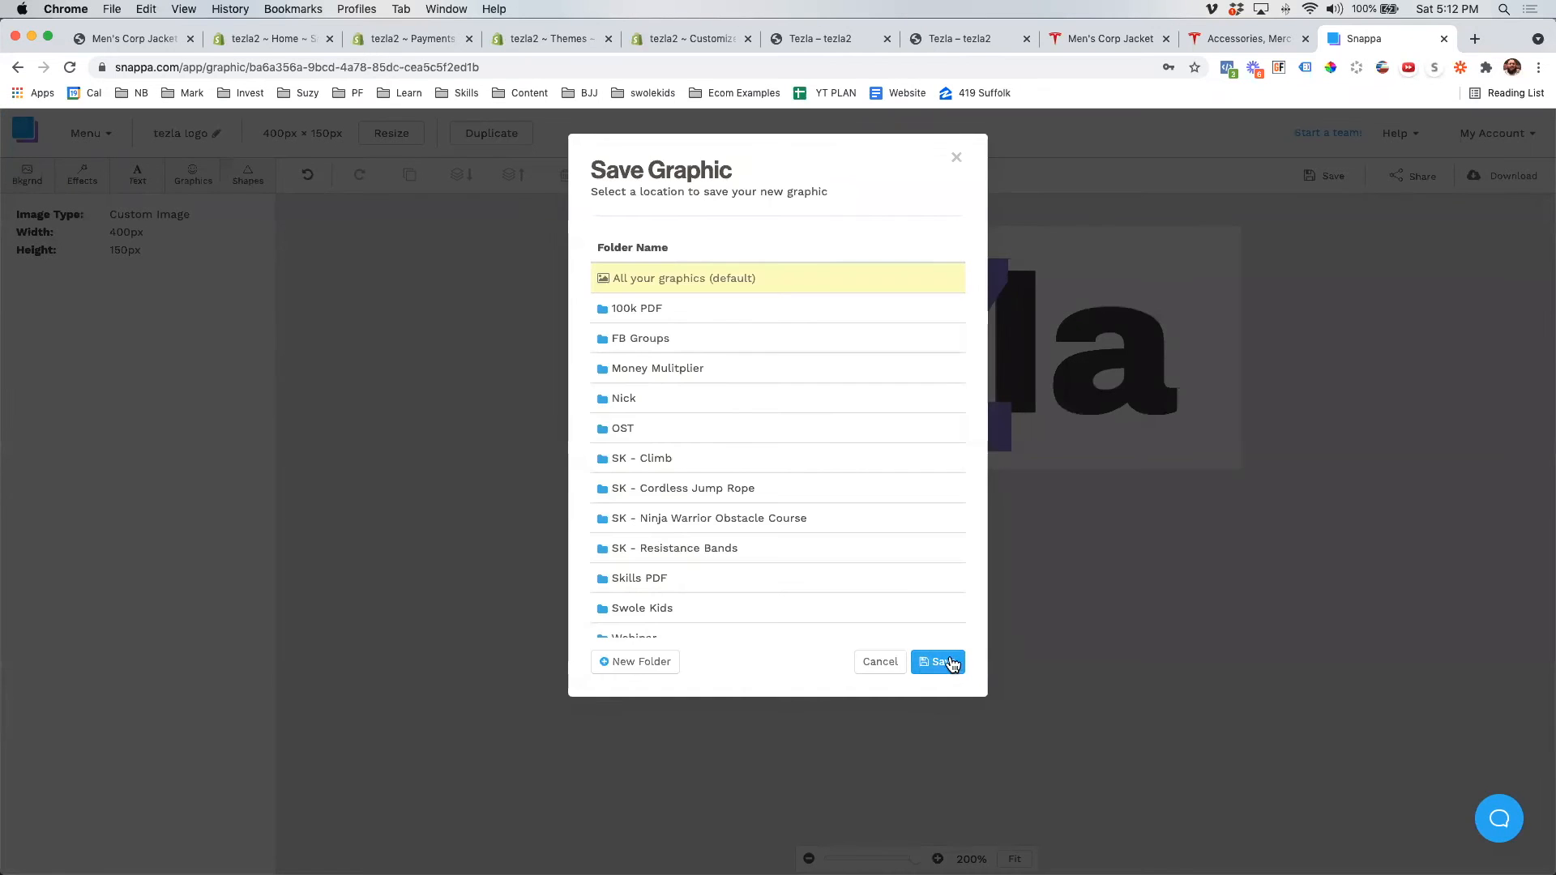
left_click(940, 658)
- Download the logo as a web optimized JPG to Downloads and show the file in Finder
left_click(1509, 186)
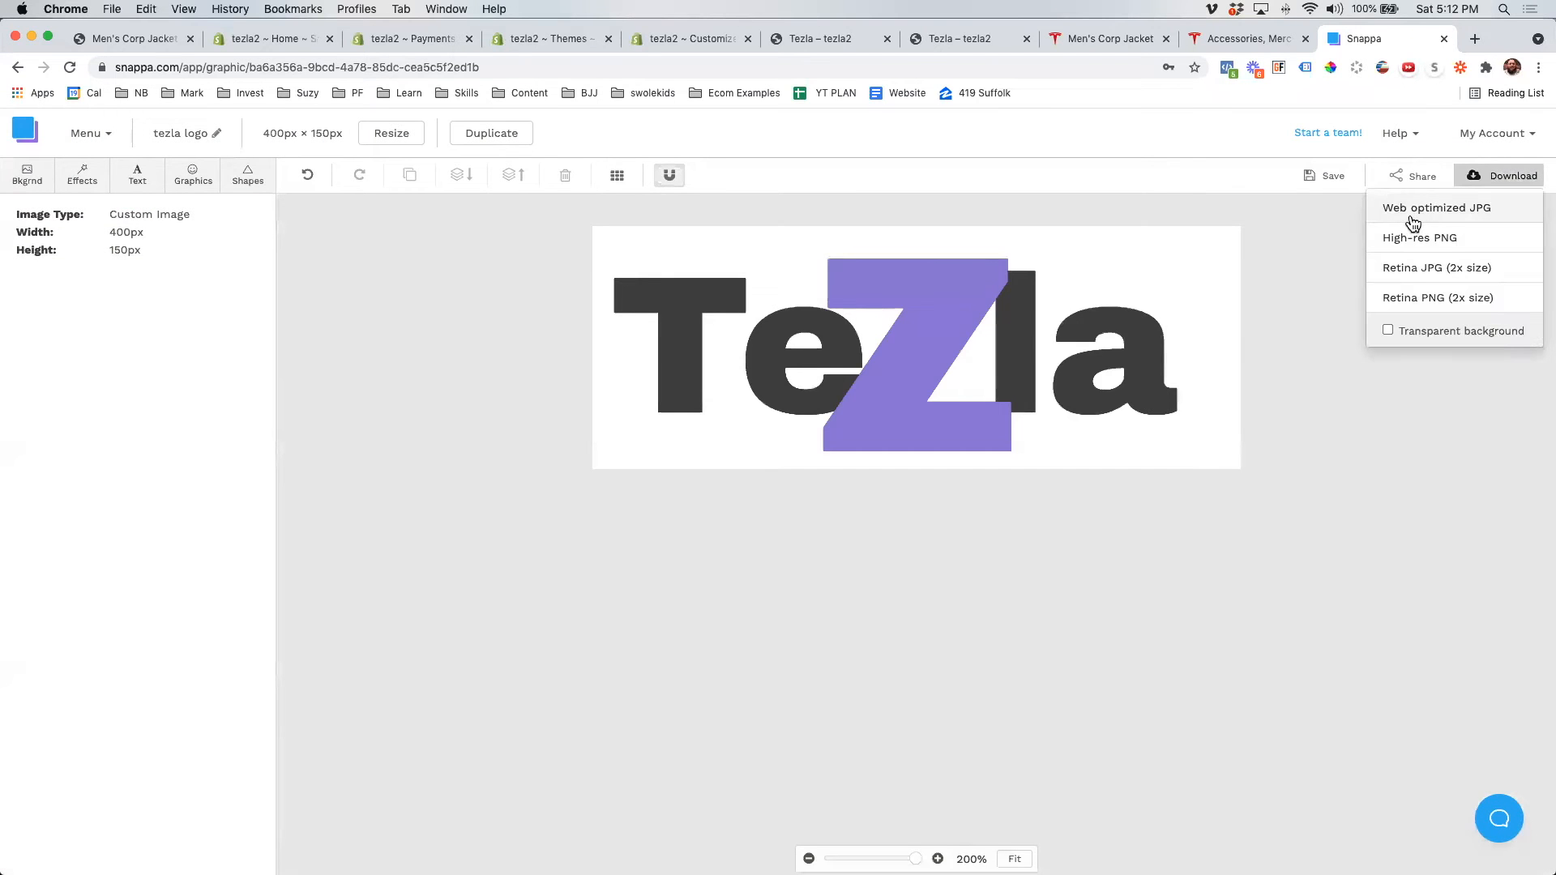
left_click(1416, 210)
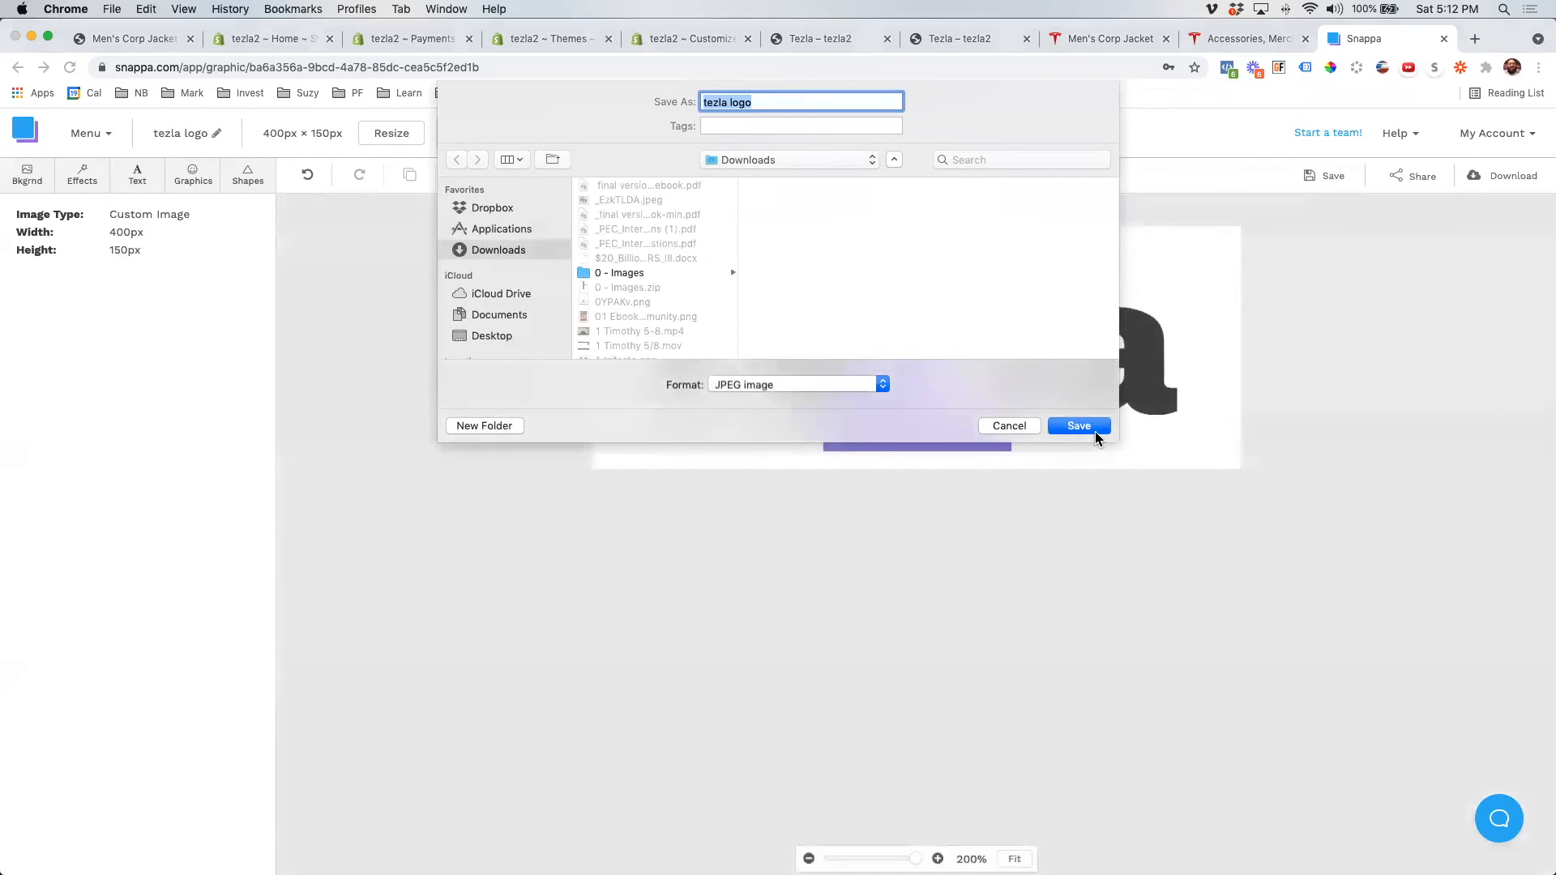
left_click(1092, 428)
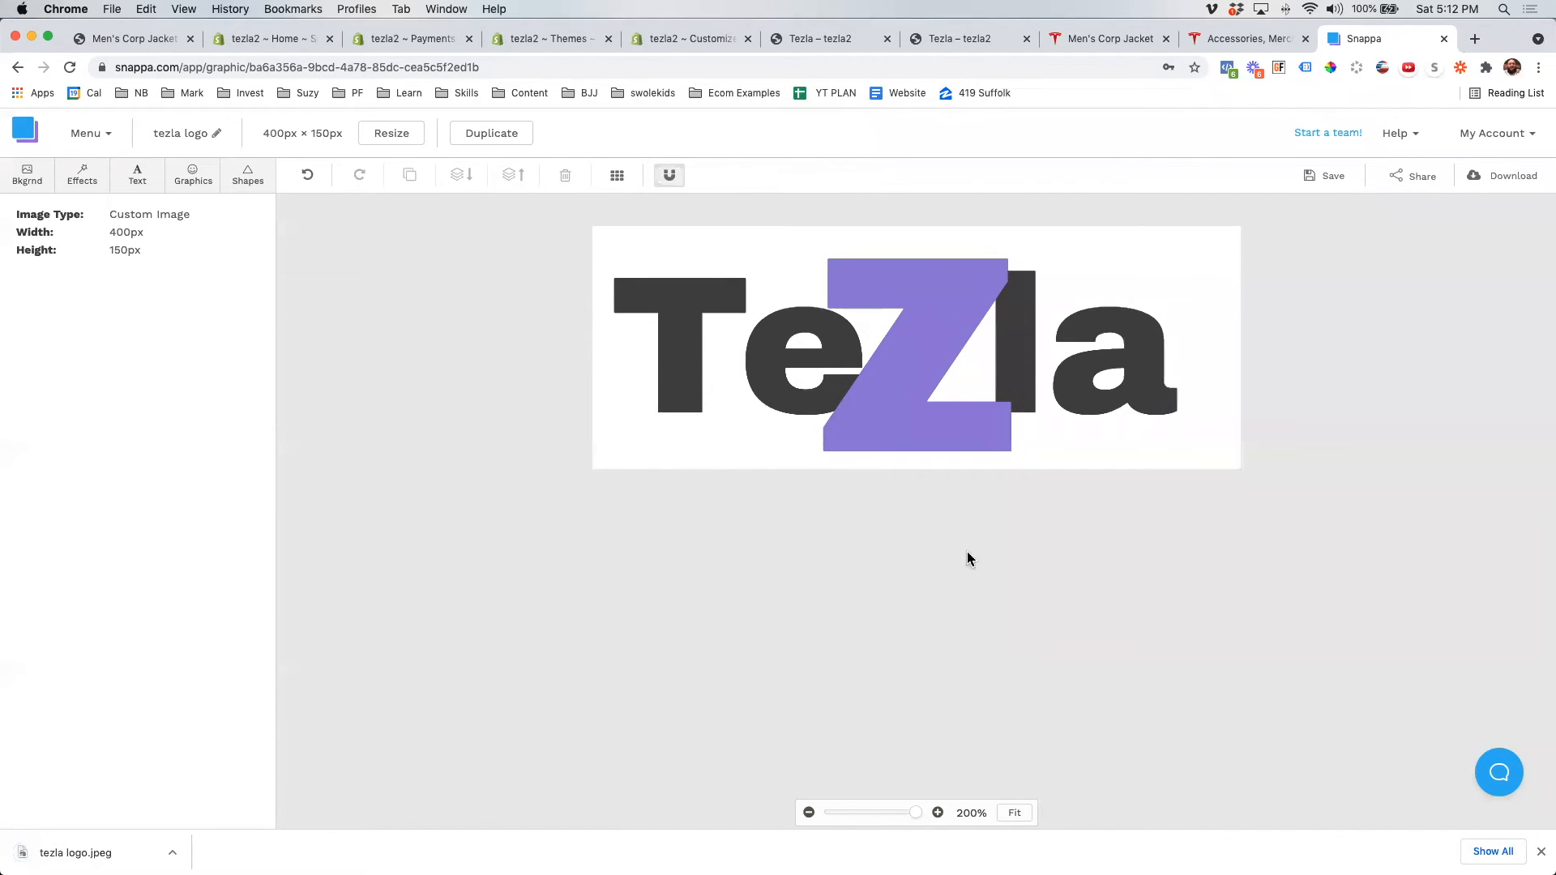
left_click(175, 852)
left_click(312, 834)
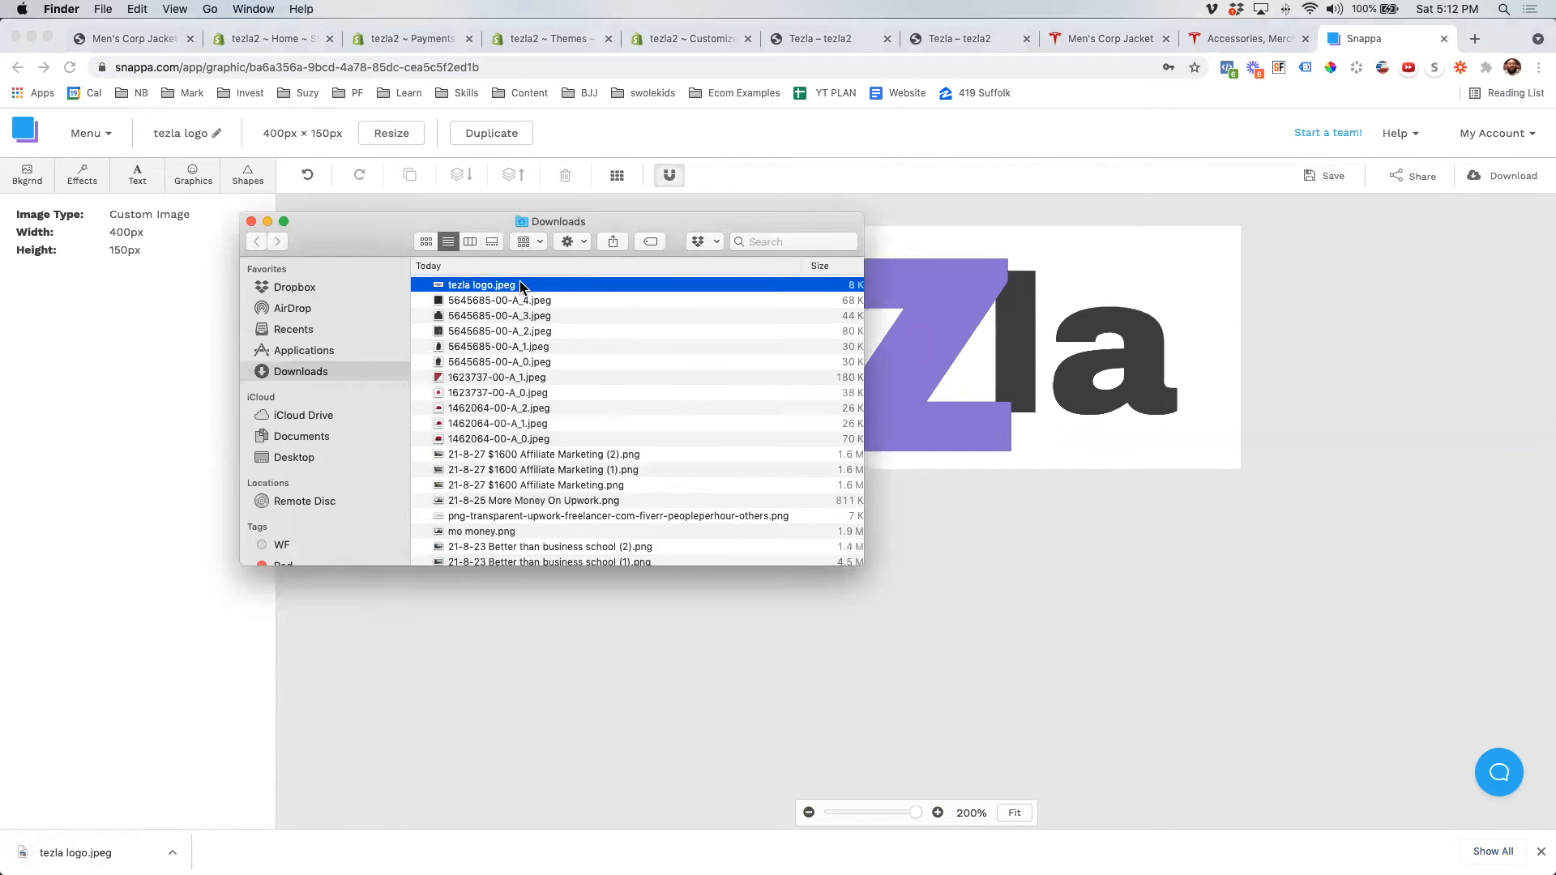
left_click_drag(375, 241, 0, 365)
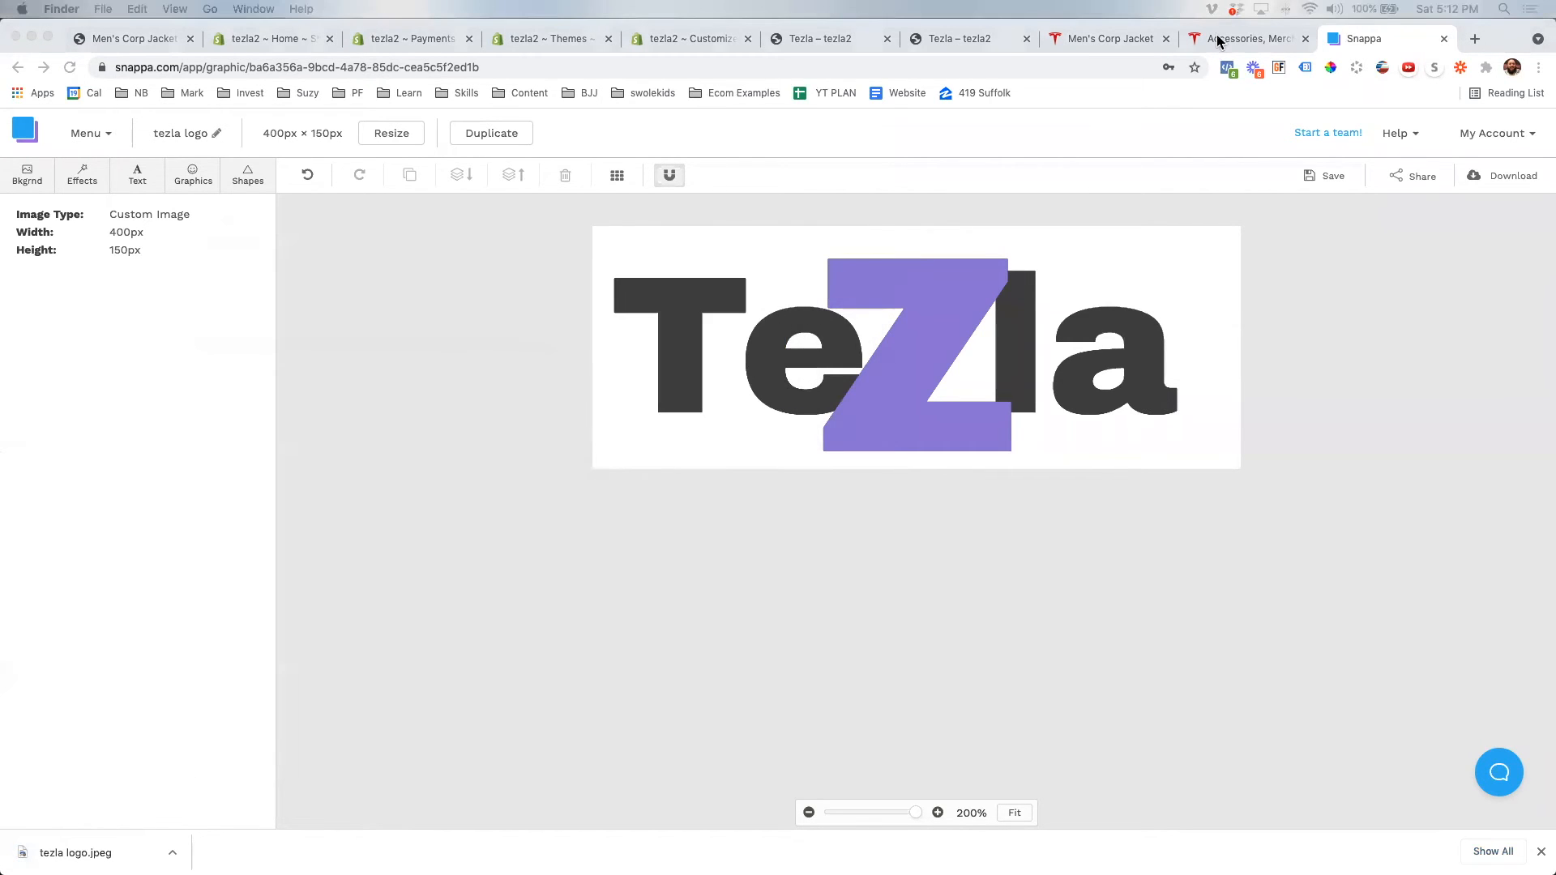
- In the Shopify theme editor, upload tezla logo.jpeg as the header logo image and increase the logo's width
left_click(694, 46)
left_click(694, 46)
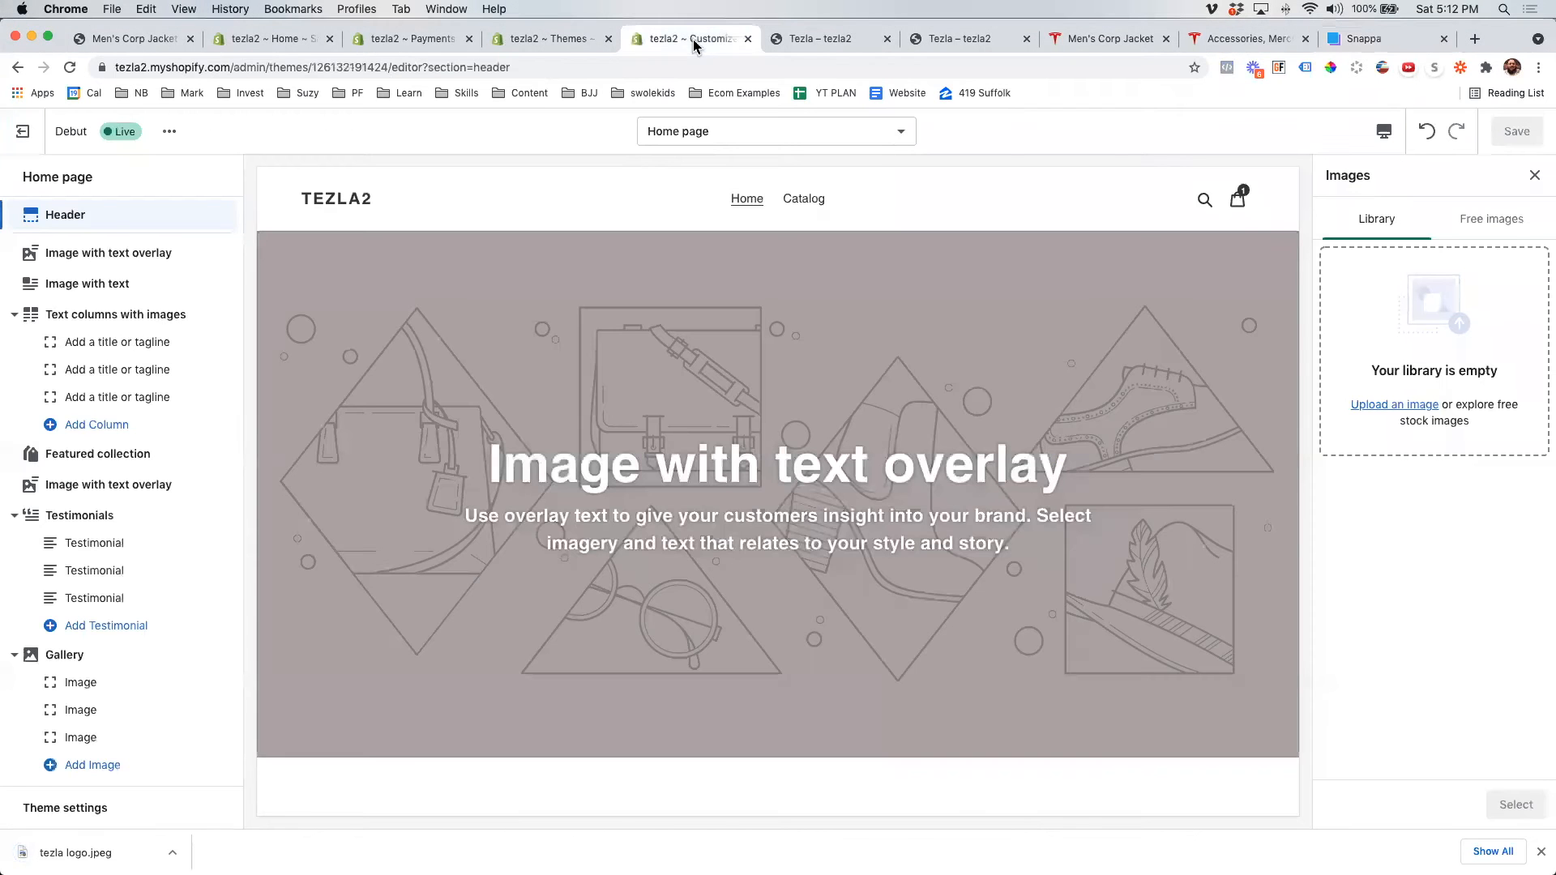
left_click_drag(859, 442, 1450, 365)
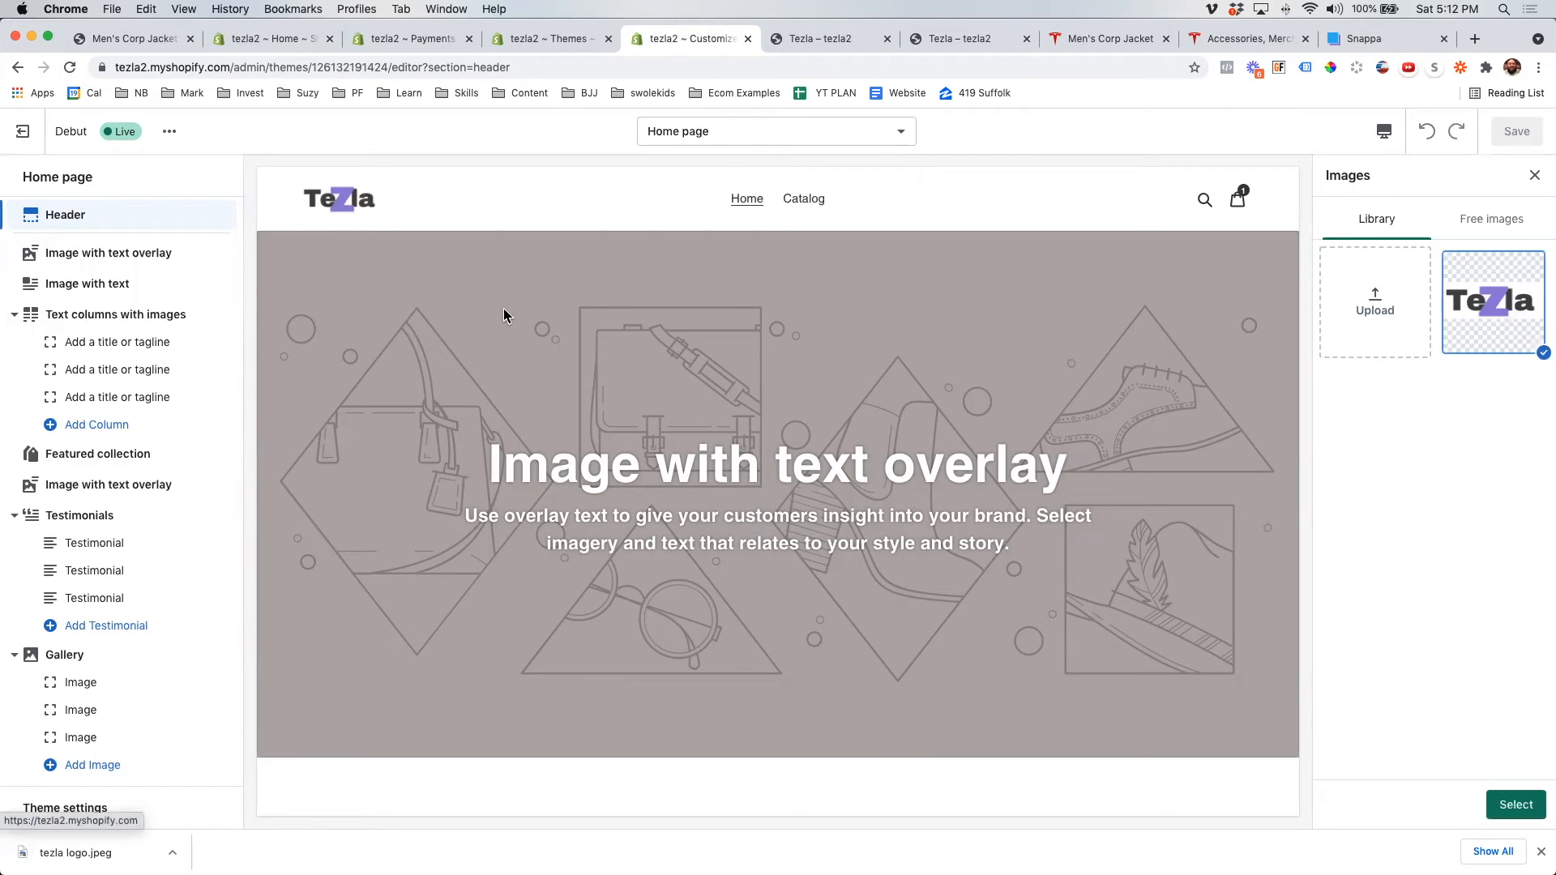
left_click(1514, 804)
scroll(1374, 415, "down", 1)
left_click_drag(1373, 469, 1413, 468)
- Open the settings of the first "Image with text overlay" section and toggle its visibility off and back on
left_click(89, 284)
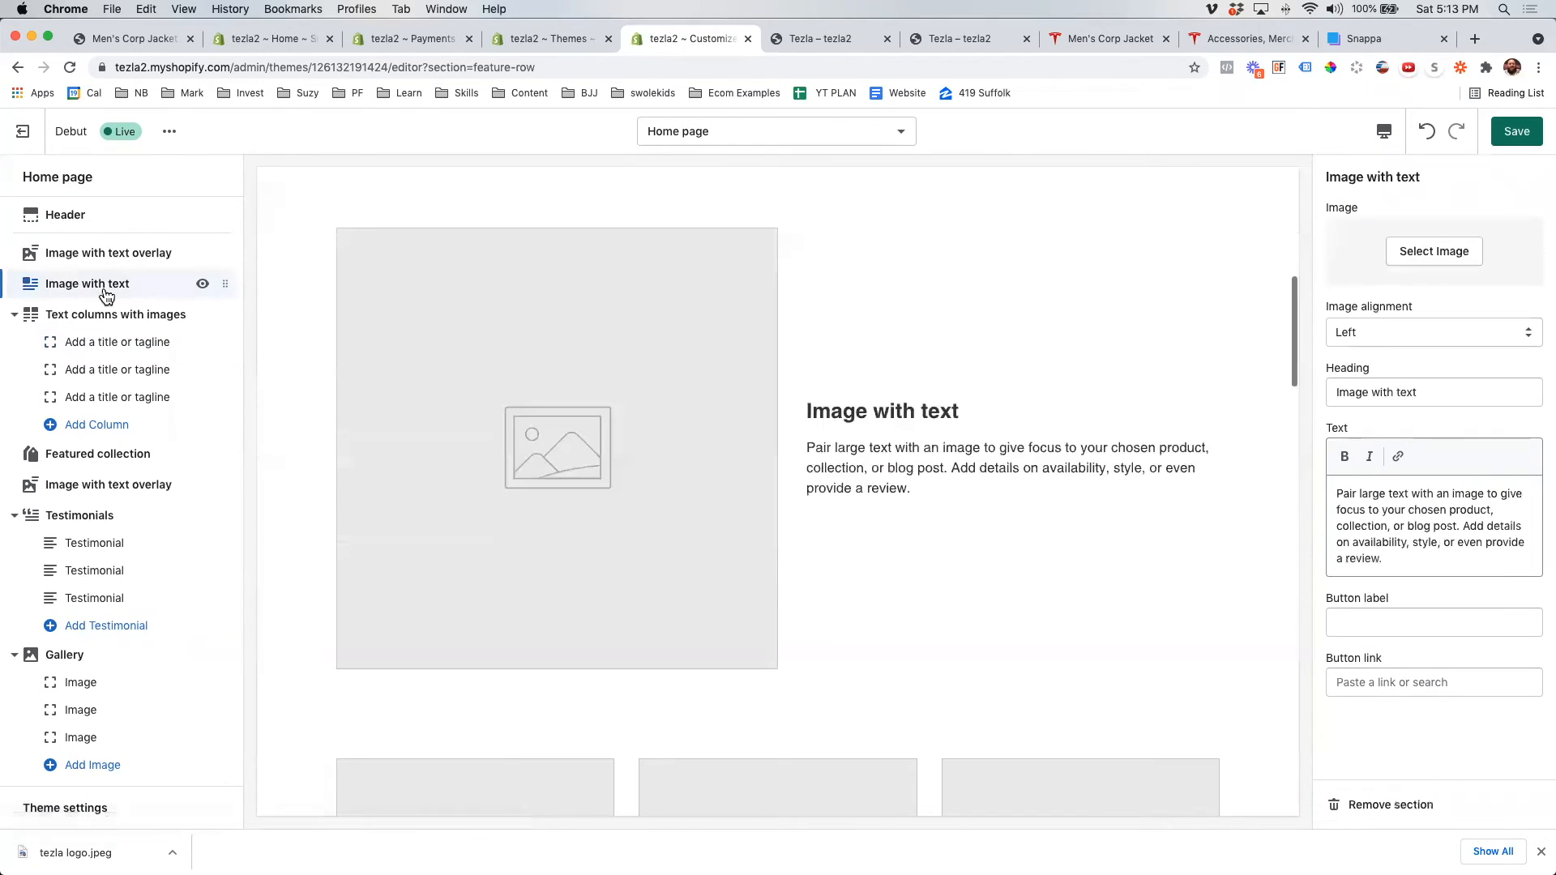
left_click(98, 252)
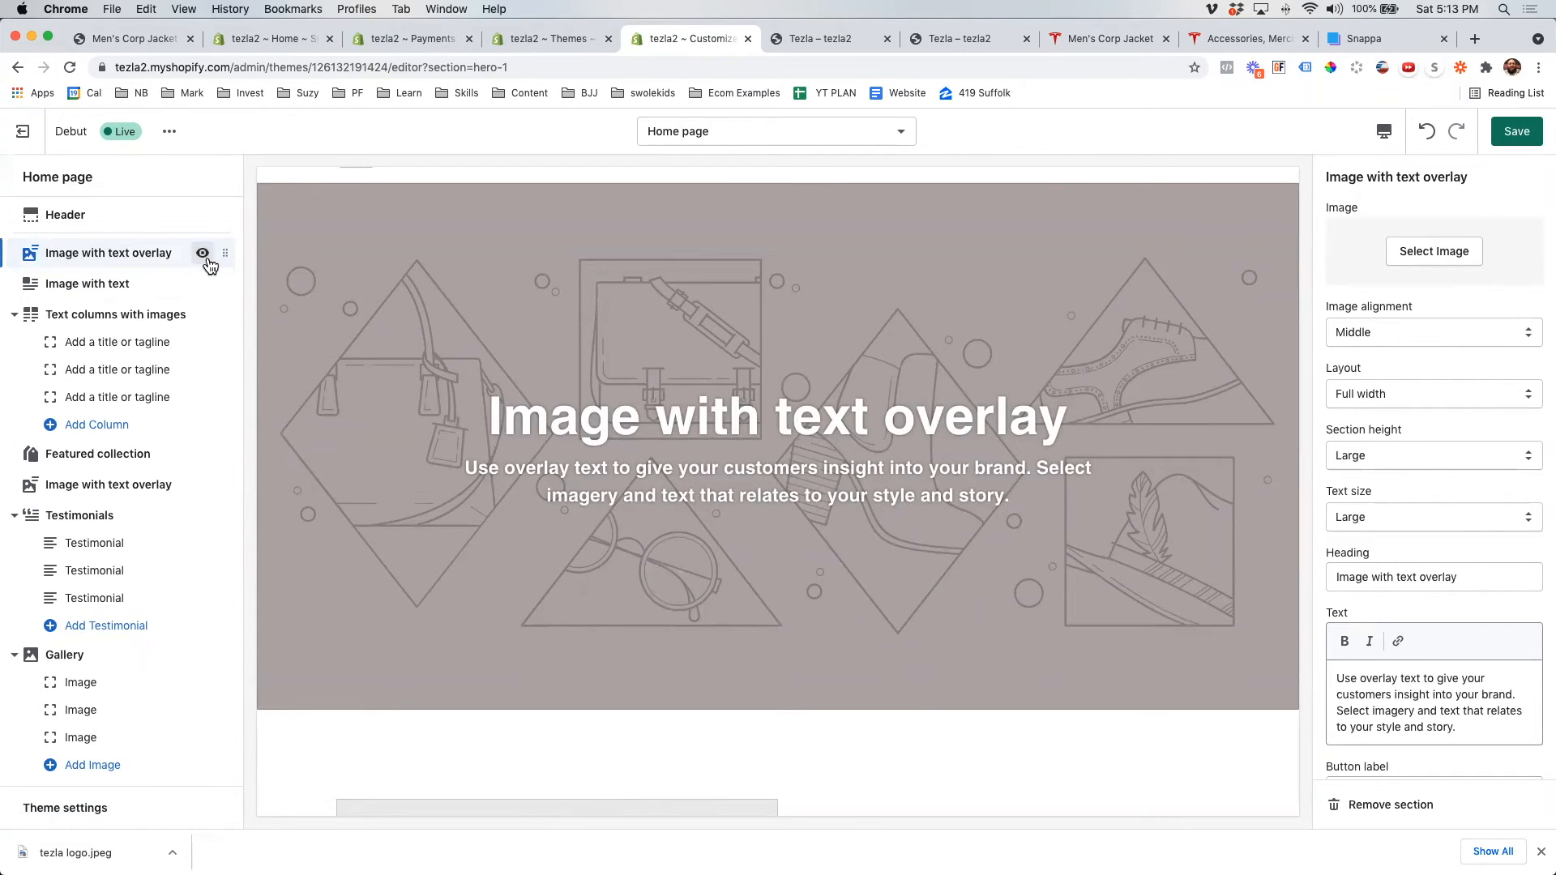
left_click(203, 254)
left_click(203, 254)
- Search the free images for "cool jacket" and use the dark photo of the pointing man in blue-lensed sunglasses as the section's image
left_click(1451, 256)
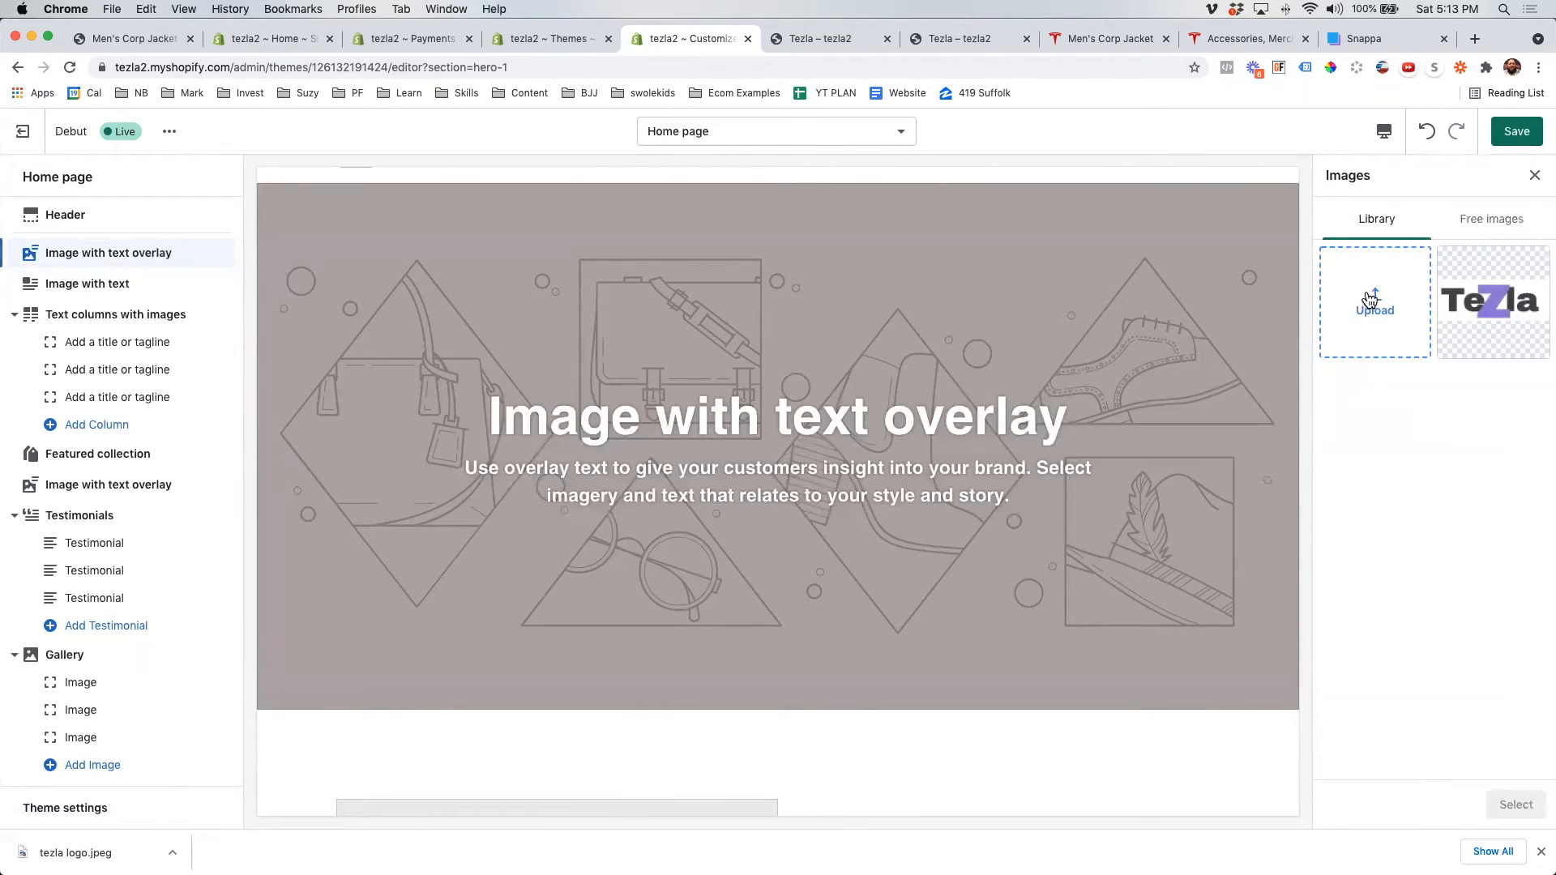
left_click(1490, 221)
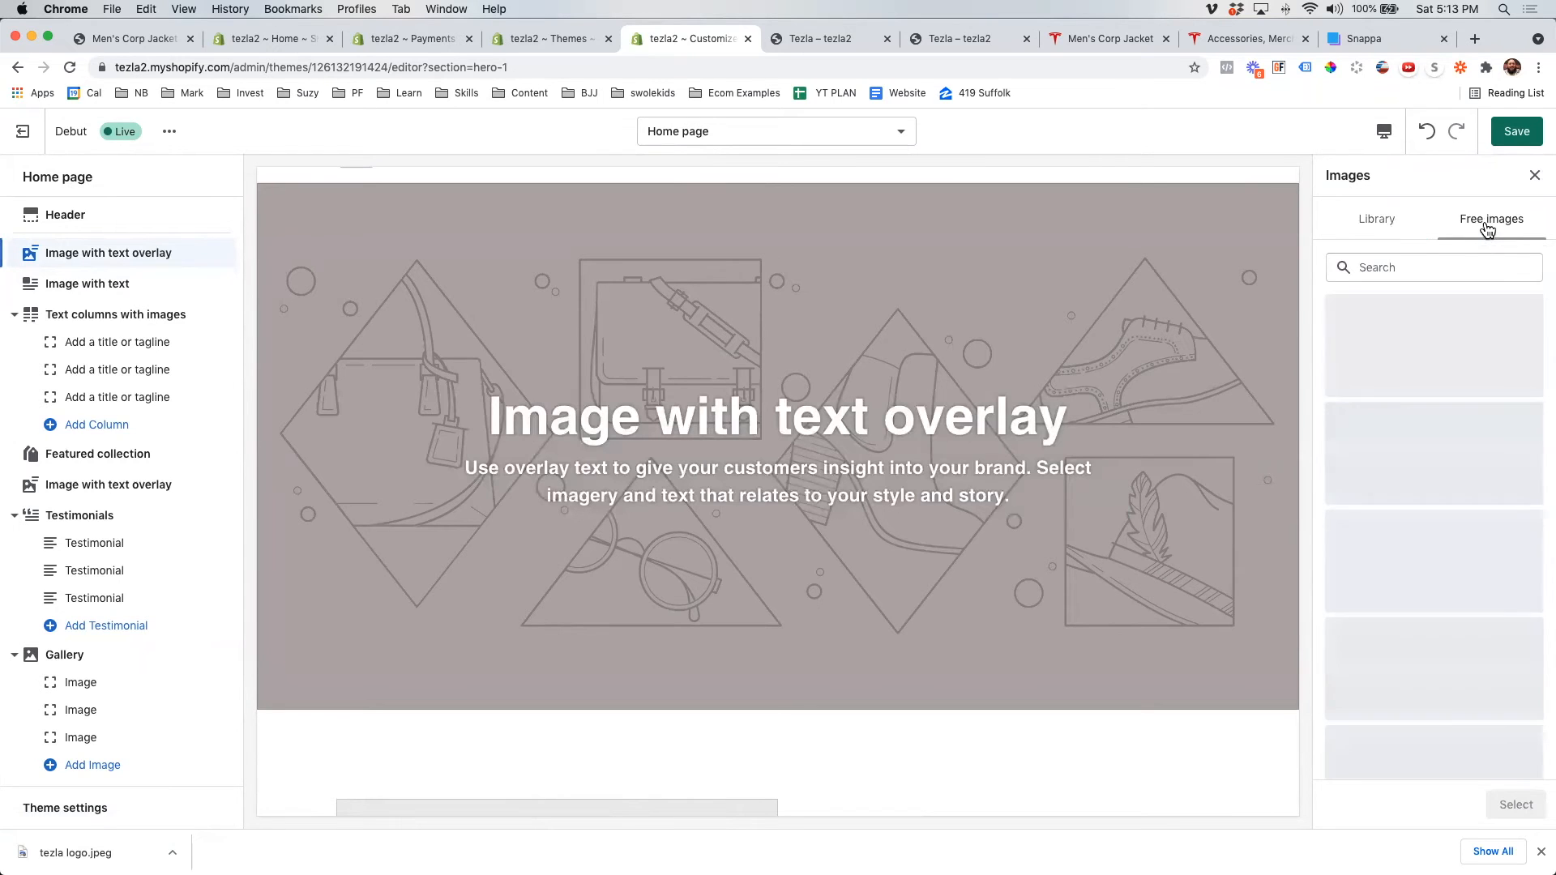
left_click(1414, 269)
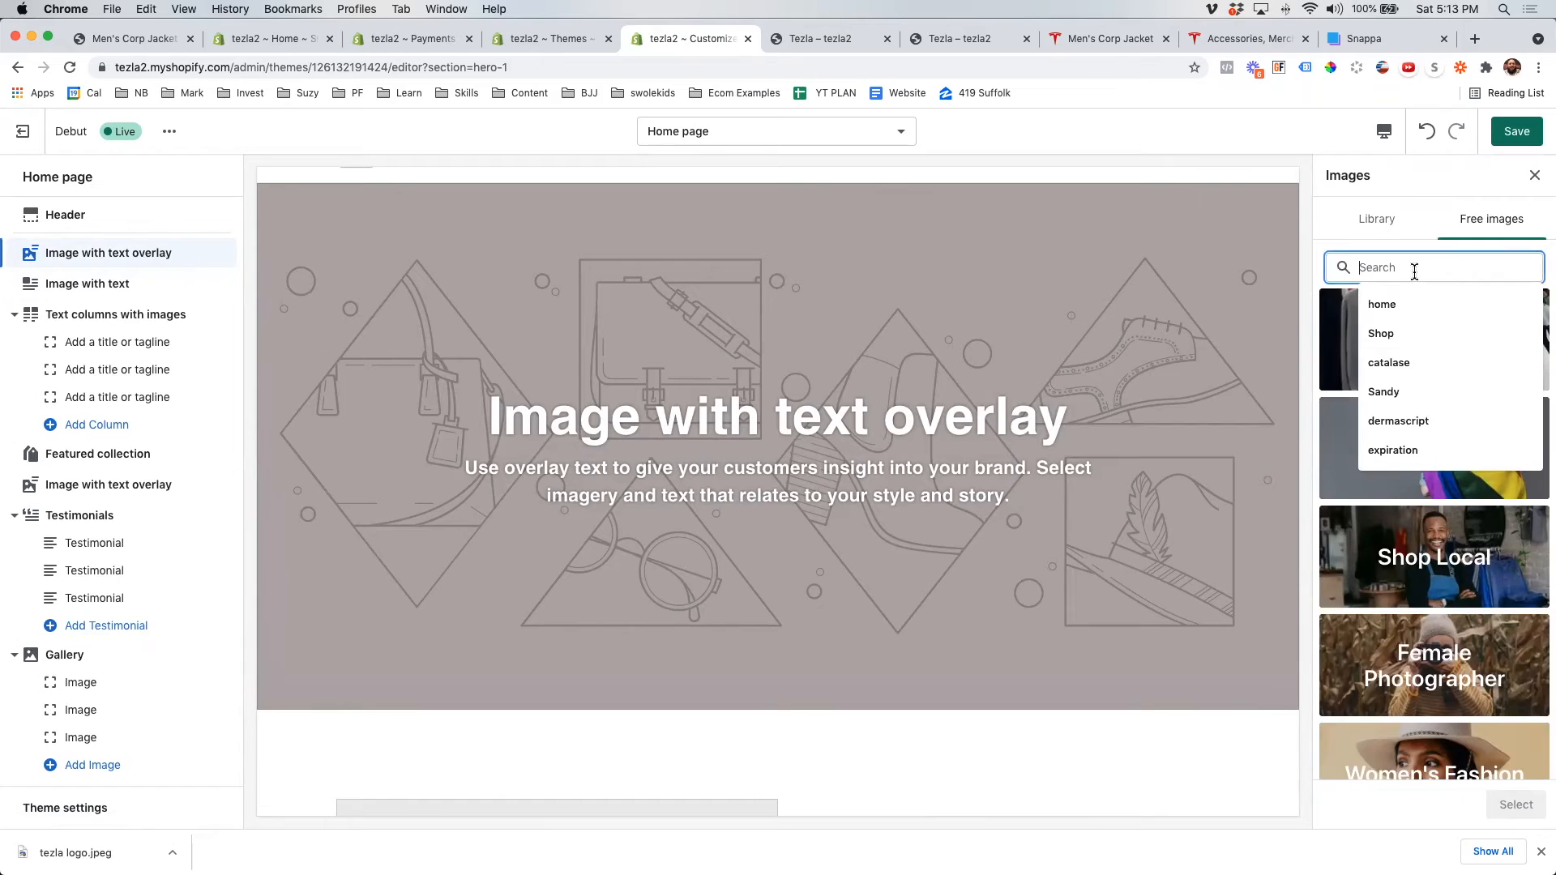
type("cool jacket")
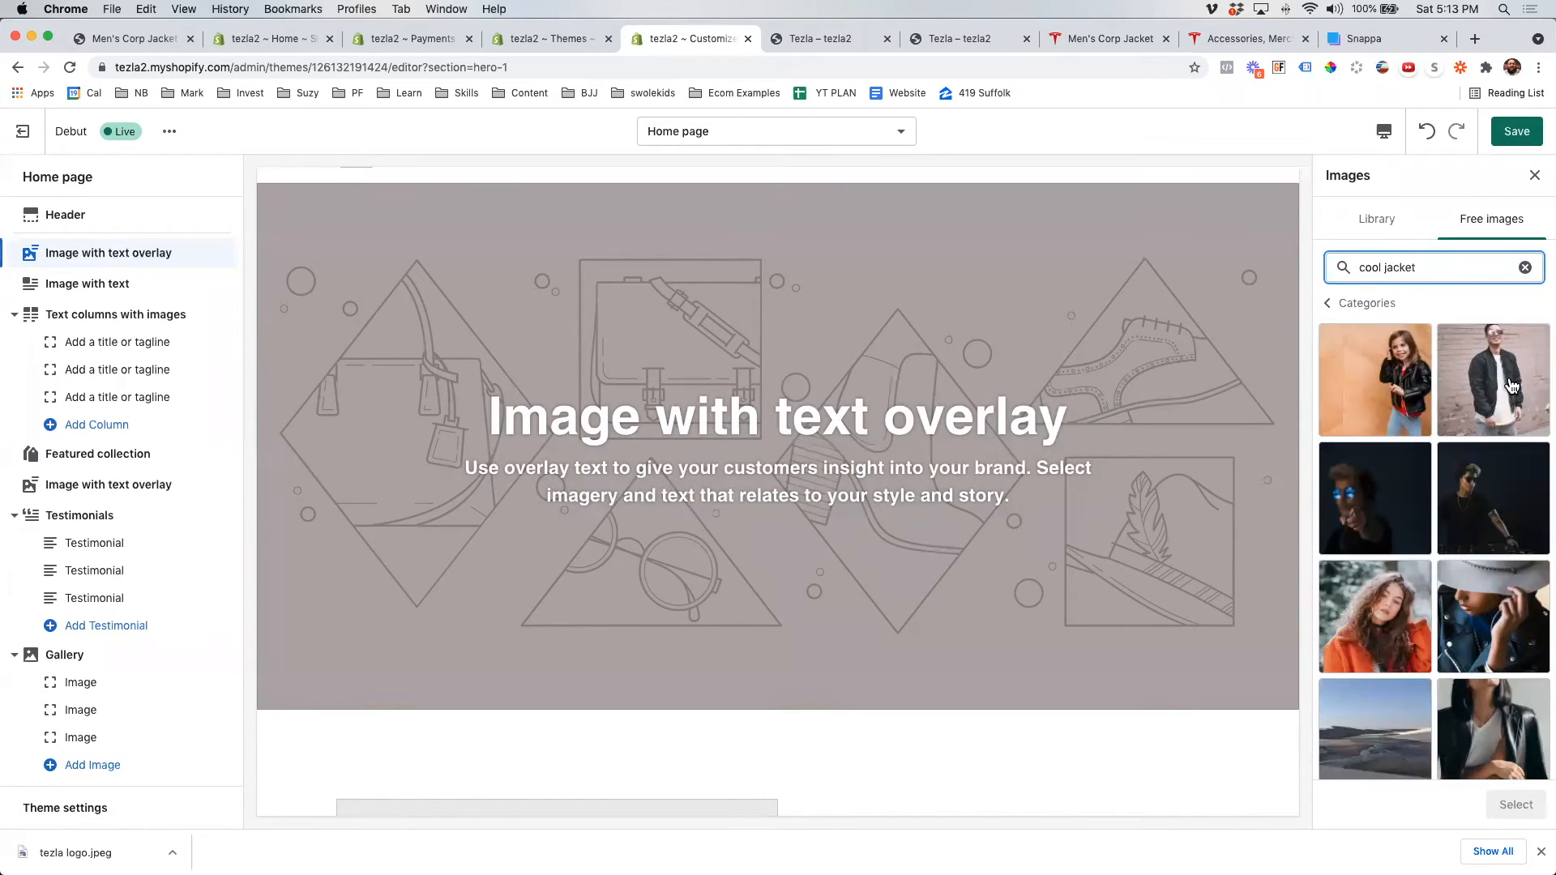
left_click(1374, 525)
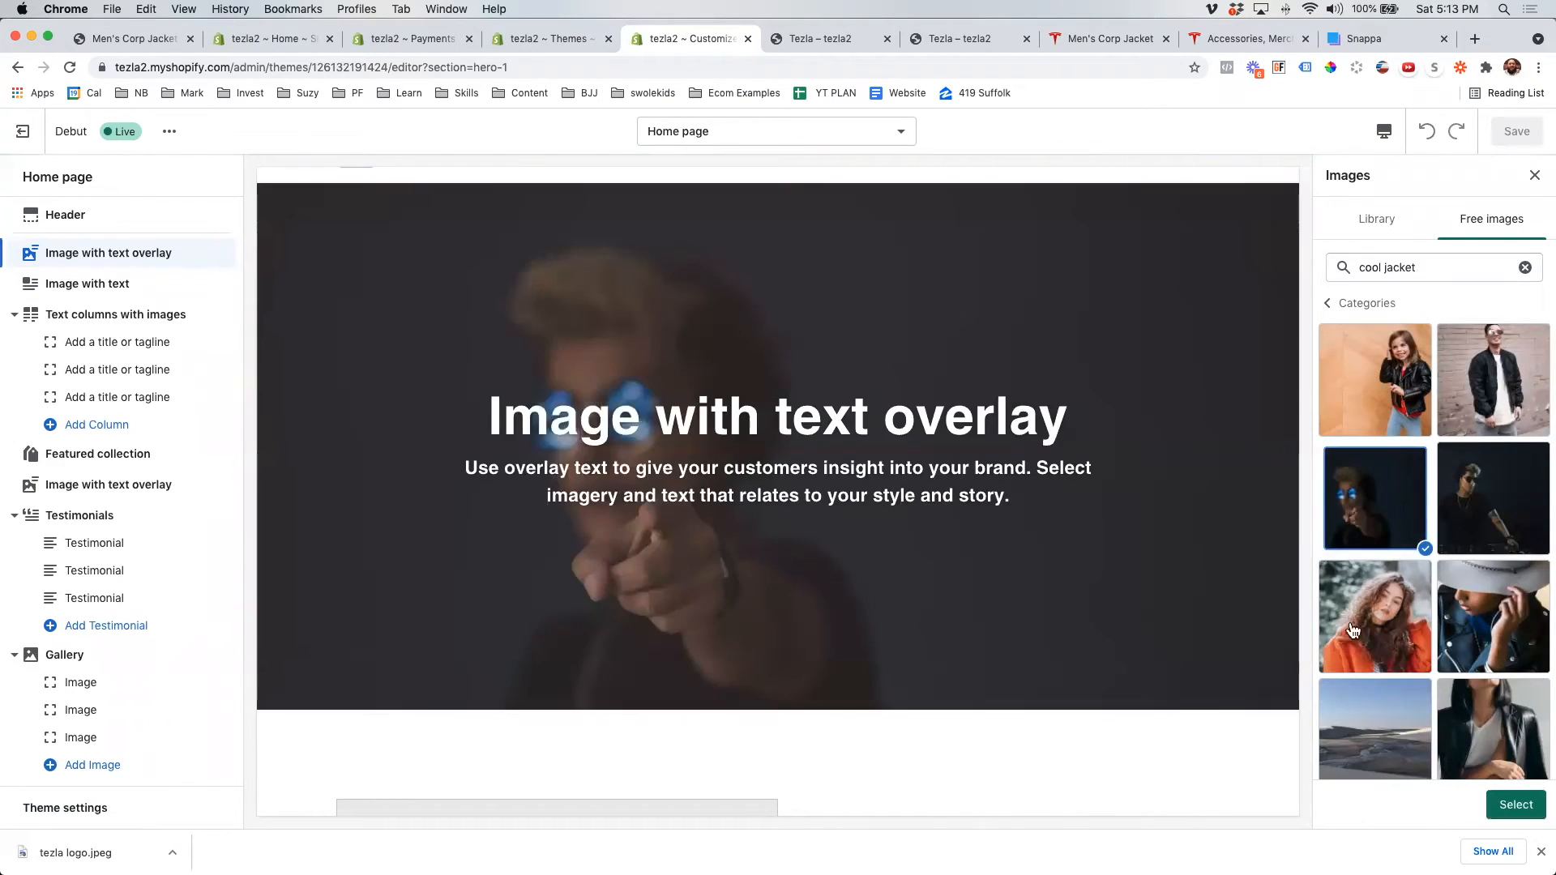
left_click(1518, 806)
- Change the heading of the first "Image with text overlay" section to "Nothing looks like a TeZla"
triple_click(755, 417)
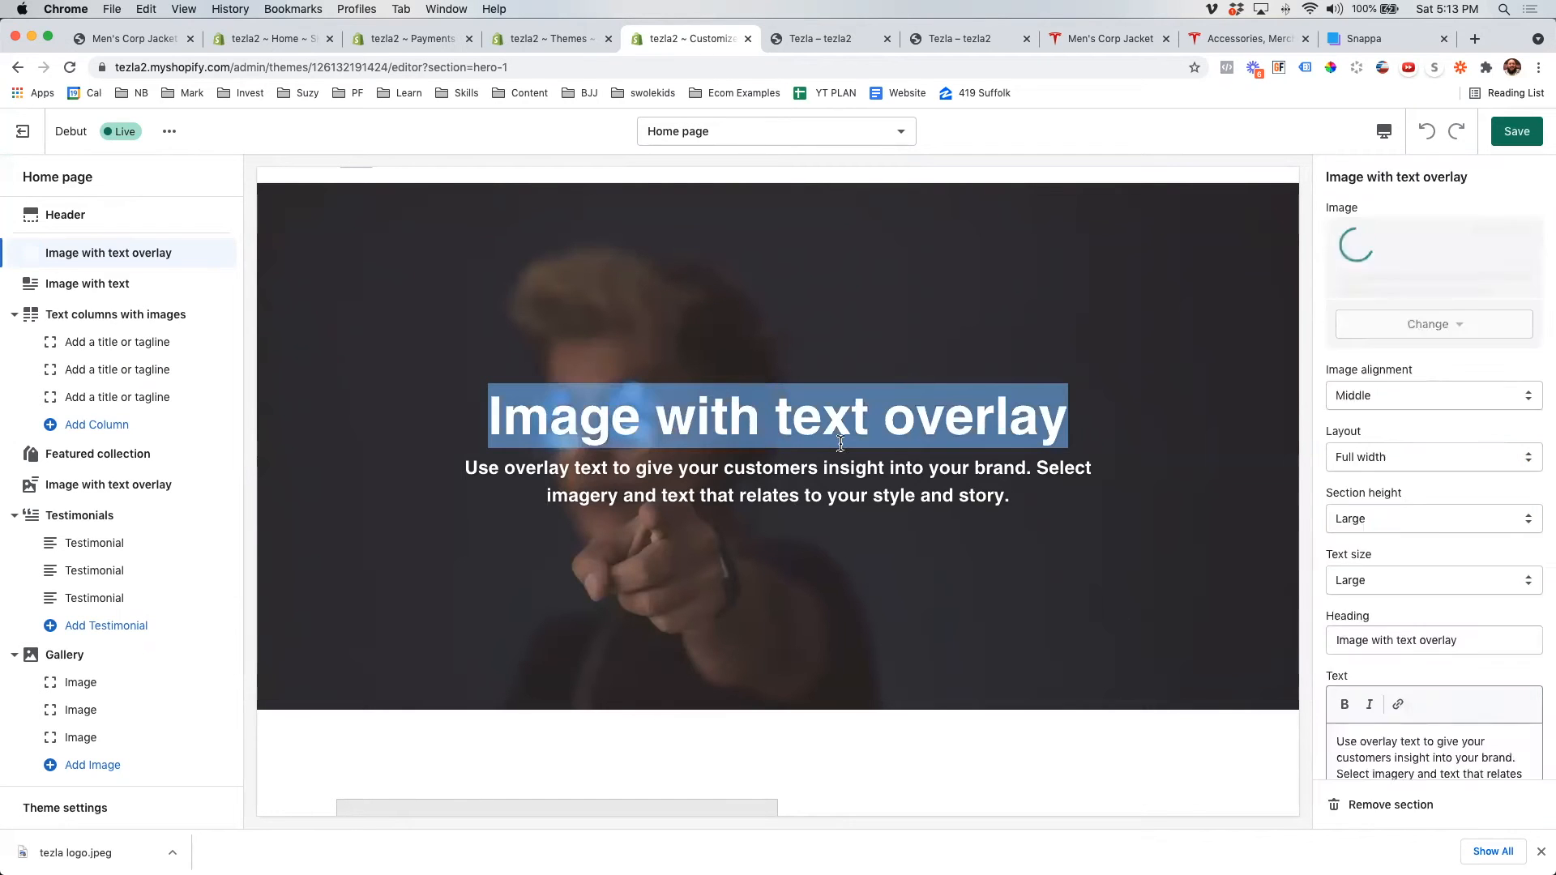
triple_click(835, 436)
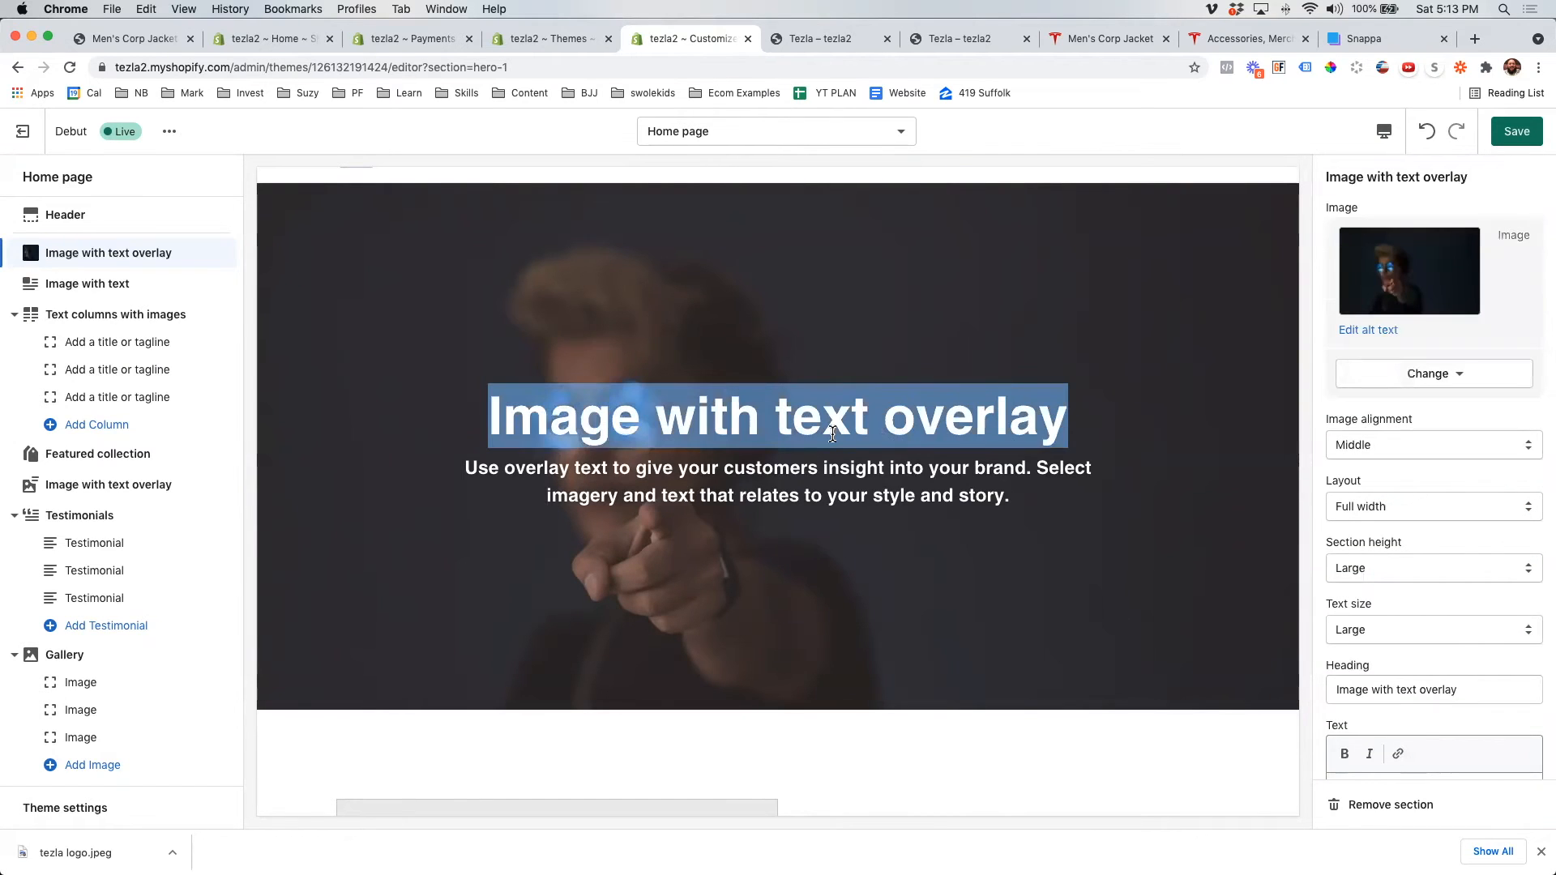
scroll(1486, 541, "down", 3)
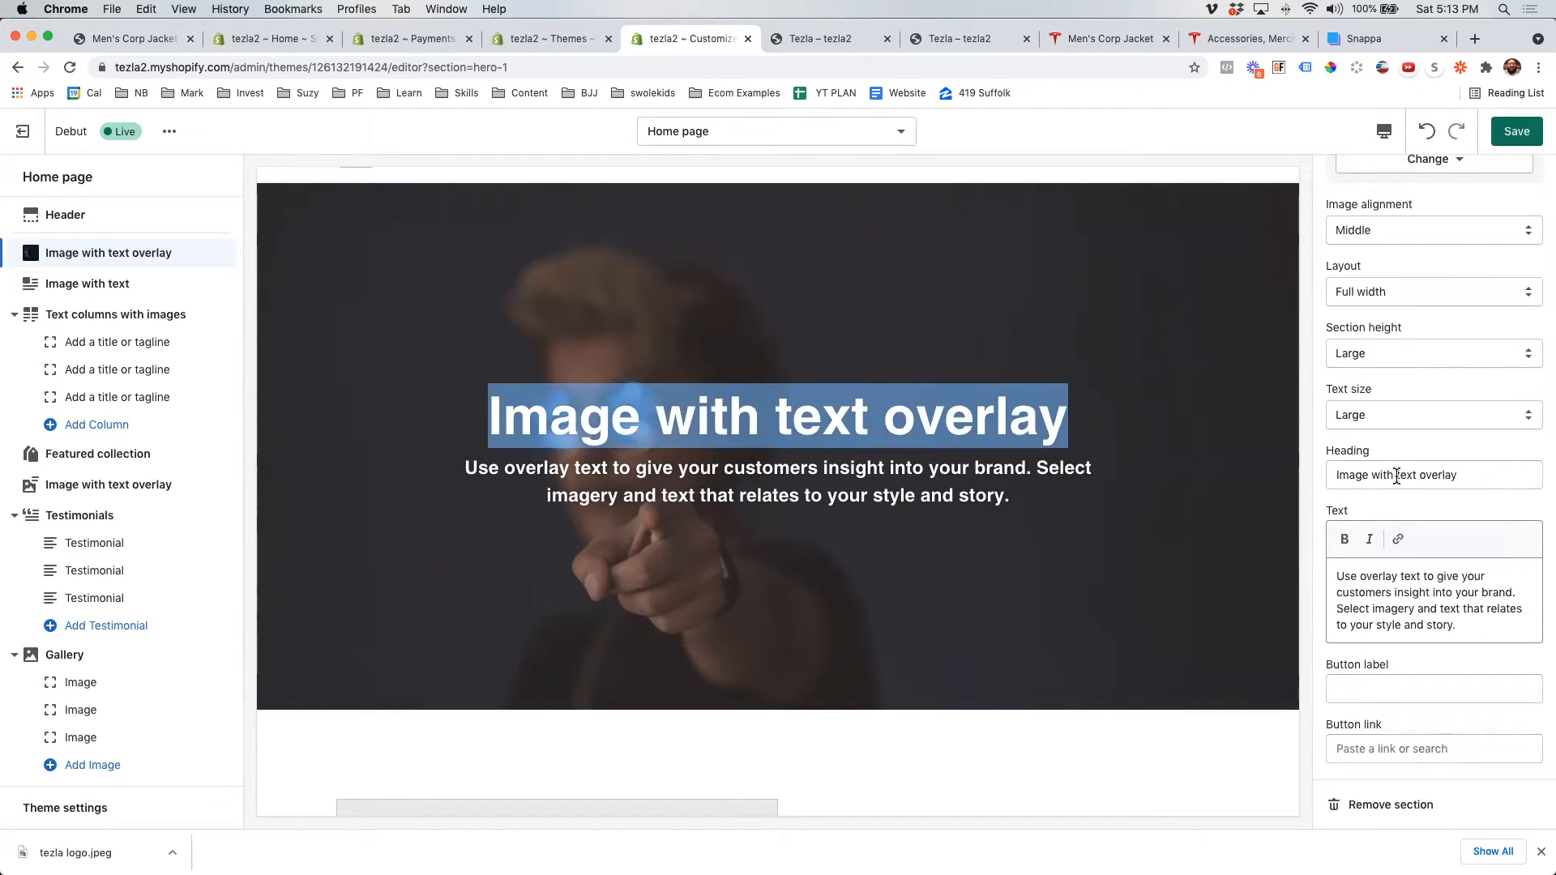
scroll(1330, 478, "up", 3)
scroll(1423, 519, "down", 1)
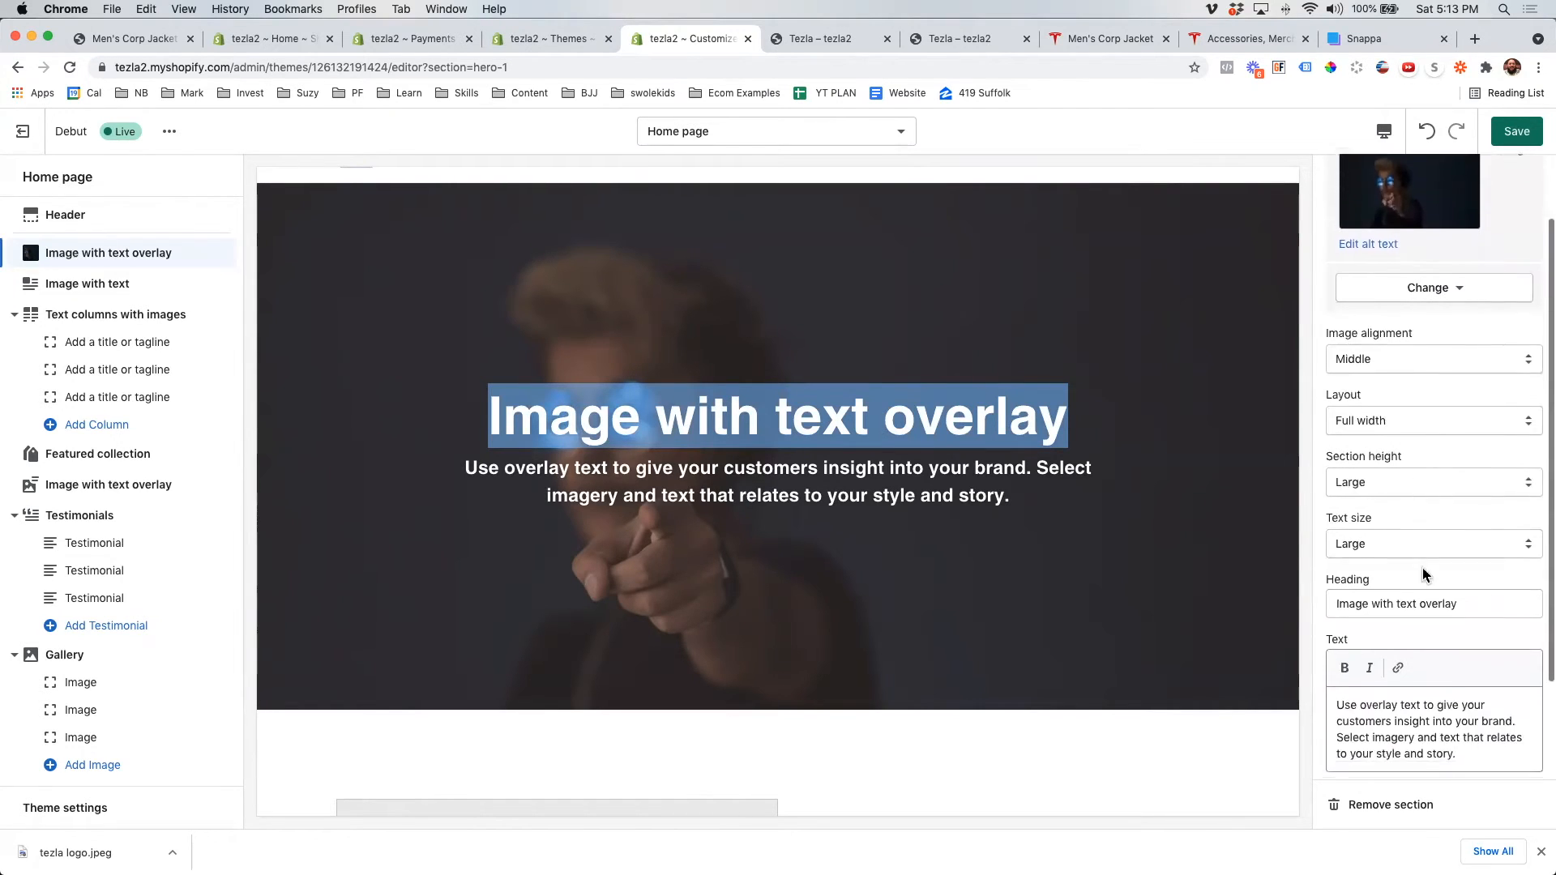
double_click(1436, 603)
triple_click(1435, 603)
type("Nothing is")
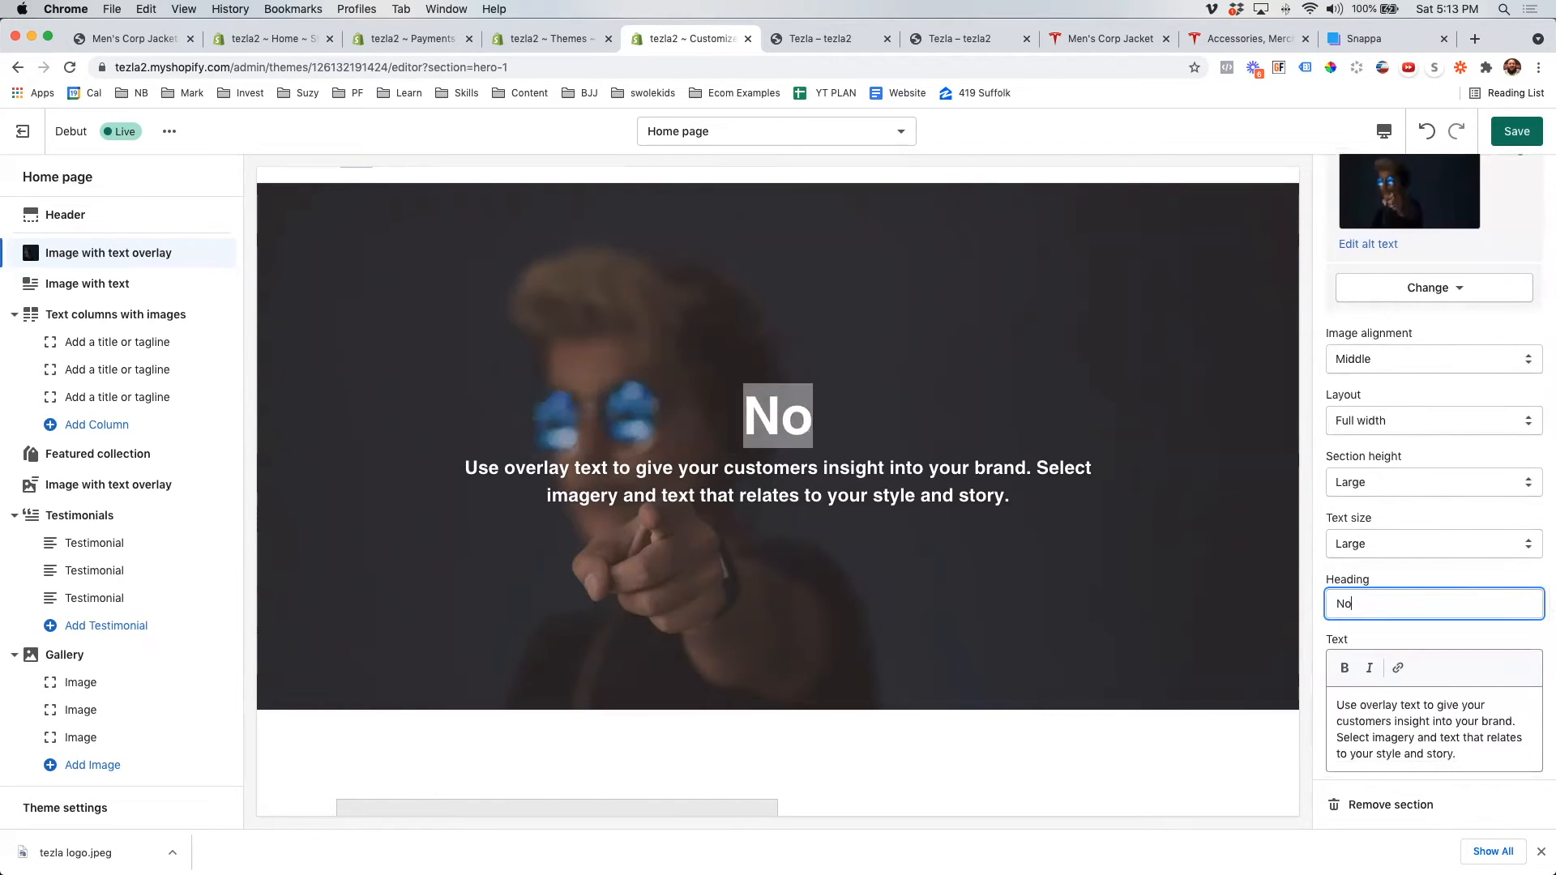
key("BackSpace")
type("l")
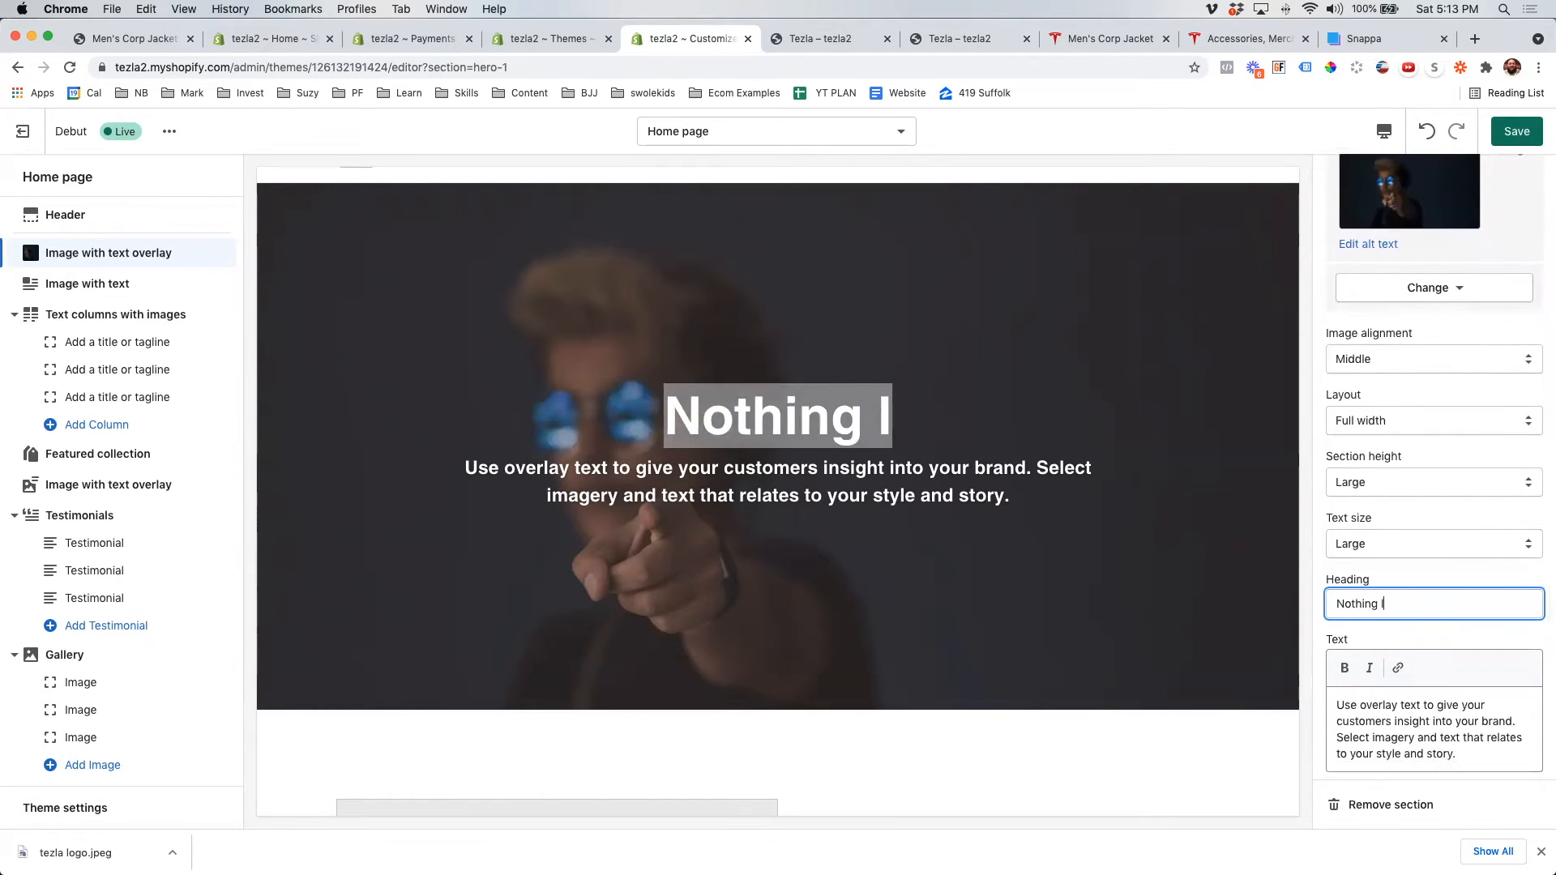
type("ooks like a Tez")
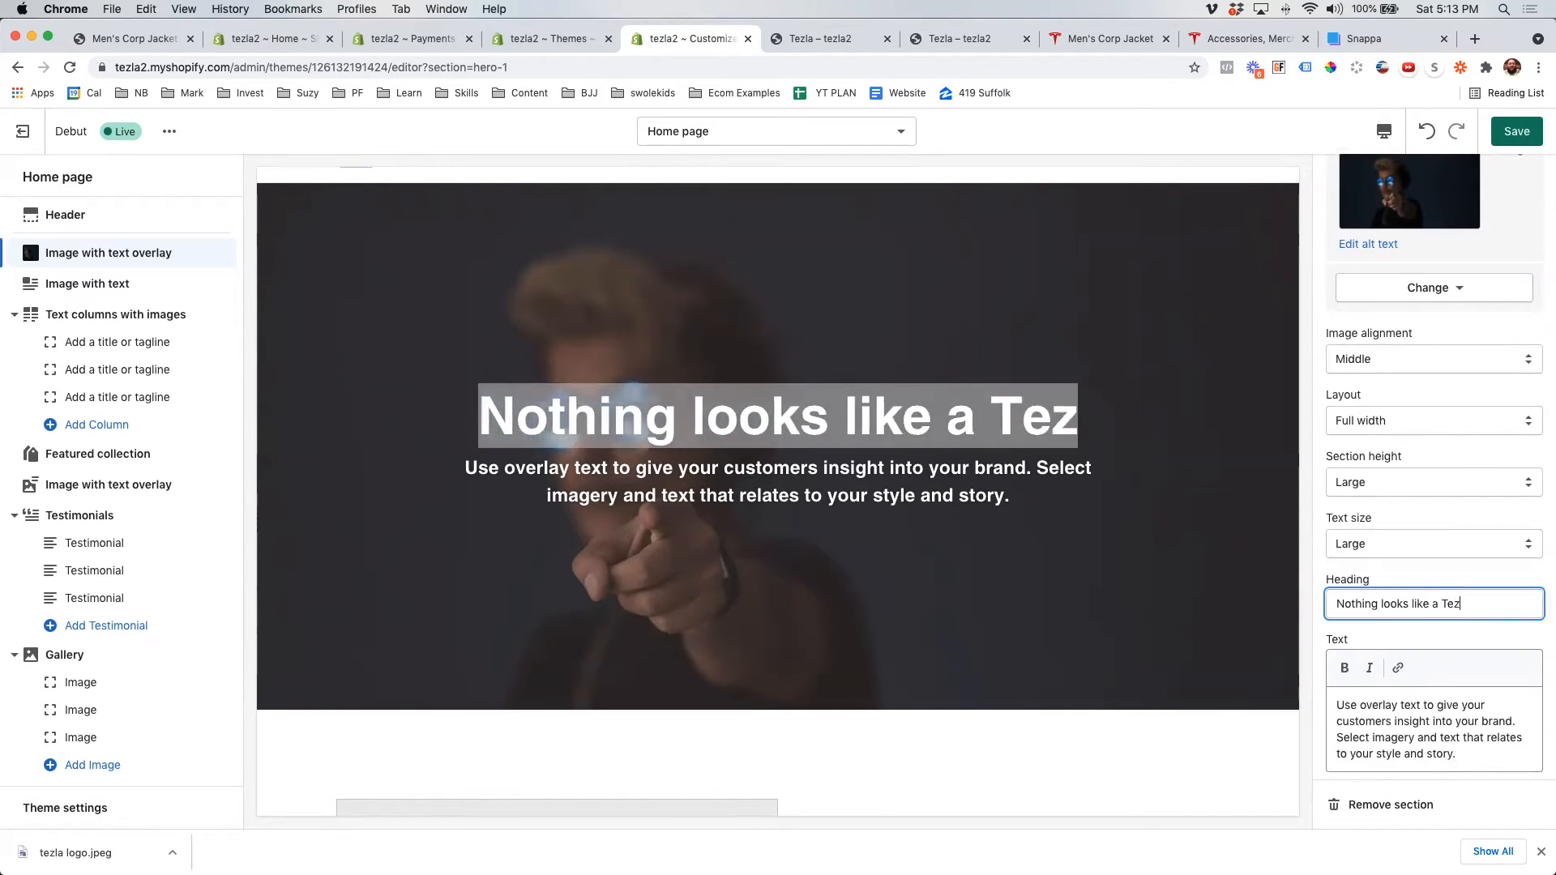
key("BackSpace")
type("Zla")
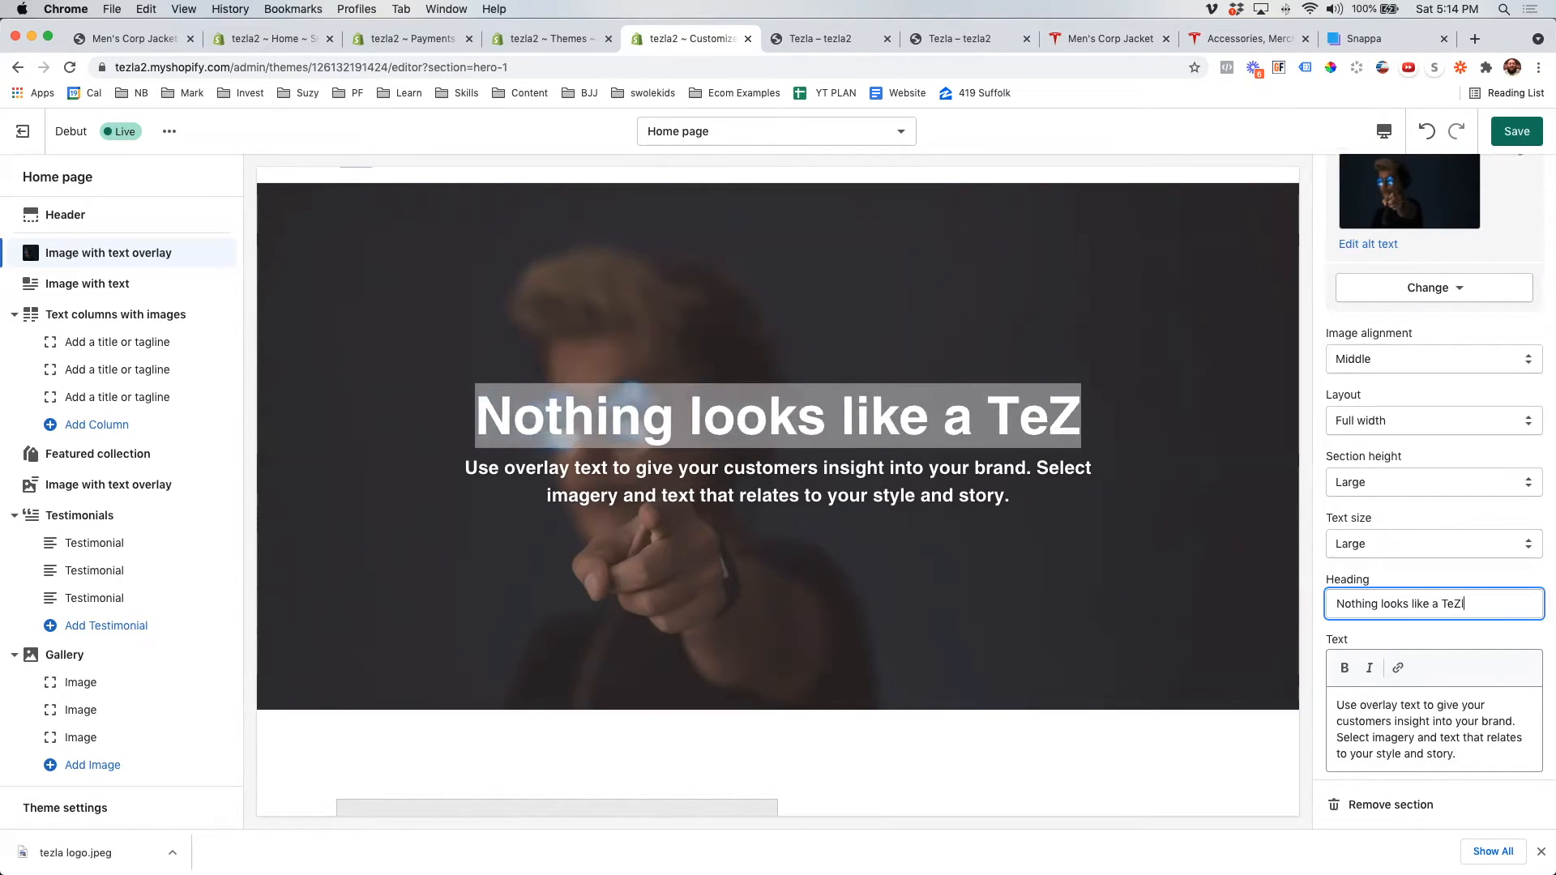
left_click(1466, 574)
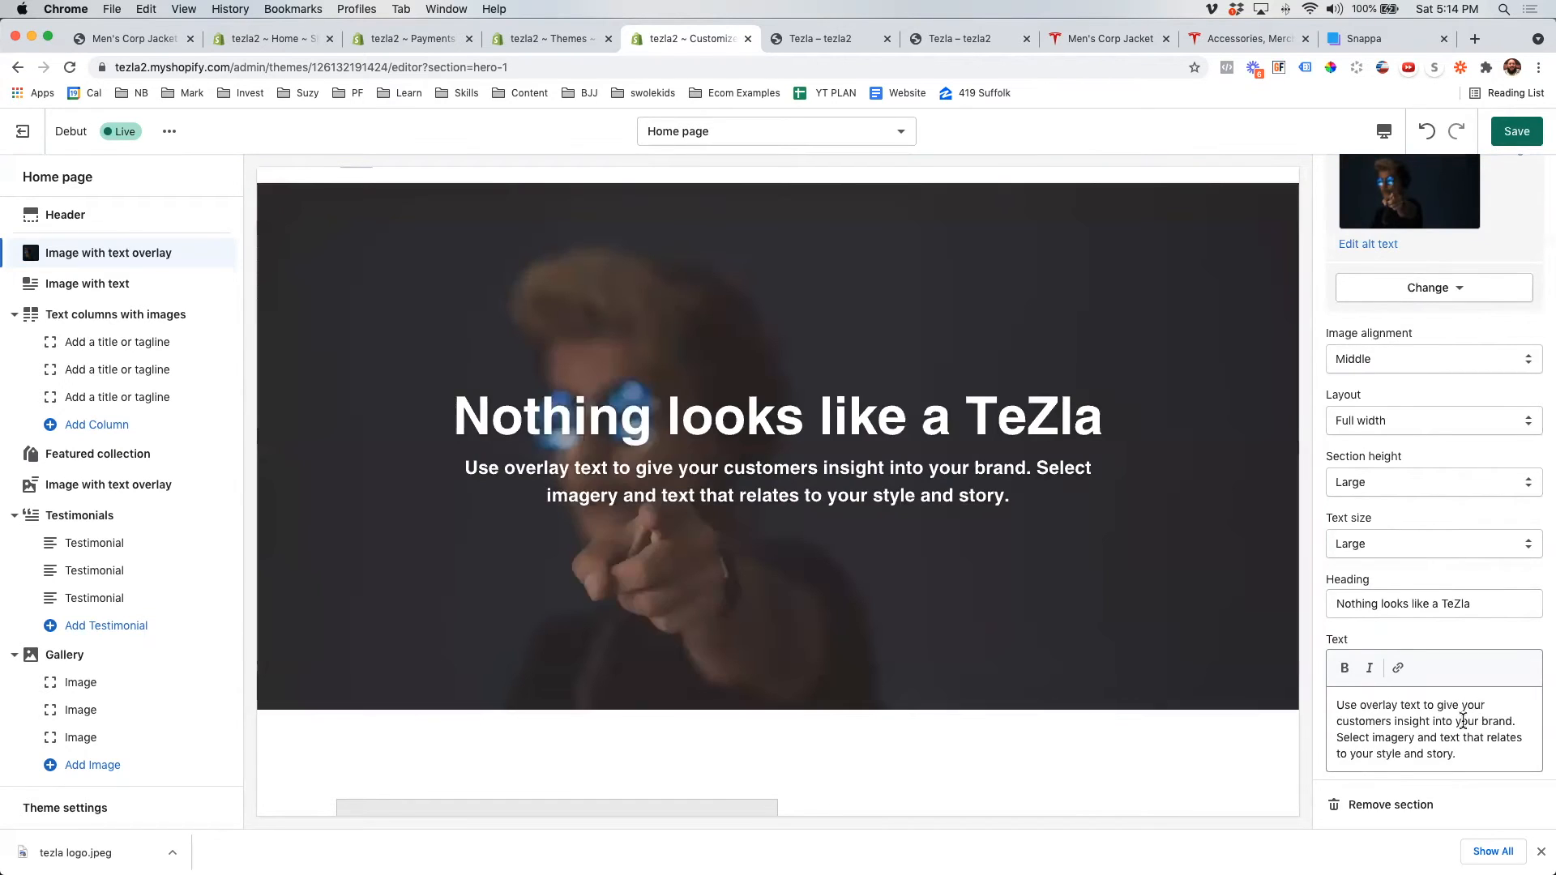
- Replace the overlay section's placeholder body text with "So get yours here."
triple_click(1463, 721)
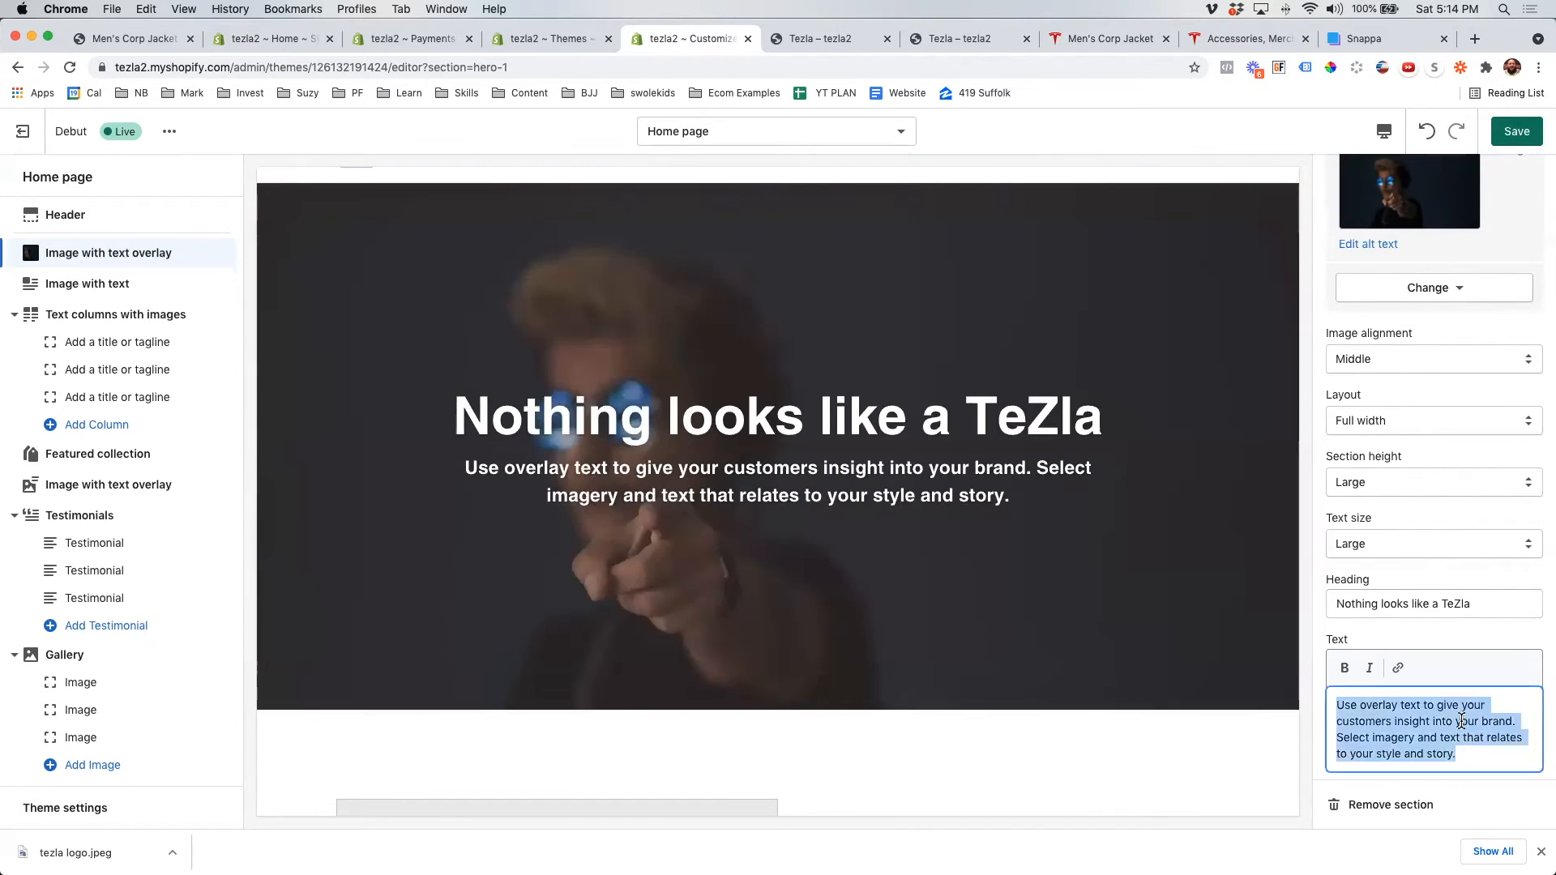
key("BackSpace")
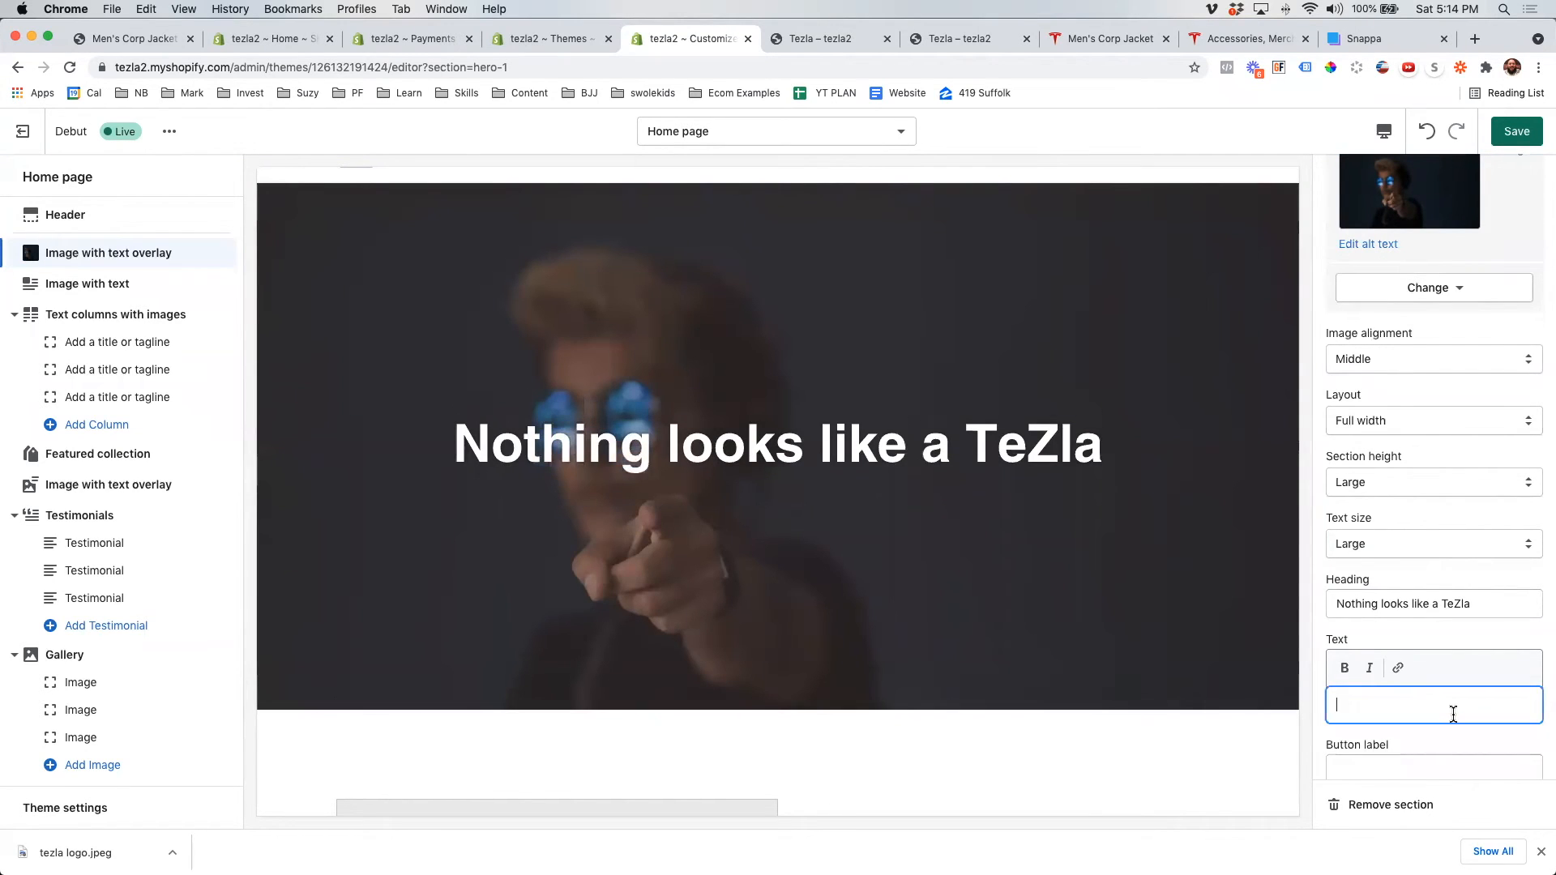
type("So ")
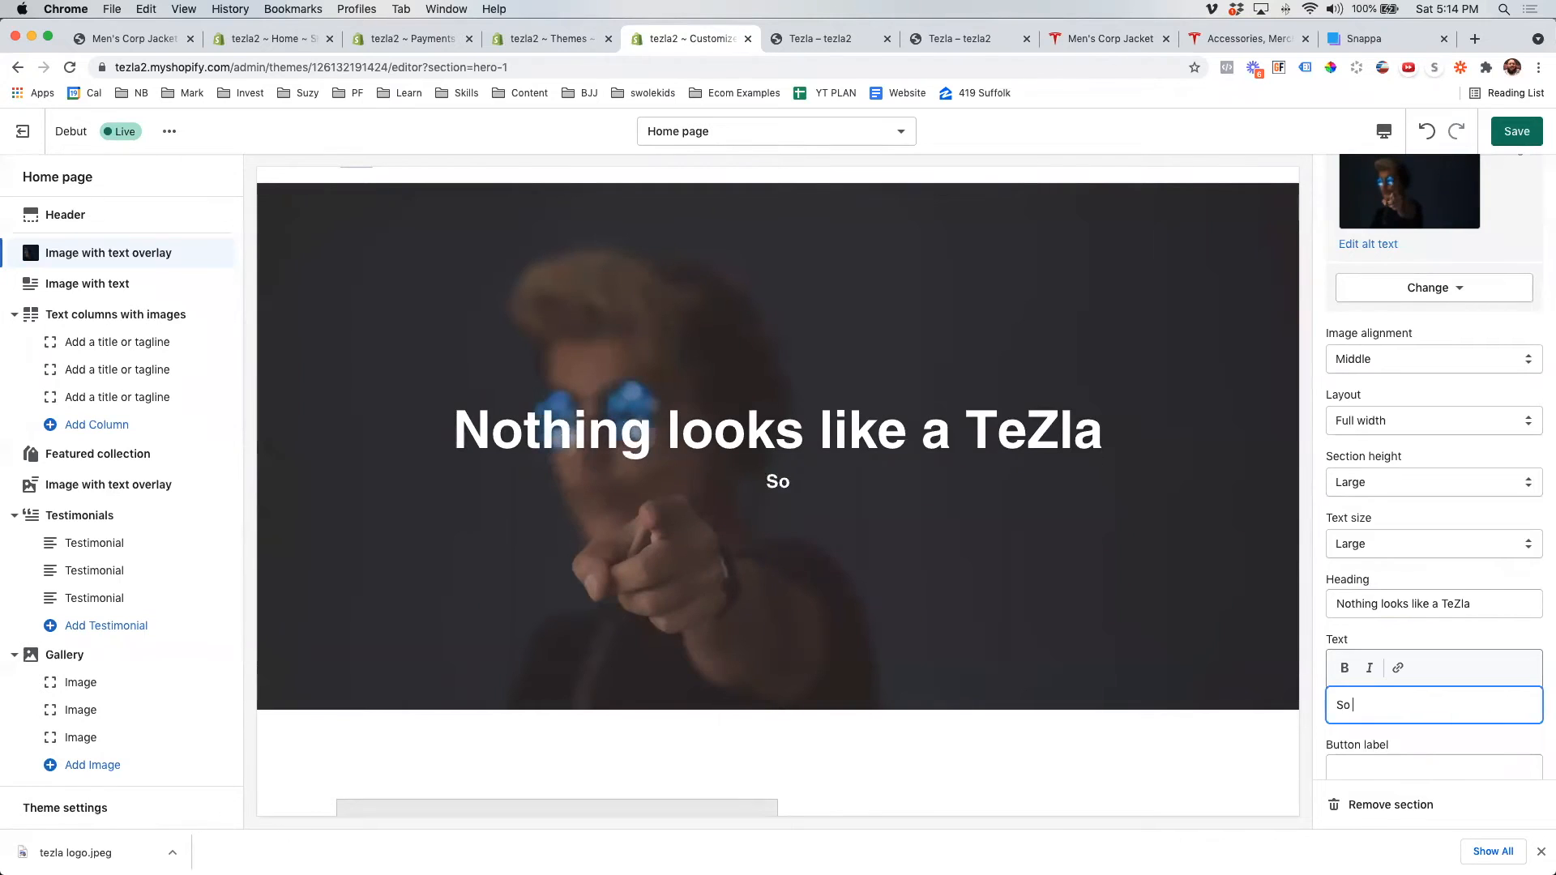
type("get yours here.")
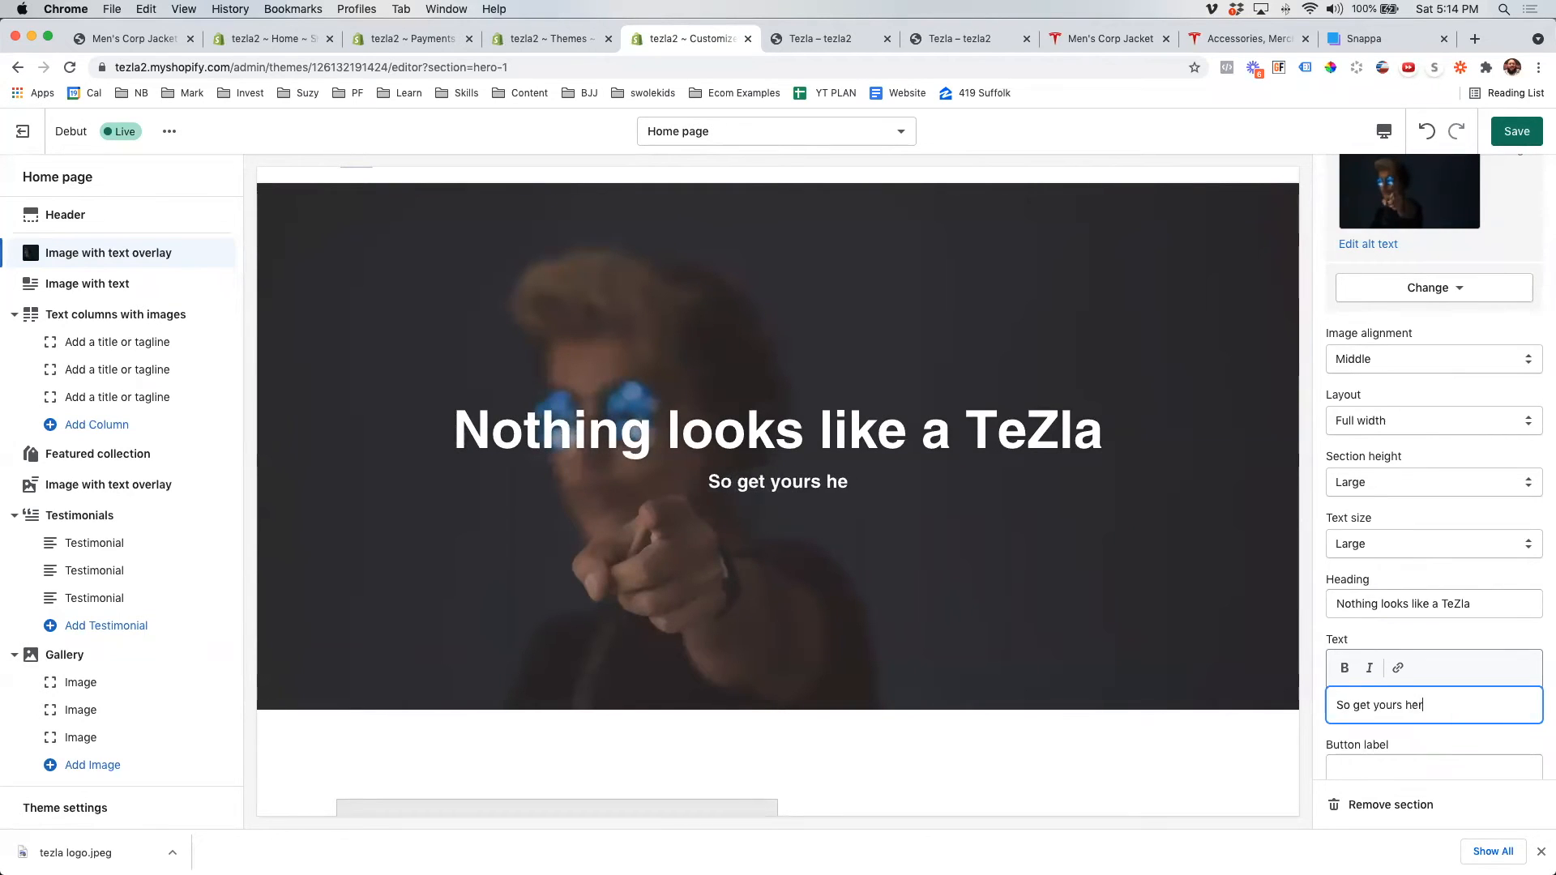
- Label the overlay section's button "Shop" and link it to All collections
scroll(1405, 731, "down", 2)
left_click(1388, 687)
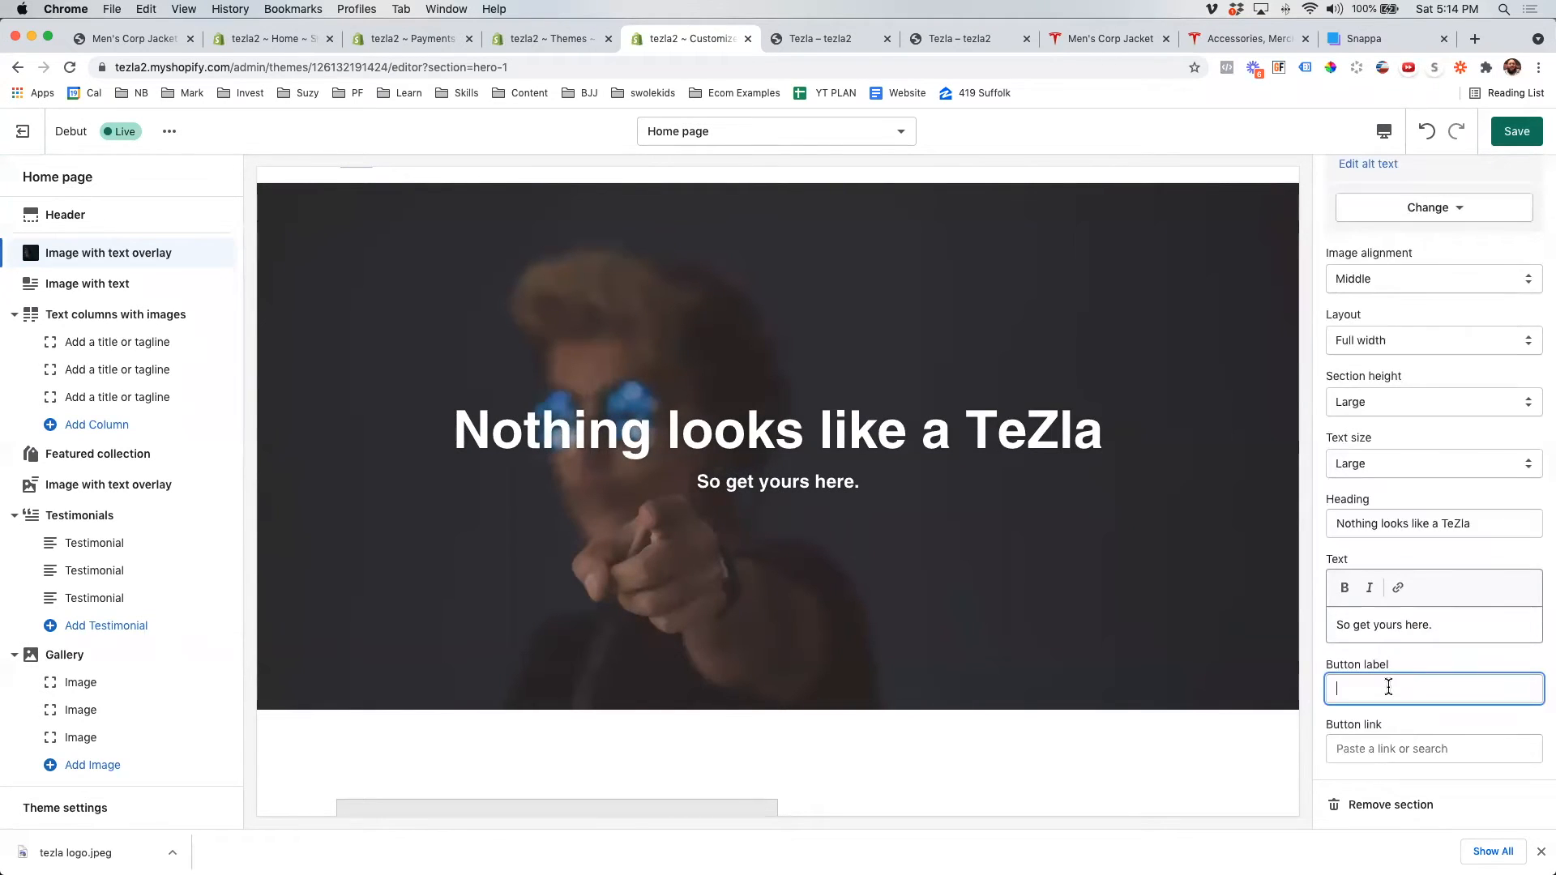
type("Bu")
key("BackSpace")
key("BackSpace")
type("Shop")
key("BackSpace")
key("BackSpace")
left_click(1403, 747)
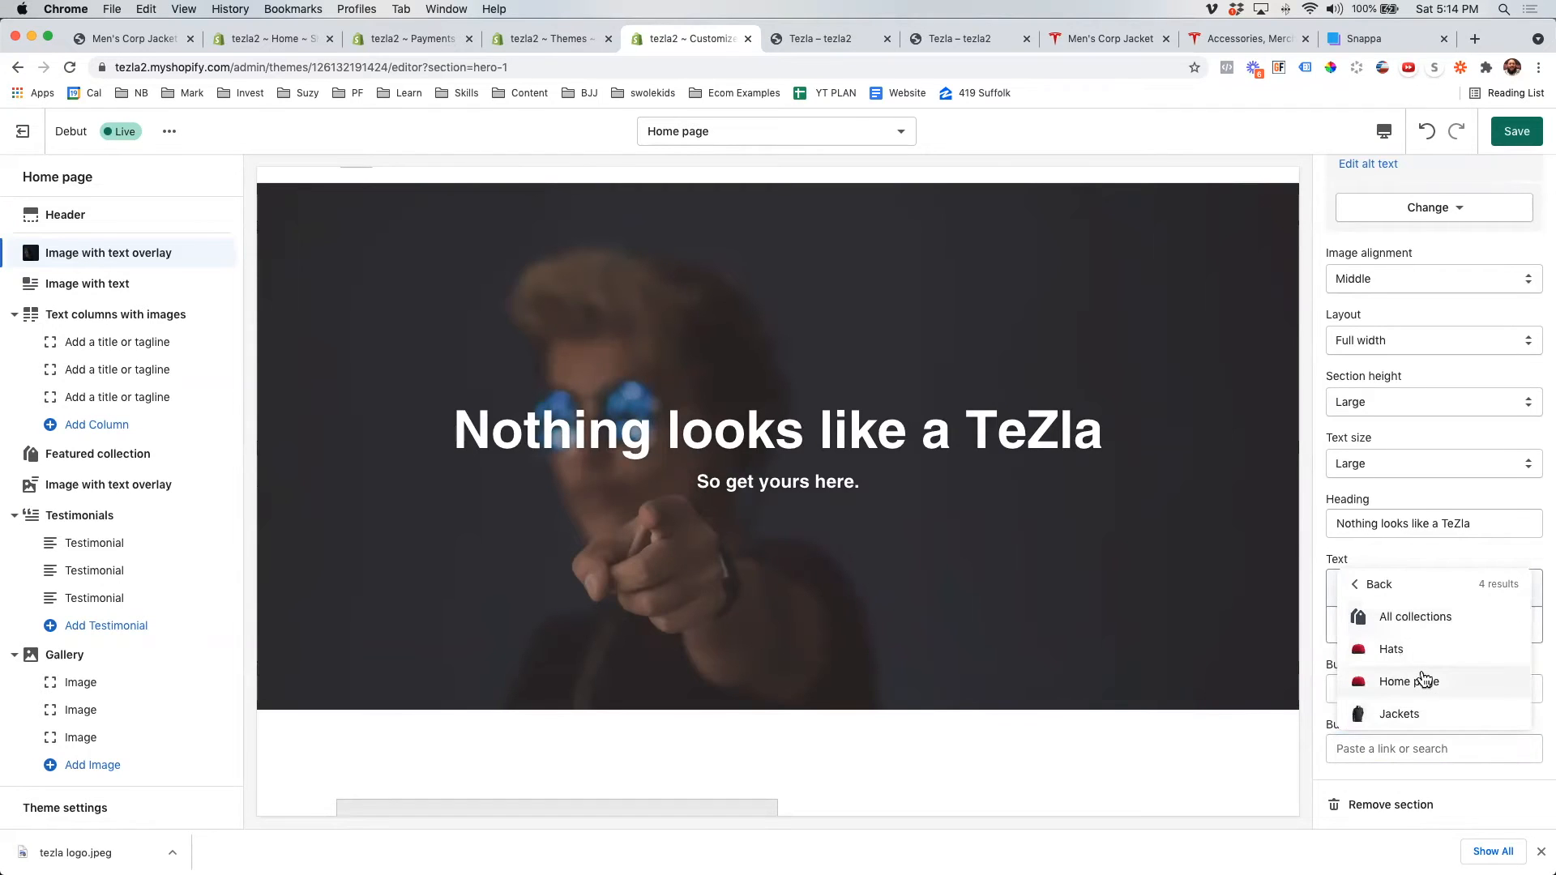
left_click(1414, 617)
left_click(1380, 689)
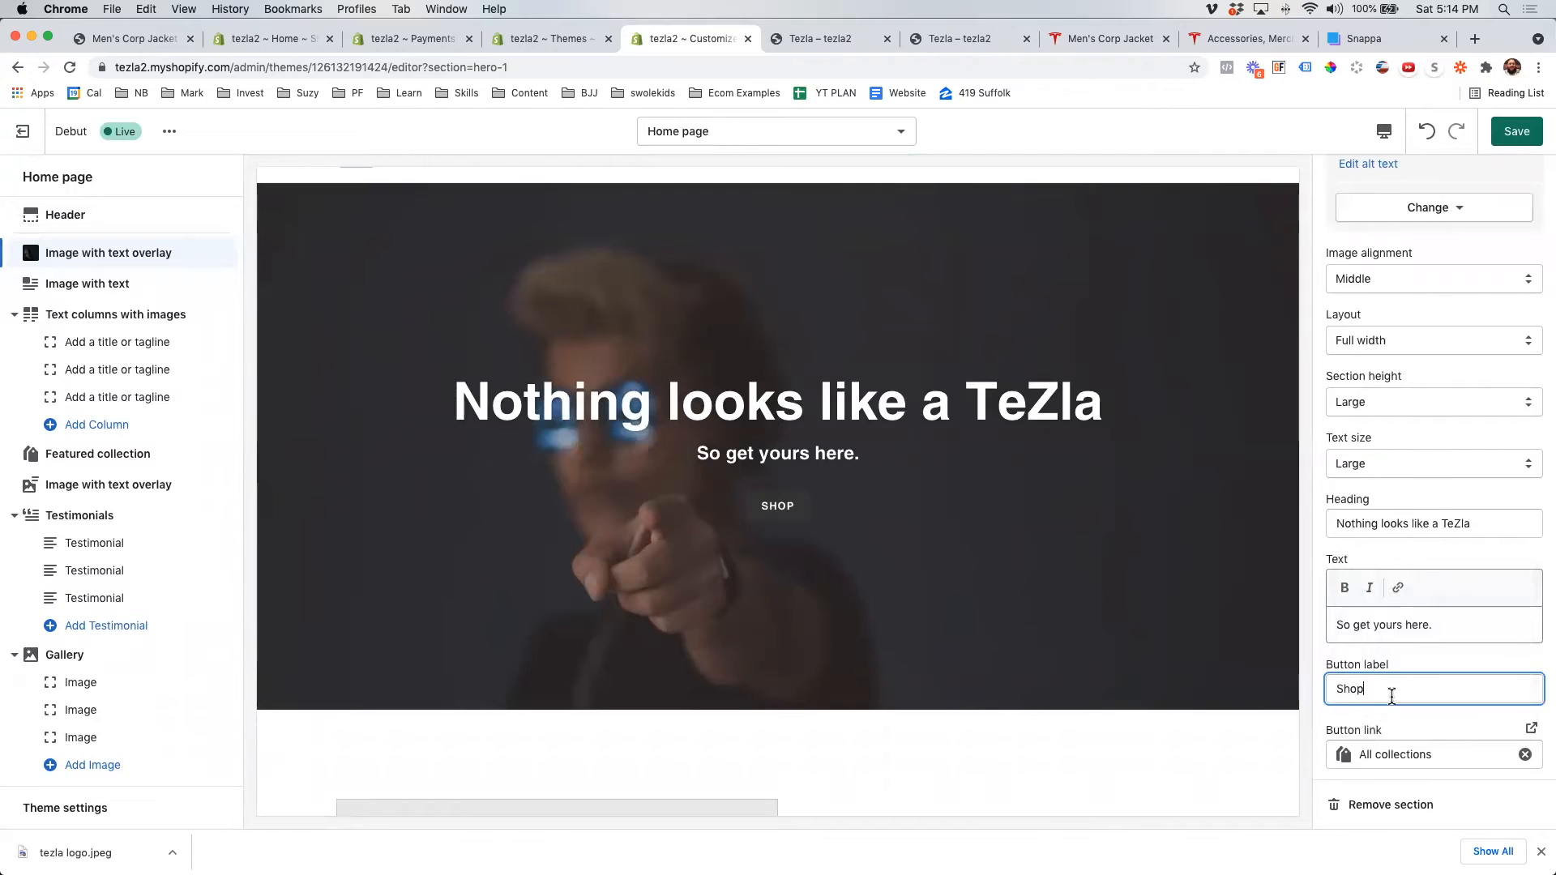
scroll(1438, 734, "up", 3)
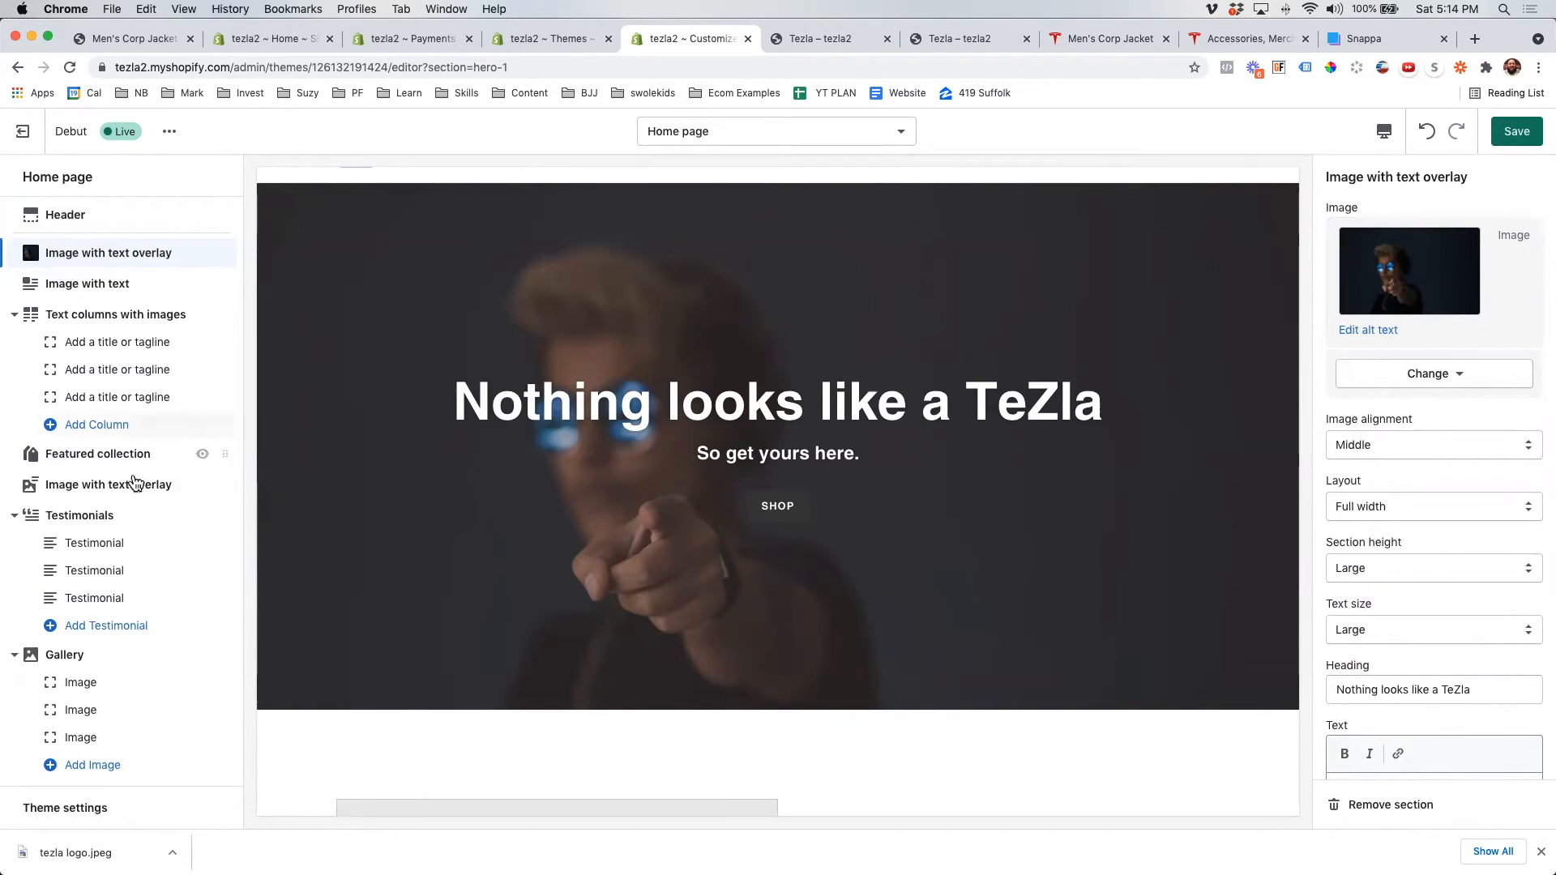
- Hide the third column of the "Text columns with images" section
left_click(112, 319)
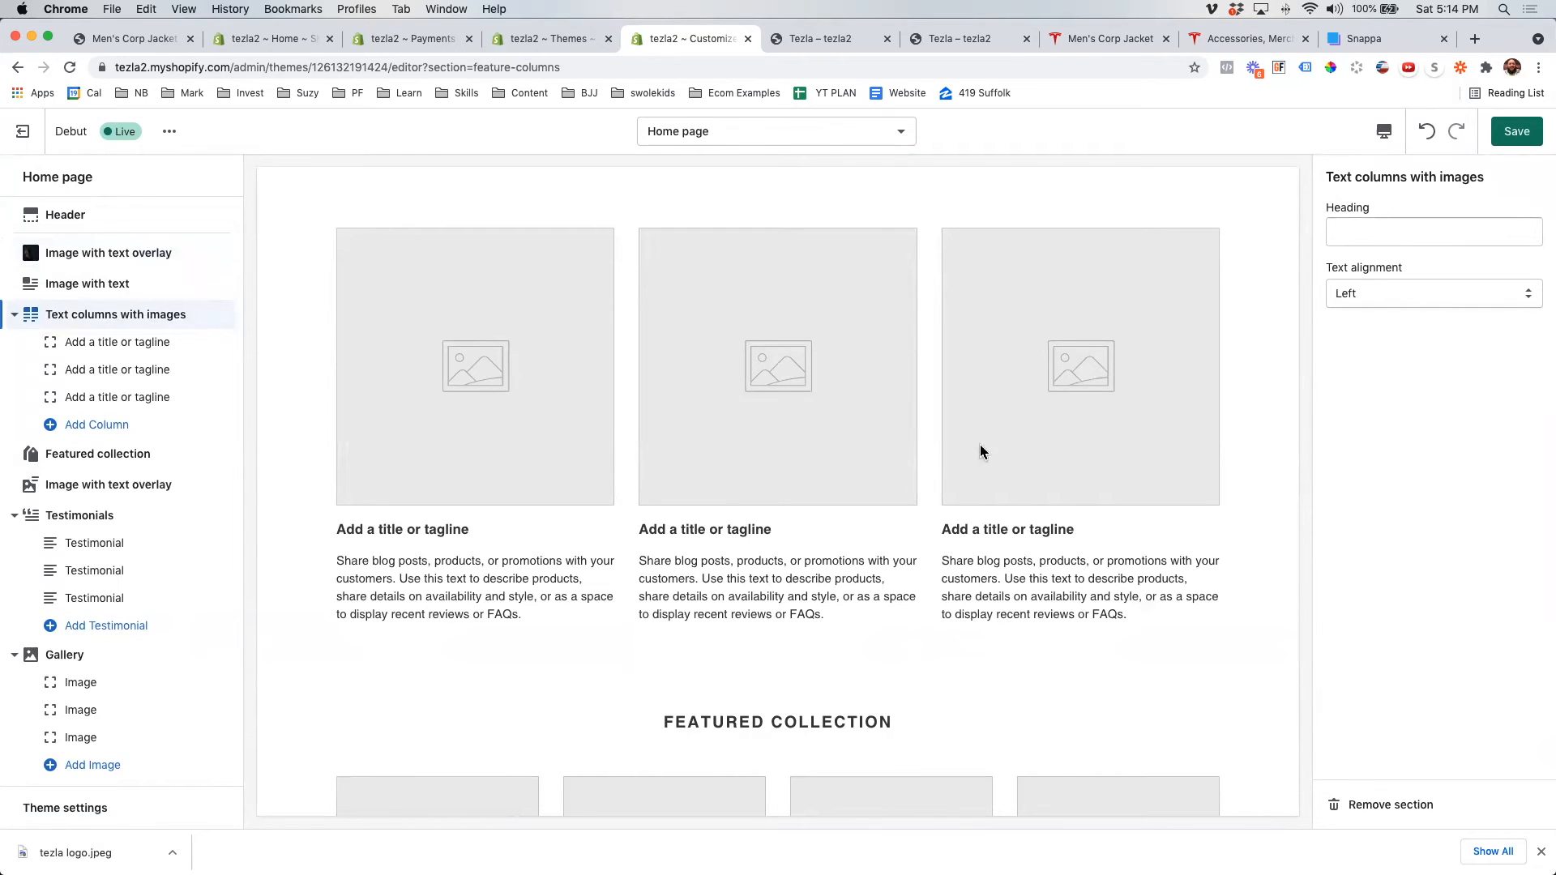
scroll(956, 509, "down", 2)
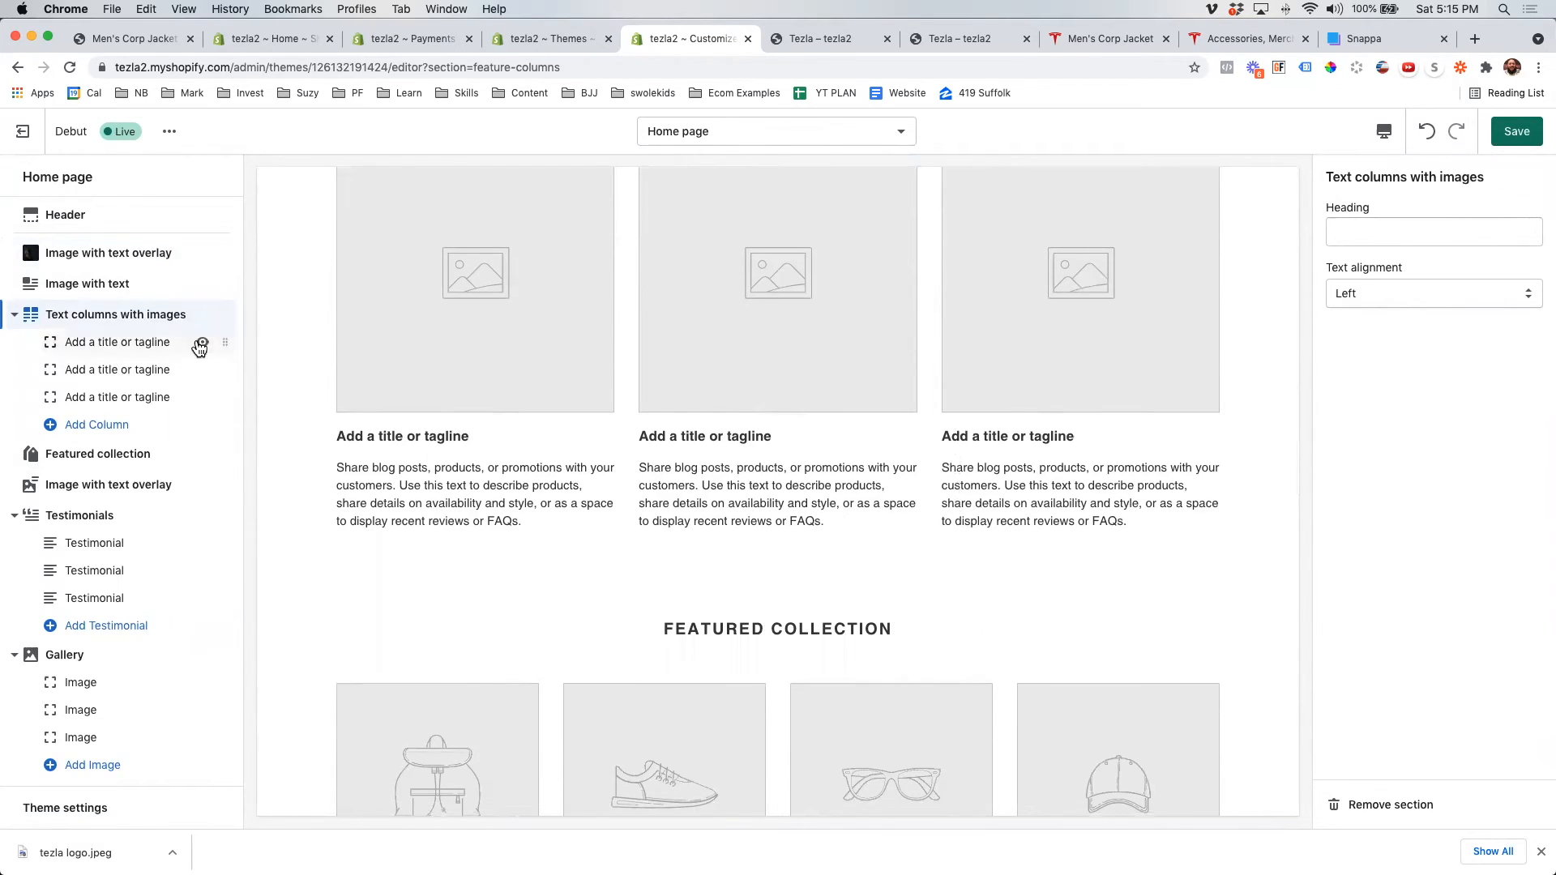
left_click(203, 398)
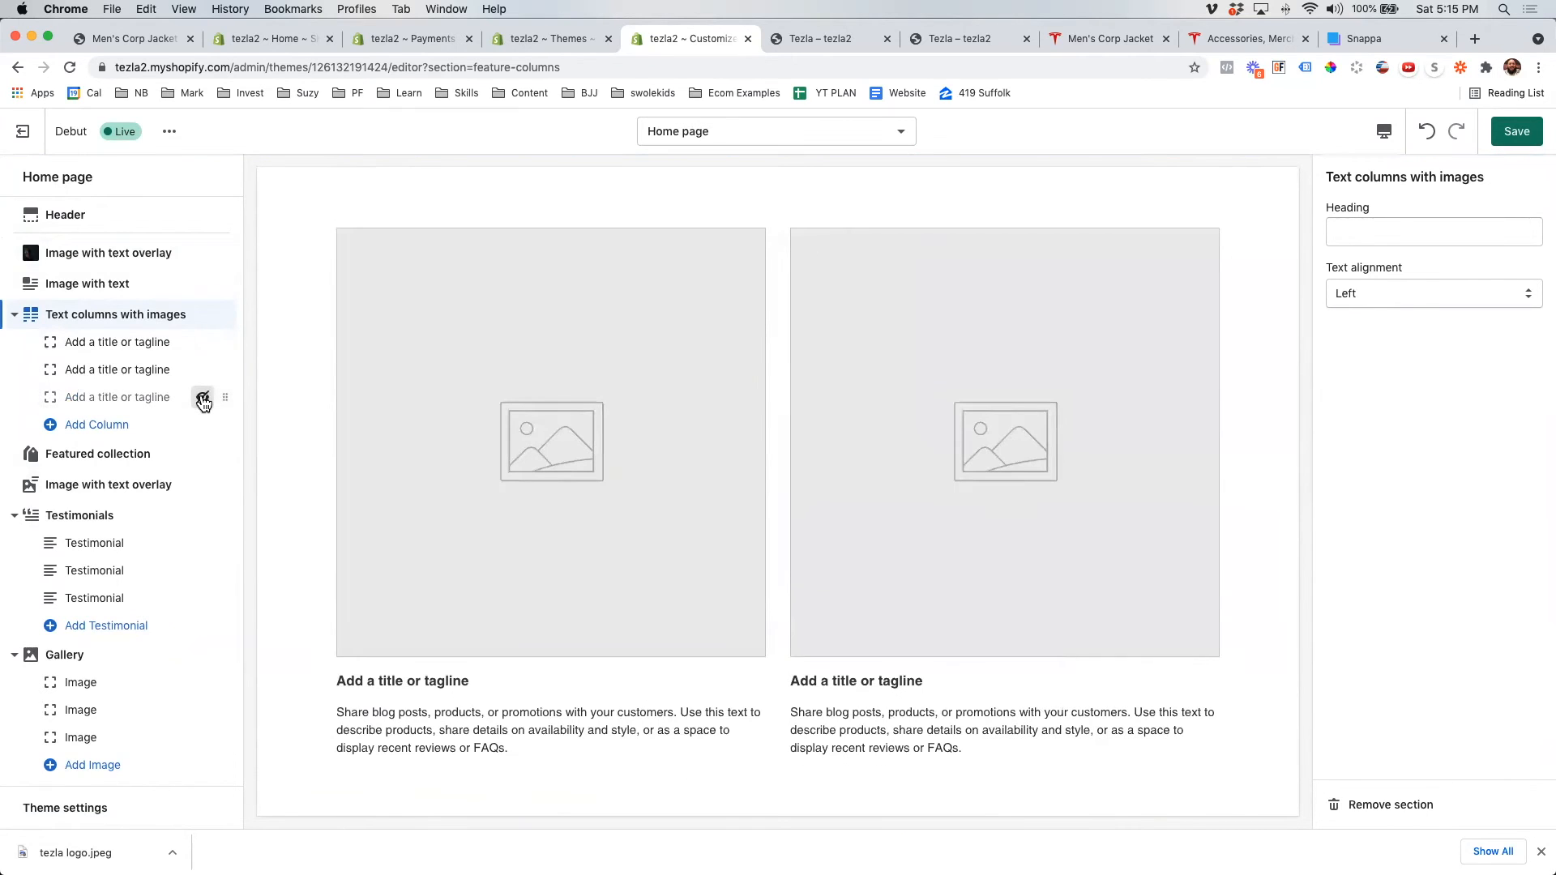
- For the first text column's image, upload 1462064-00-A_0.jpeg and 5645685-00-A_0.jpeg from Downloads to the image library
left_click(149, 347)
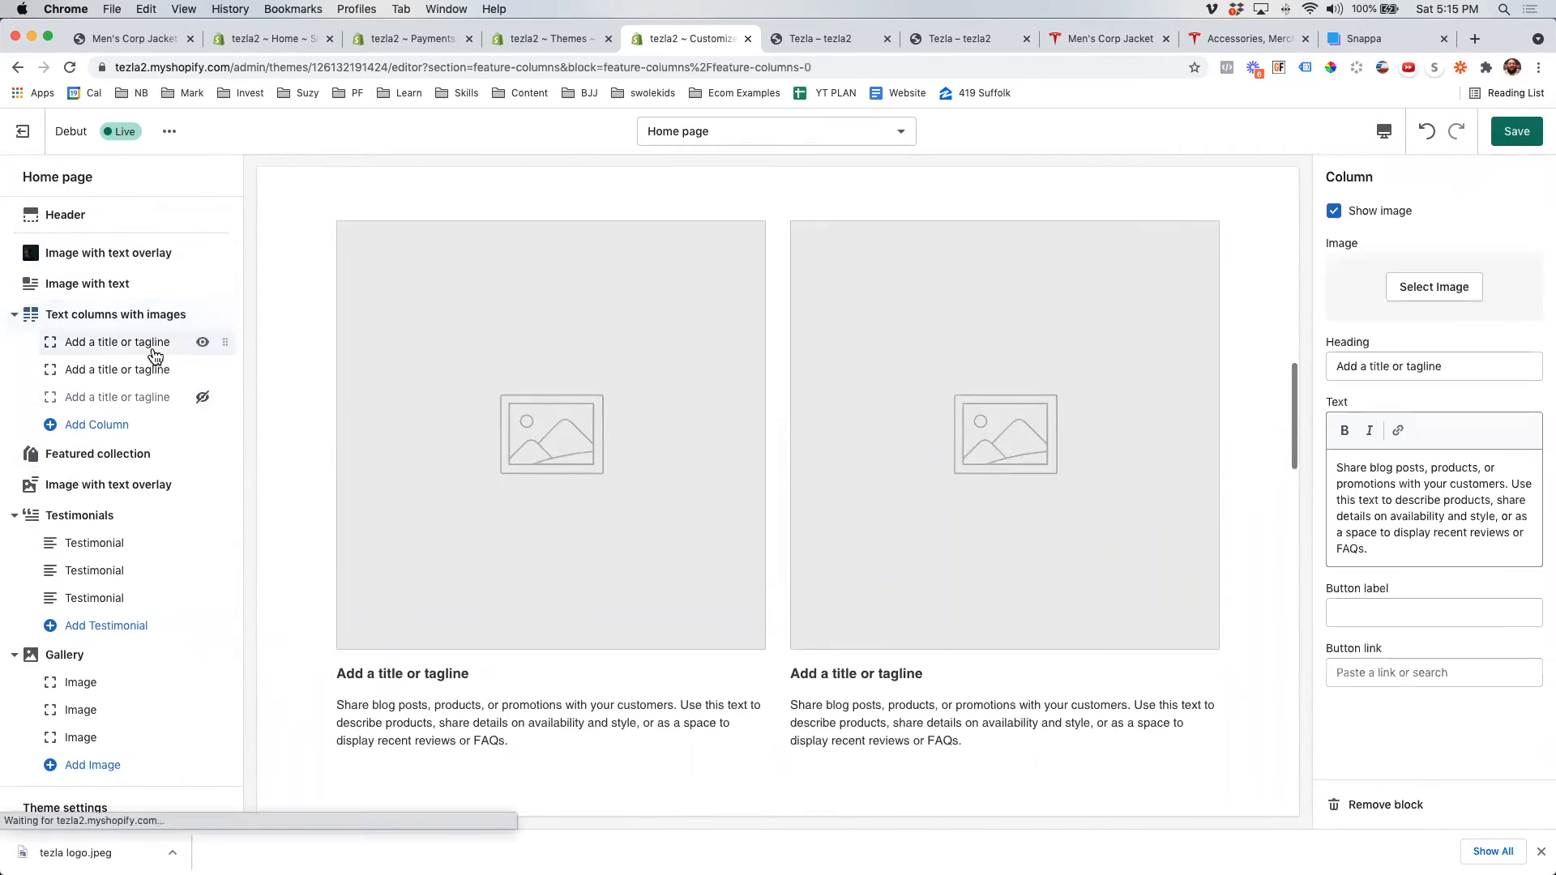
left_click(1442, 290)
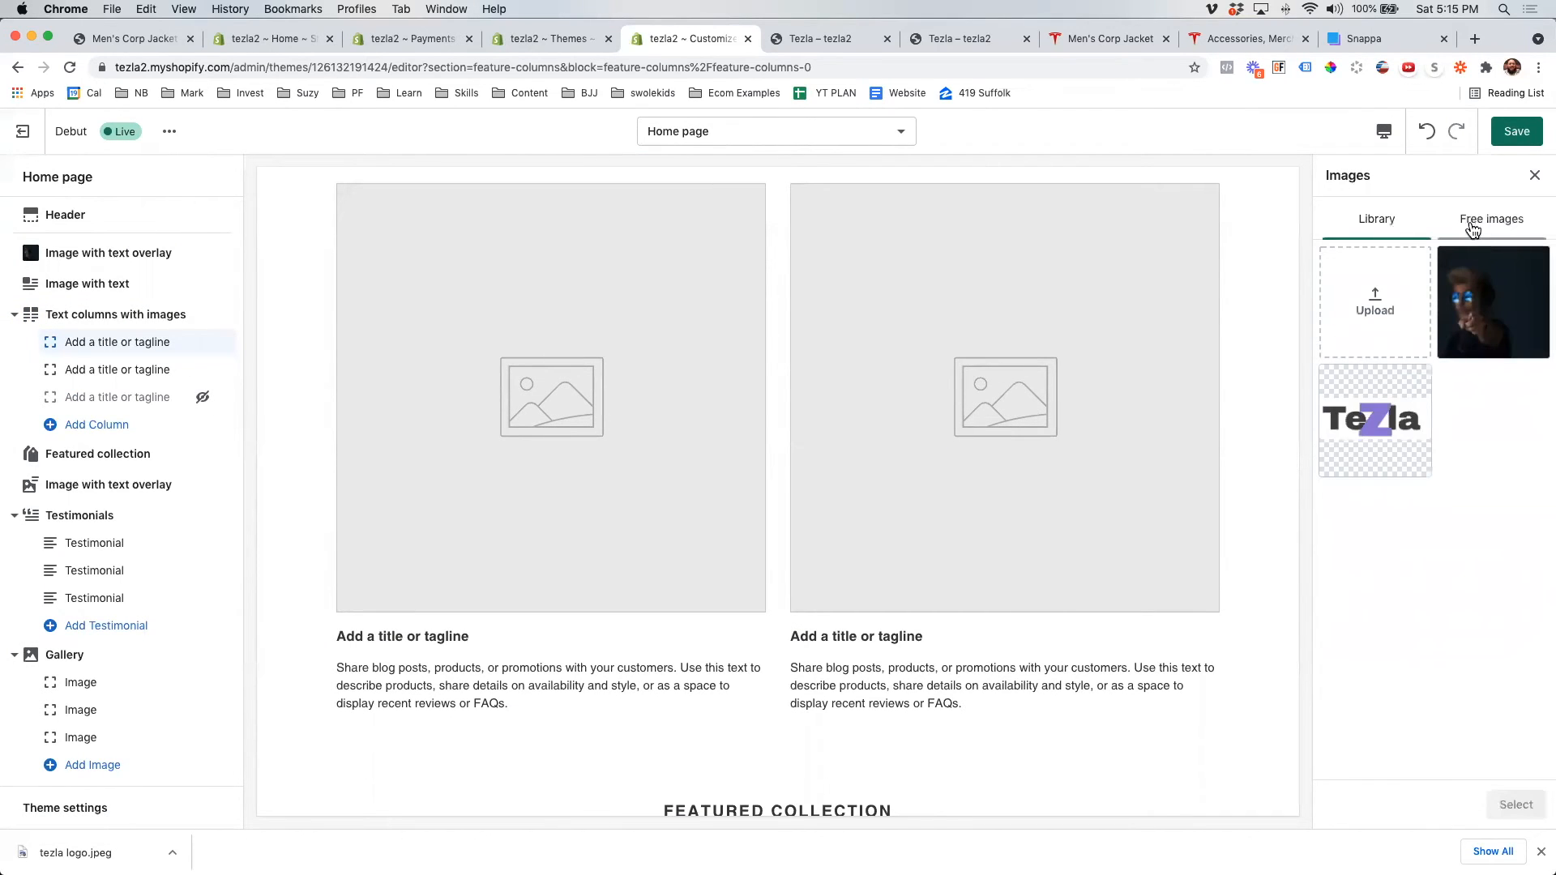
left_click(1374, 345)
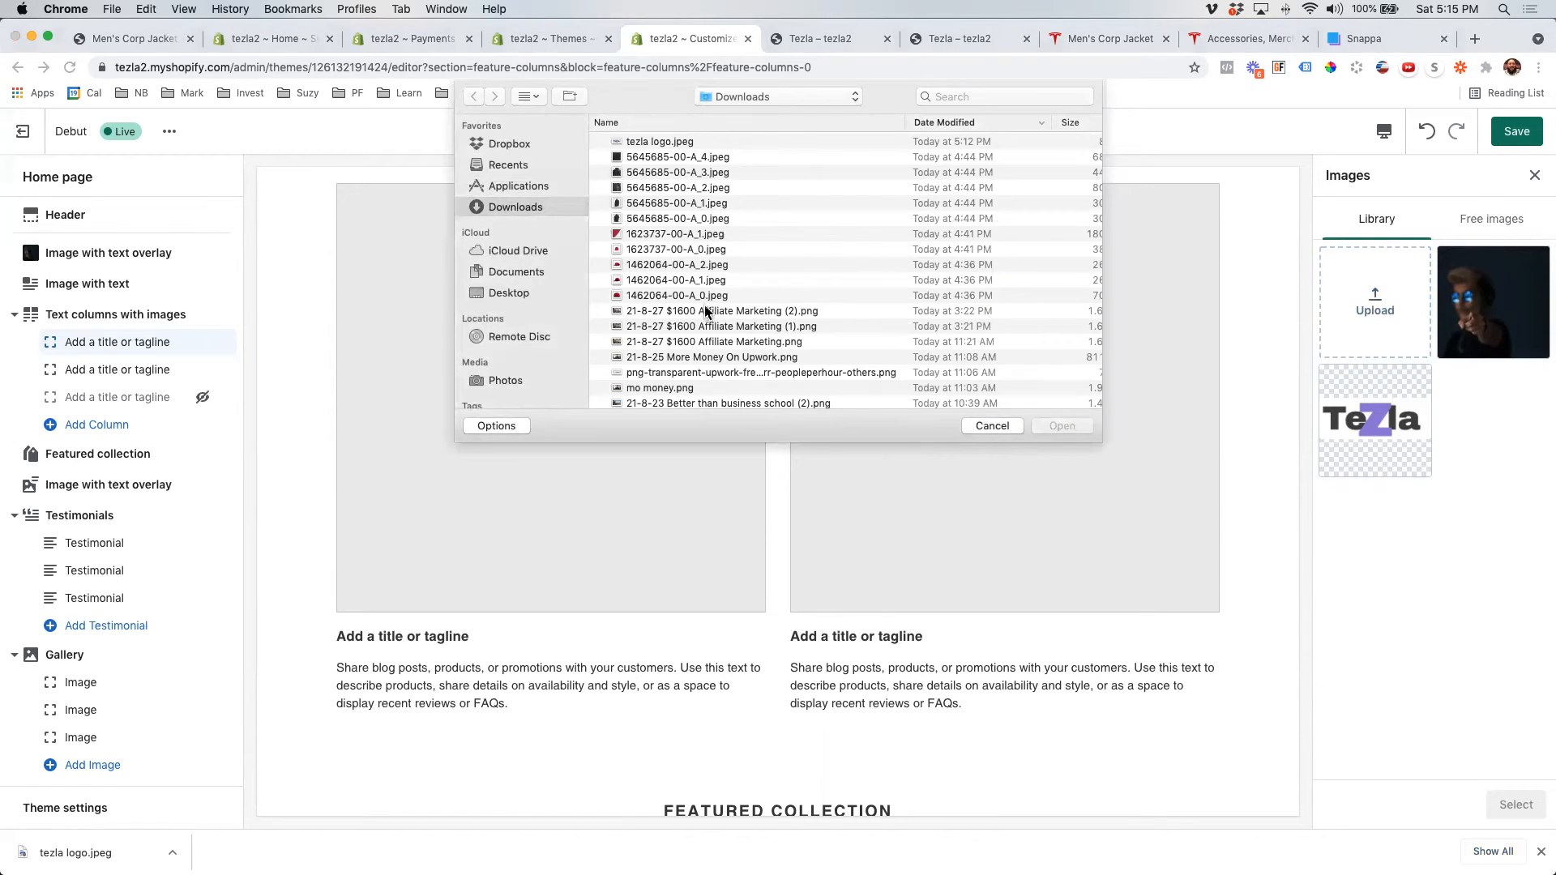
left_click(708, 295)
left_click(1062, 426)
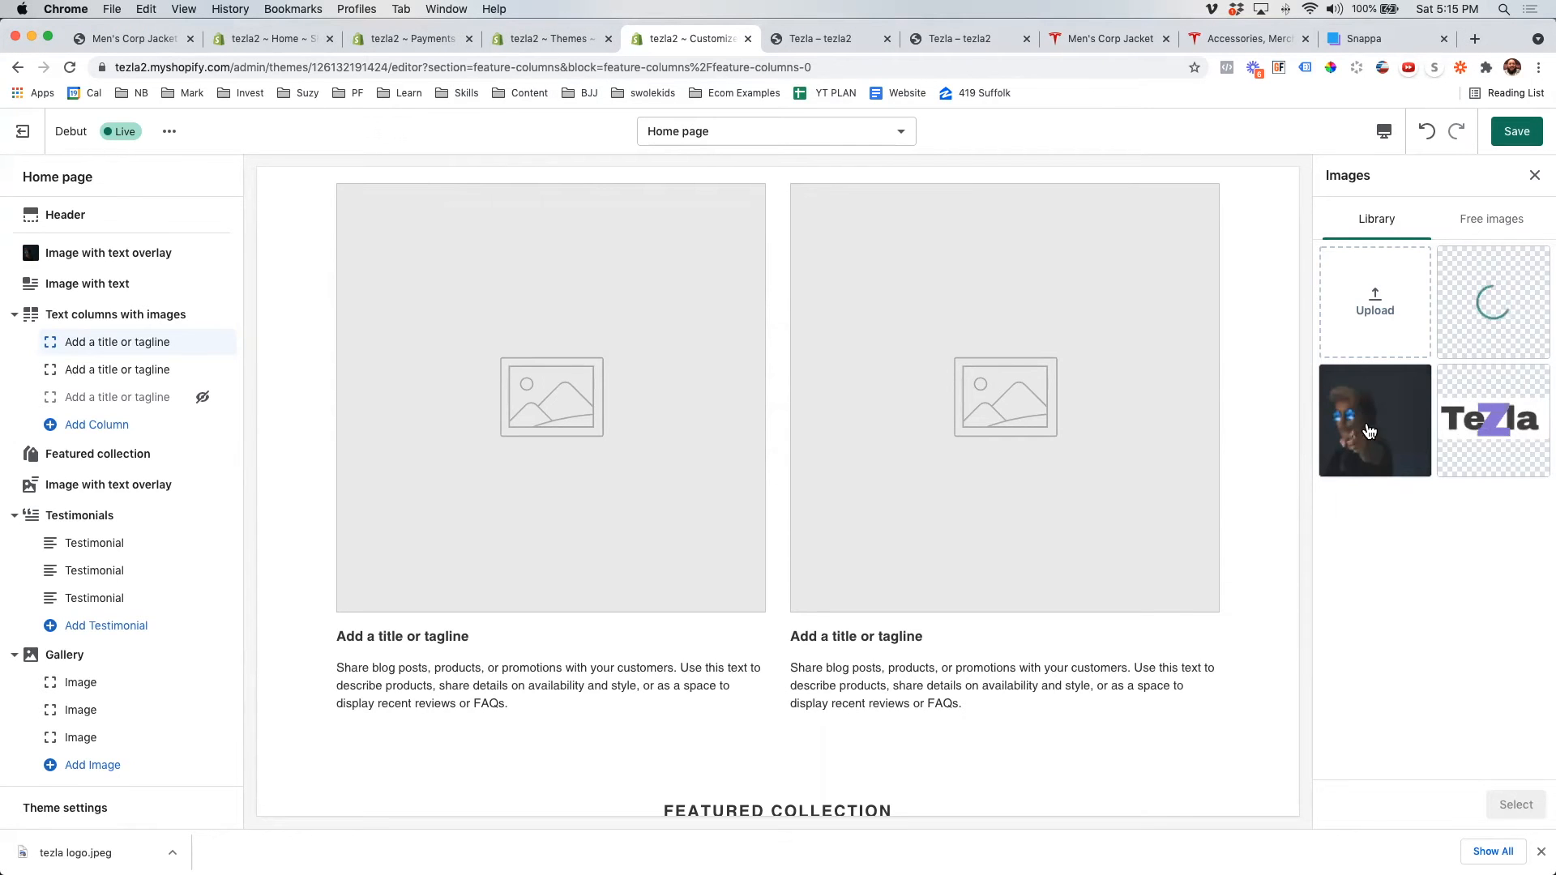
left_click(1365, 312)
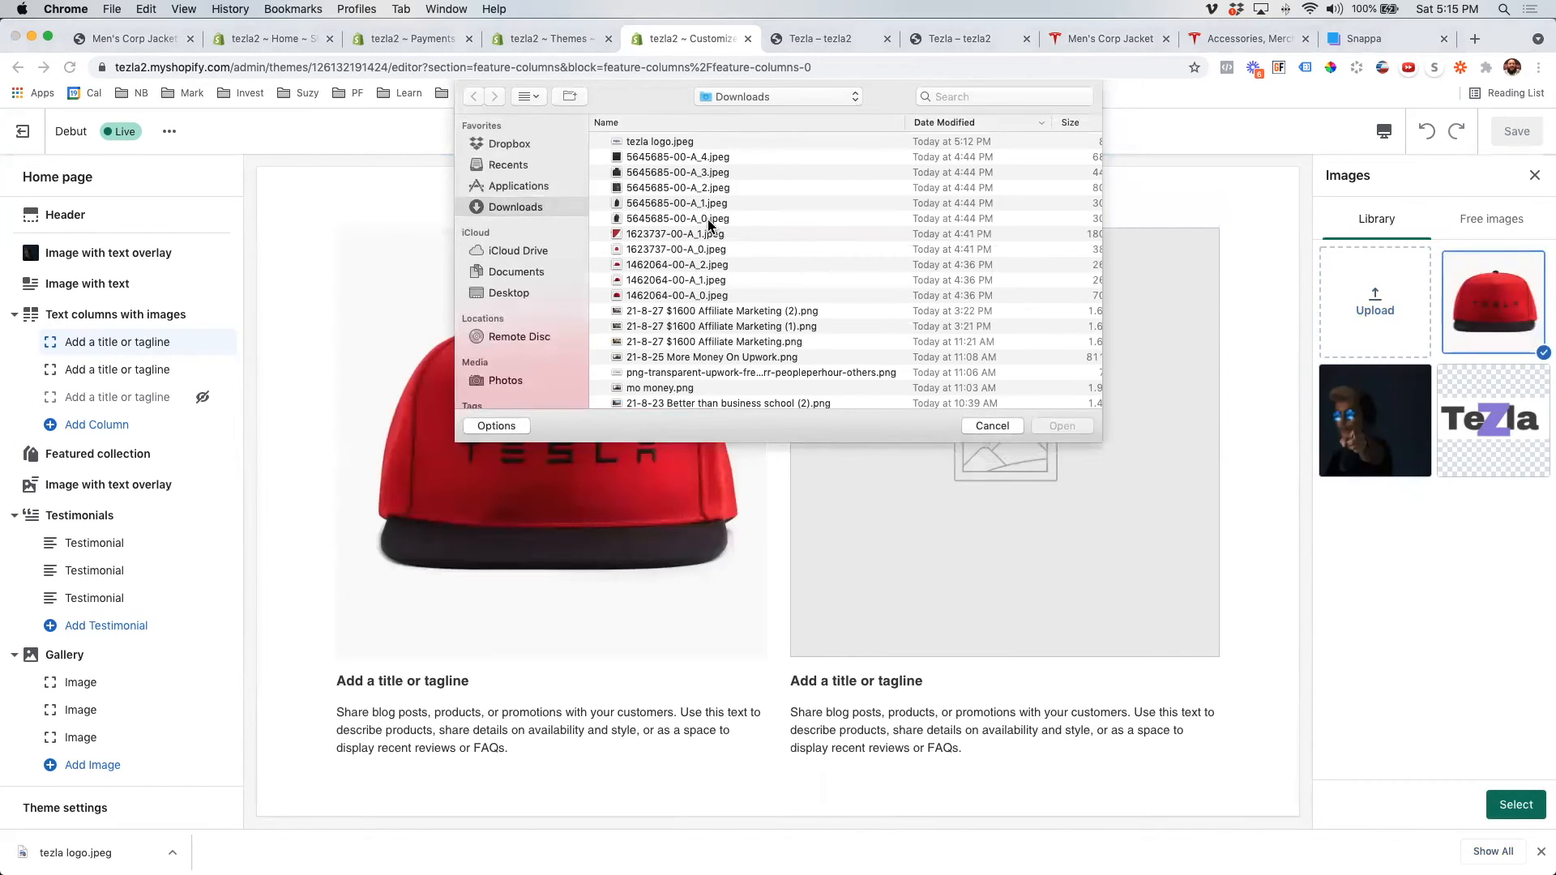
left_click(709, 219)
left_click(1062, 426)
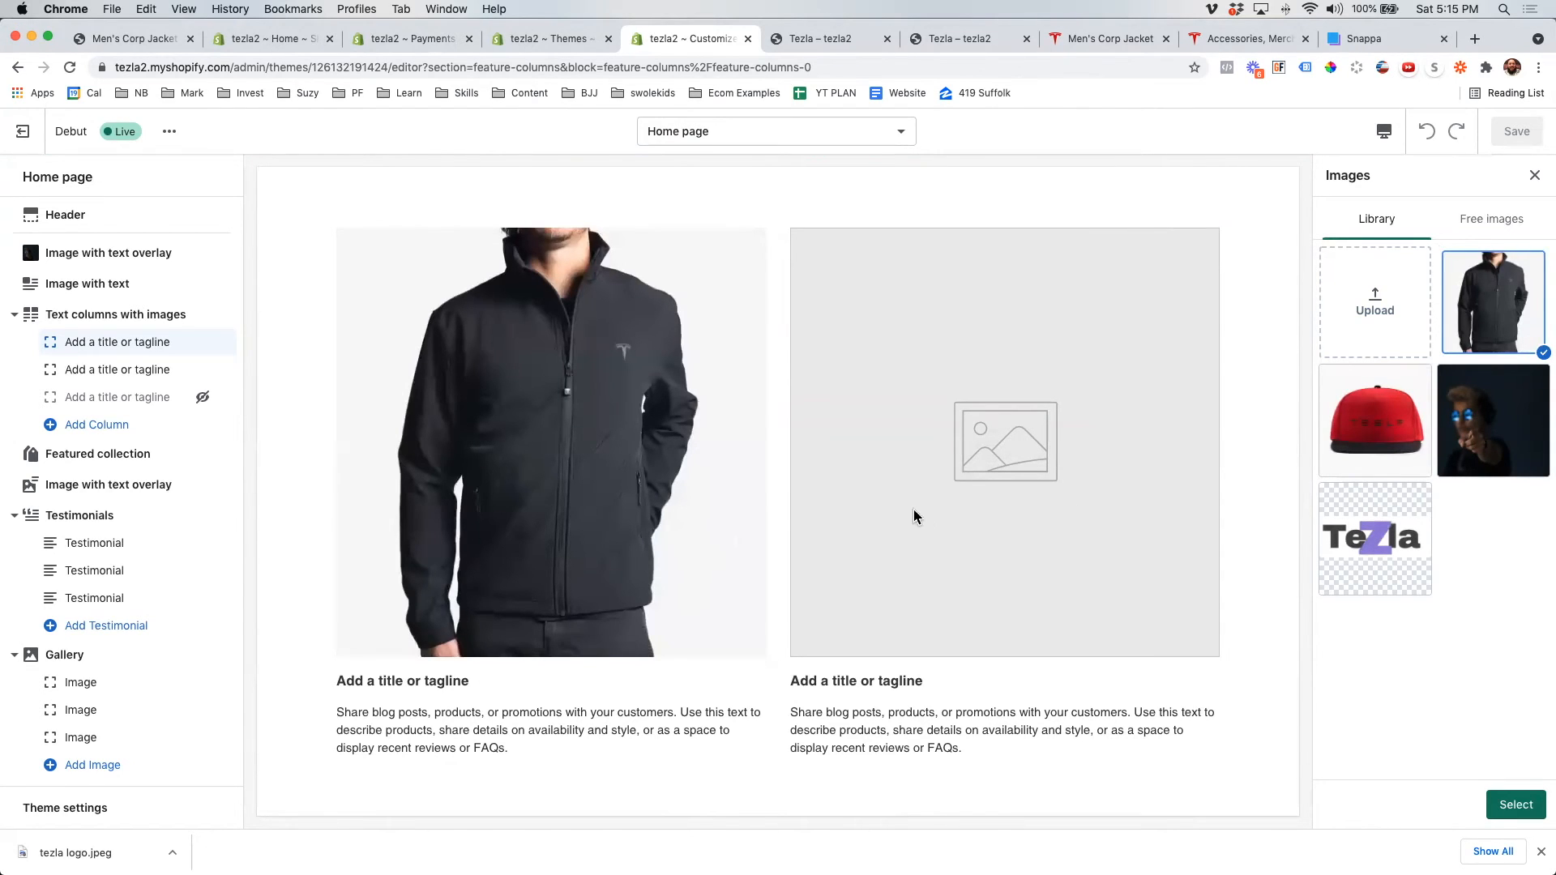
- Set the black jacket photo from the library as the first text column's image
left_click(125, 370)
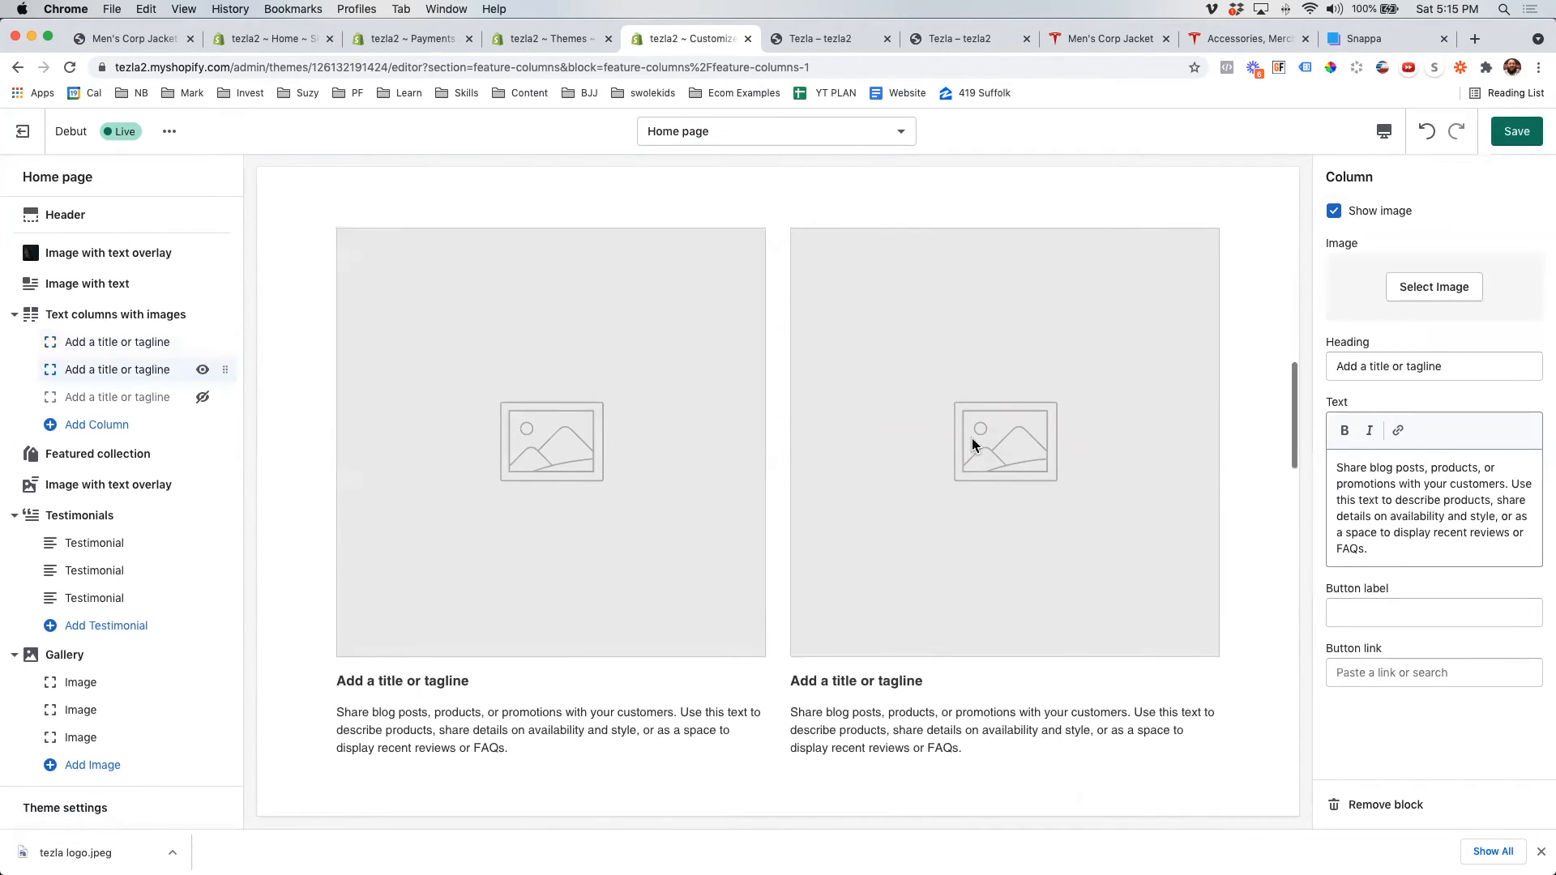
left_click(122, 347)
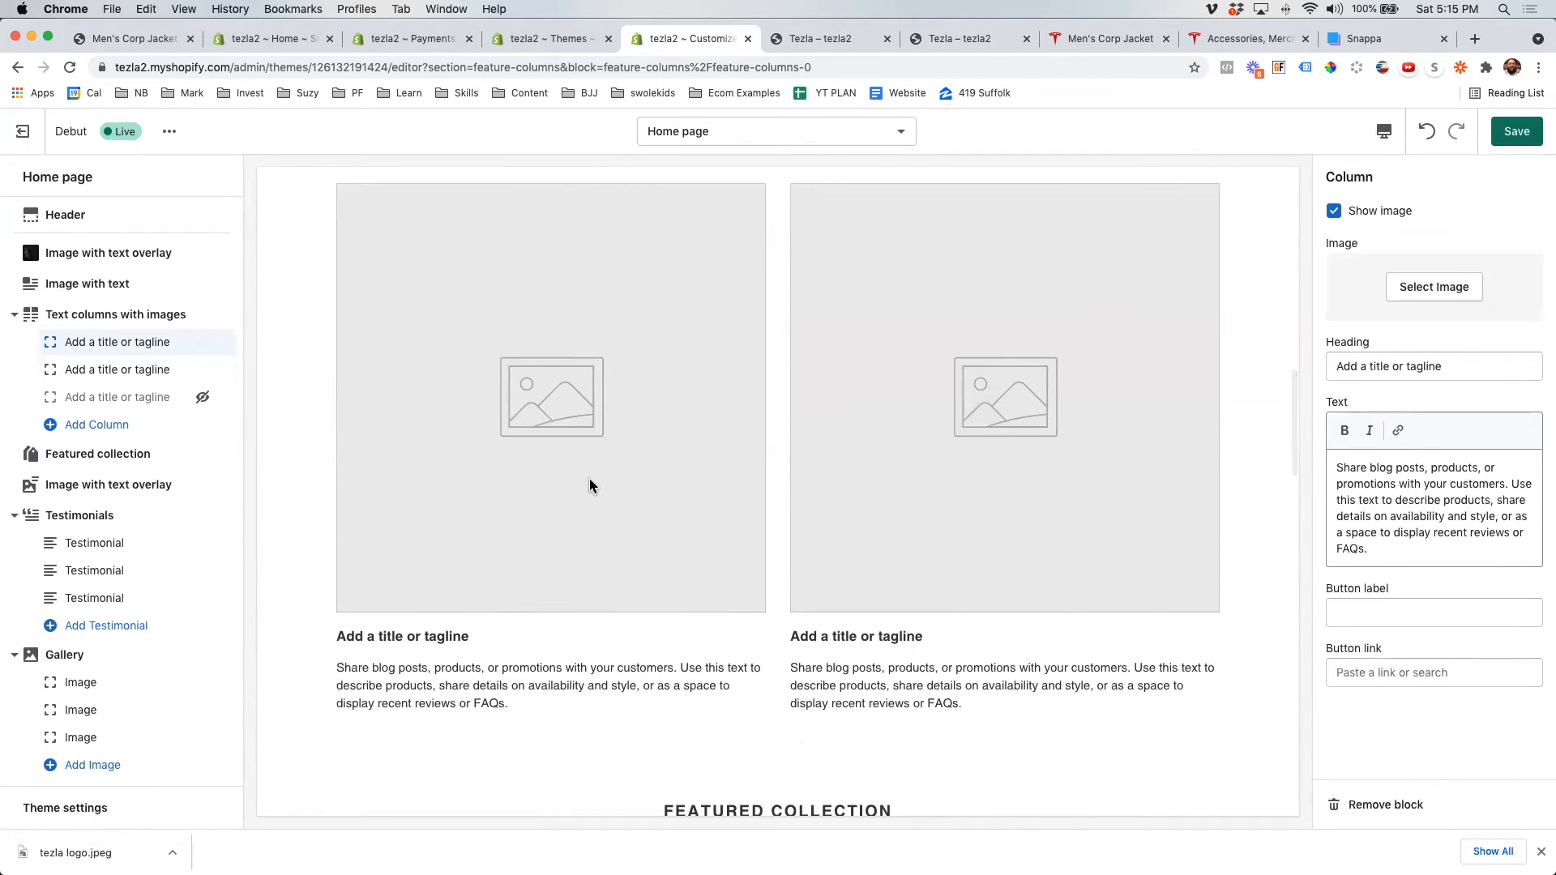
left_click(1426, 294)
left_click(1472, 306)
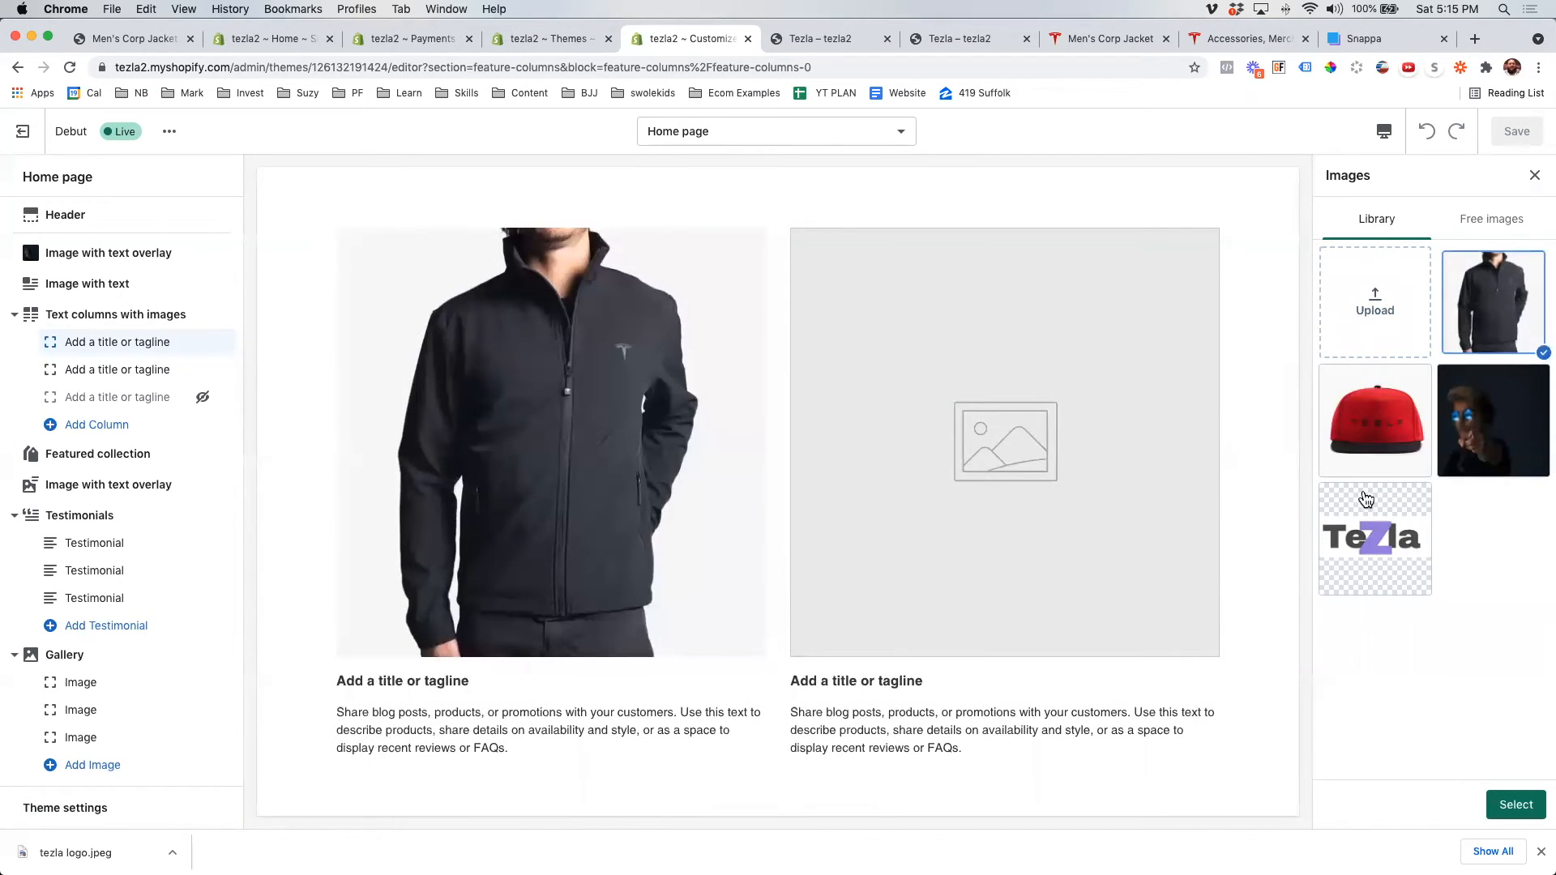
left_click(1513, 806)
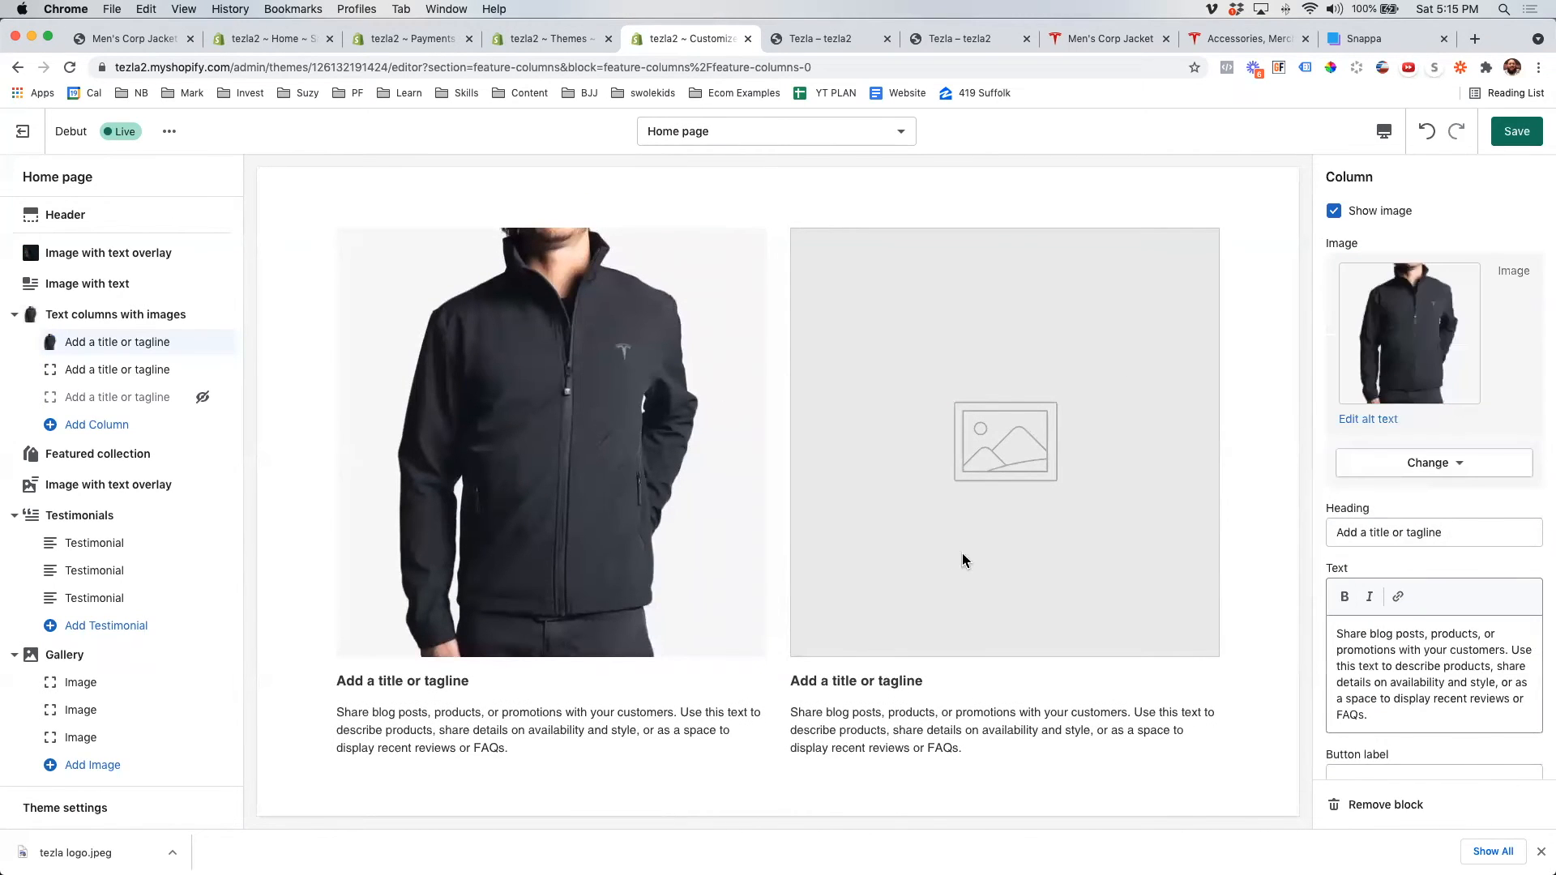
- Set the red cap photo from the library as the second text column's image
left_click(122, 373)
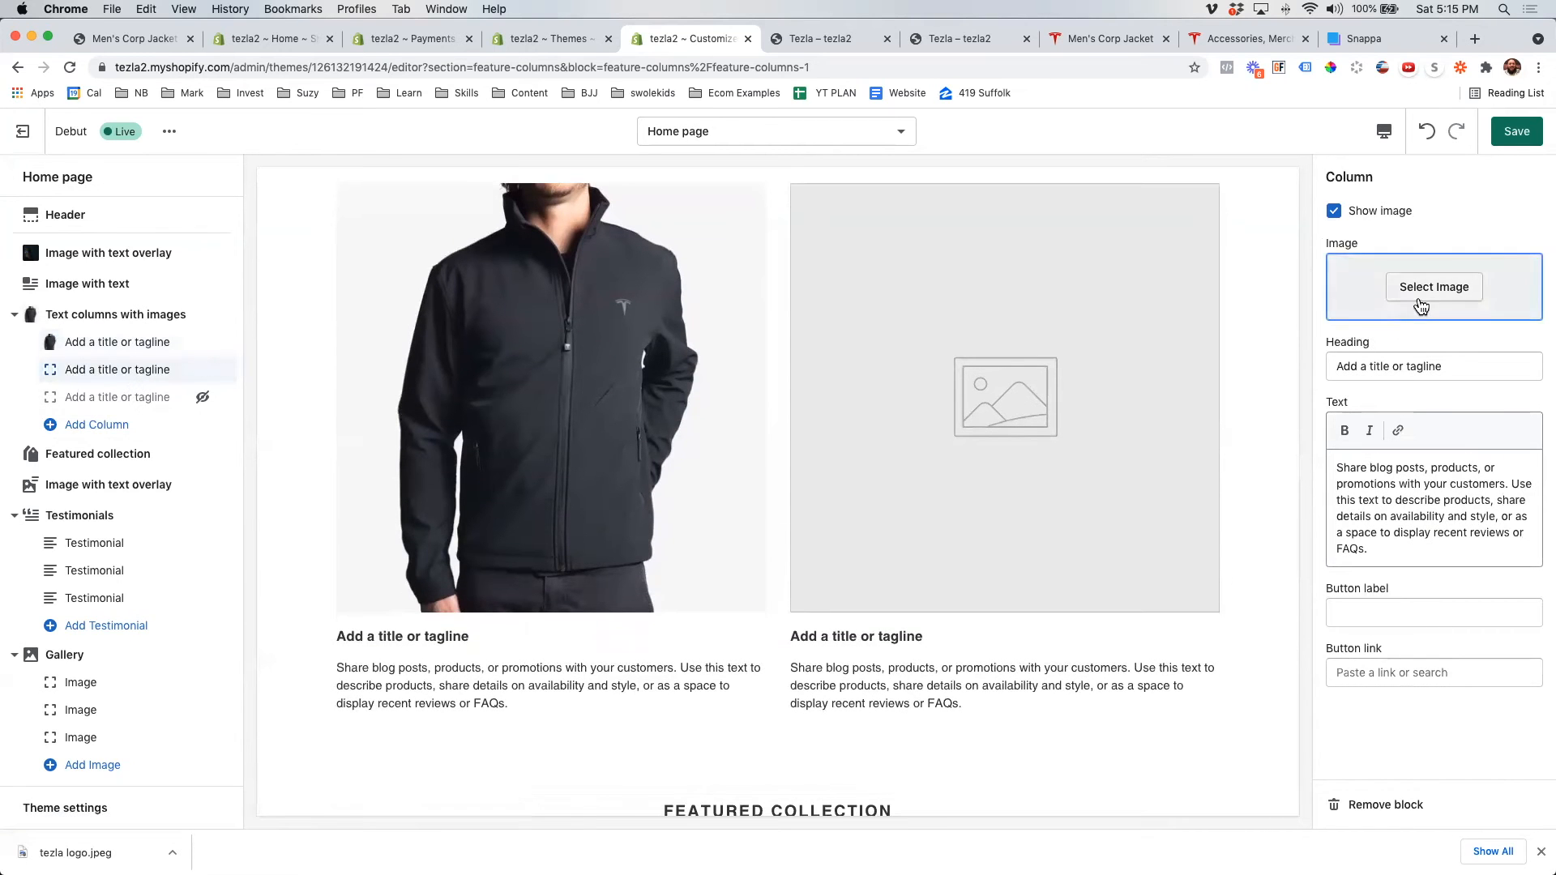
left_click(1428, 289)
left_click(1376, 420)
left_click(1516, 805)
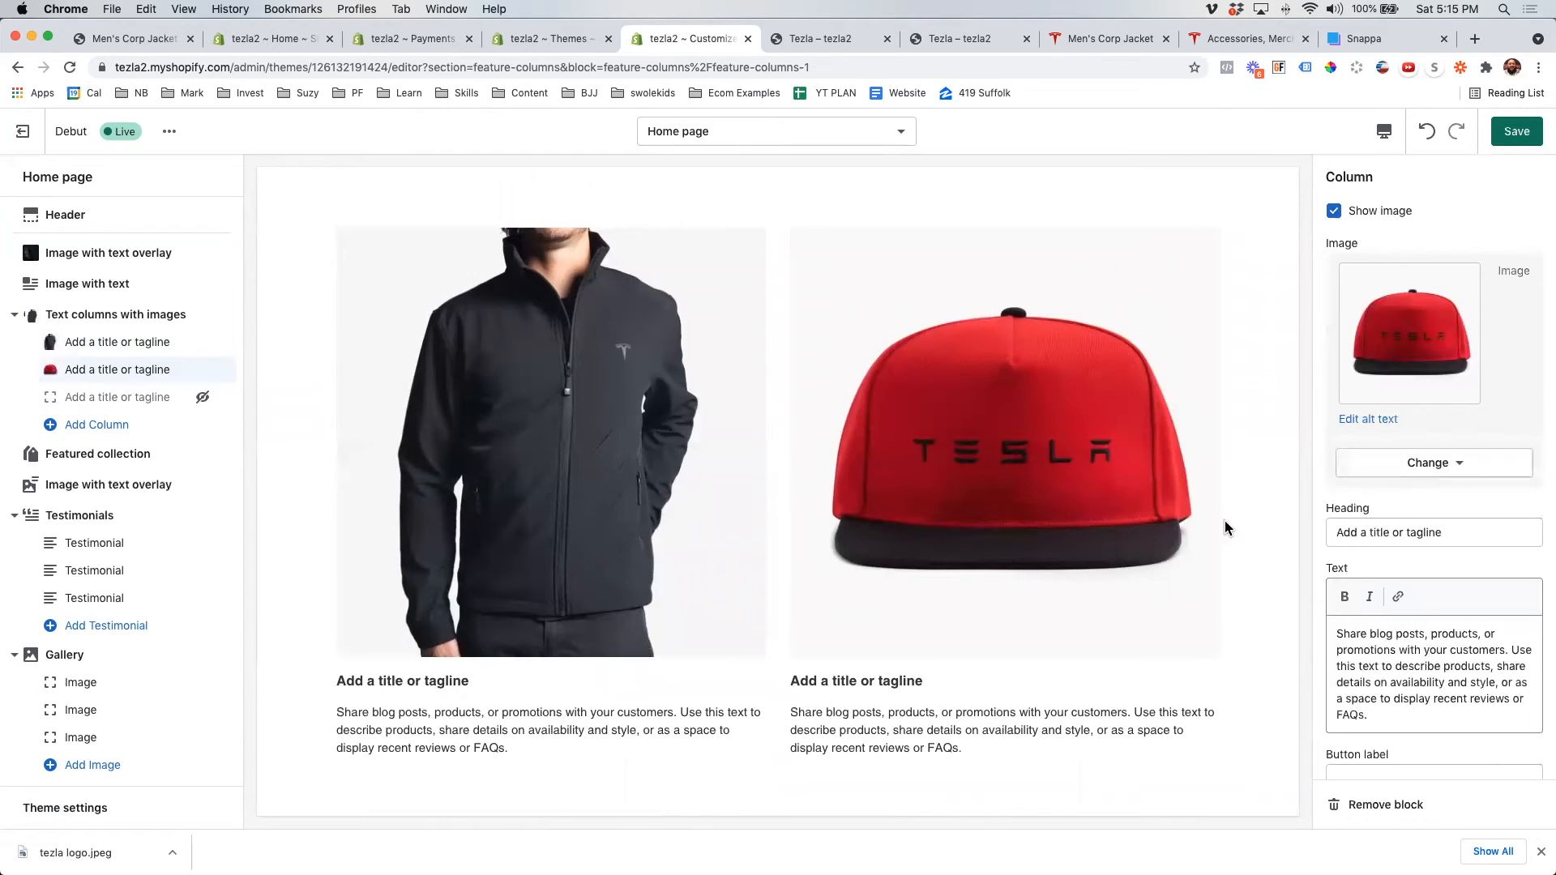
- Change the heading of the second text column to "Hats"
triple_click(1382, 537)
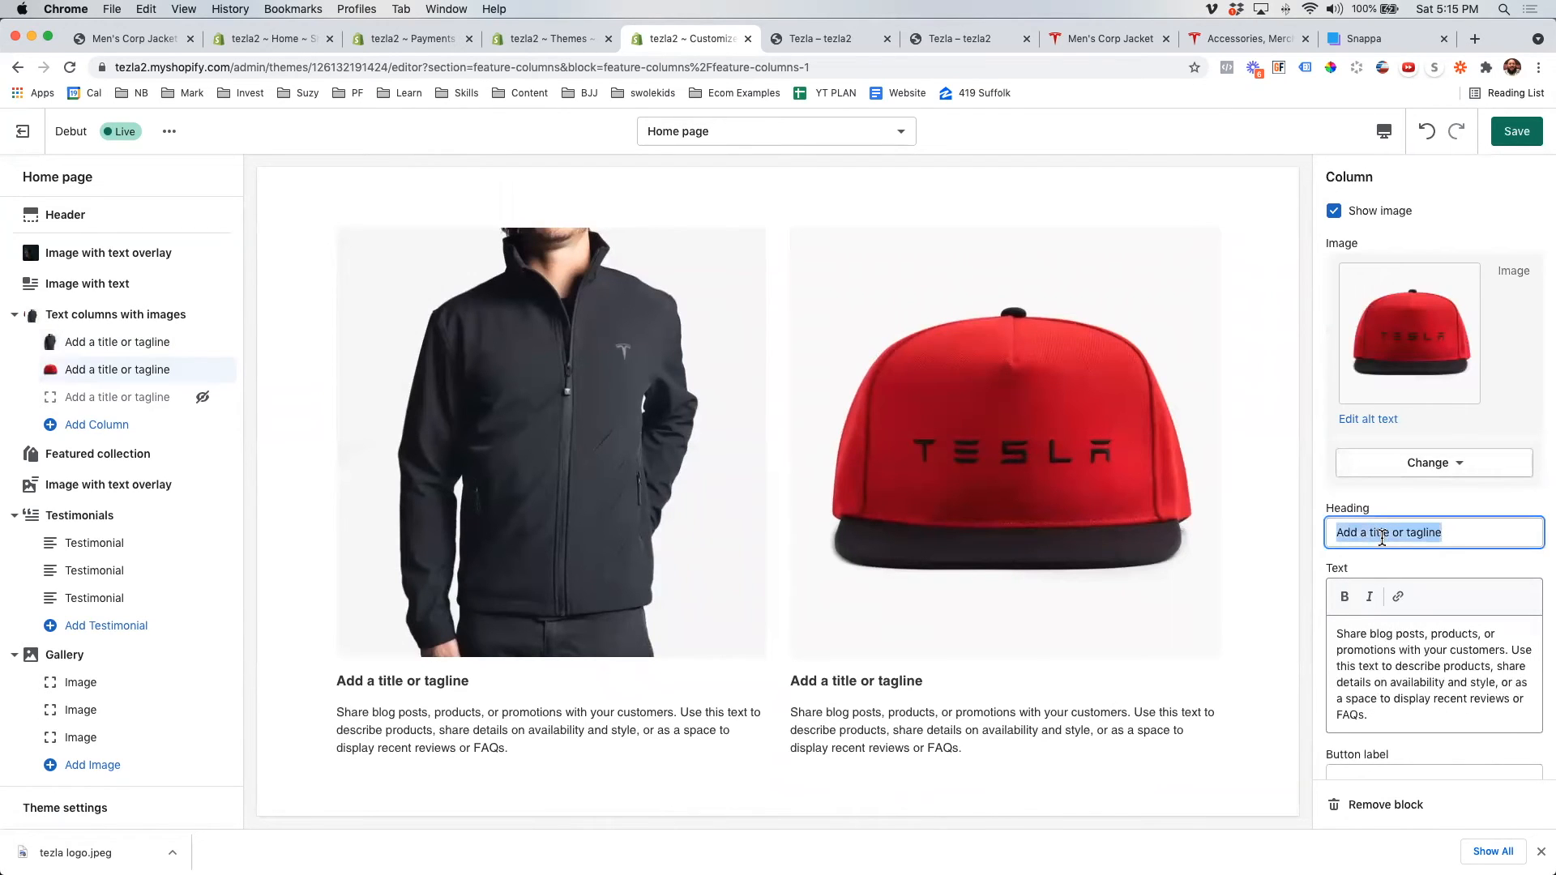
type("Hats")
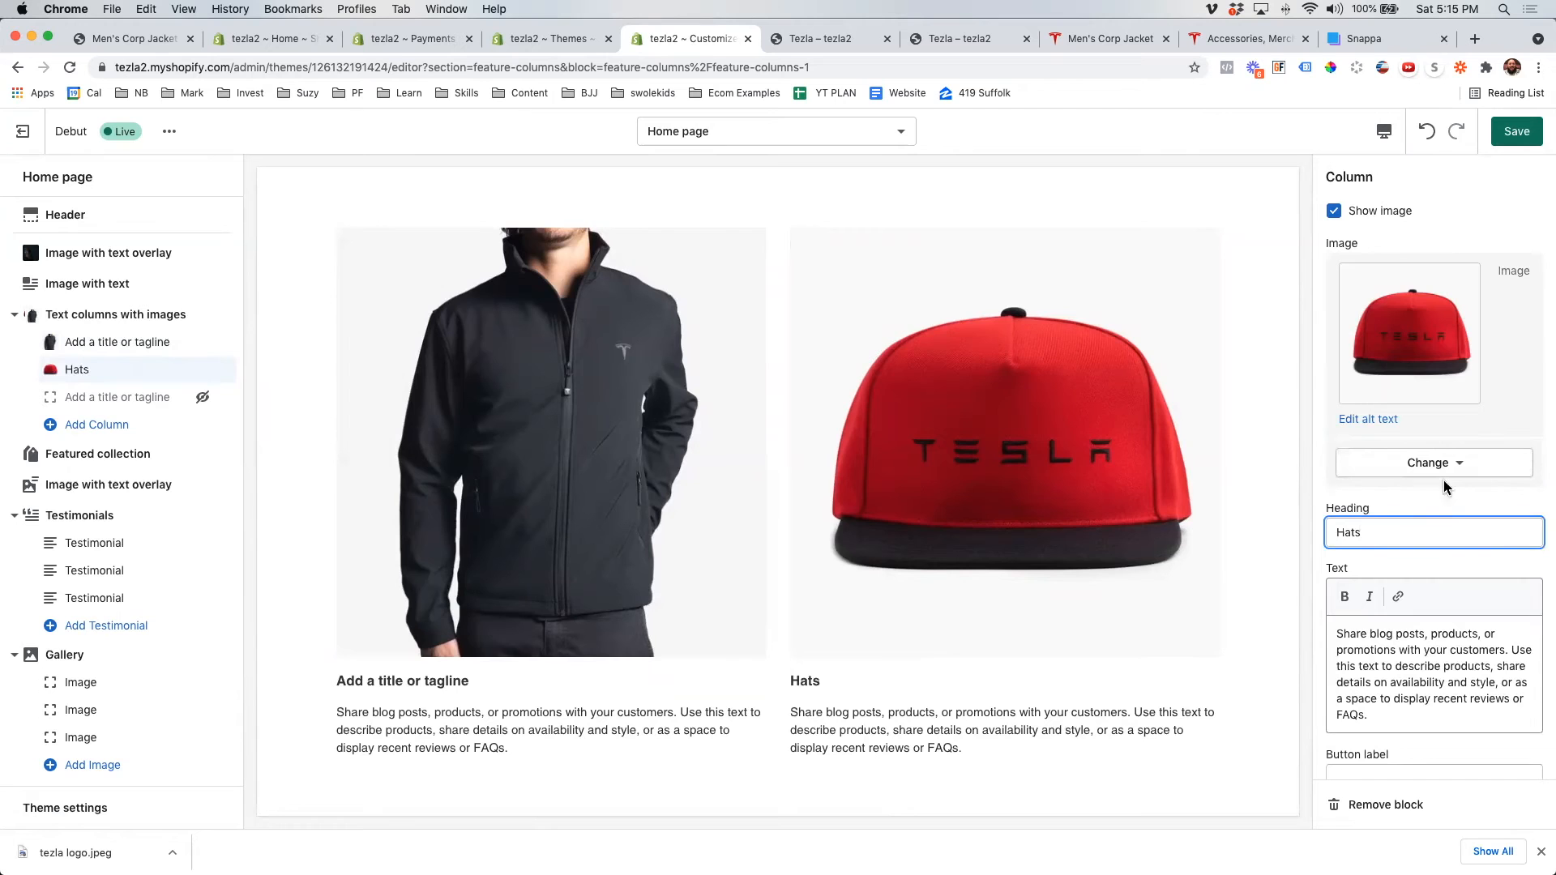
double_click(1382, 501)
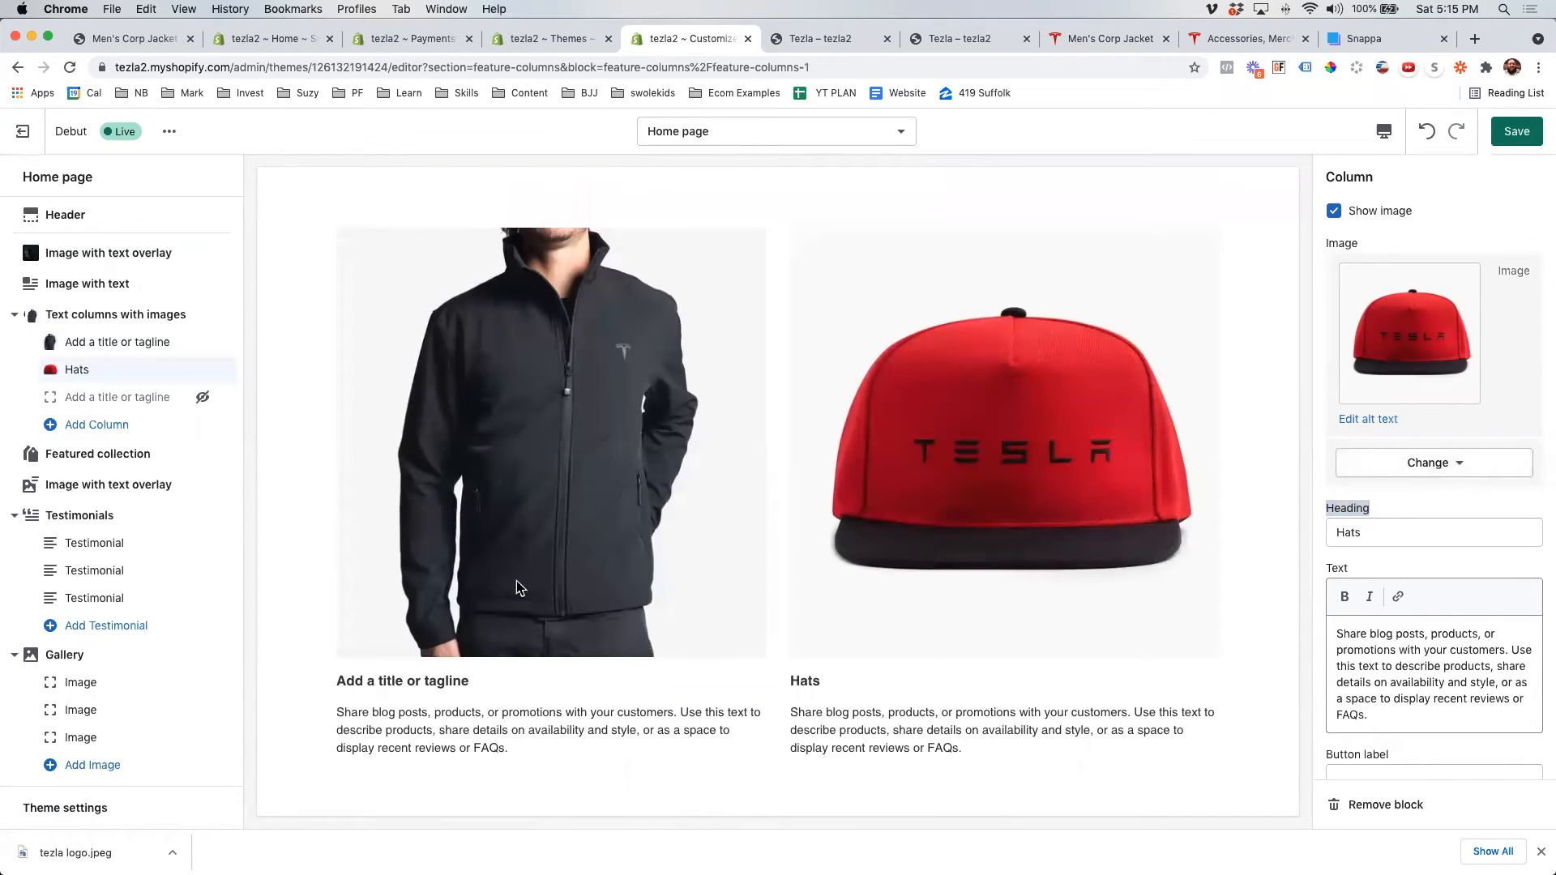
- Change the heading of the first text column, with the black jacket photo, to "Jackets"
left_click(146, 342)
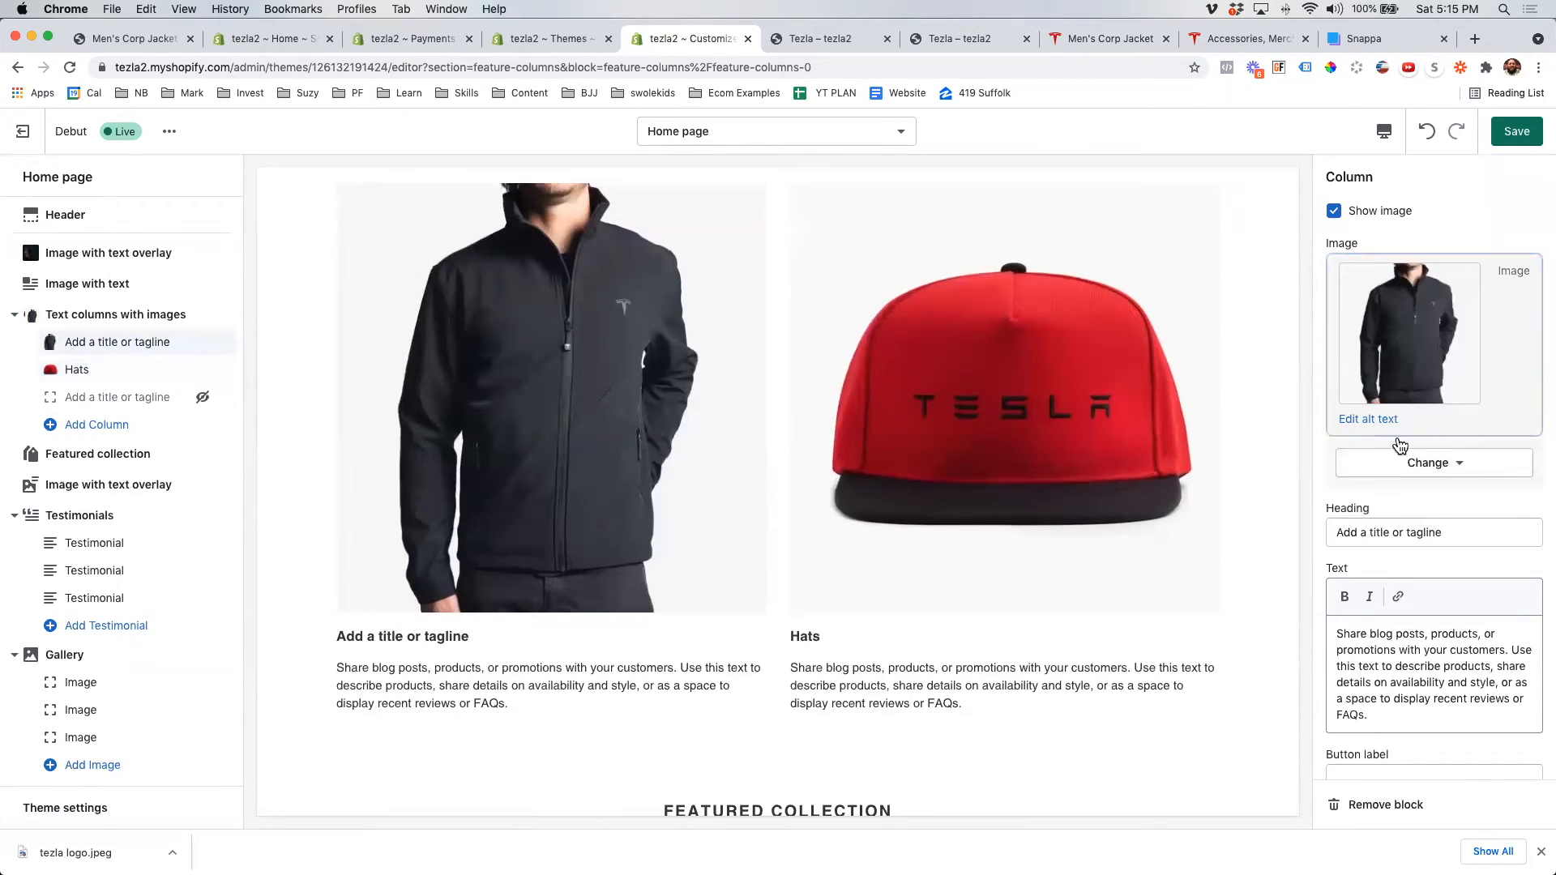
triple_click(1425, 539)
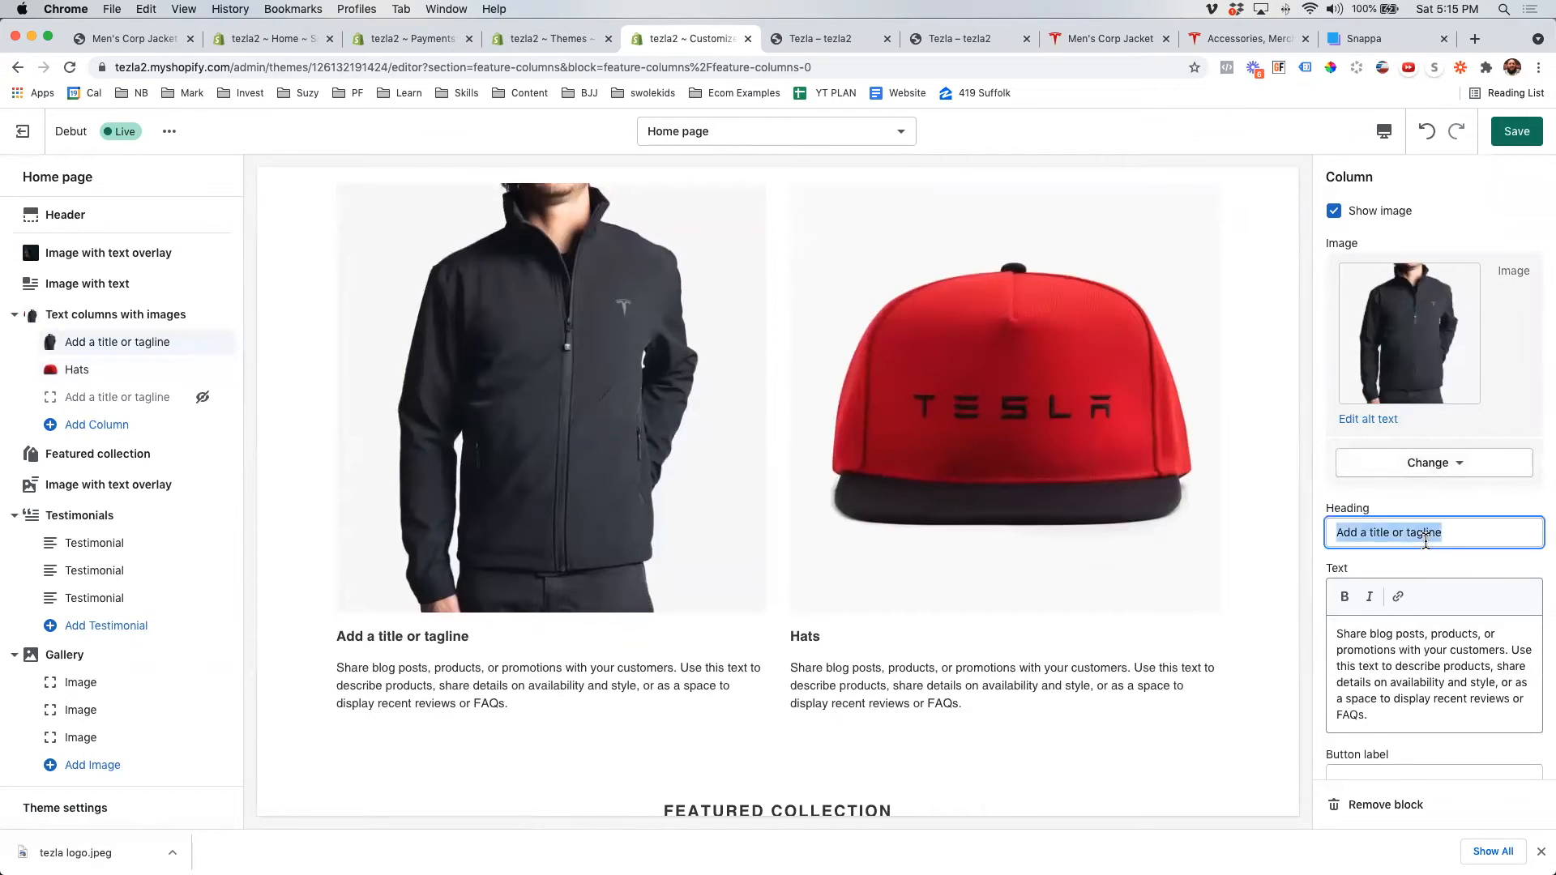
type("Jackets")
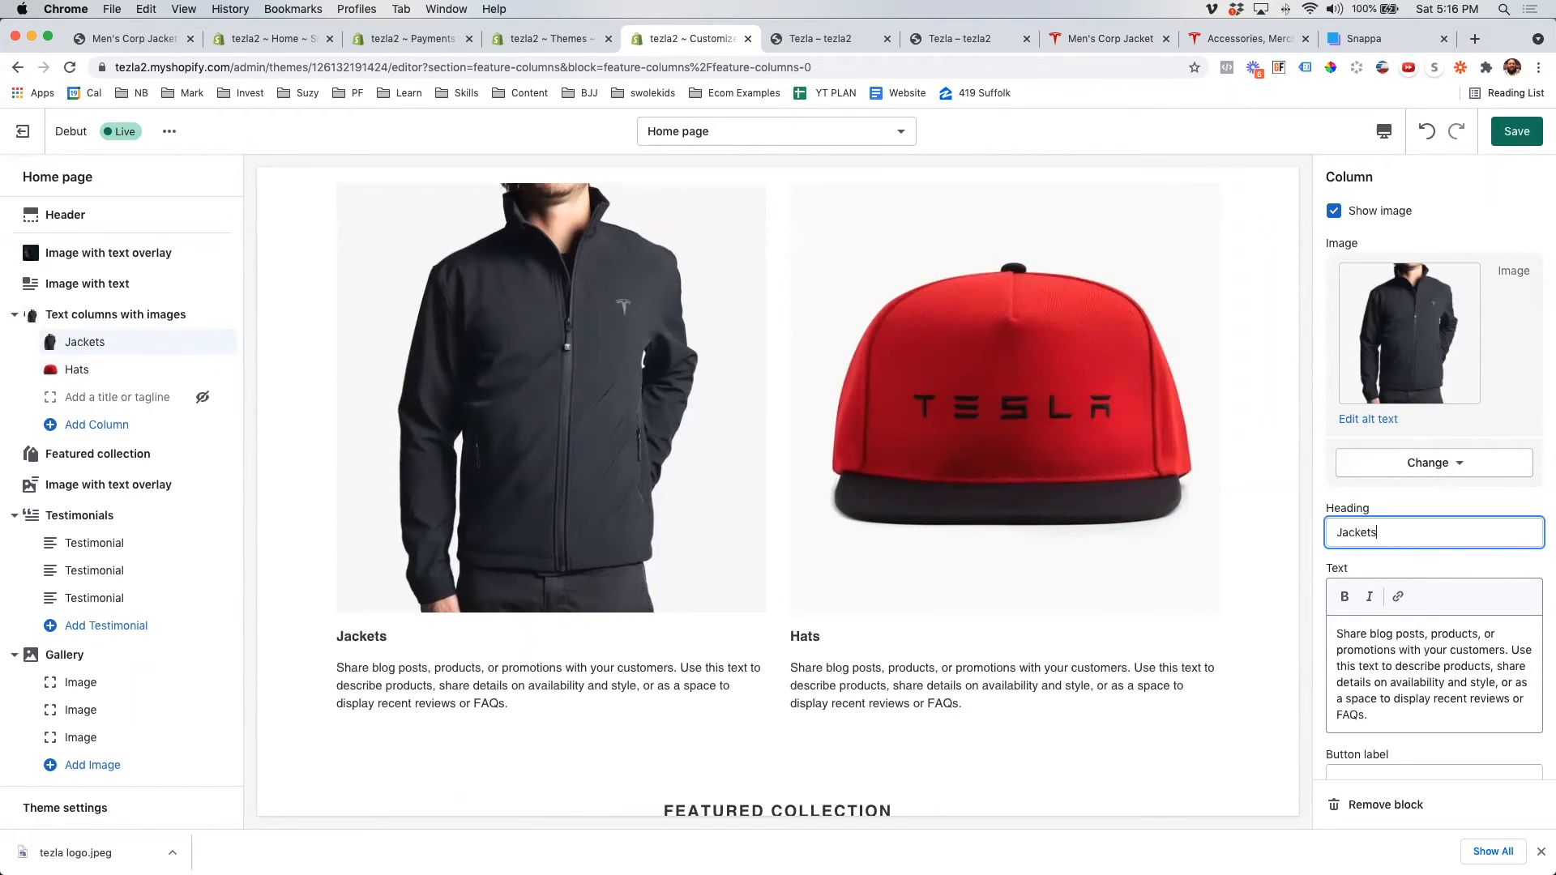
left_click(1408, 512)
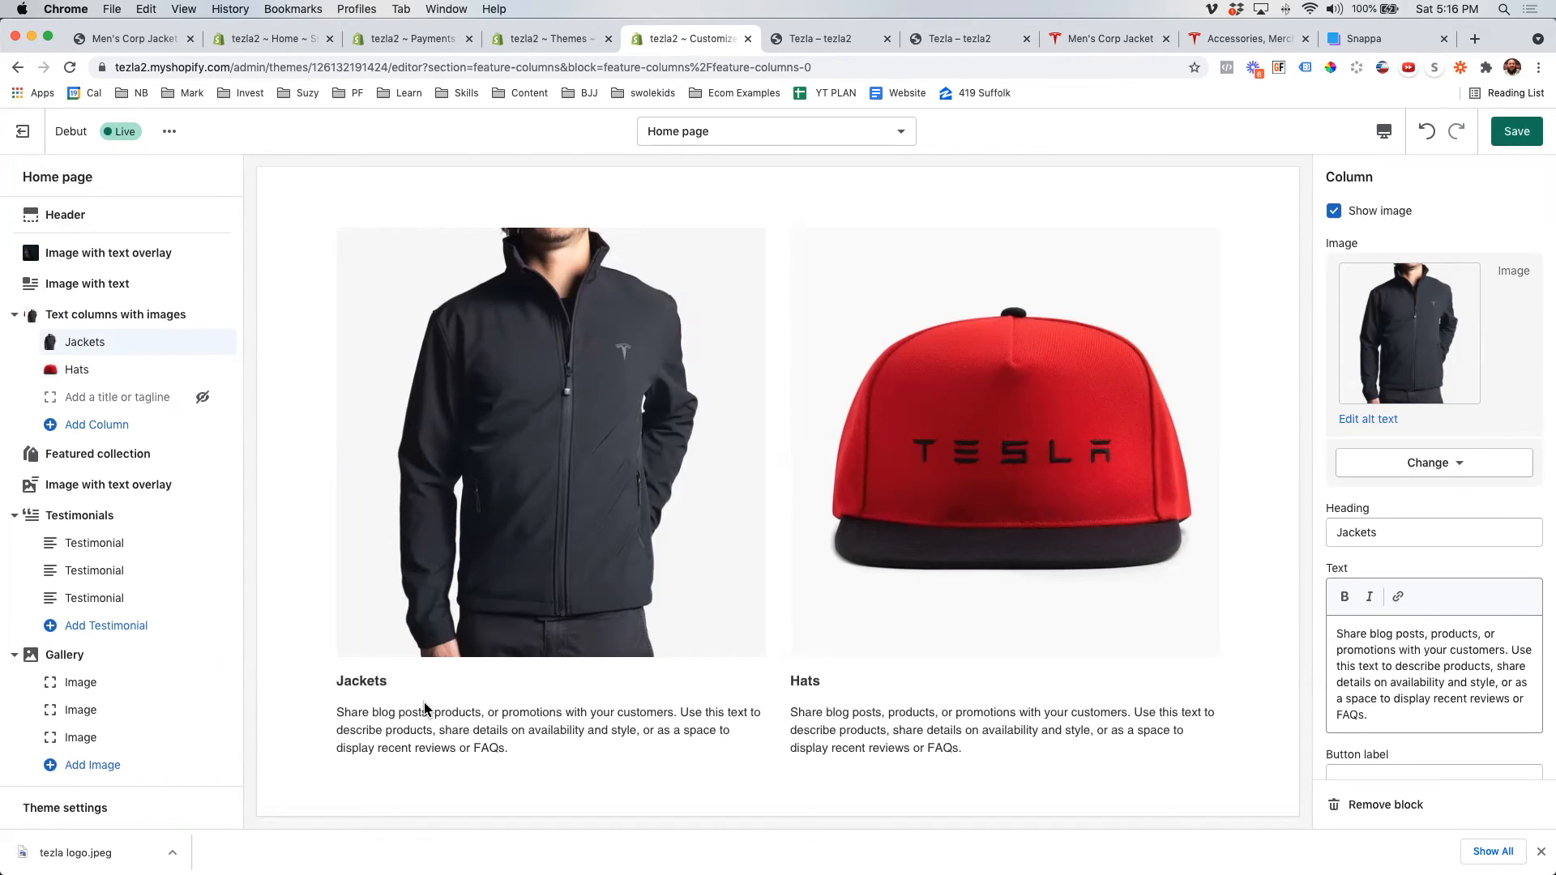
- Hide the "Image with text" section on the home page
scroll(773, 544, "up", 10)
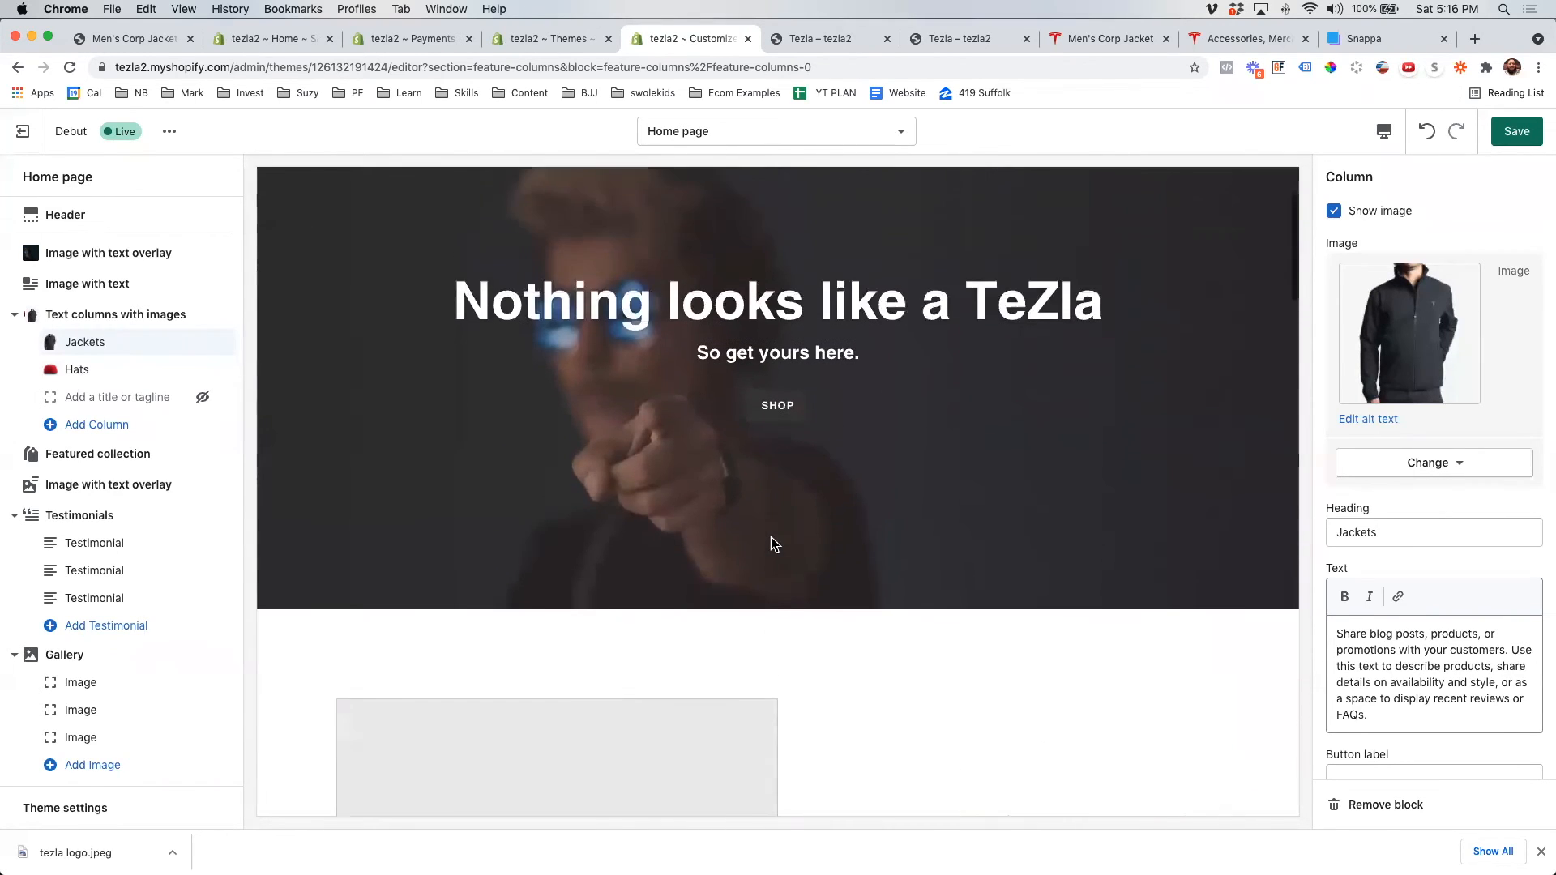
scroll(773, 544, "down", 5)
scroll(778, 540, "down", 1)
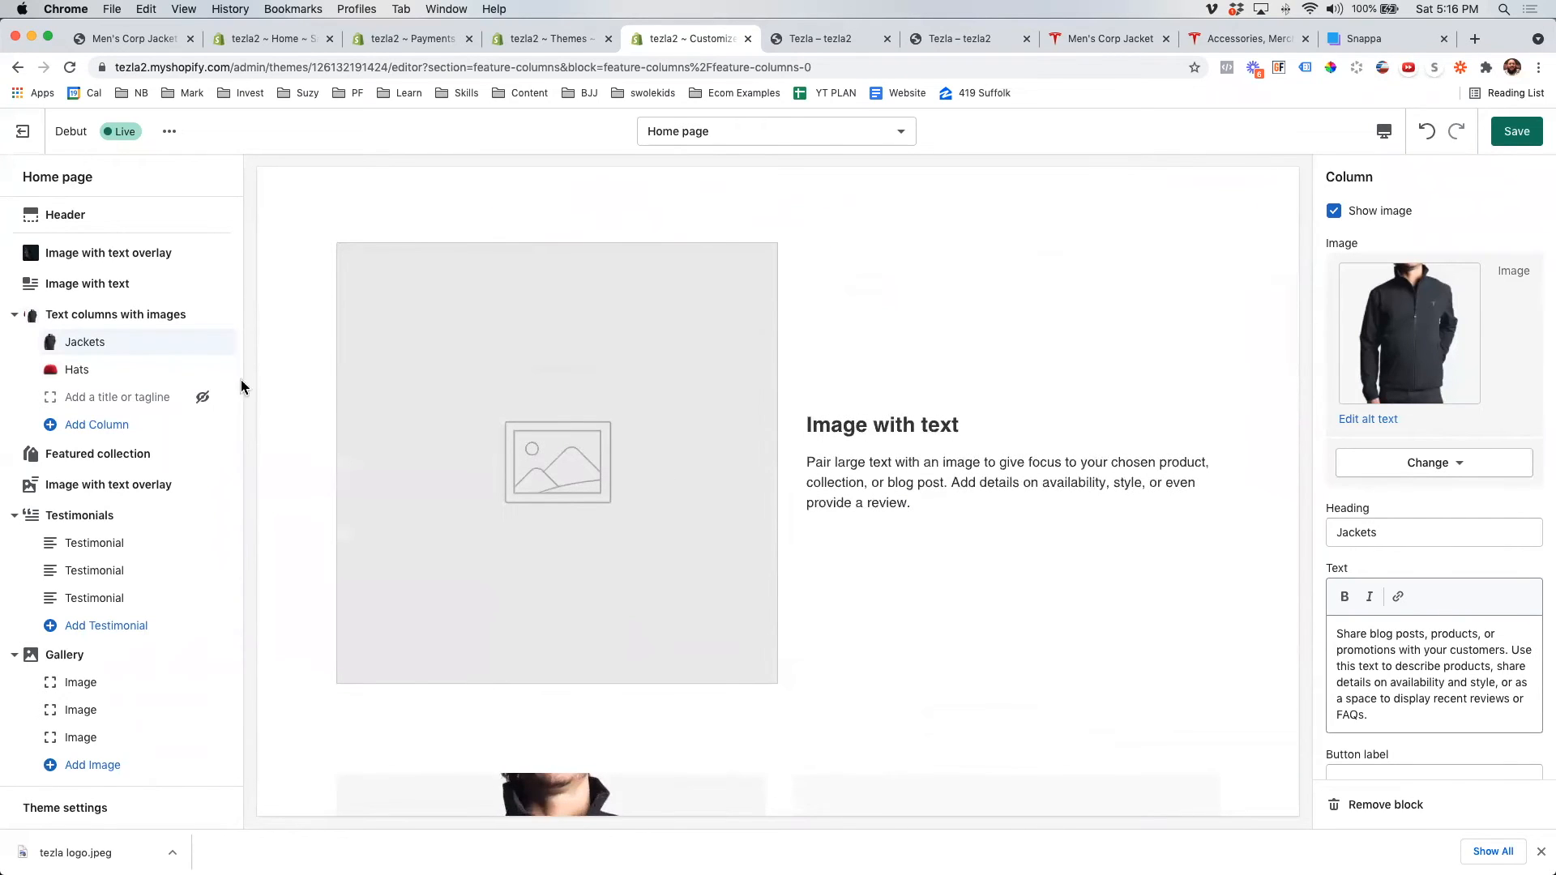
left_click(202, 284)
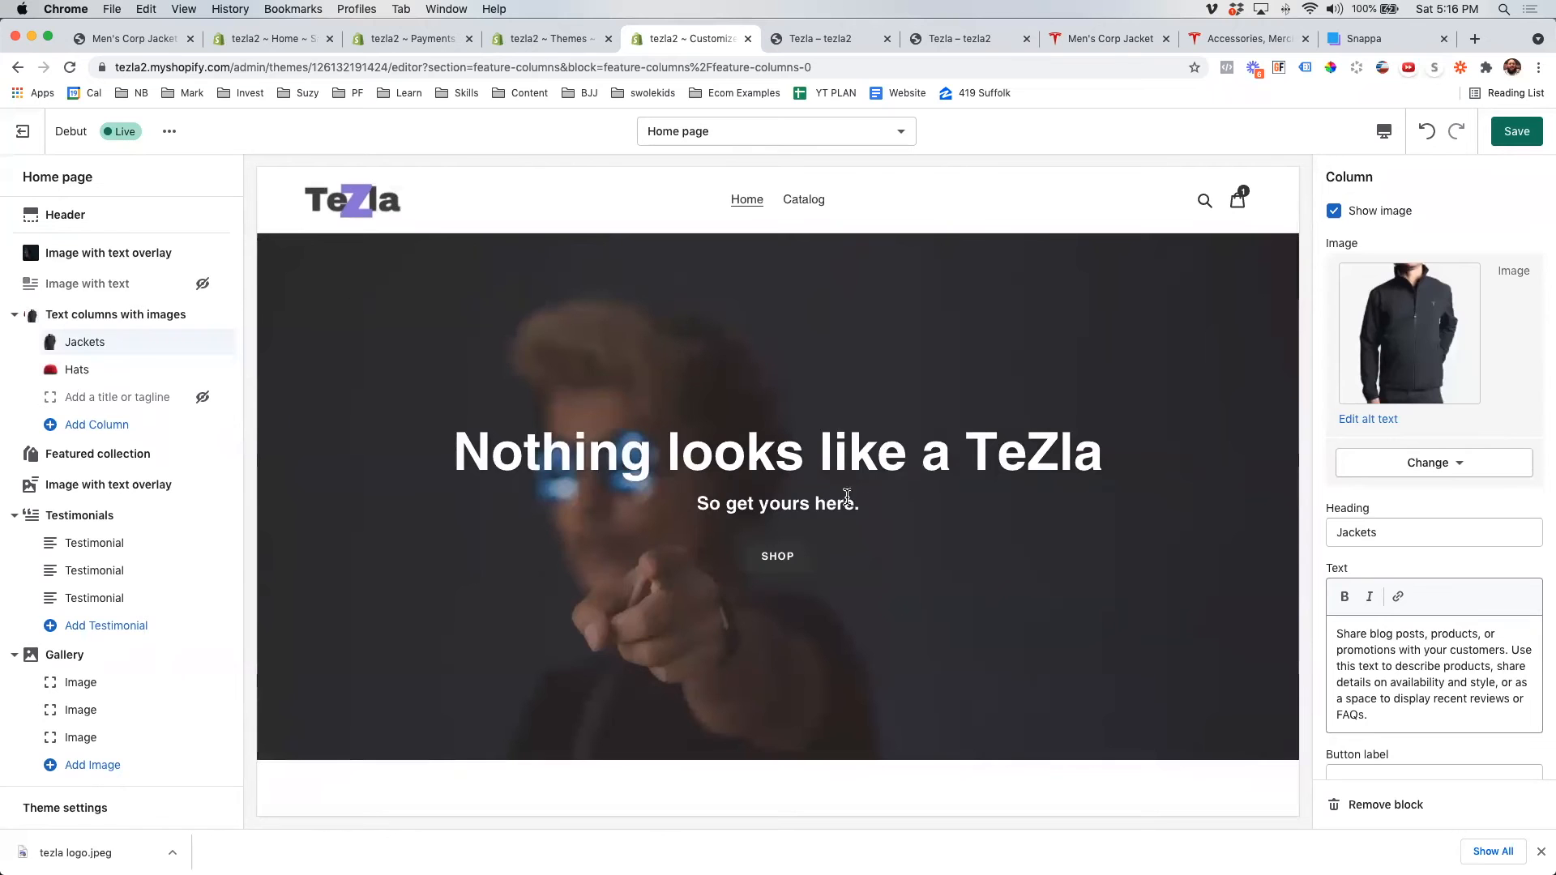
- Remove the Jackets column's placeholder text and set its button label to "Shop Jackets"
scroll(777, 568, "down", 5)
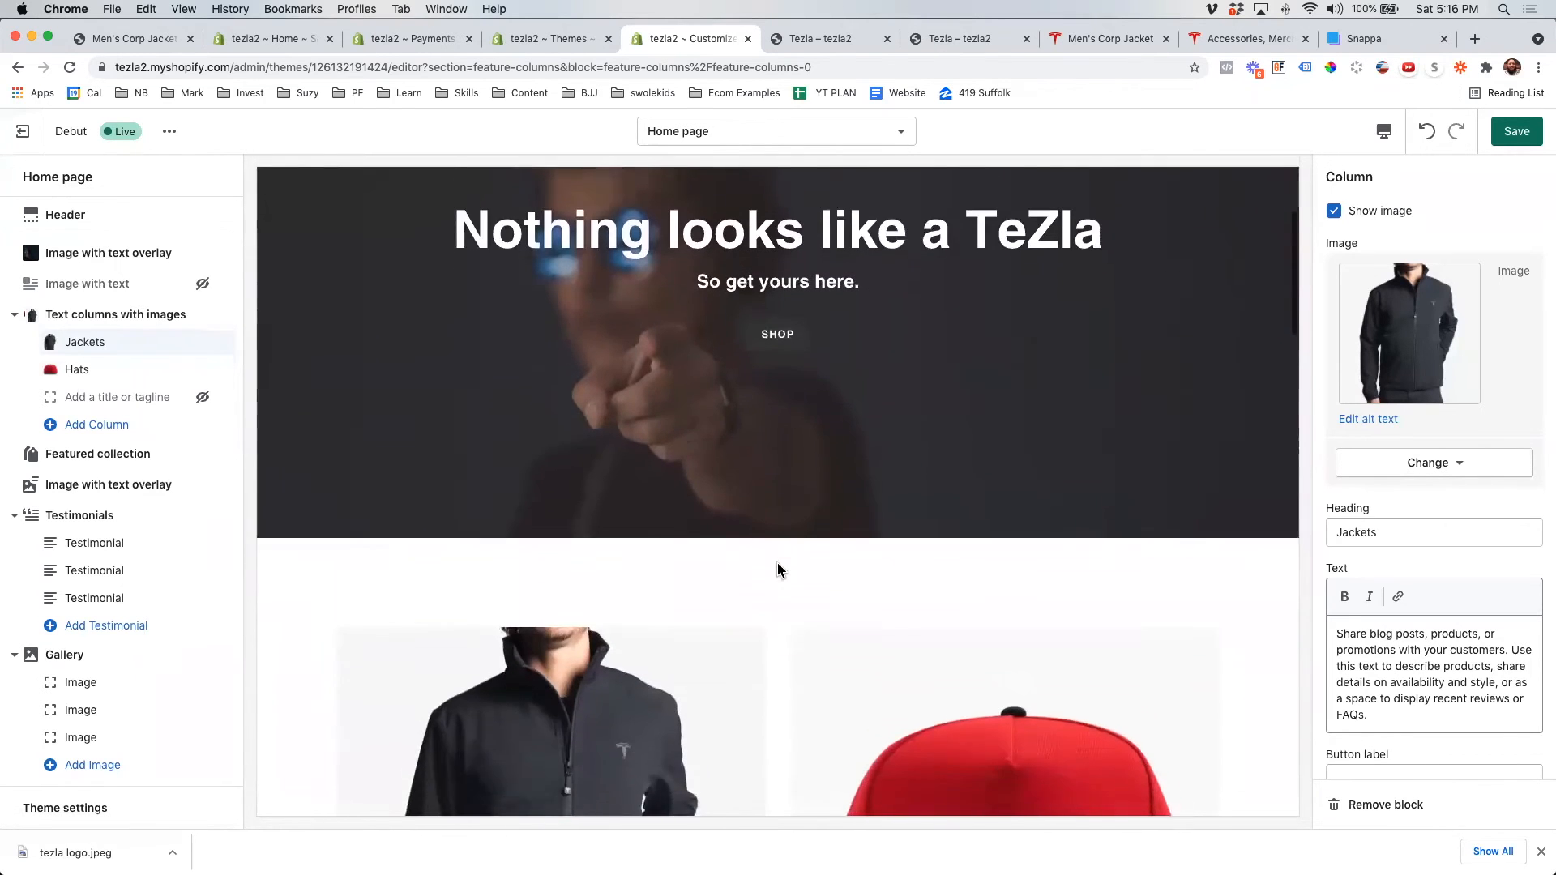
scroll(968, 607, "down", 5)
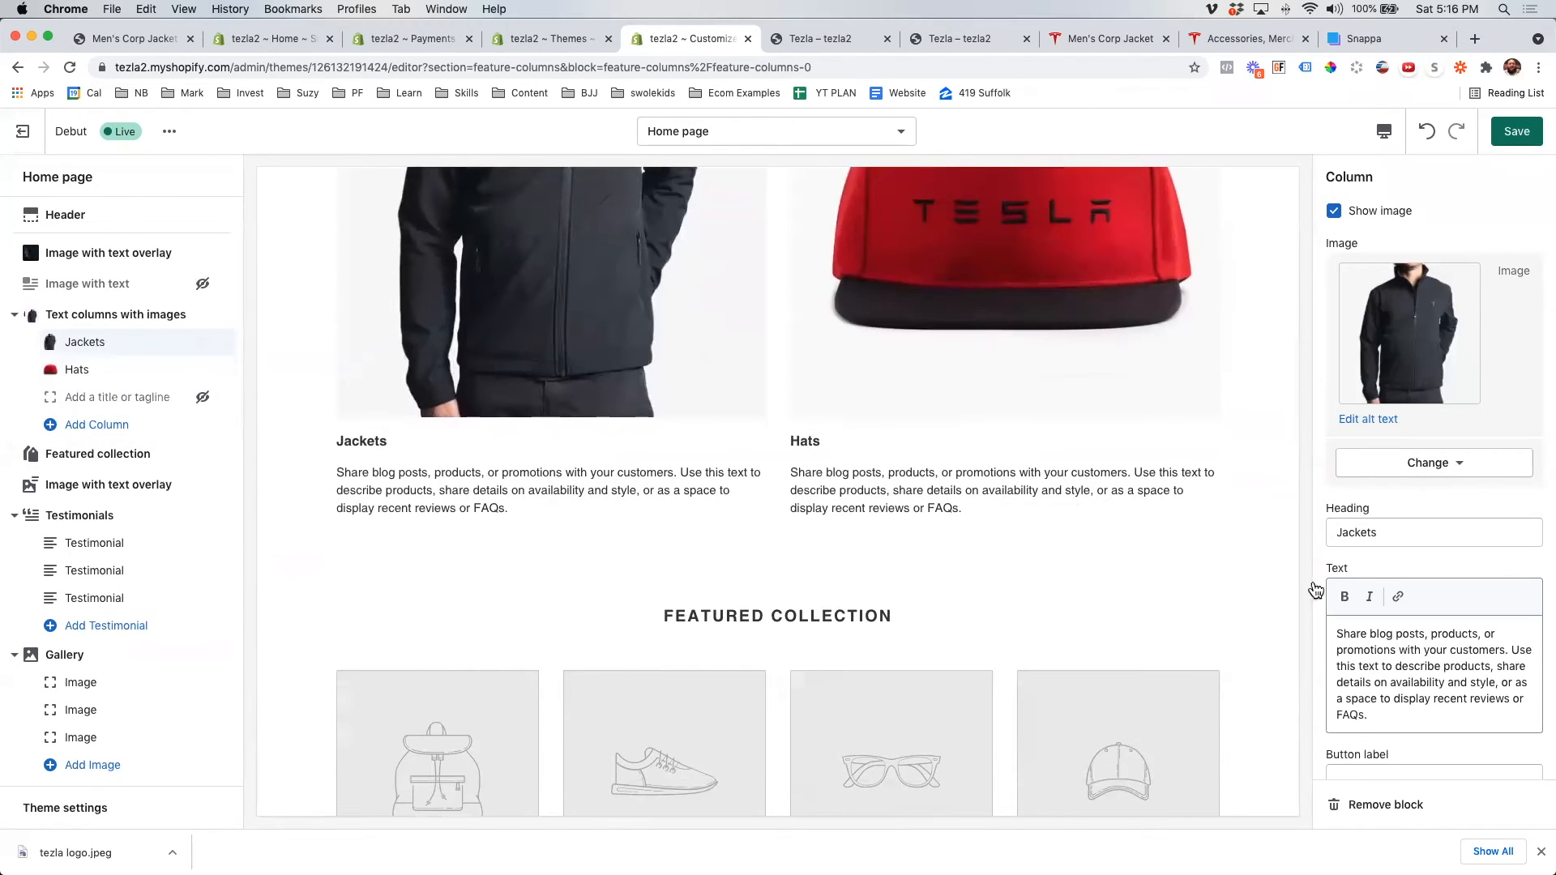
triple_click(1439, 679)
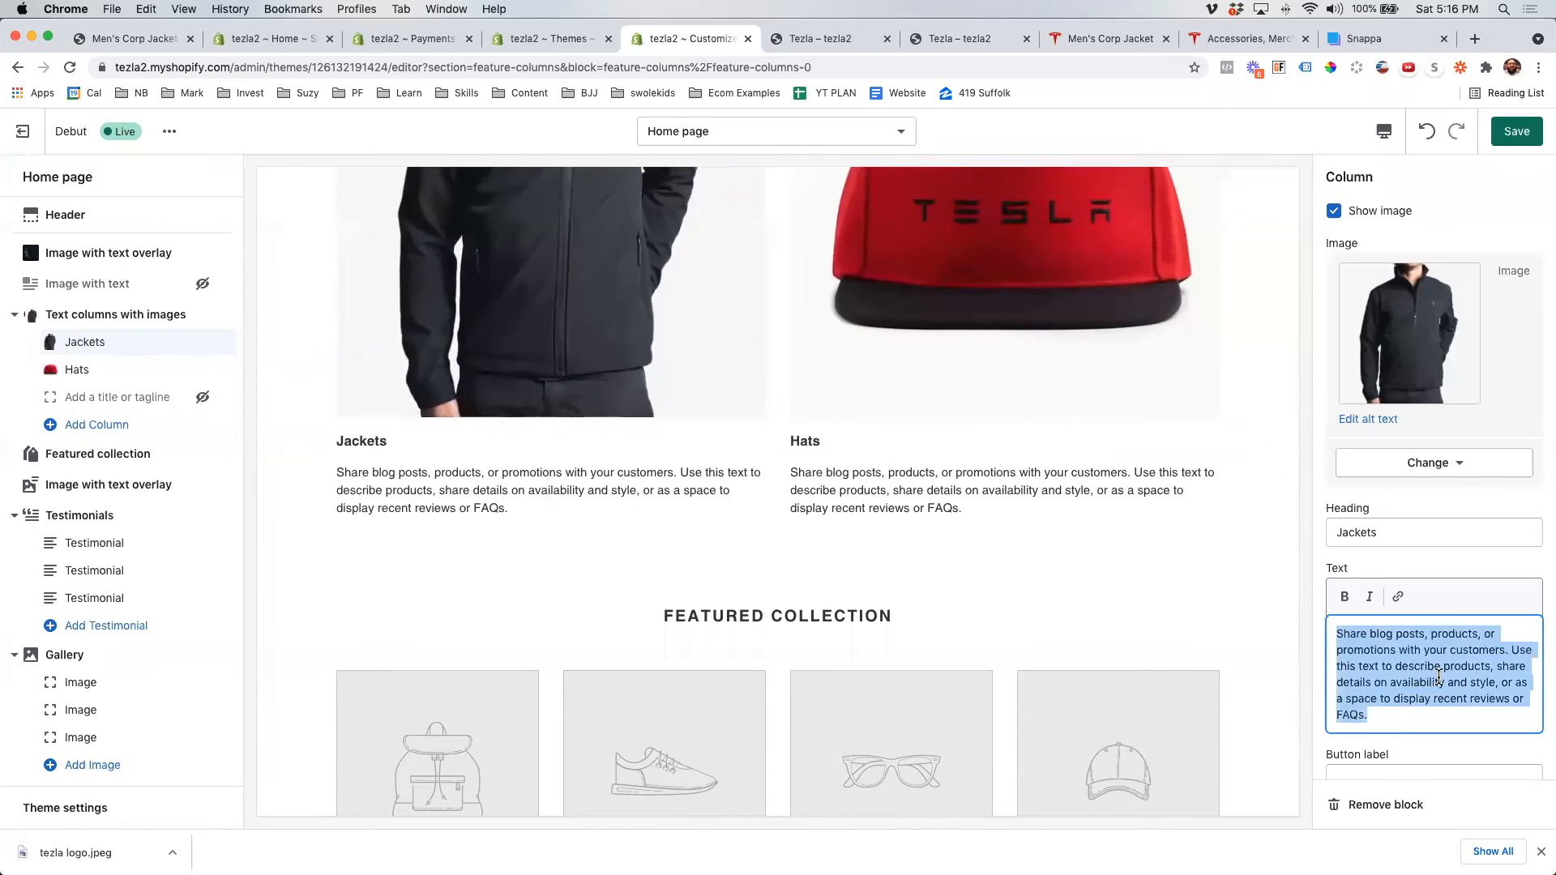
key("BackSpace")
left_click(1426, 696)
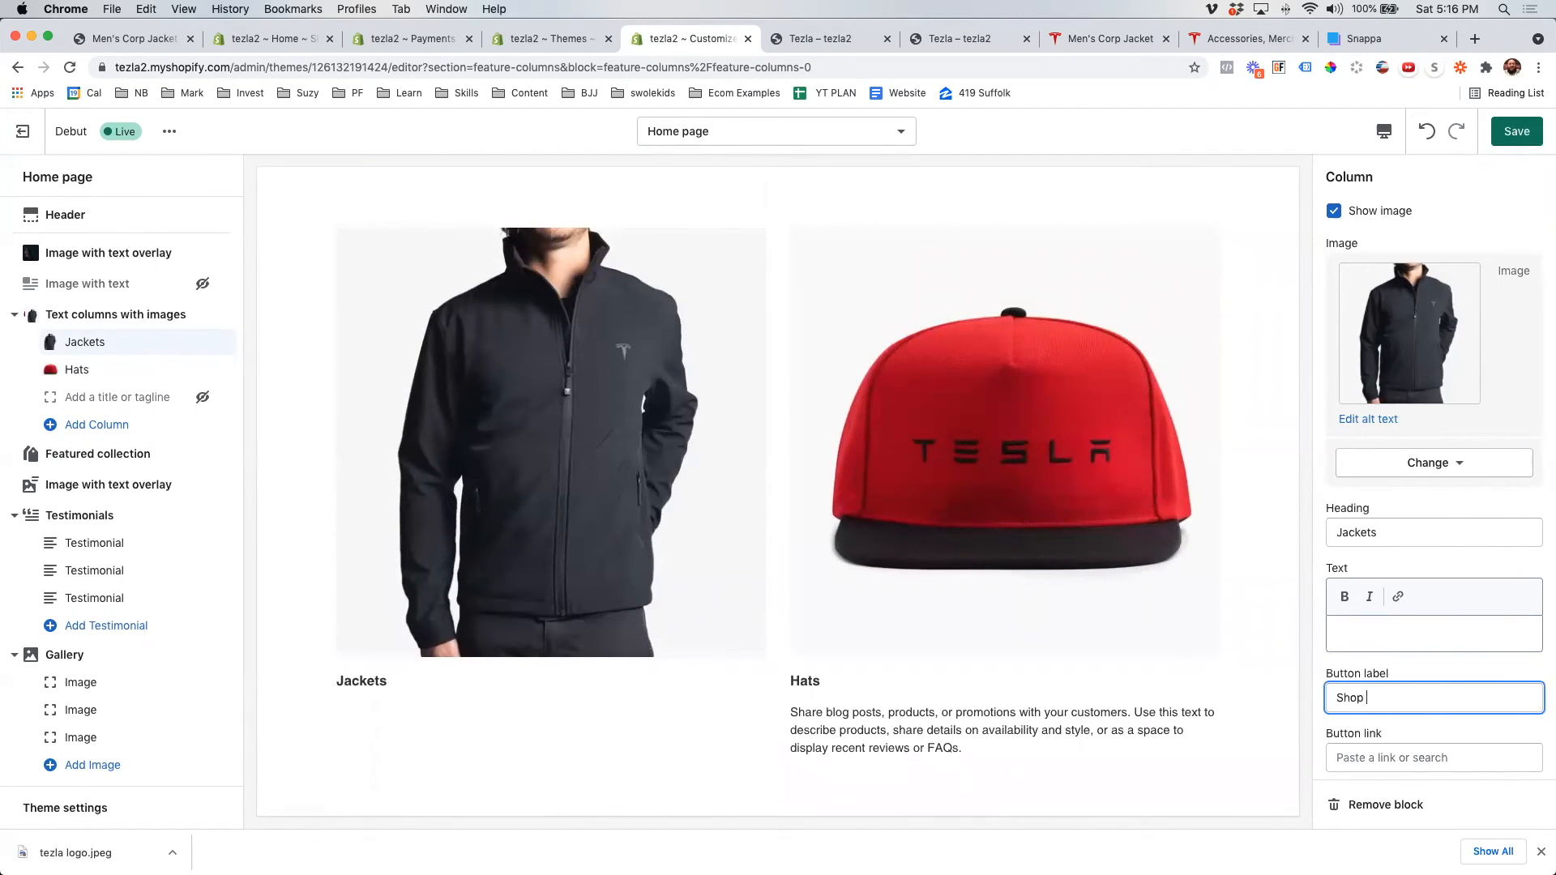
type("Shop Jackets")
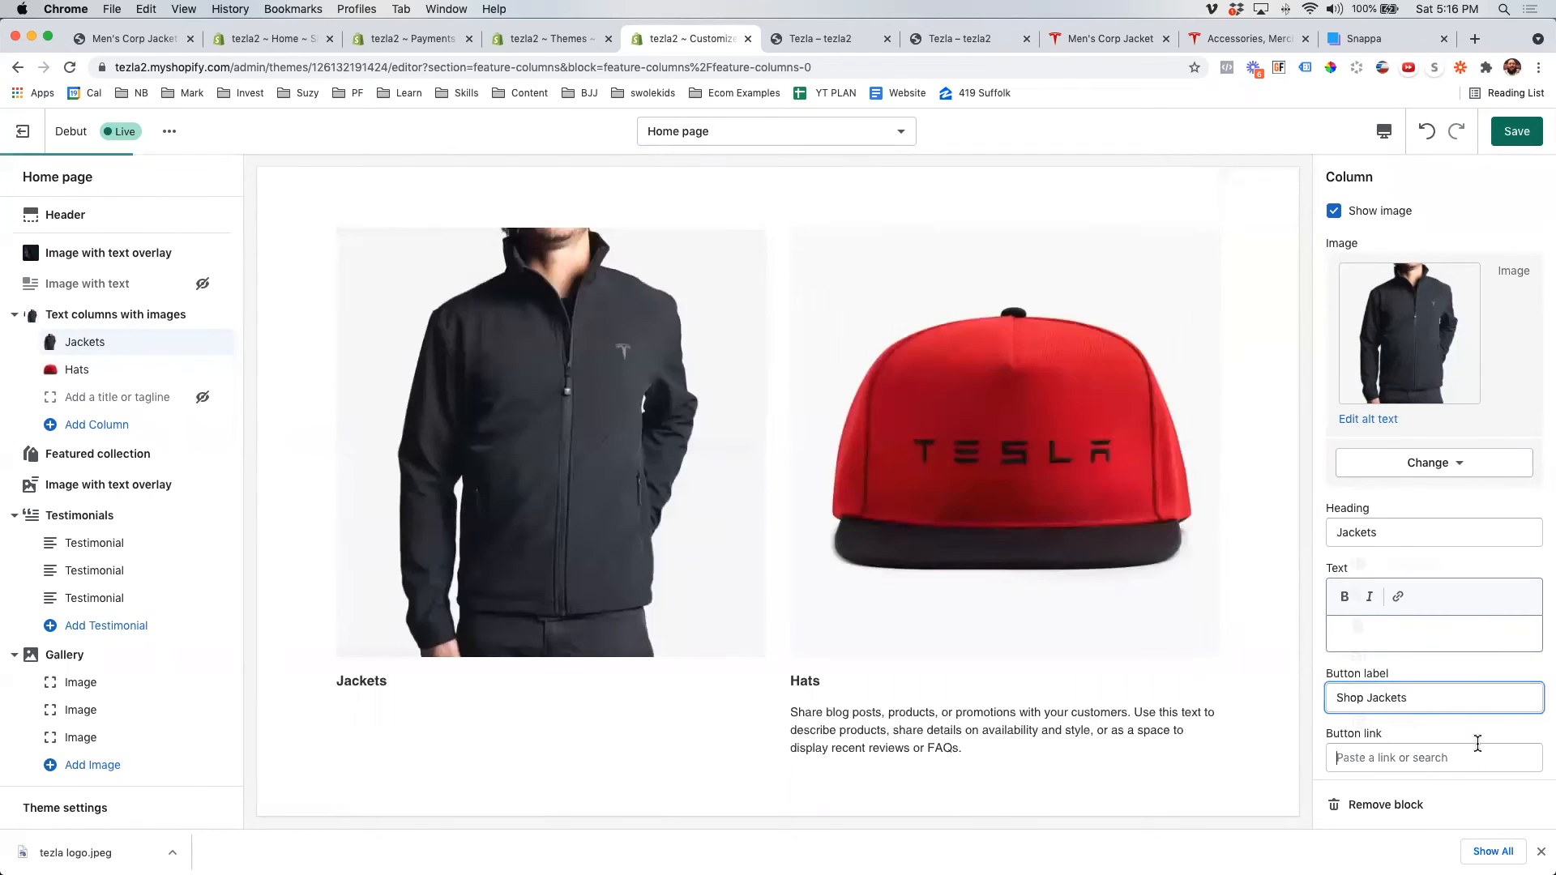
- Link the Jackets column's button to the Jackets collection
left_click(1469, 757)
left_click(1432, 571)
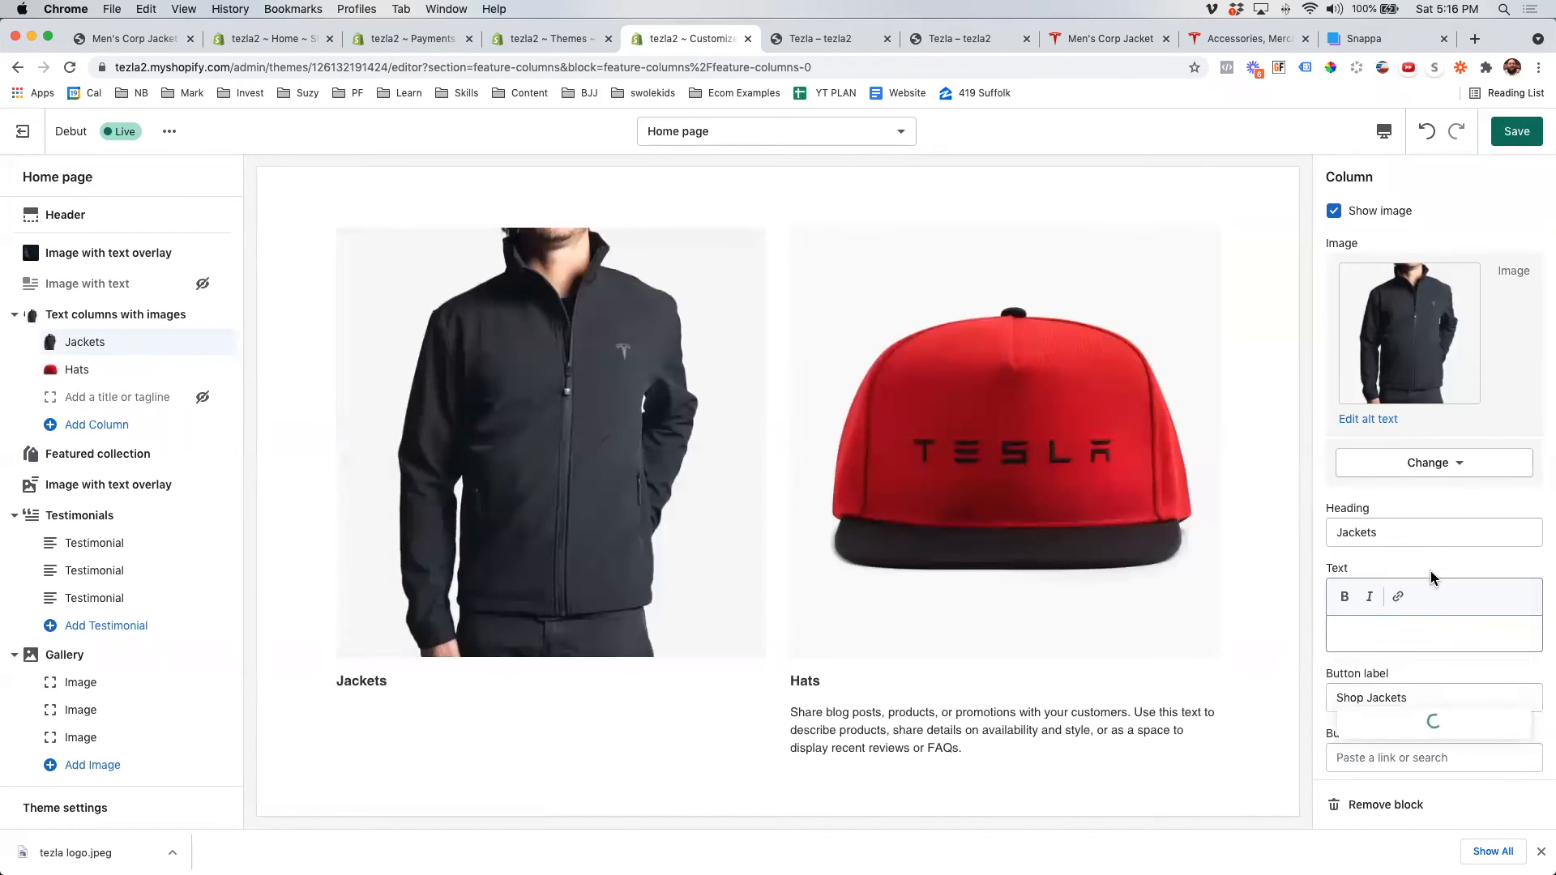
left_click(1433, 720)
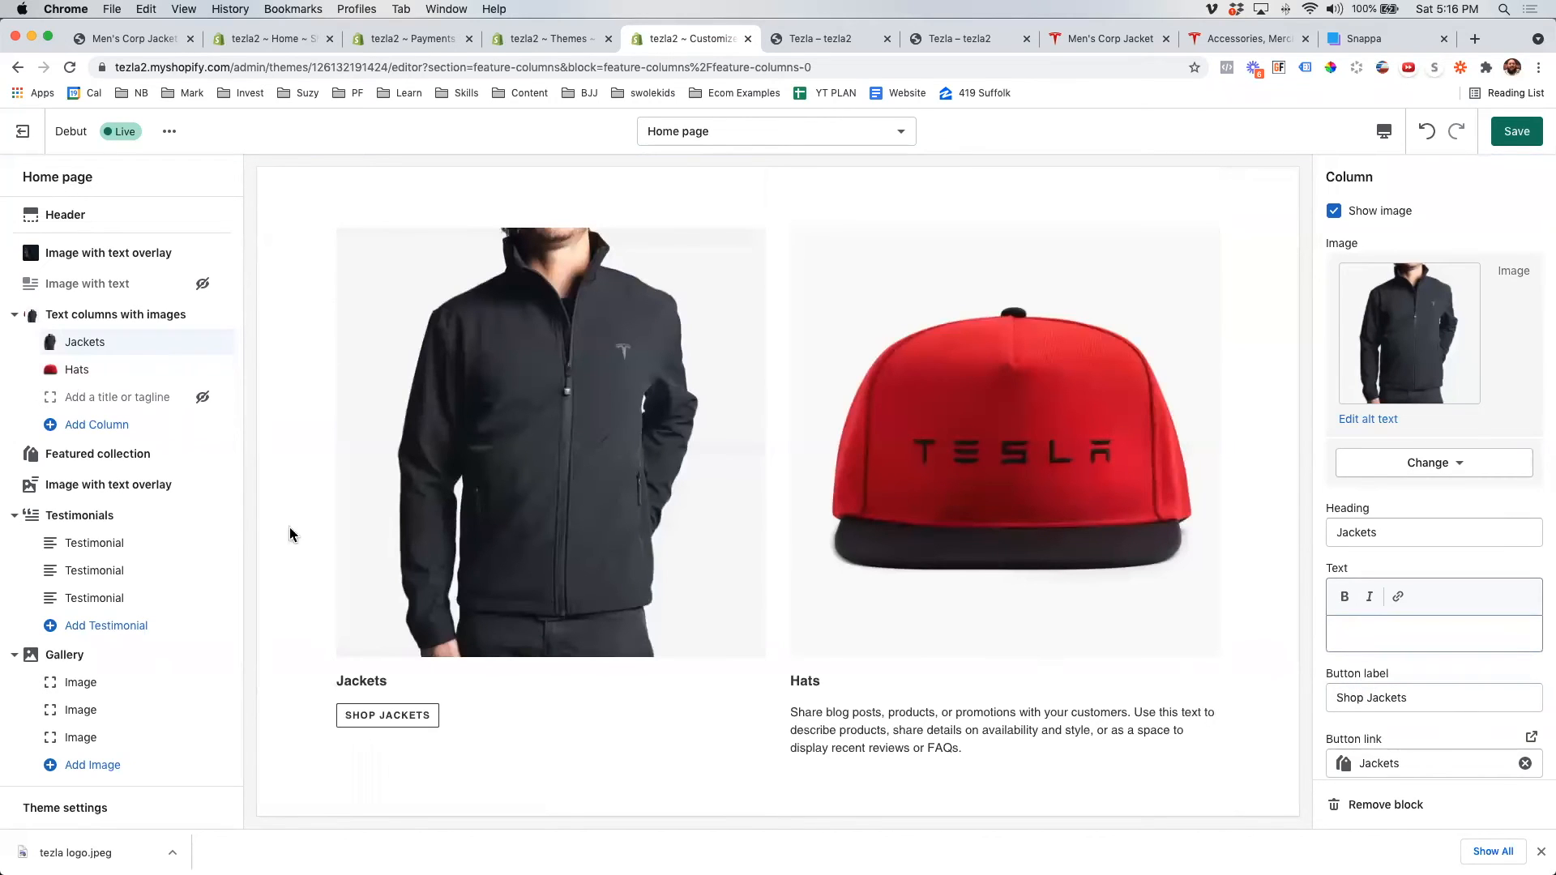
- Remove the Hats column's placeholder text and set its button label to "Shop Hats"
left_click(97, 373)
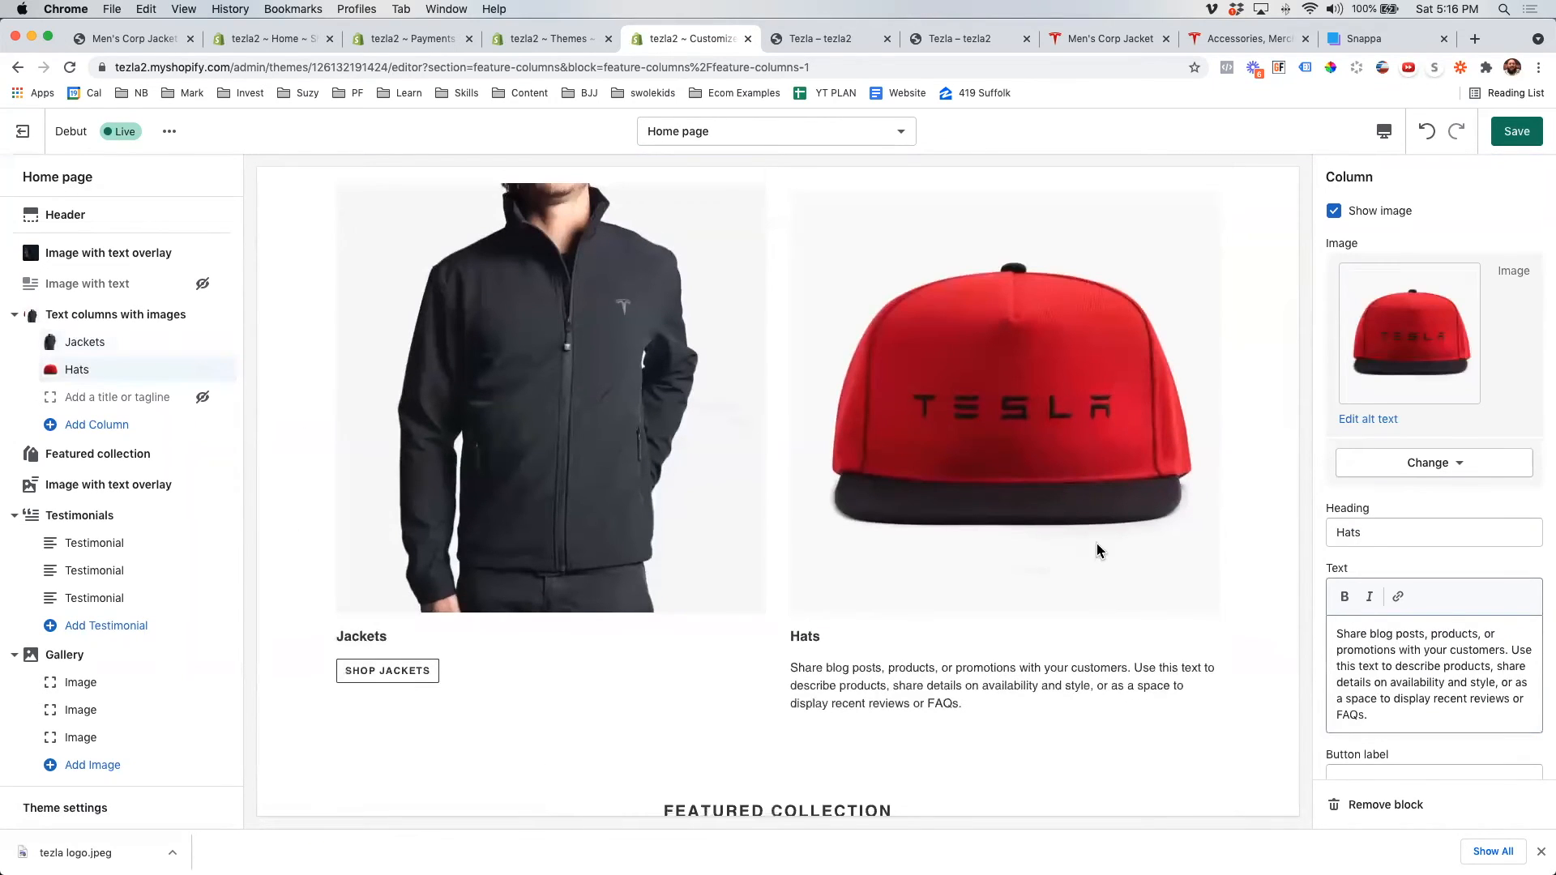
triple_click(1410, 699)
key("BackSpace")
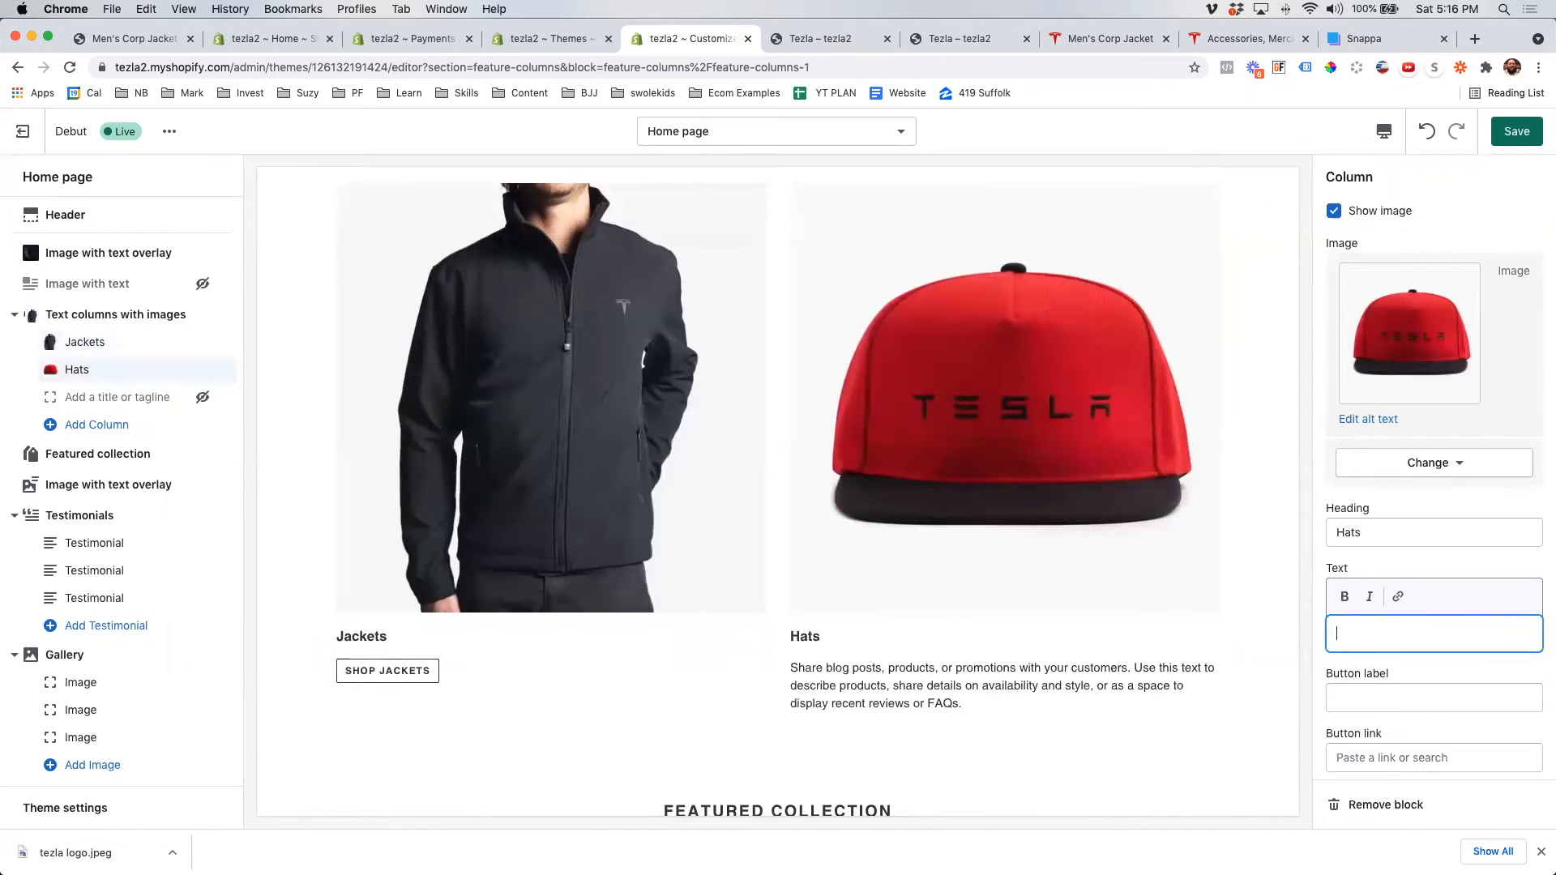
left_click(1369, 696)
type("Shop Hats")
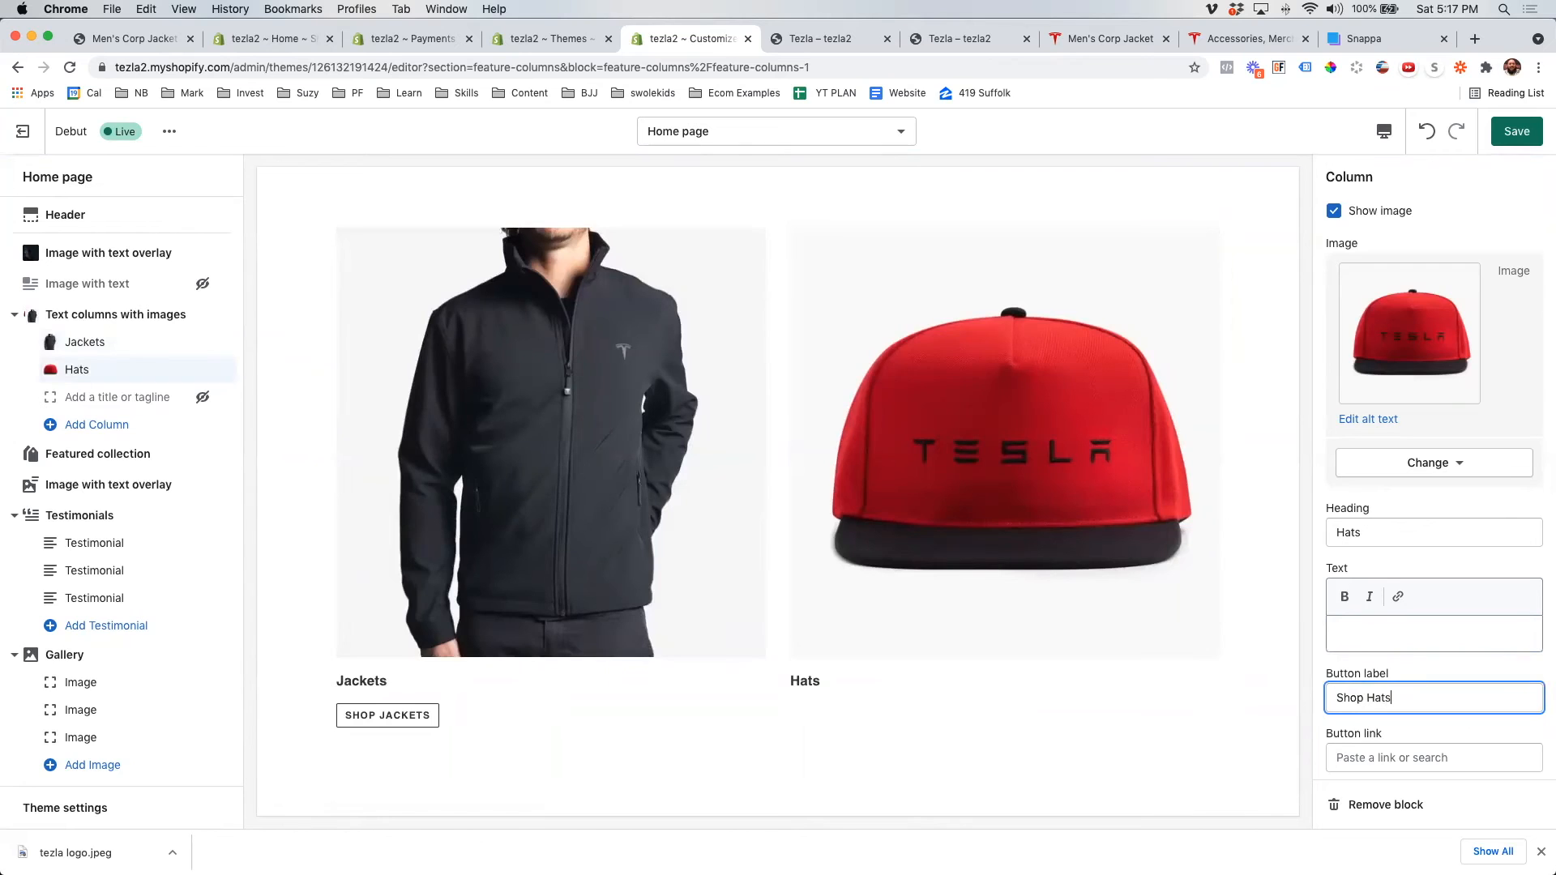
- Link the Hats column's button to the Hats collection
left_click(1431, 757)
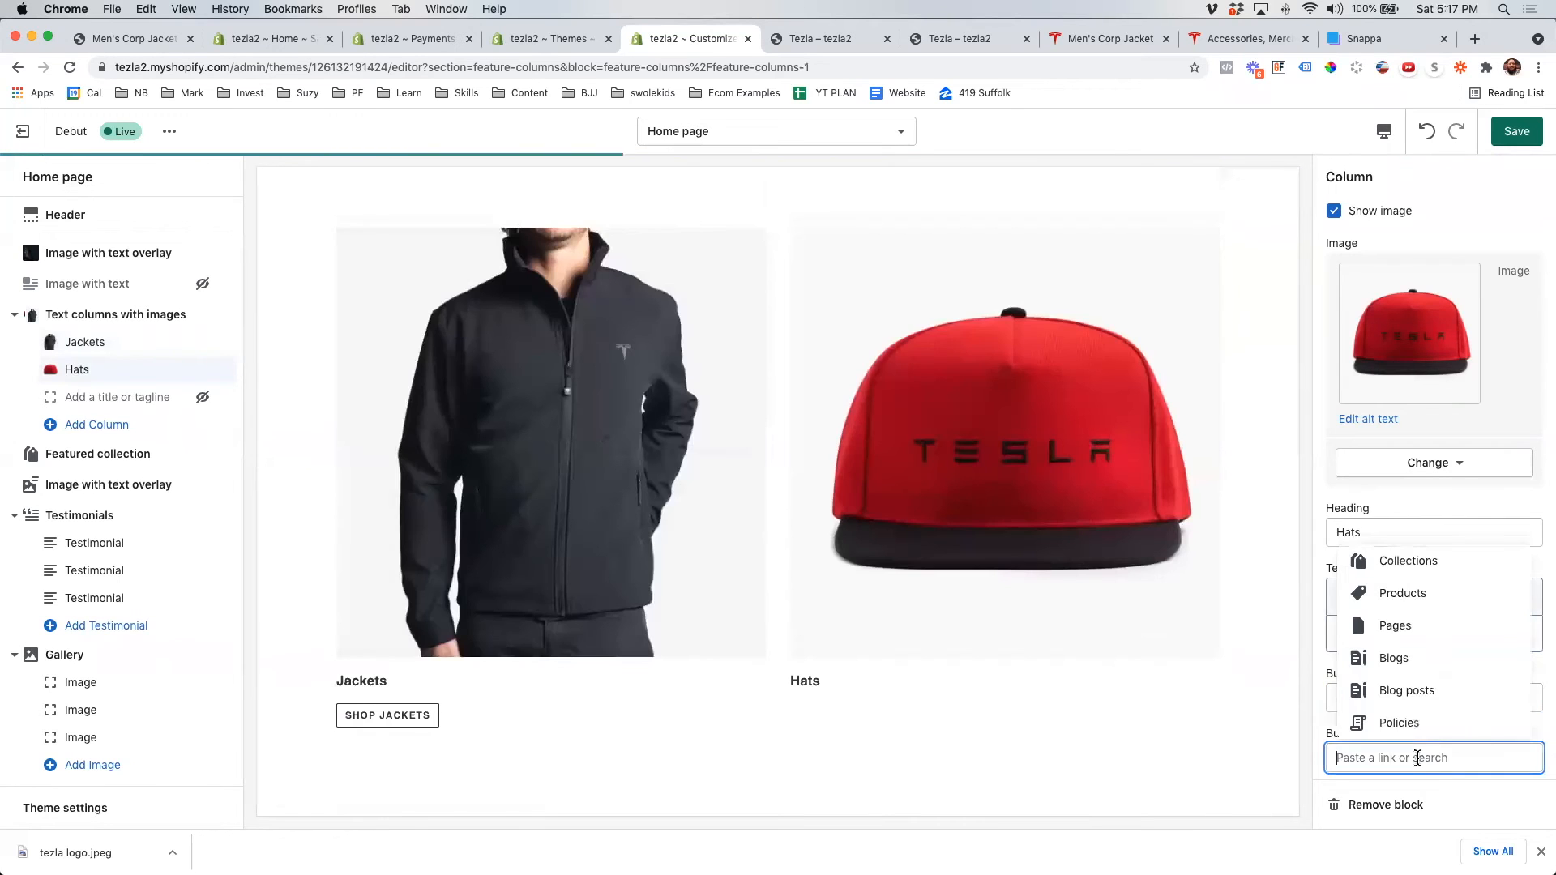
left_click(1411, 576)
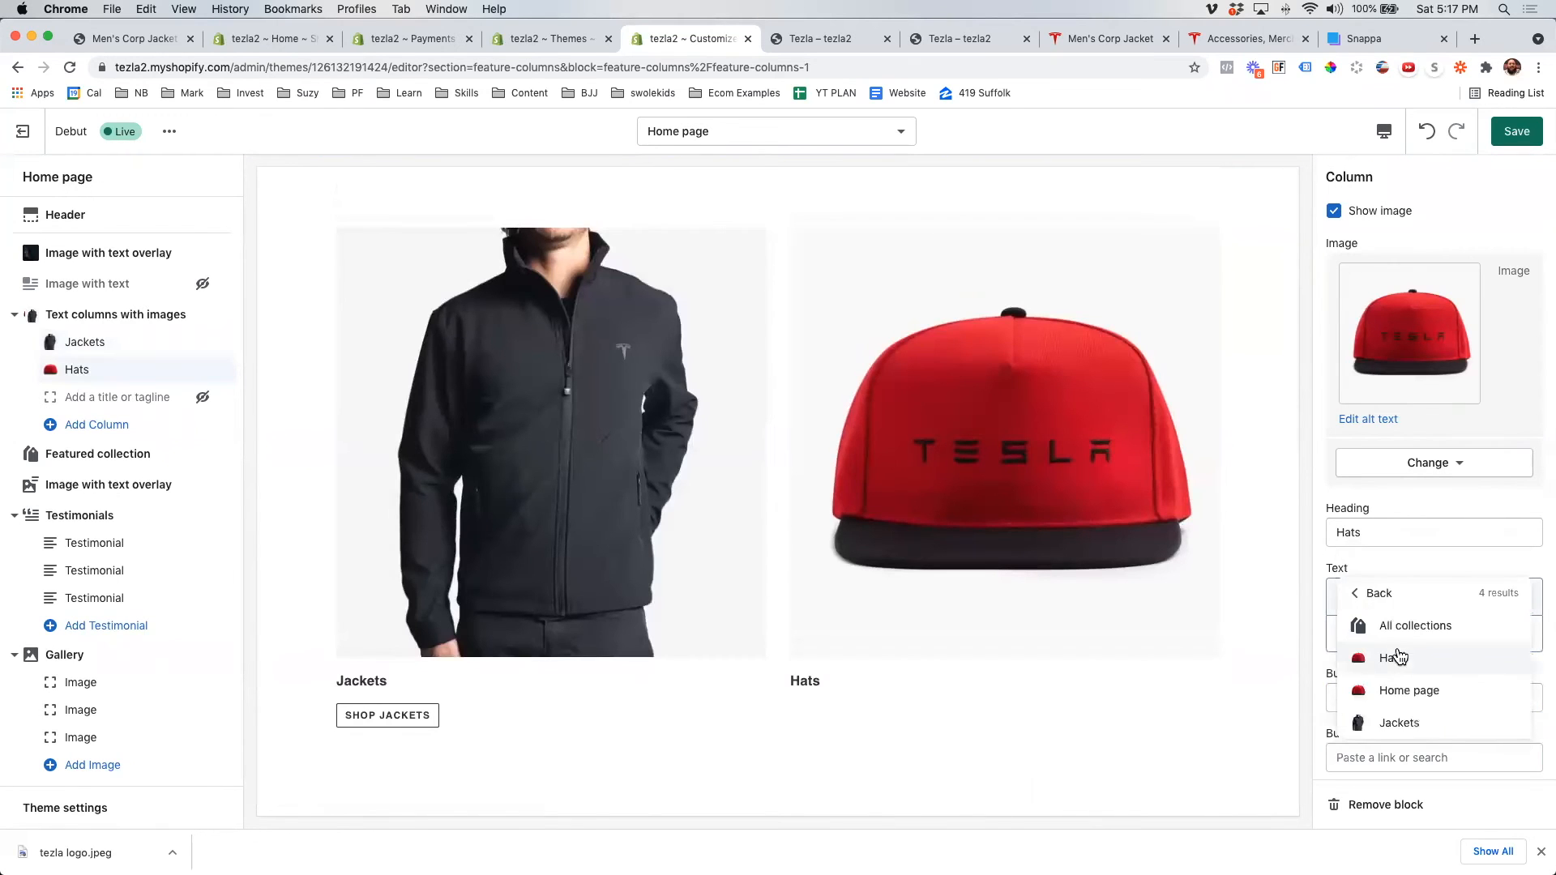
left_click(1409, 661)
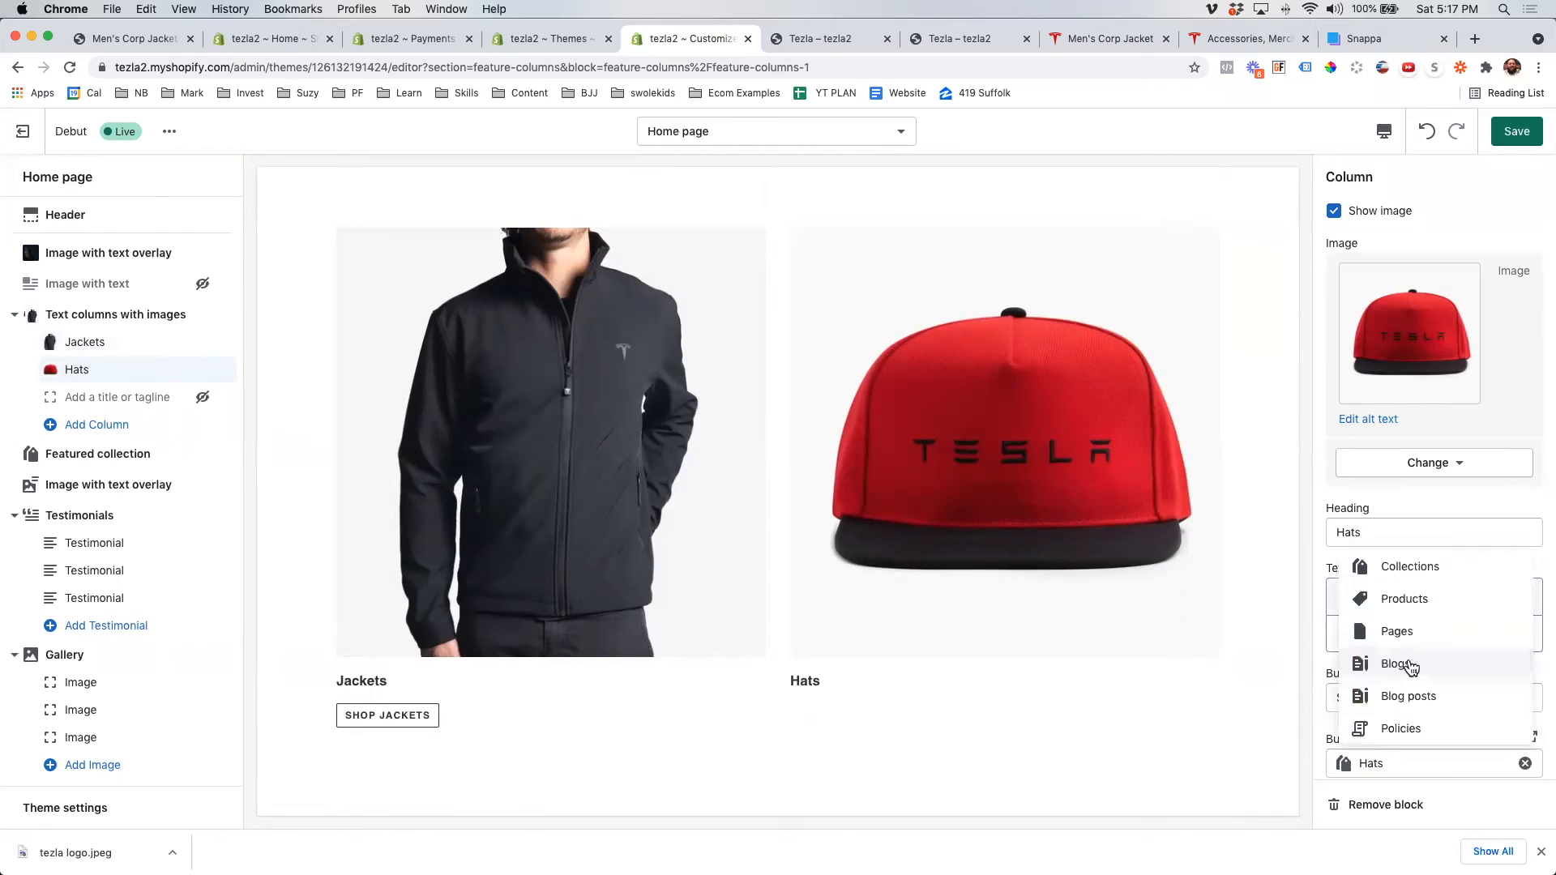
- Assign the Hats collection to the Featured collection section of the home page
scroll(1224, 652, "down", 5)
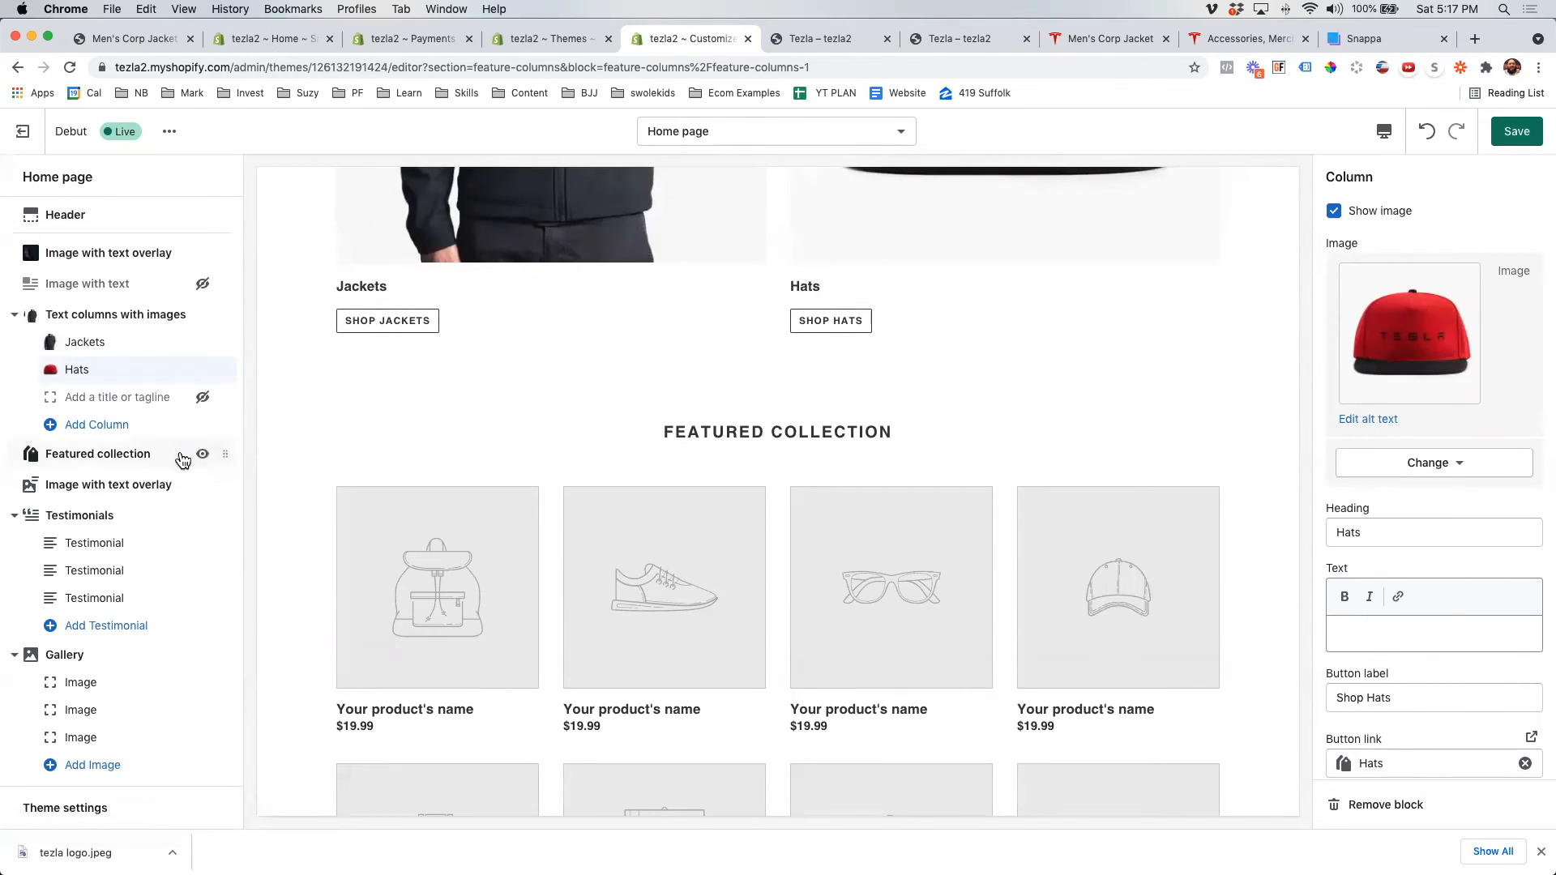
scroll(705, 576, "down", 3)
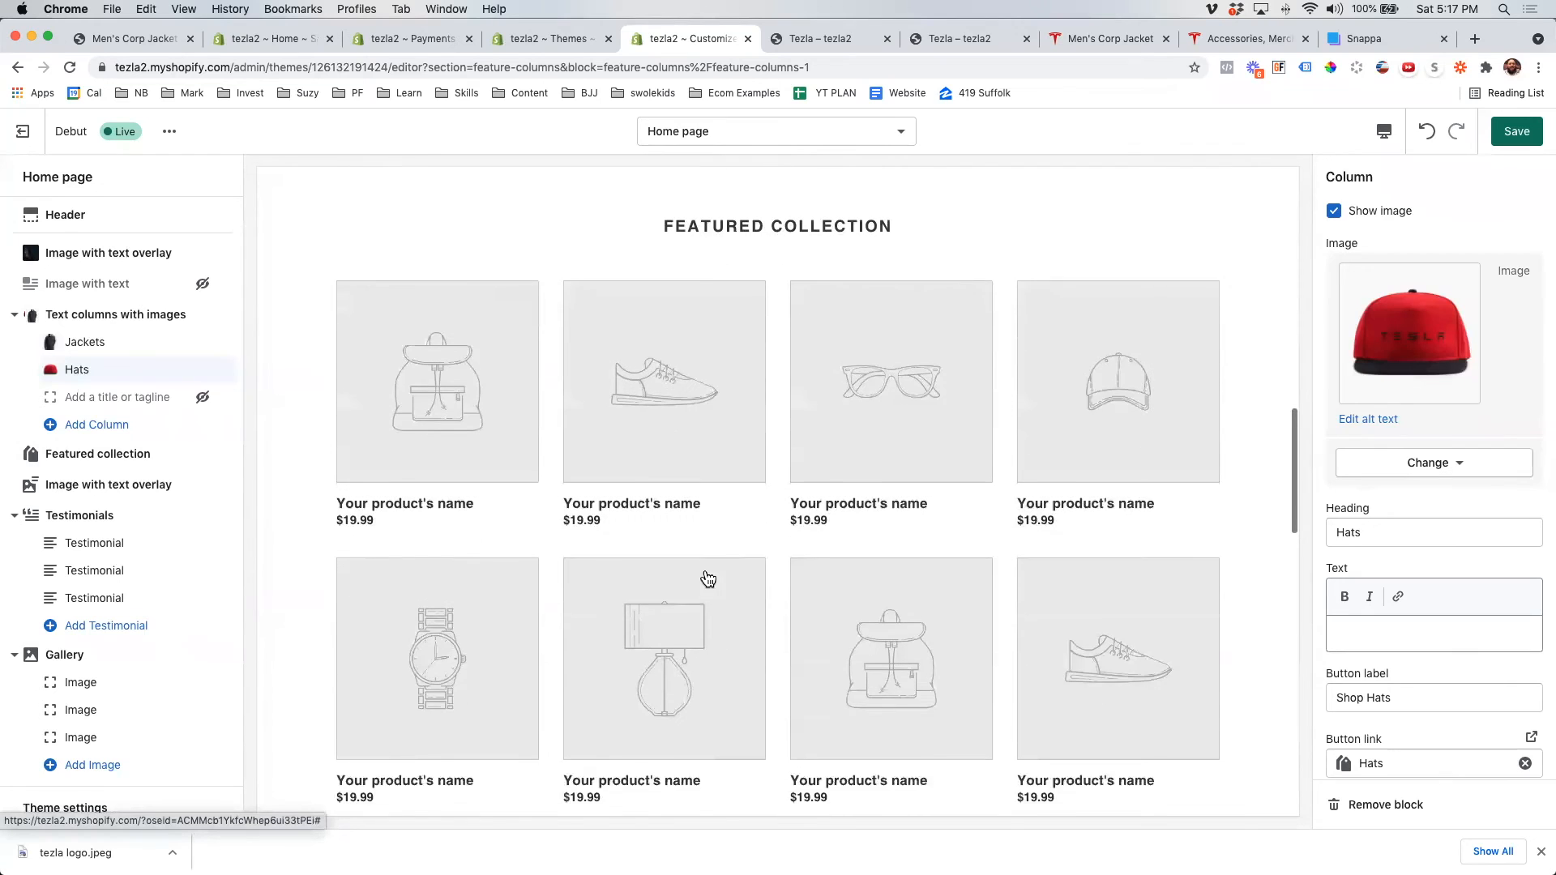
scroll(459, 523, "up", 2)
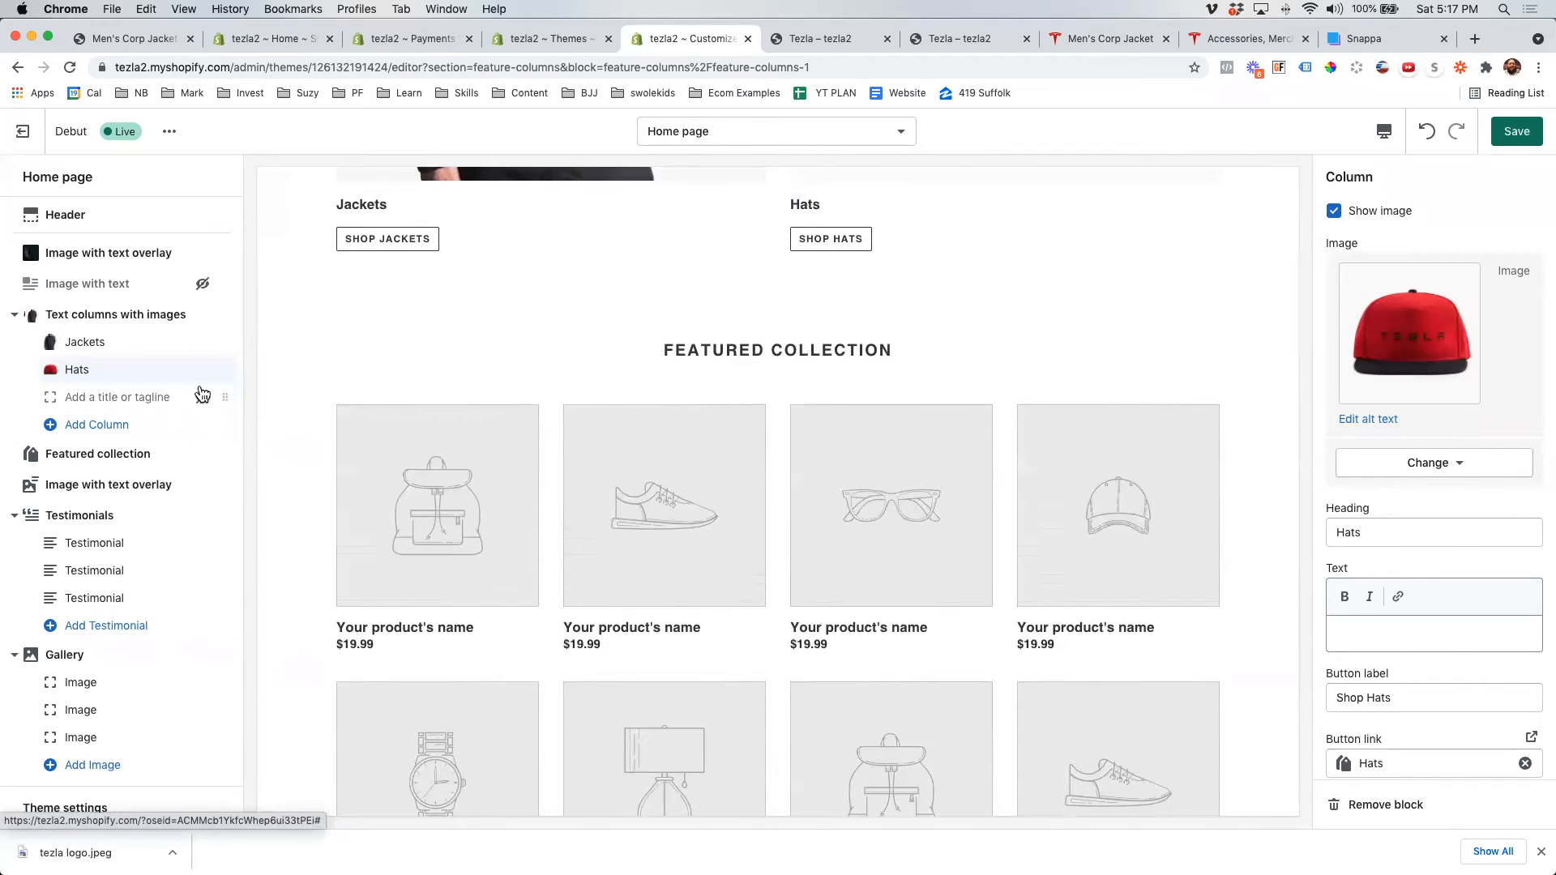
left_click(114, 453)
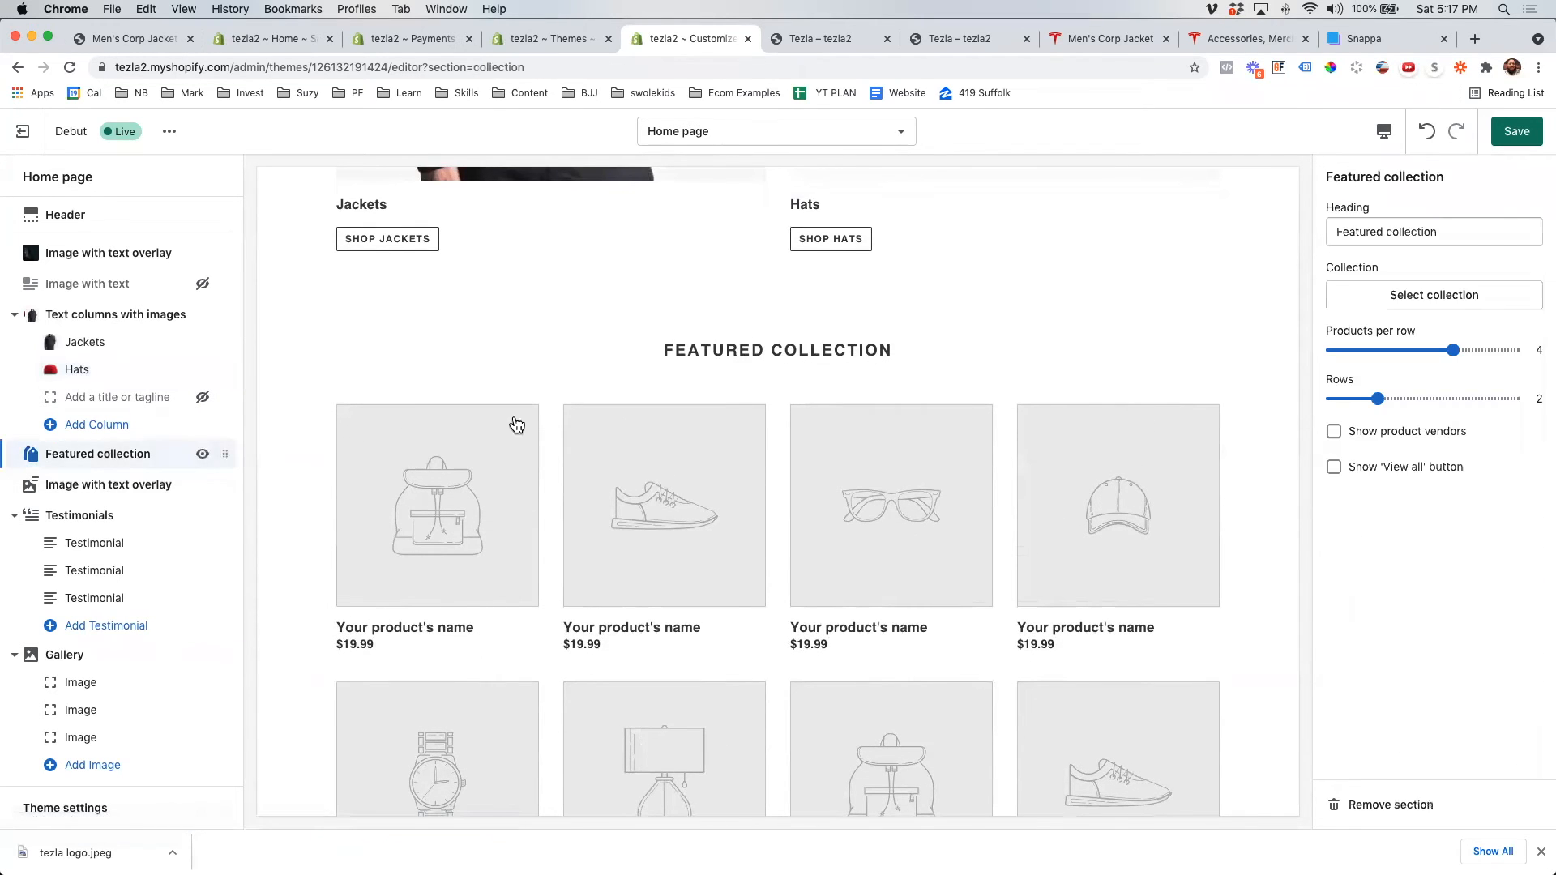
left_click(1433, 298)
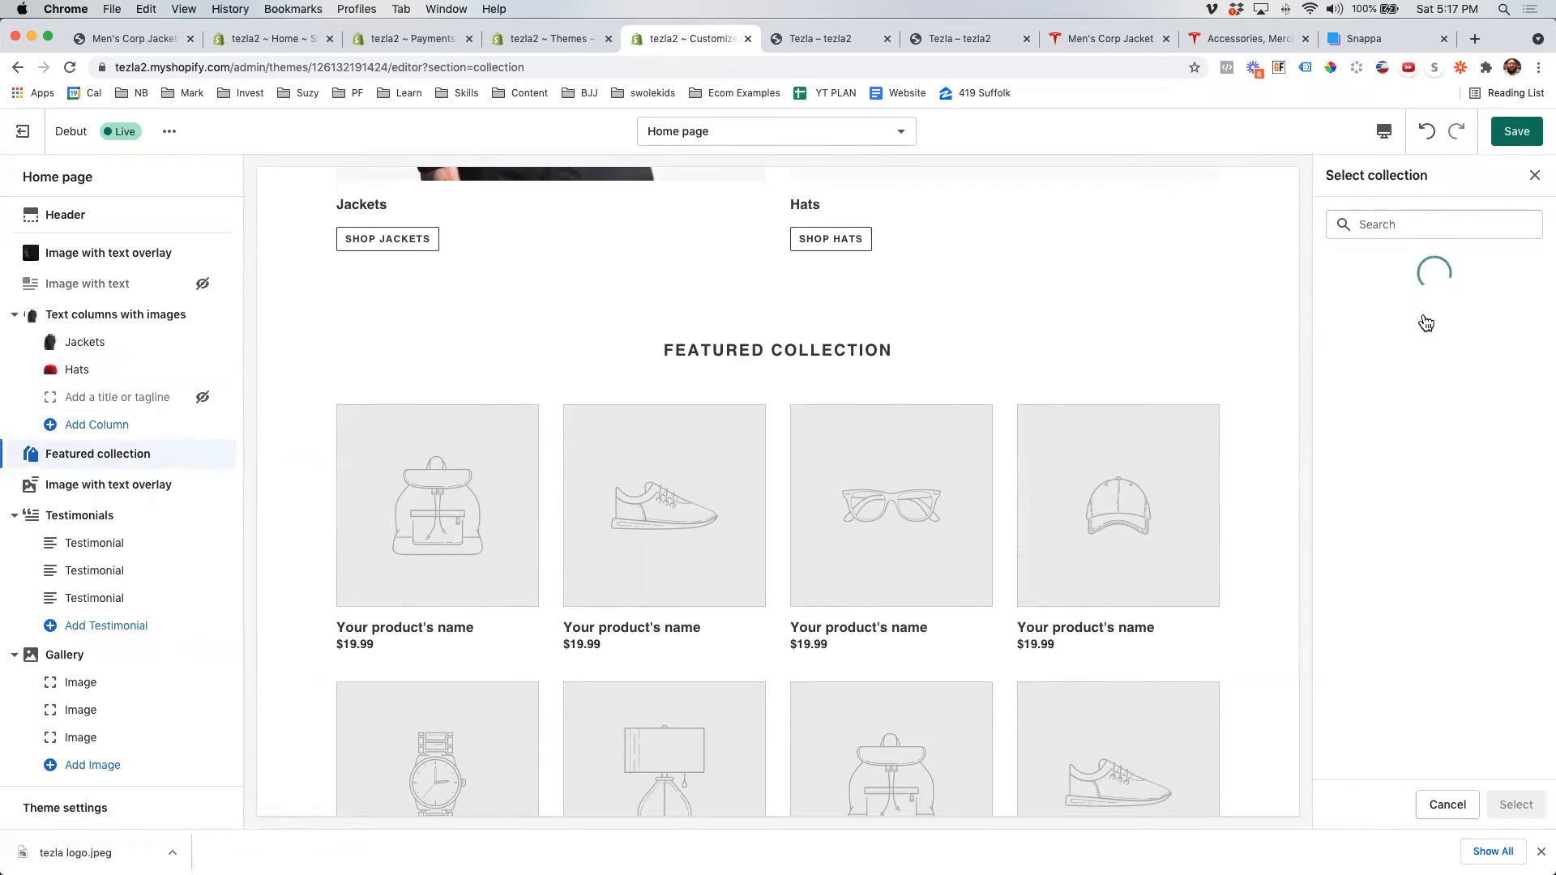
left_click(1380, 314)
left_click(1515, 804)
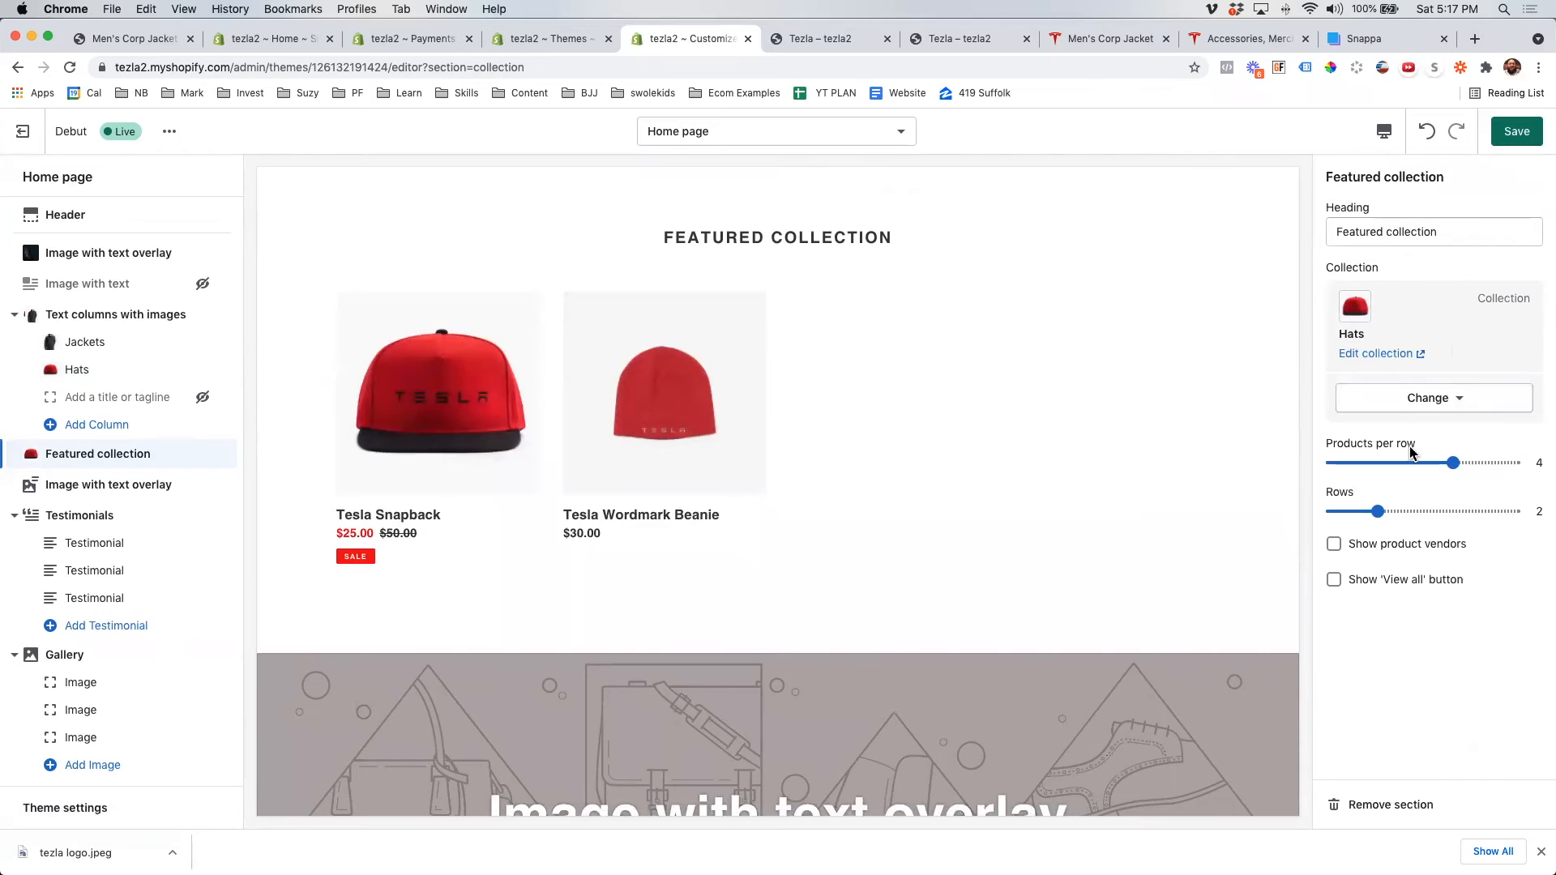
- Set the Featured collection section to 2 products per row and change its heading to "Check Out these Hats"
left_click_drag(1420, 464, 1353, 465)
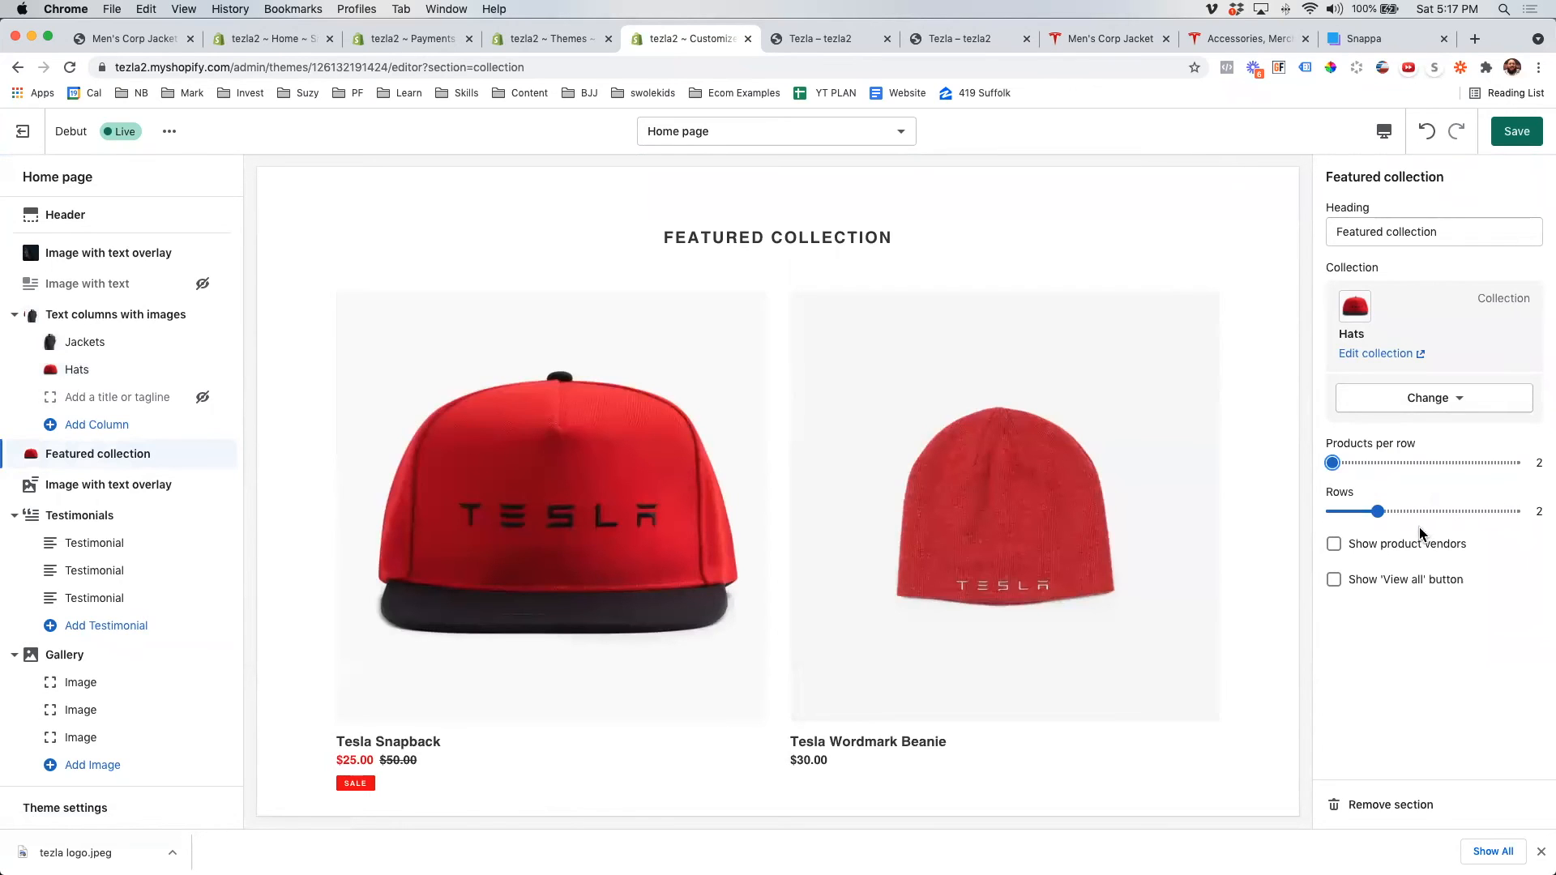
triple_click(1370, 236)
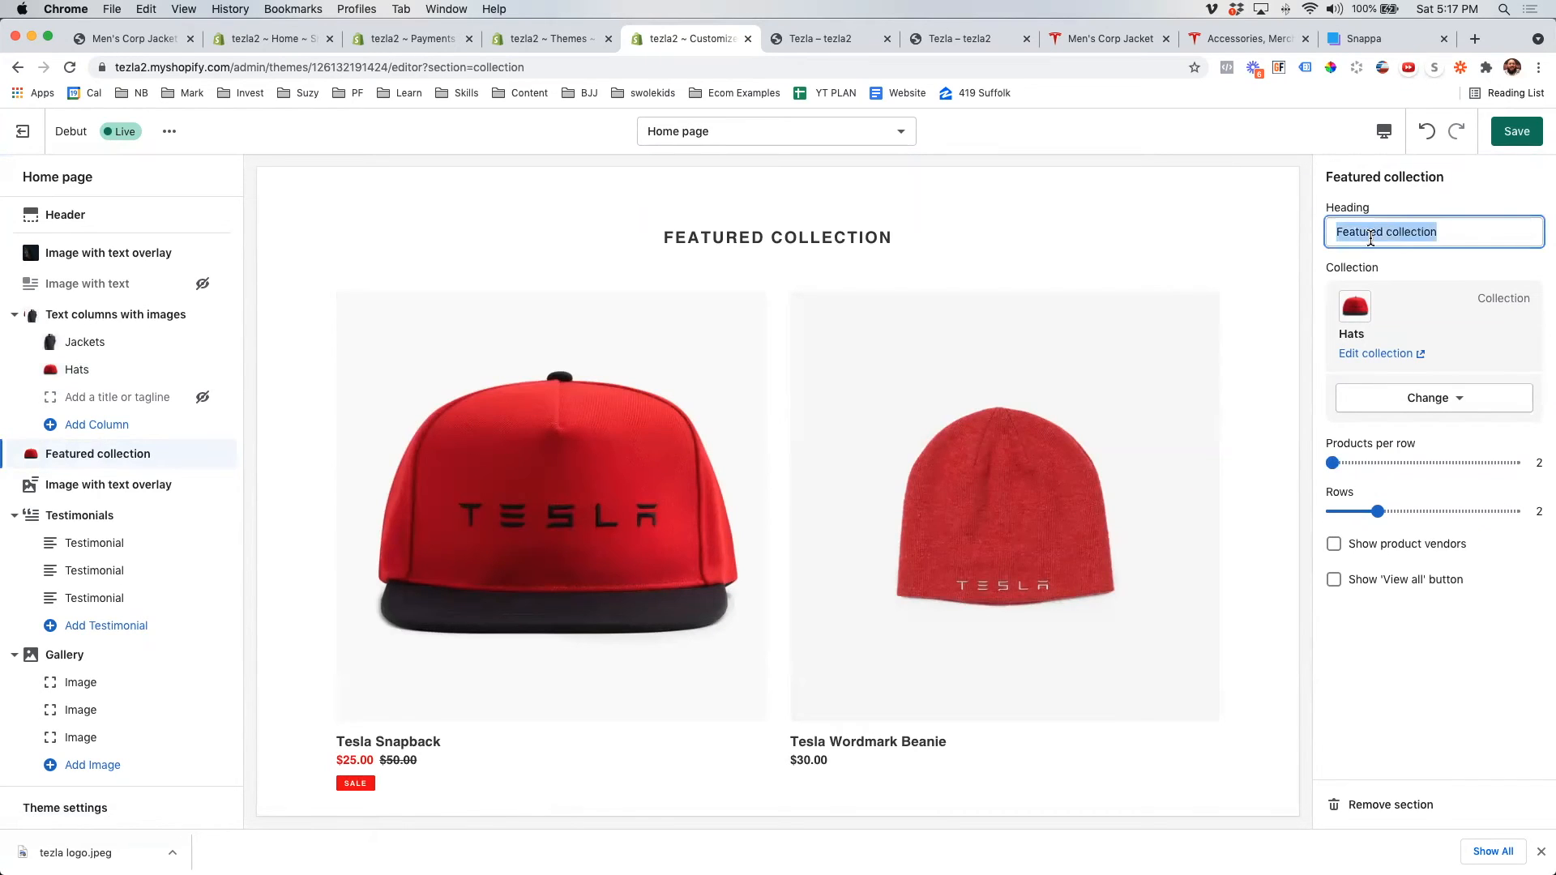
type("Check Out ")
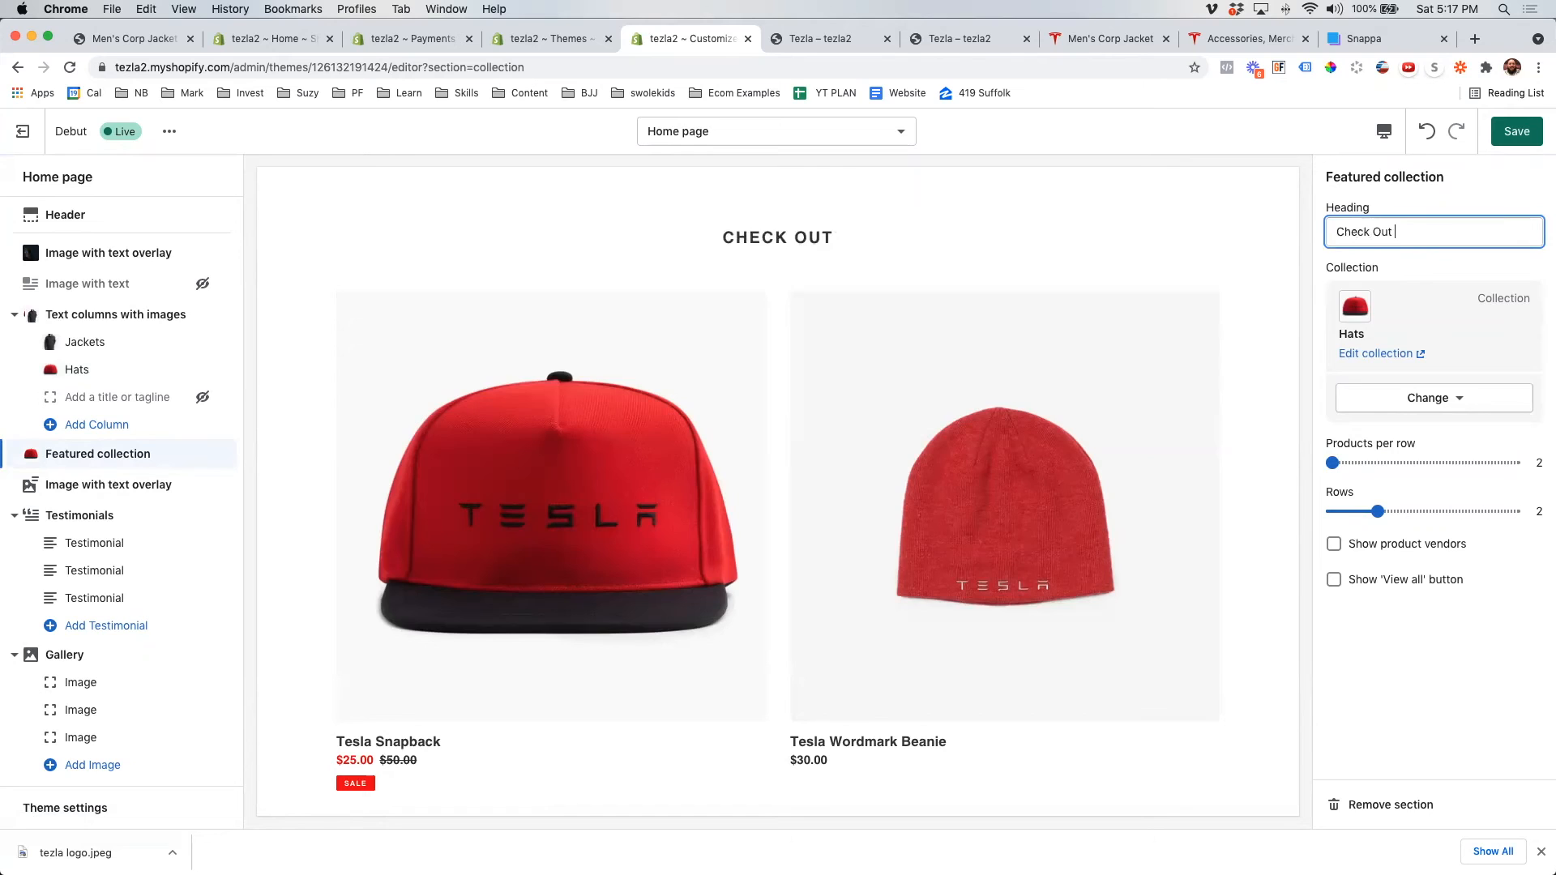
type("these Hats")
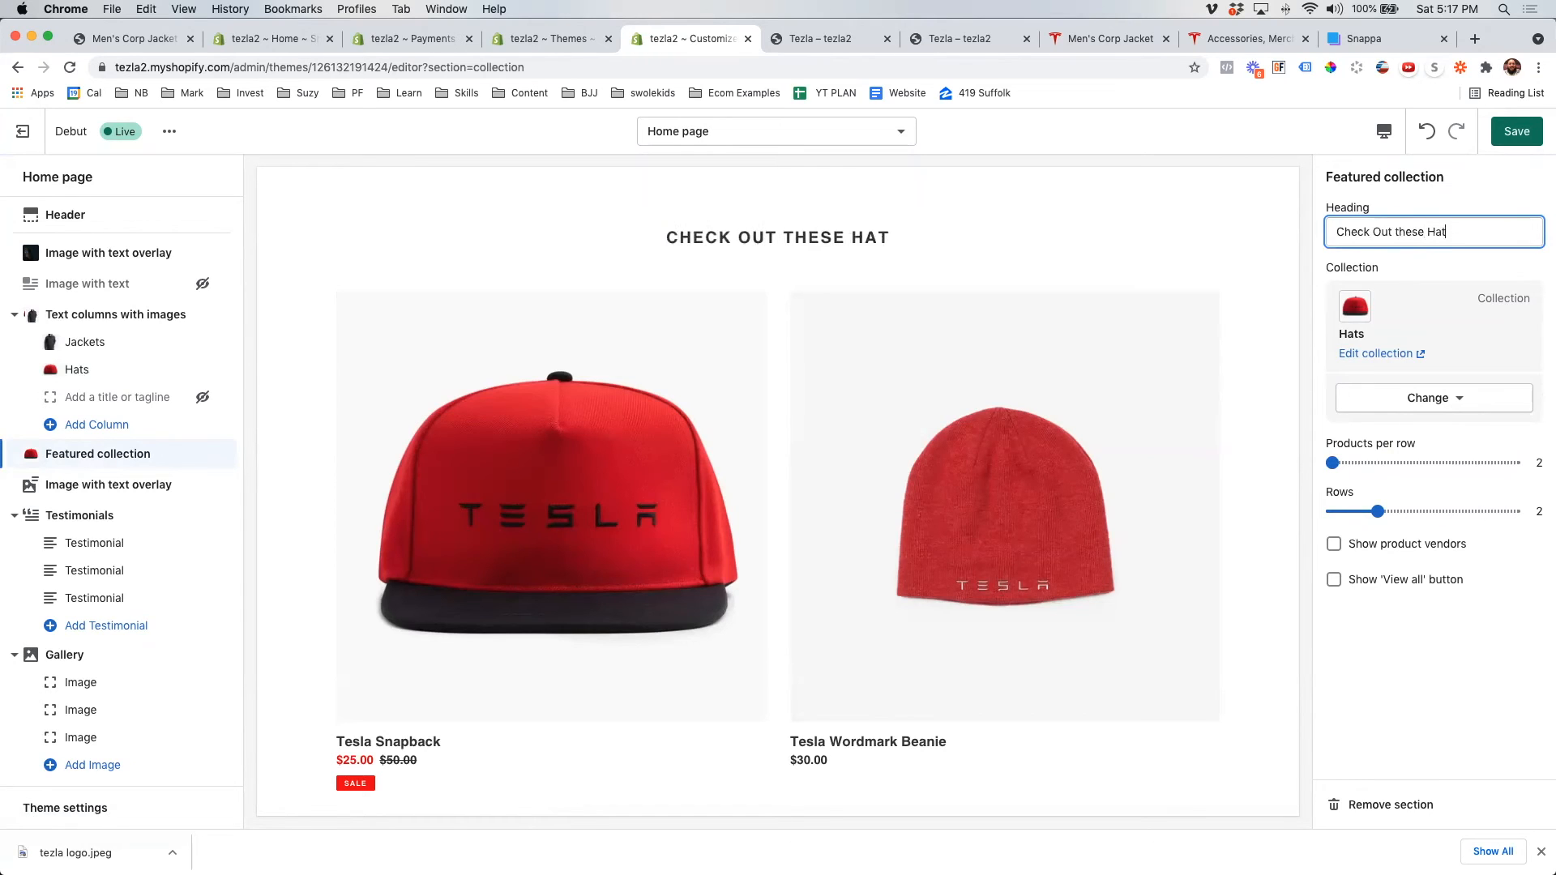
left_click(1402, 267)
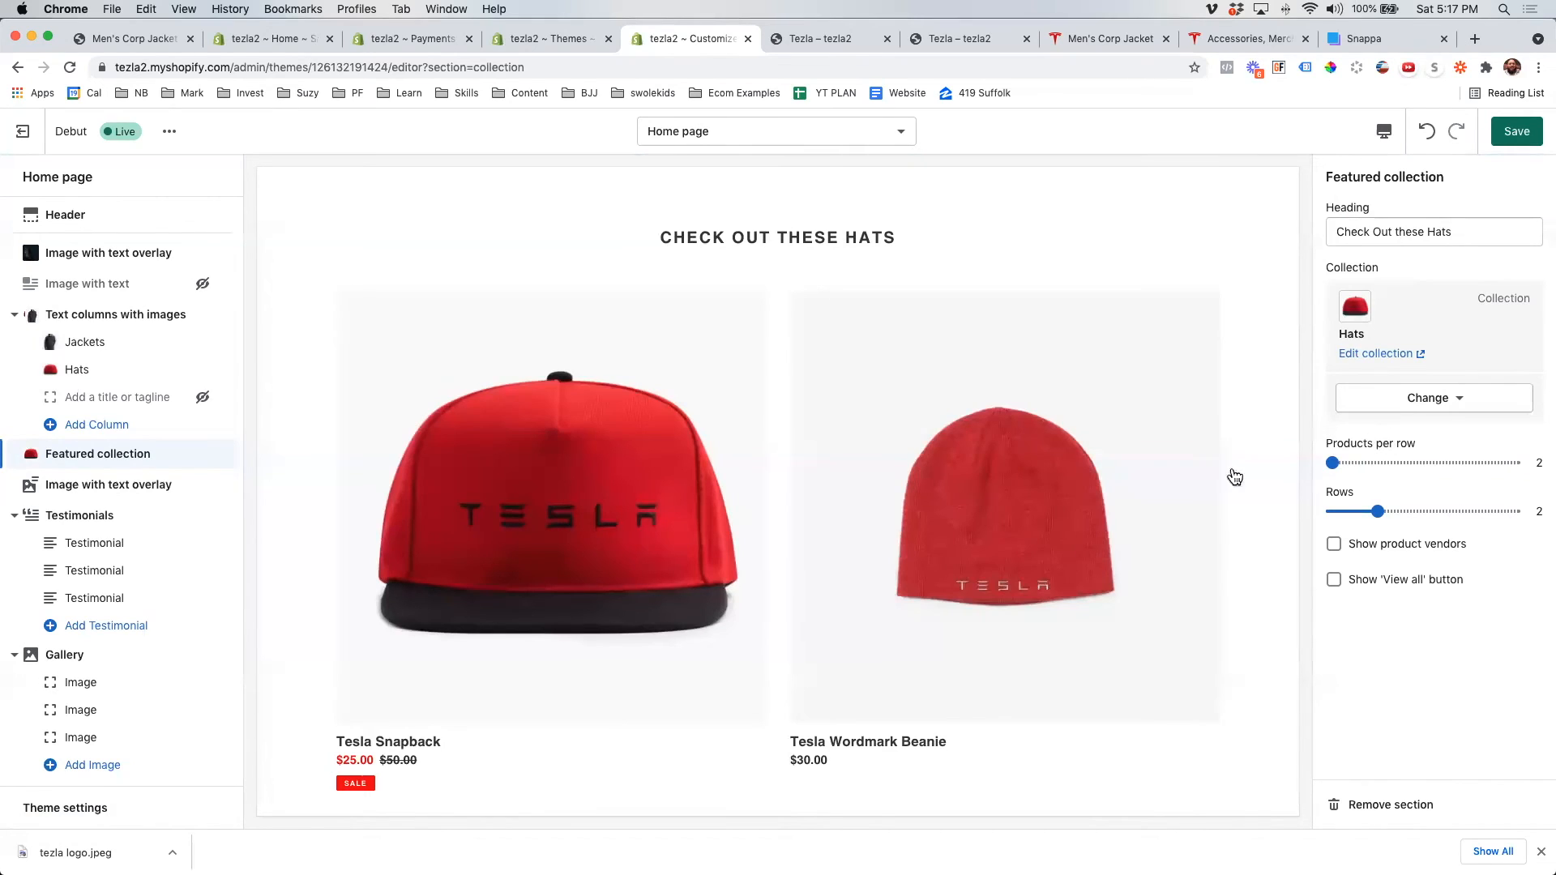
- Set the featured hats to 3 rows of 2 products, after trying 4 per row, and show the 'View all' button
mouse_move(1388, 517)
left_mouse_down()
mouse_move(1535, 511)
mouse_move(1404, 516)
left_mouse_up()
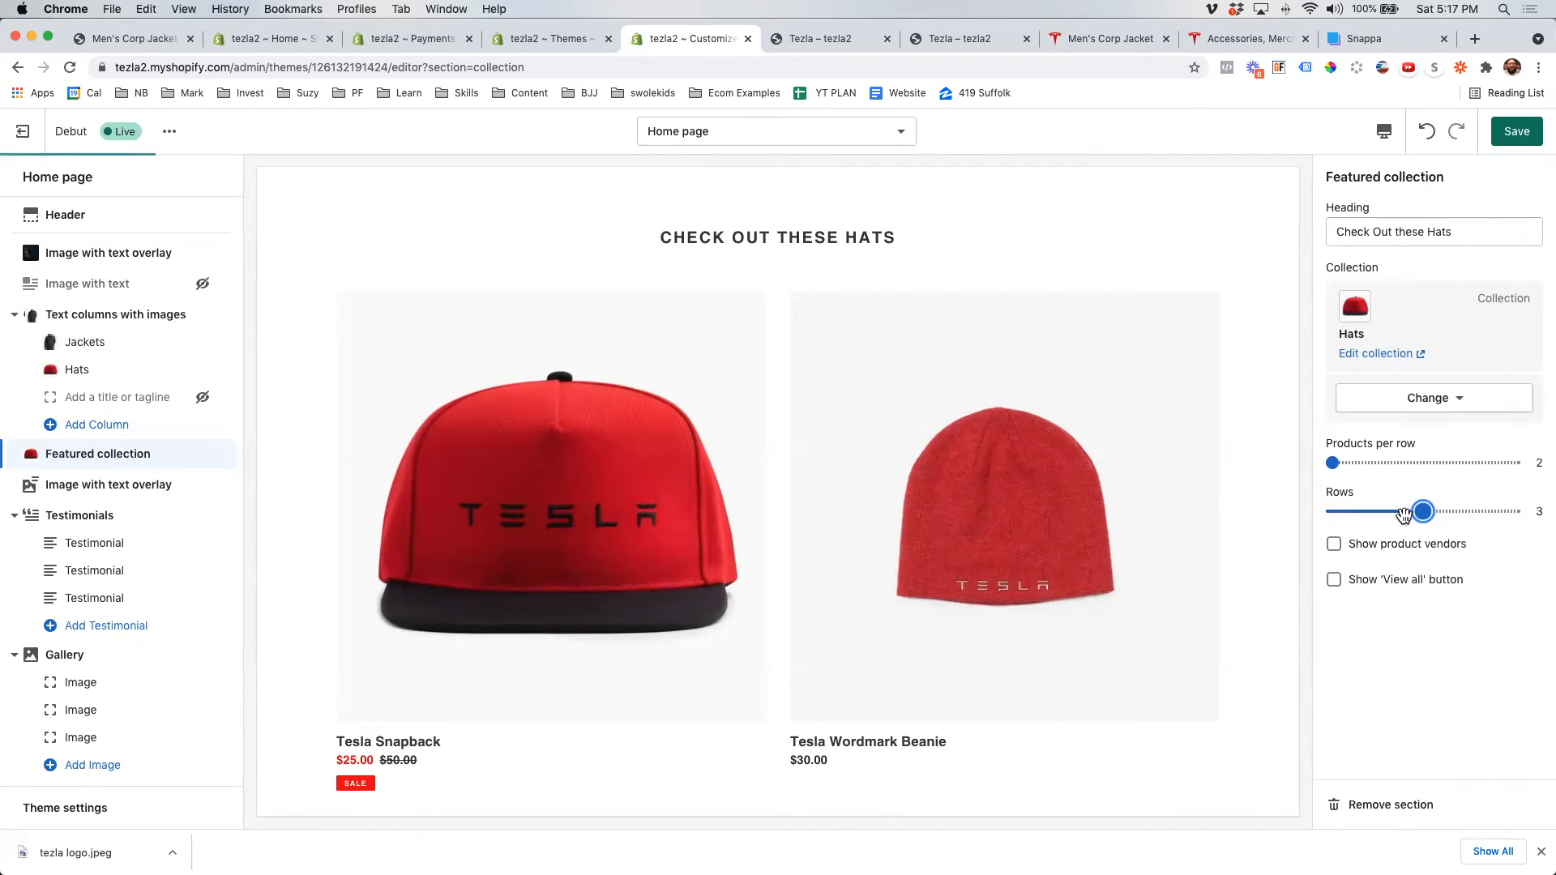
left_click_drag(1356, 460, 1453, 462)
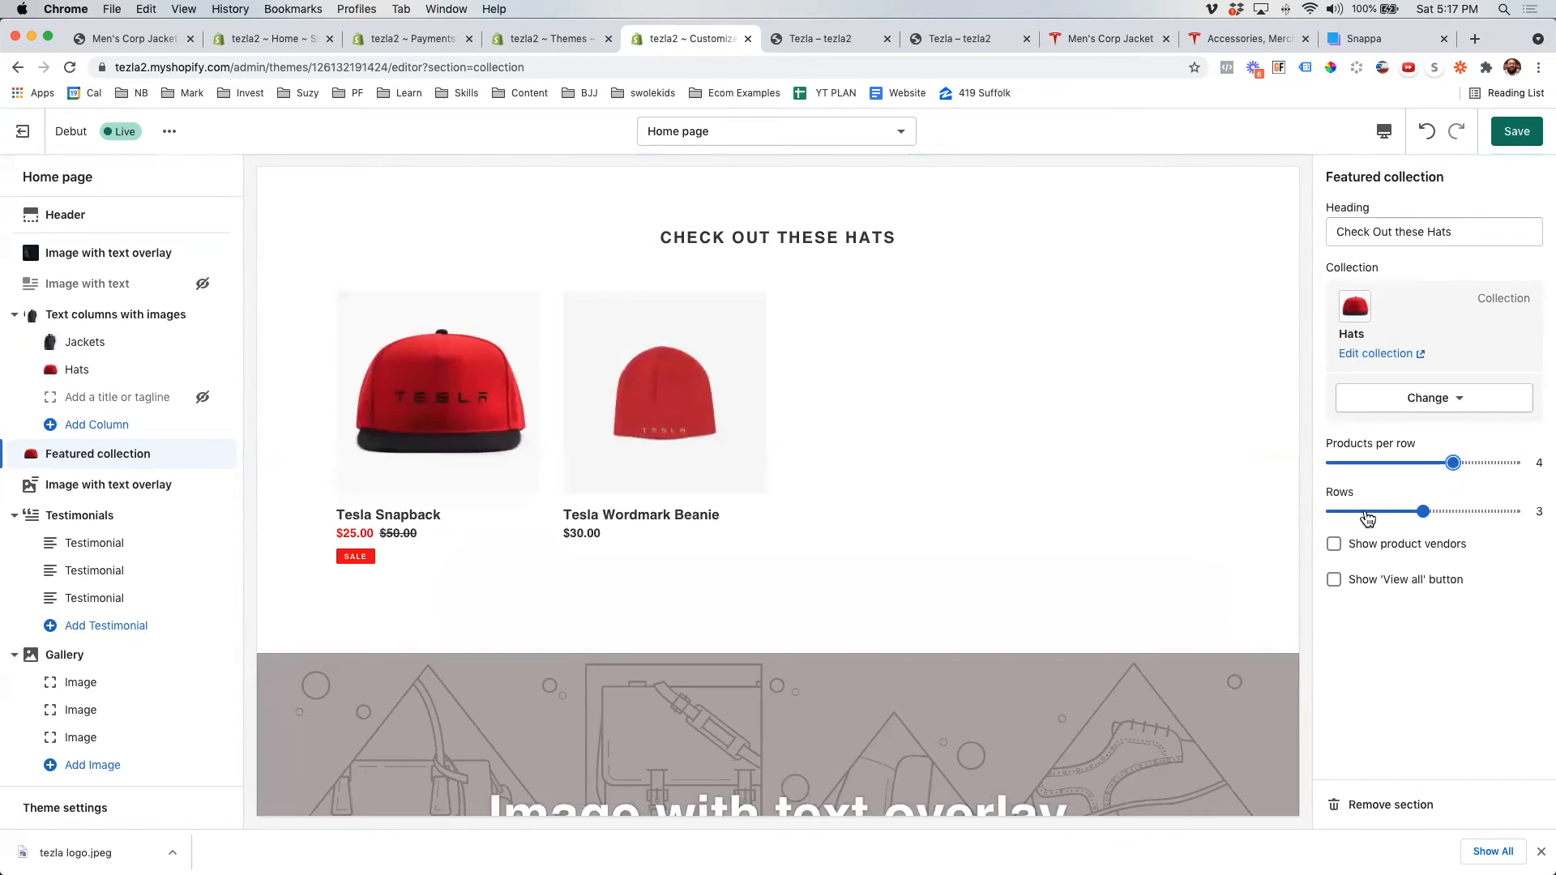
left_click_drag(1401, 462, 1332, 463)
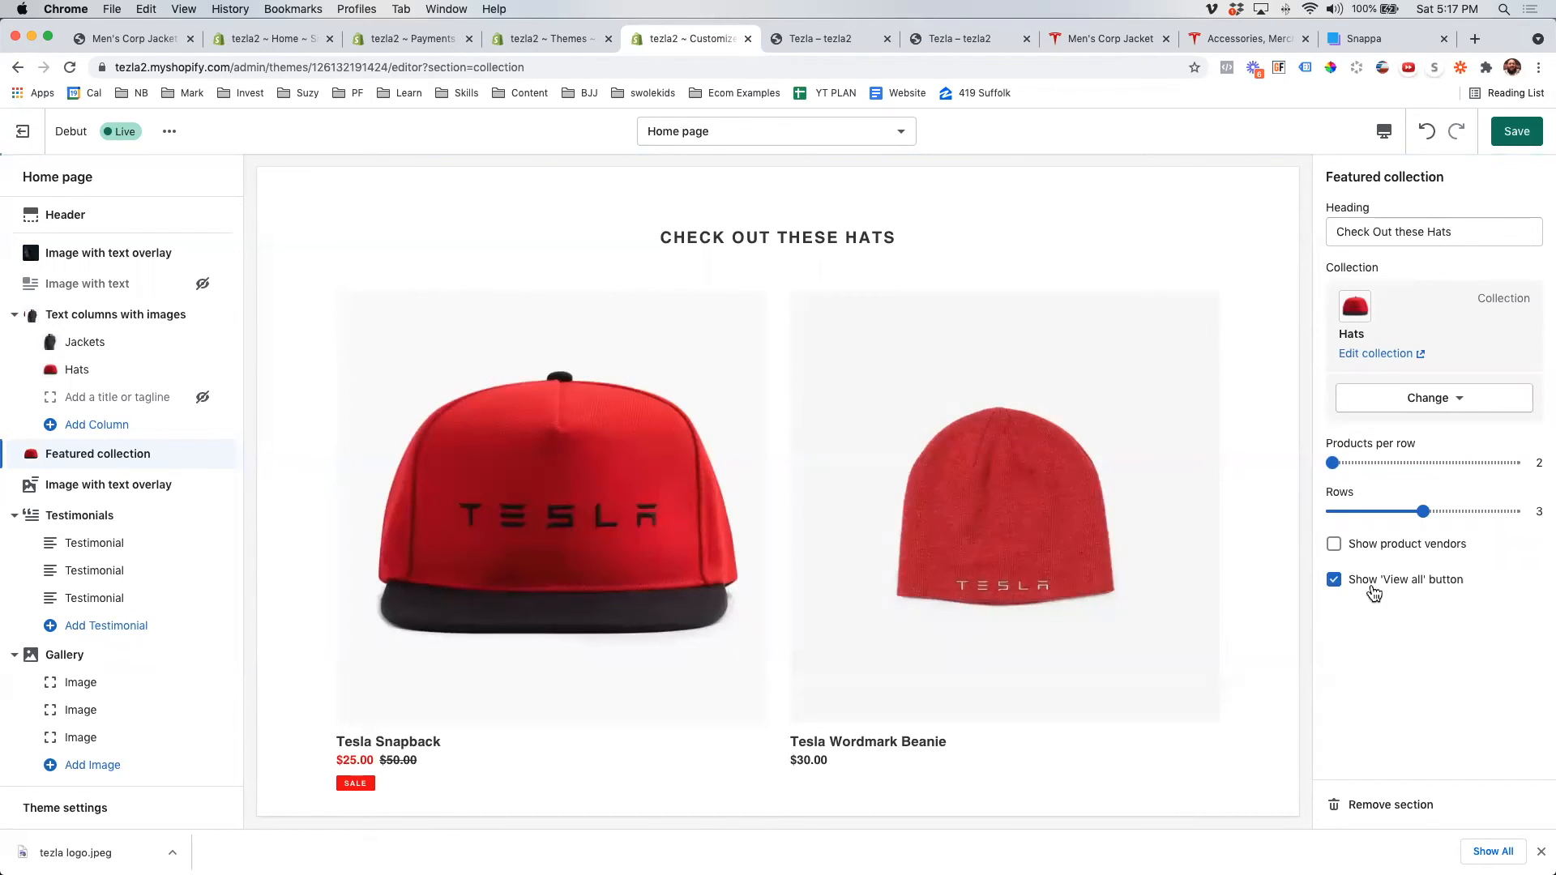
scroll(1018, 615, "down", 3)
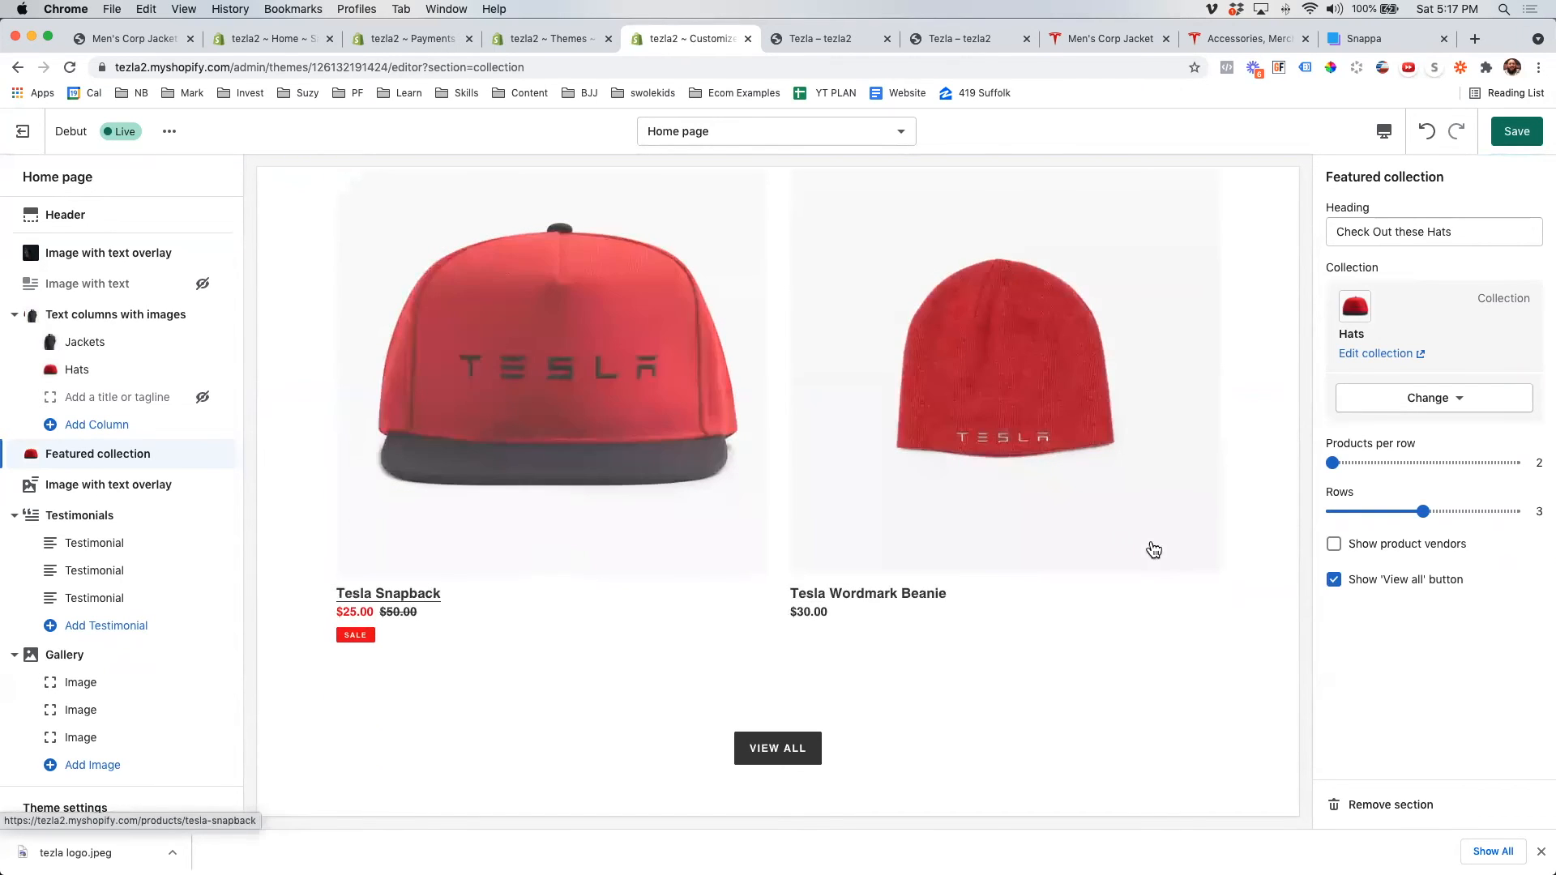
- Review the featured hats and the placeholder sections below them in the home page preview and section list
scroll(797, 626, "up", 2)
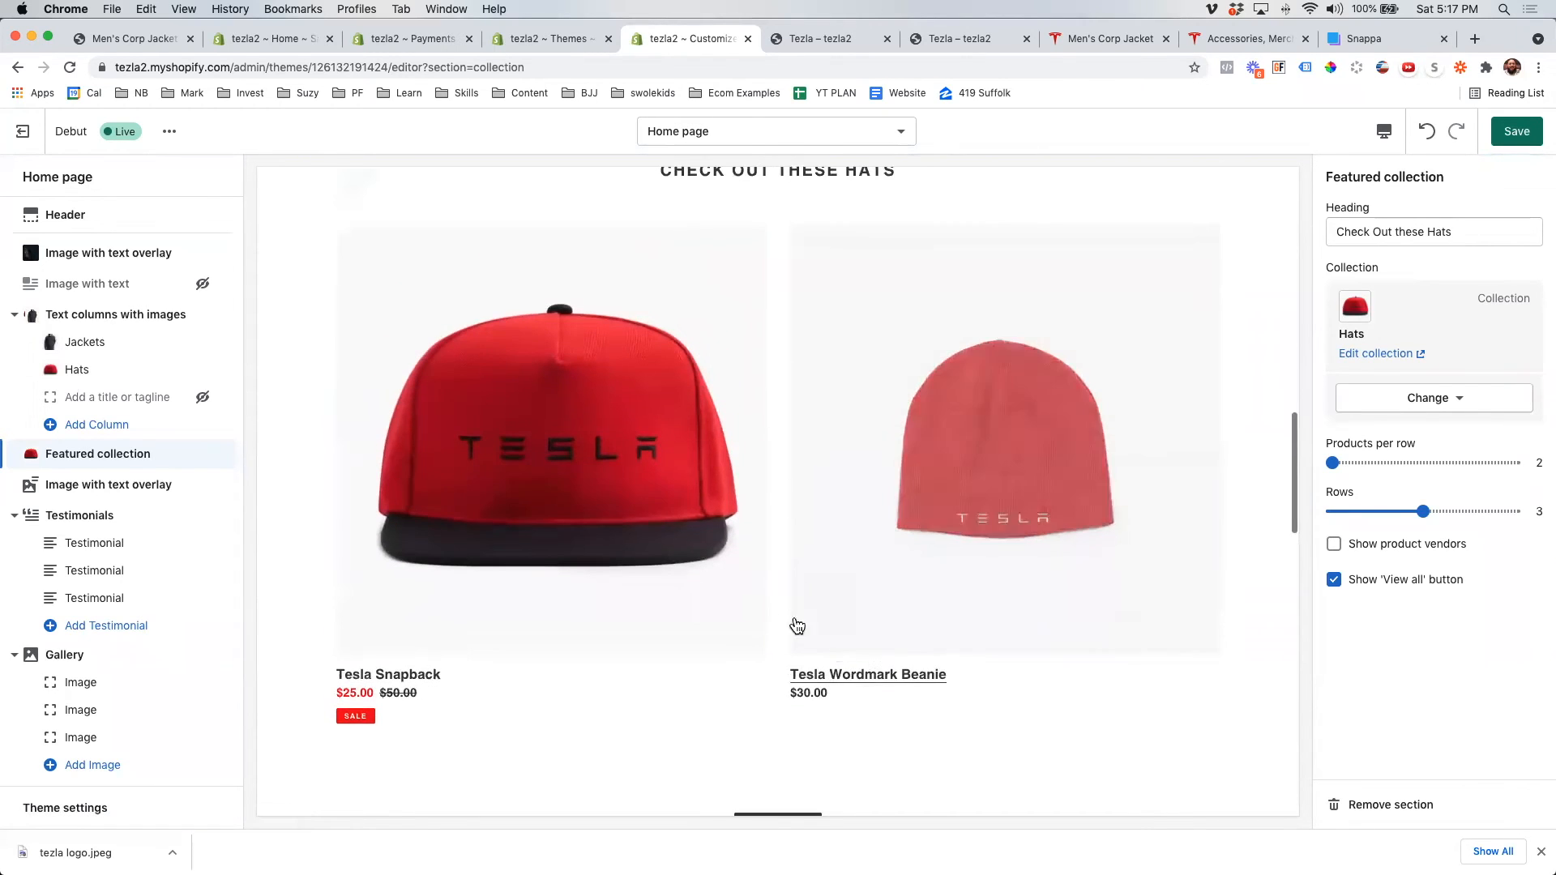
scroll(798, 626, "up", 2)
scroll(637, 626, "down", 3)
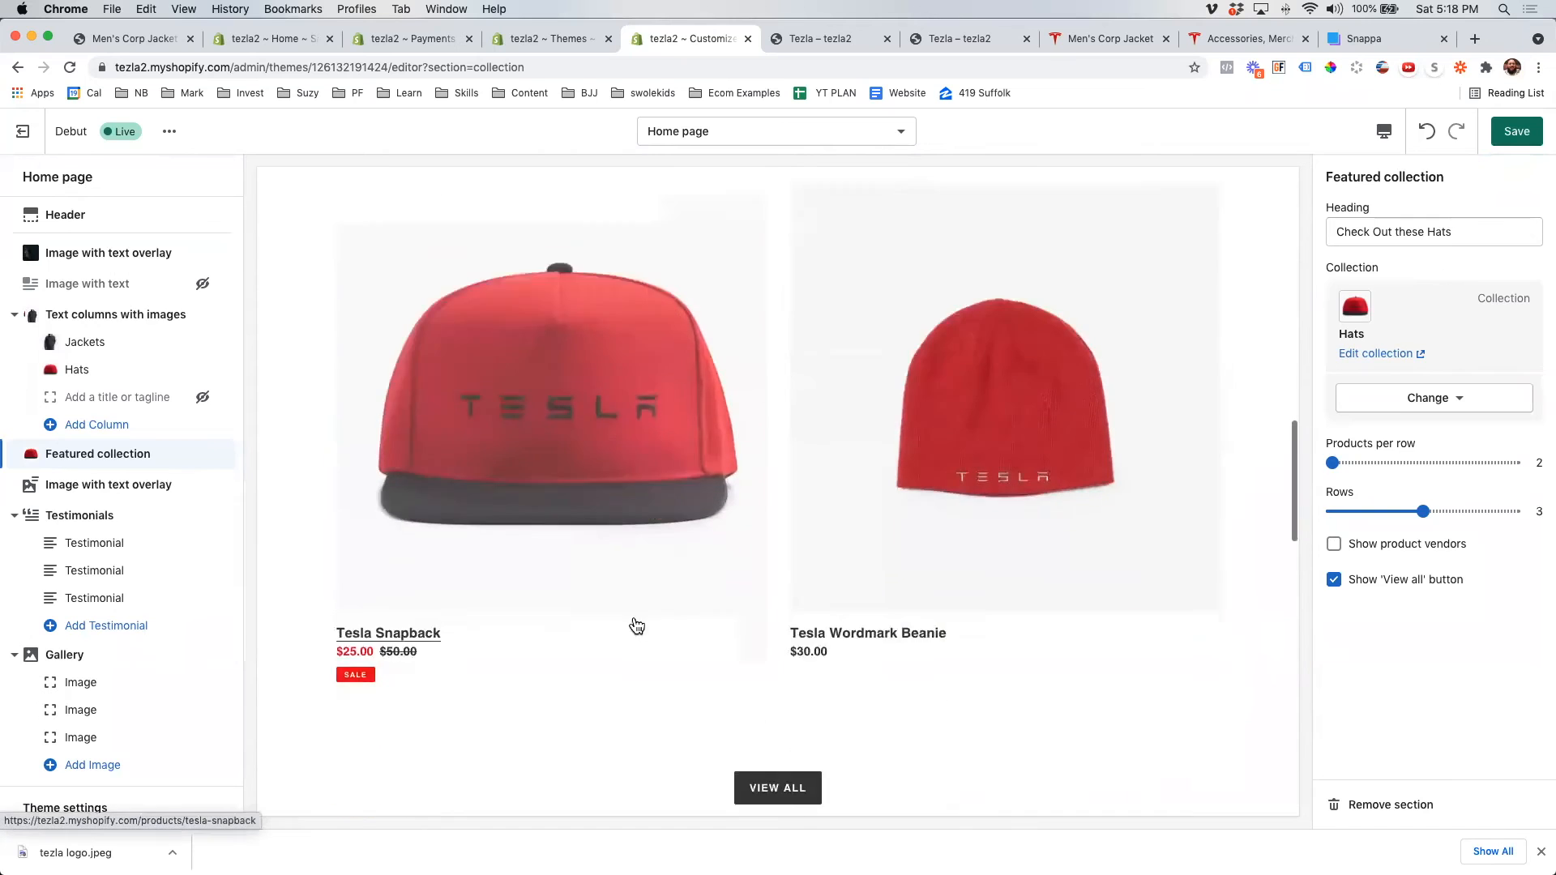
scroll(865, 688, "down", 3)
scroll(975, 765, "down", 5)
scroll(809, 520, "down", 5)
scroll(851, 528, "up", 1)
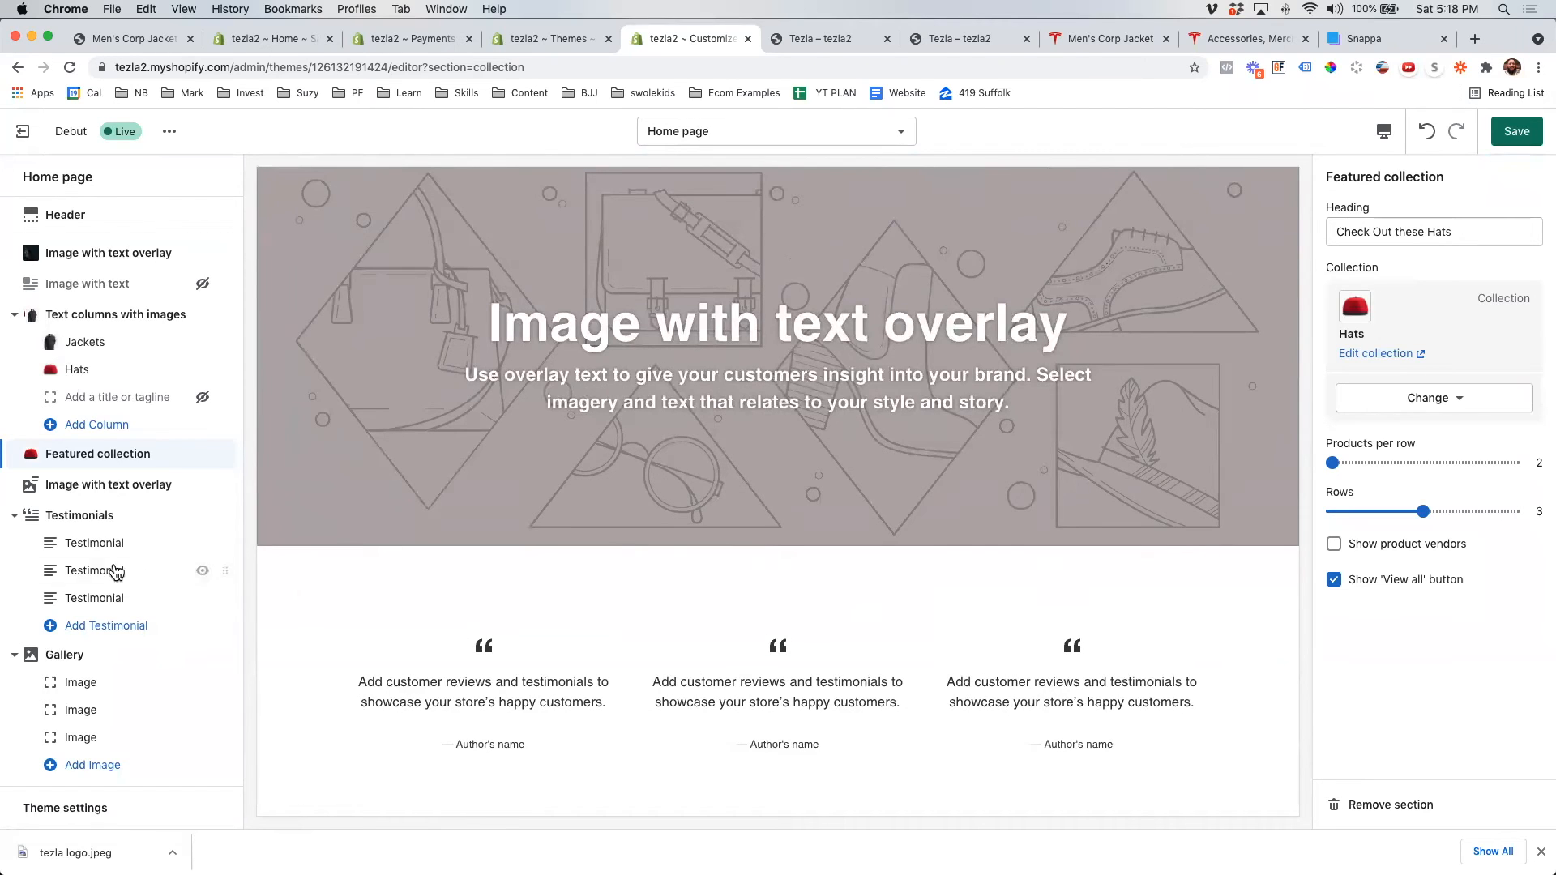
scroll(121, 674, "down", 2)
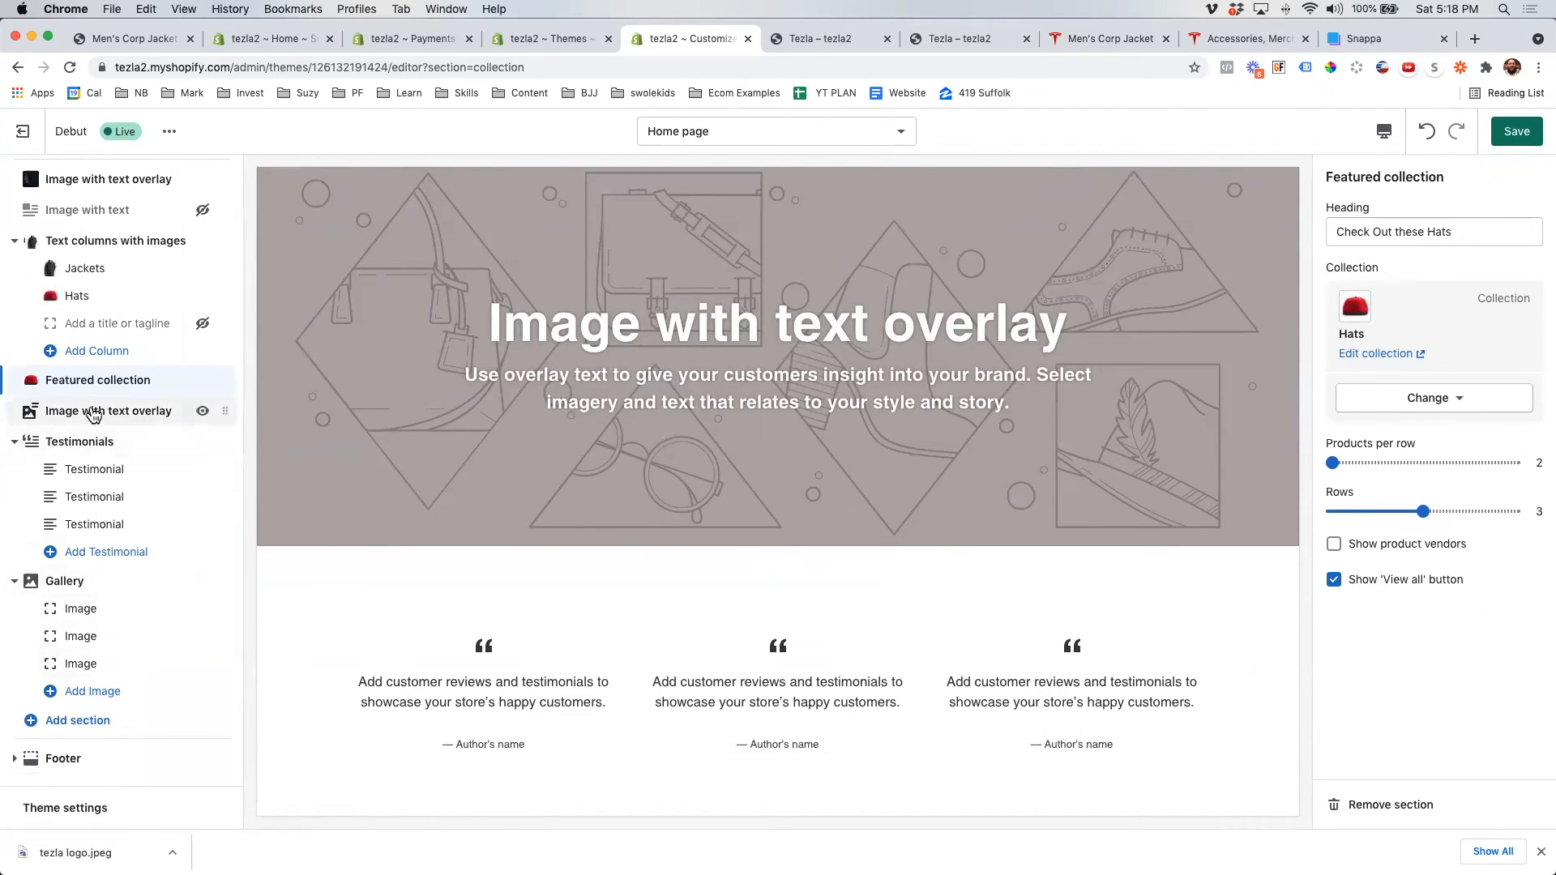
- Set the black-and-white family photo from a free-image search for "family" as the lower Image with text overlay section's image
left_click(94, 415)
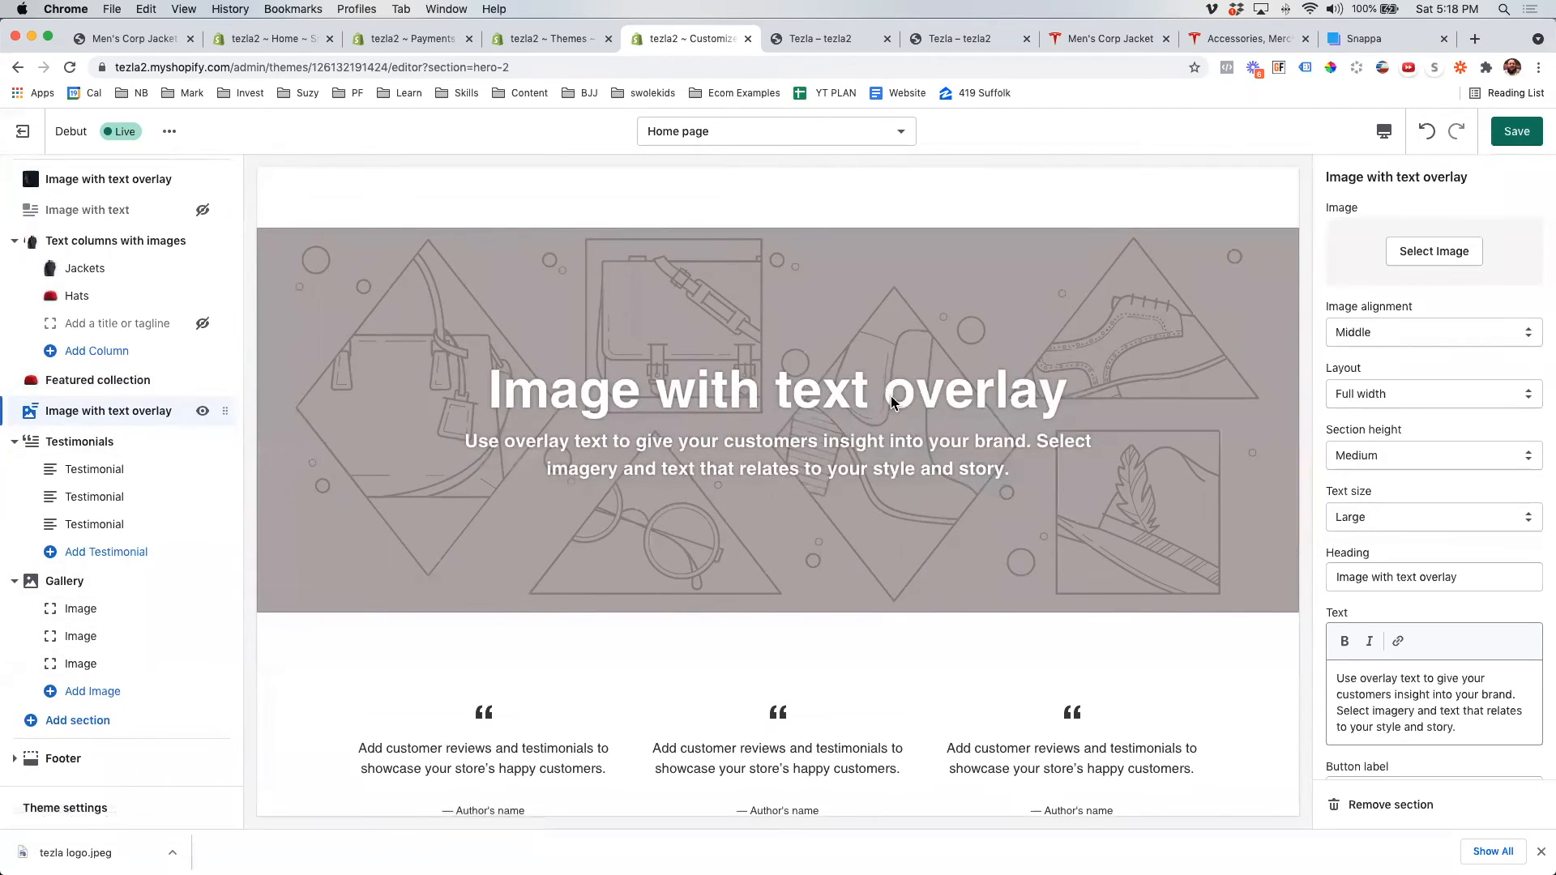
left_click(1435, 251)
left_click(1475, 225)
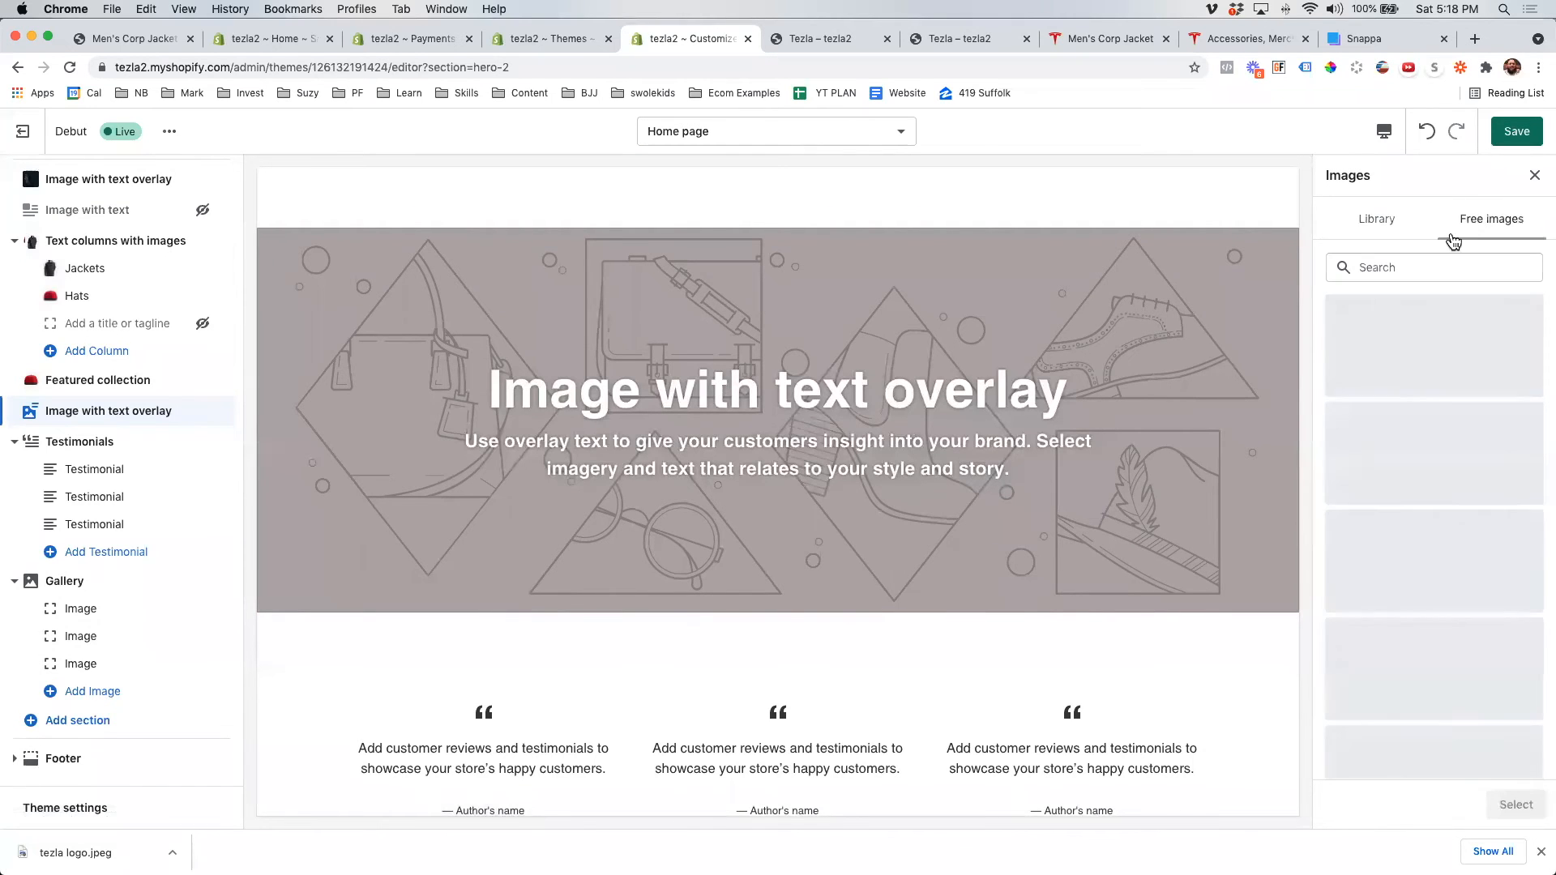
left_click(1414, 267)
type("family")
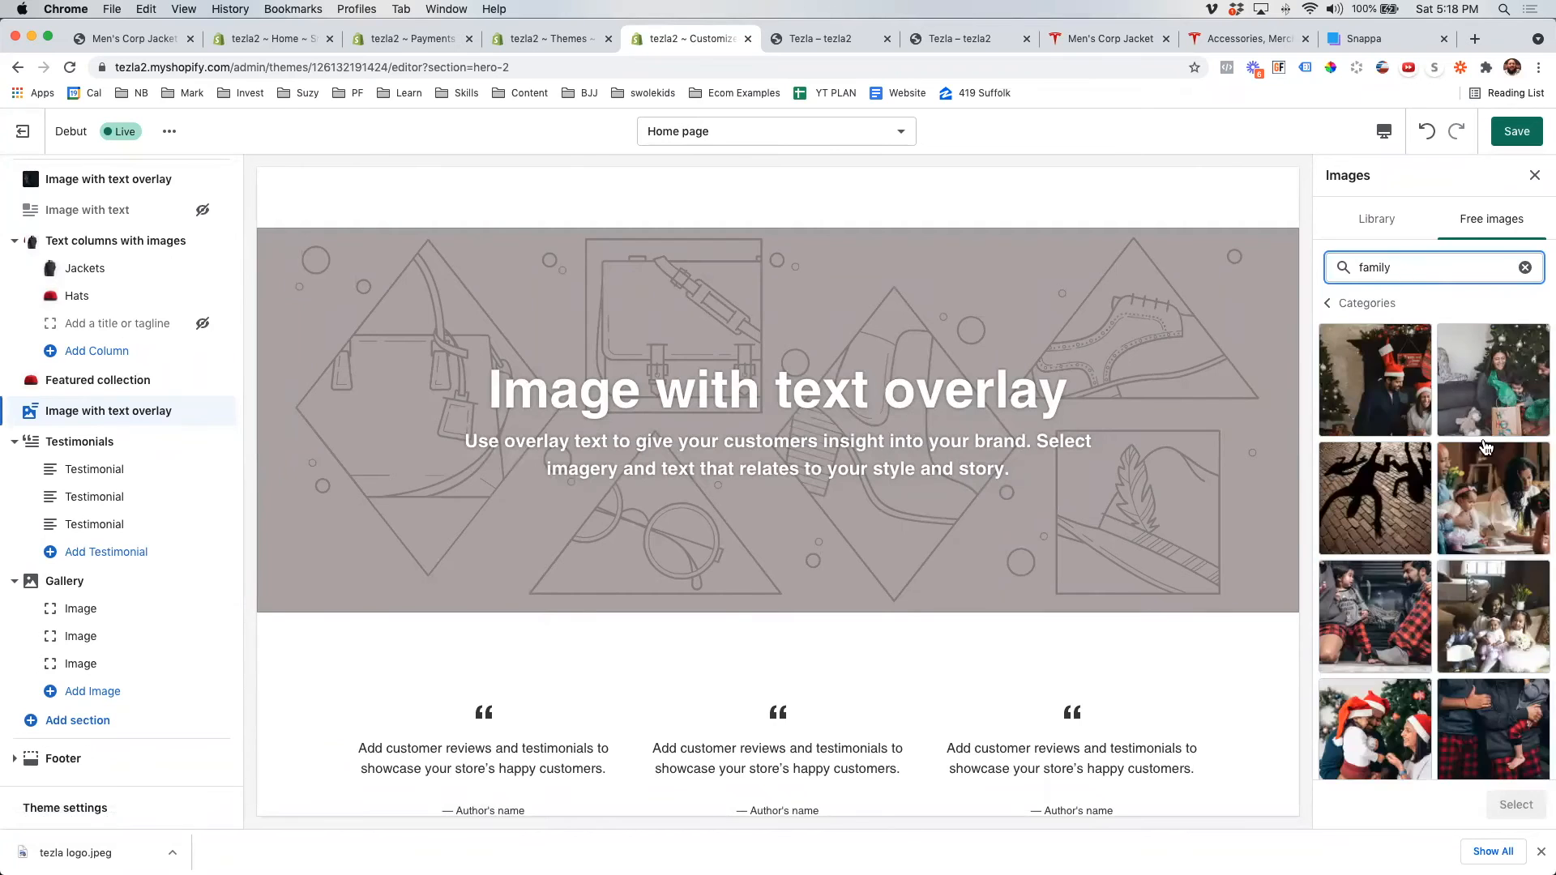
scroll(1401, 663, "down", 3)
scroll(1402, 663, "down", 7)
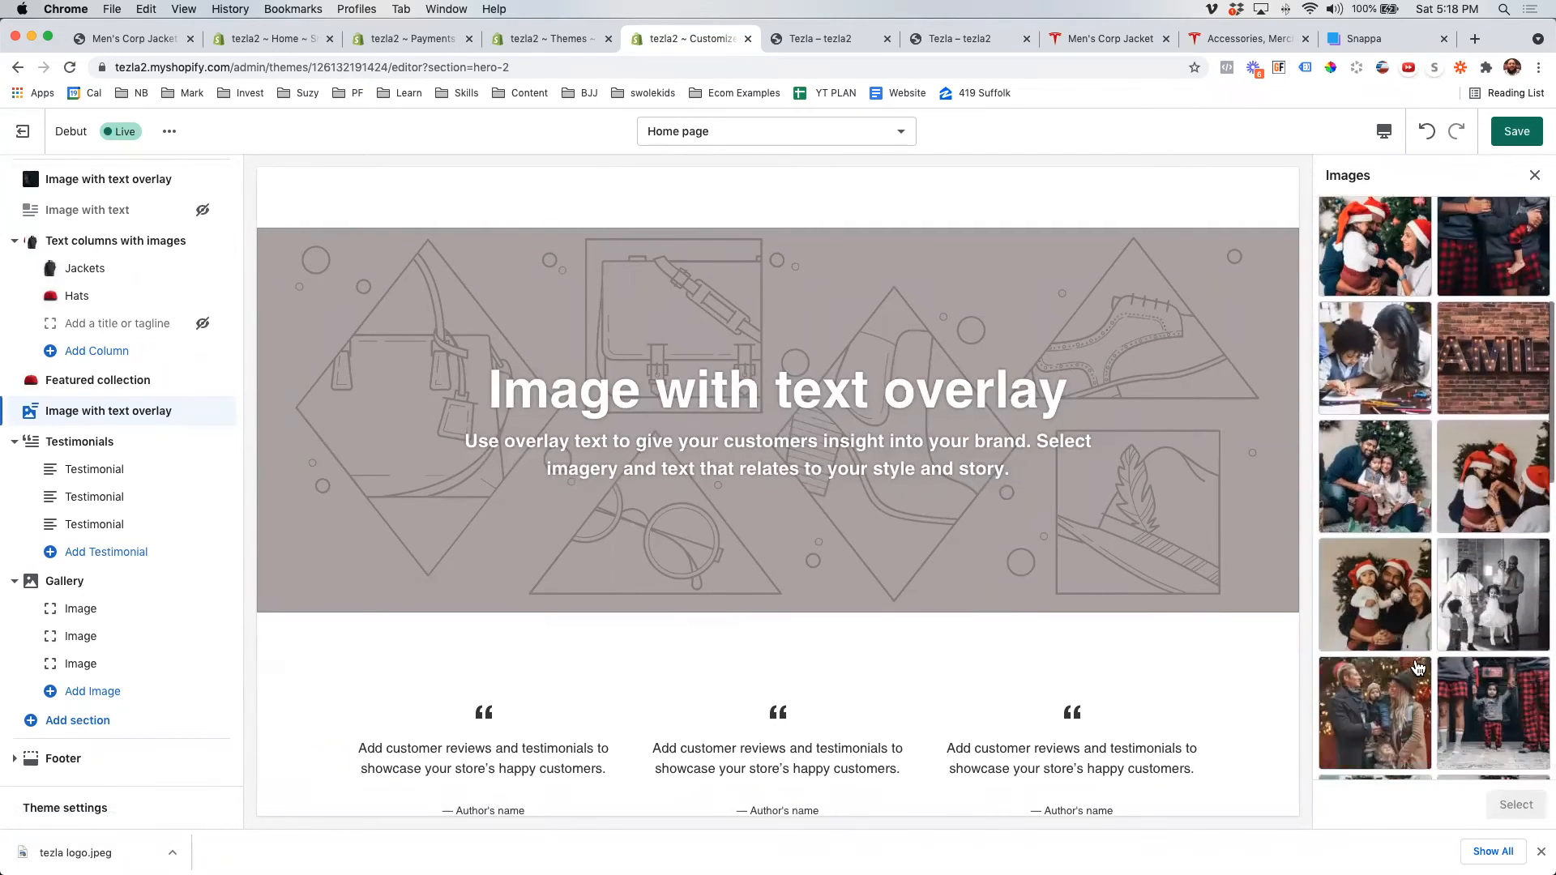
left_click(1519, 592)
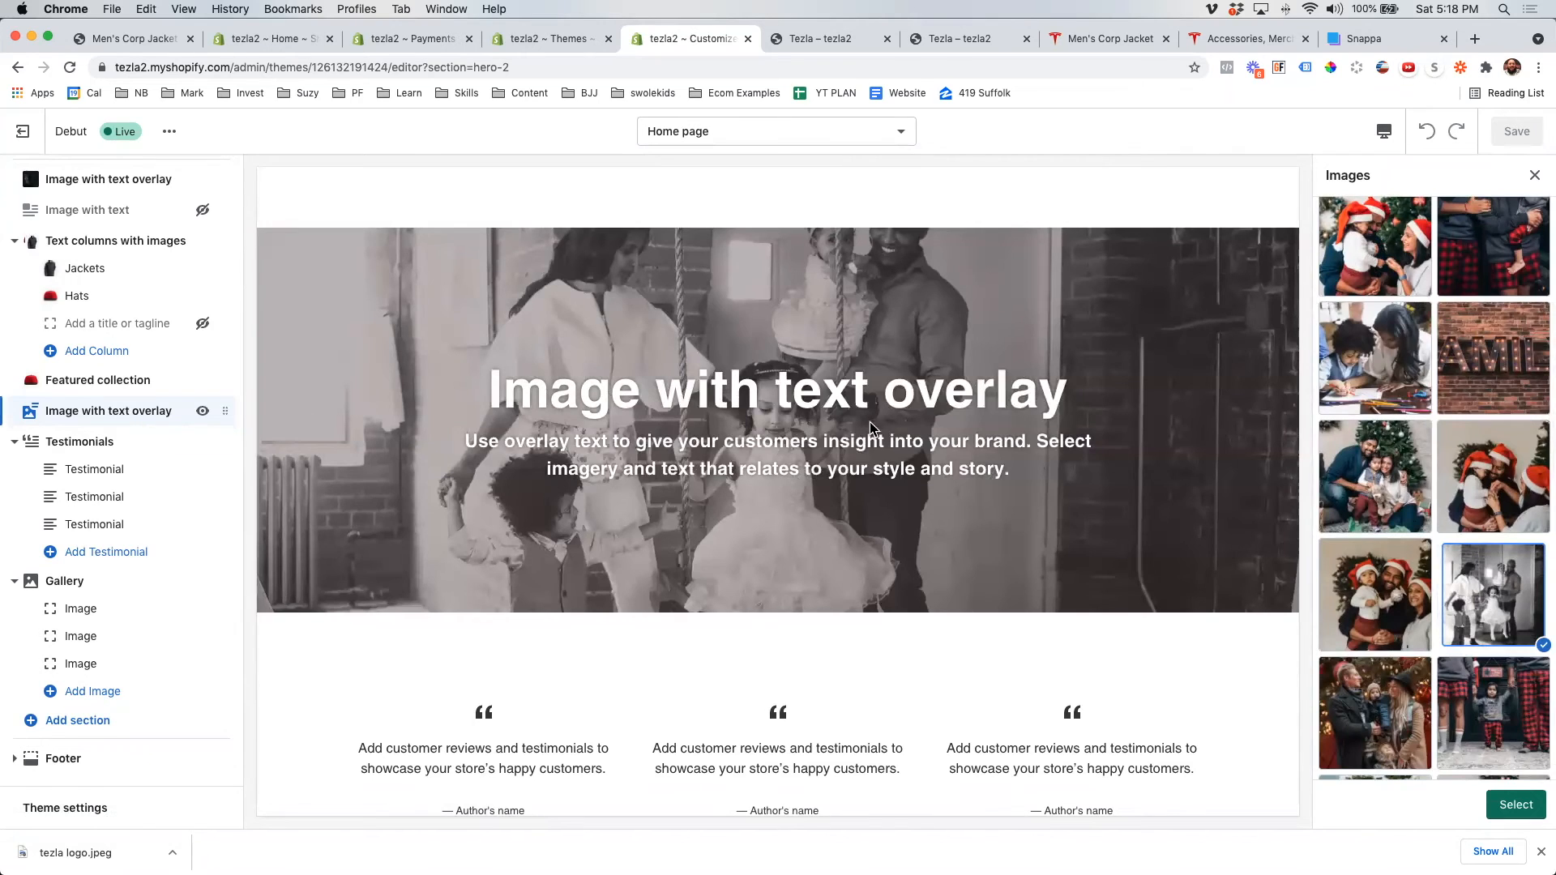
left_click(1519, 811)
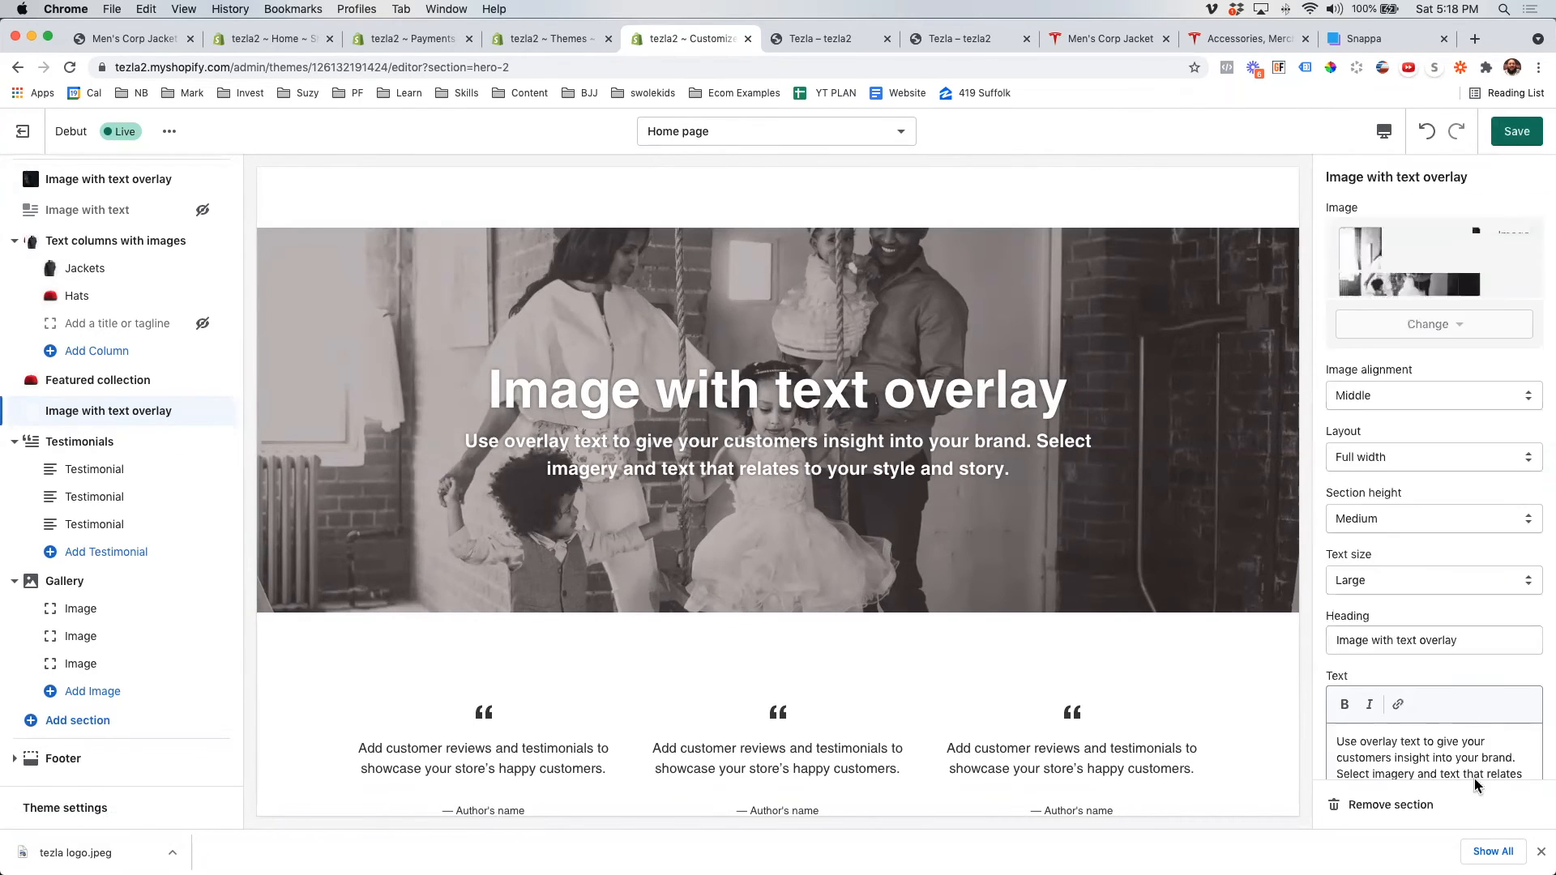
- Change the lower image overlay section's heading to "Helping you look good..."
triple_click(1403, 699)
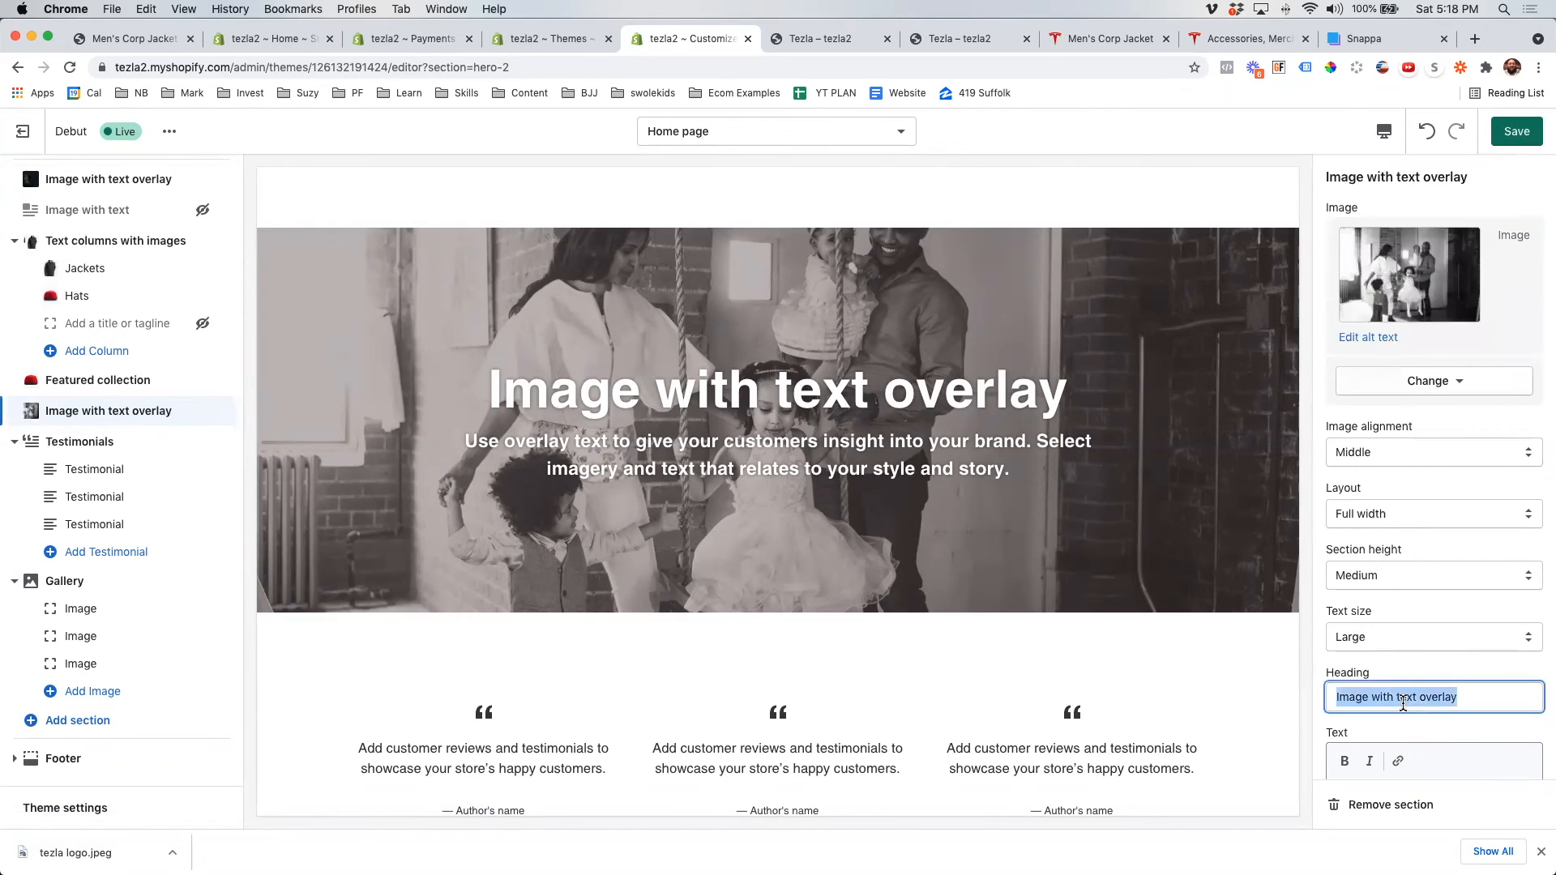
type("Look")
key("BackSpace")
key("BackSpace")
key("BackSpace")
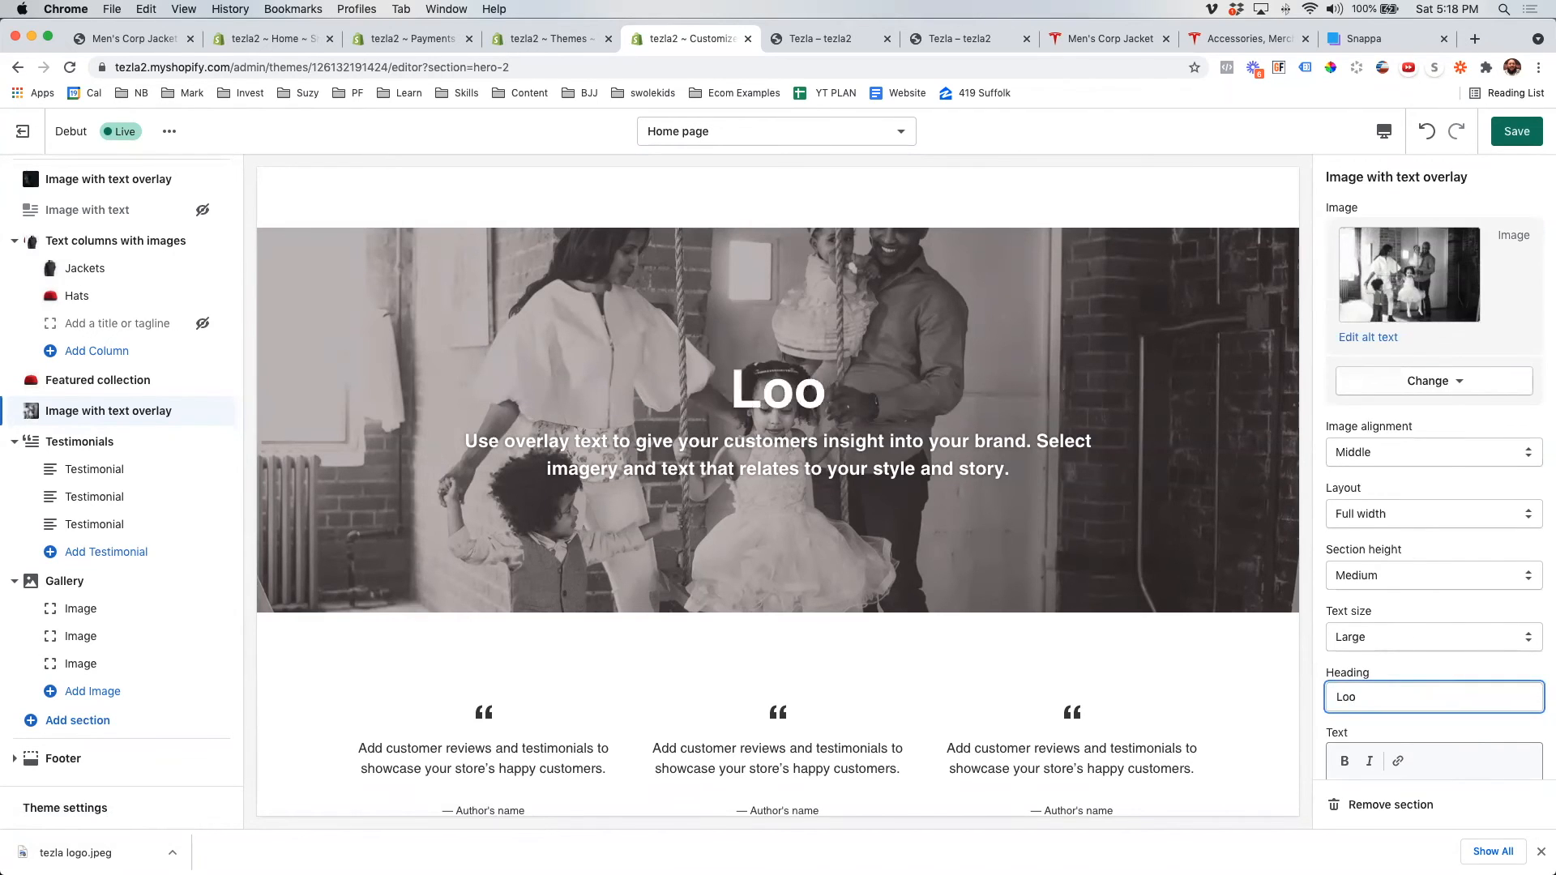
key("BackSpace")
type("Helping ")
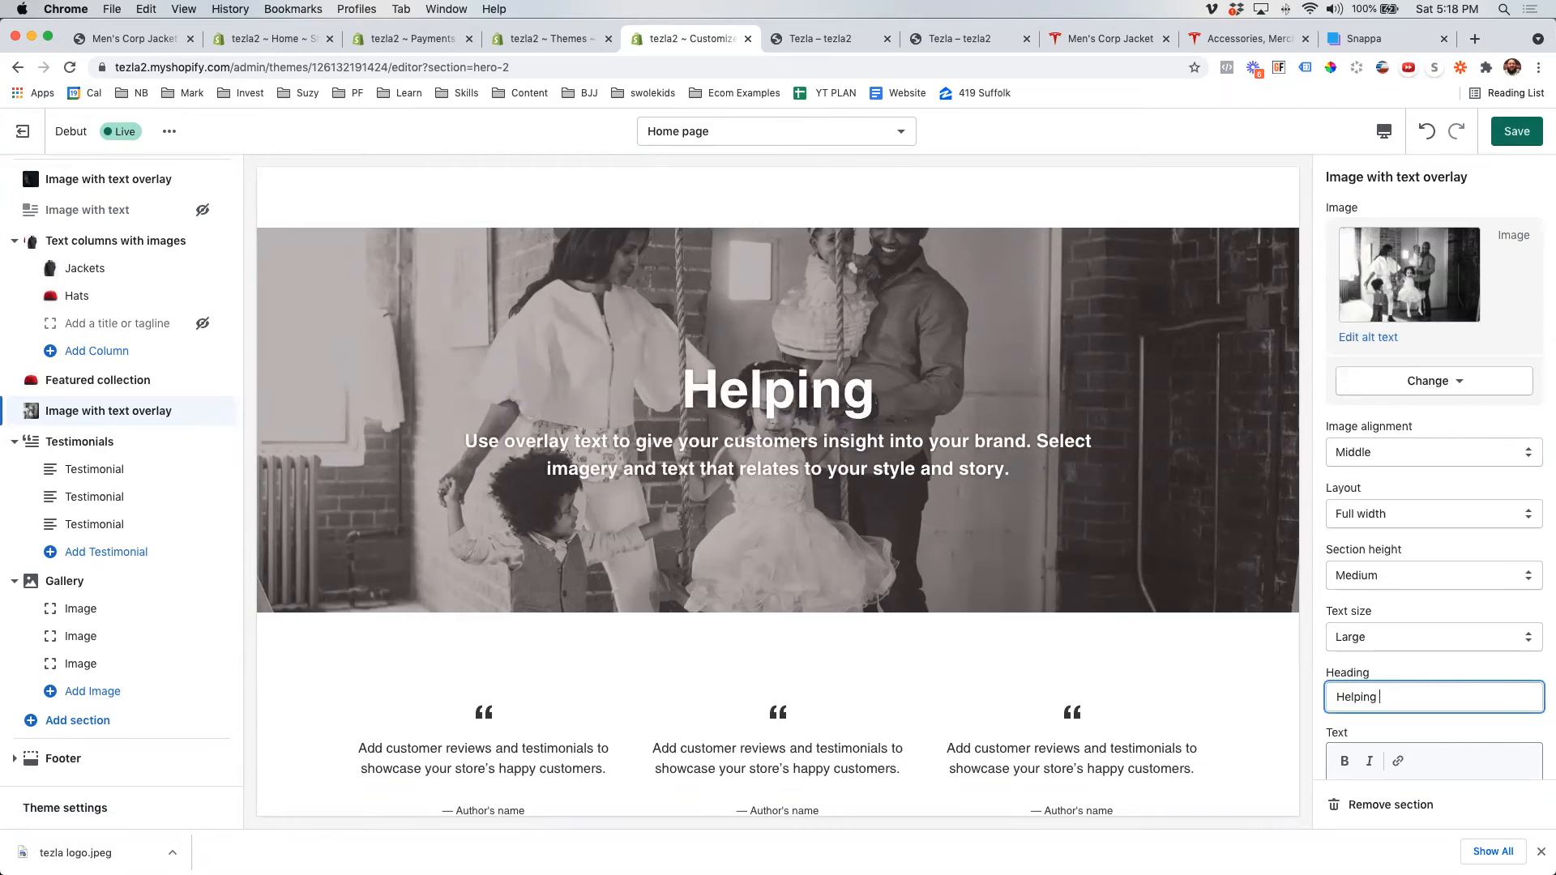
type("you look good")
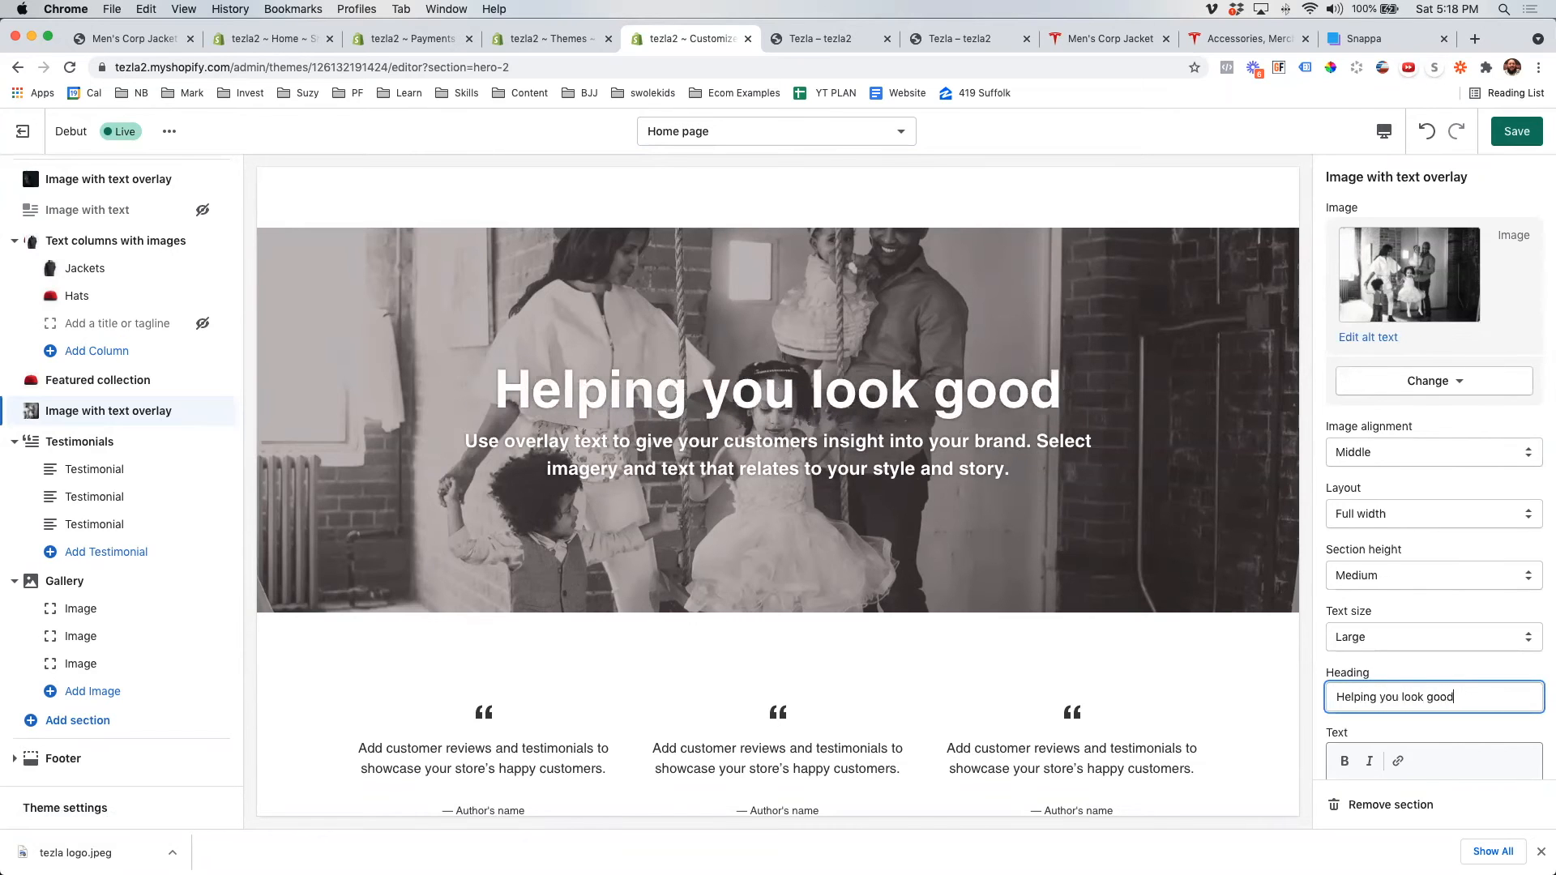
type("...")
- Replace the lower image overlay section's text with "So you can have a family one day."
scroll(1425, 705, "down", 3)
left_click(1425, 706)
key("super+a")
type("So you ")
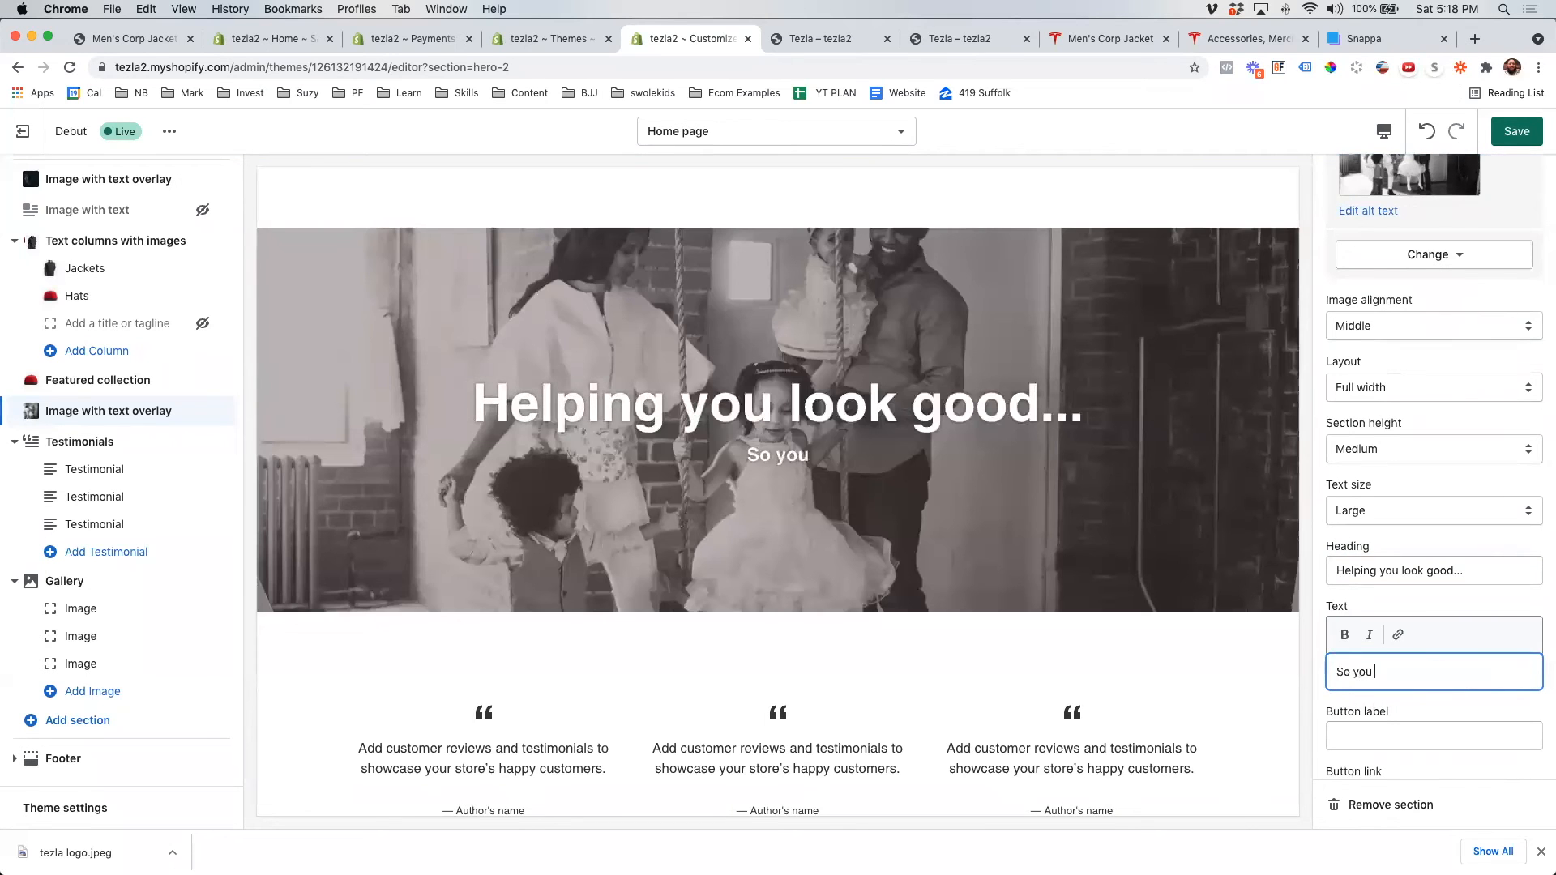
type("can have a famil")
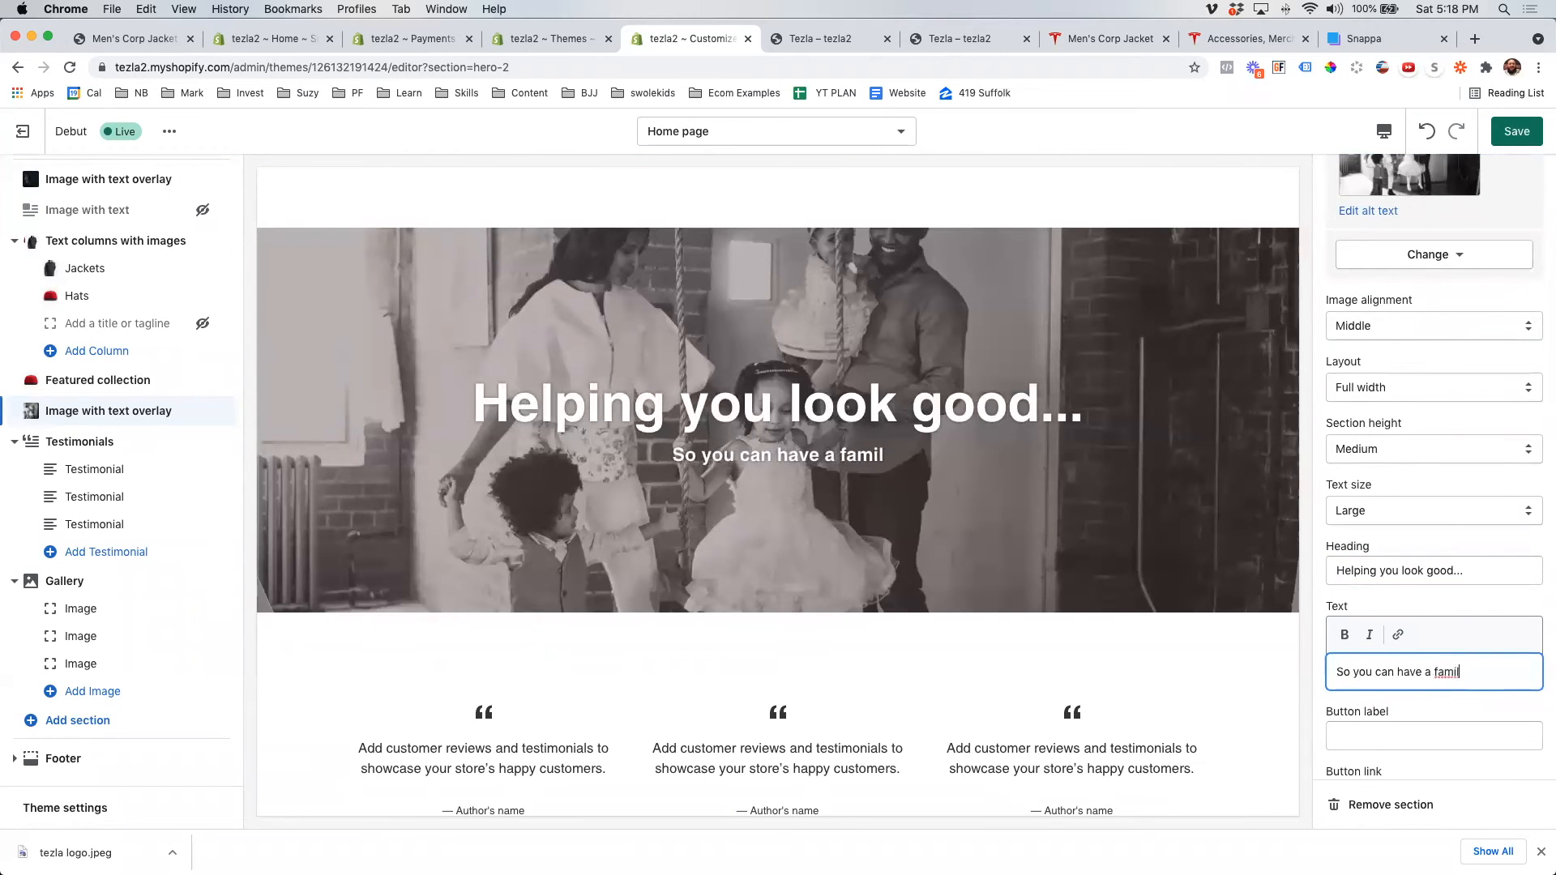
type("y one day.")
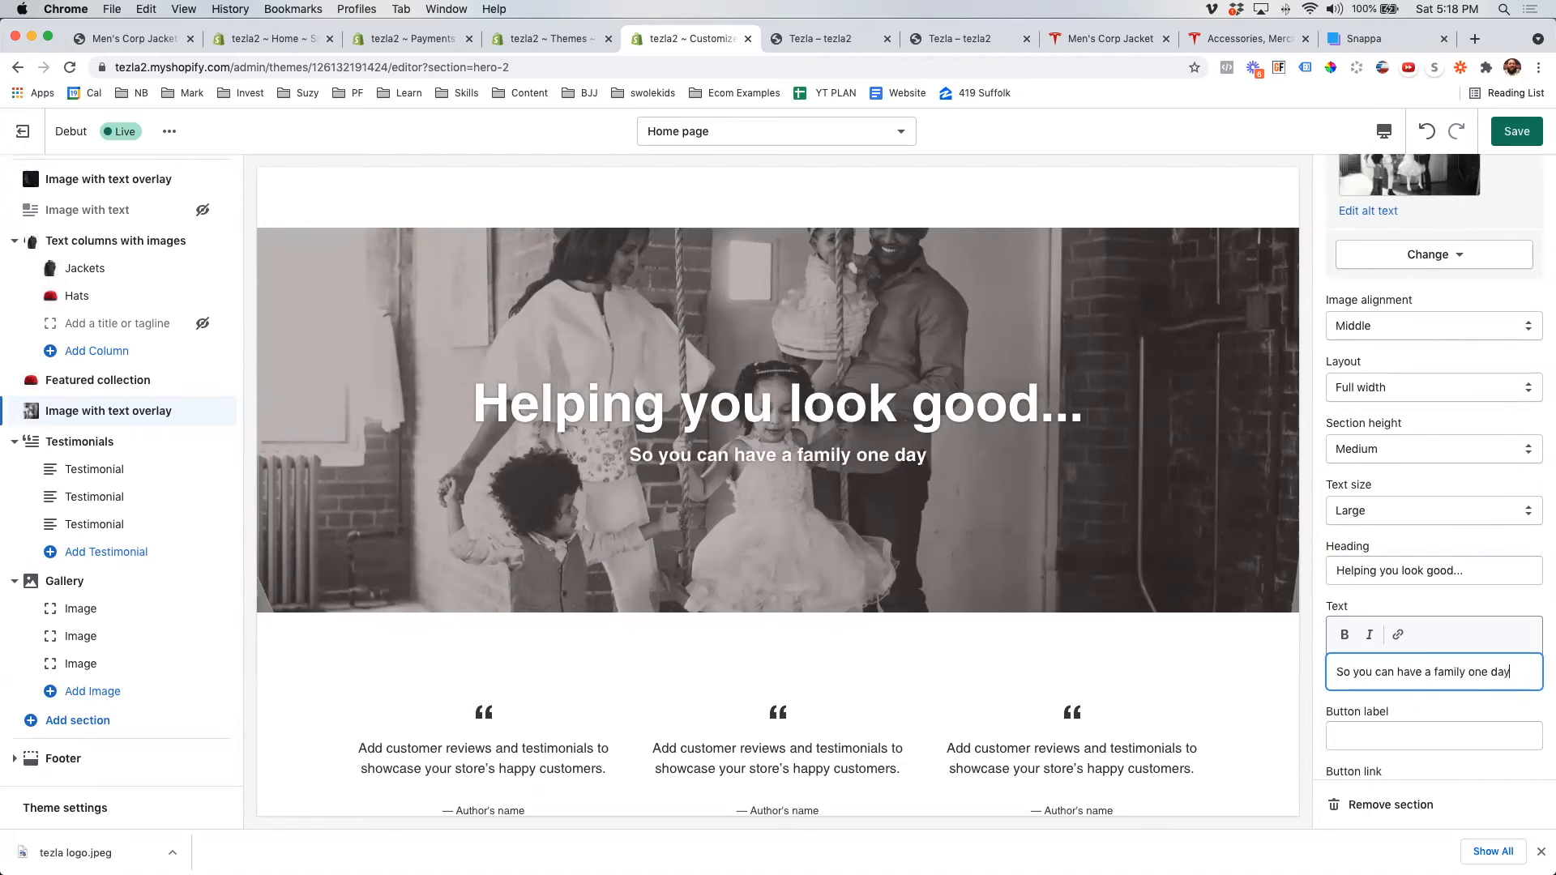
left_click(1403, 717)
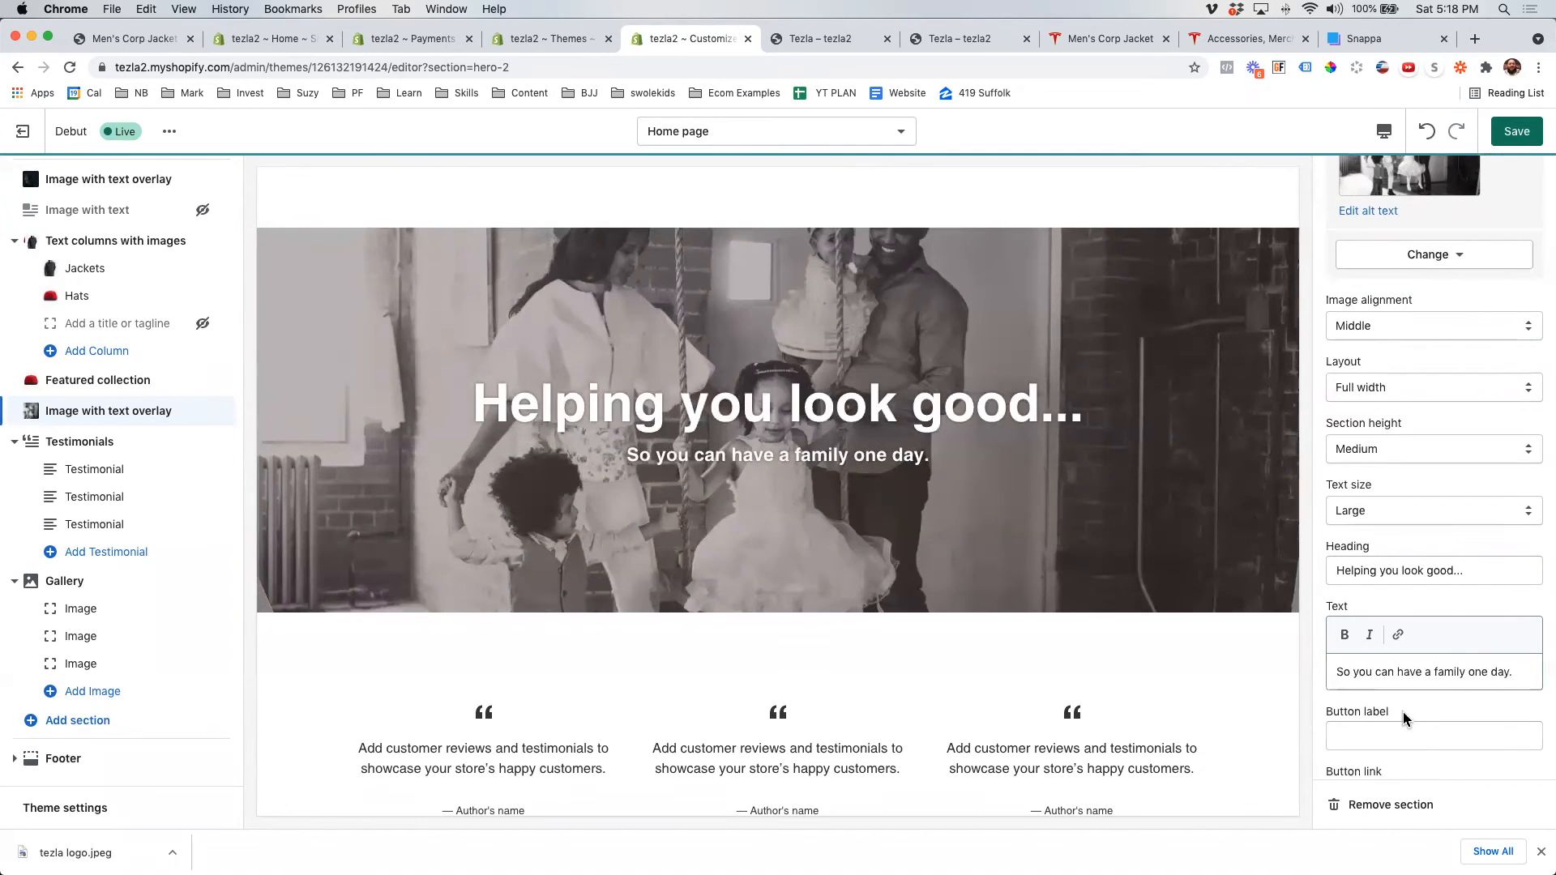
scroll(1407, 719, "down", 1)
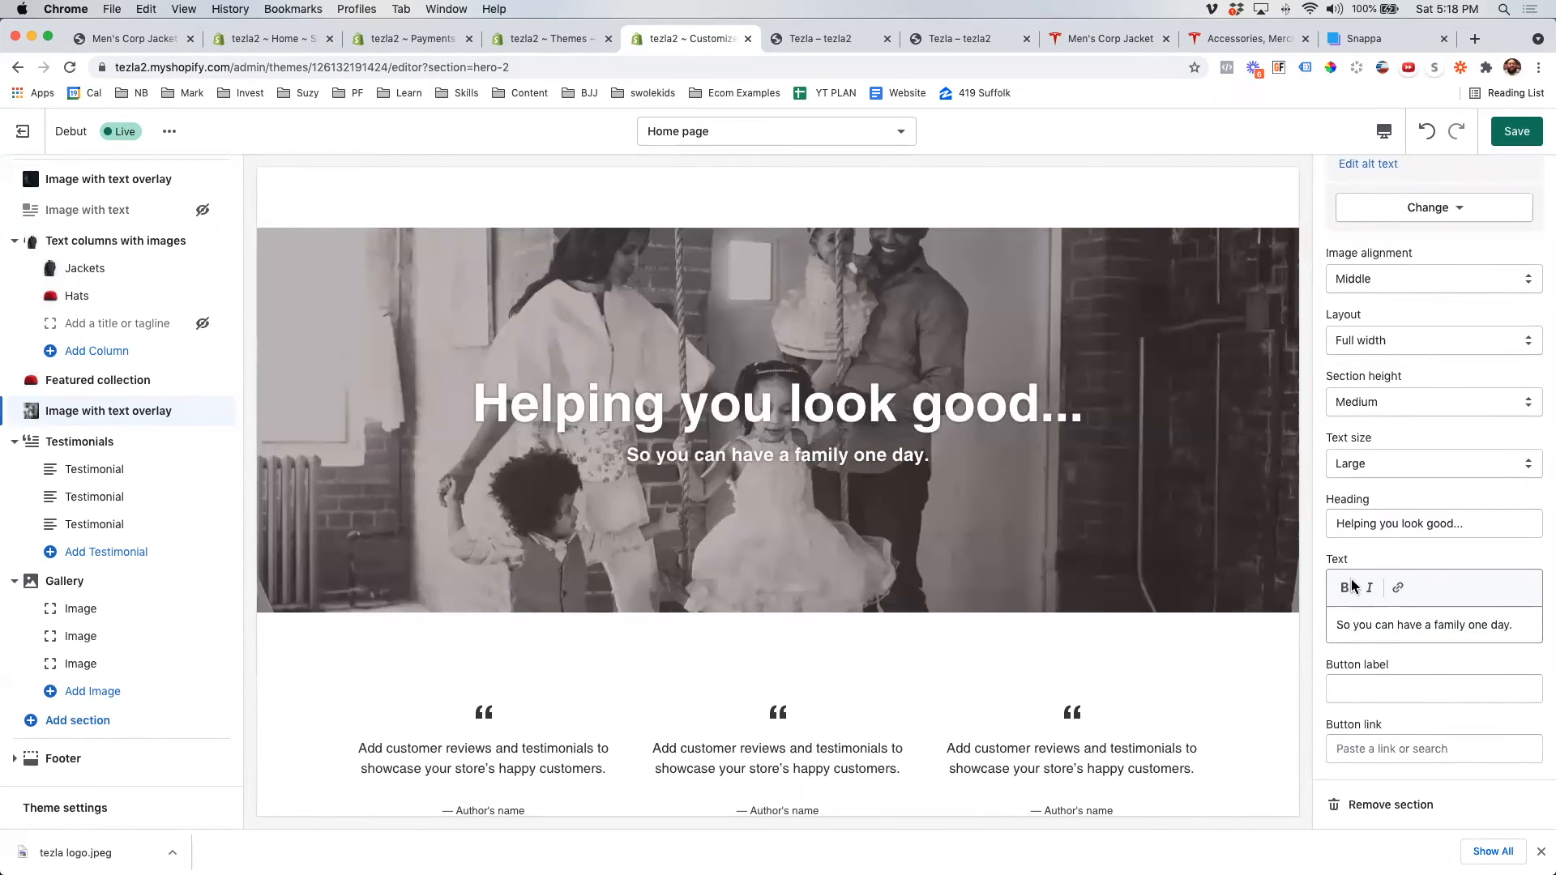
- Hide the Testimonials and Gallery sections from the home page and collapse both in the section list
scroll(610, 600, "down", 5)
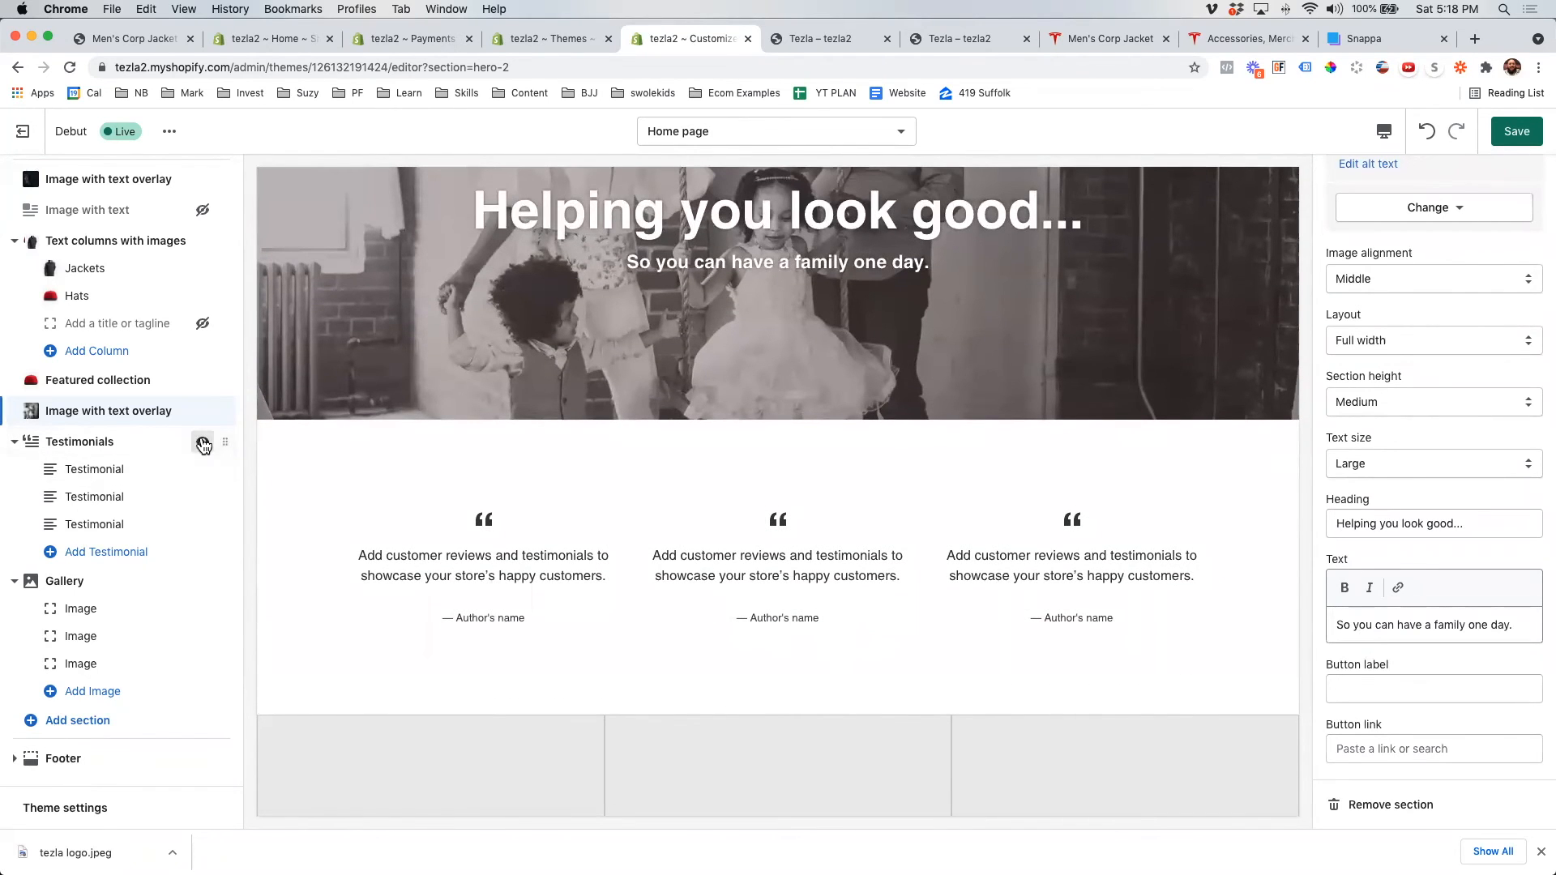
left_click(203, 442)
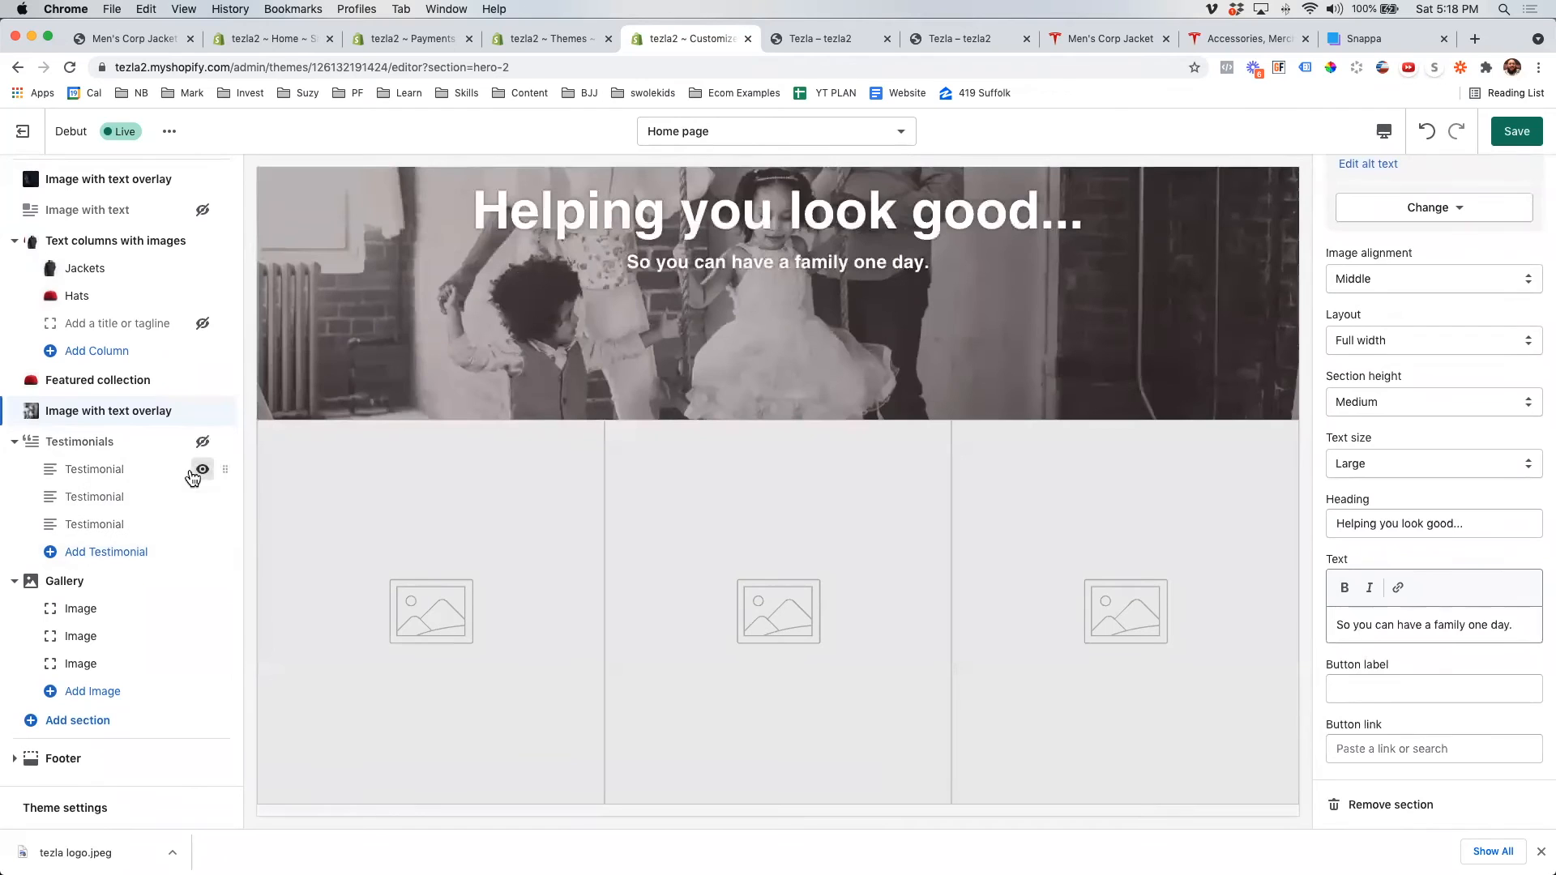
left_click(202, 473)
left_click(76, 581)
left_click(202, 582)
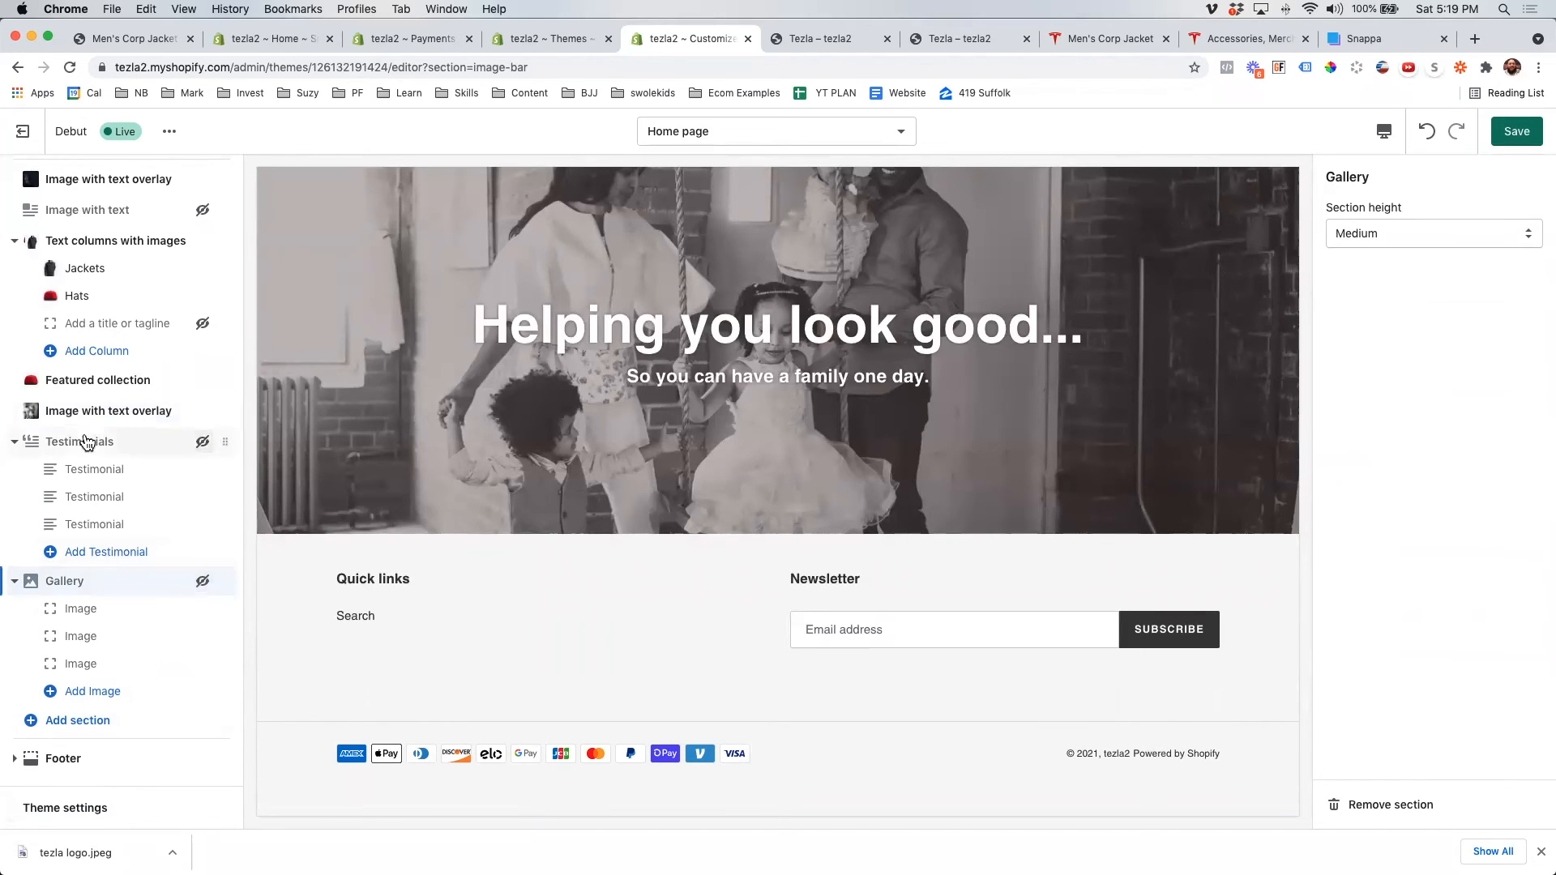
left_click(14, 442)
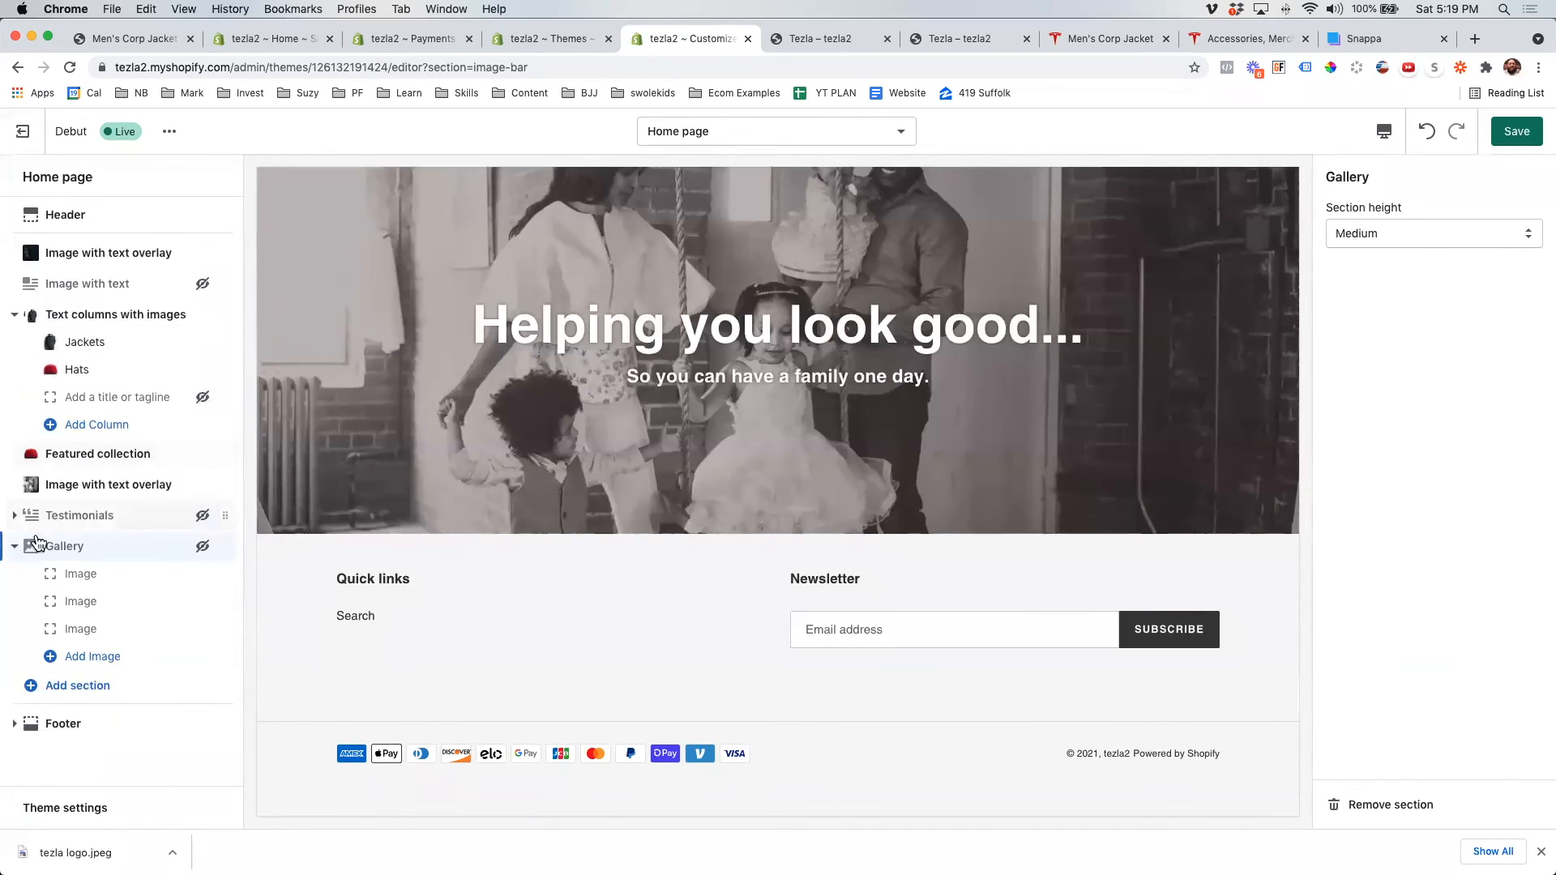
left_click(15, 547)
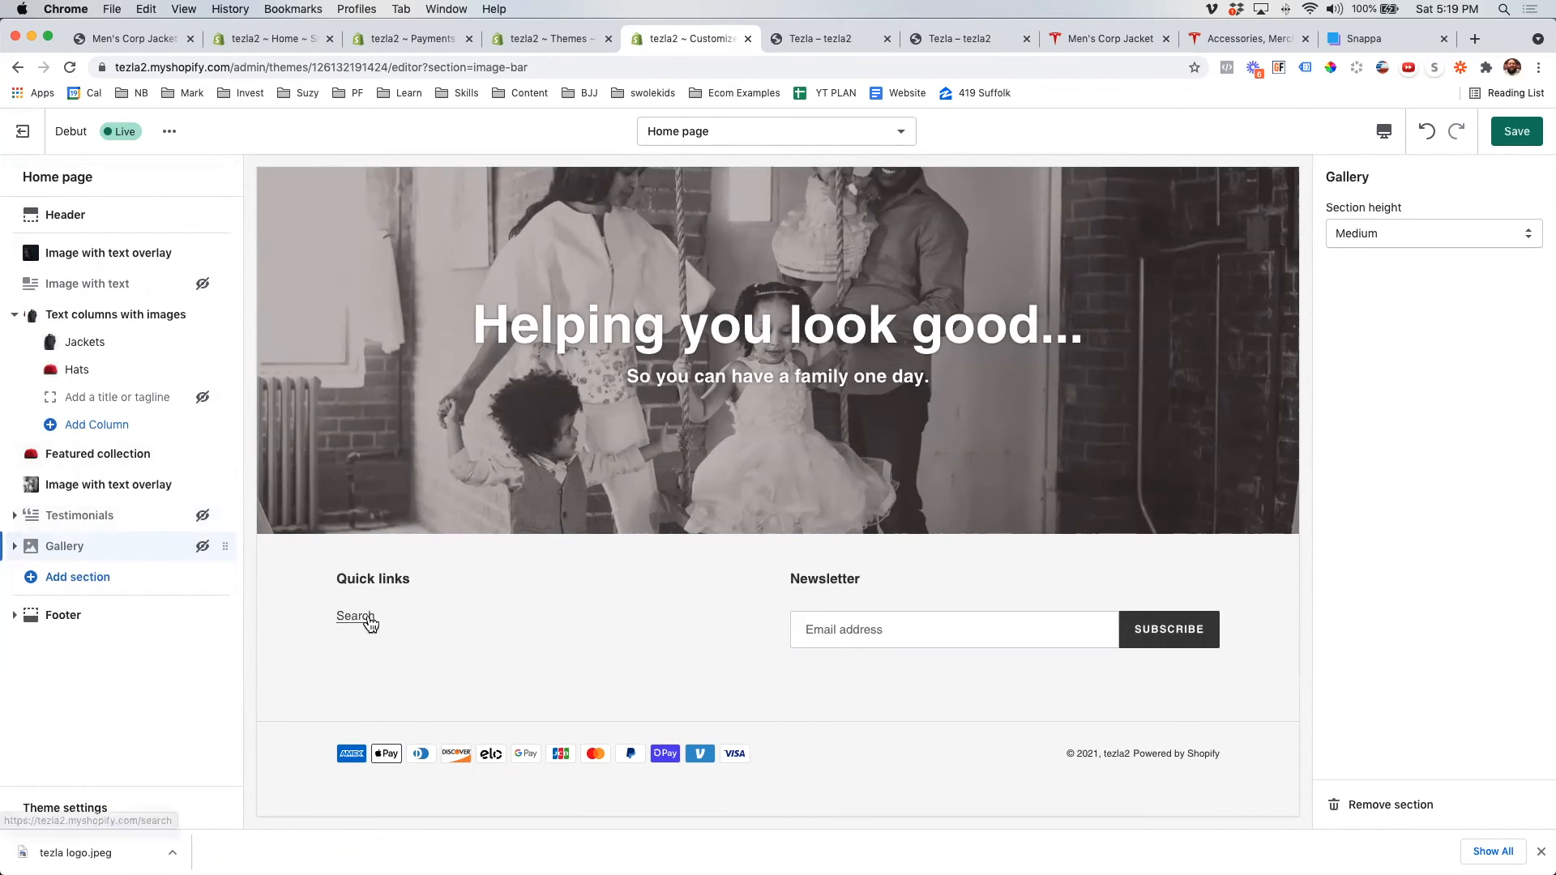
- Switch the home page preview to mobile and examine the layout from the banner down to the footer
scroll(728, 648, "up", 10)
scroll(728, 648, "up", 10)
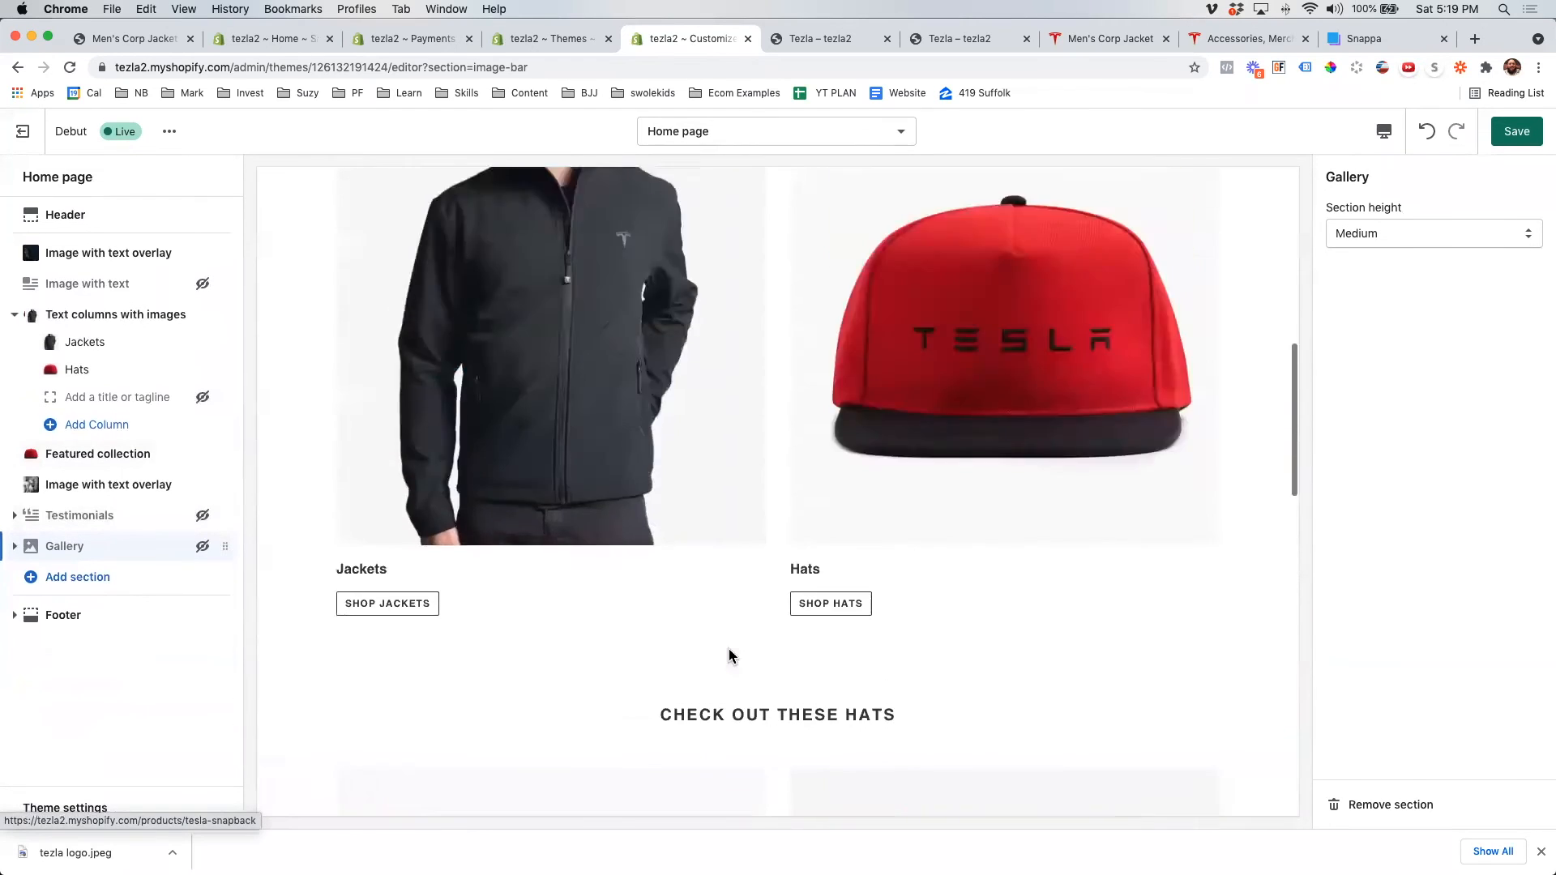
left_click(1383, 131)
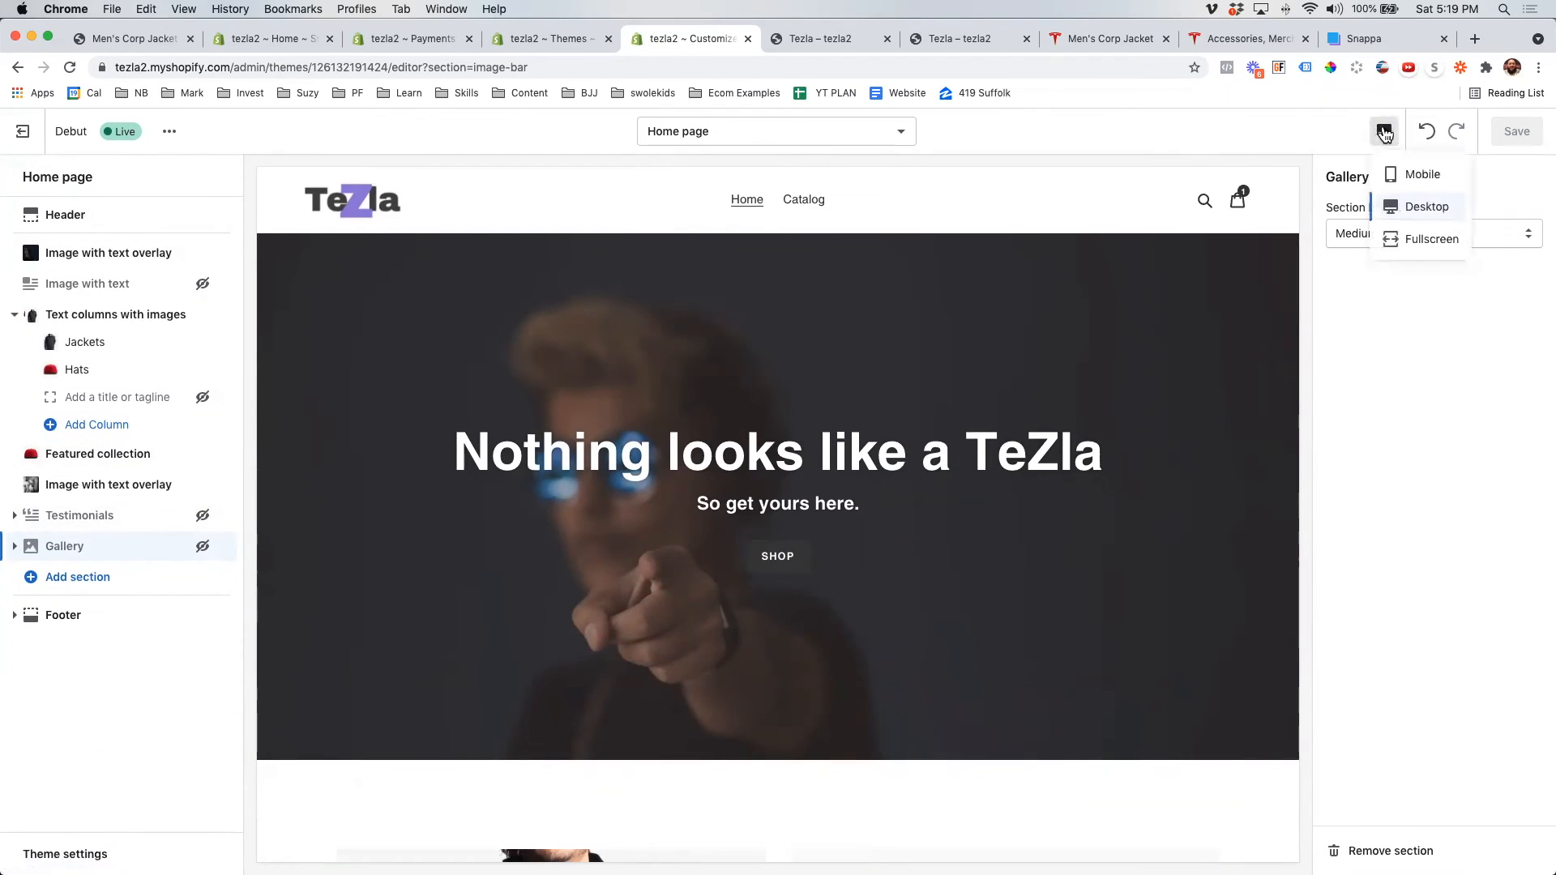
left_click(1421, 177)
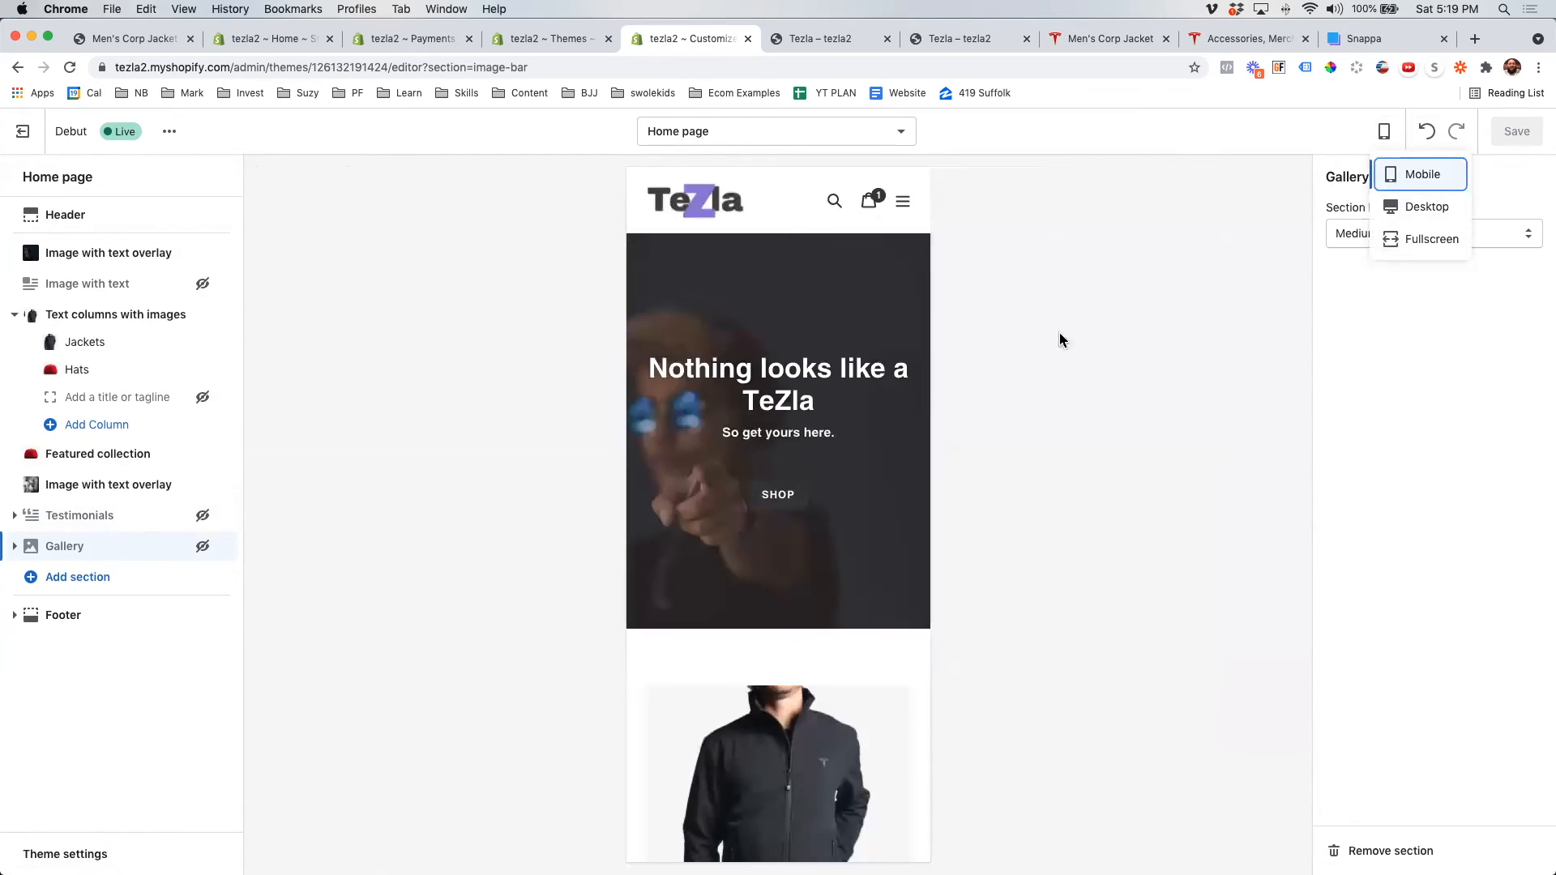
scroll(863, 395, "down", 6)
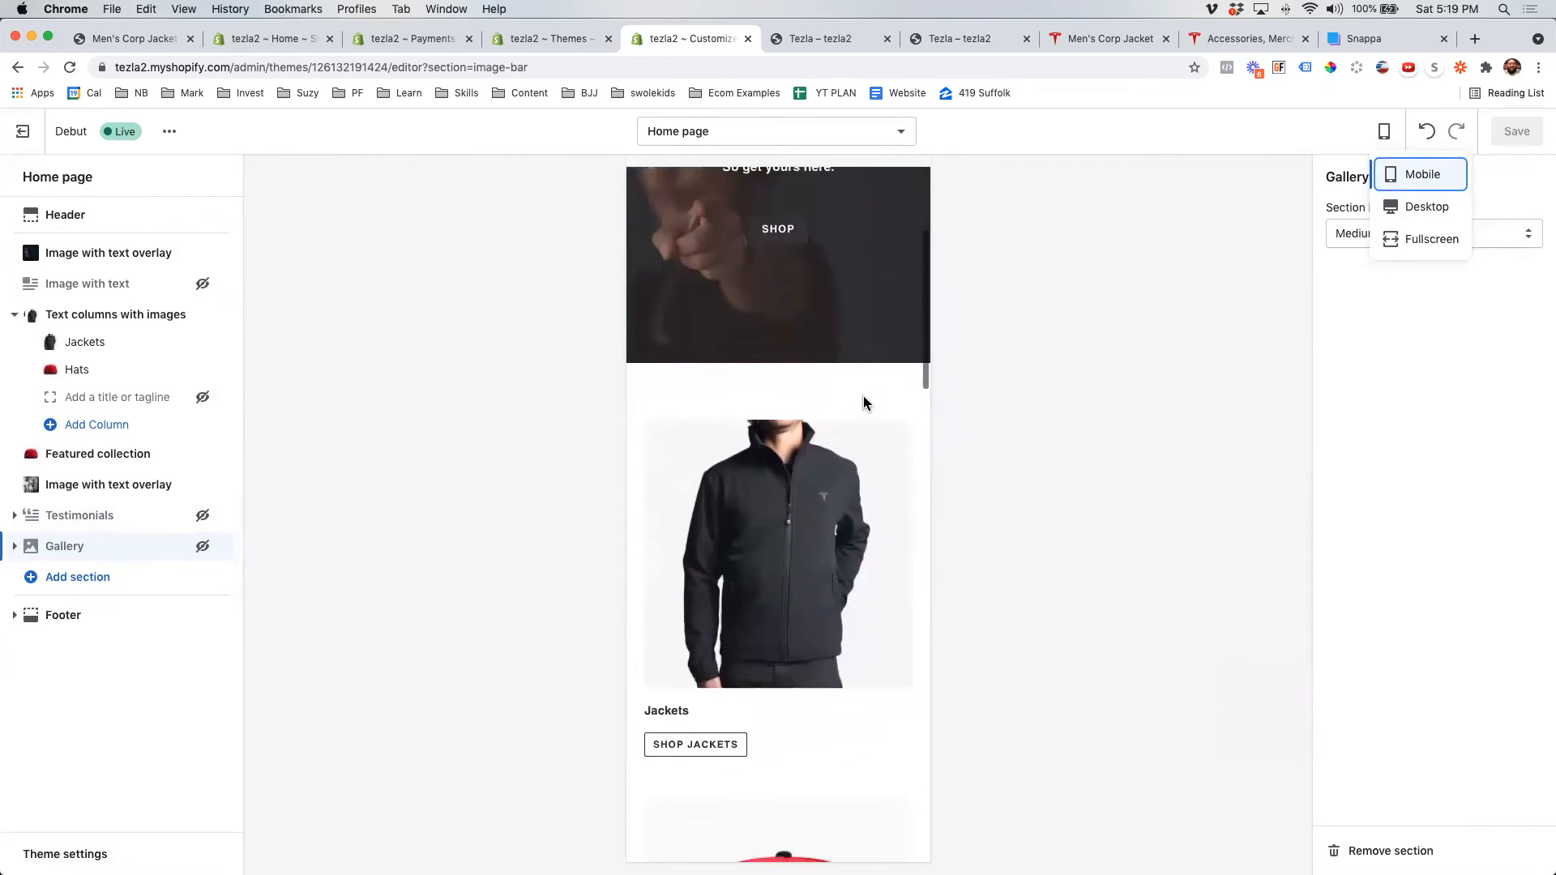
scroll(864, 394, "down", 10)
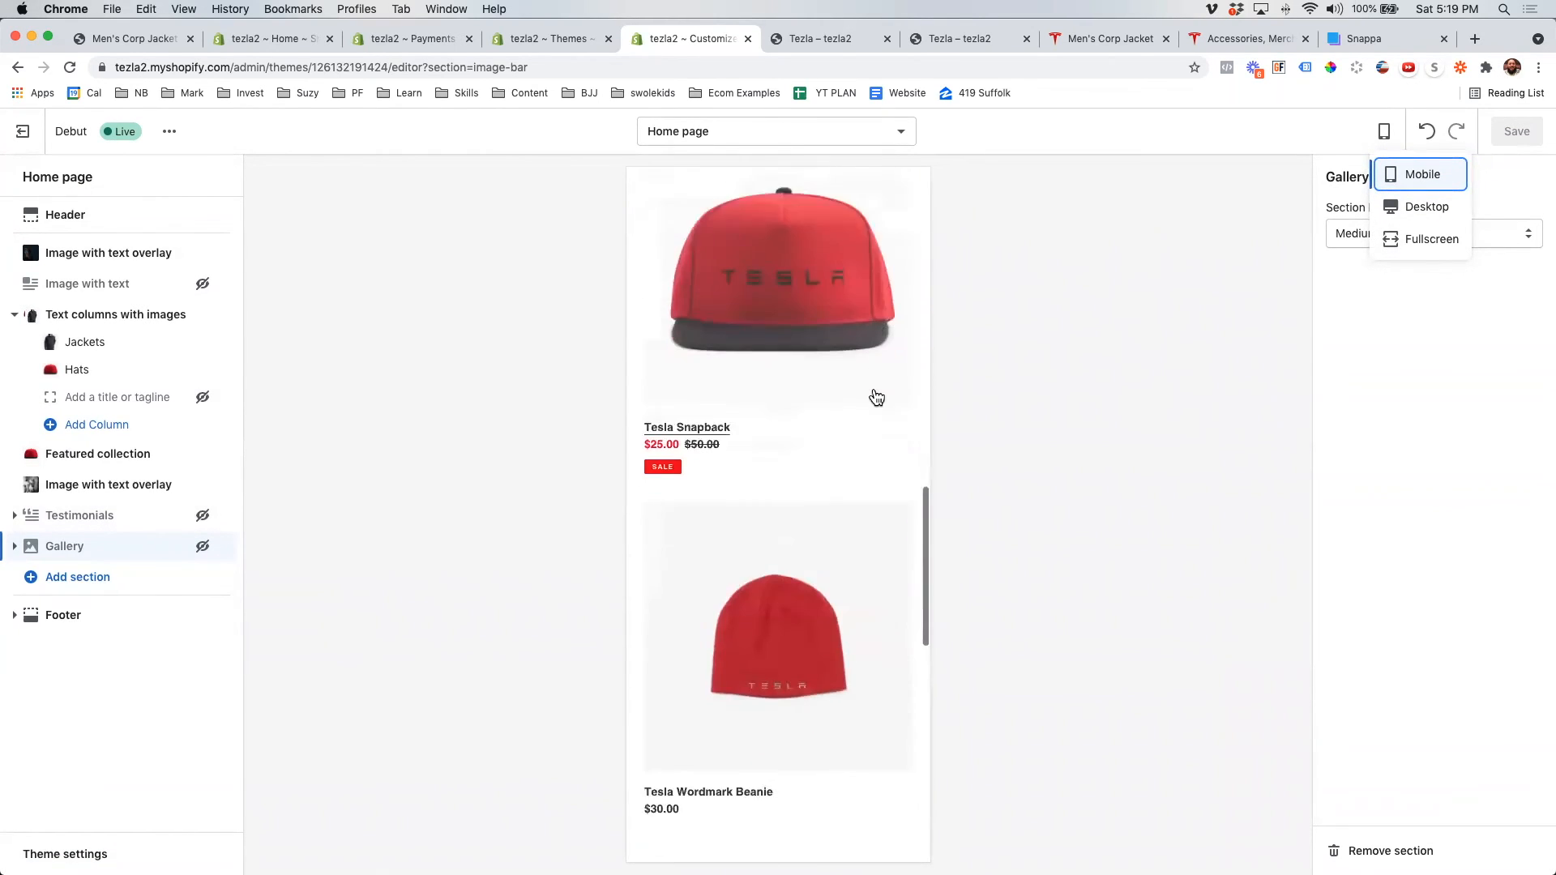
scroll(874, 396, "down", 8)
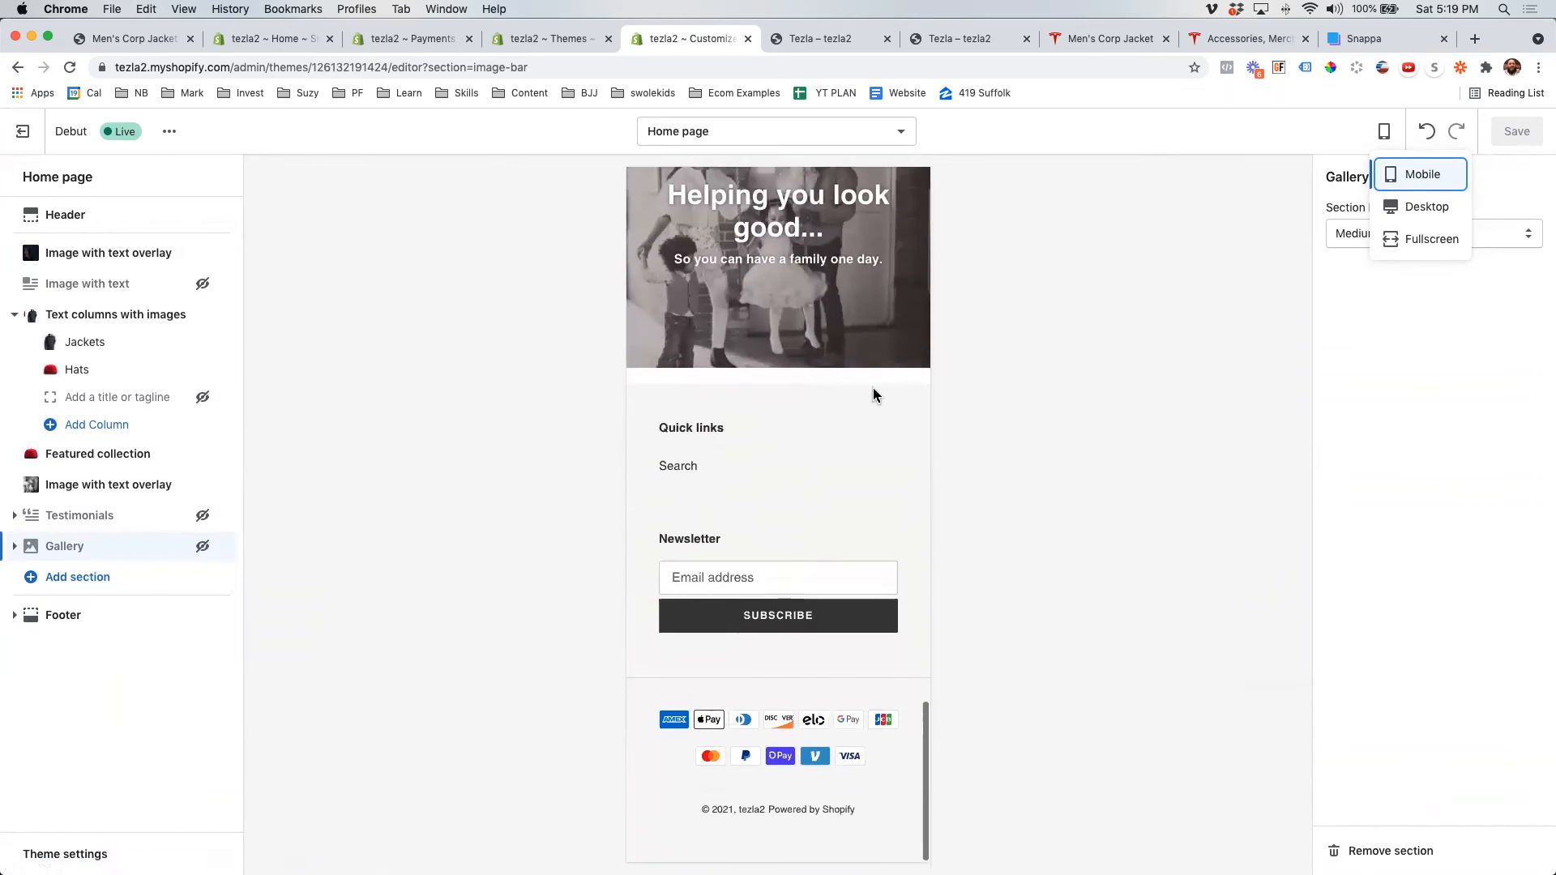
scroll(873, 395, "up", 4)
scroll(873, 396, "up", 3)
scroll(860, 487, "down", 2)
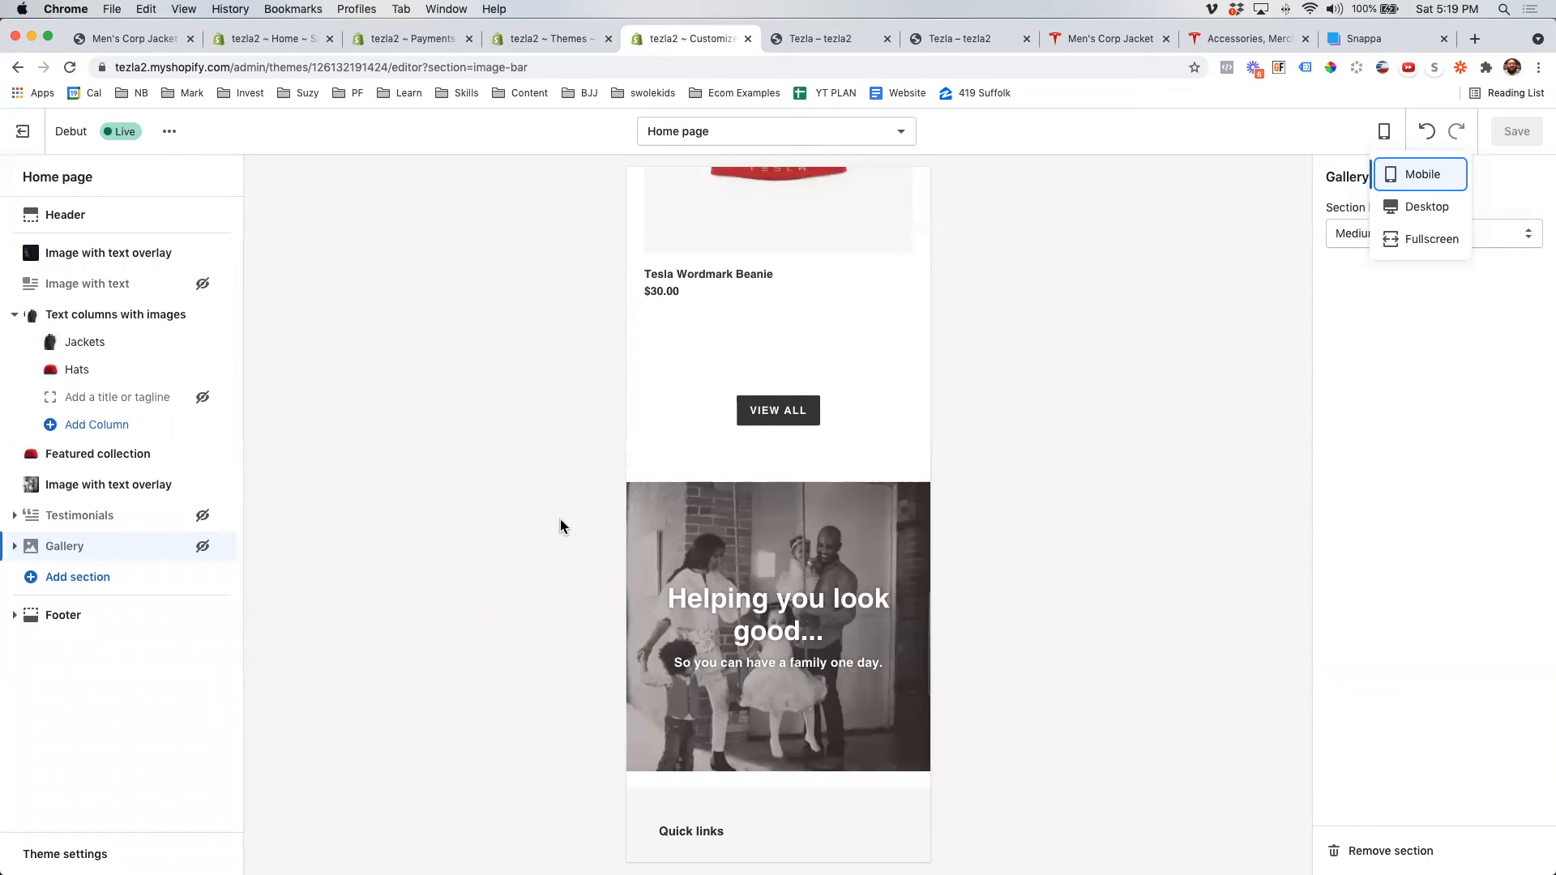
scroll(800, 498, "up", 4)
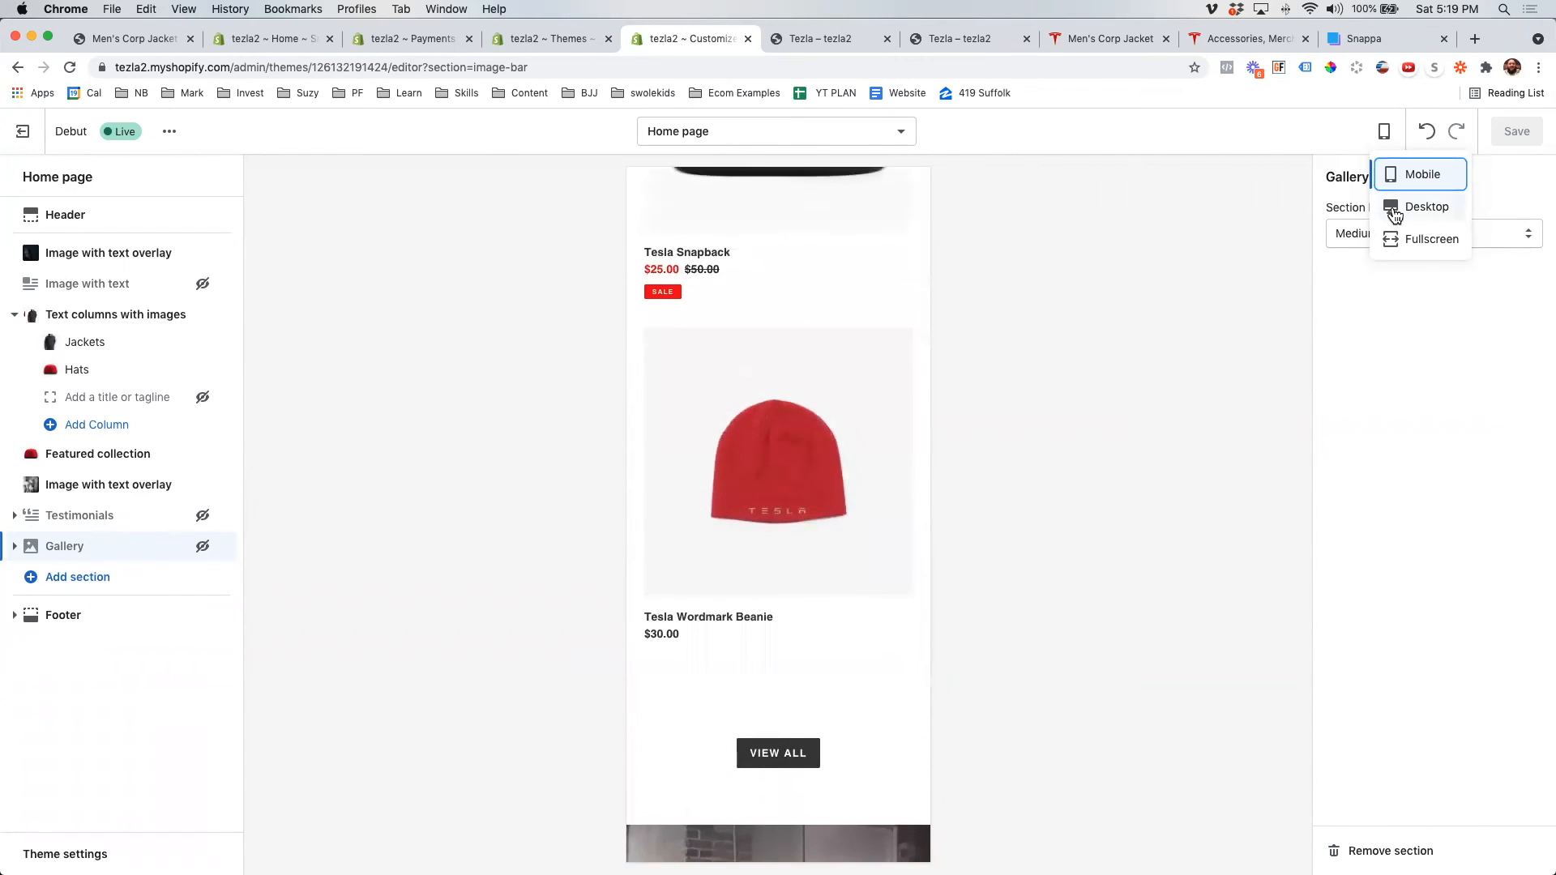
- Compare the desktop view of the home page with the mobile view, ending at the mobile page's header
left_click(1418, 207)
left_click(1385, 135)
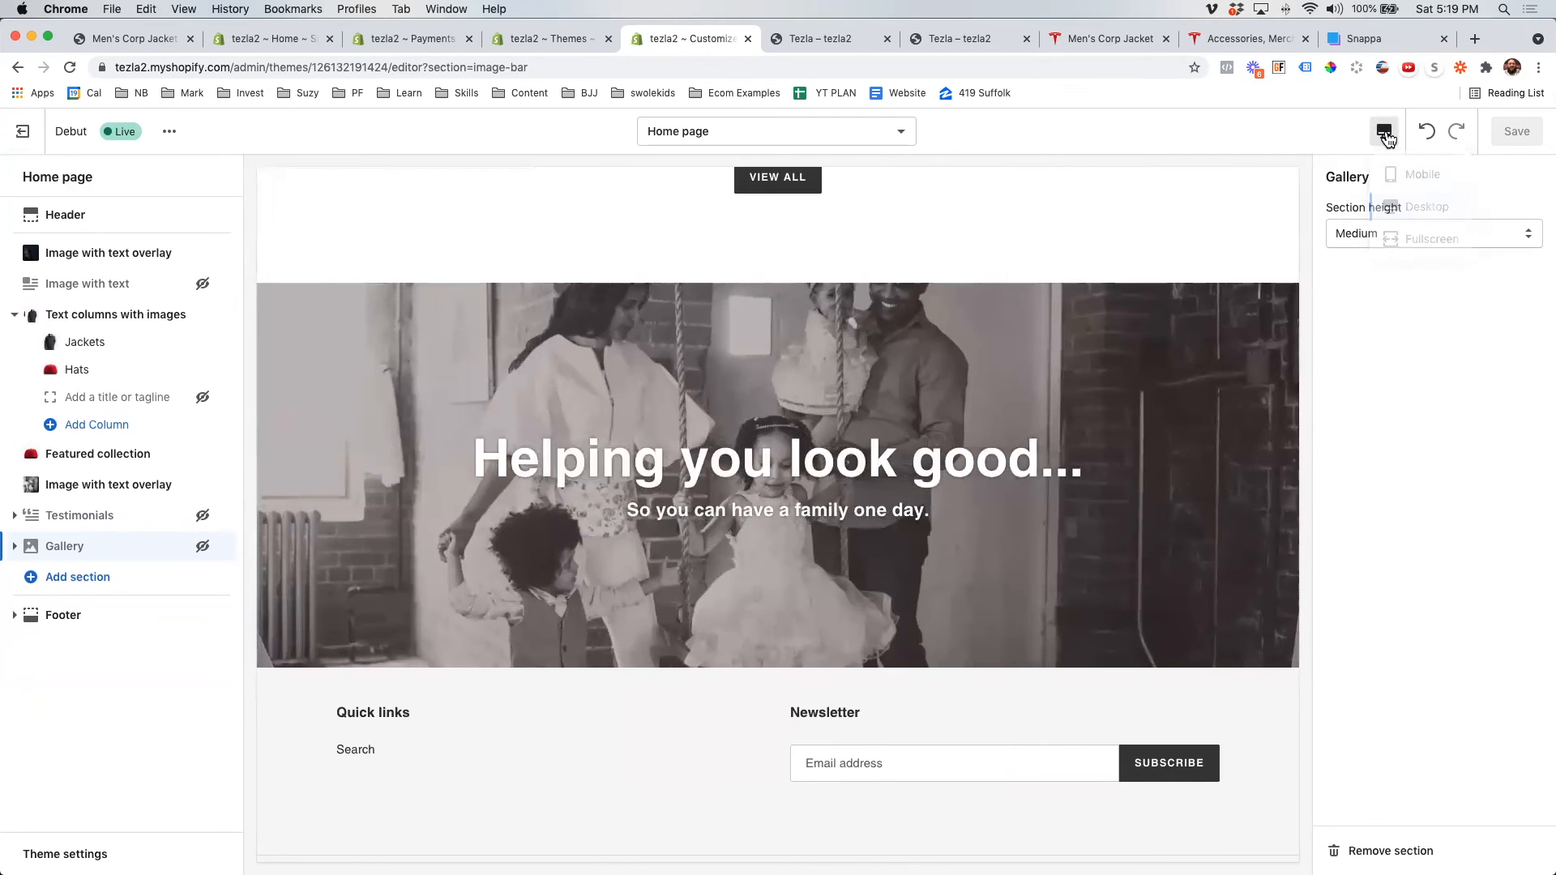
left_click(1387, 136)
left_click(1394, 180)
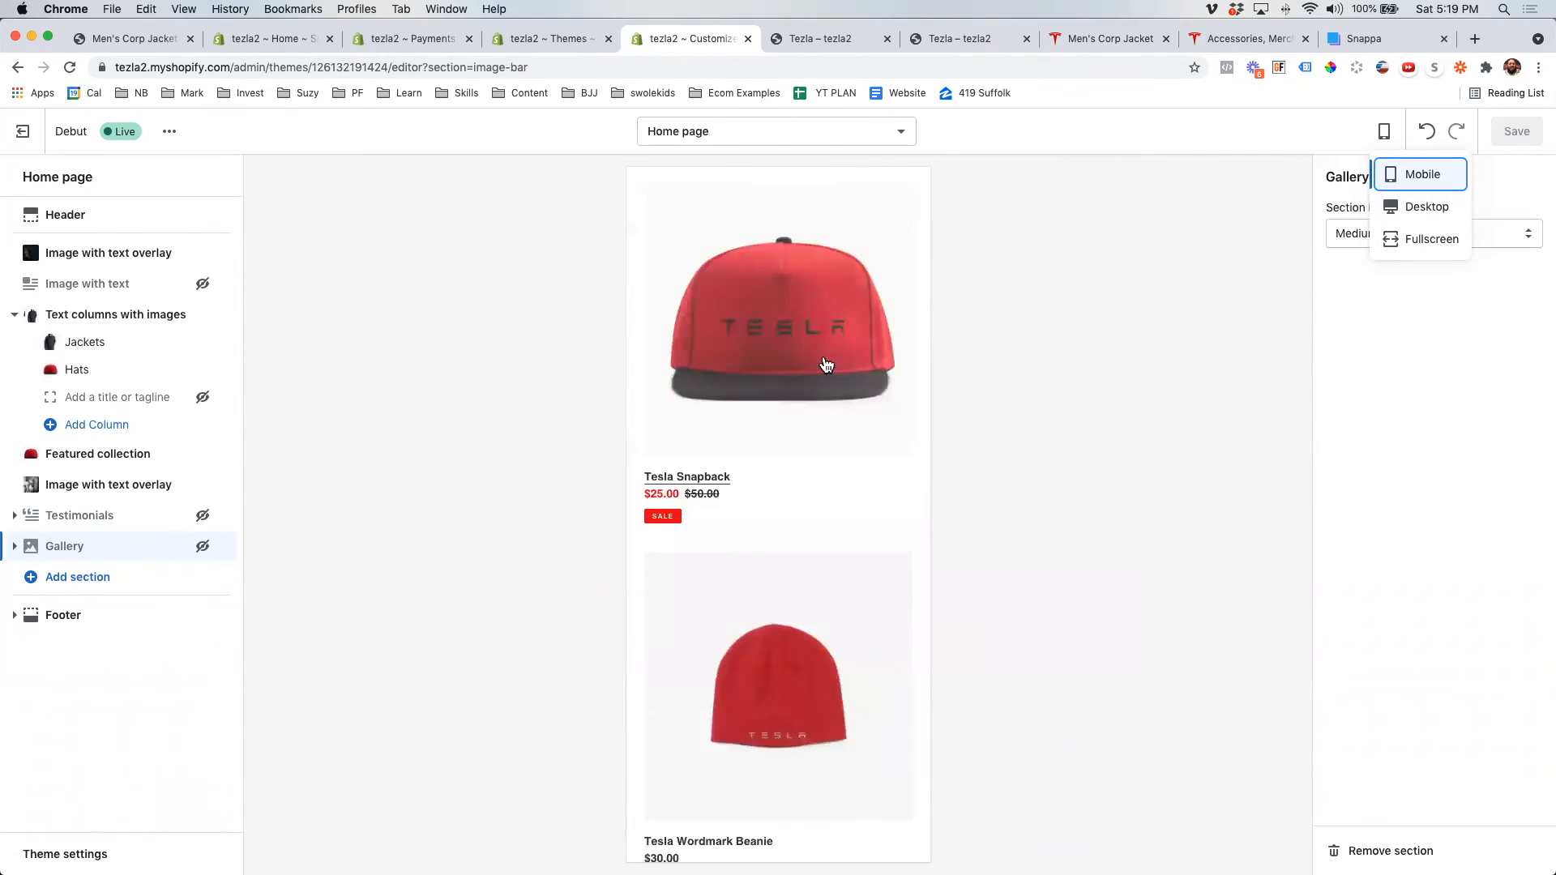
scroll(824, 358, "down", 5)
scroll(823, 362, "up", 8)
scroll(820, 369, "up", 4)
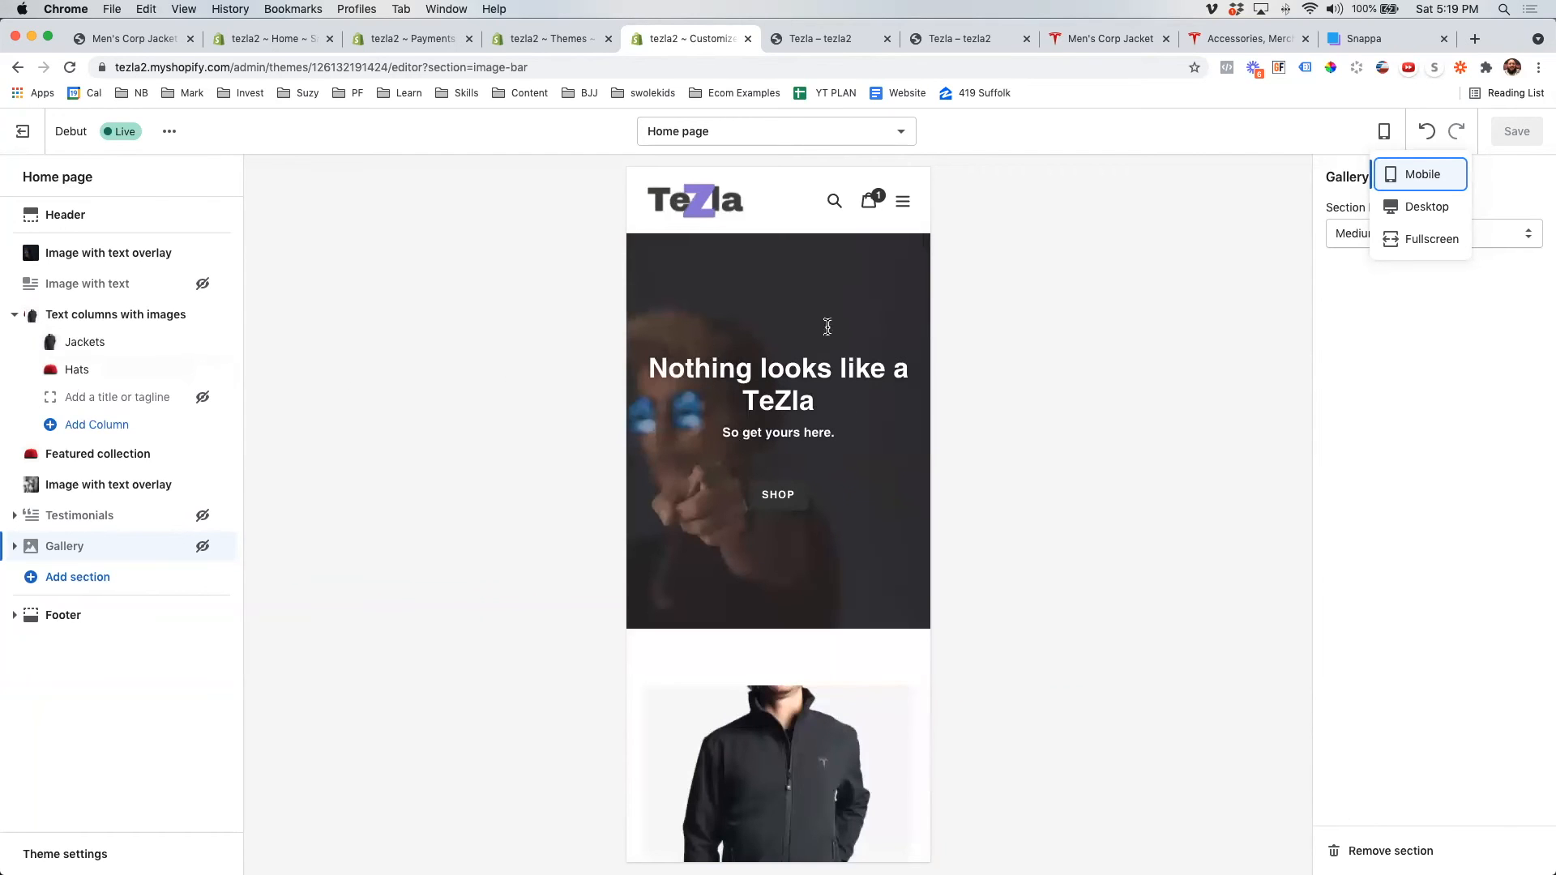
- Return the preview to desktop and open the live store to see where the banner's Shop button leads
left_click(1450, 216)
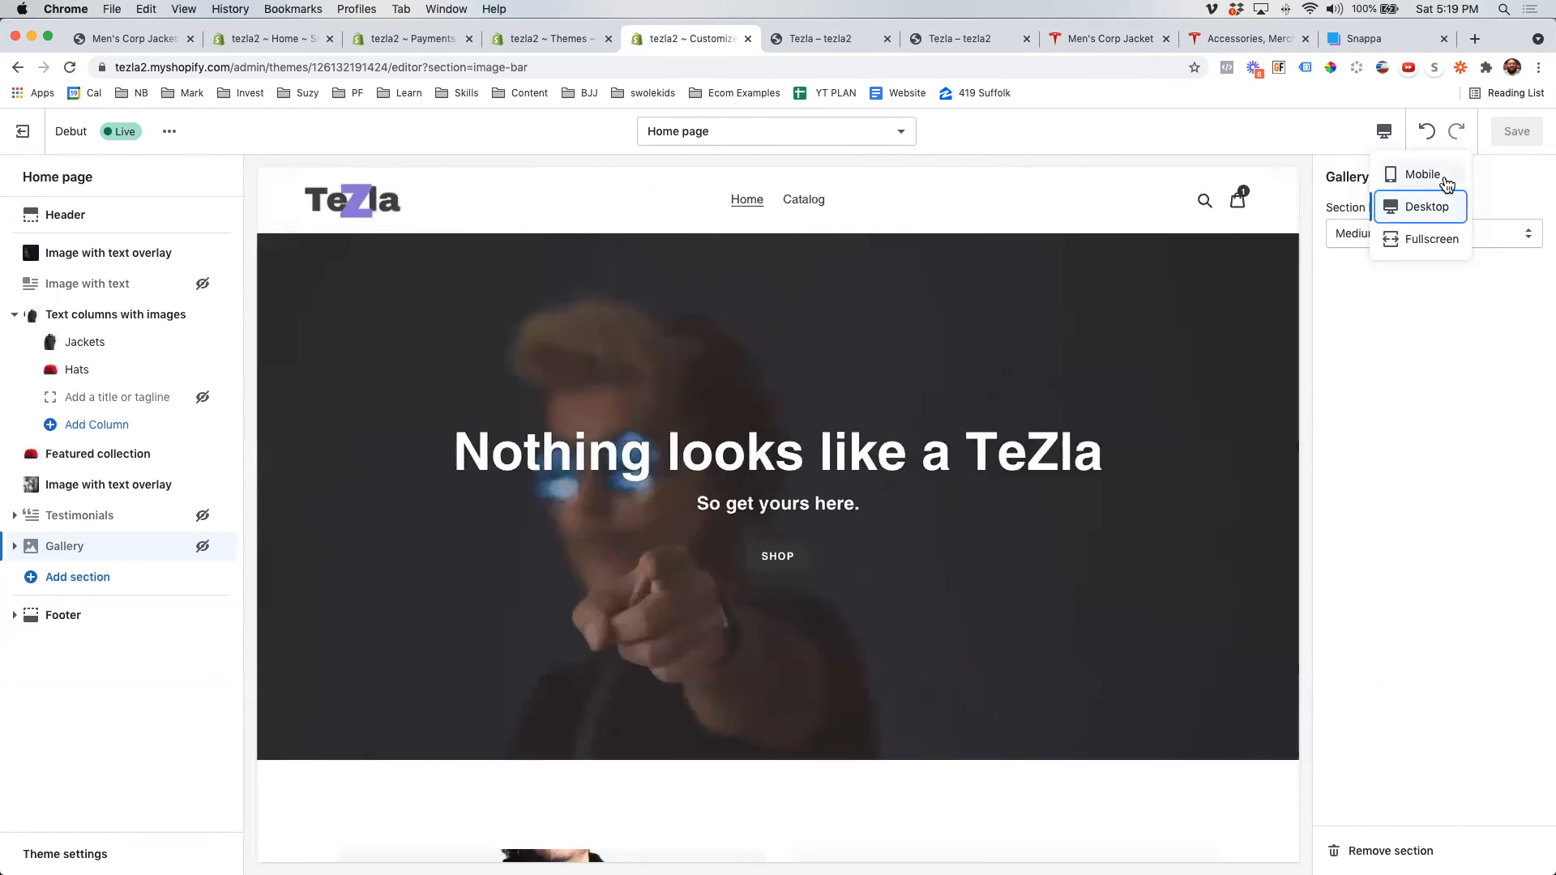
left_click(23, 131)
scroll(1203, 237, "up", 5)
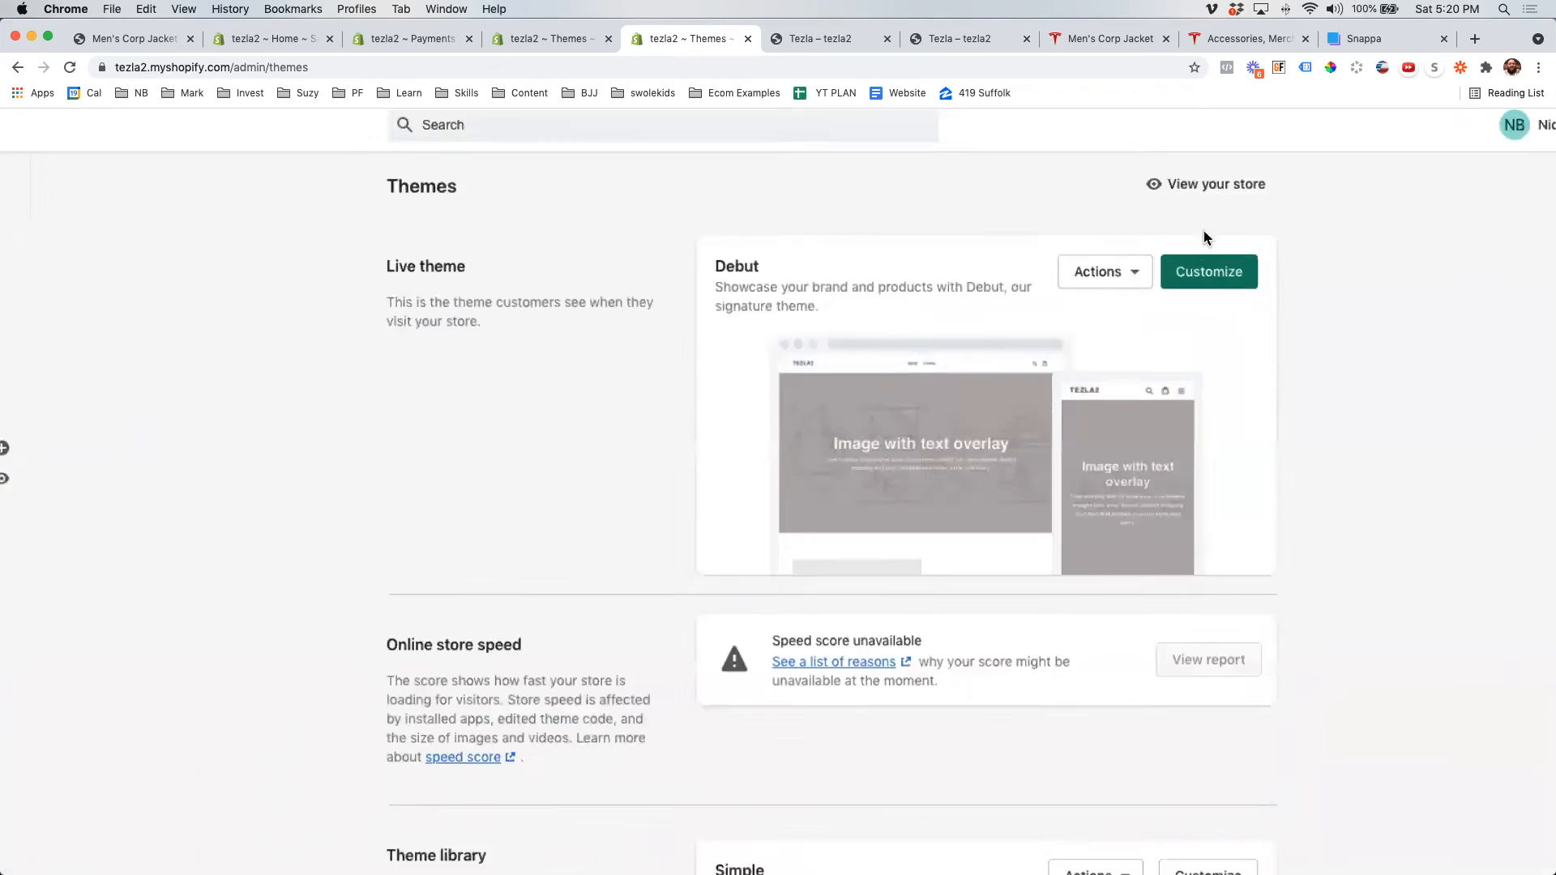
scroll(1178, 267, "down", 5)
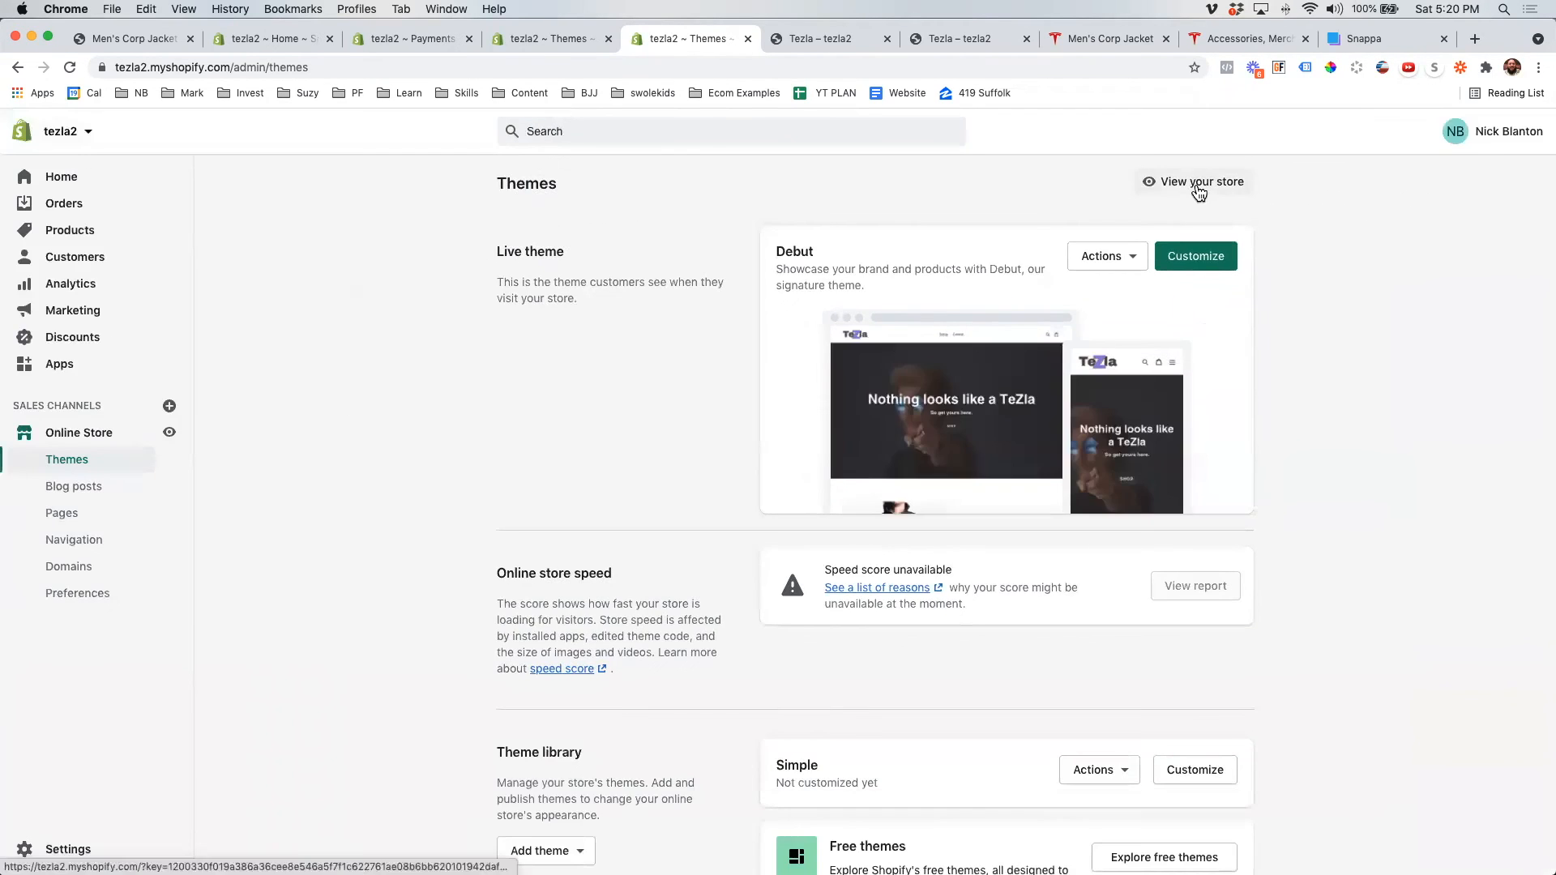
left_click(1204, 190)
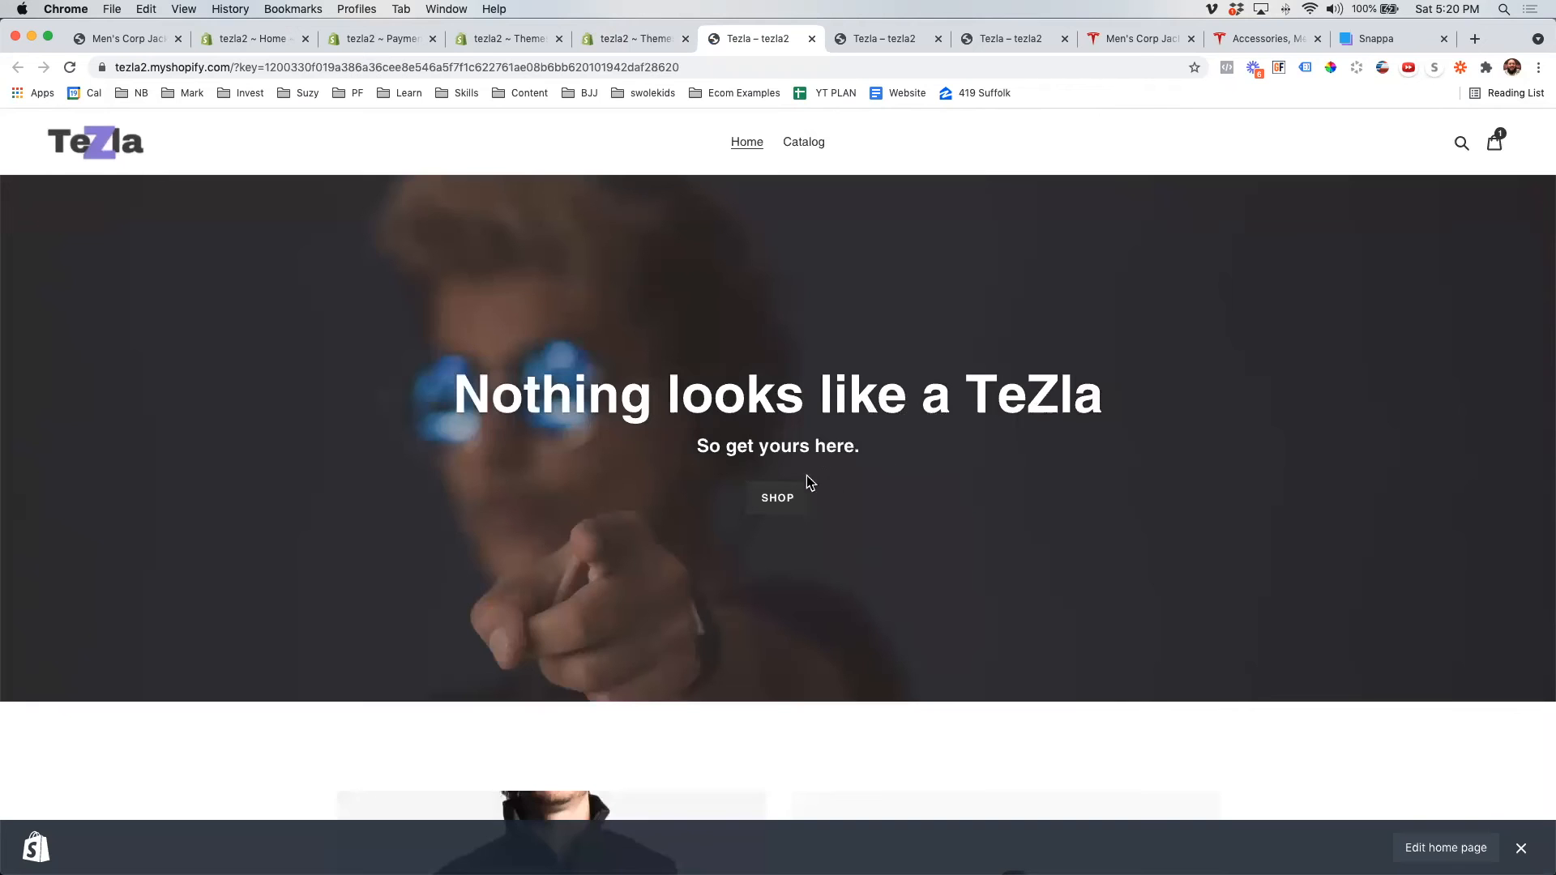
left_click(785, 508)
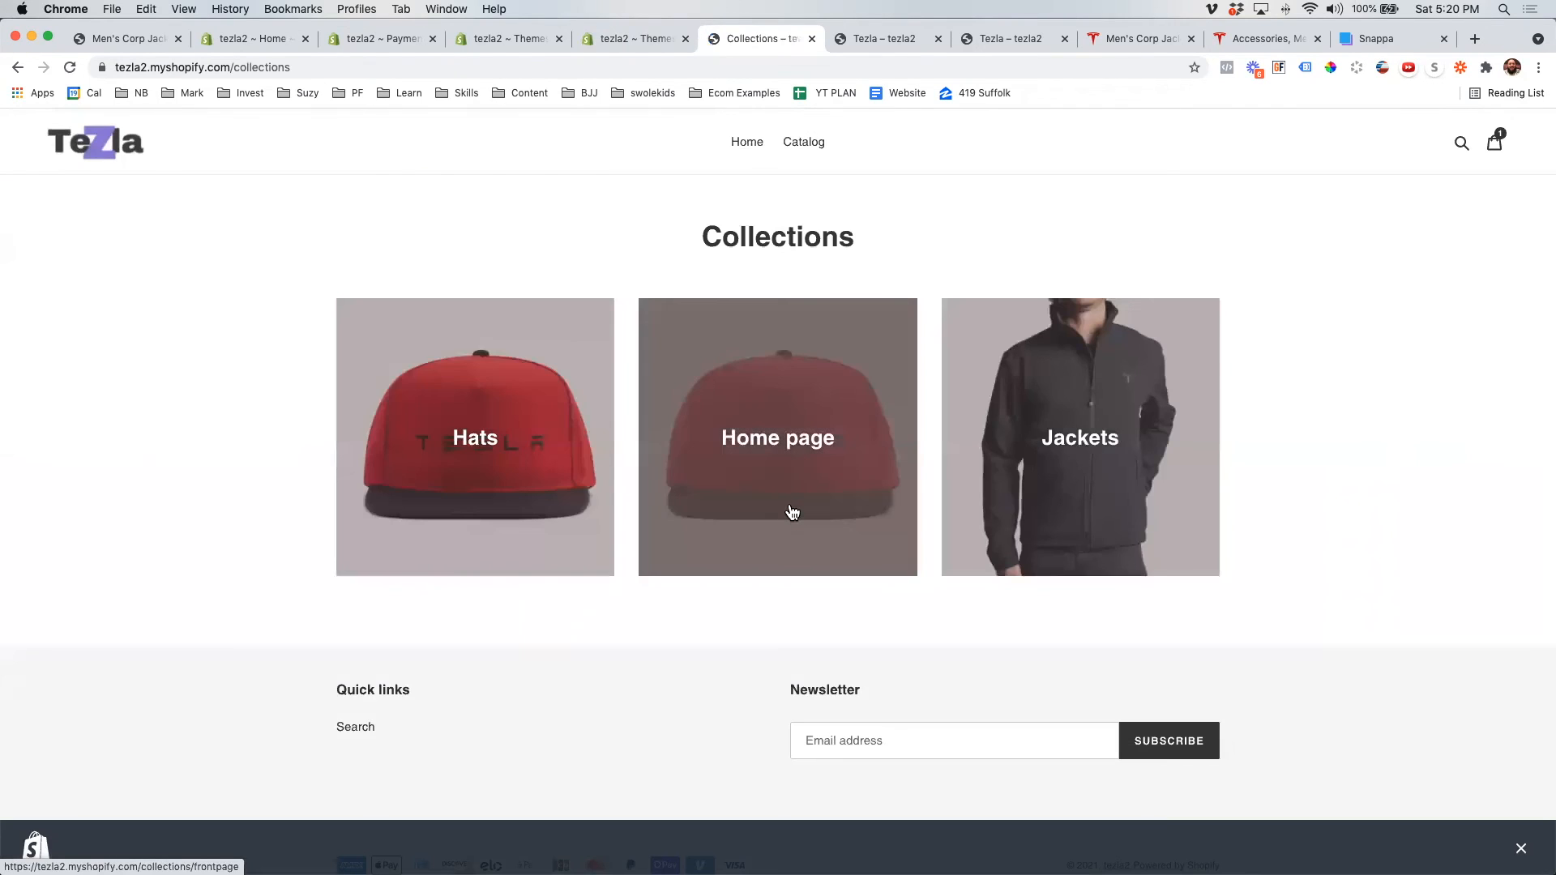
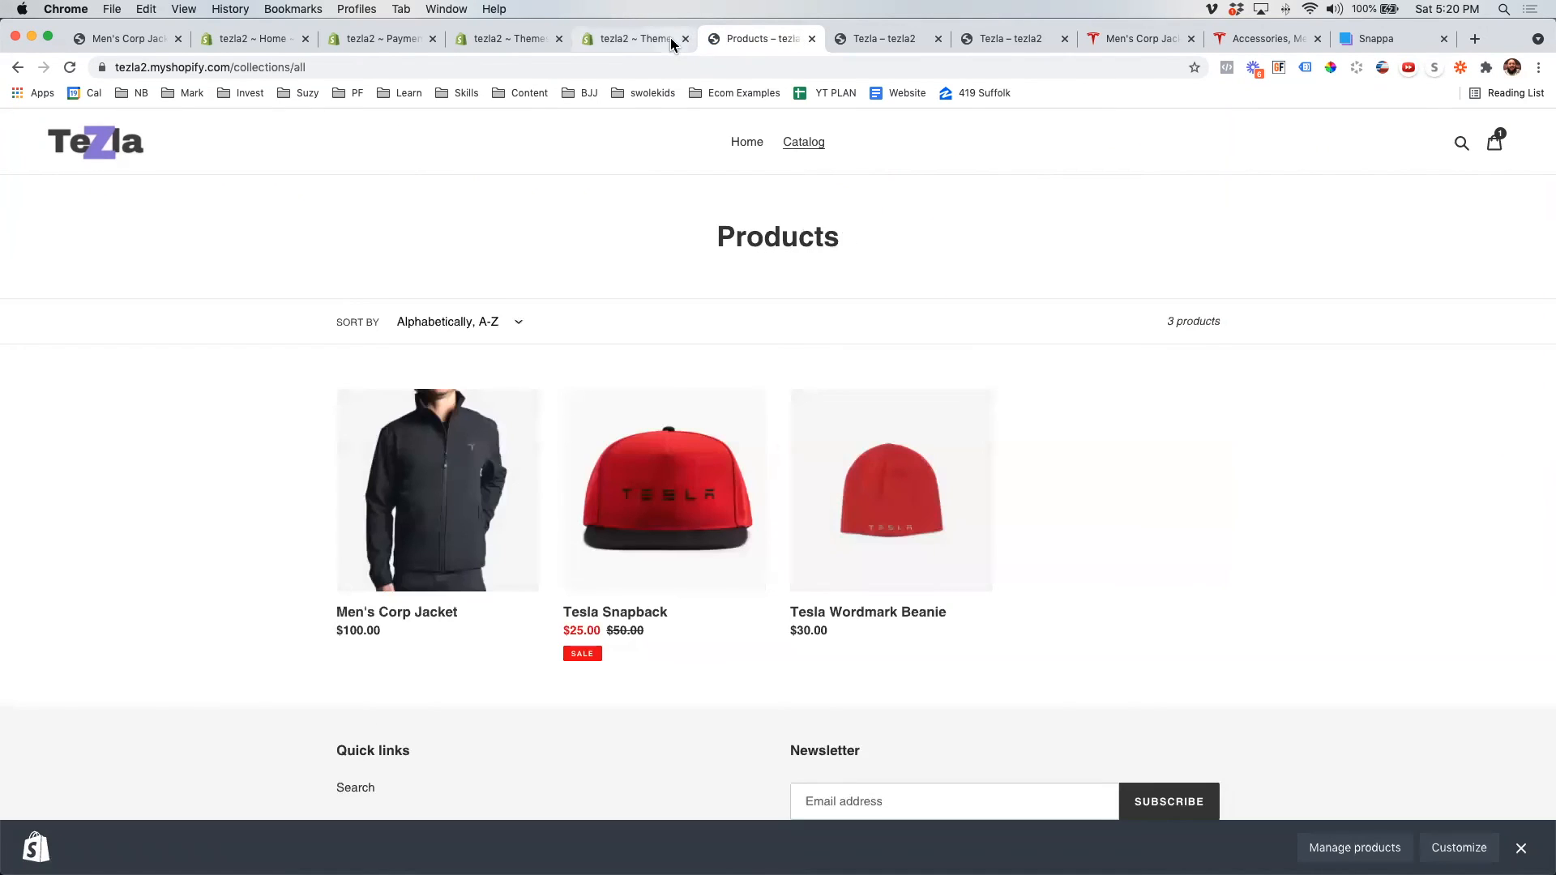
- Review the live store's home page from the banner down to the footer and back
left_click(670, 38)
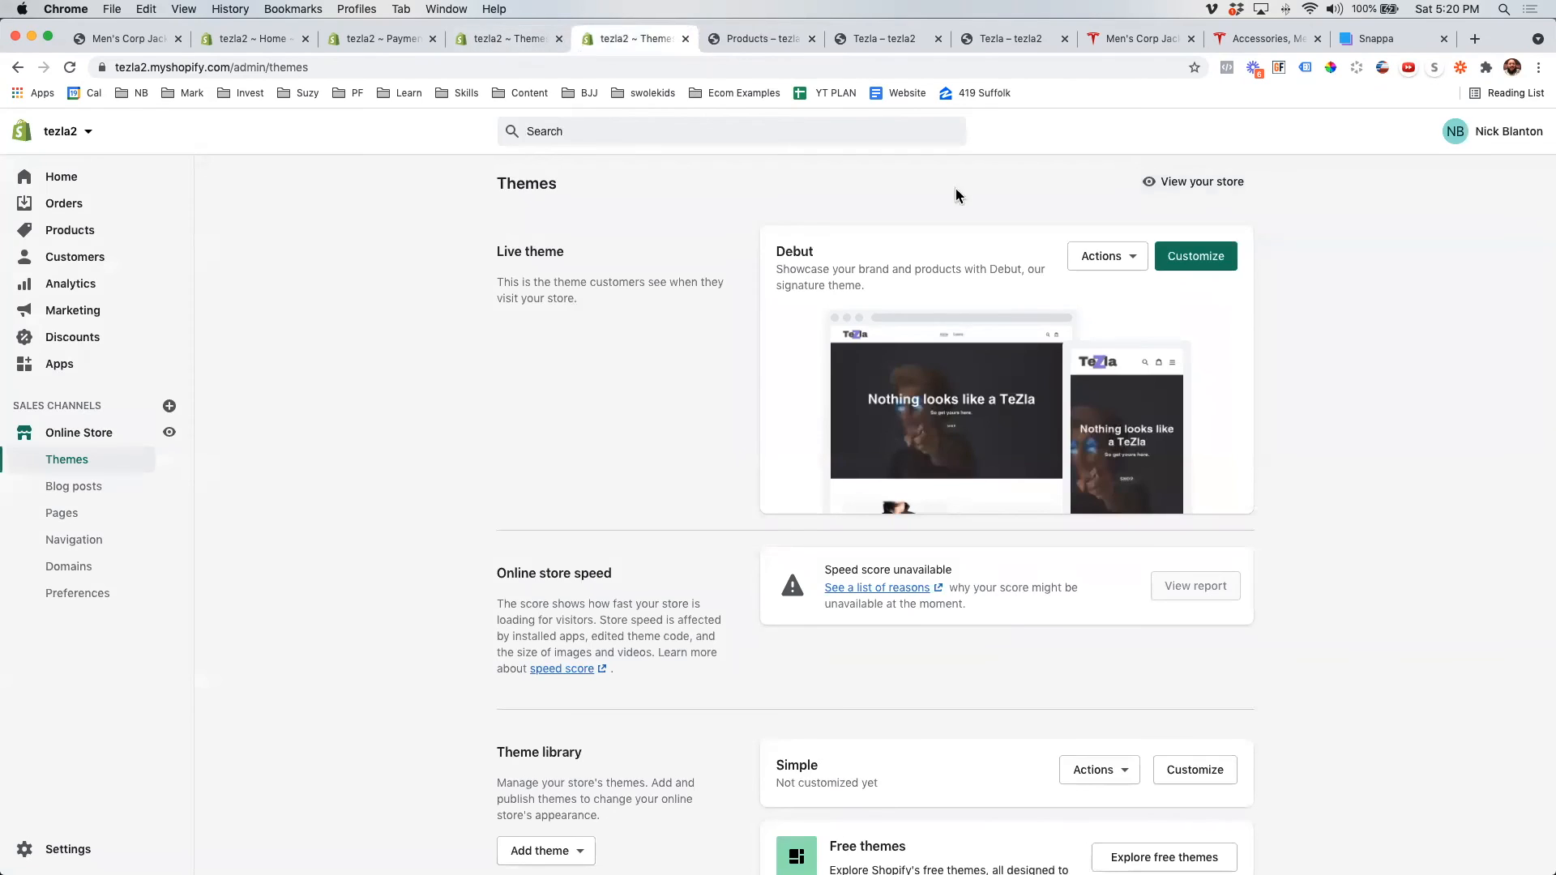
left_click(751, 40)
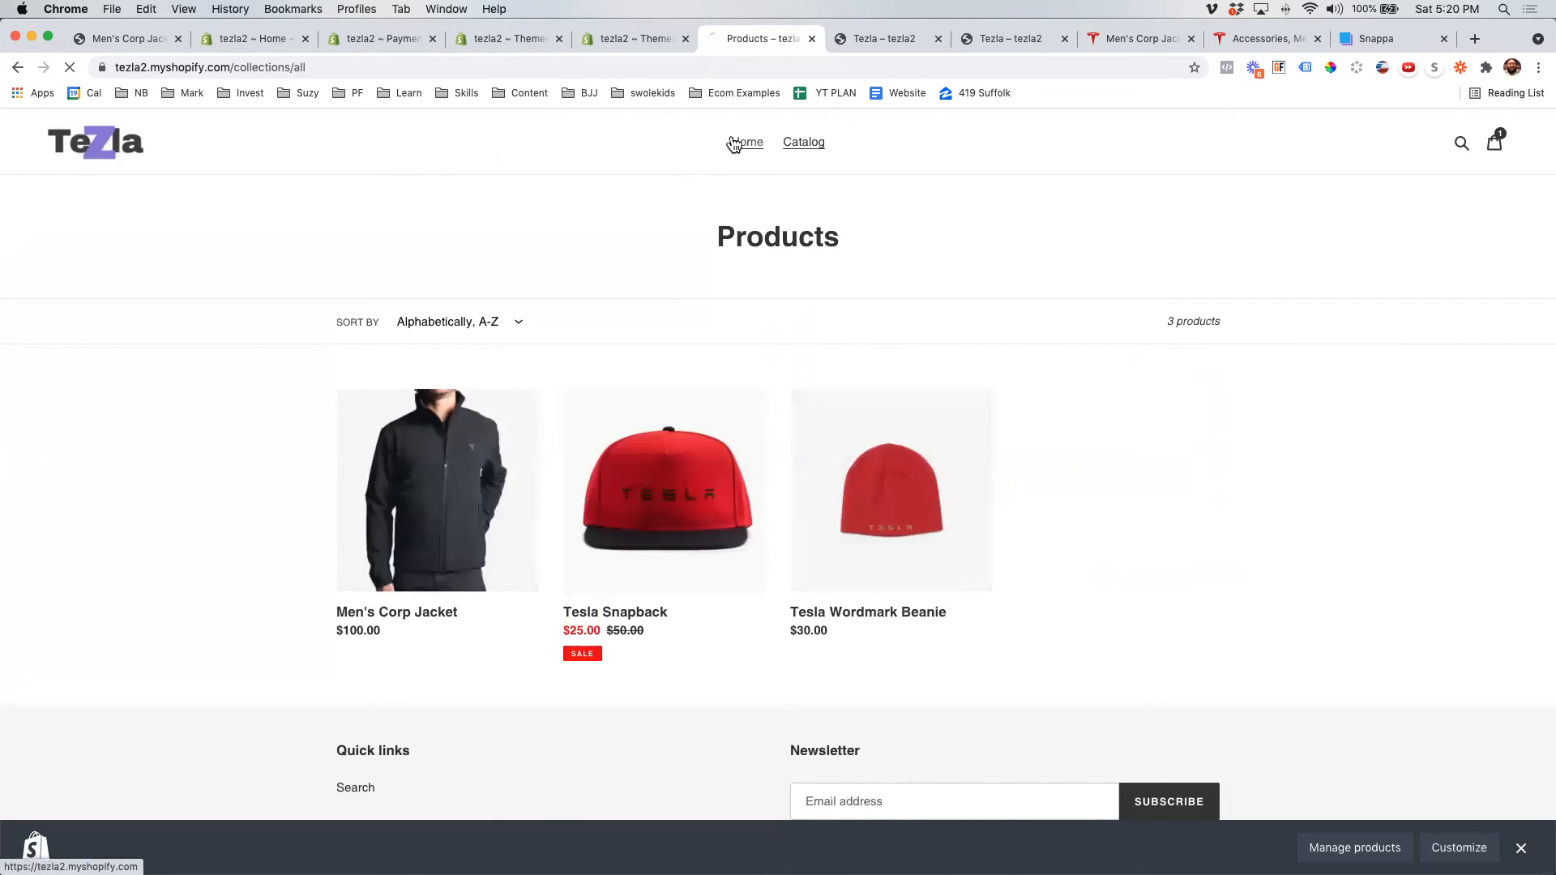
left_click(731, 144)
scroll(744, 246, "down", 15)
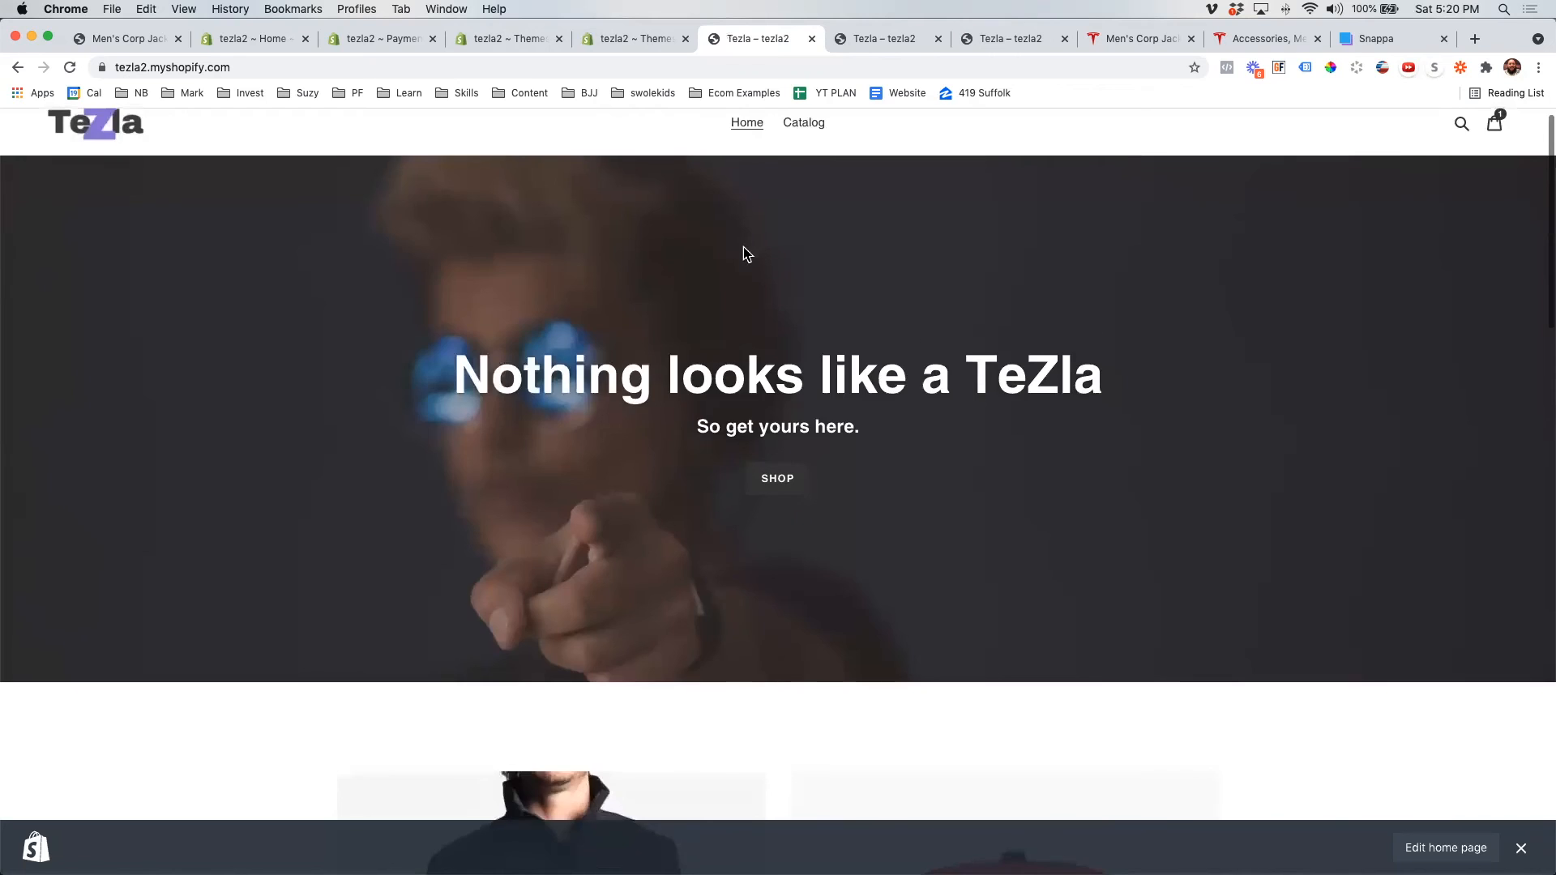
scroll(746, 253, "down", 5)
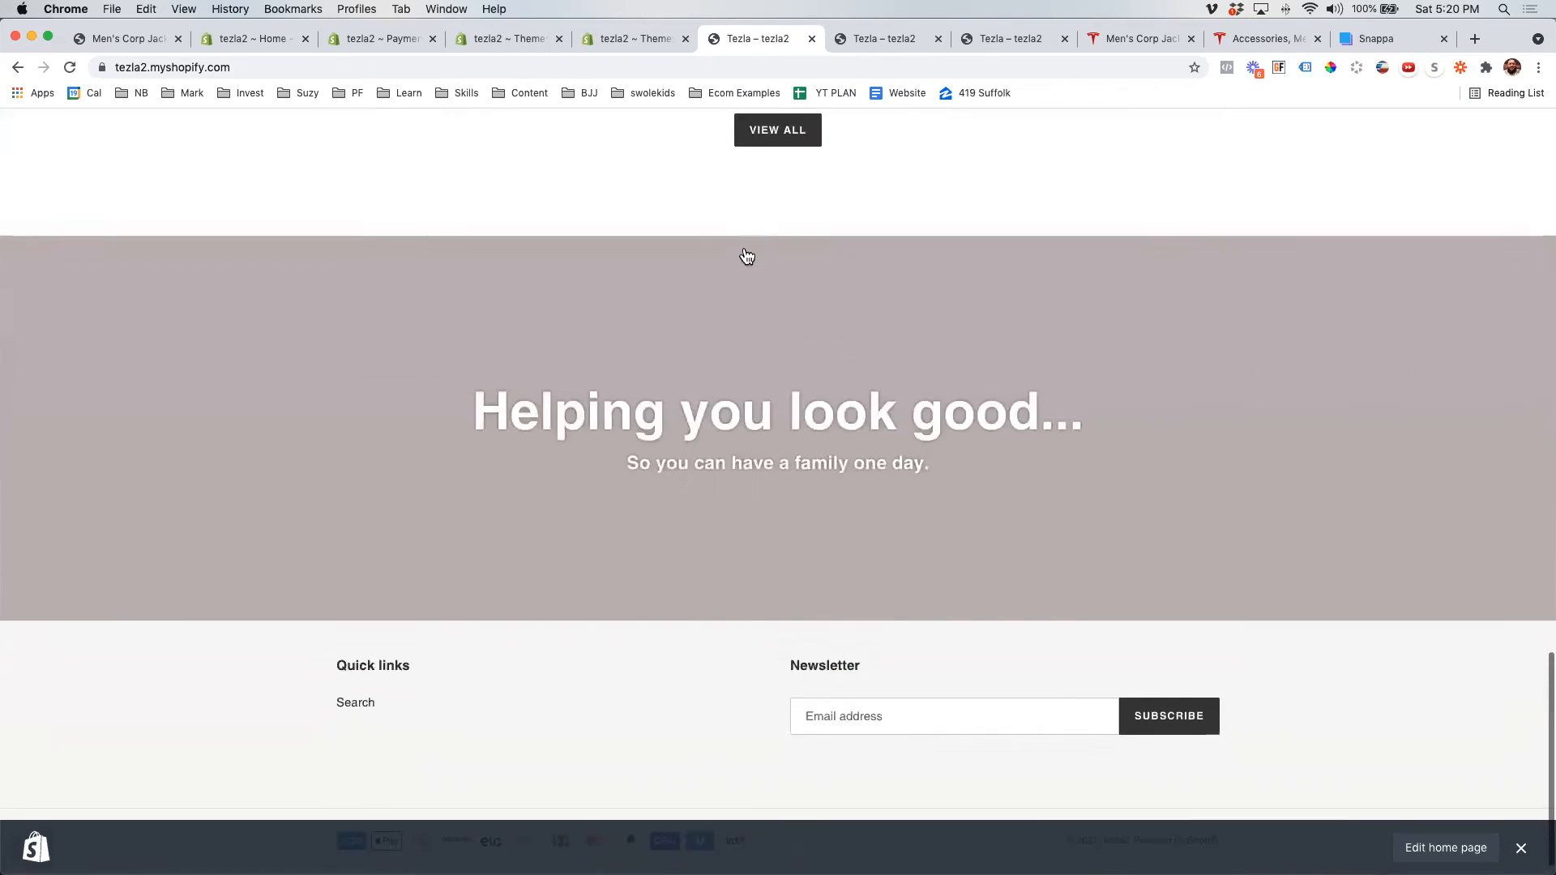
scroll(743, 253, "up", 20)
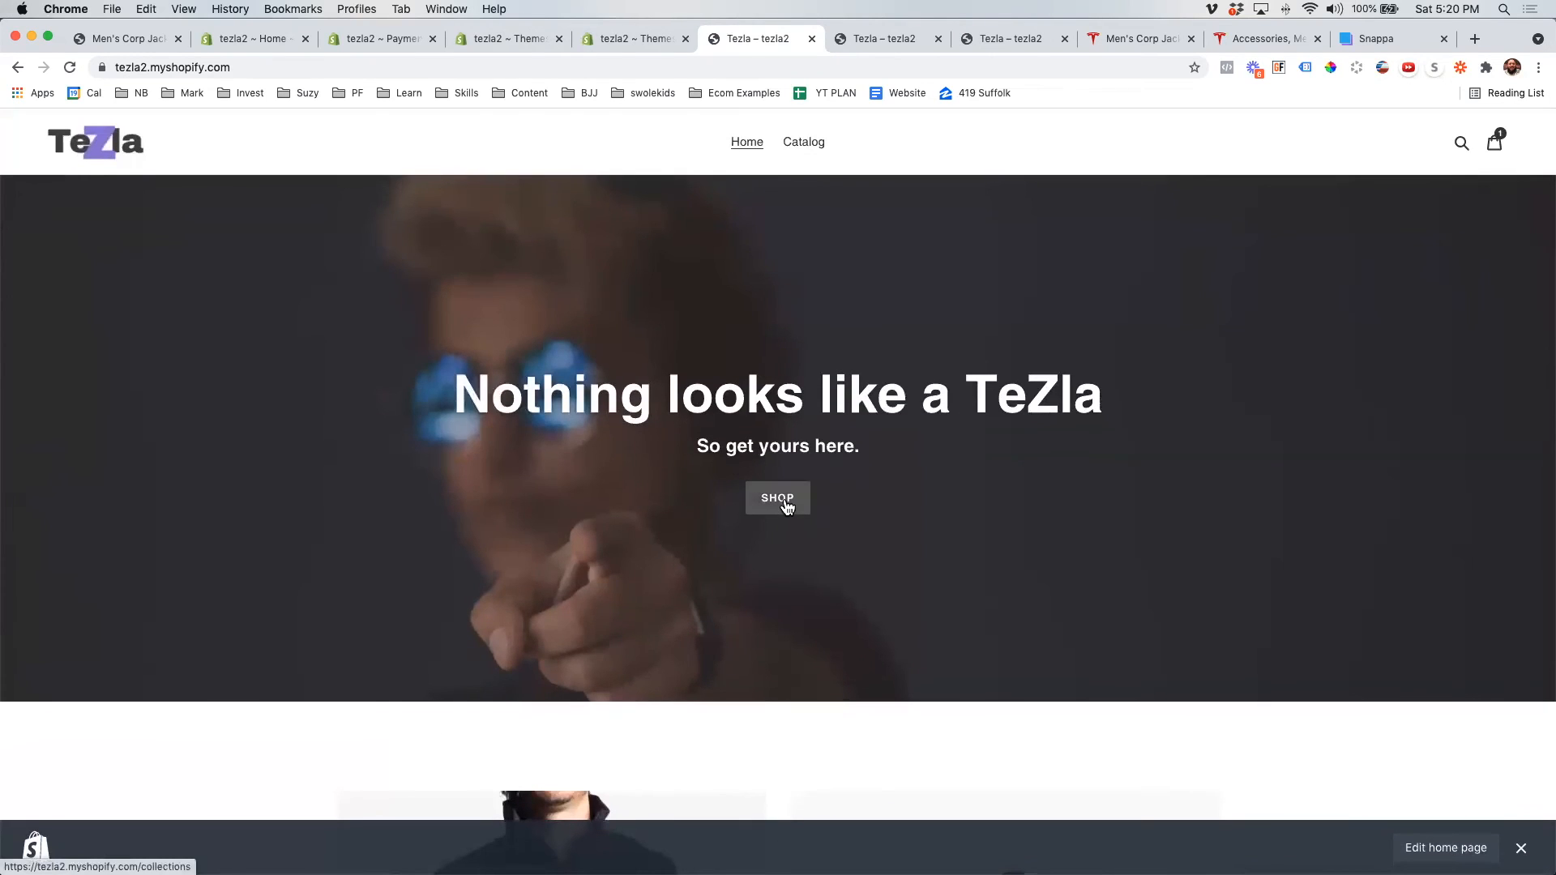
- Reopen the Debut theme for customizing and check the Shop button's destination in the preview, ending on the Home page template
left_click(605, 40)
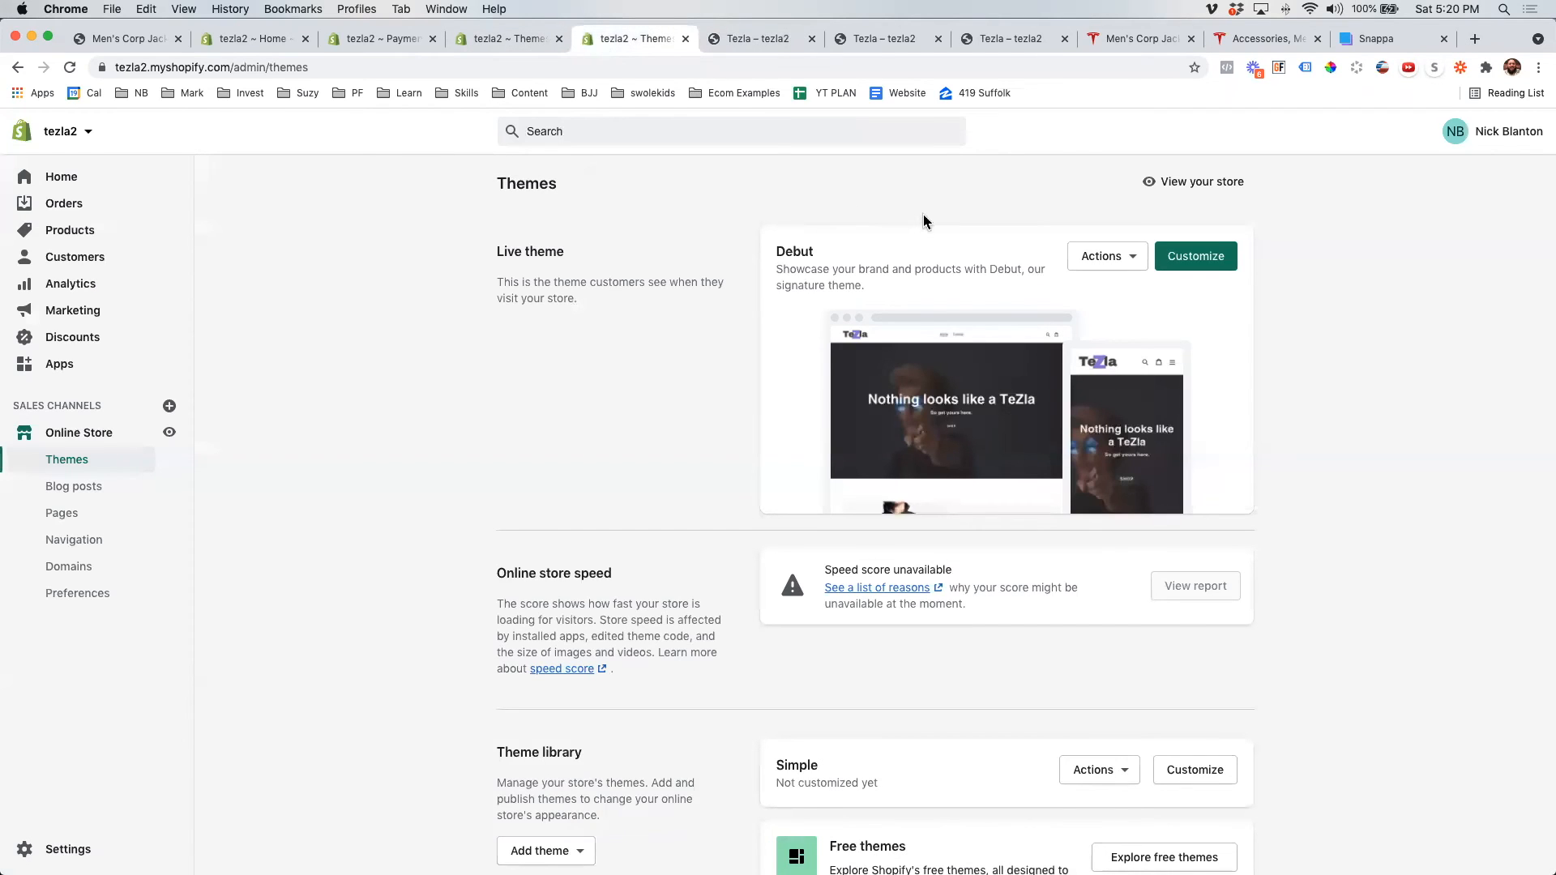
left_click(1198, 254)
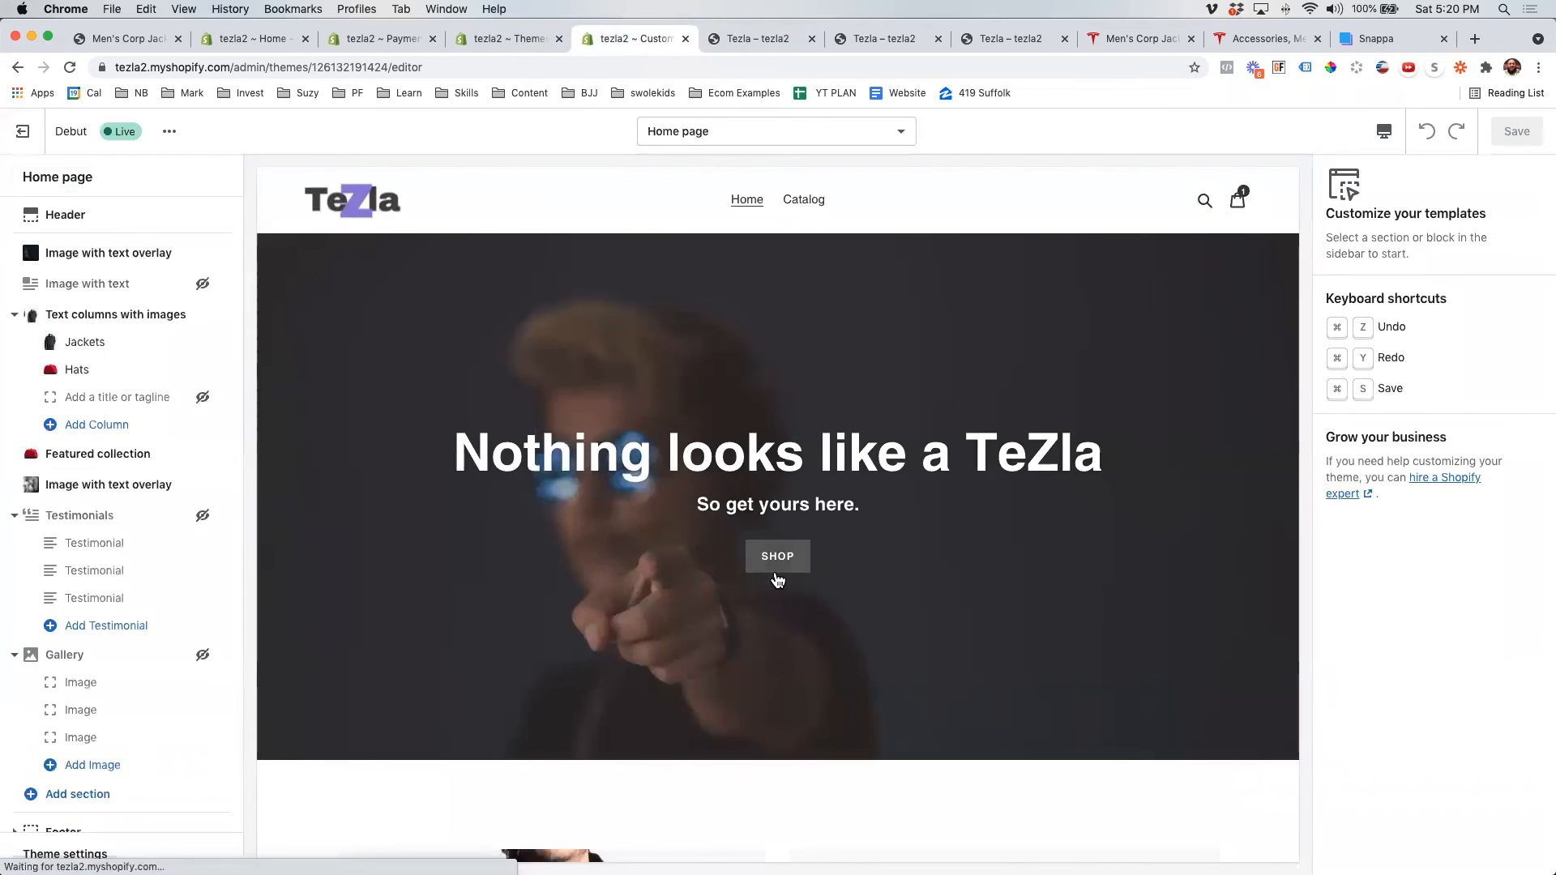
left_click(780, 572)
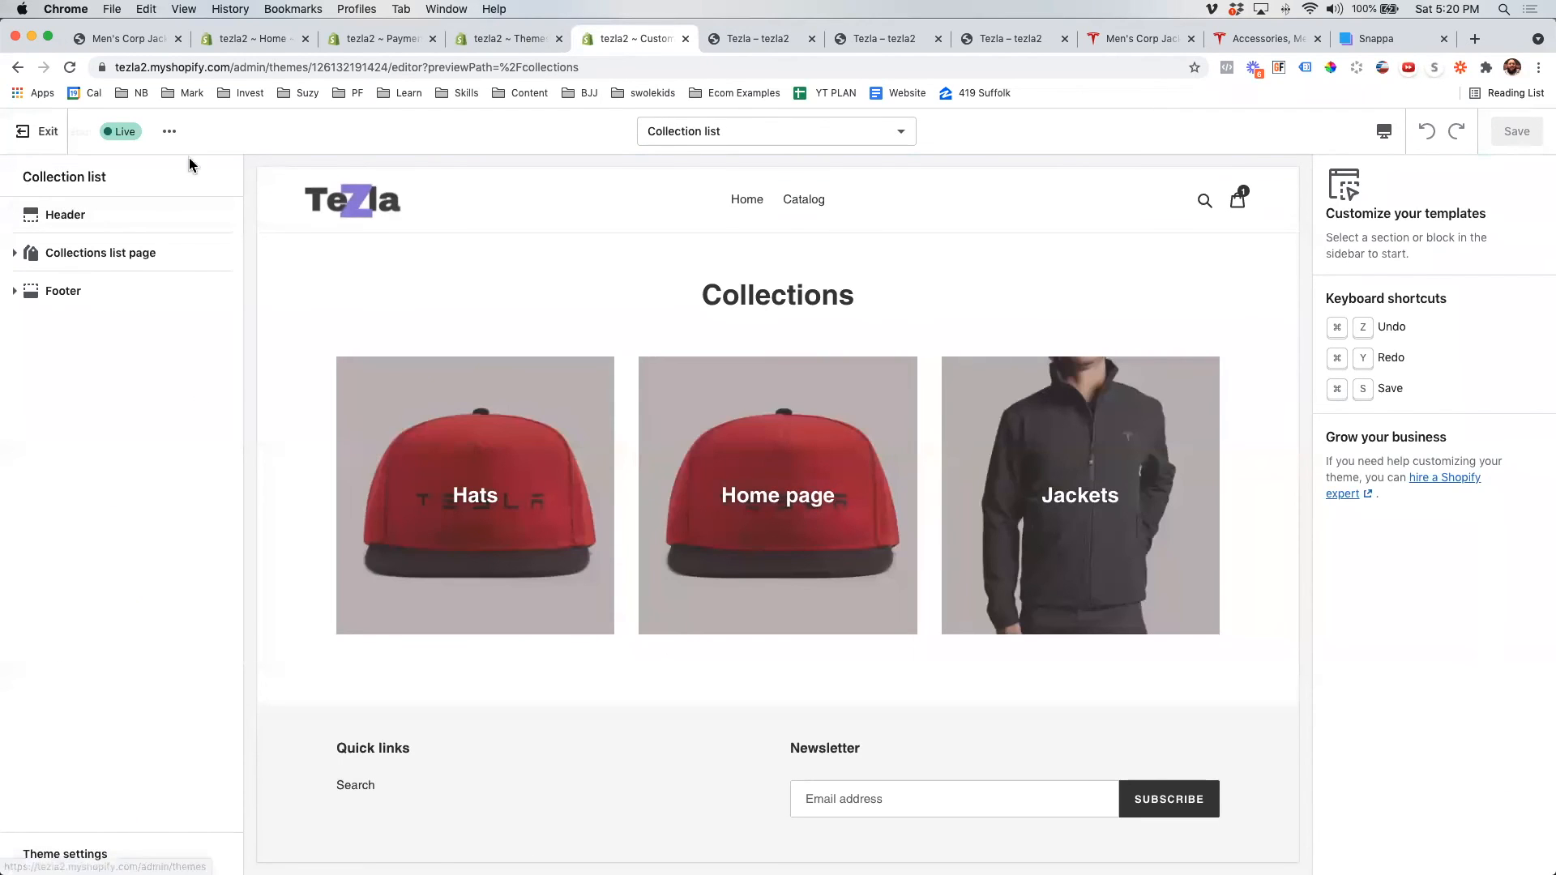
left_click(684, 137)
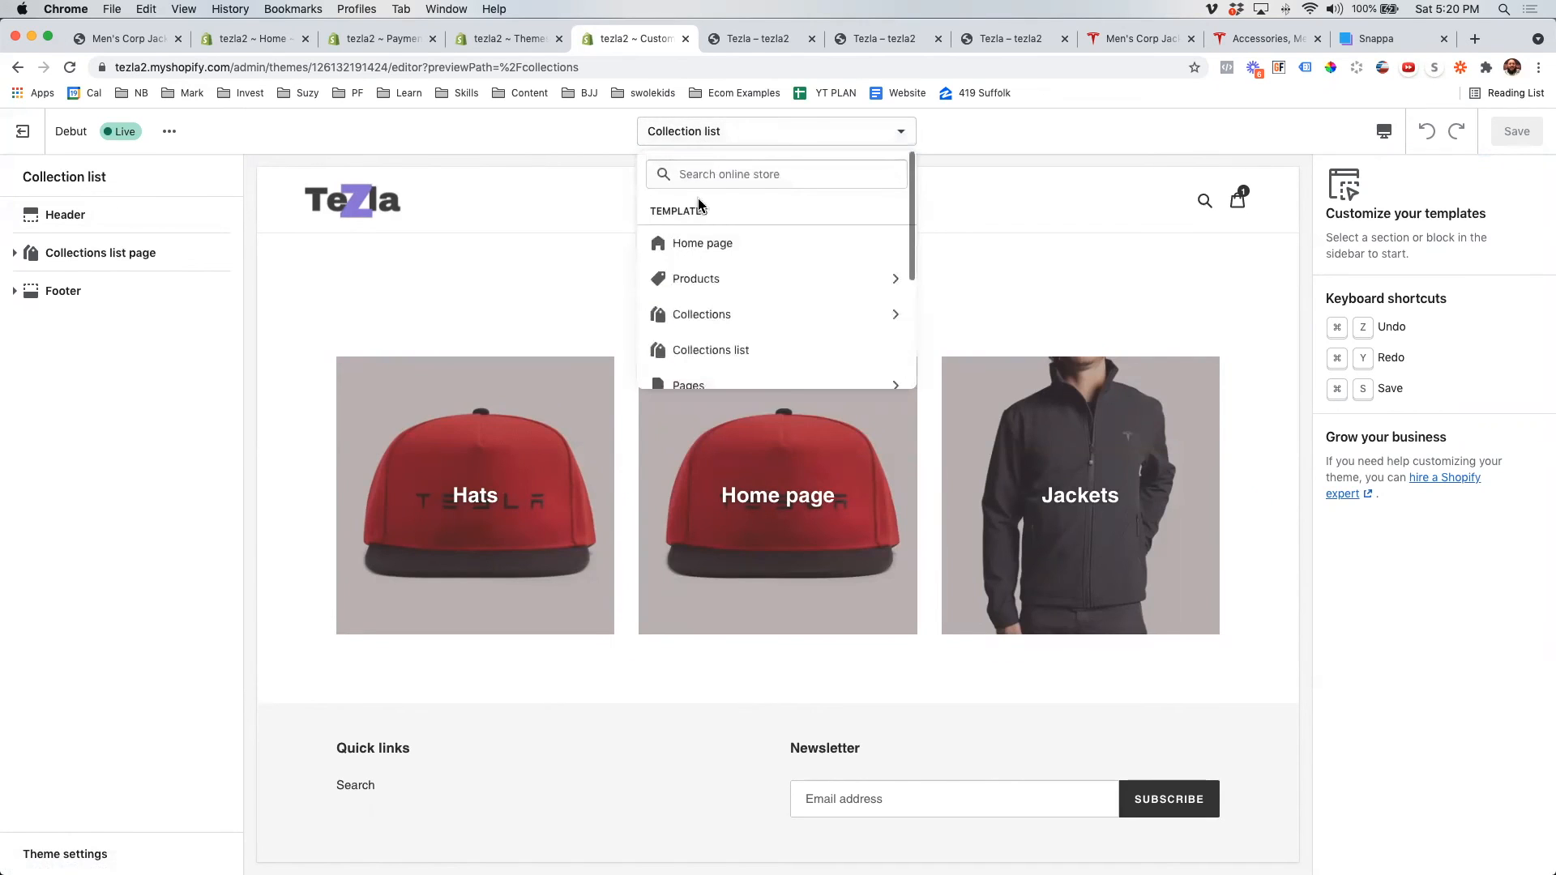
left_click(722, 244)
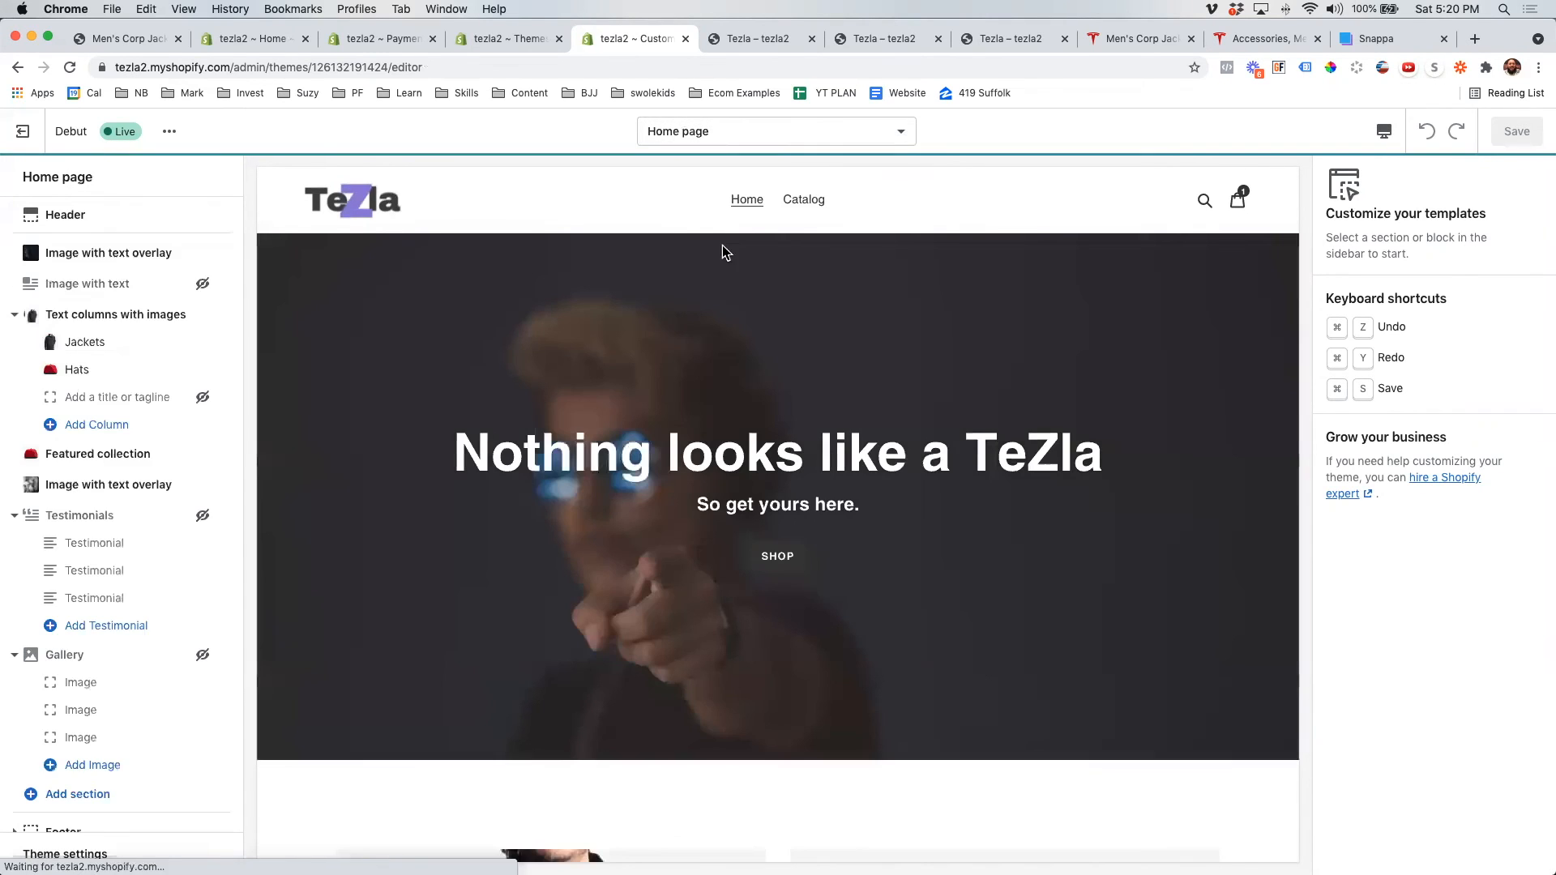
- Change the banner section's button link to All products and save the theme
left_click(87, 261)
scroll(1473, 576, "down", 3)
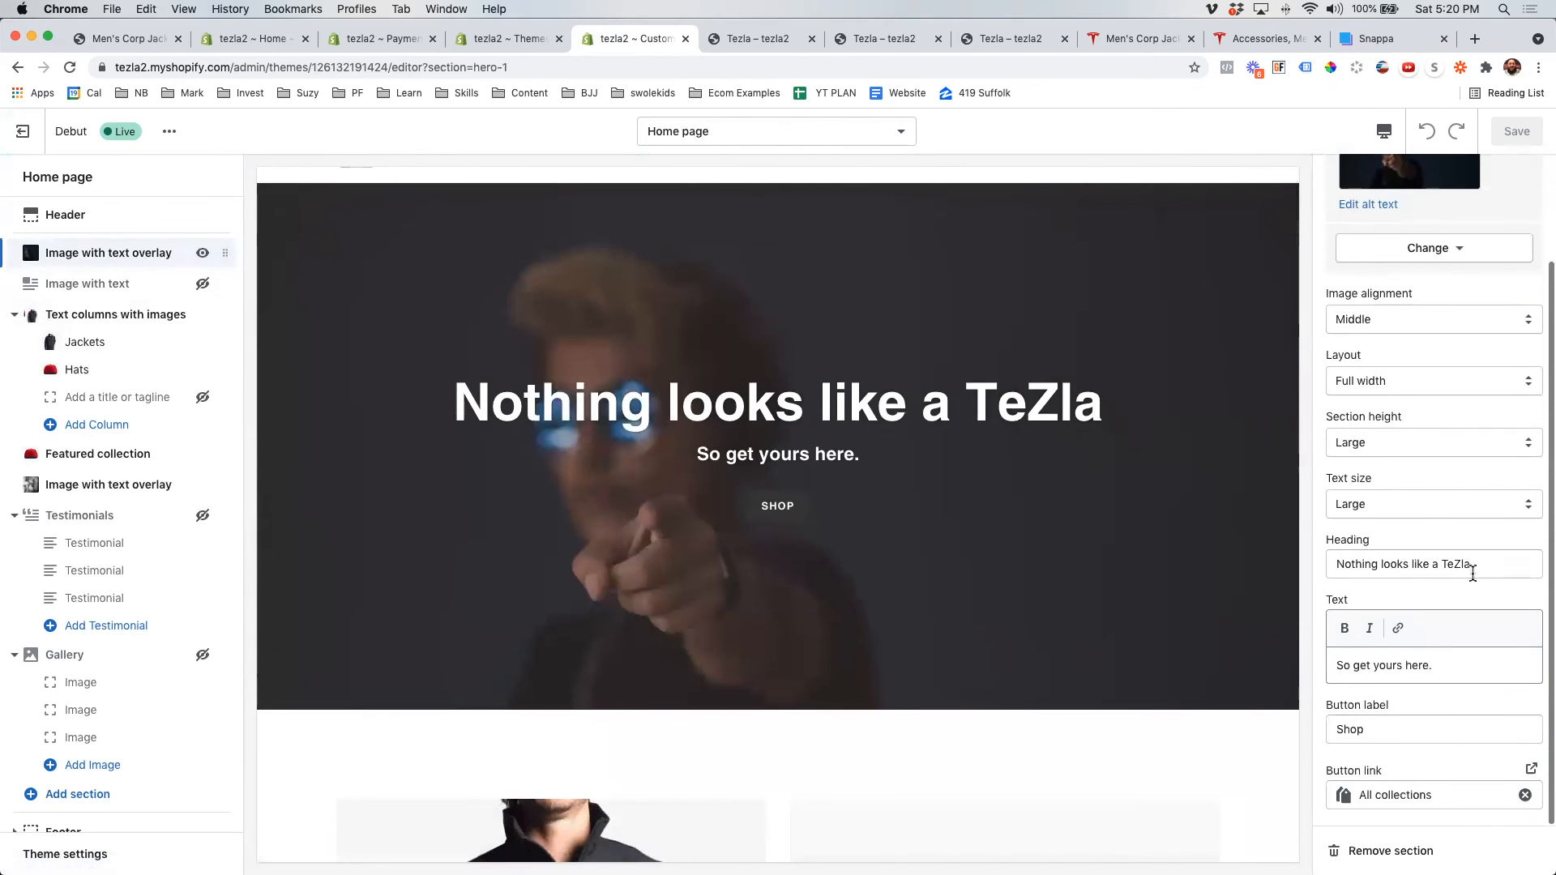
left_click(1526, 795)
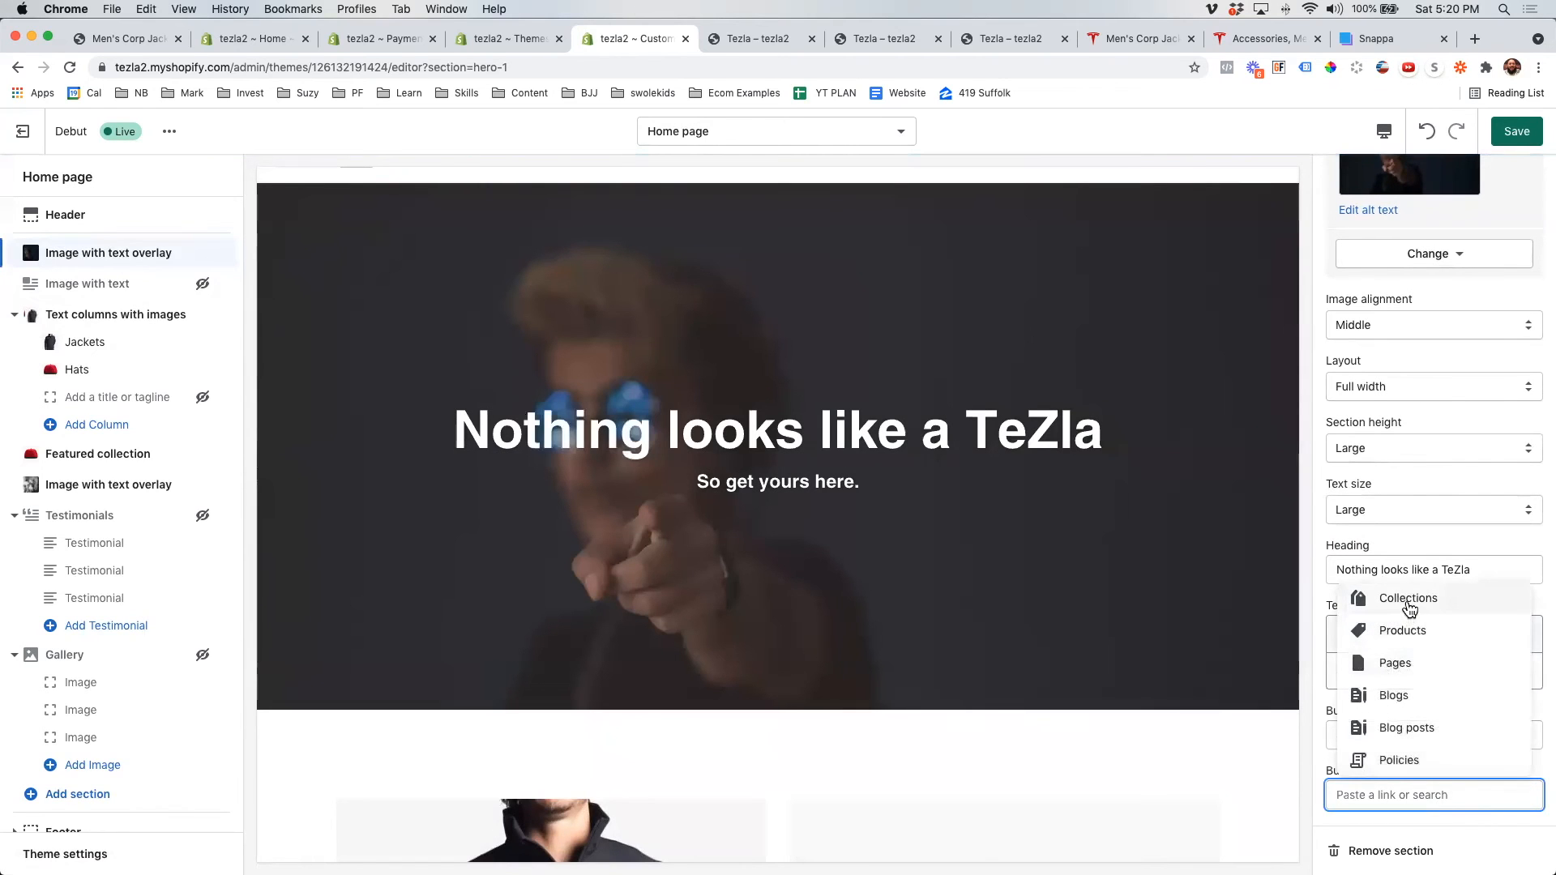
left_click(1473, 704)
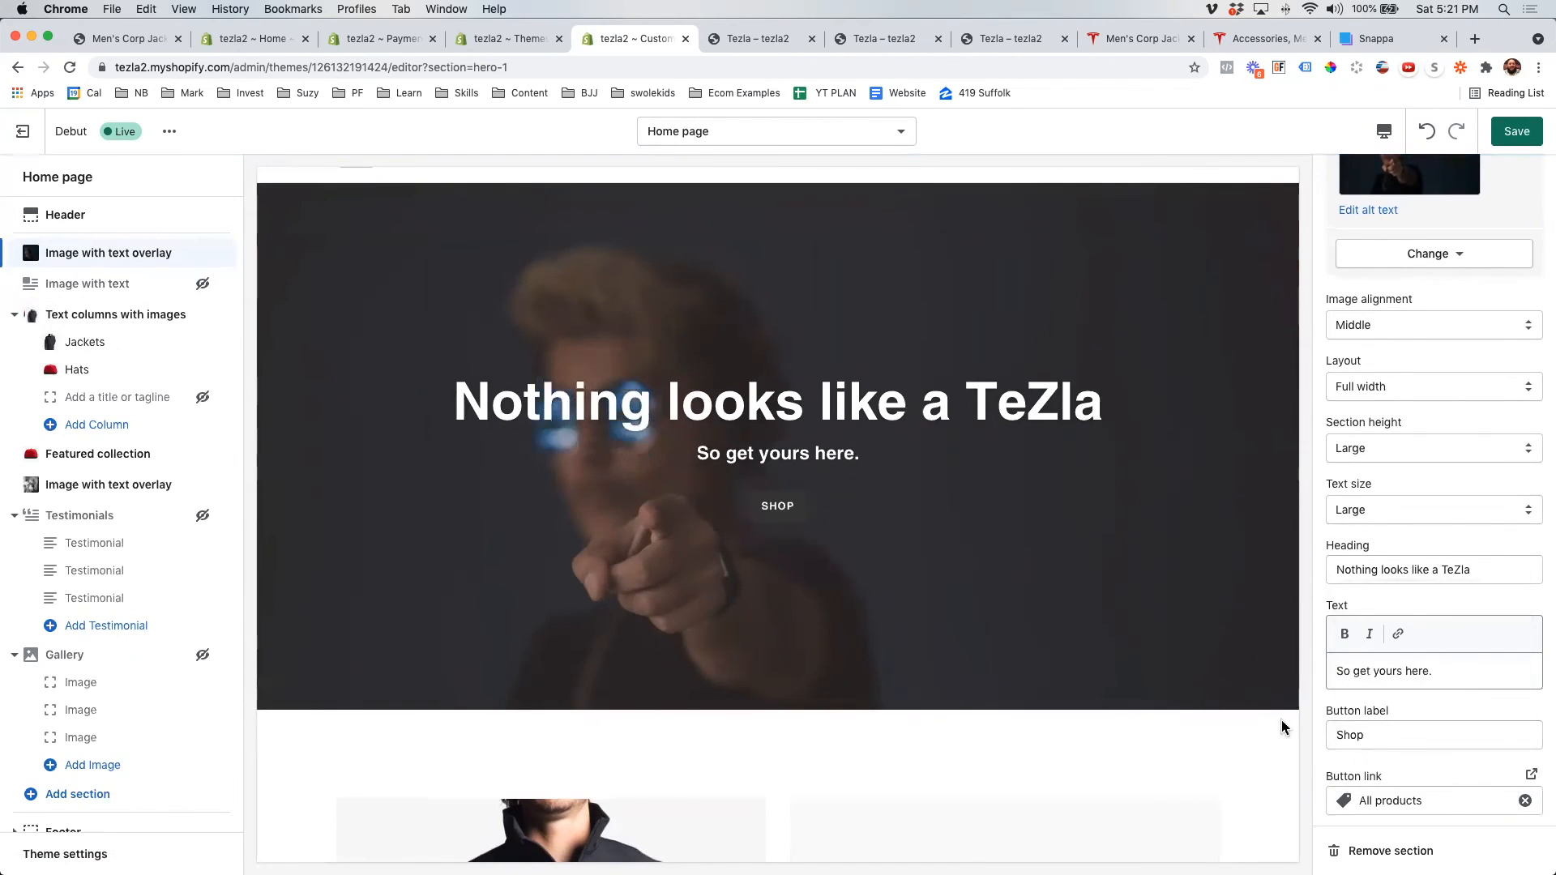
left_click(1516, 131)
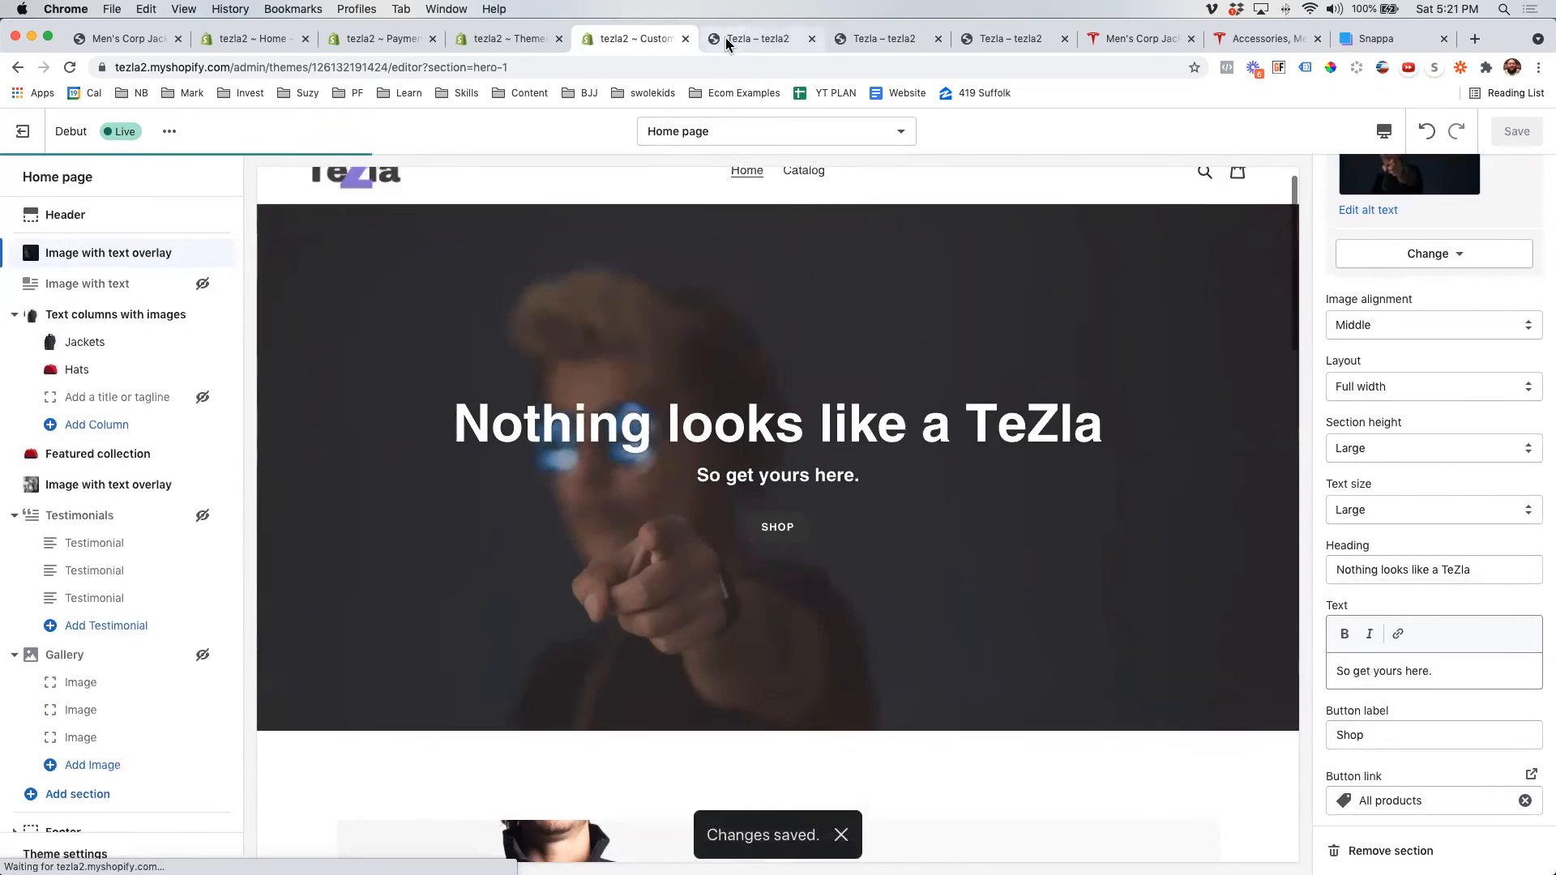
- Test the banner's Shop button on the refreshed live store home page
left_click(727, 37)
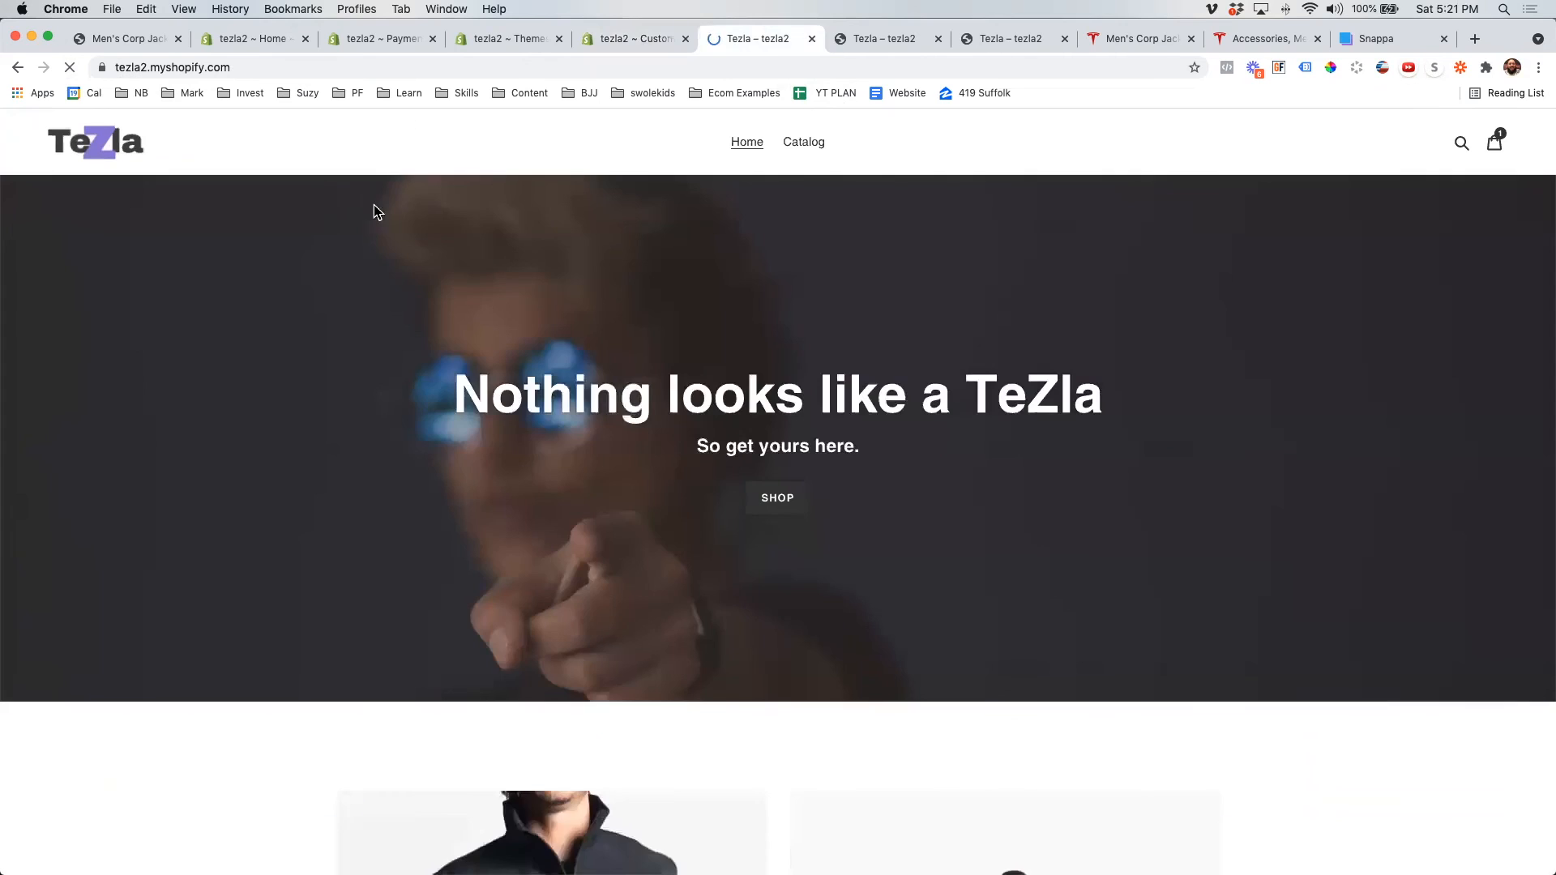
left_click(792, 512)
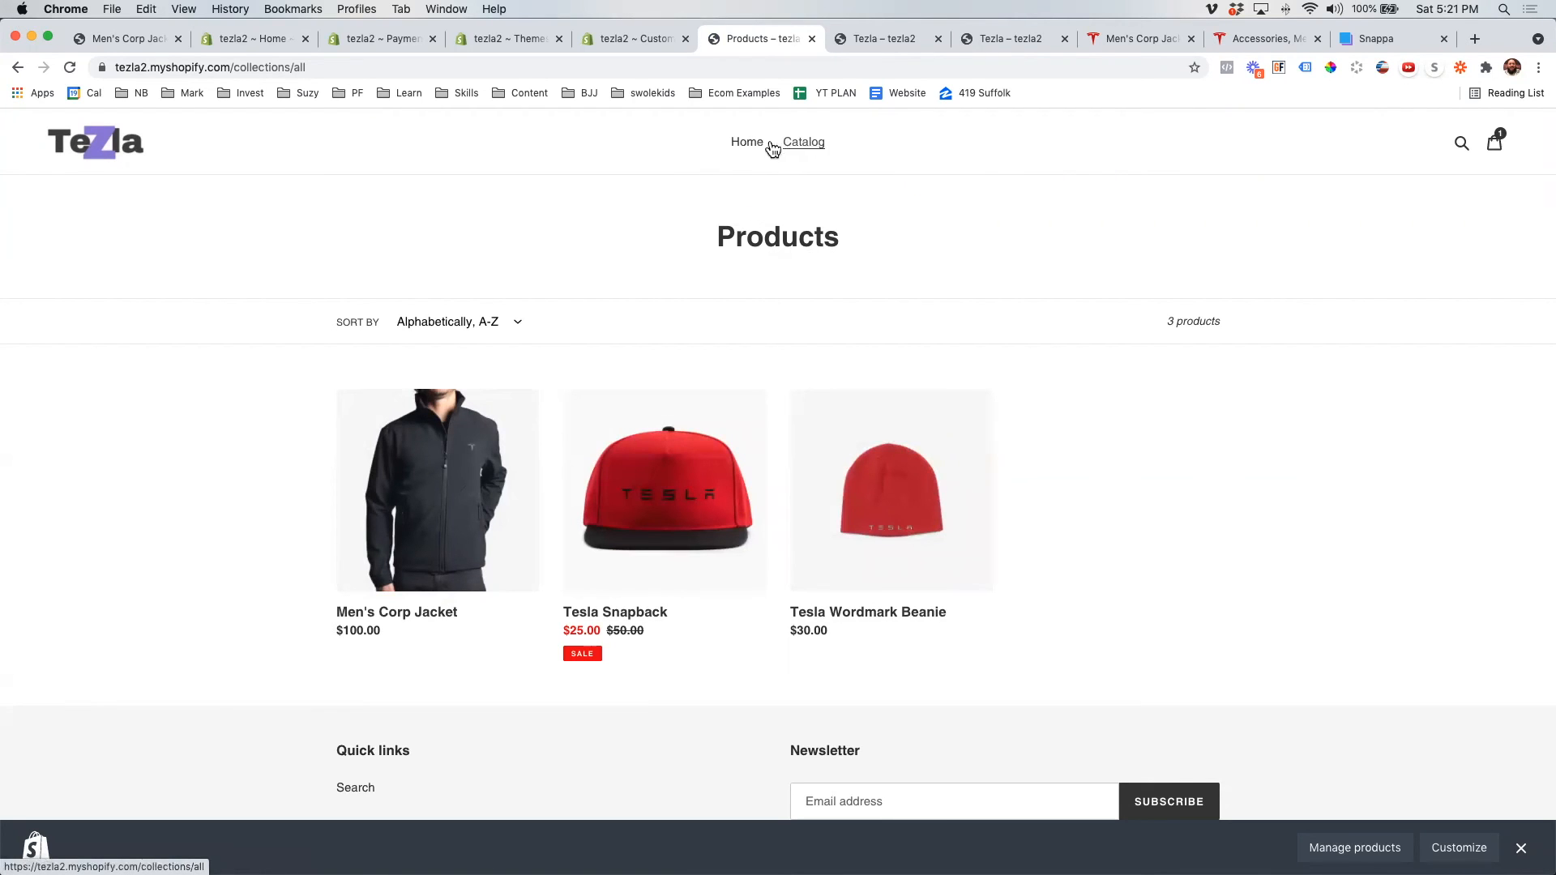
left_click(636, 42)
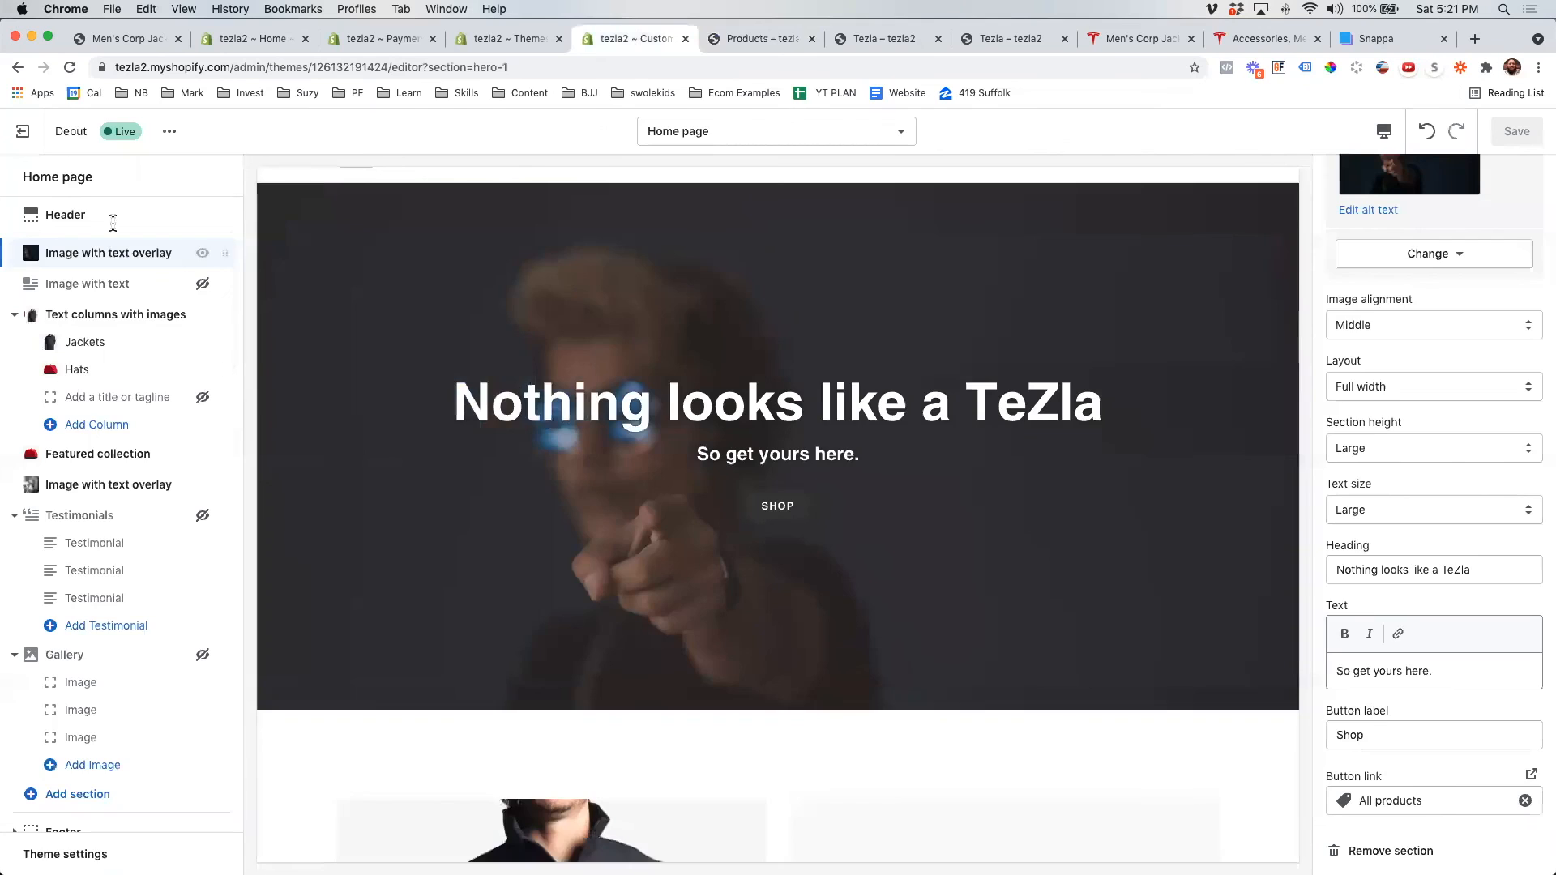
- Exit the theme editor and open the Main menu in the online store's navigation settings
left_click(16, 135)
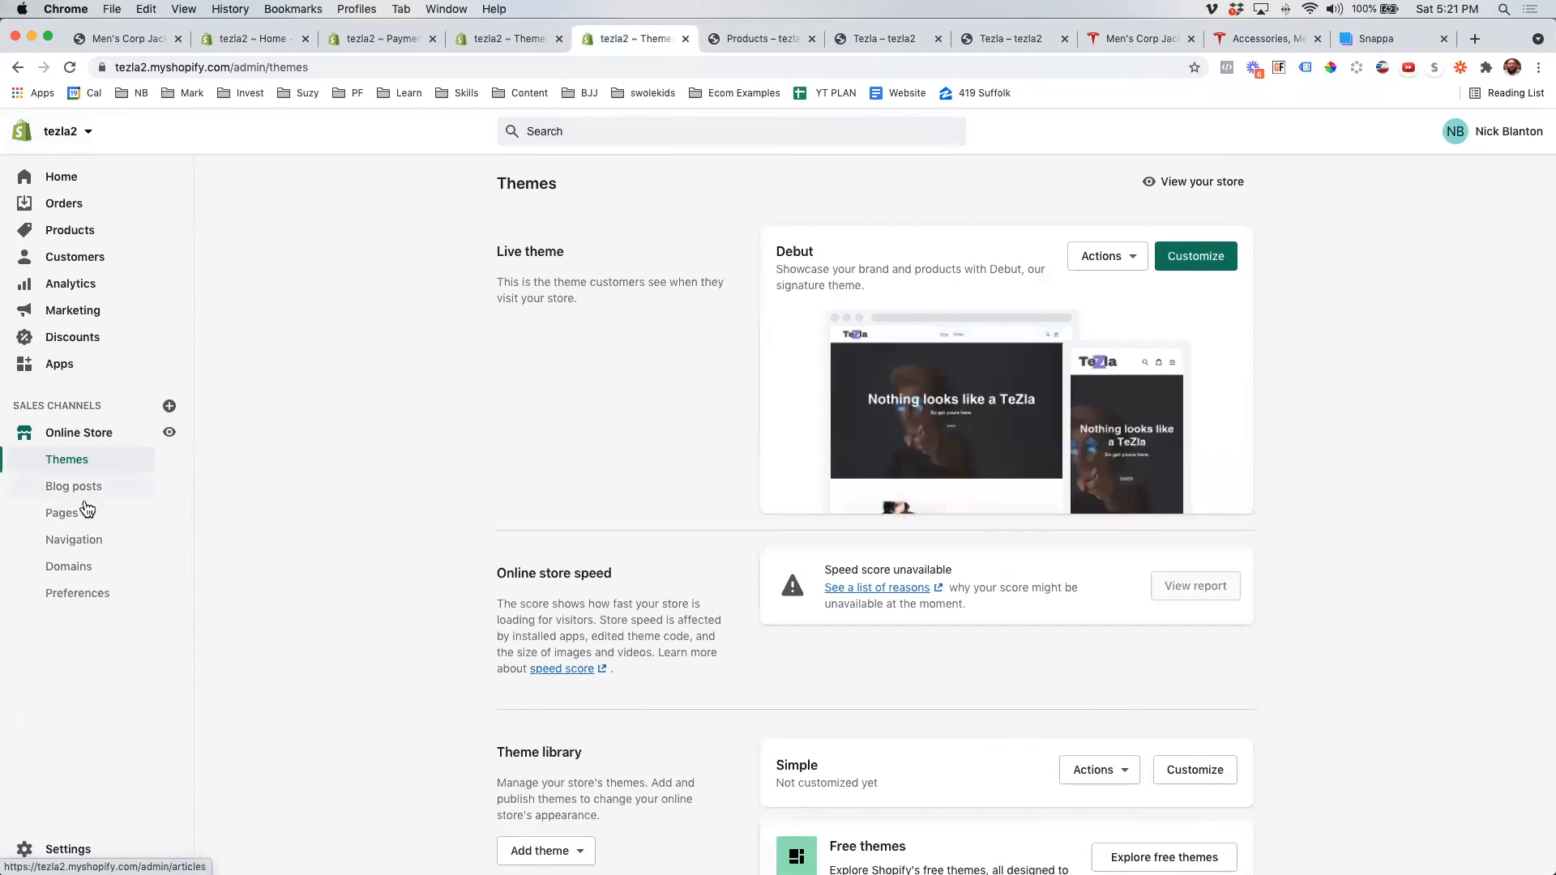
left_click(89, 550)
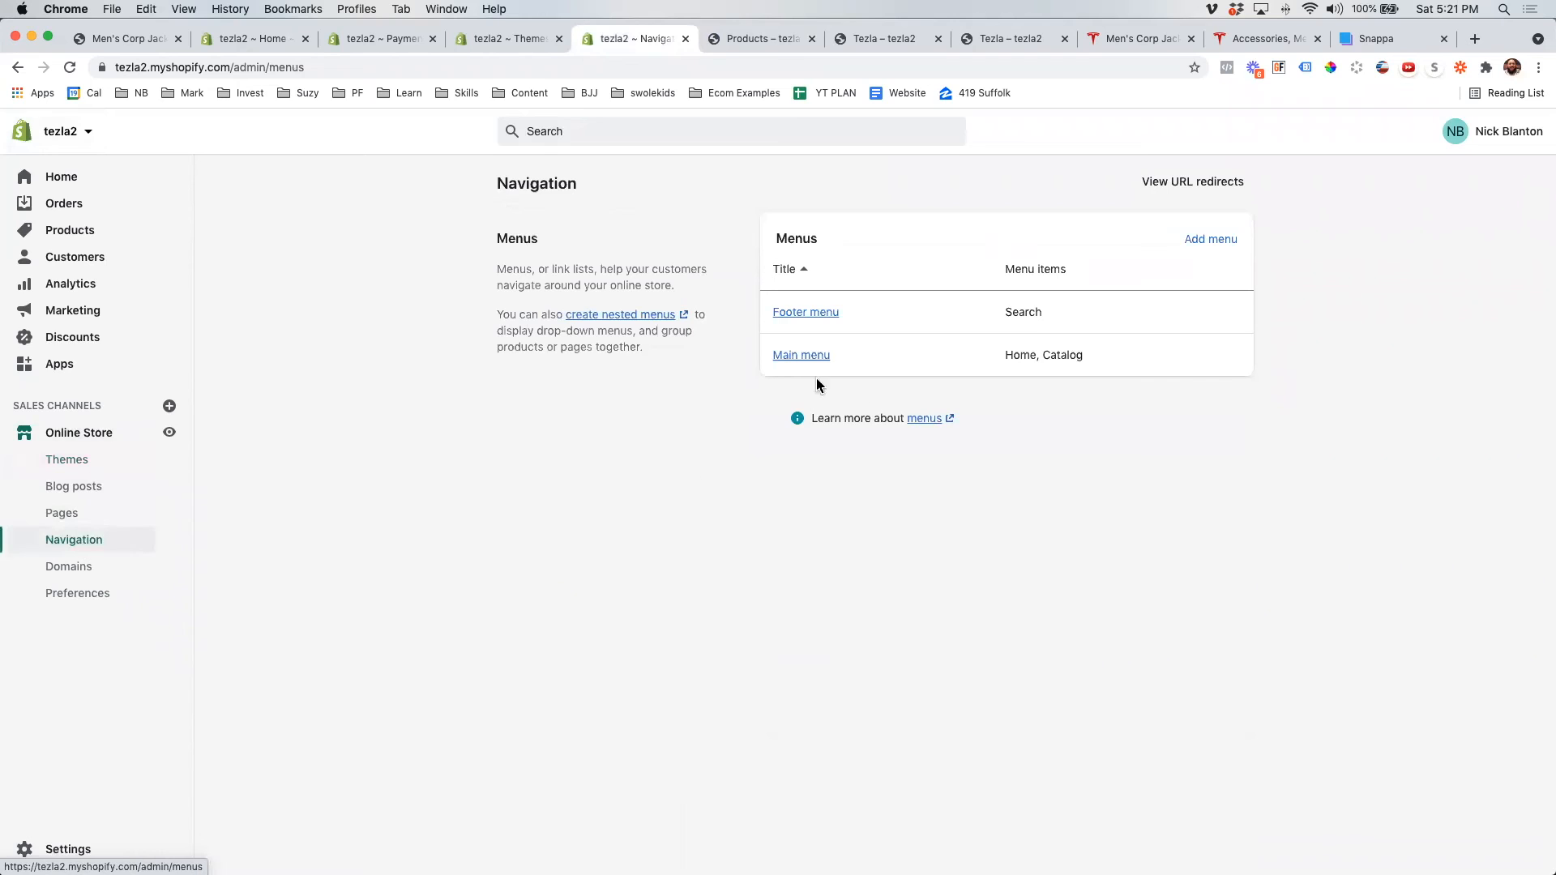
left_click(806, 355)
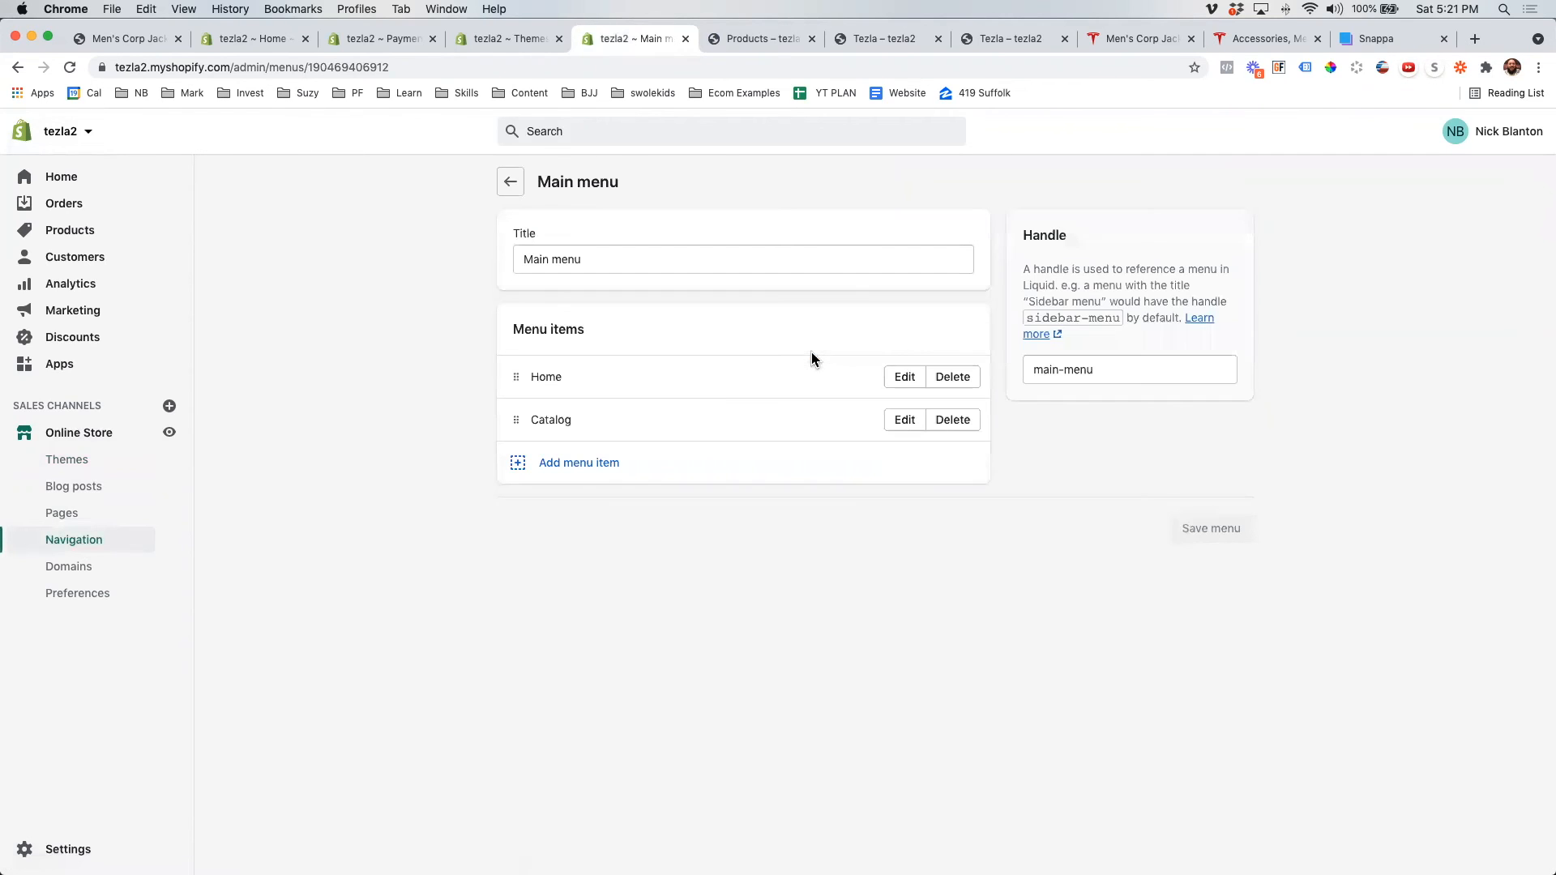
triple_click(599, 263)
left_click(591, 294)
- Rename the Catalog item of the Main menu to "SHOP" and save the menu
left_click(903, 420)
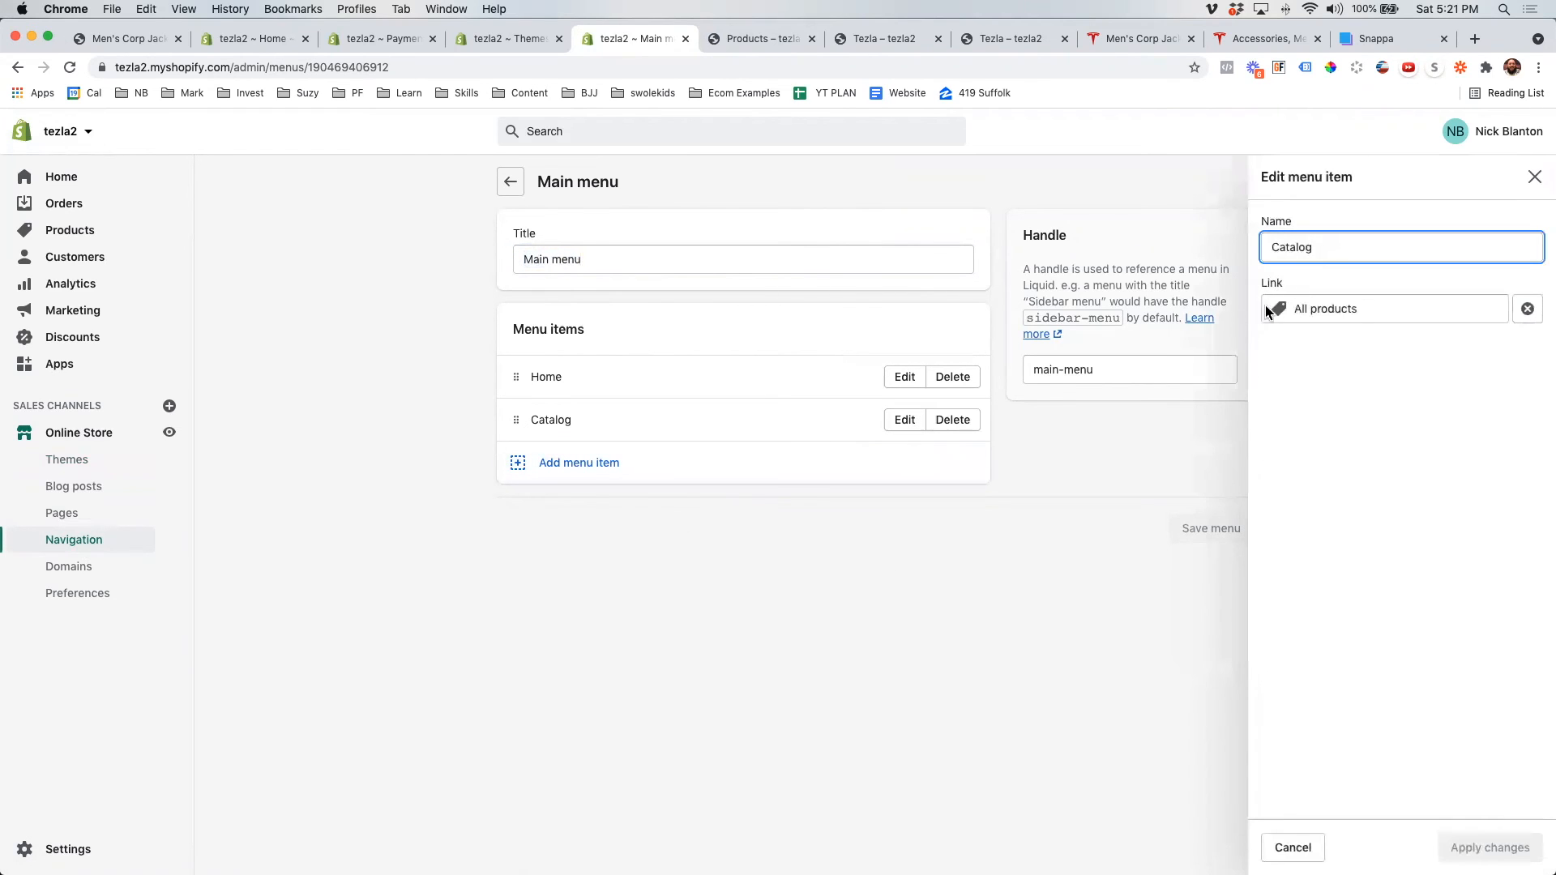
double_click(1313, 256)
type("S")
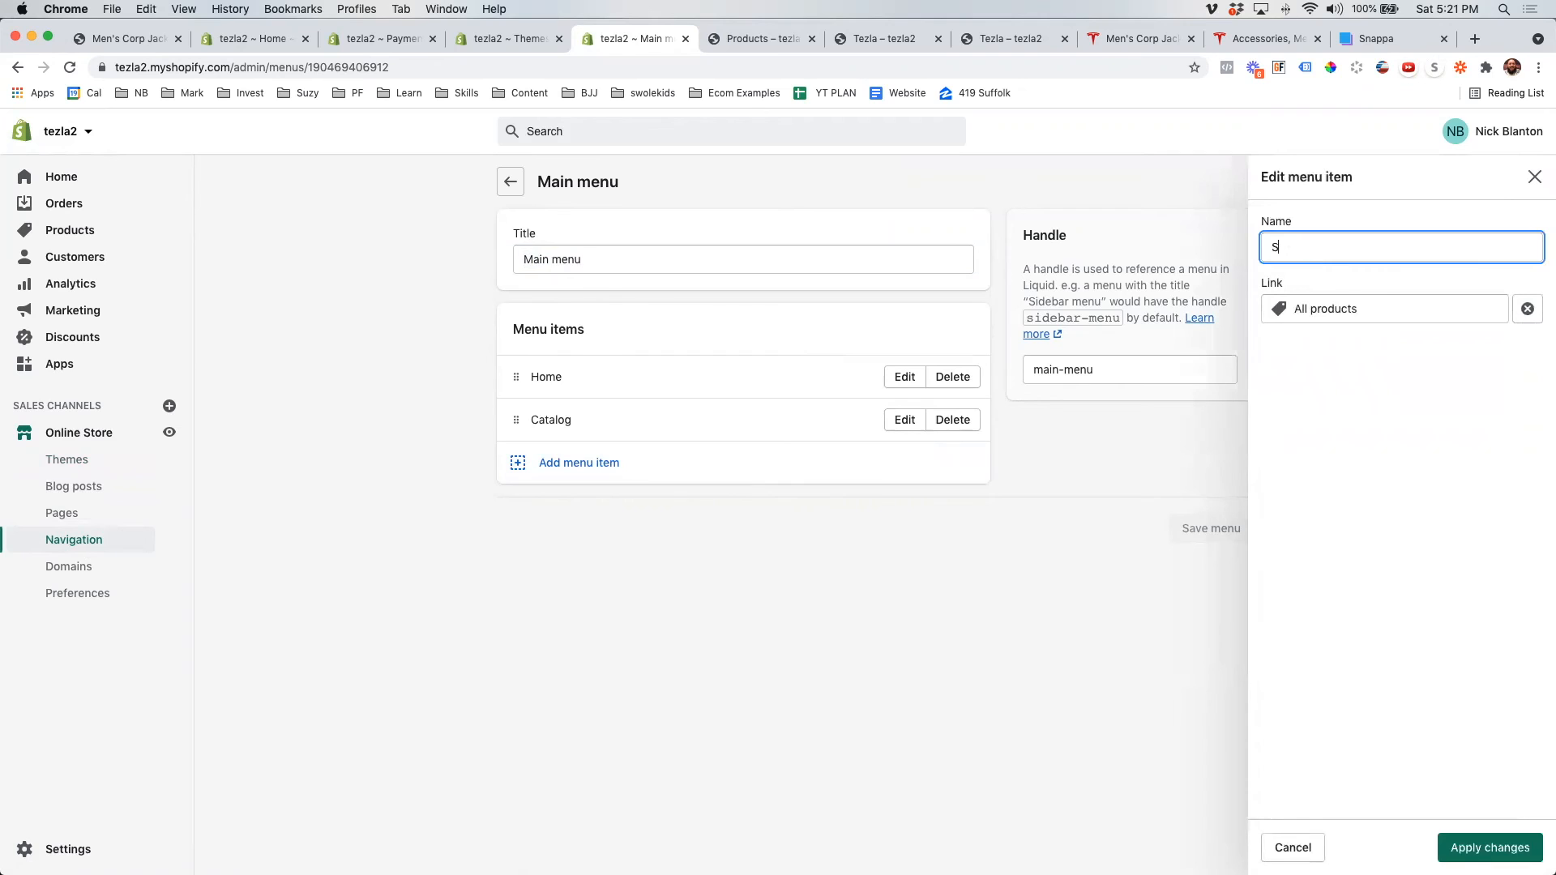
type("HOP")
key("Return")
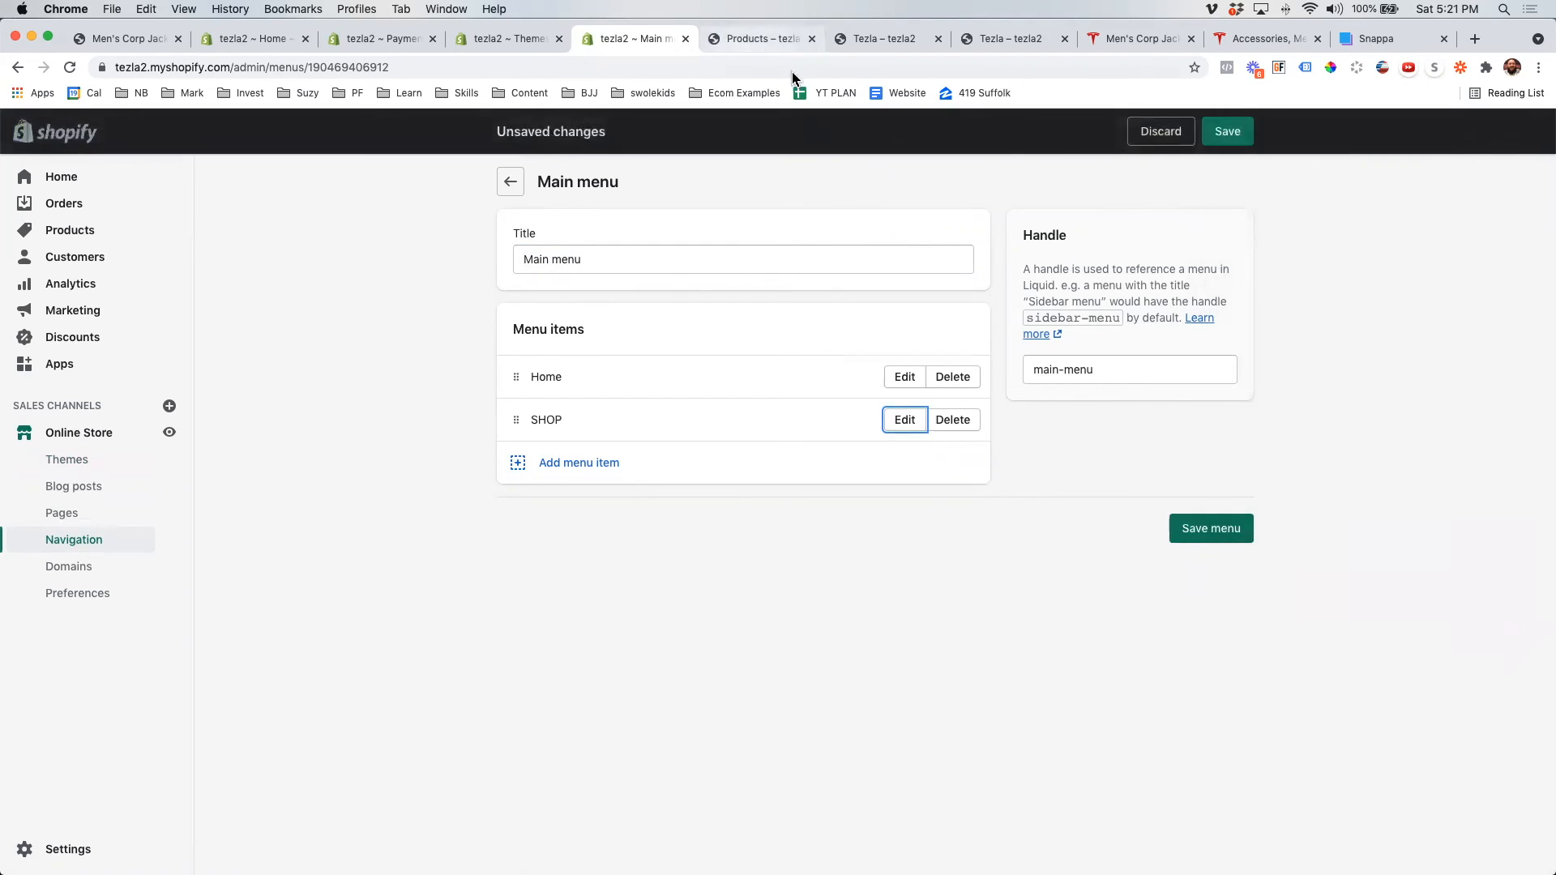
left_click(1216, 528)
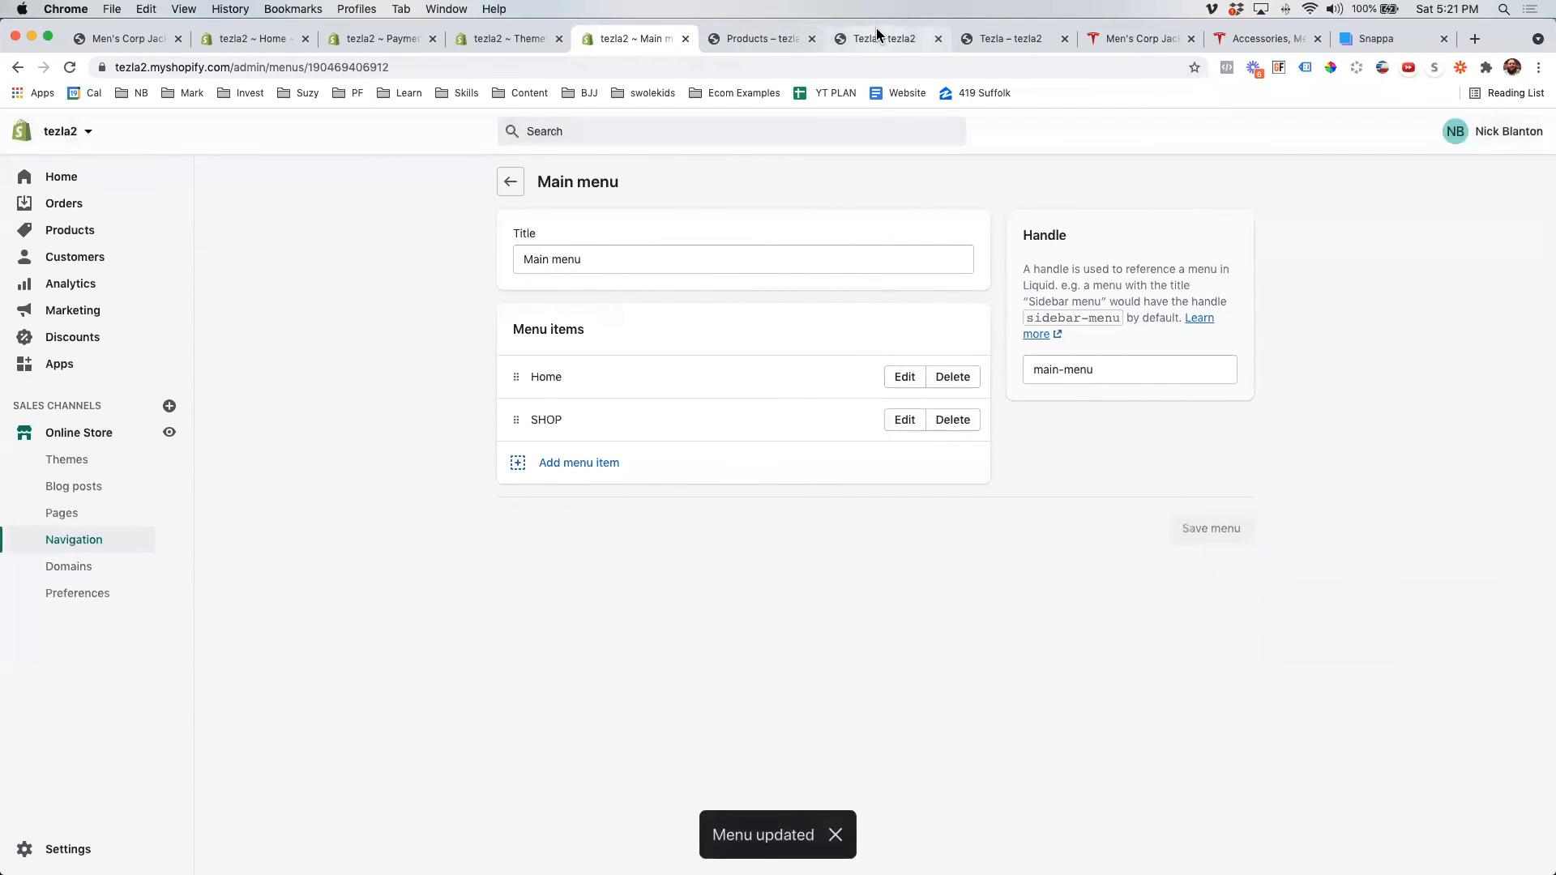
- Reload the live store's Products page to check the renamed item in the header menu
left_click(877, 28)
left_click(741, 41)
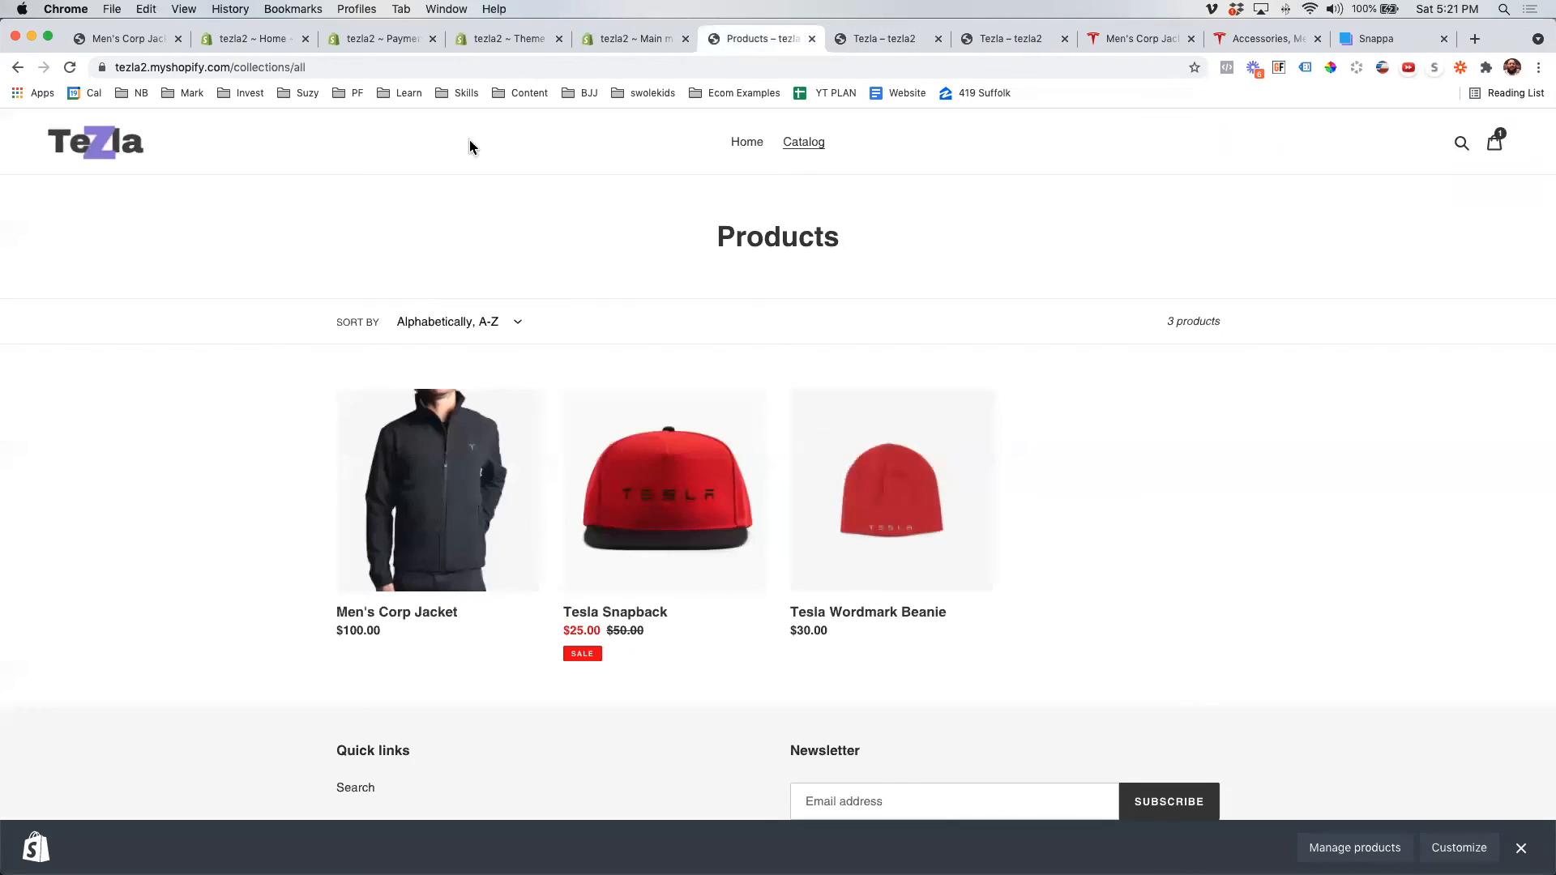
left_click(70, 68)
- Rename the Main menu's Home item to "HOME" and save the menu
left_click(629, 39)
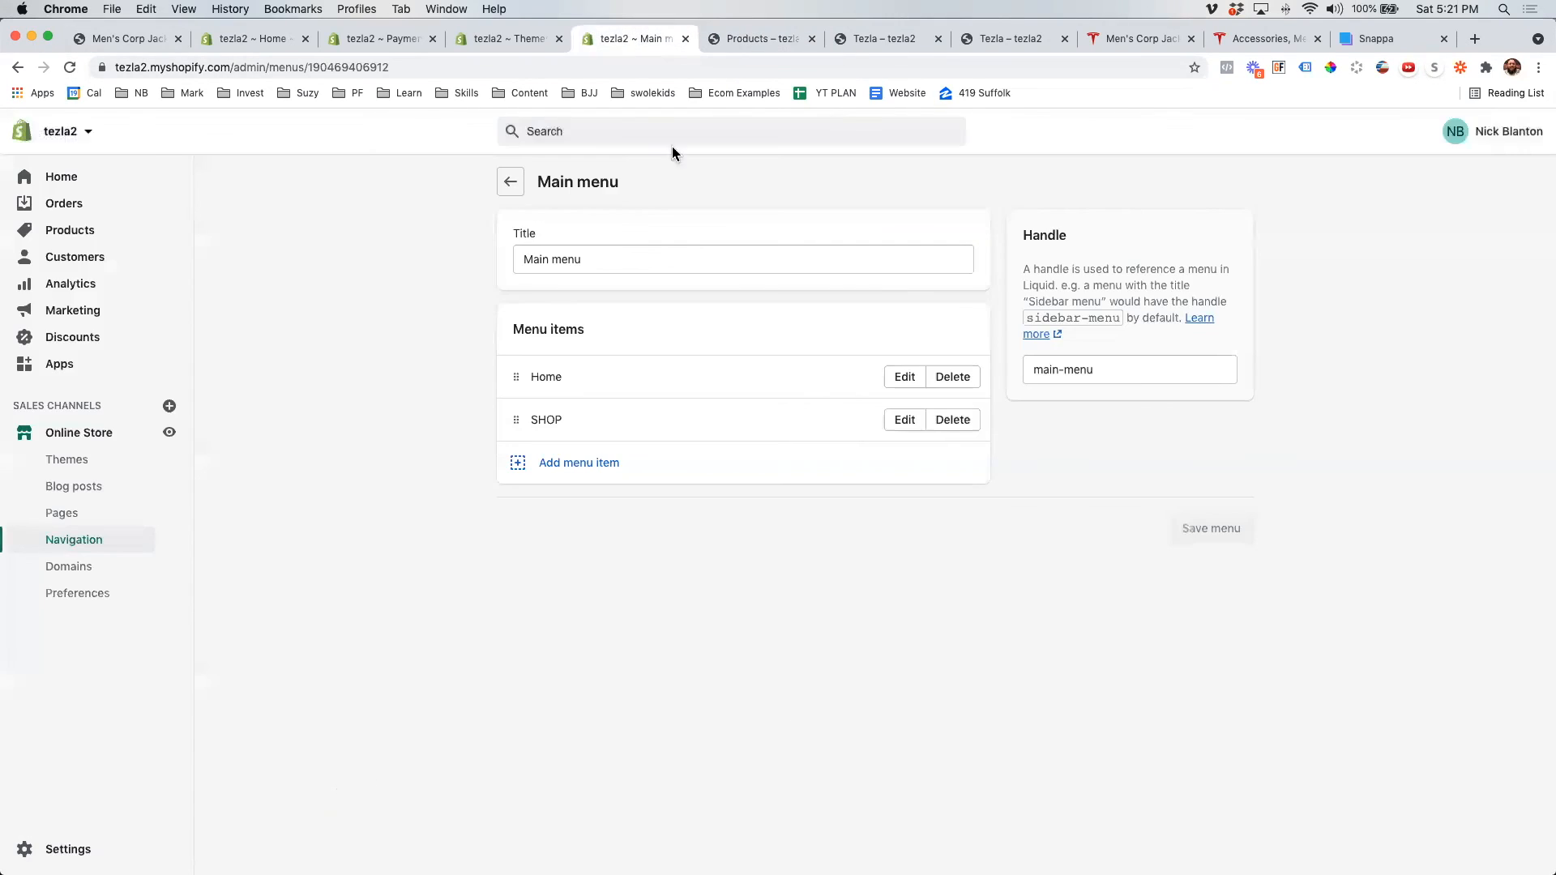
left_click(900, 380)
double_click(1319, 243)
type("HOME")
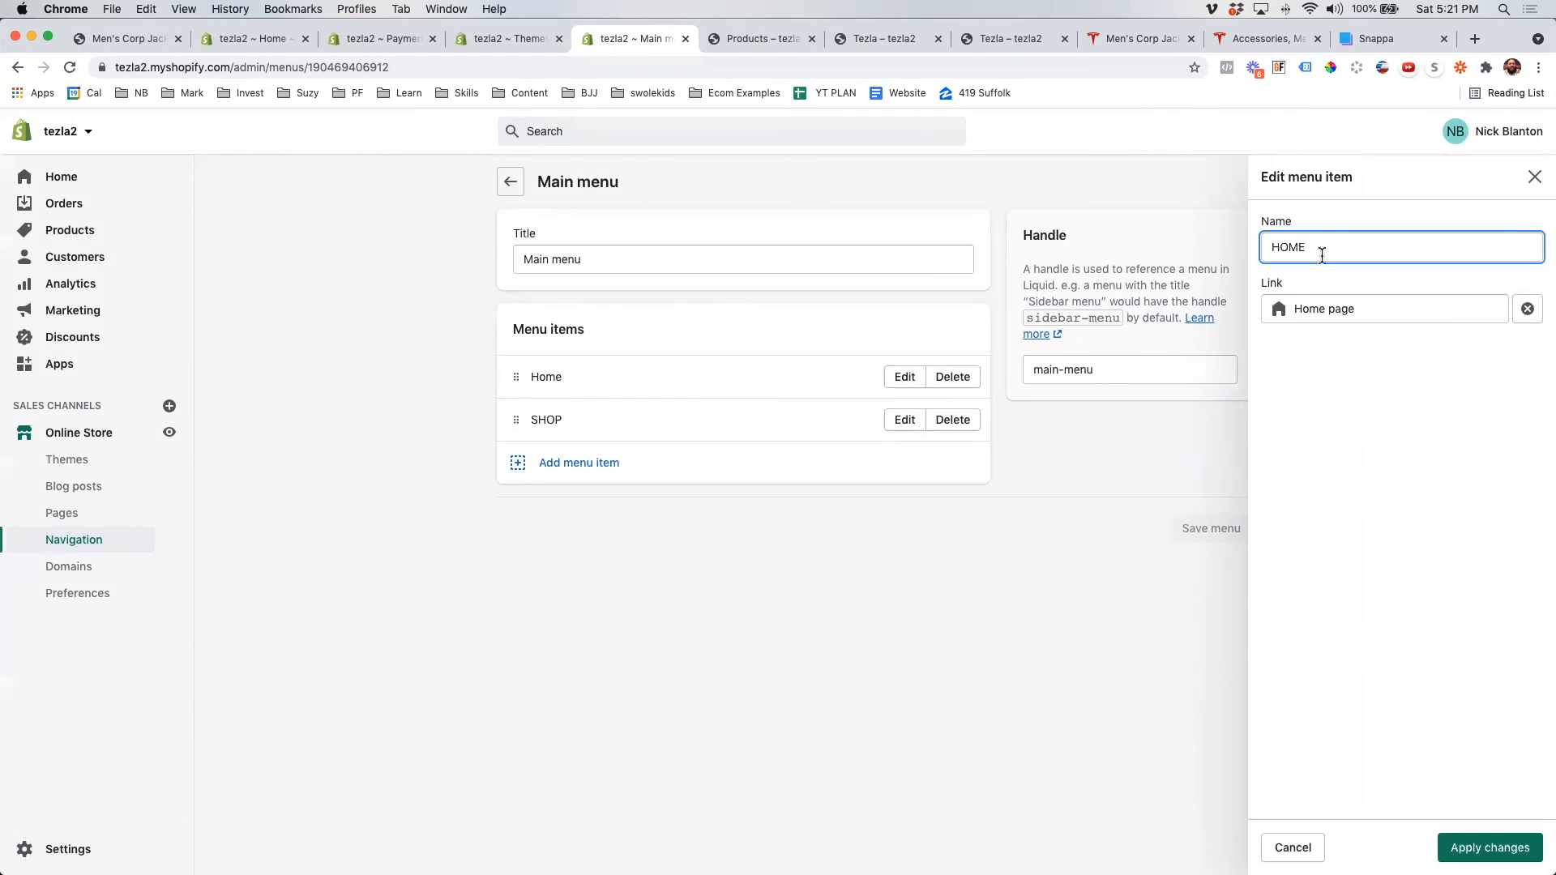
left_click(1490, 848)
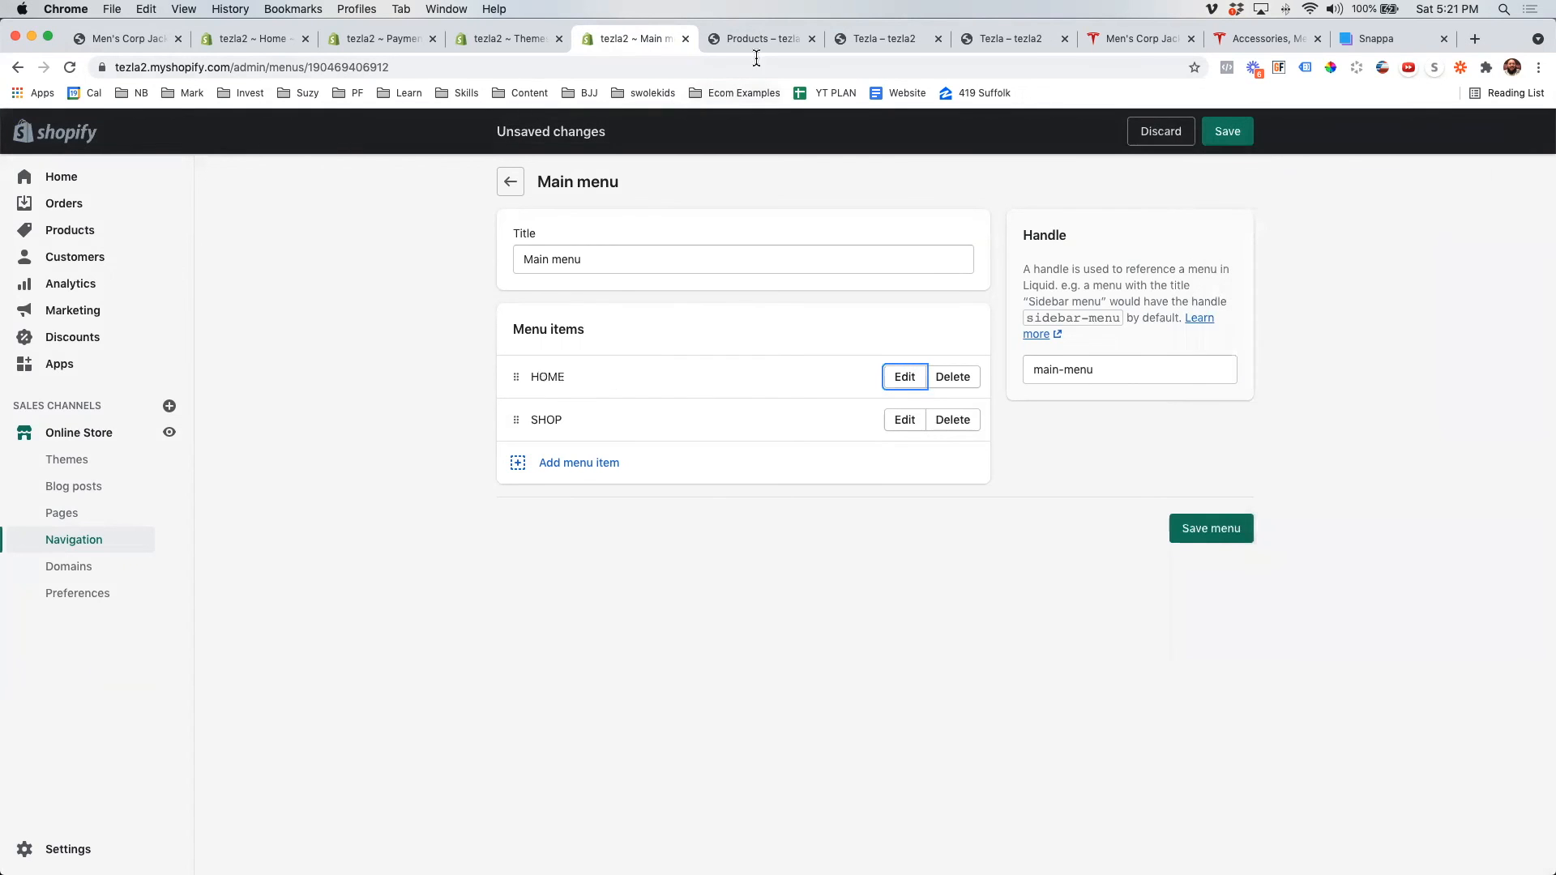
left_click(1209, 520)
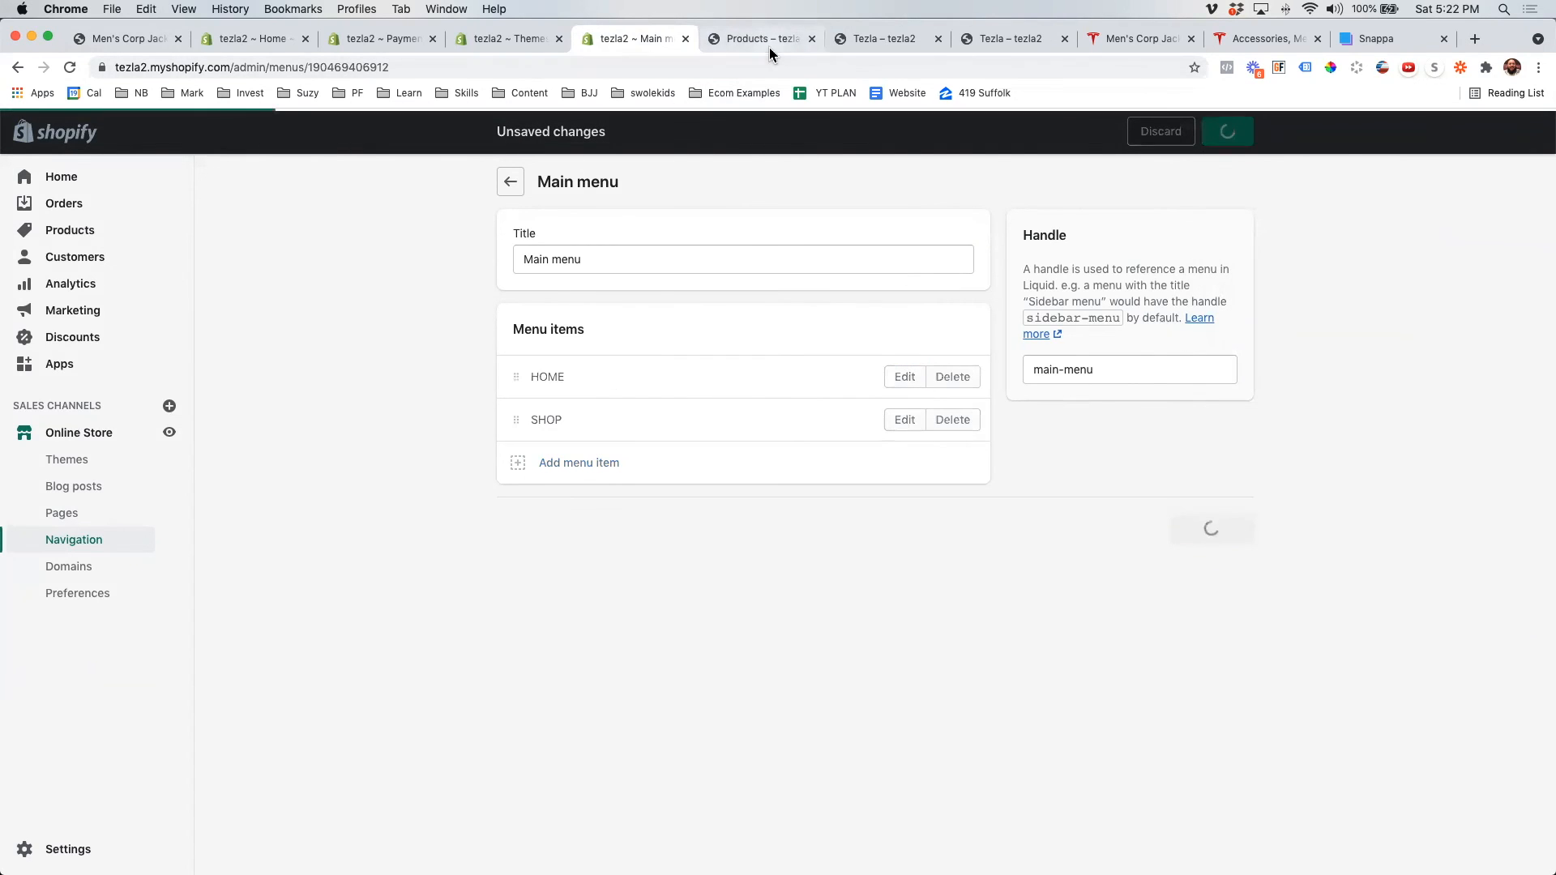
- Reload the live store's Products page and open its home page to check the renamed header menu items
left_click(770, 47)
left_click(69, 67)
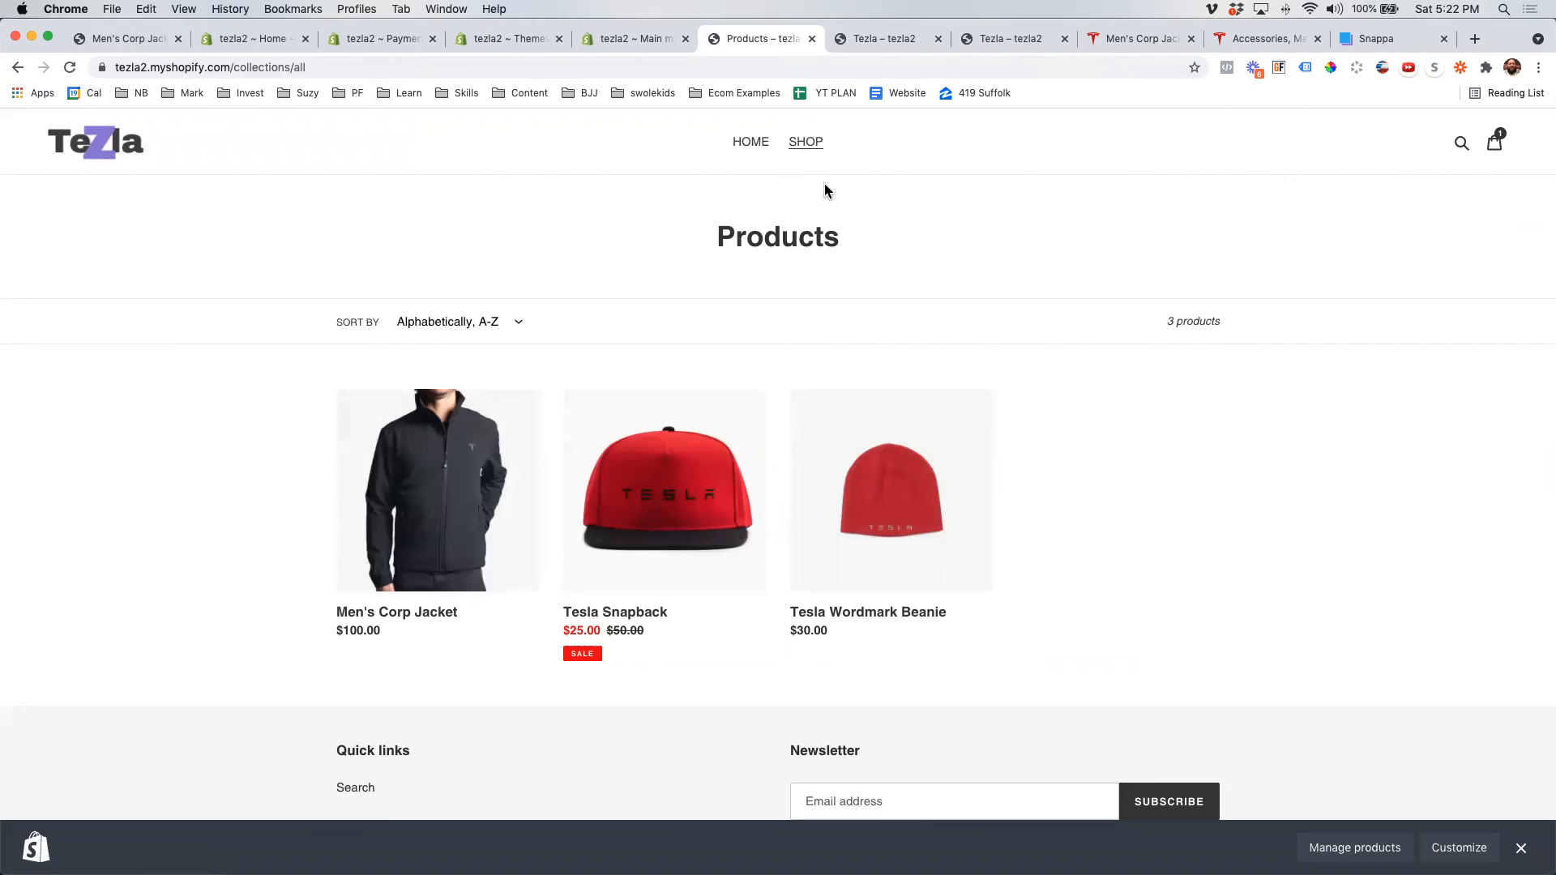
left_click(749, 143)
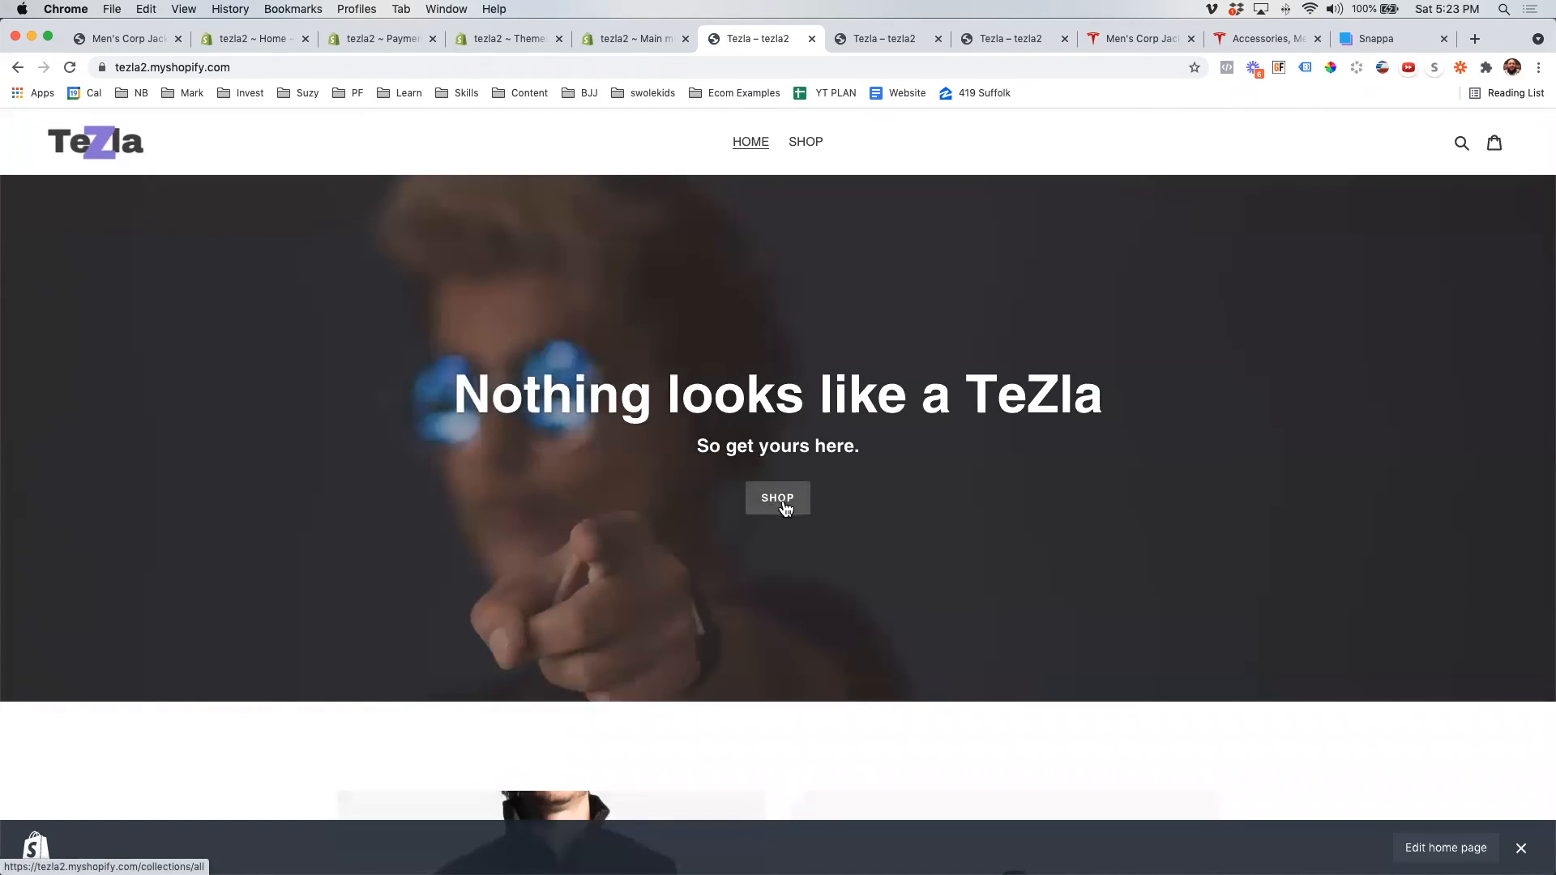
- Close the extra store admin pages and open the color settings of the Debut theme in the theme editor
left_click(650, 36)
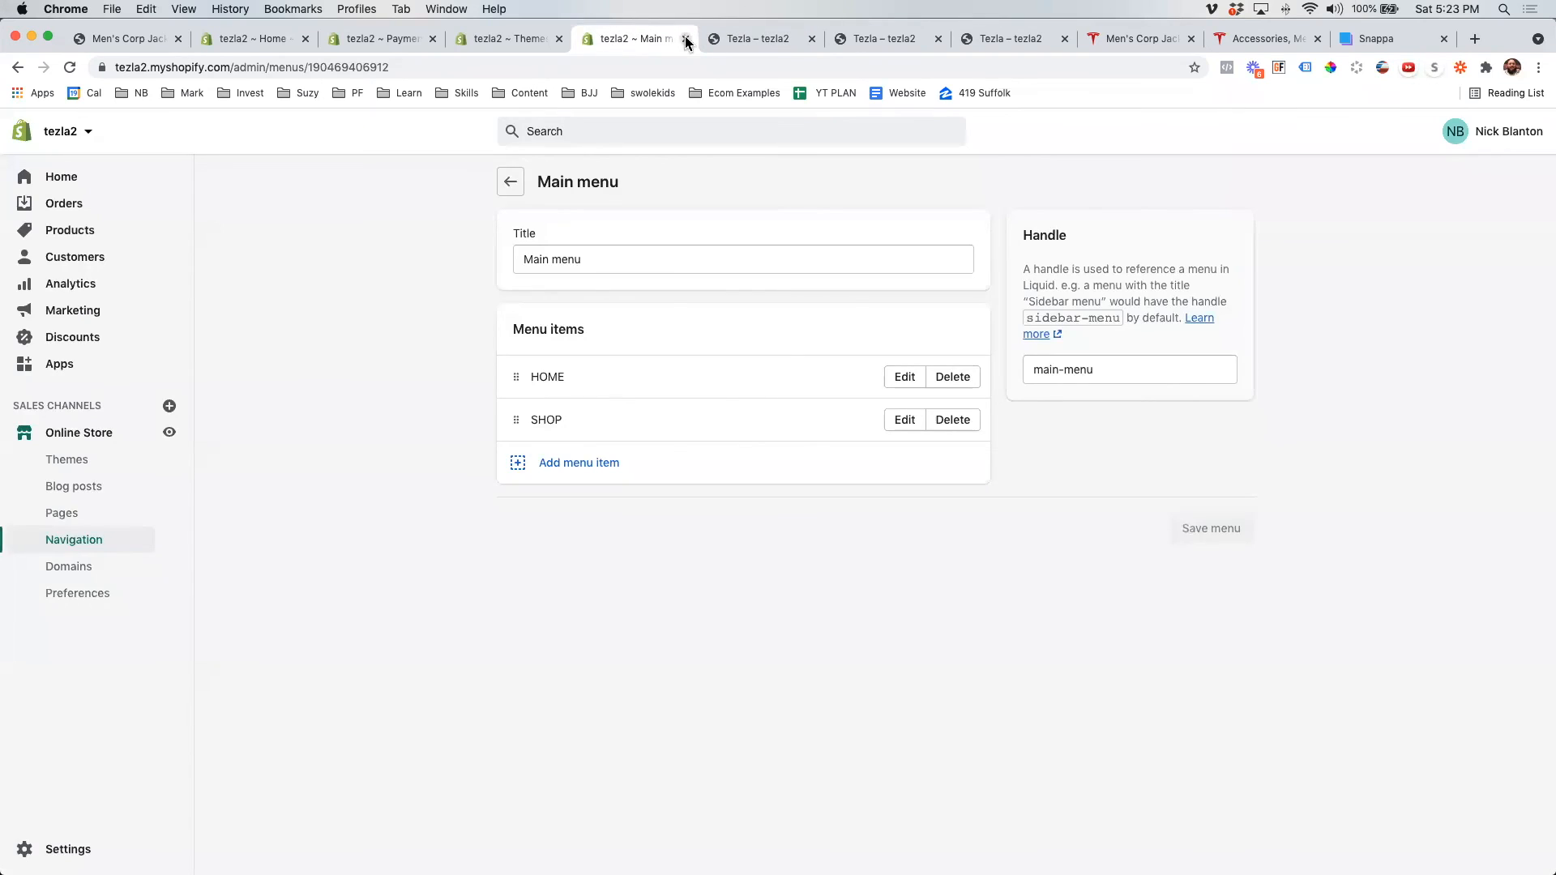
left_click(686, 40)
left_click(533, 39)
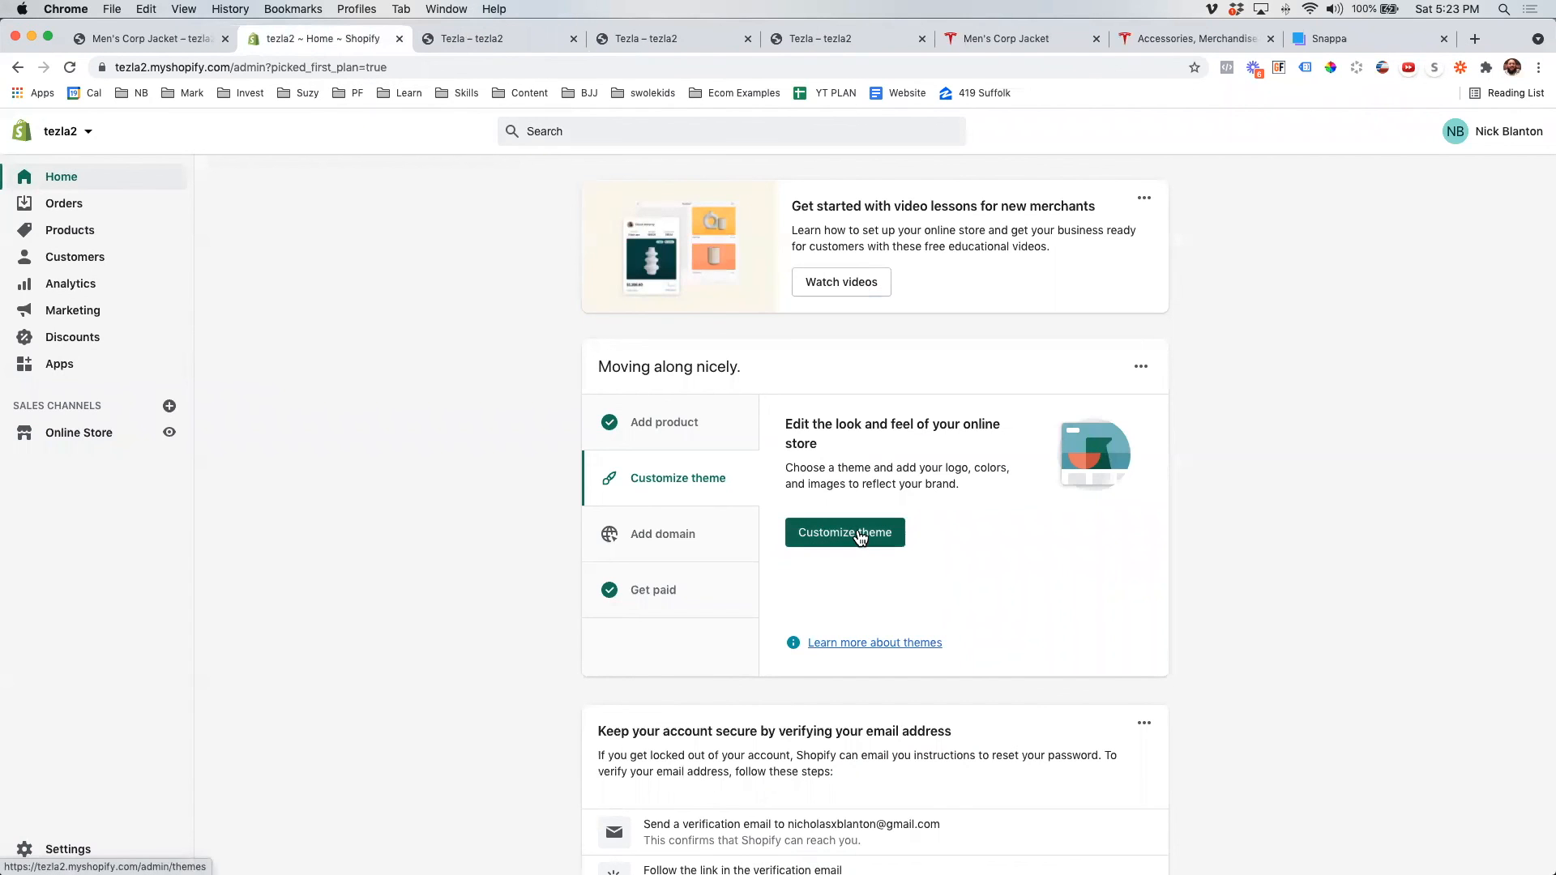
left_click(860, 537)
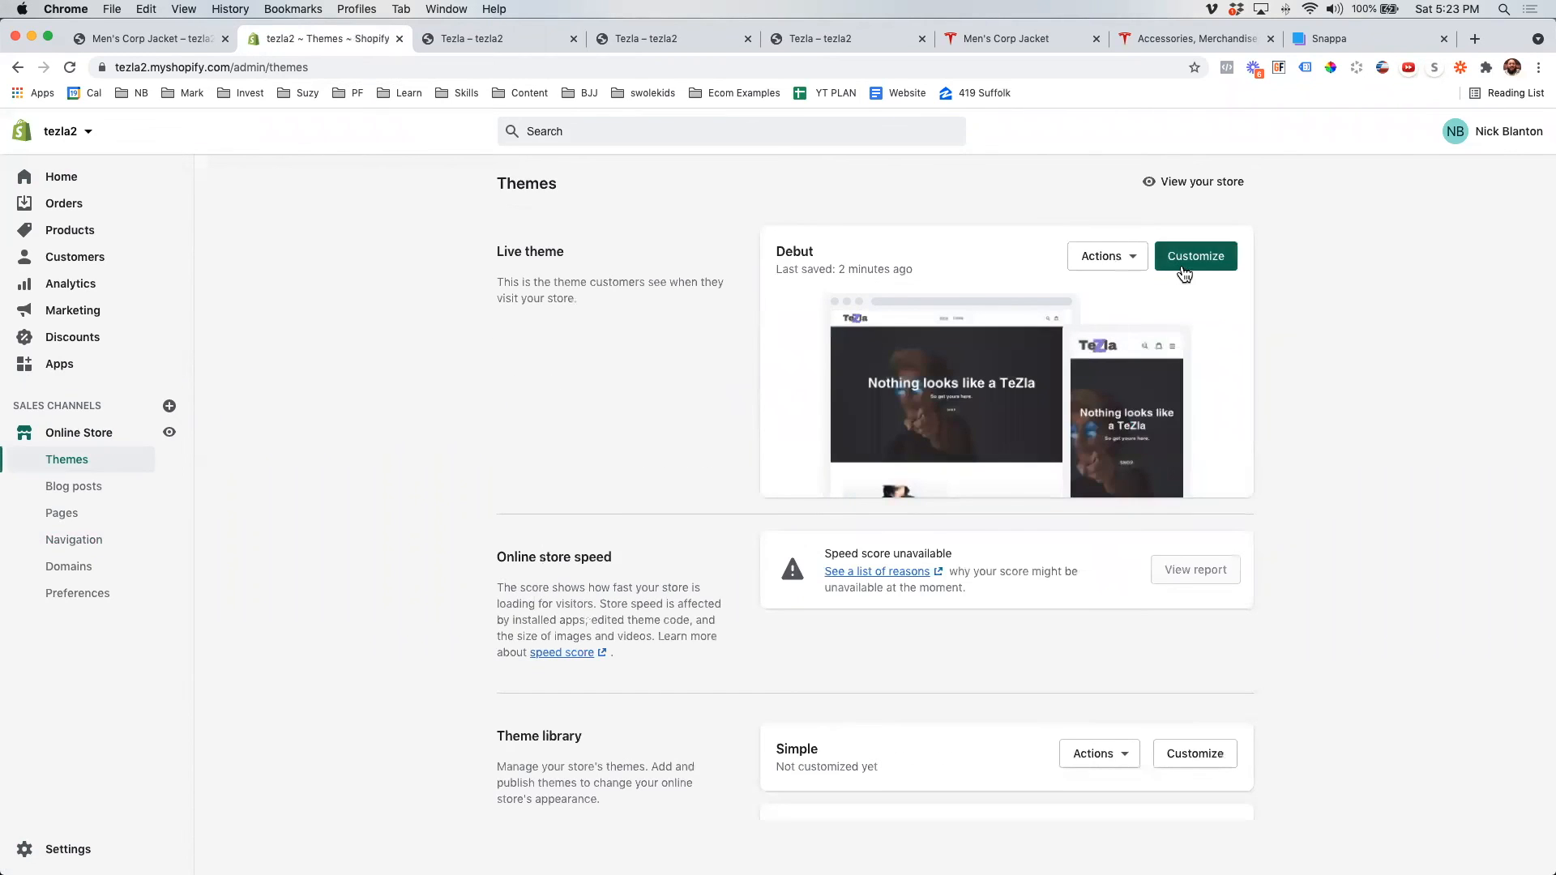
left_click(1182, 268)
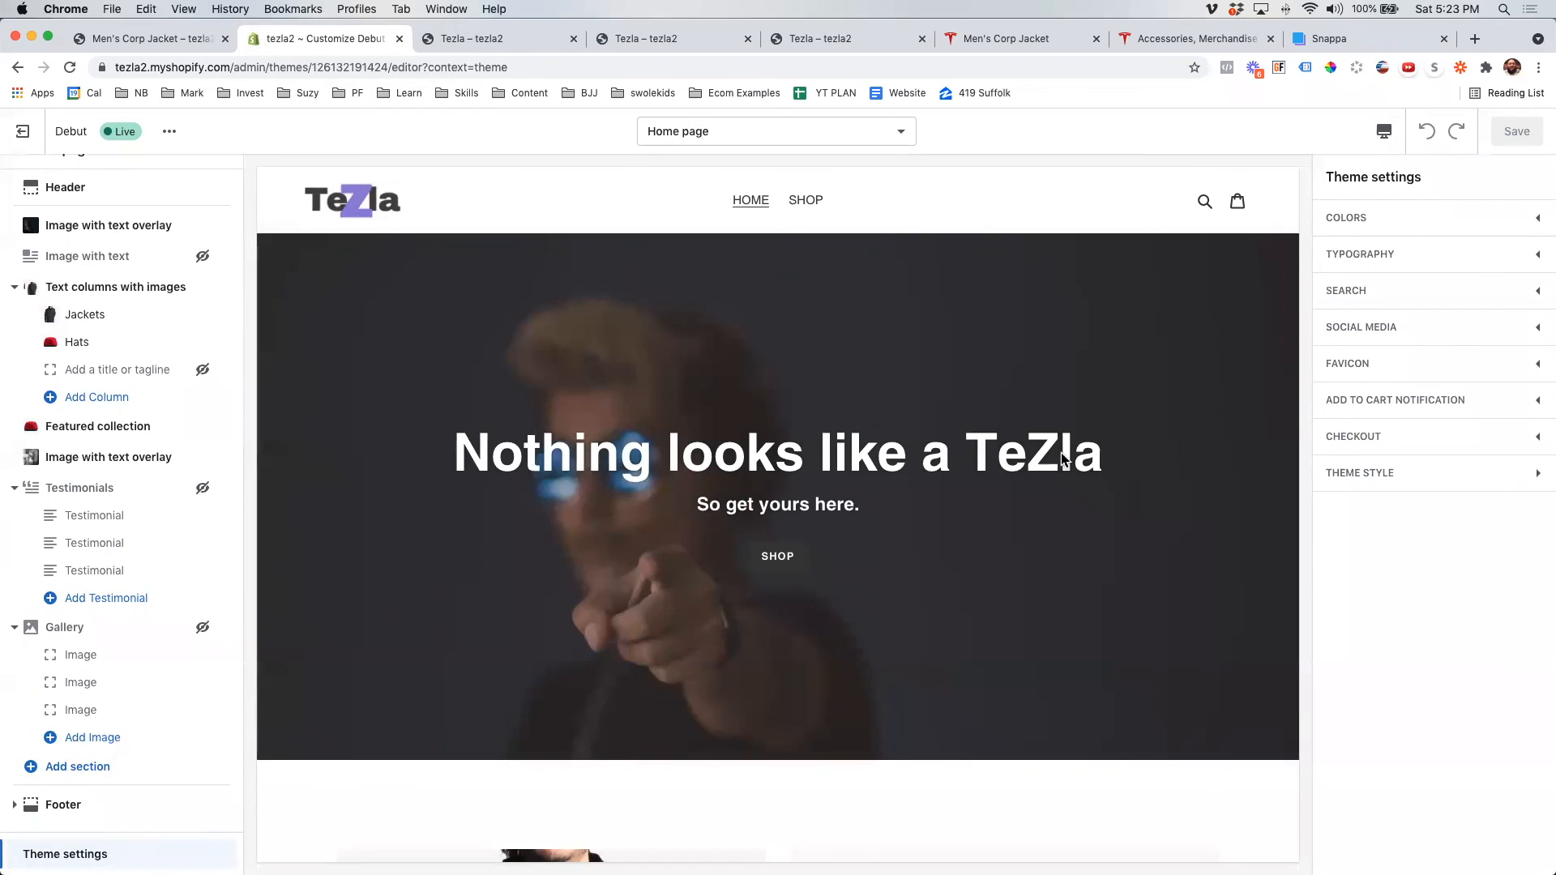
left_click(1378, 223)
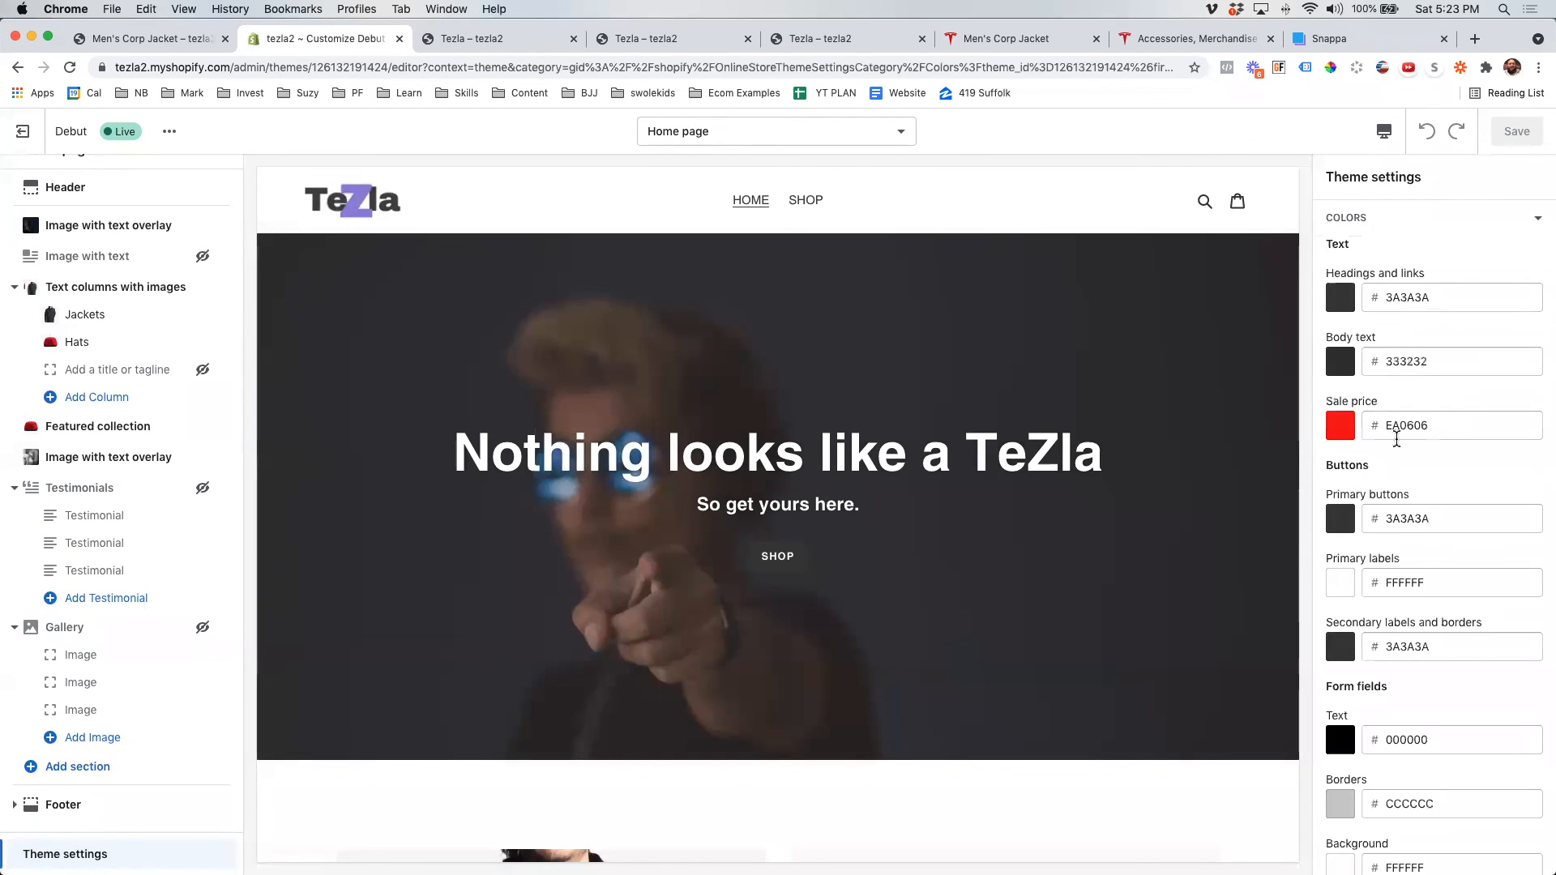
scroll(1420, 477, "down", 1)
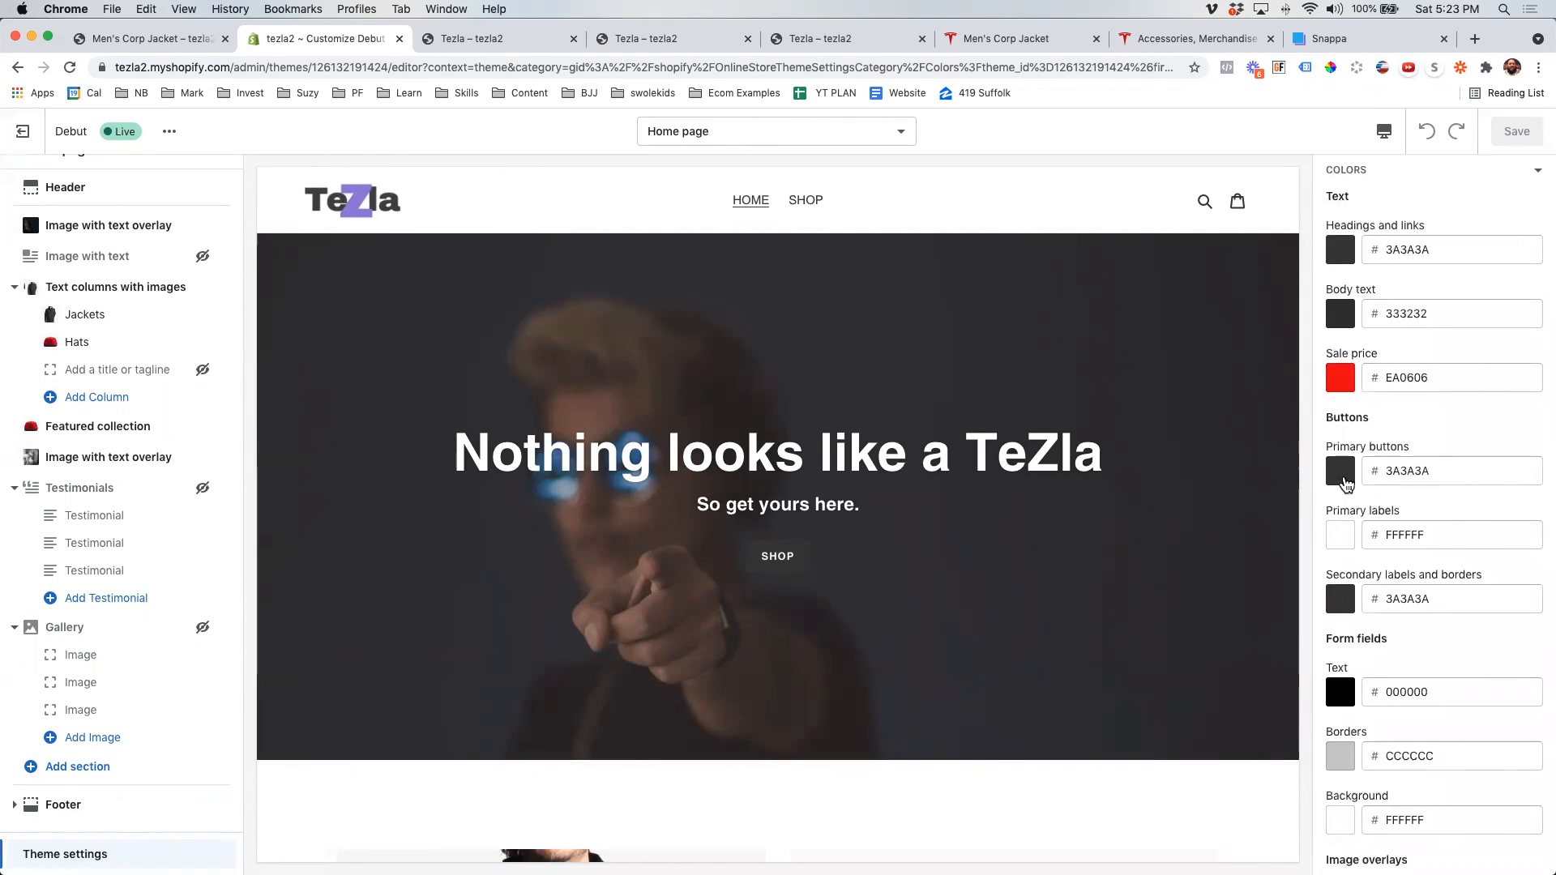
- Sample the purple of the logo's Z with ColorPick Eyedropper and copy its hex code 967ADD
left_click(1331, 69)
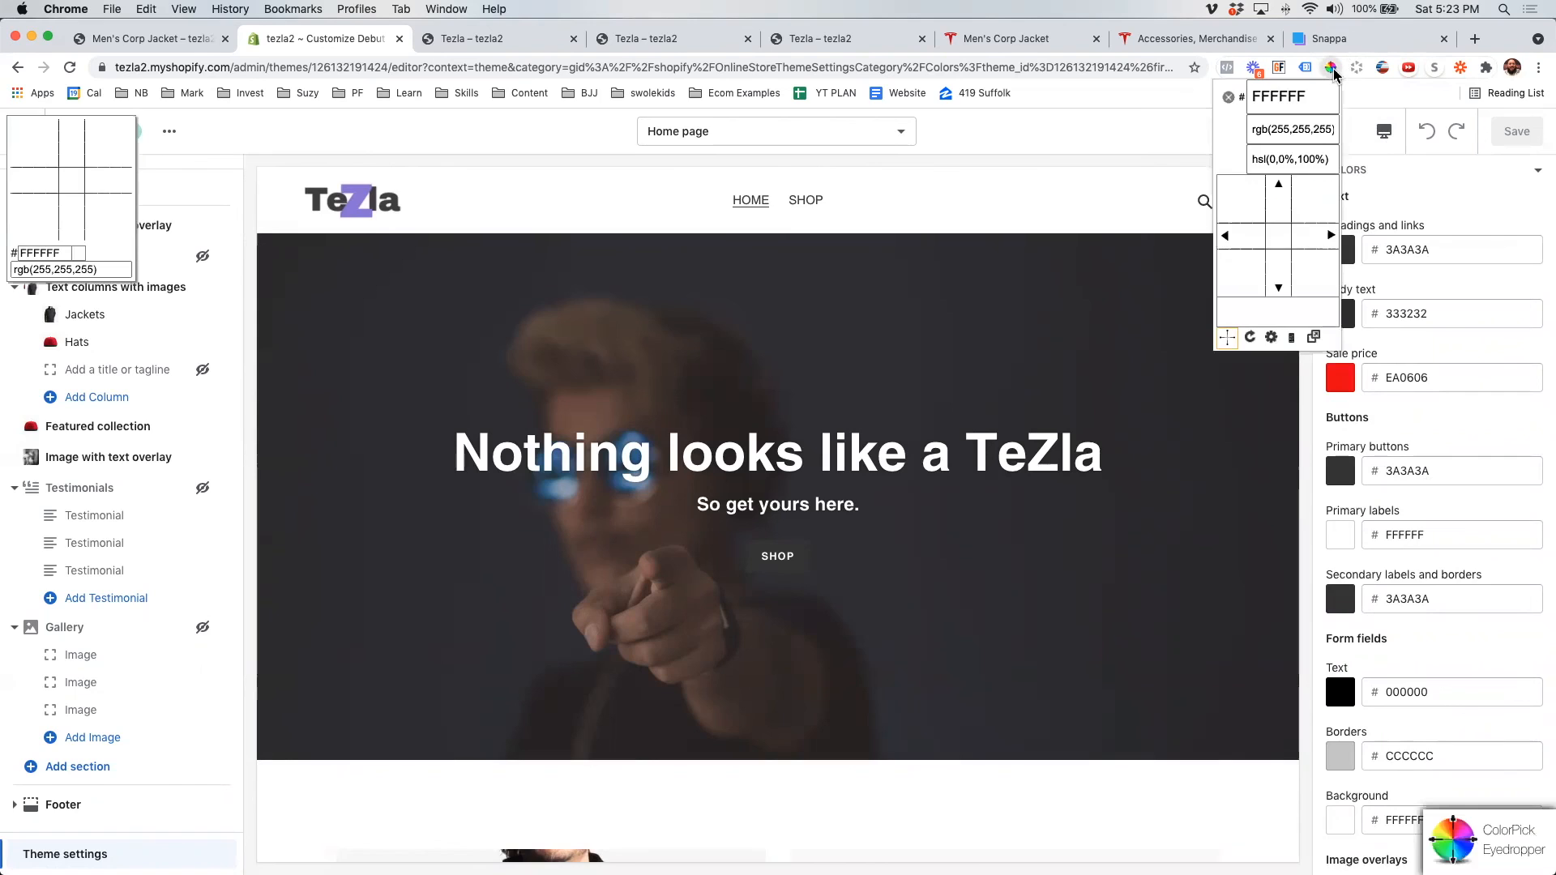
right_click(1334, 70)
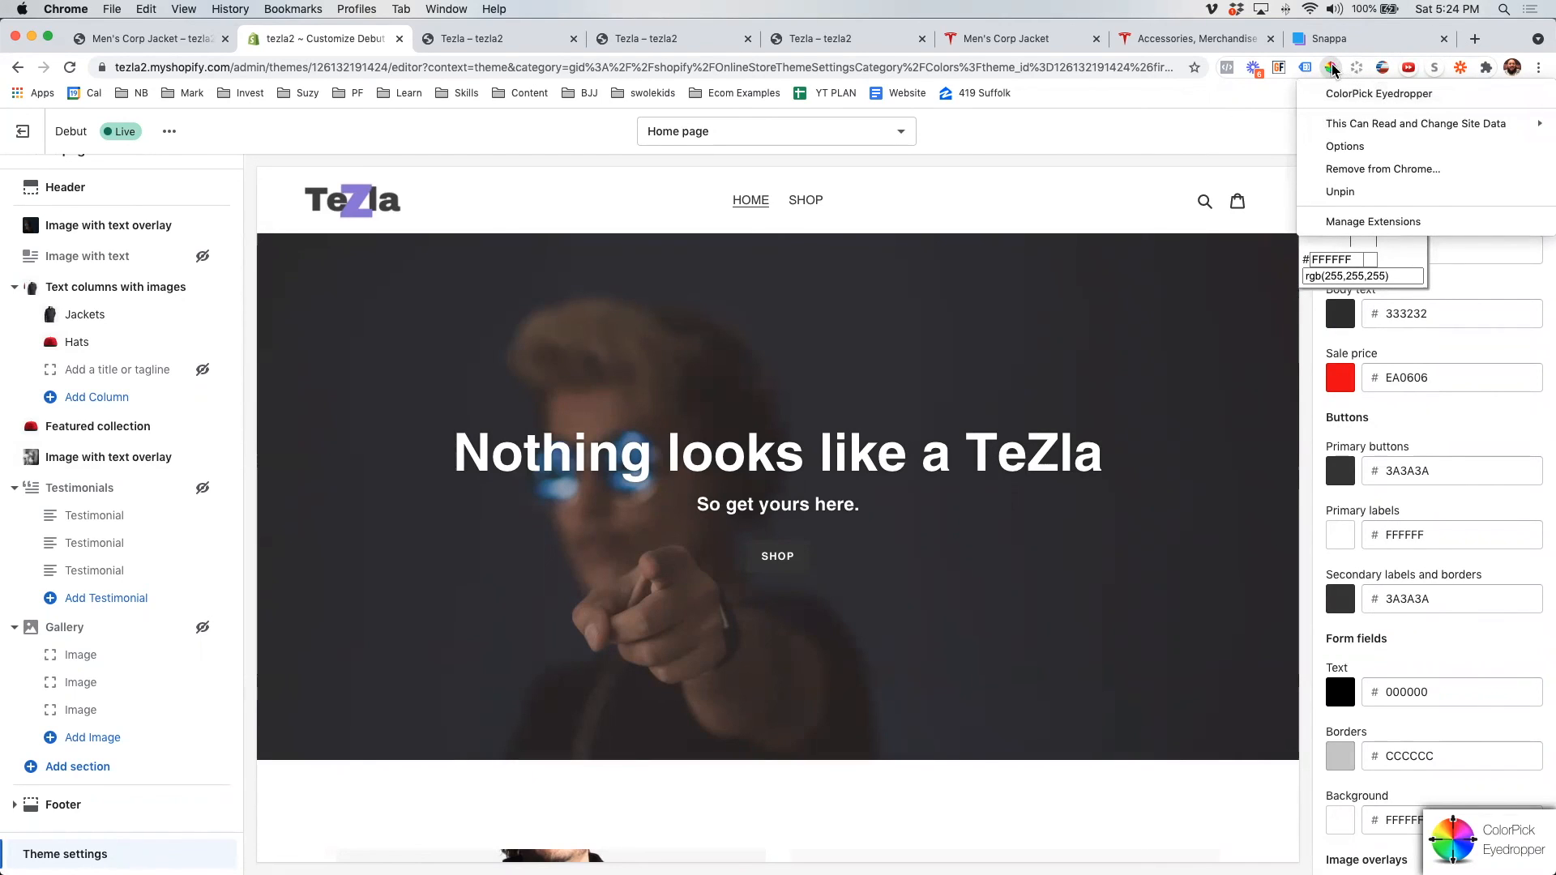
left_click(1271, 98)
left_click(1331, 67)
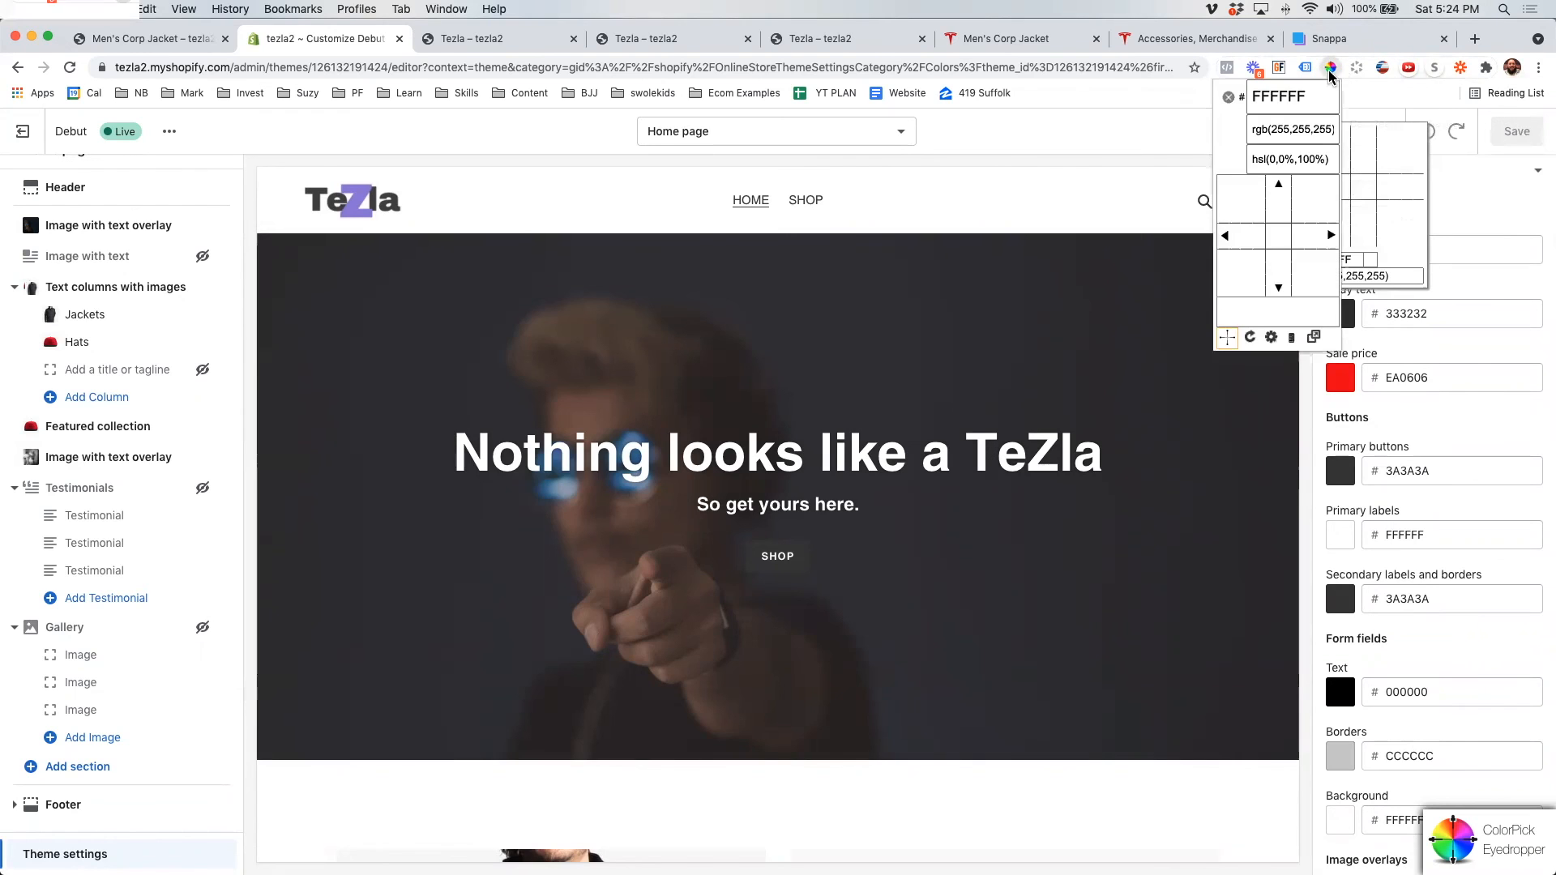
left_click(1182, 106)
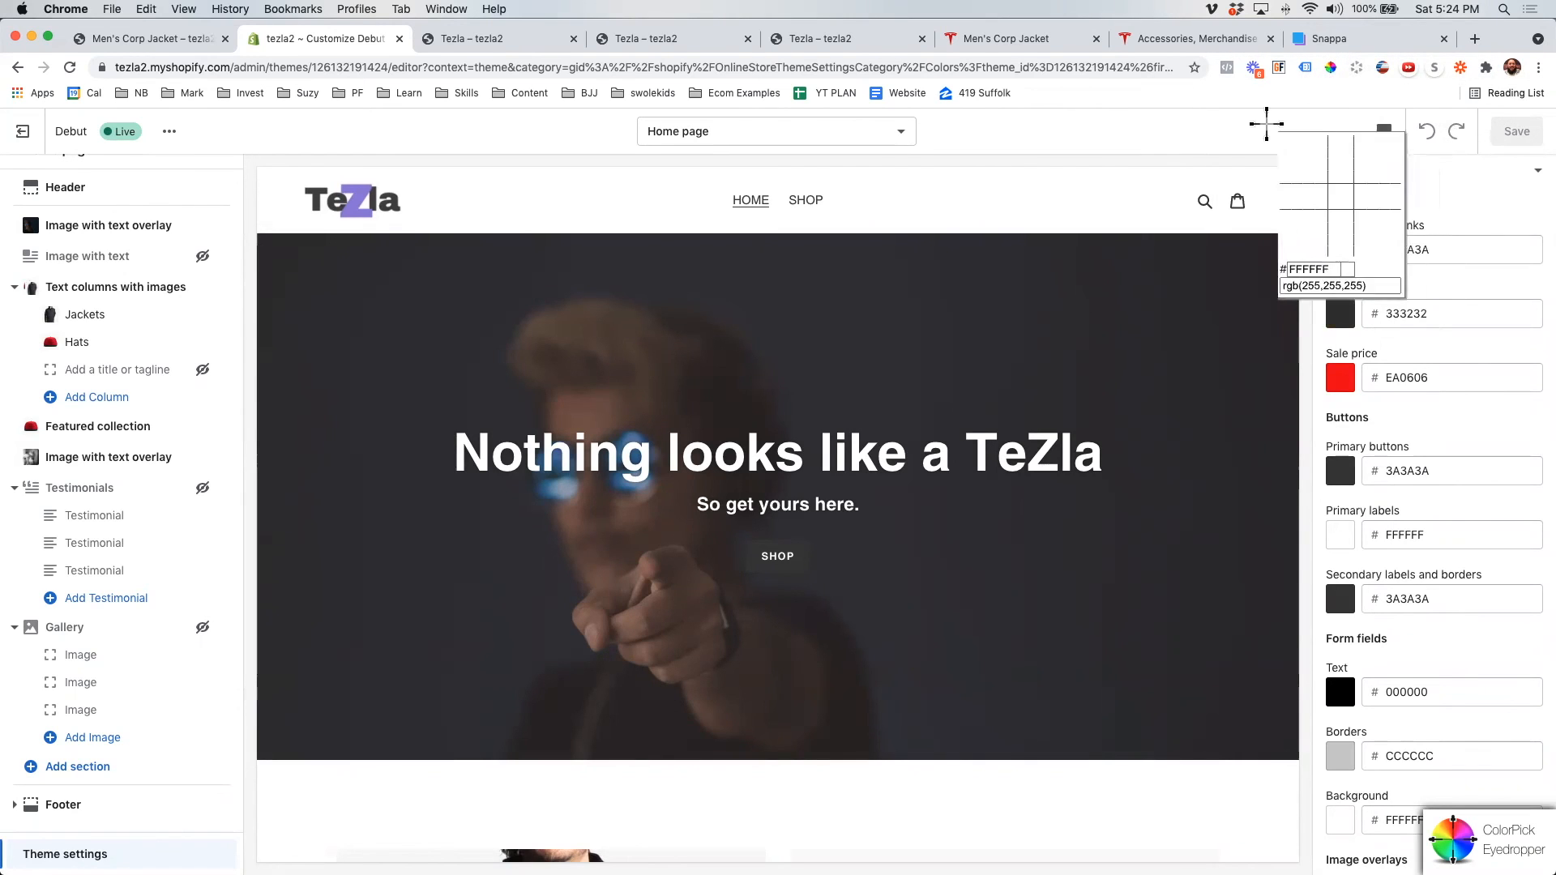
left_click(356, 199)
key("super+c")
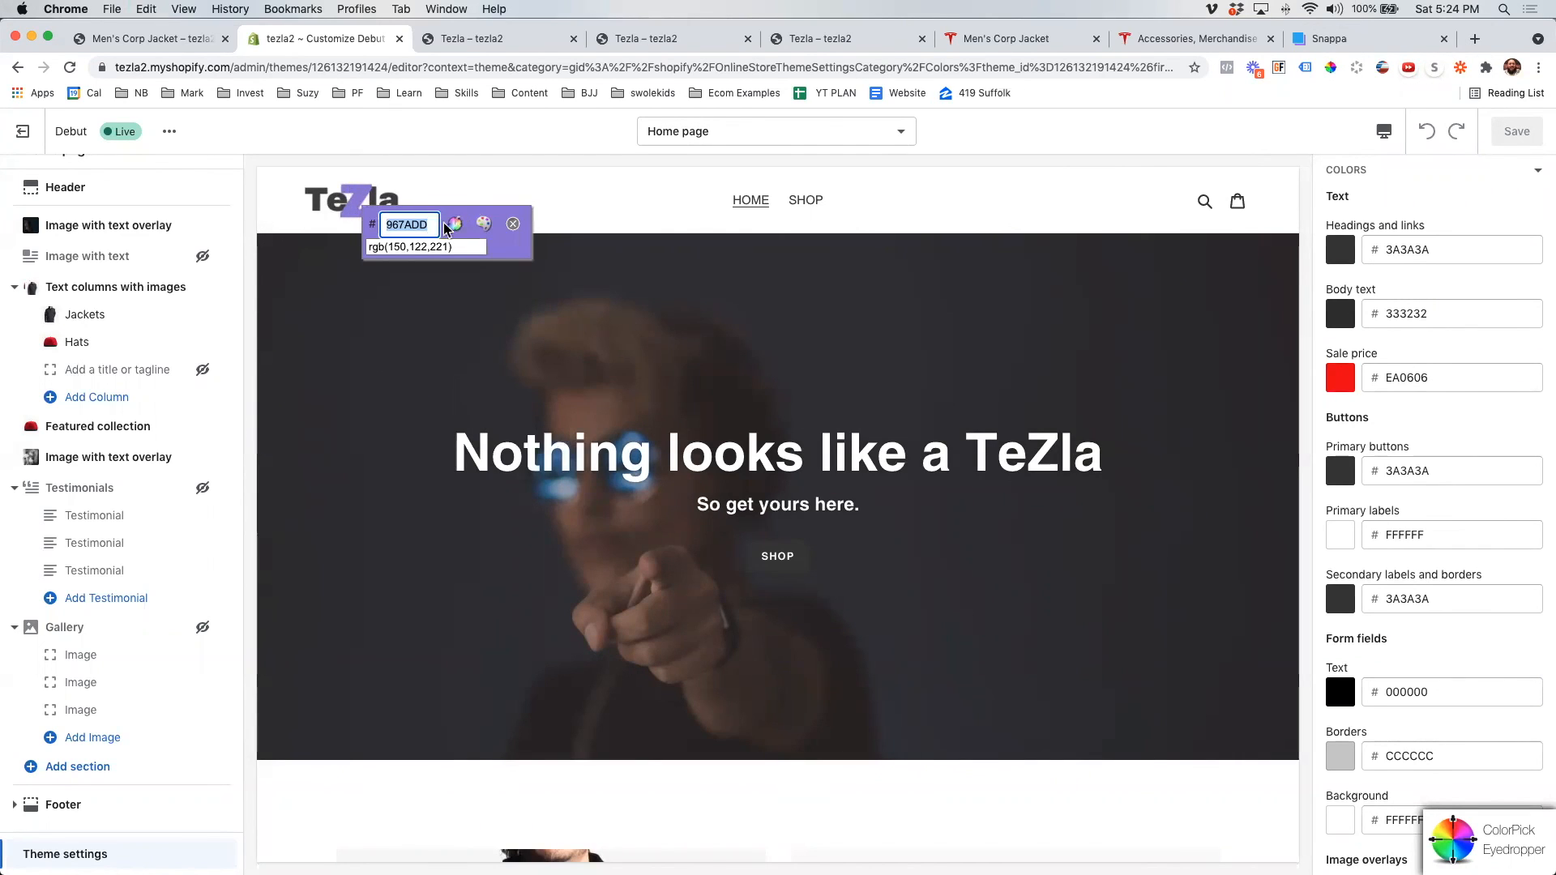
key("Escape")
- Set the theme's primary button color and its sale price color to 967ADD
double_click(1417, 470)
key("super+v")
left_click(1452, 436)
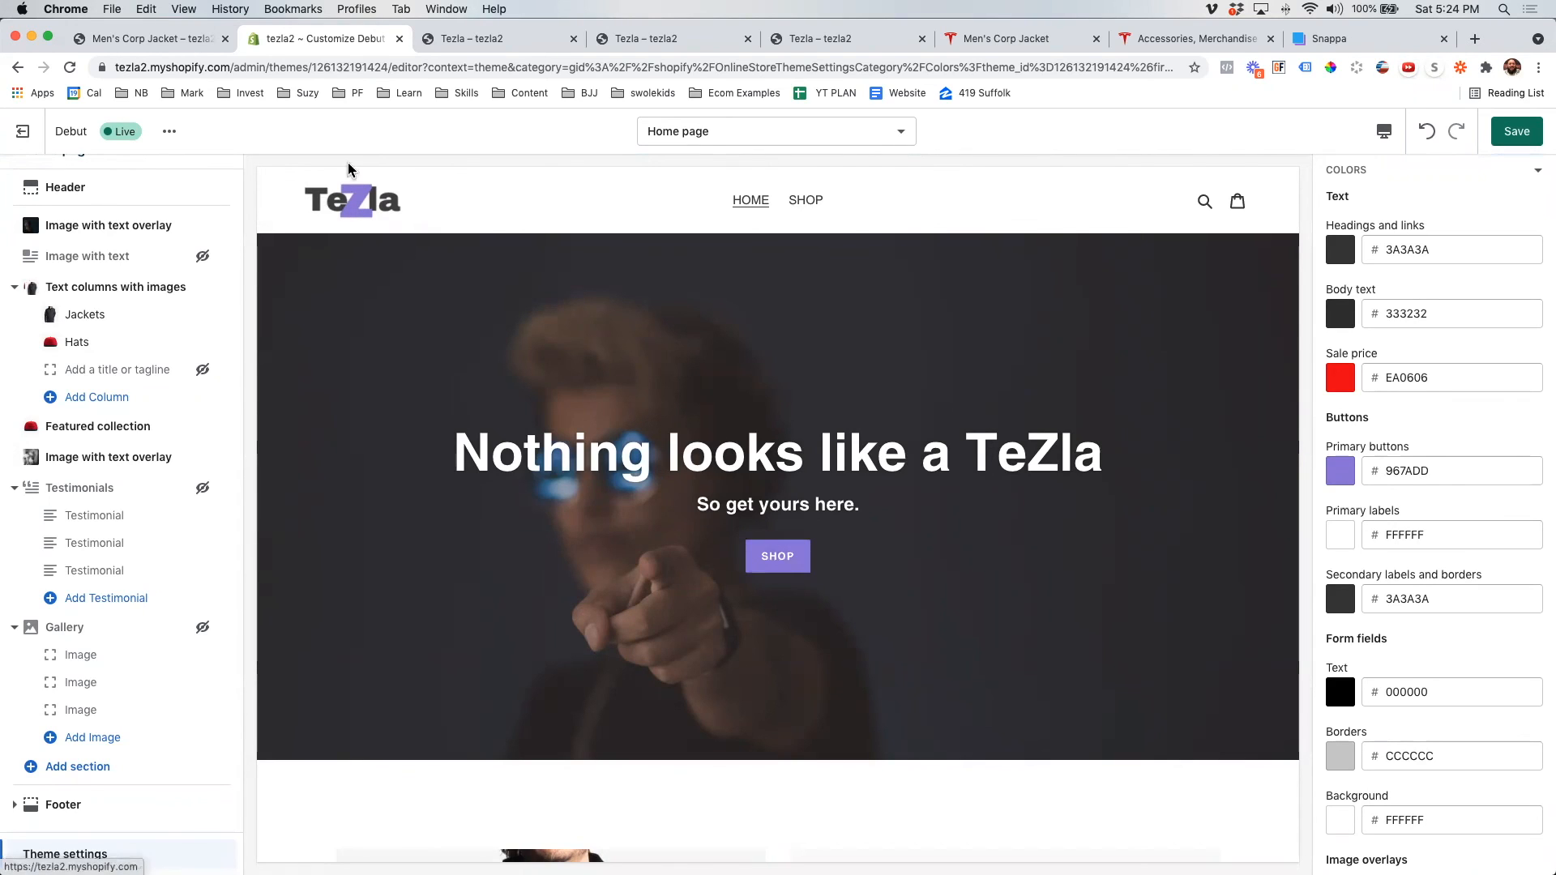
double_click(1442, 378)
key("super+v")
left_click(1449, 346)
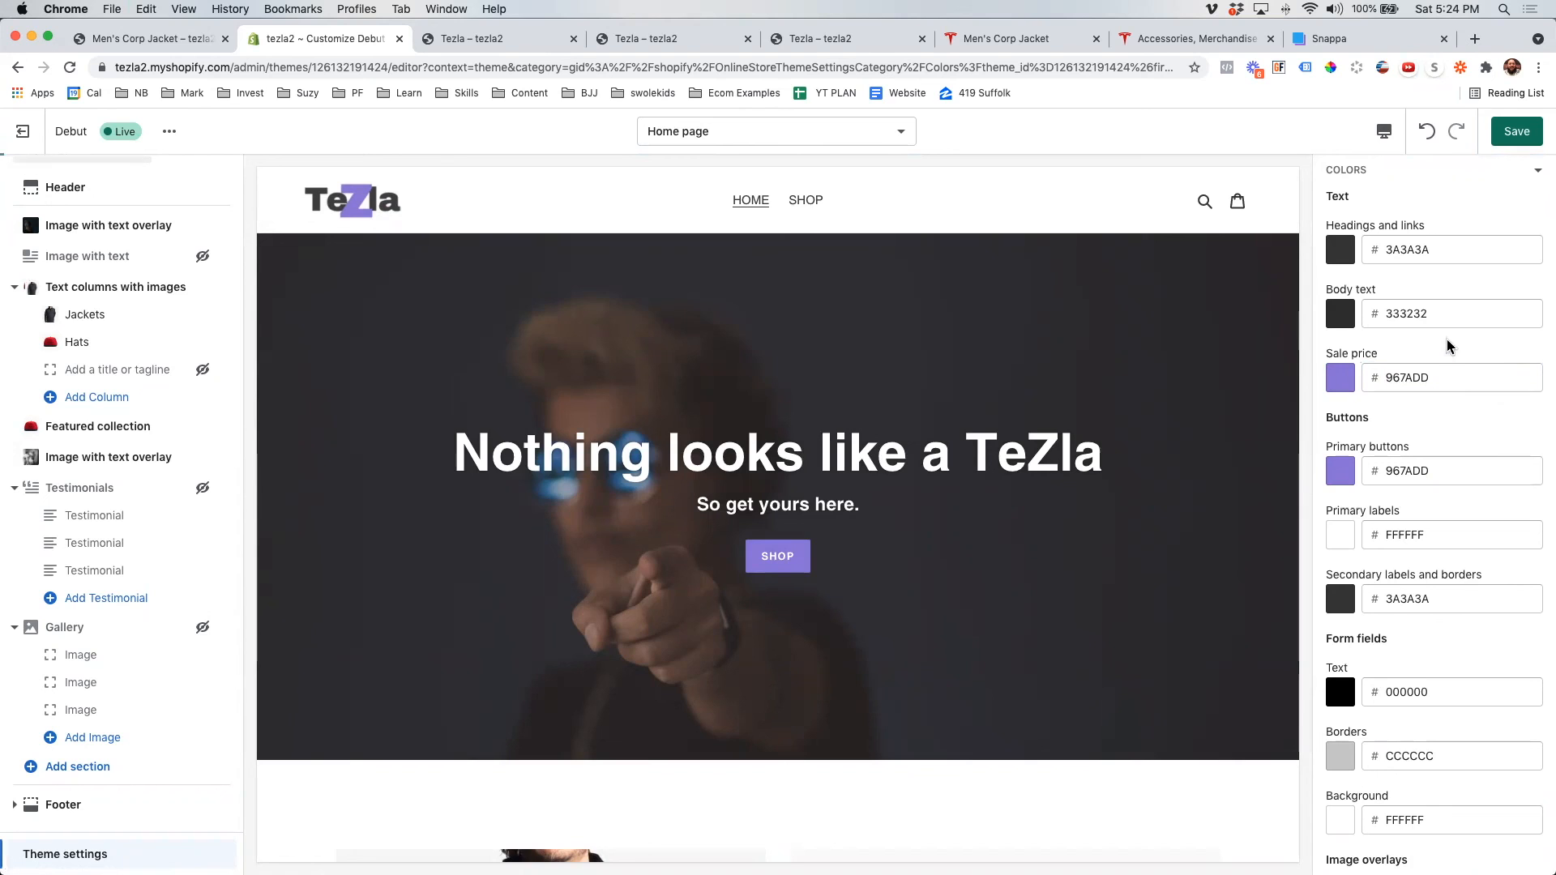
- Review the new colors throughout the home page preview and save the theme changes
scroll(1183, 438, "down", 10)
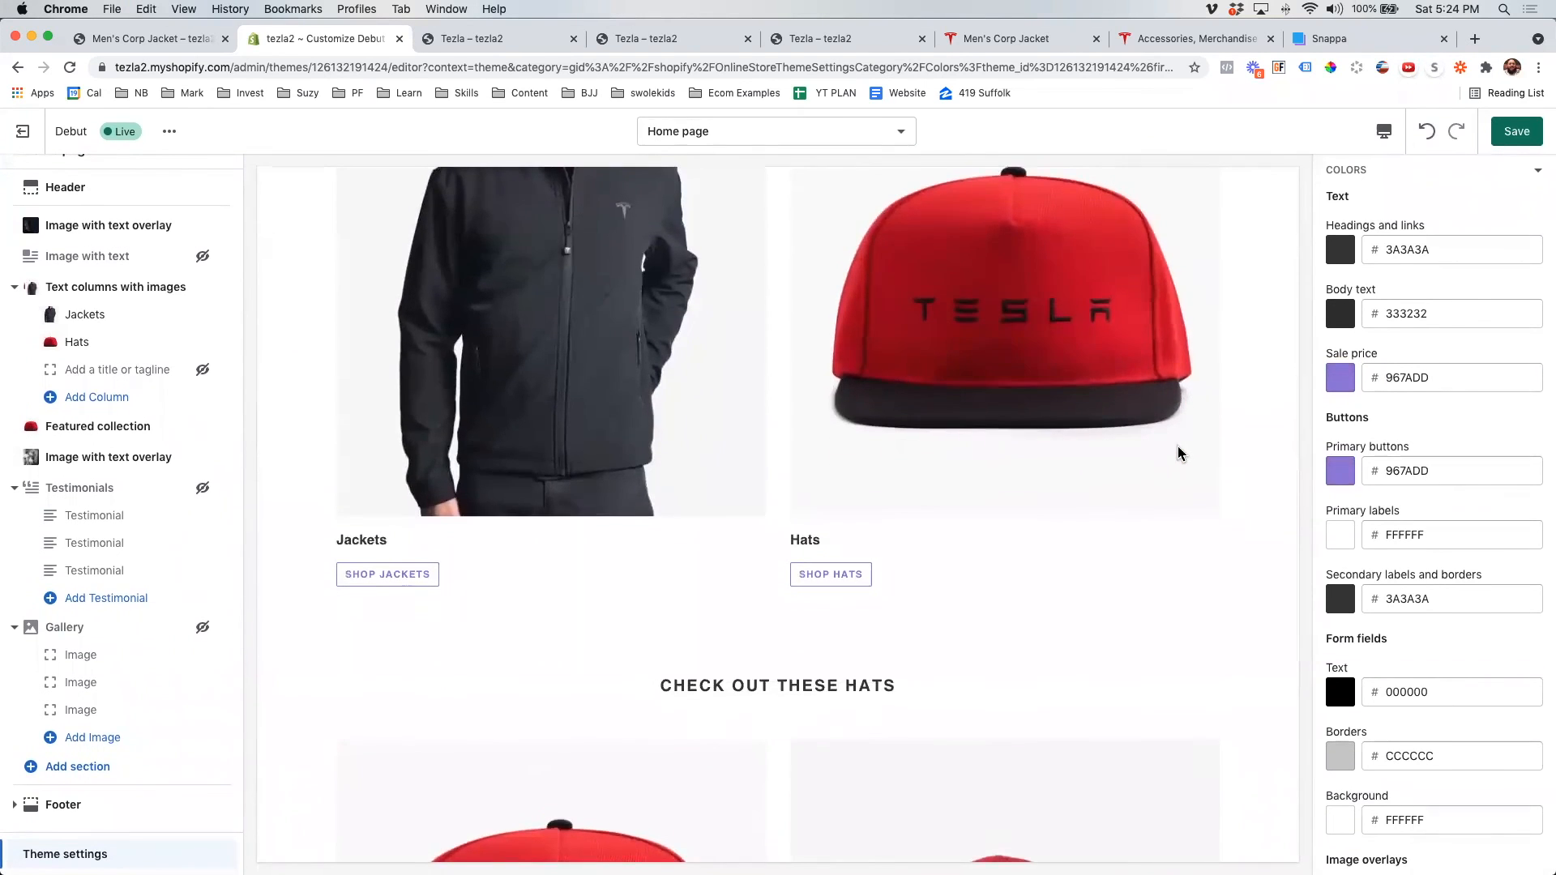
scroll(1182, 450, "down", 2)
scroll(1182, 453, "down", 10)
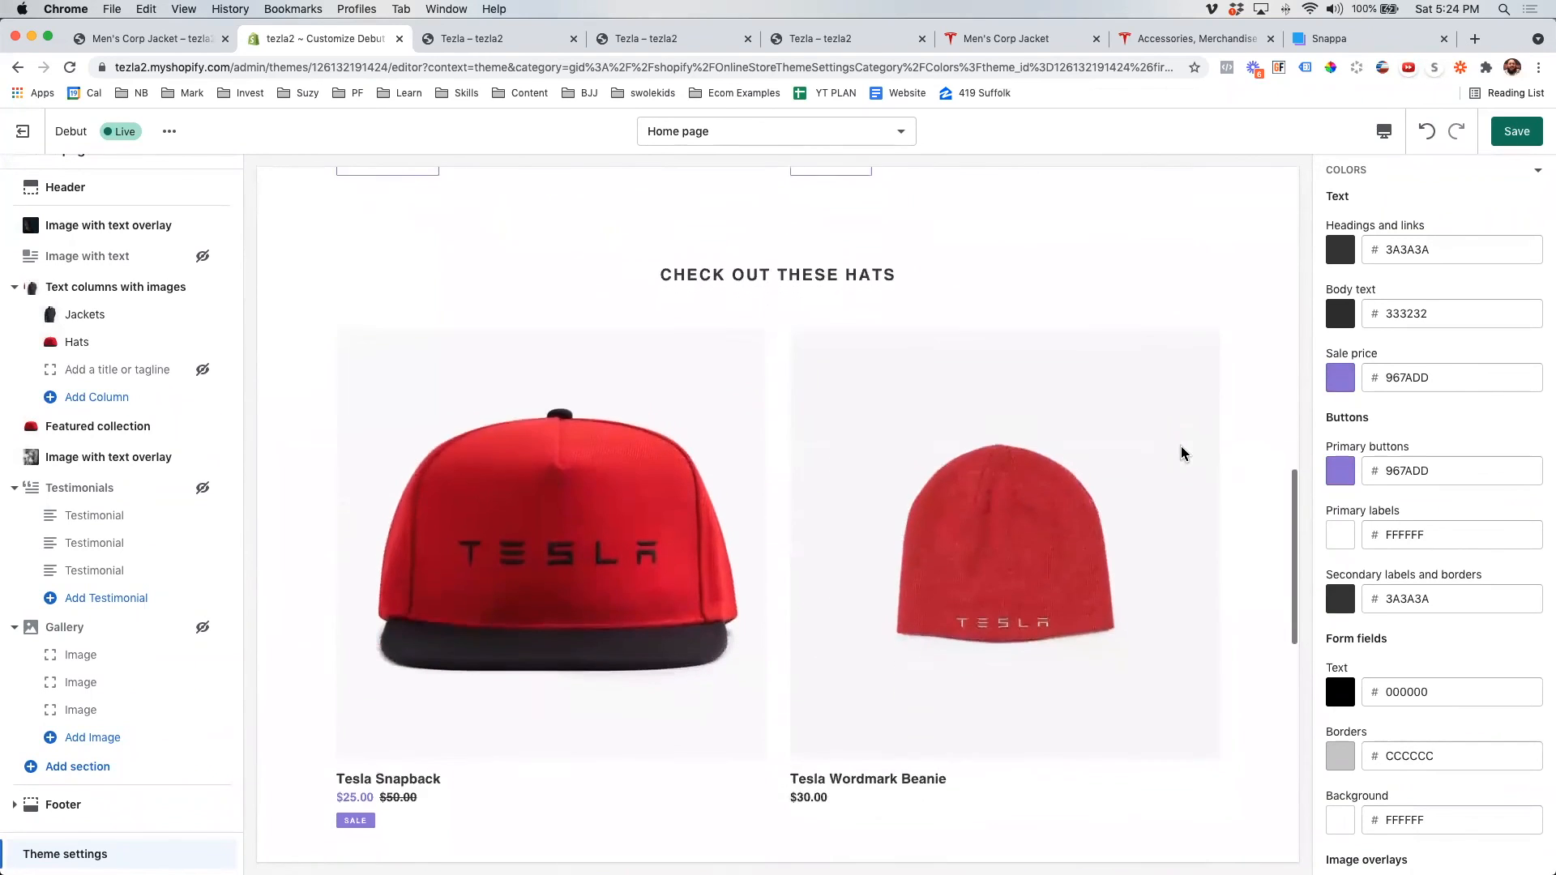
scroll(1184, 454, "down", 5)
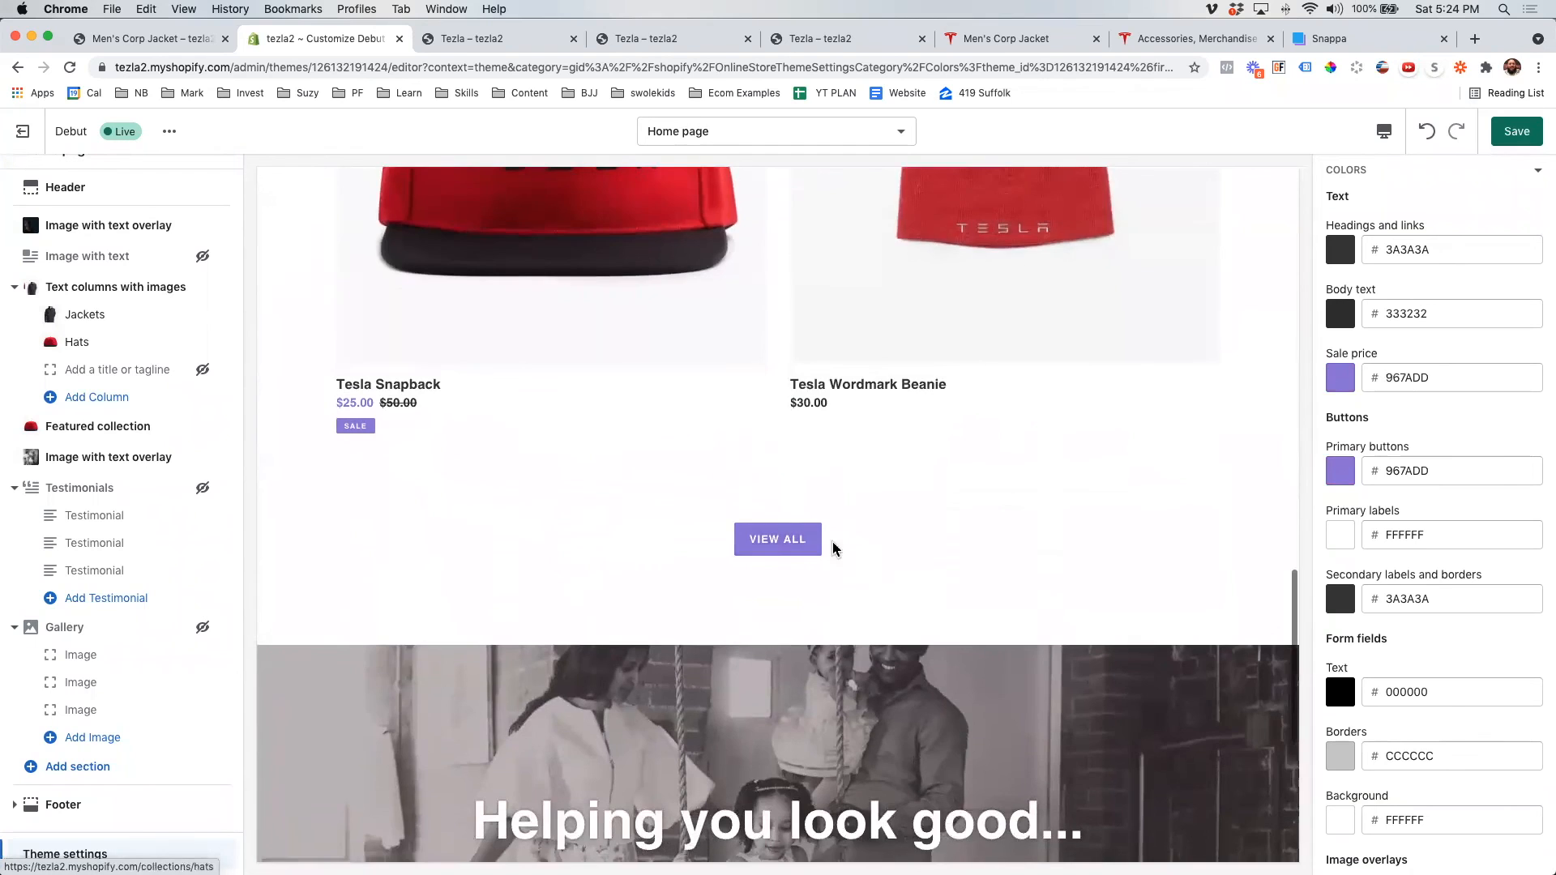
scroll(833, 548, "down", 8)
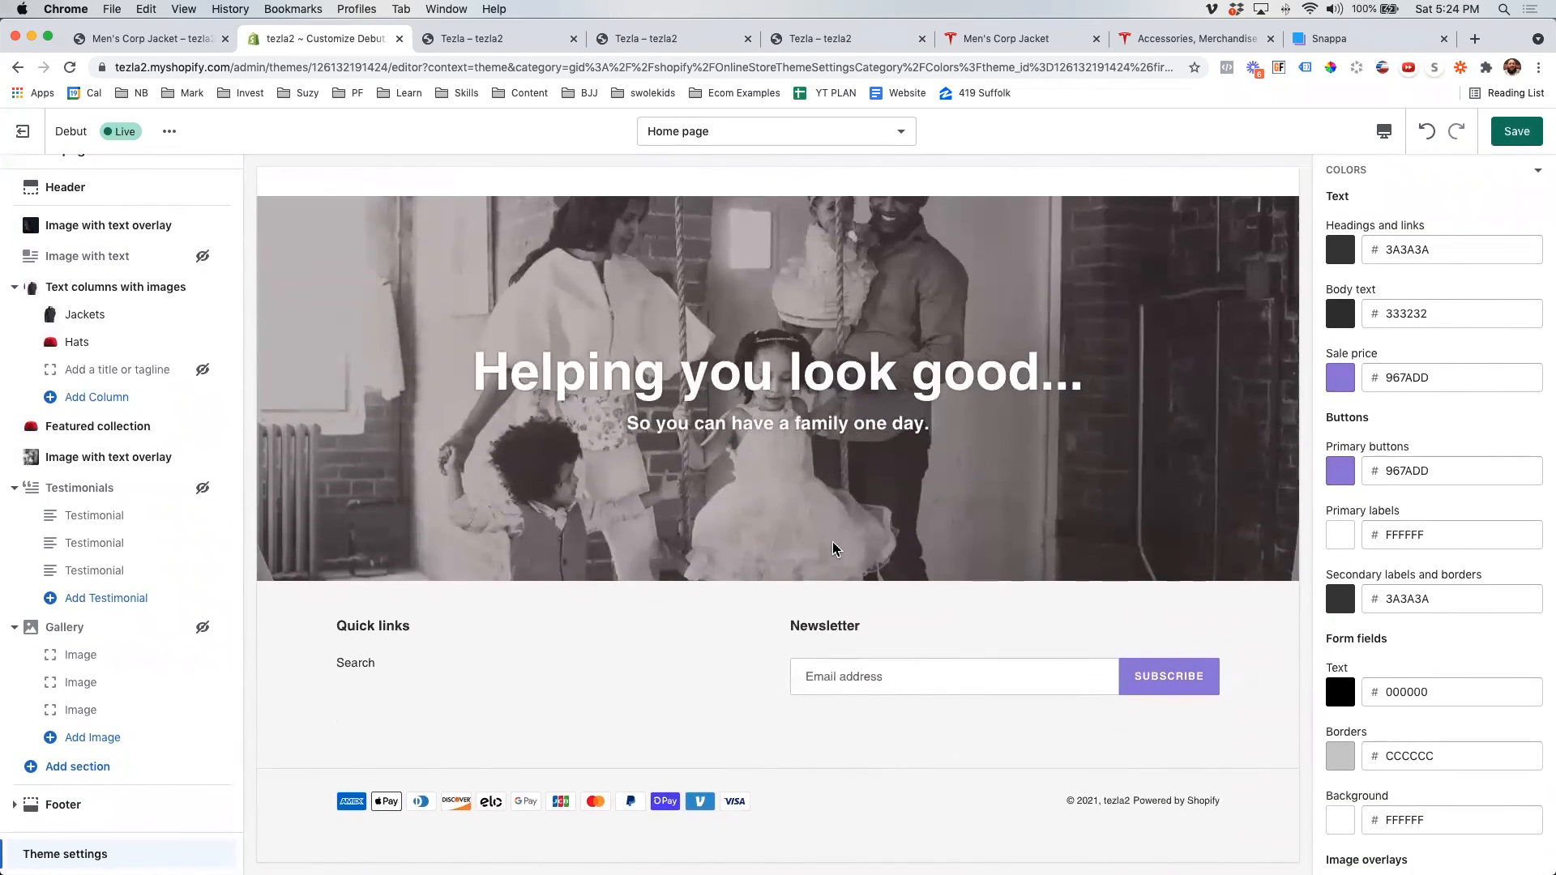
scroll(834, 549, "up", 15)
scroll(1240, 392, "up", 10)
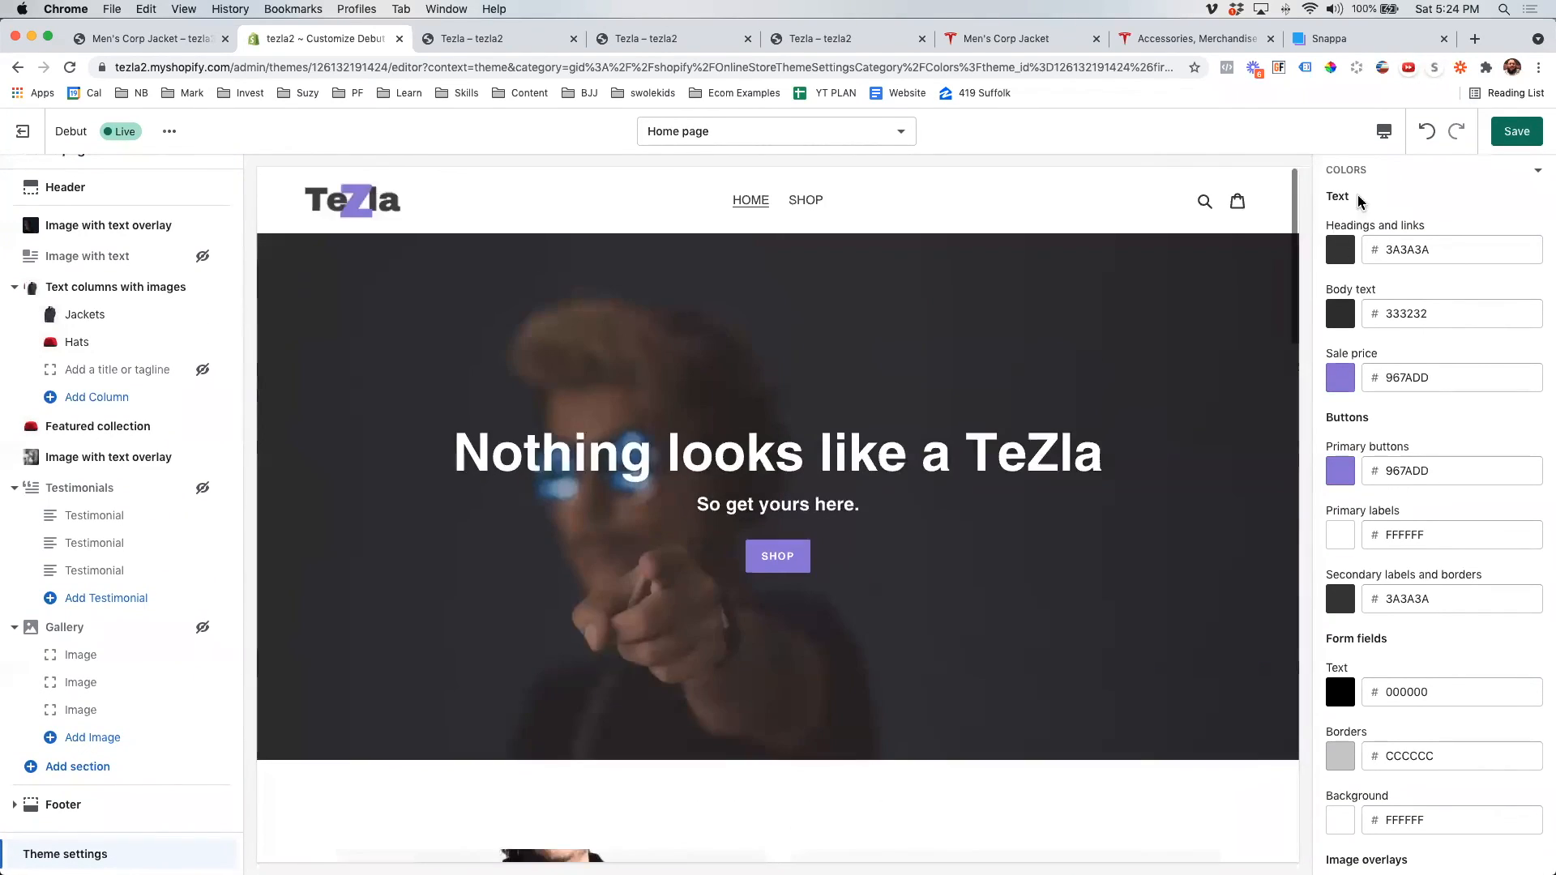
left_click(1516, 131)
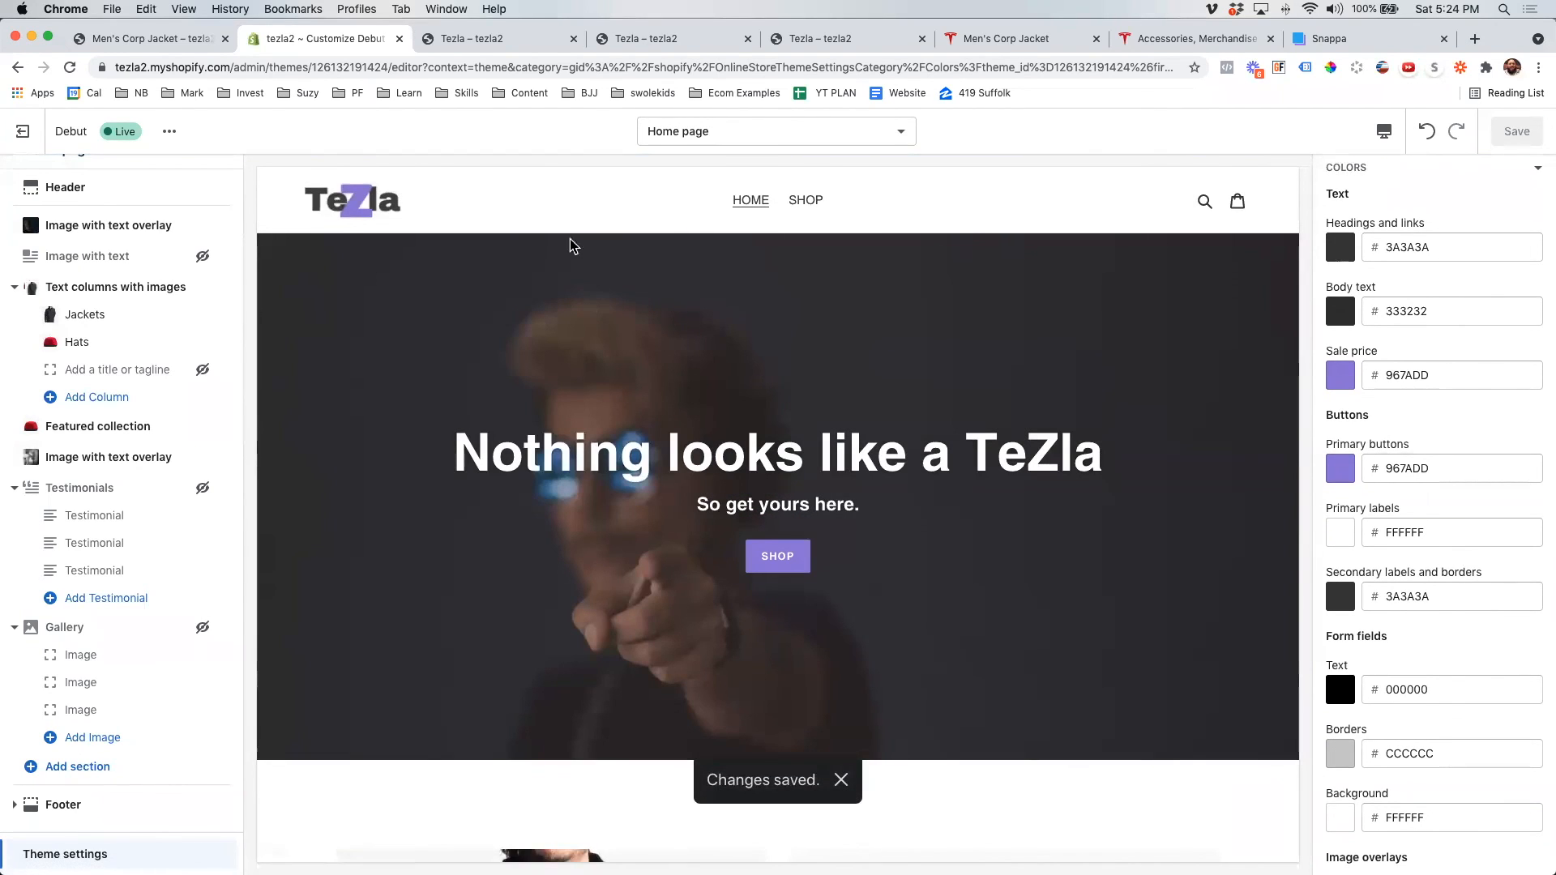
- Exit the theme editor and check the new colors on the live store's home and Products pages
left_click(24, 131)
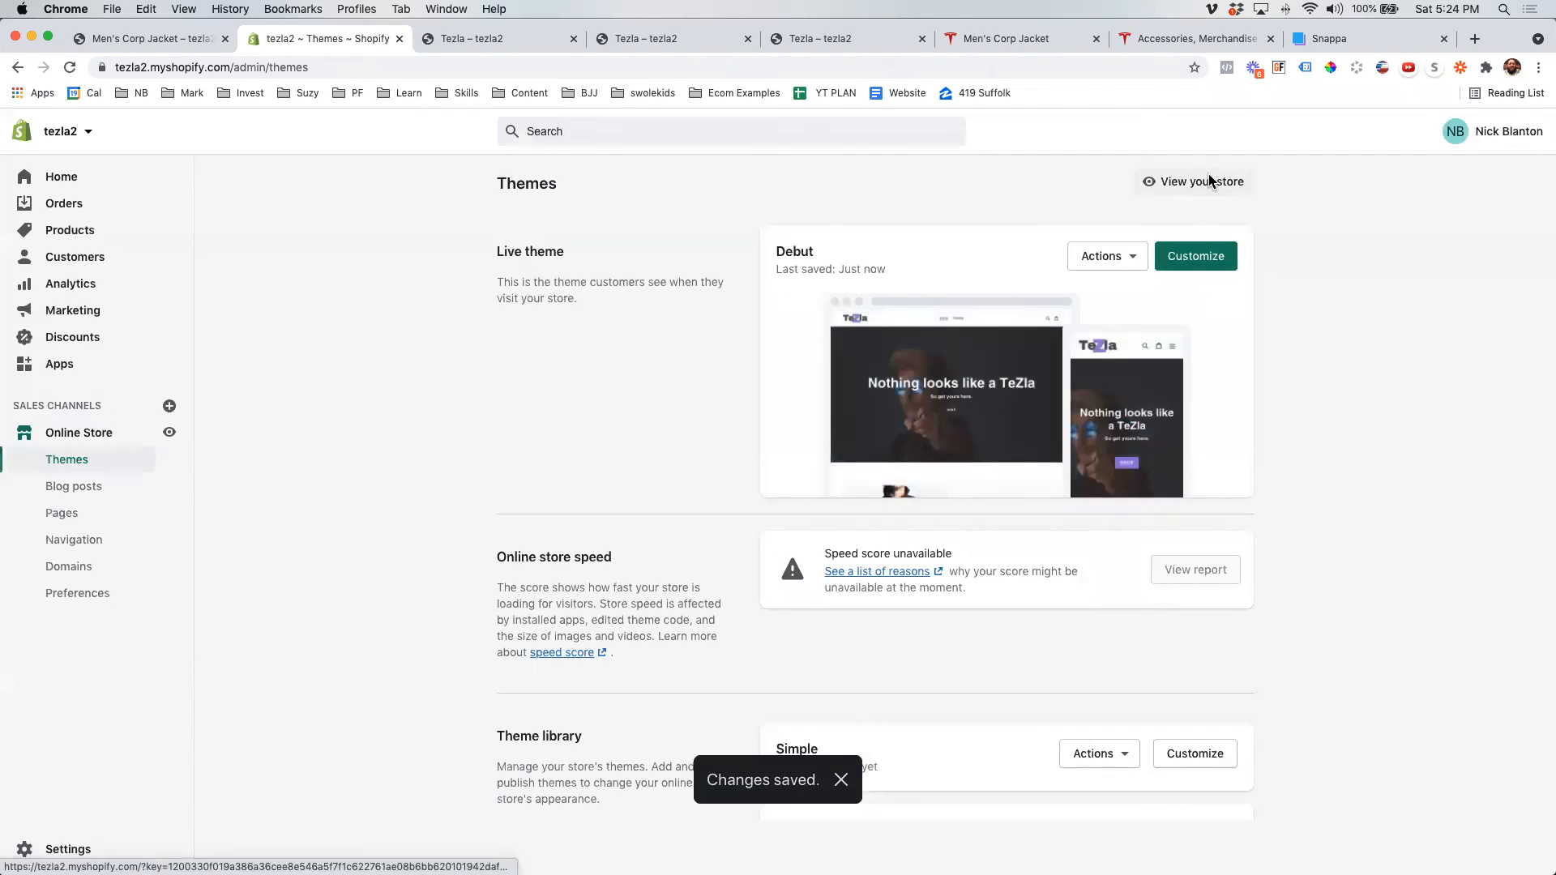
left_click(1208, 178)
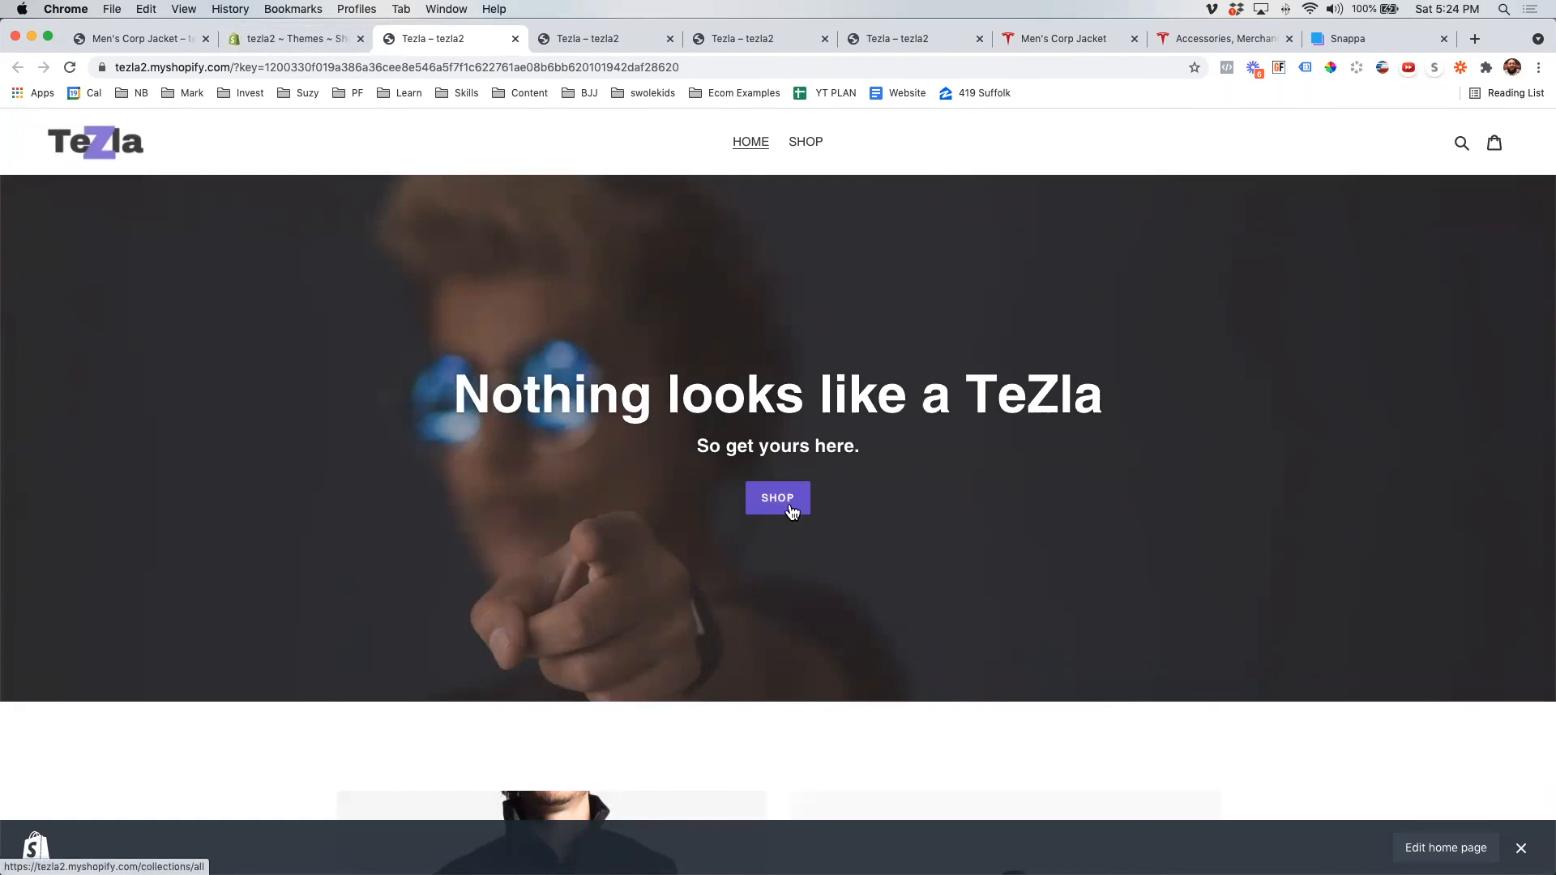
scroll(868, 508, "down", 2)
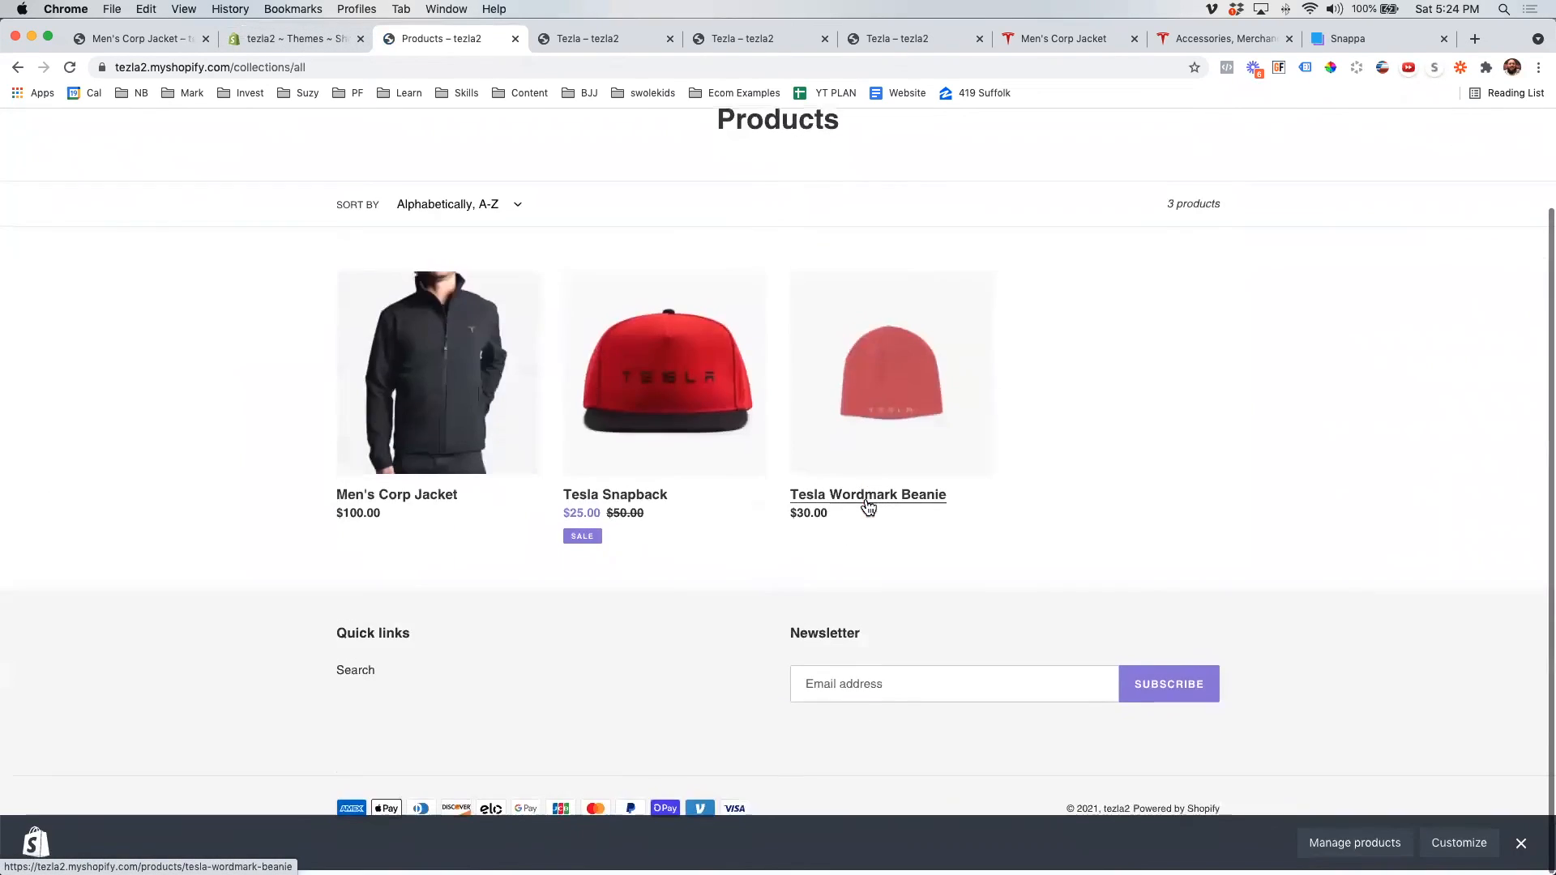
scroll(702, 577, "up", 2)
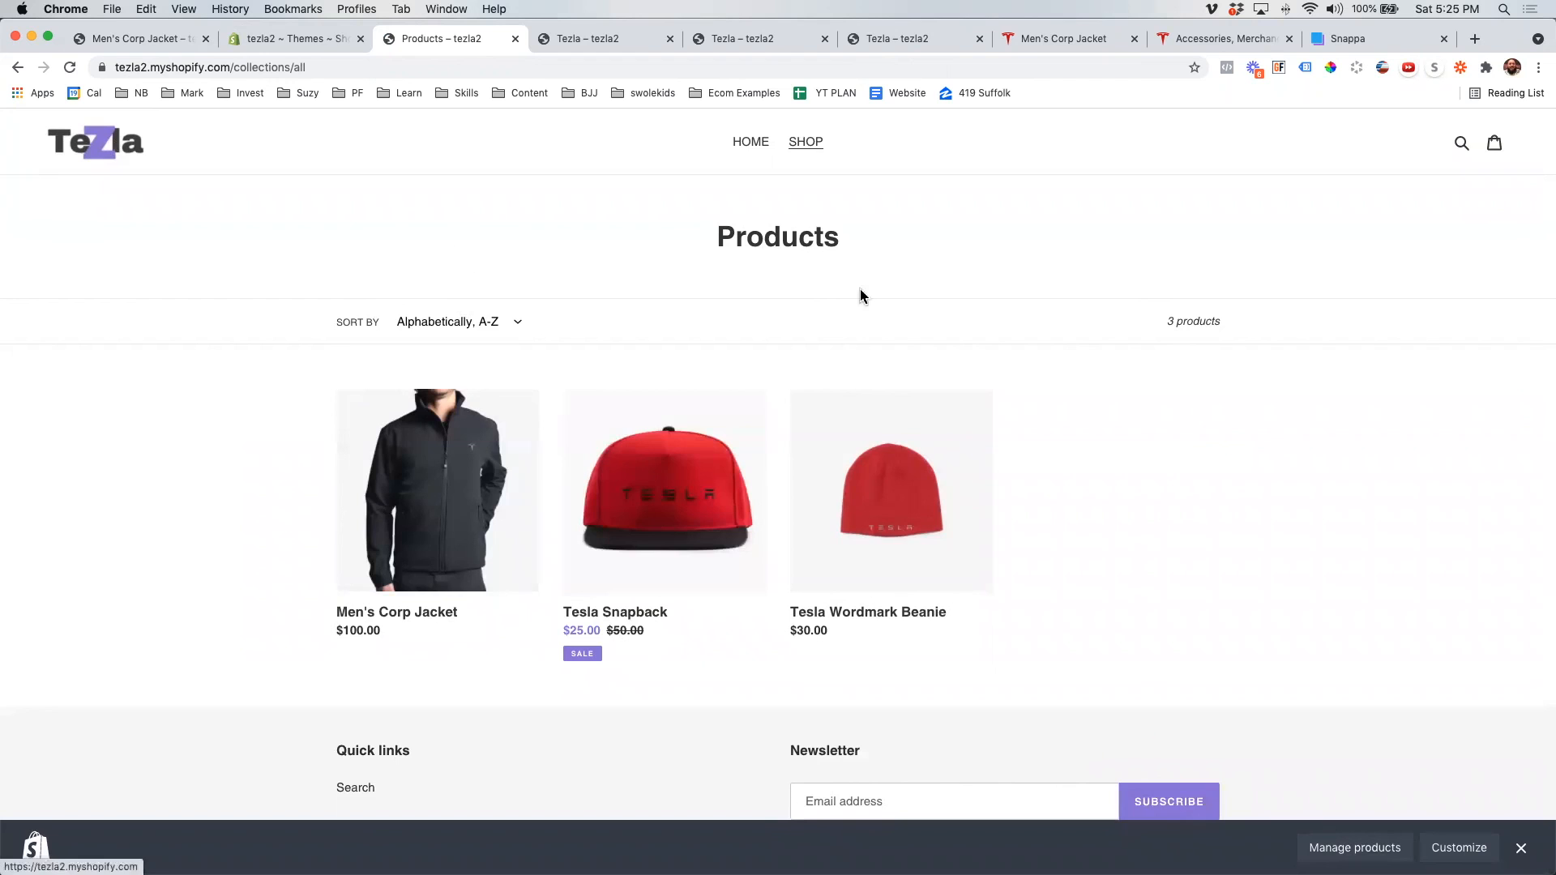
- Start a new page in the online store's Pages section and title it "About"
left_click(259, 41)
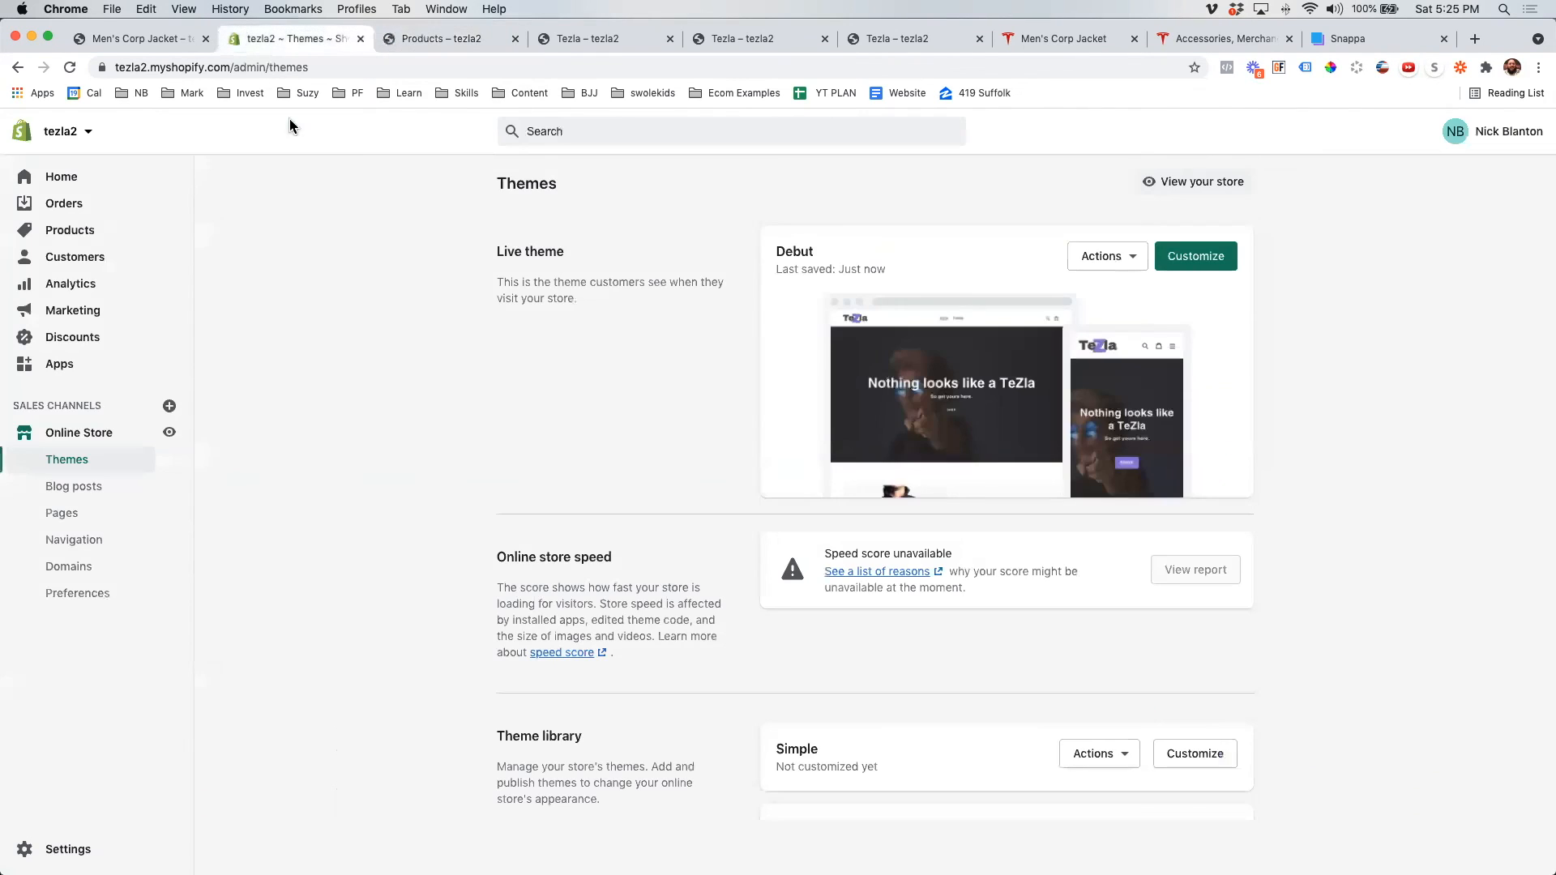
left_click(69, 522)
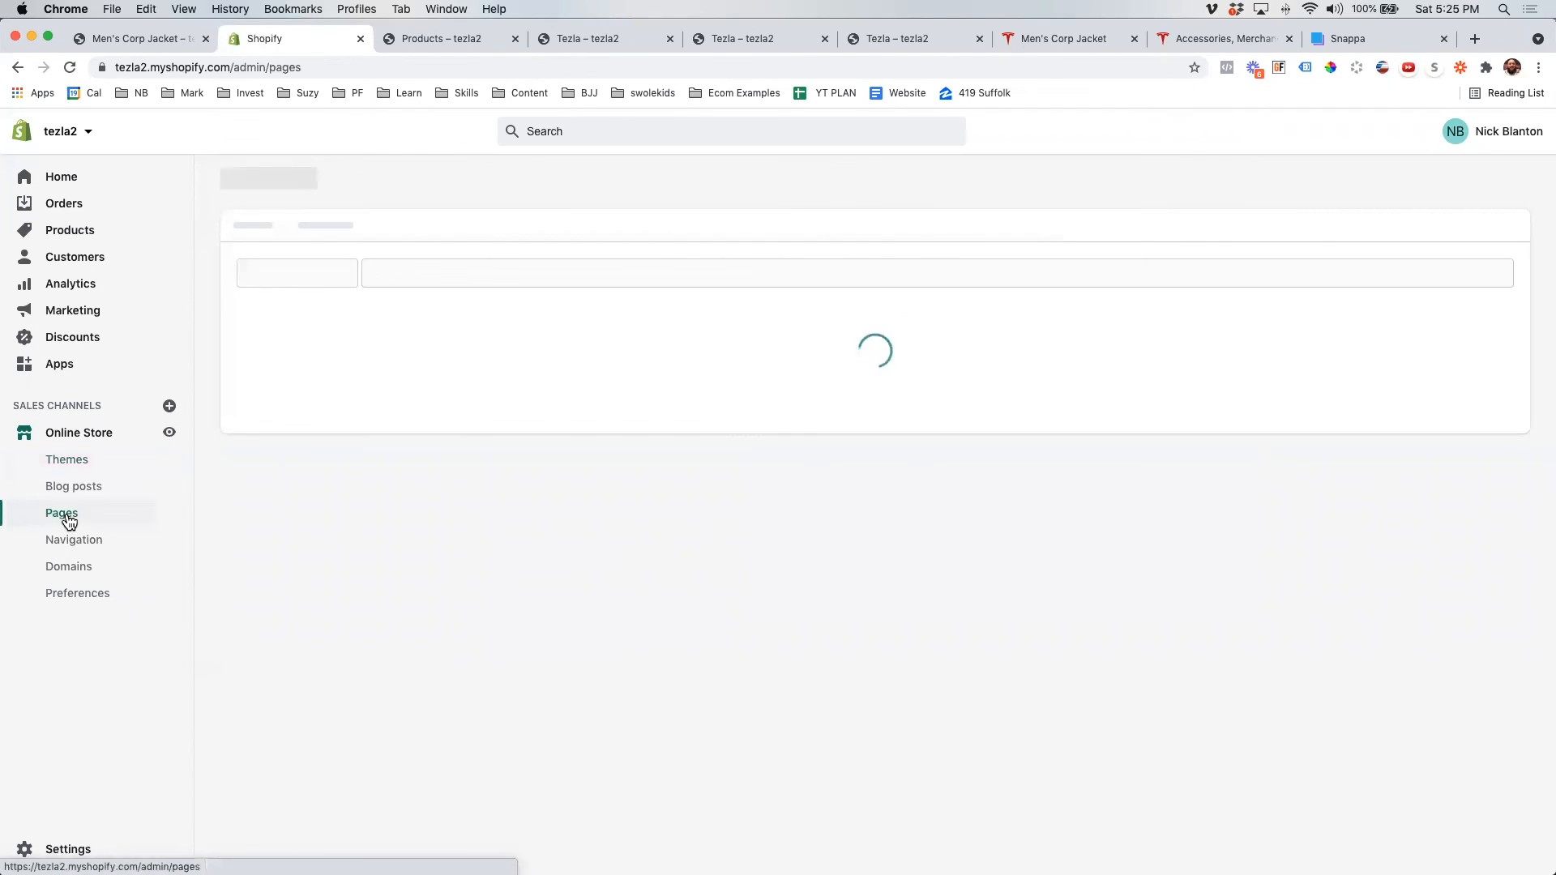
left_click(879, 546)
left_click(546, 258)
type("About")
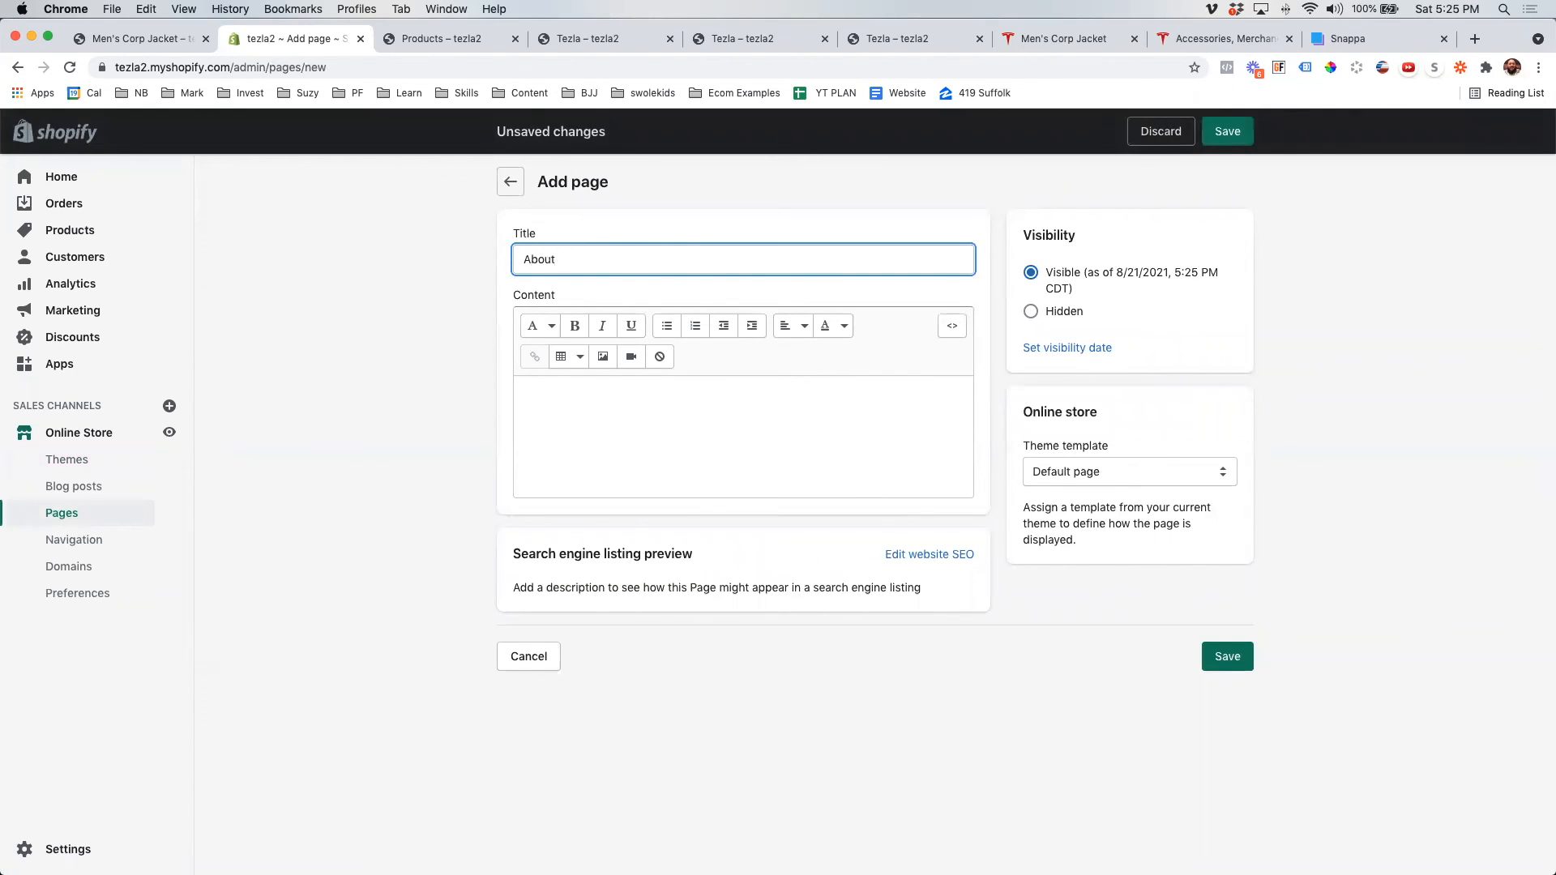
- Begin the page content with "Tezla is serious about helping you look good... so that one day you can get a spouse."
left_click(590, 423)
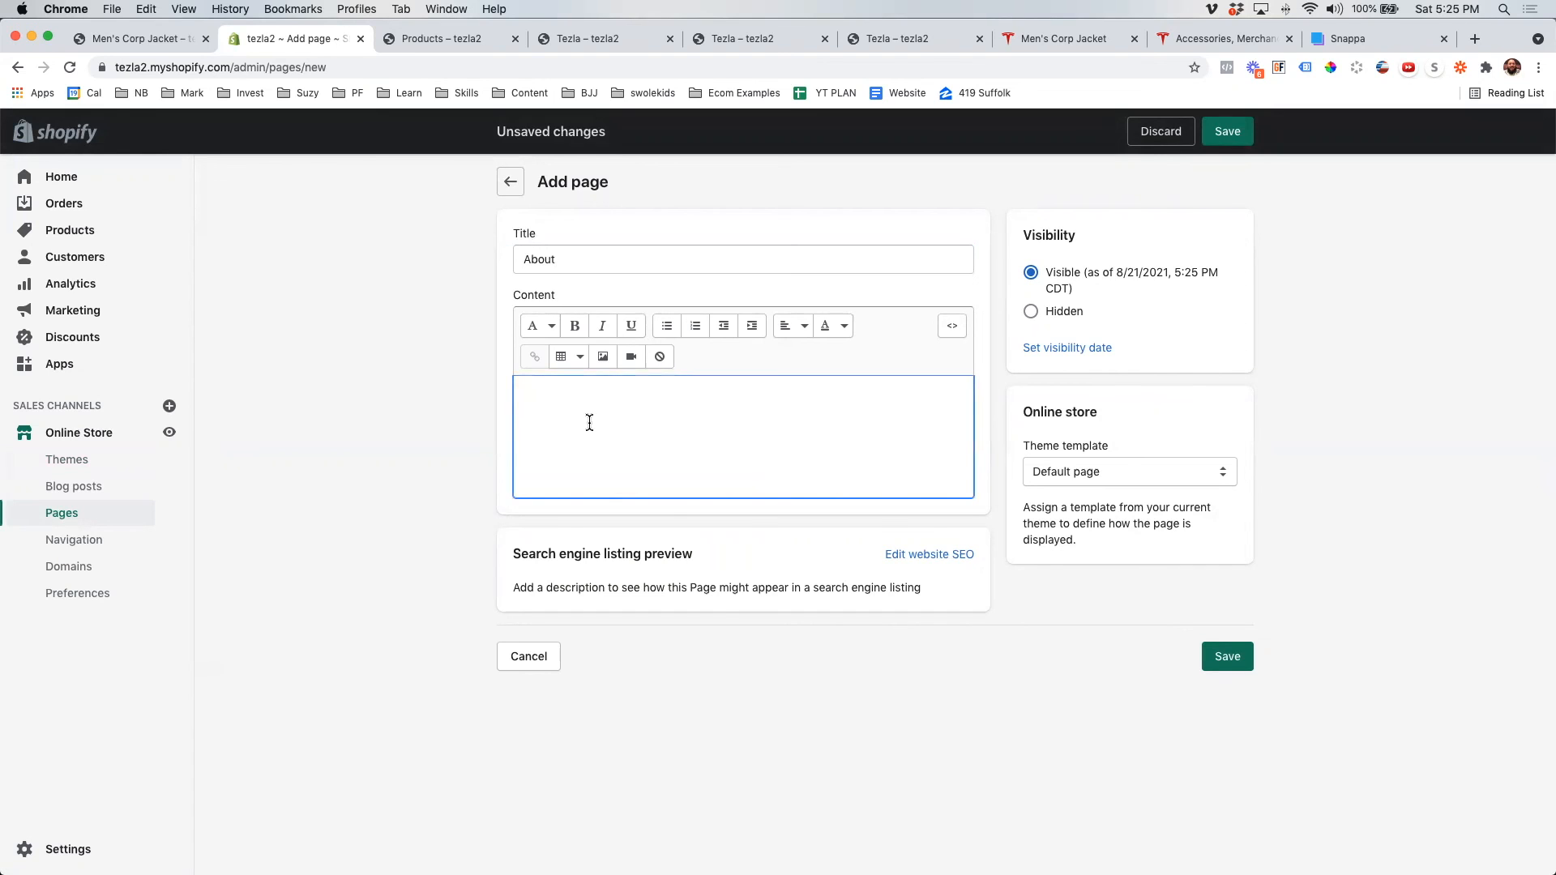
type("Tezla is serious about helping you look good")
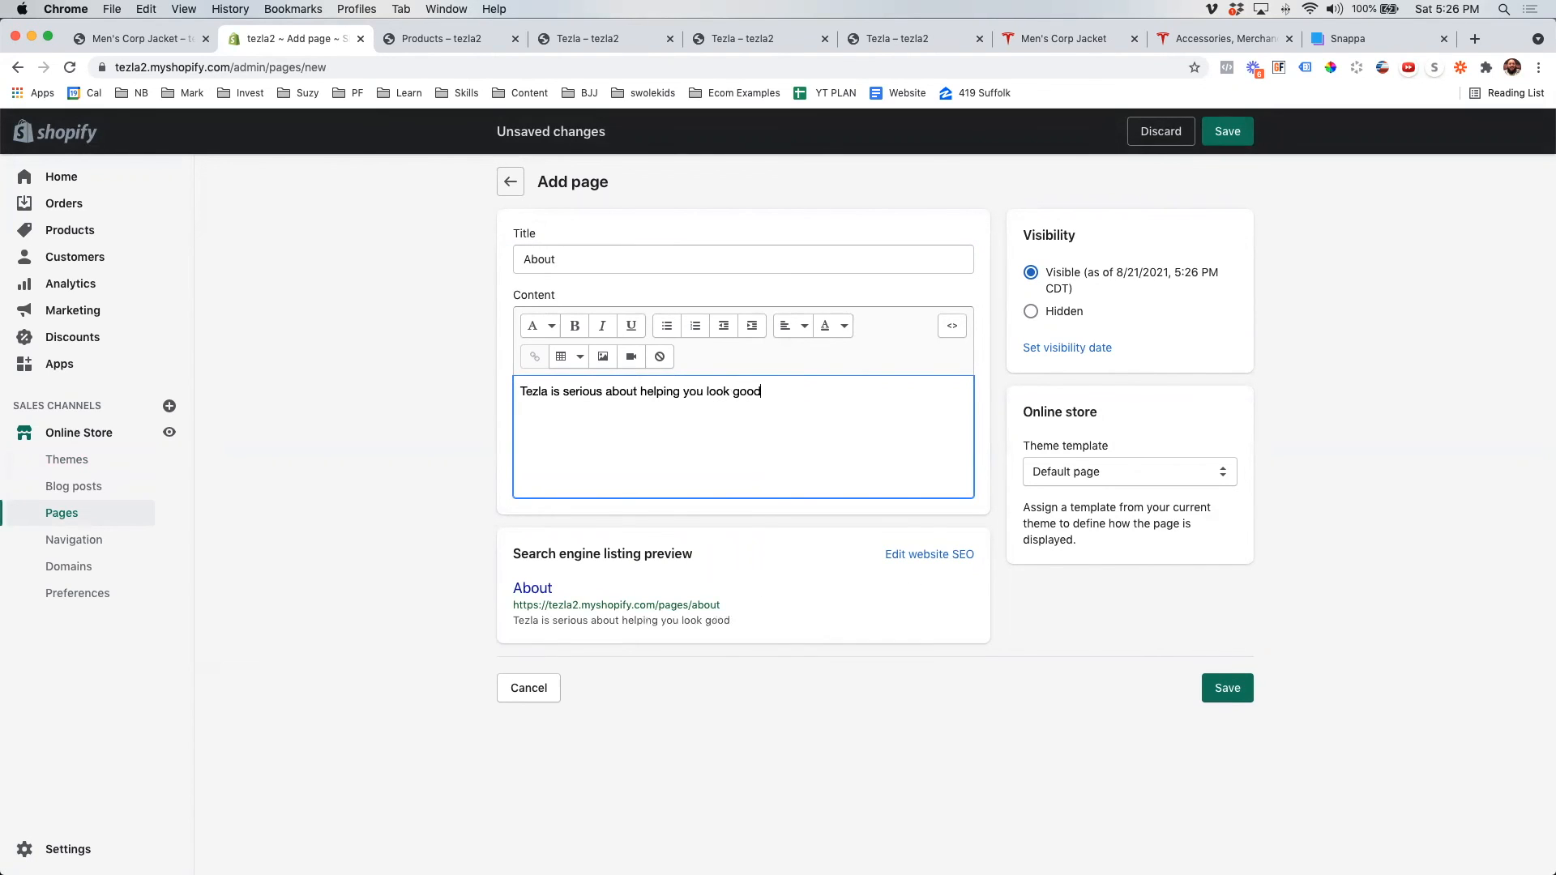
type("... so that one day you can get a spouse. Then")
key("BackSpace")
key("BackSpace")
key("BackSpace")
key("BackSpace")
key("BackSpace")
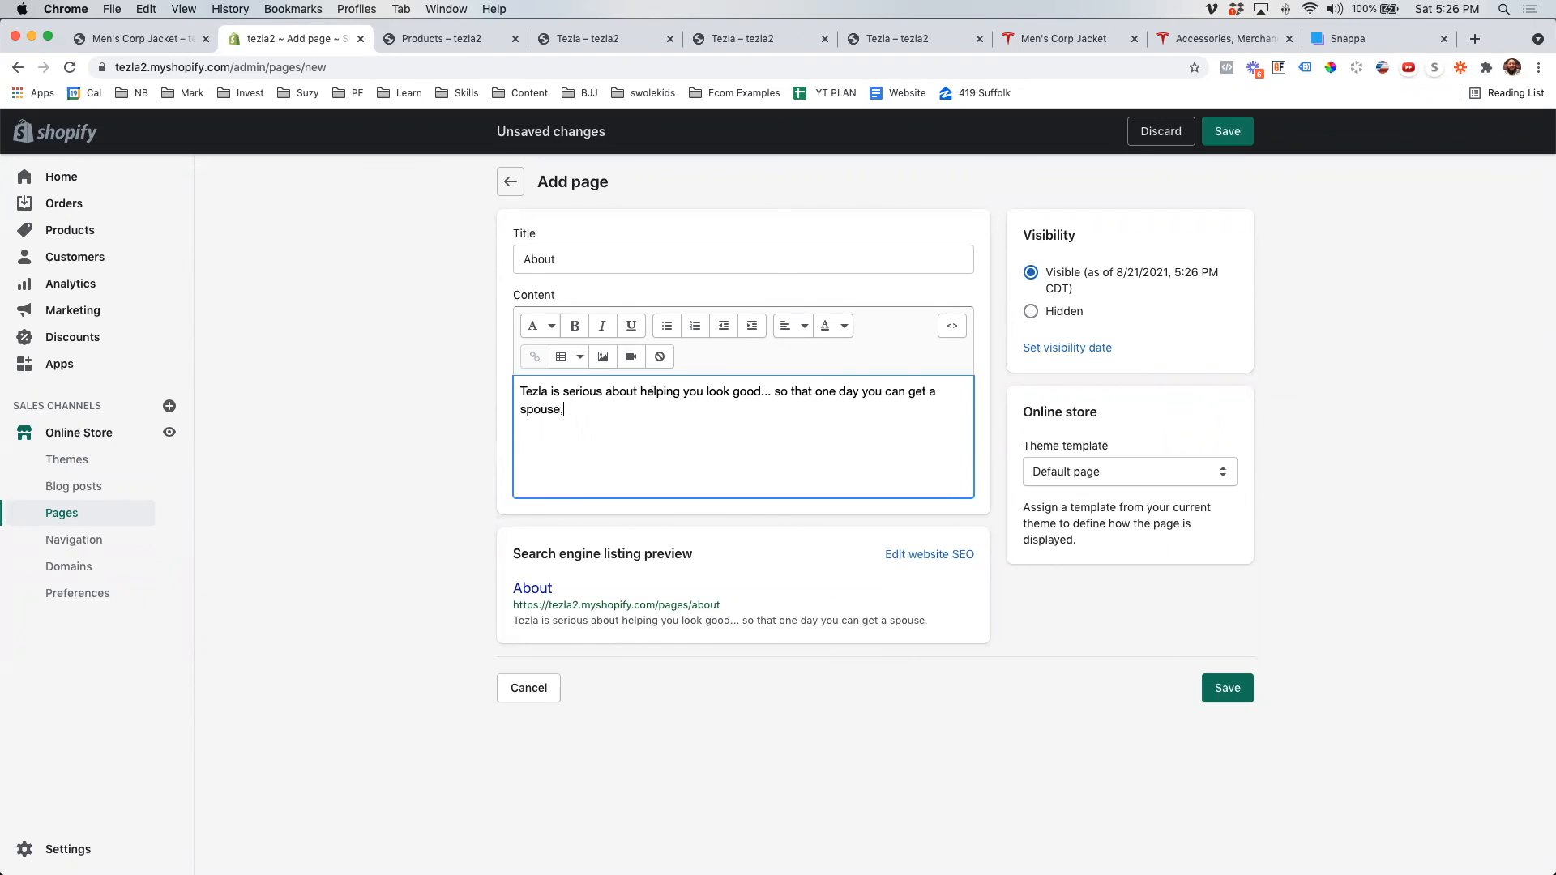
- Add "And maybe even kids!" and a new paragraph "It will never happen without these amazing hats and jackets!", and save the page
type("And maybe even kids!")
key("Return")
type("It will never happen without these amazing j")
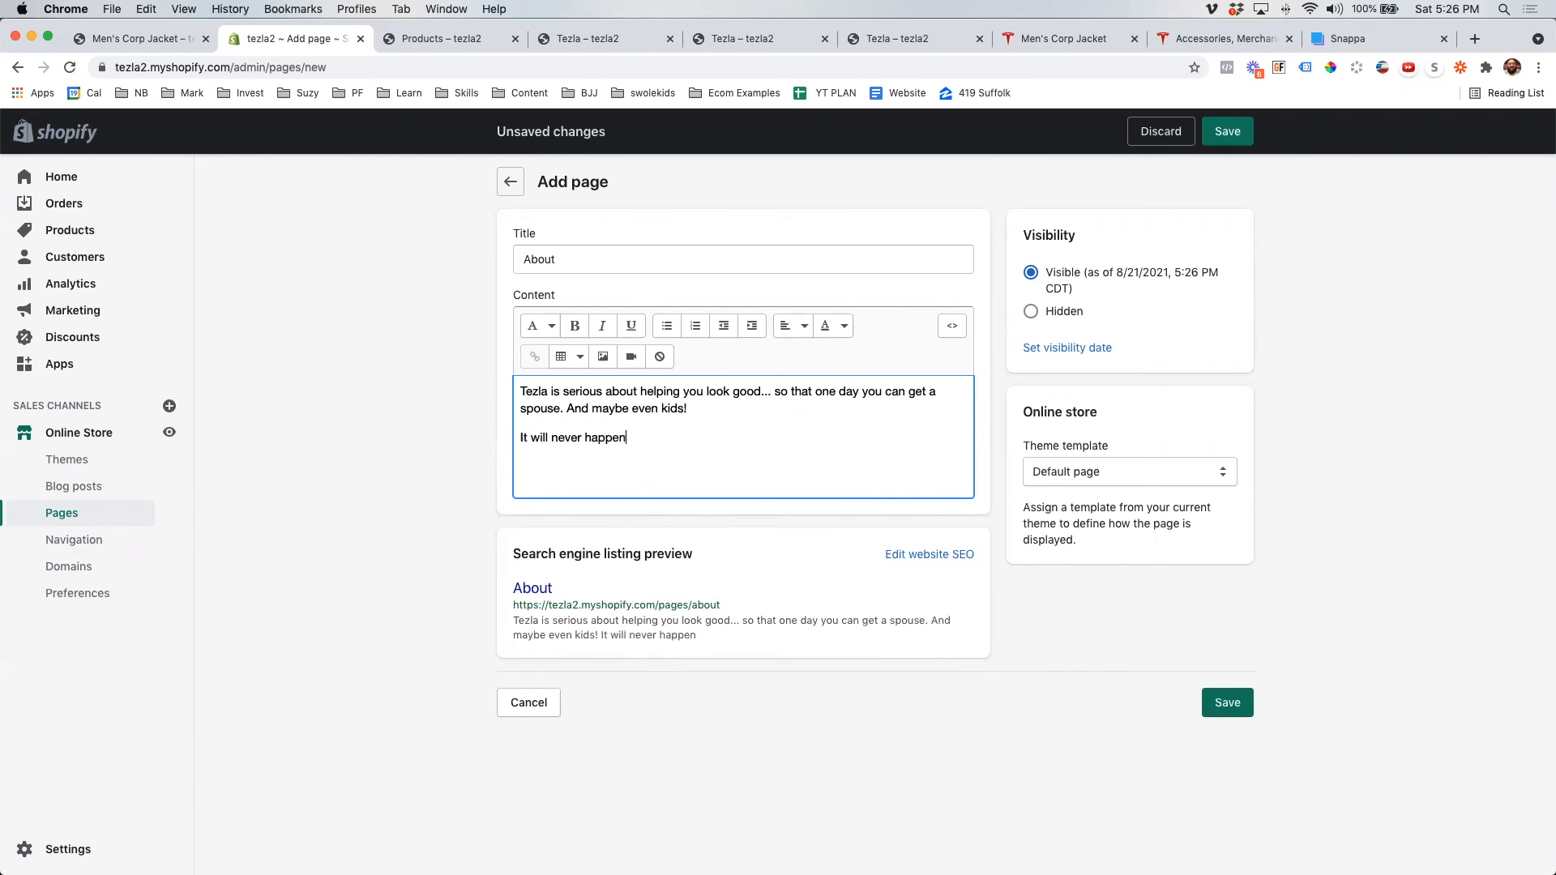
key("BackSpace")
type("hats and jackets!")
left_click(1226, 703)
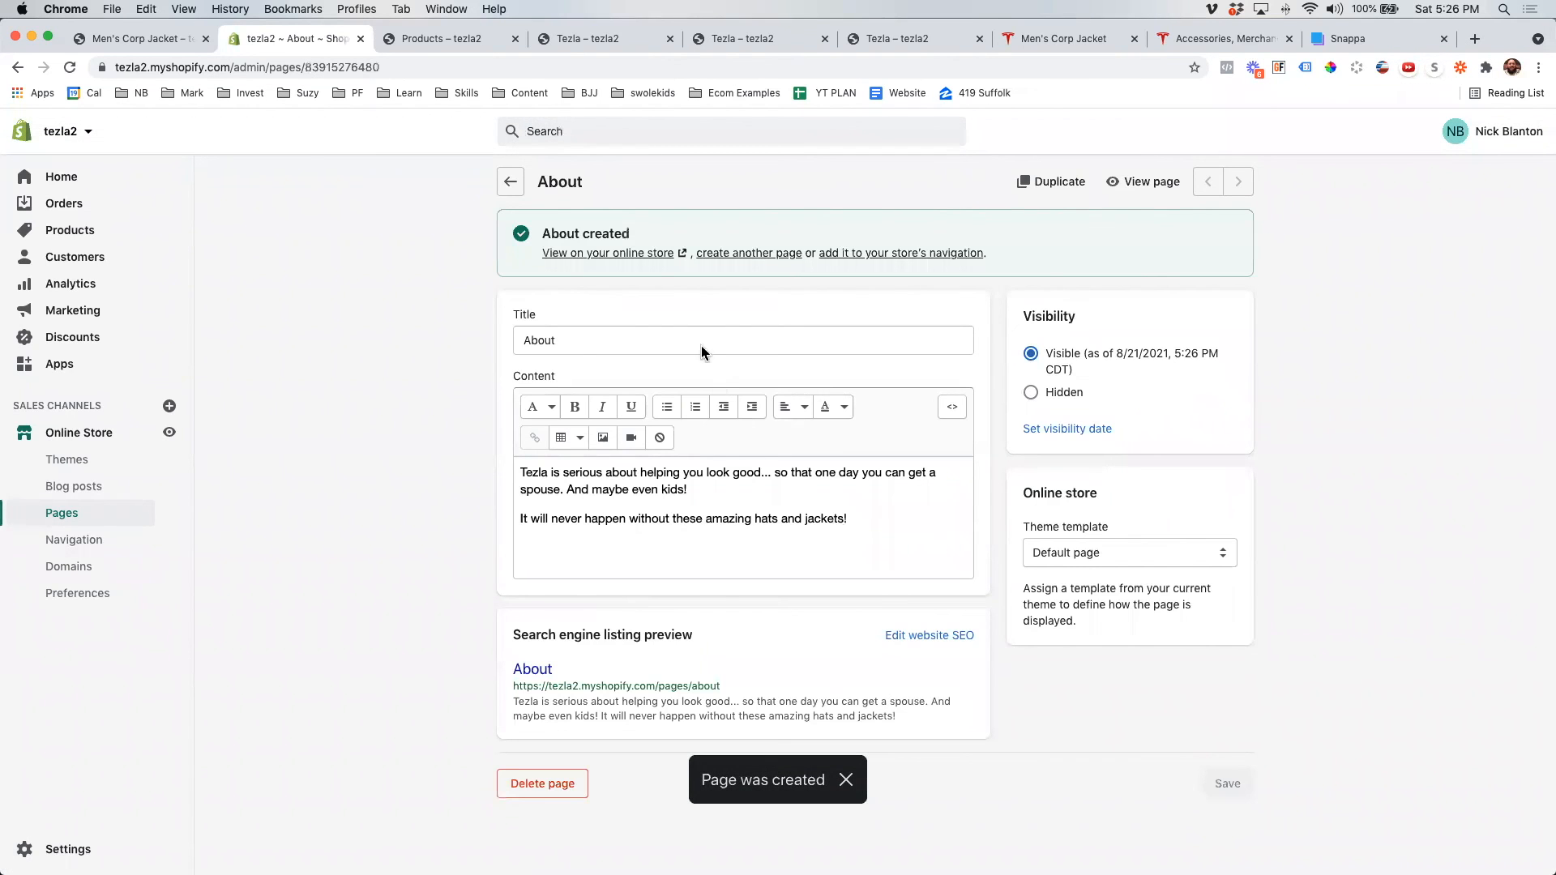
- View the About page on the live store and examine its text
left_click(1143, 180)
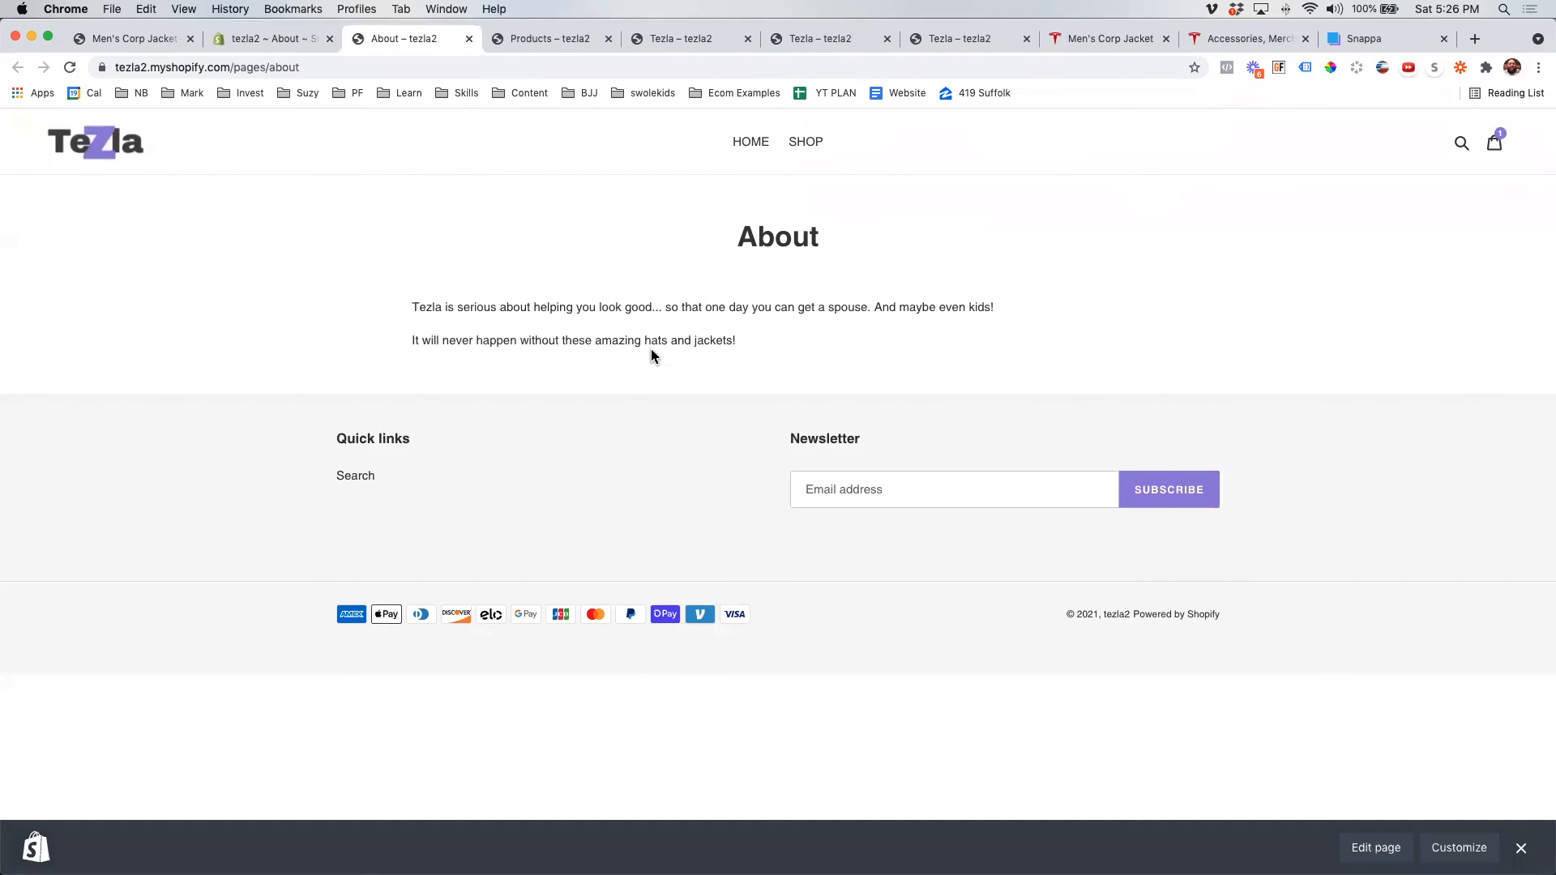
left_click_drag(749, 346, 348, 264)
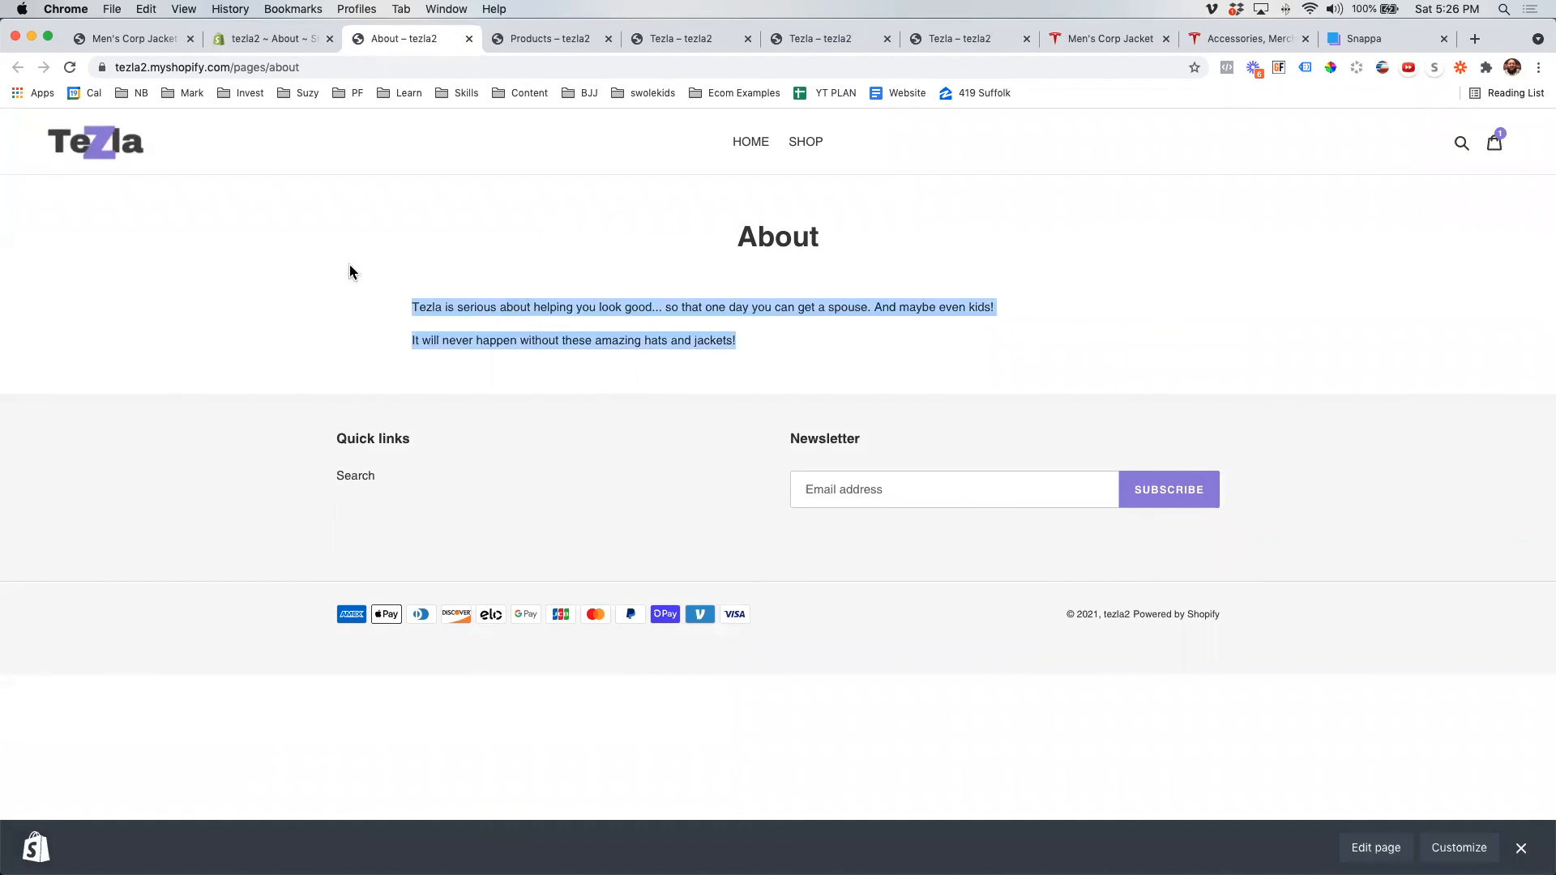
- Return to the store admin and open the main menu in the online store's navigation settings
left_click(350, 267)
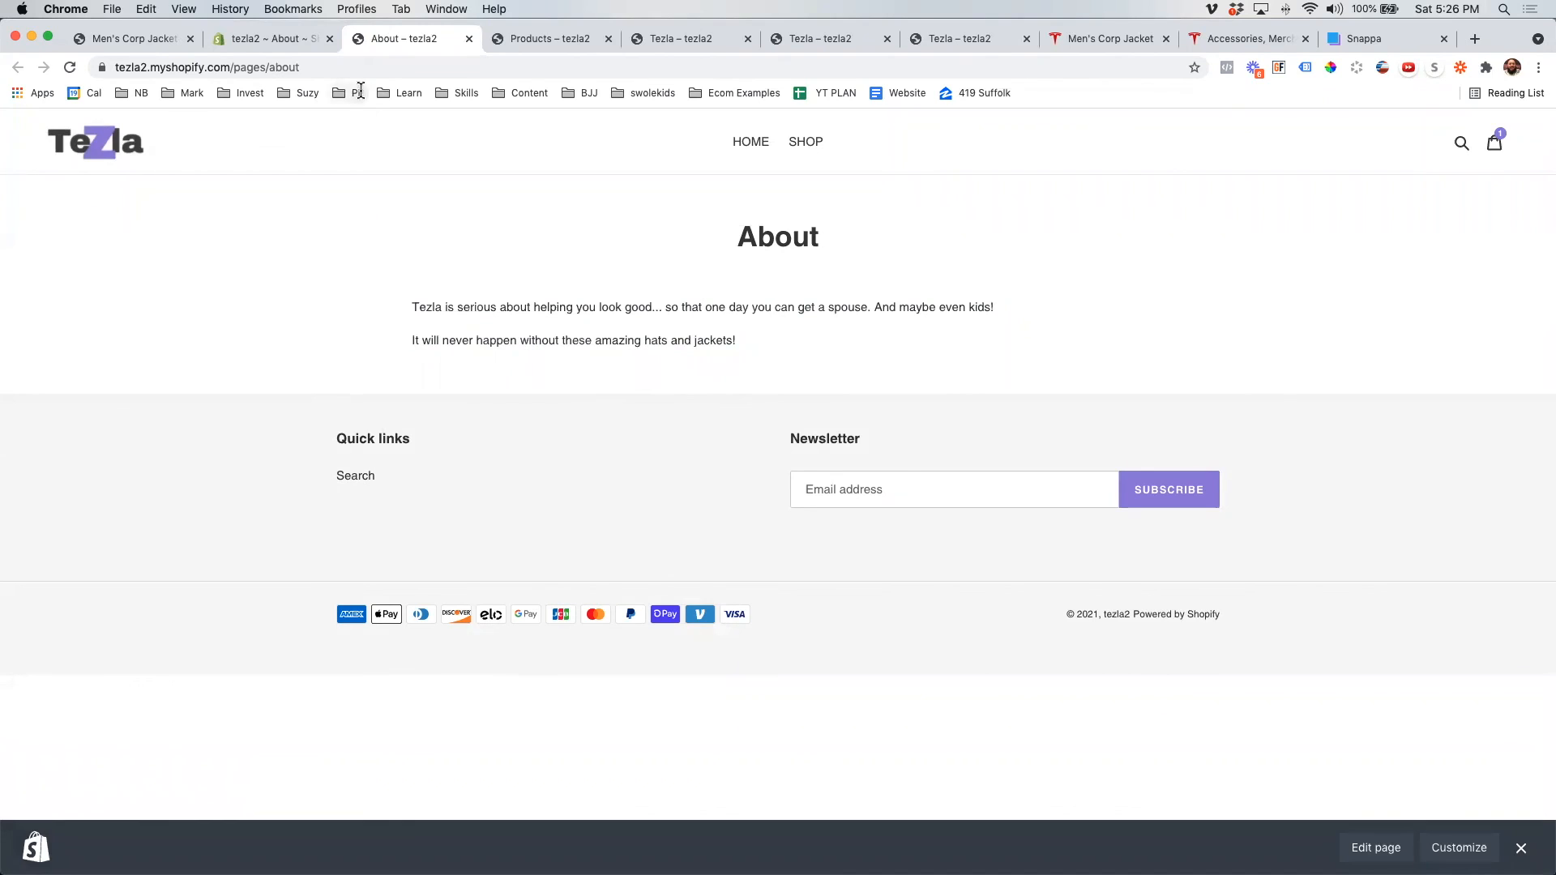
left_click(261, 41)
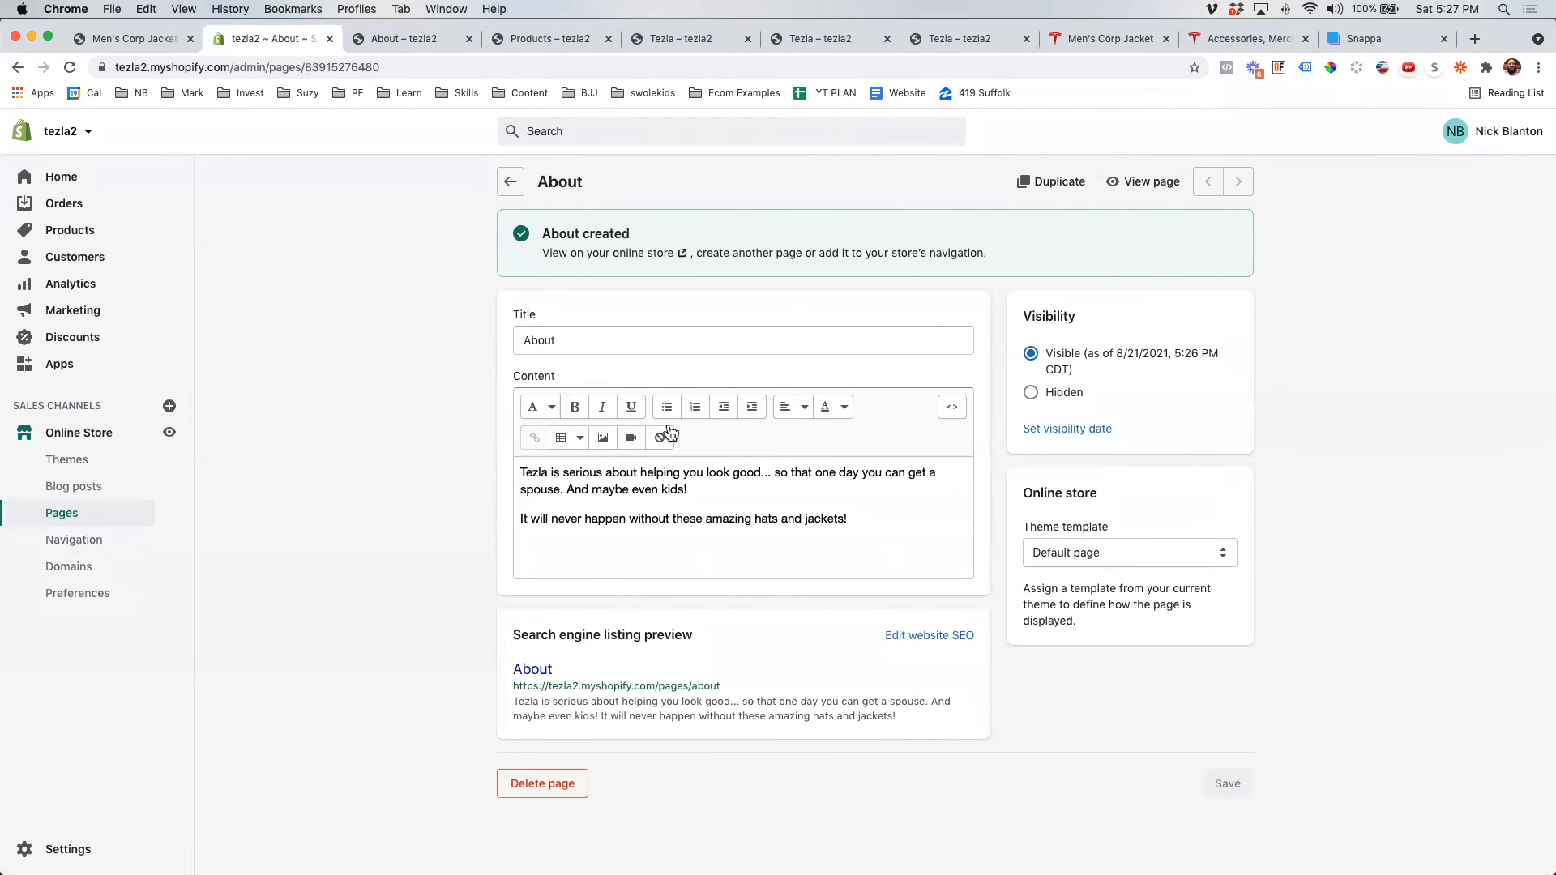
left_click(73, 546)
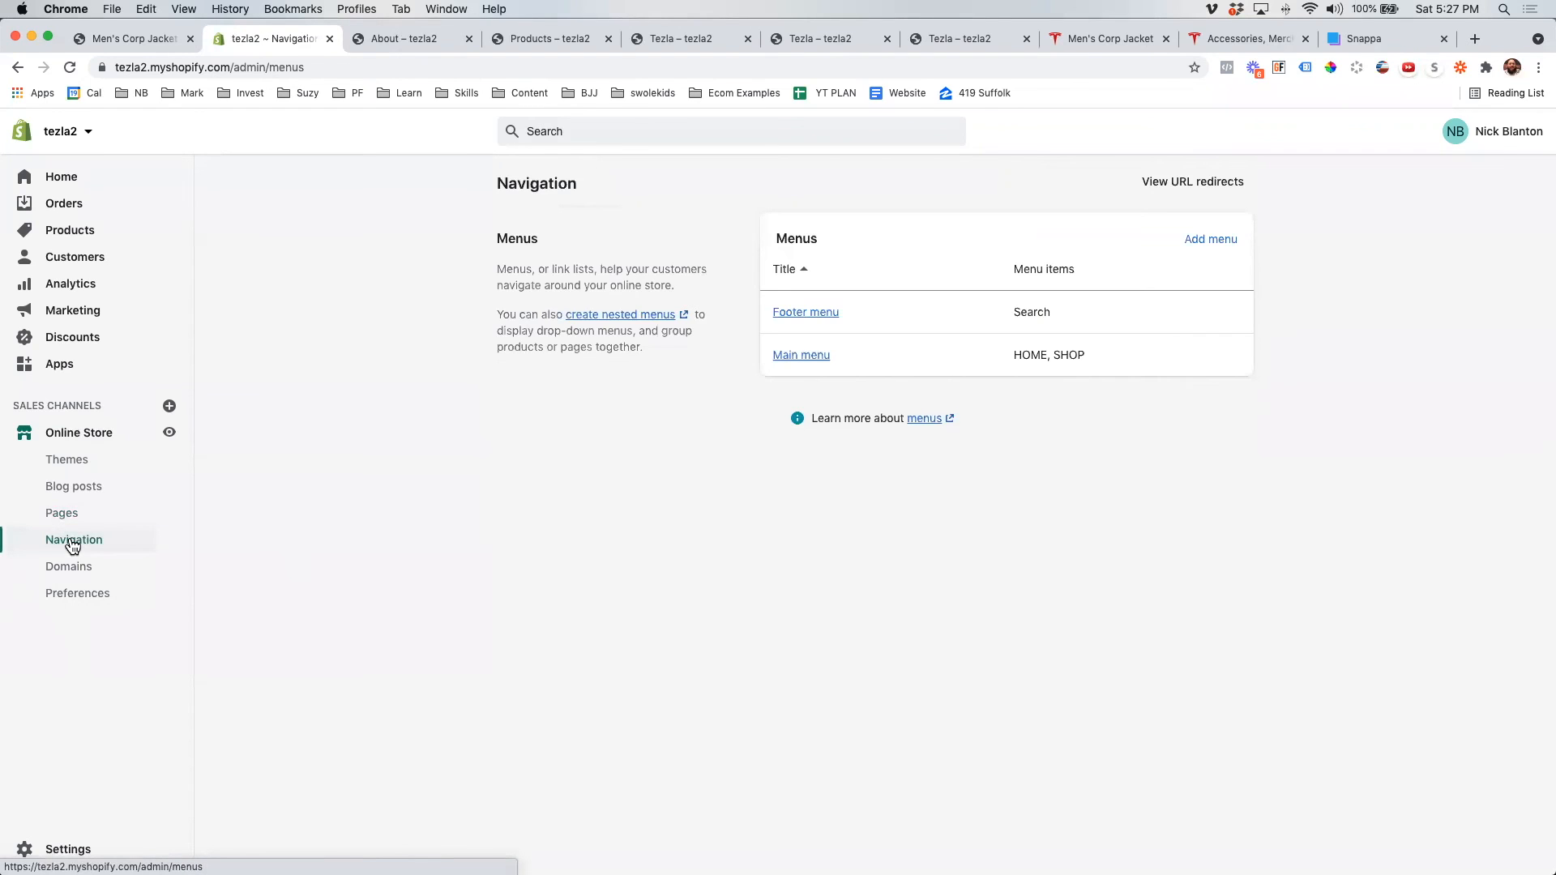
left_click(800, 354)
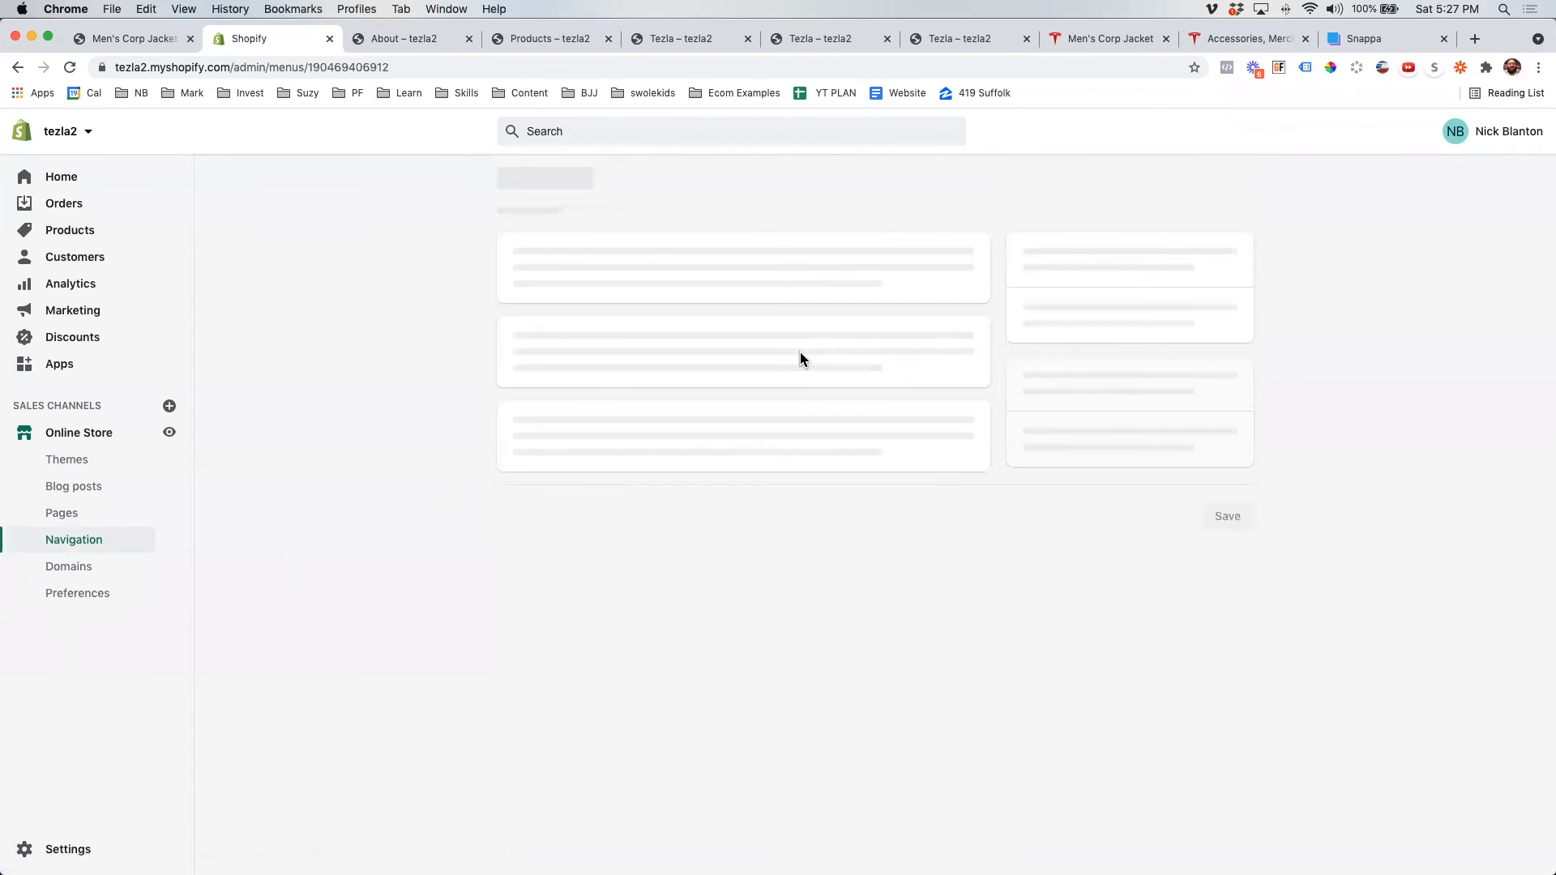
- Add a menu item named "ABOUT" linked to the About page, and save the main menu
left_click(616, 460)
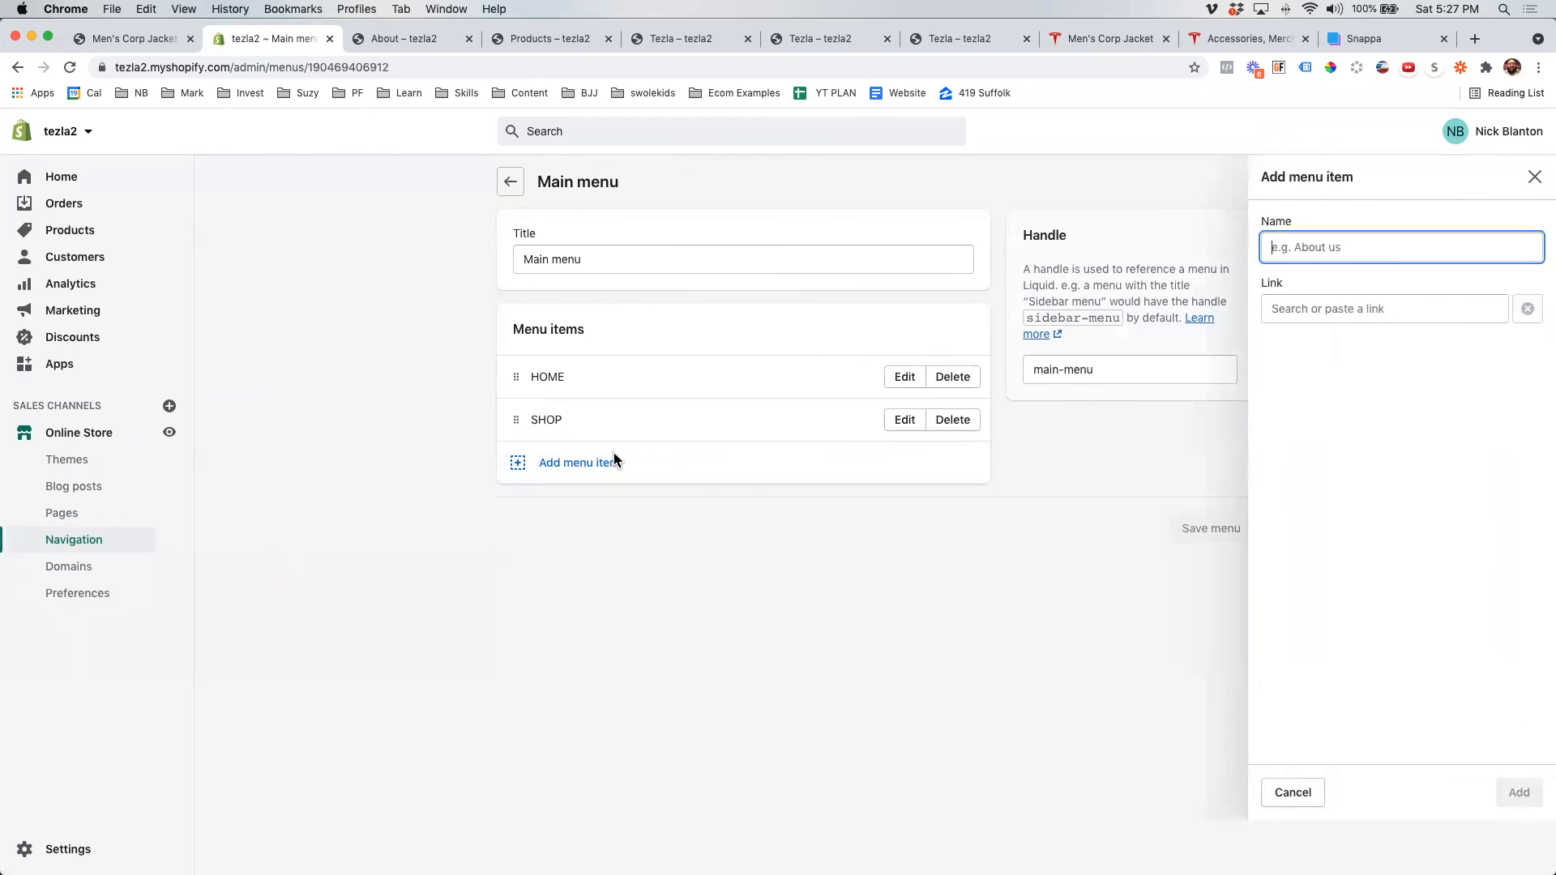
left_click(1334, 252)
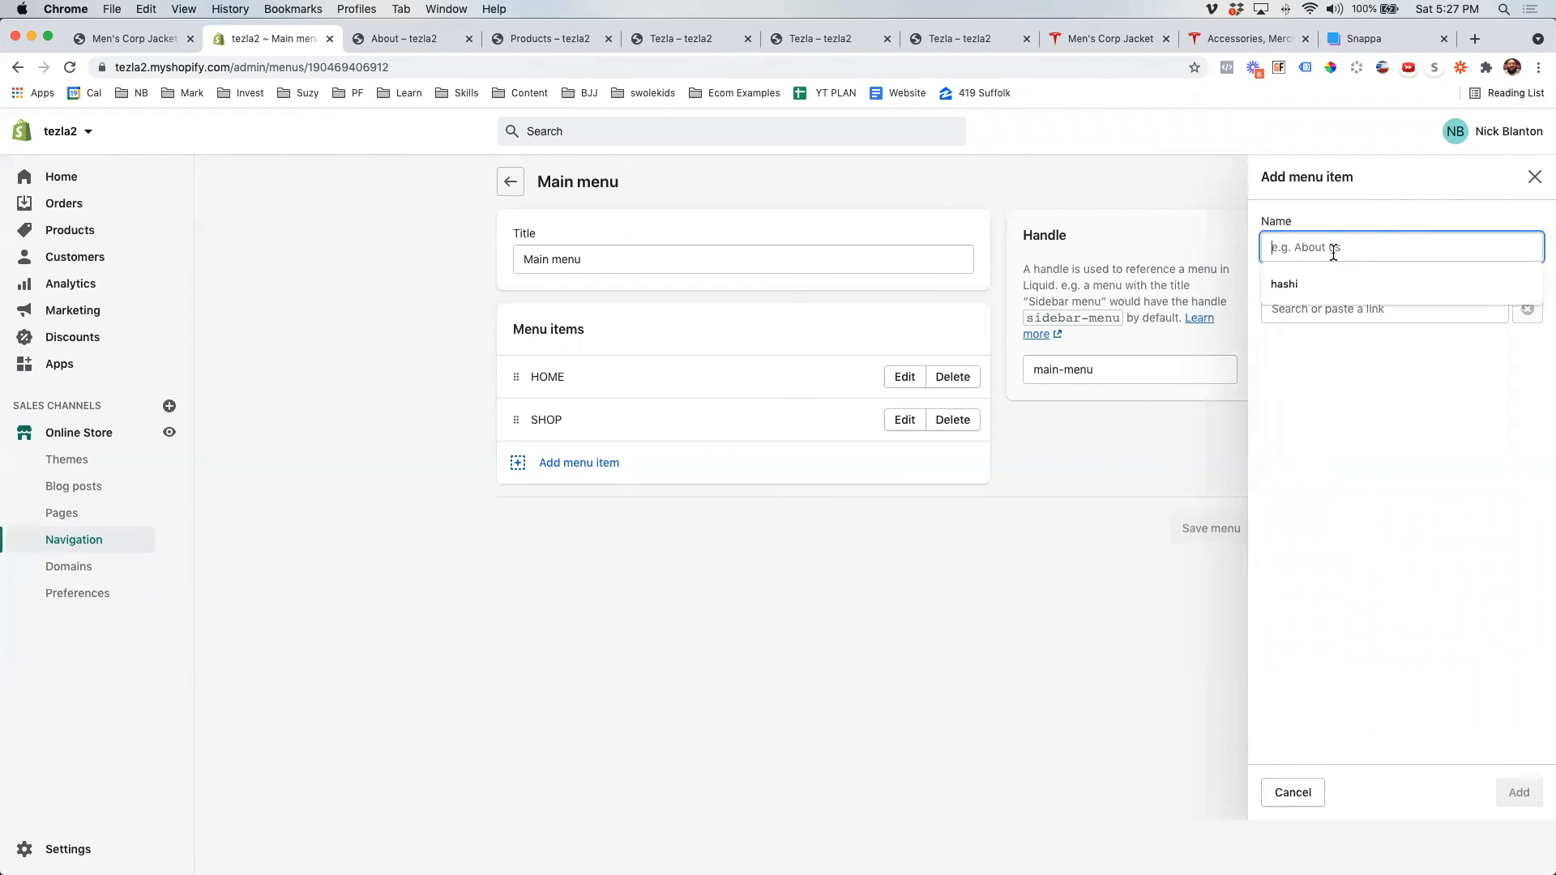
type("ABOUT")
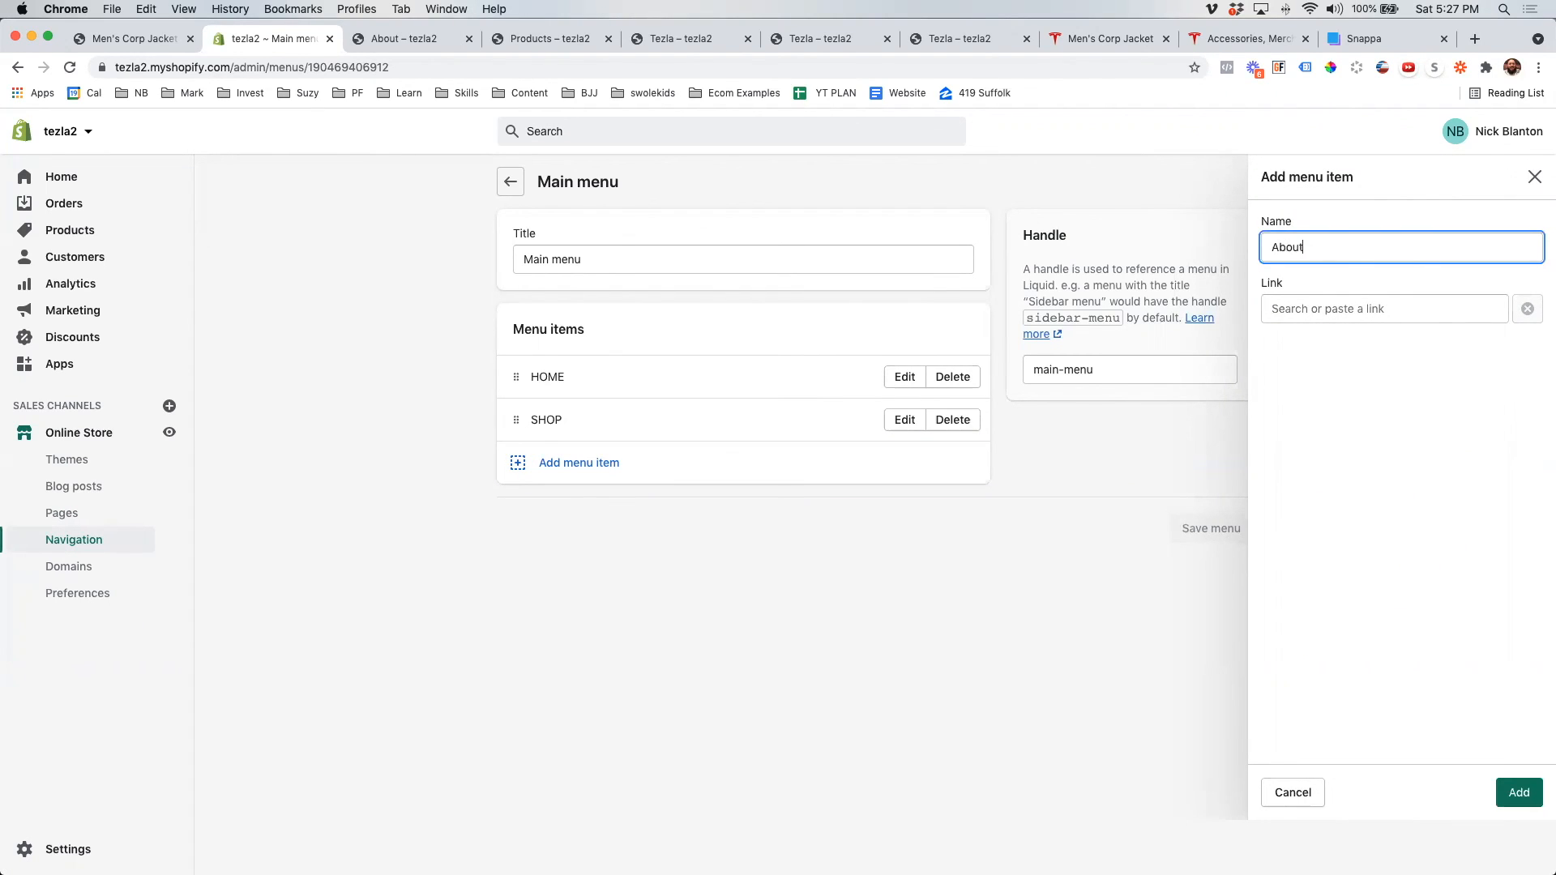
left_click(1355, 308)
left_click(1343, 476)
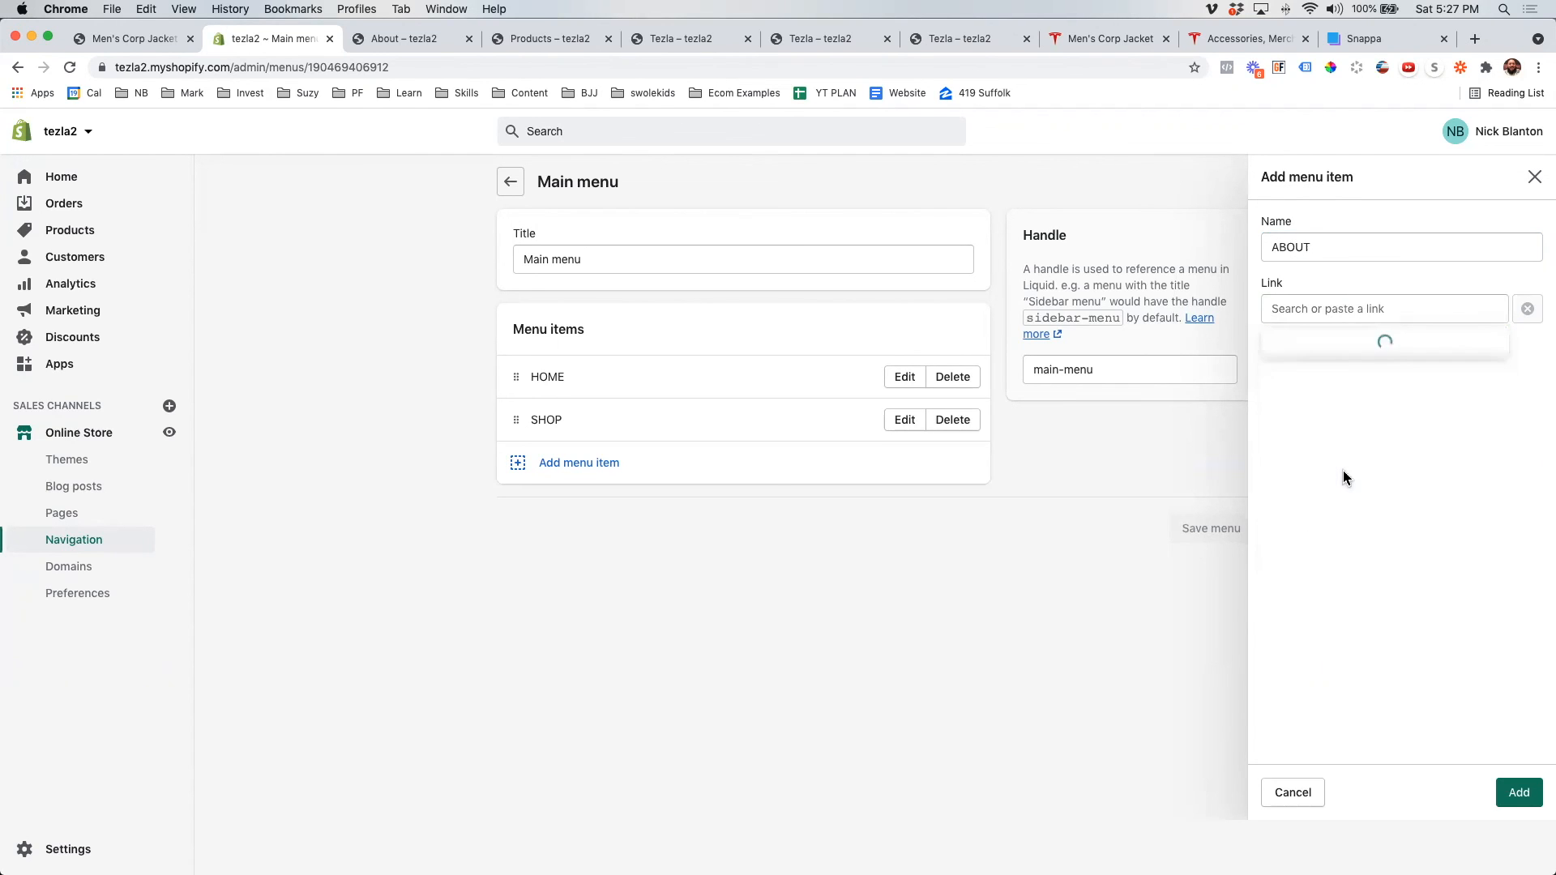
left_click(1321, 383)
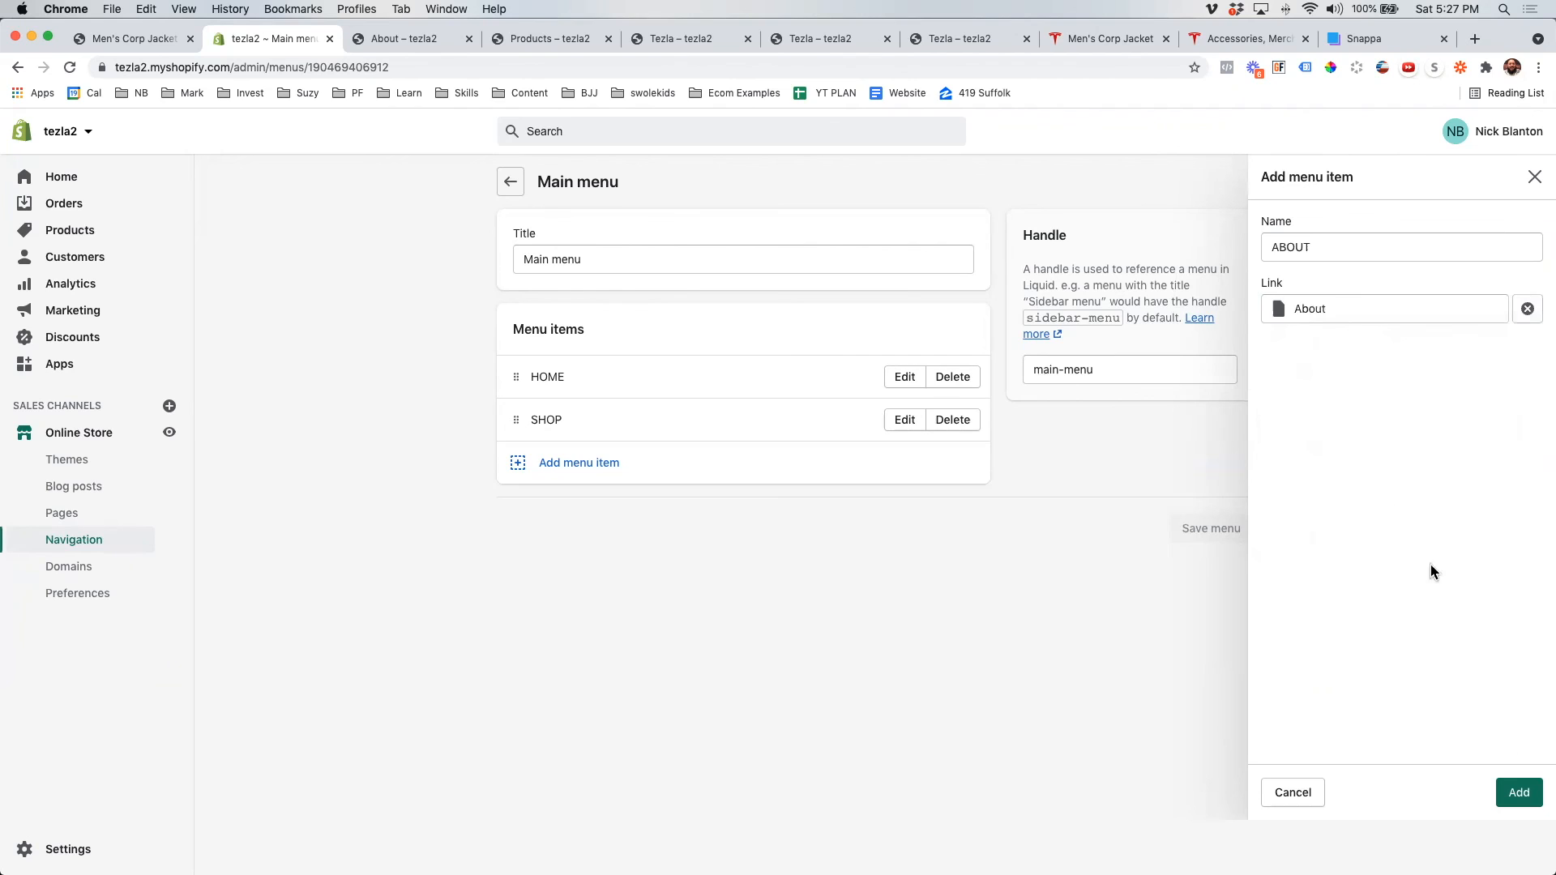
left_click(1518, 792)
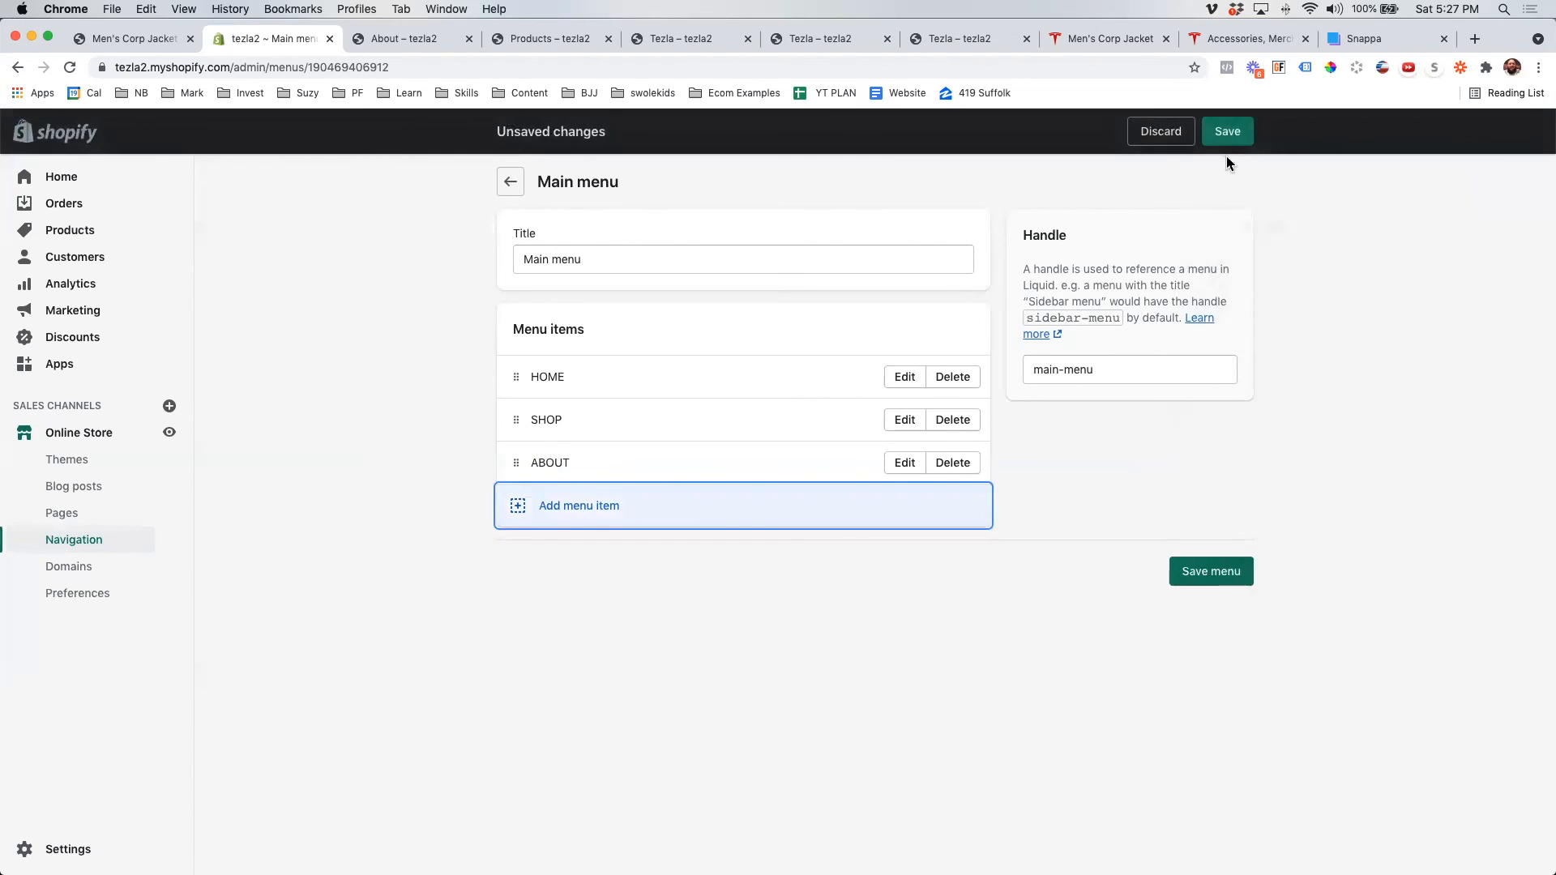
left_click(1227, 133)
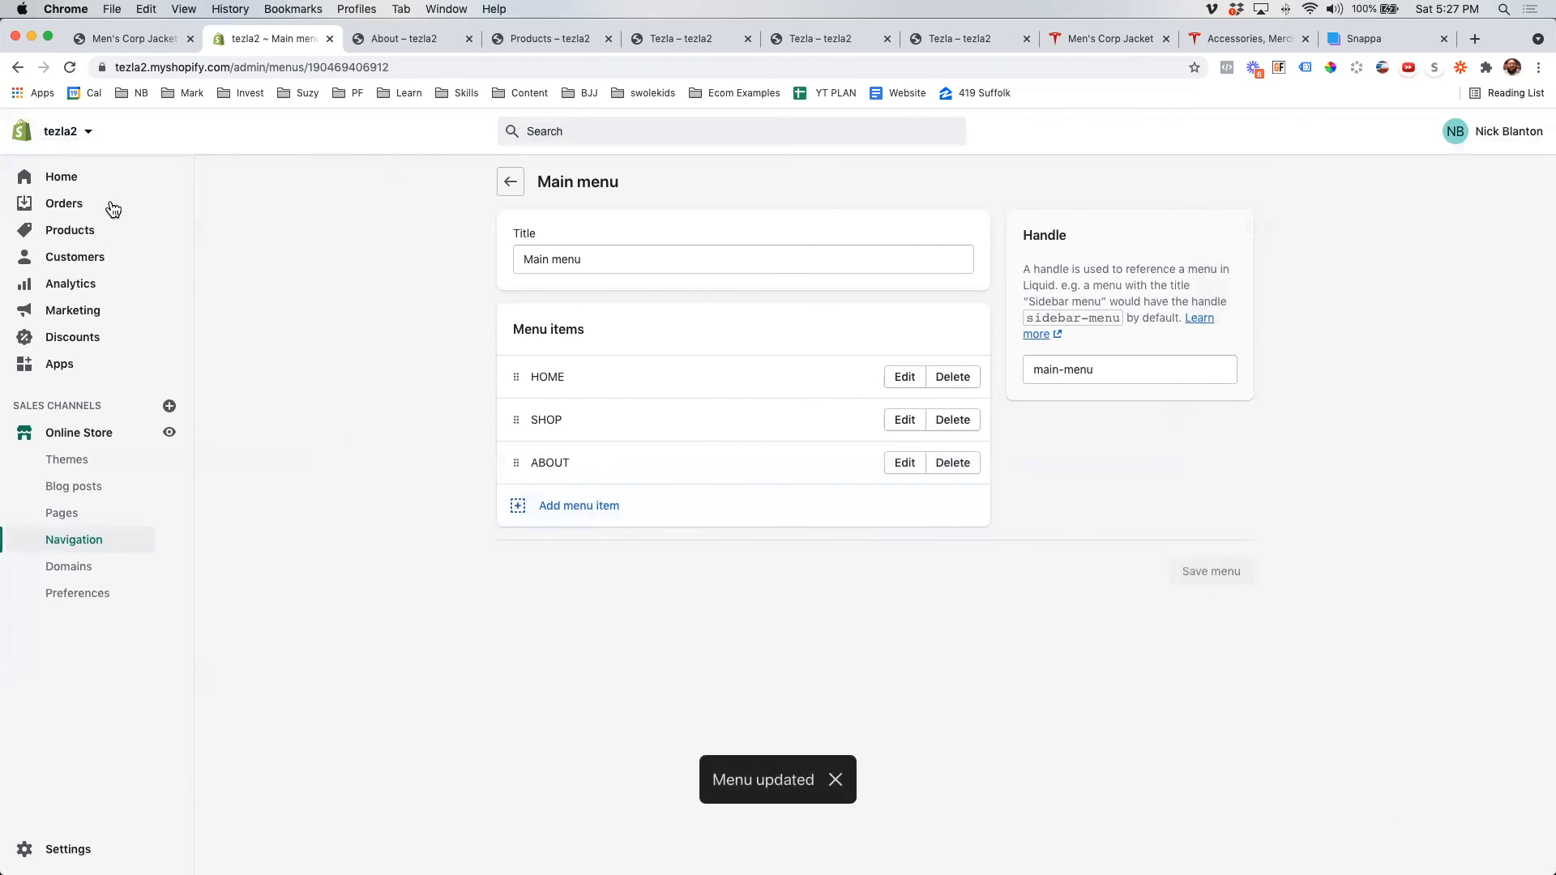
- View the live store from the Themes page and check that the ABOUT menu link leads to the About page text
left_click(76, 460)
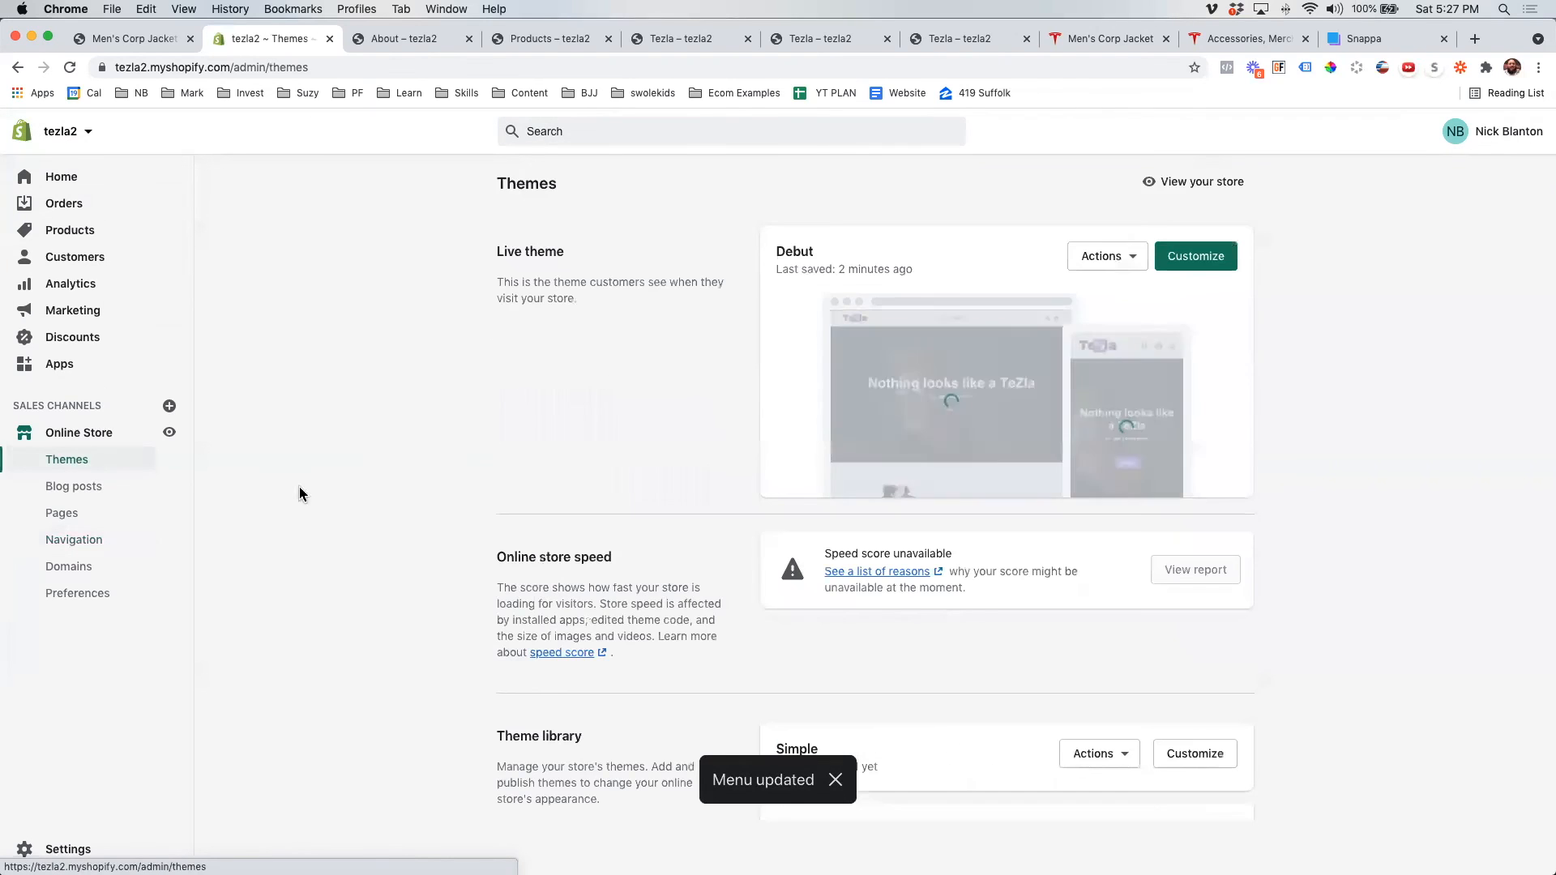
left_click(1195, 184)
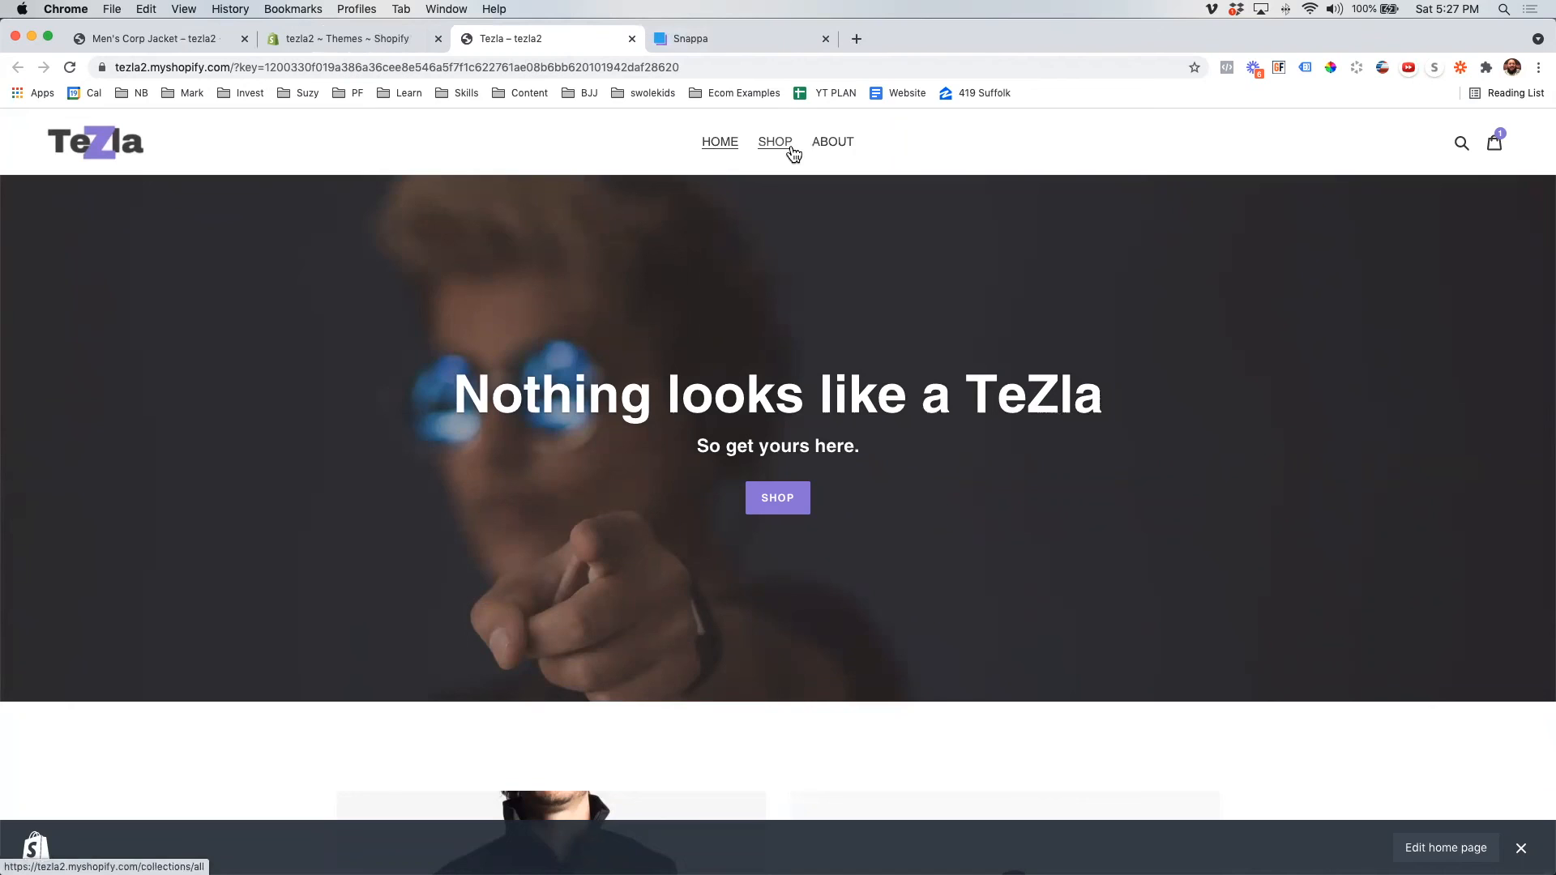
left_click(827, 154)
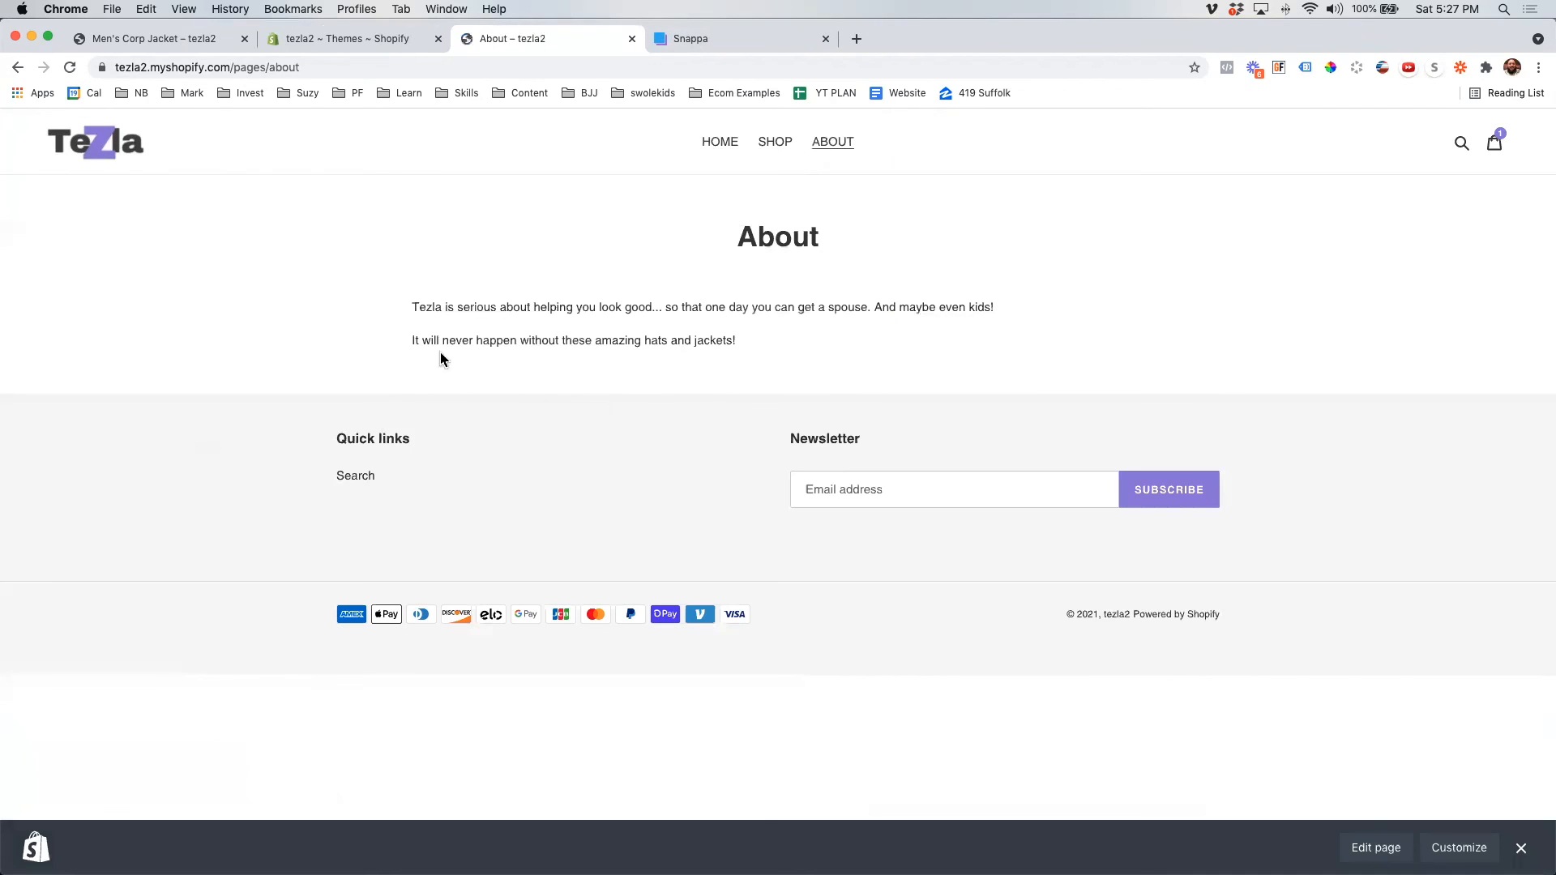
left_click_drag(398, 302, 760, 337)
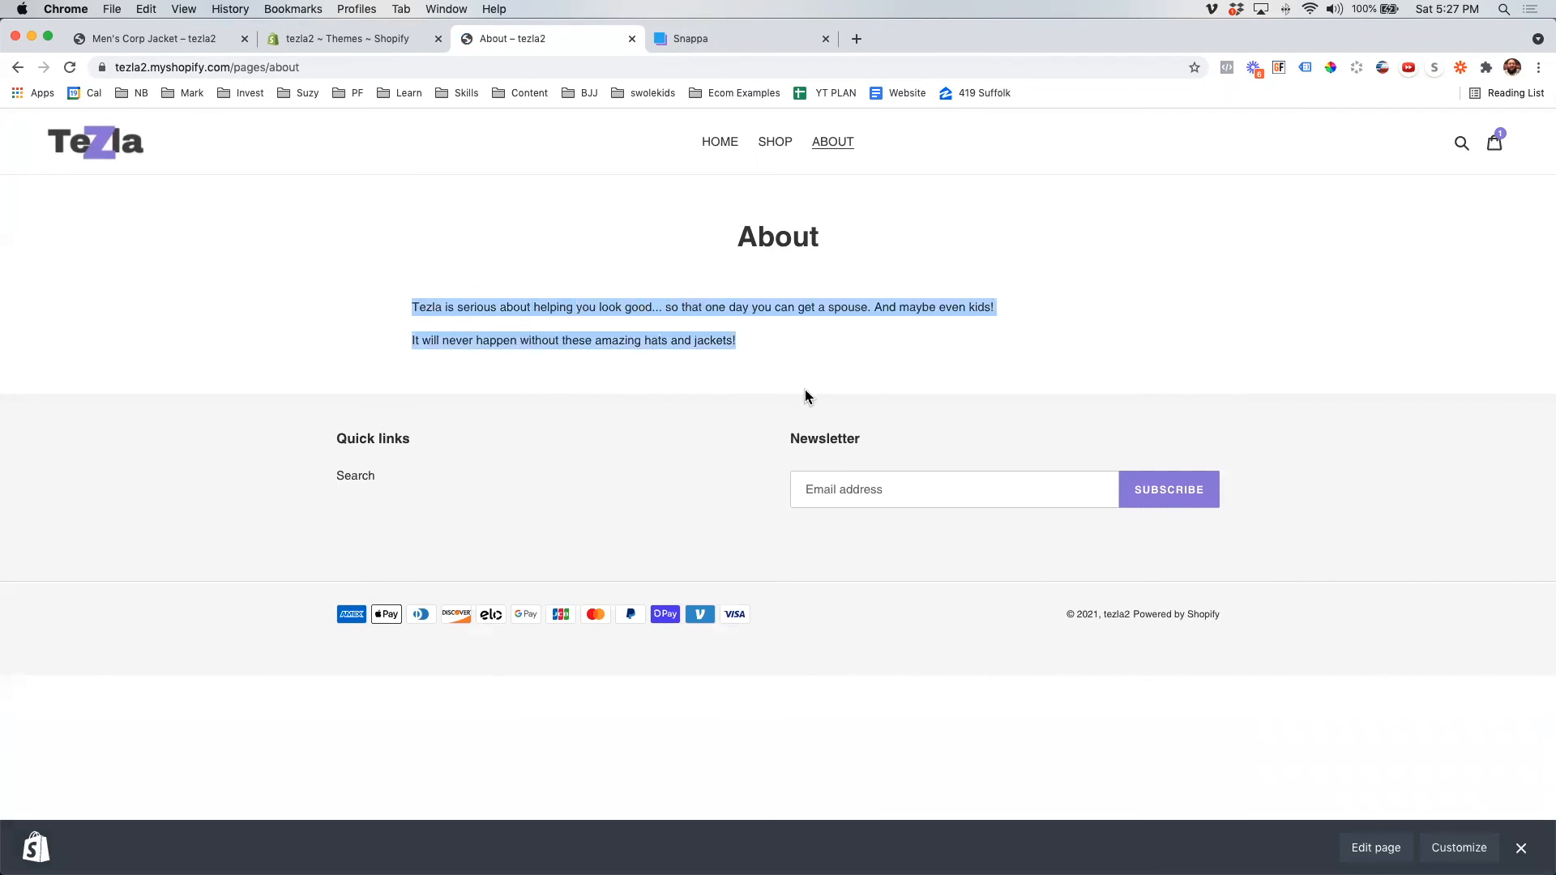